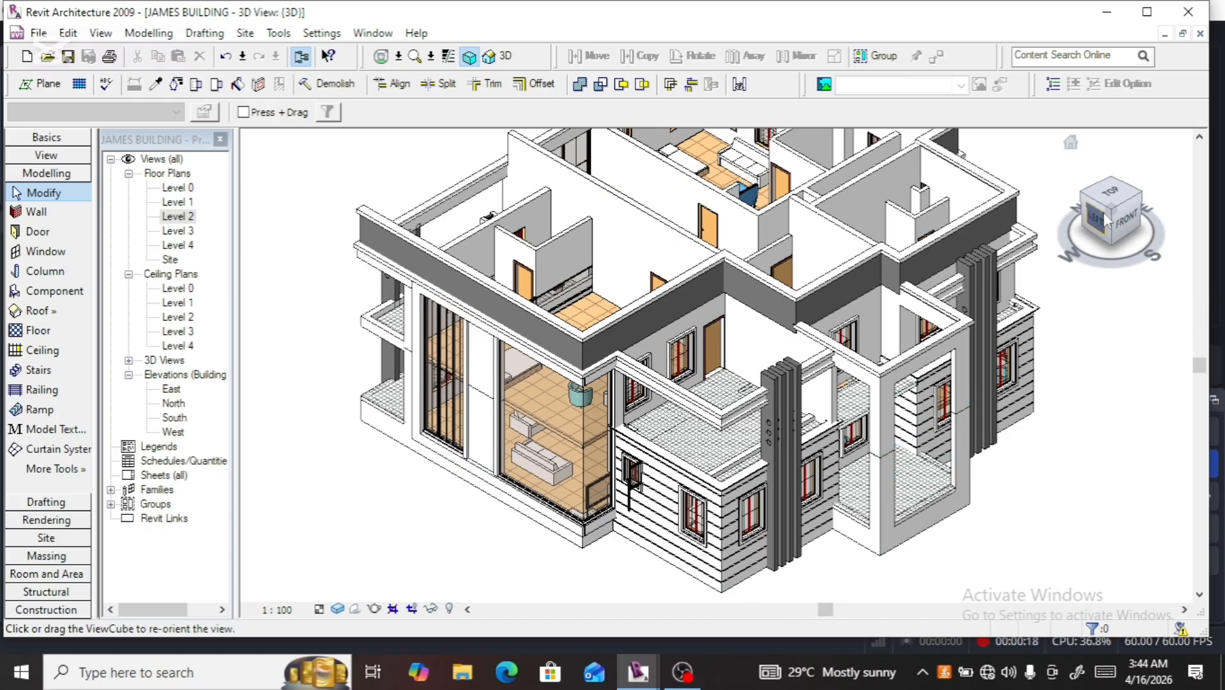
Delete the stray window element overlapping the small window on the grooved wall beside the glazed living room corner
{"action": "left_click", "coordinate": [1112, 232]}
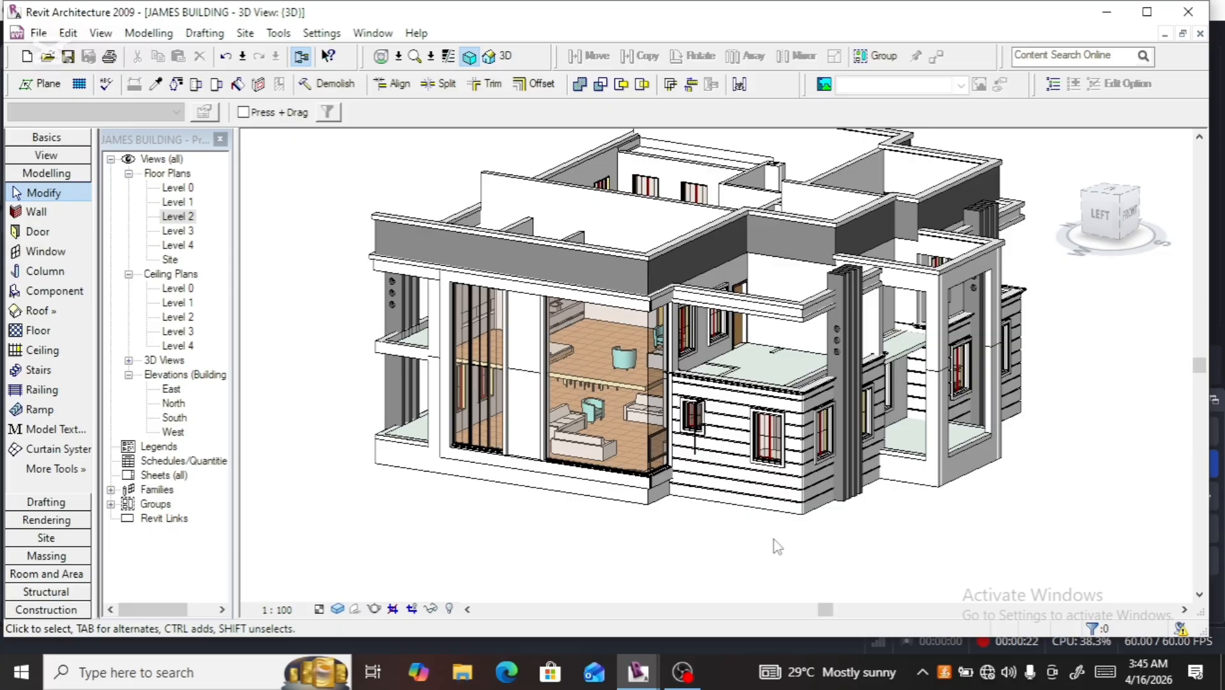
{"action": "scroll", "coordinate": [703, 522], "scroll_direction": "up", "scroll_amount": 2}
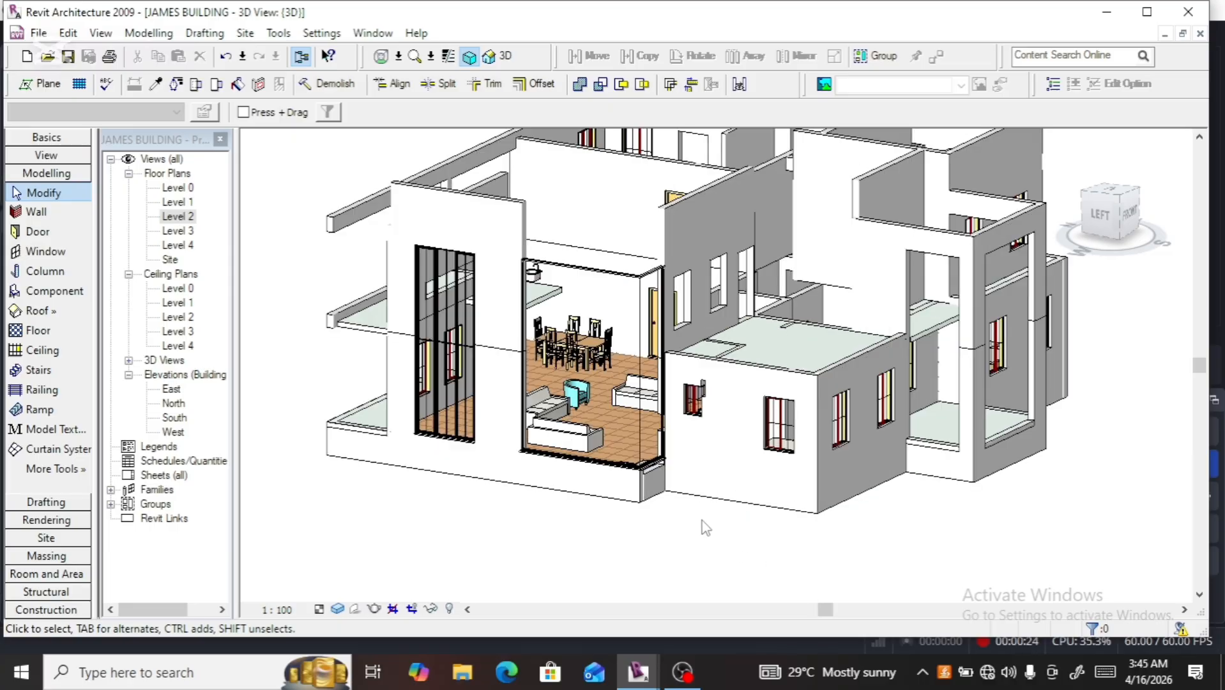
{"action": "scroll", "coordinate": [705, 528], "scroll_direction": "down", "scroll_amount": 1}
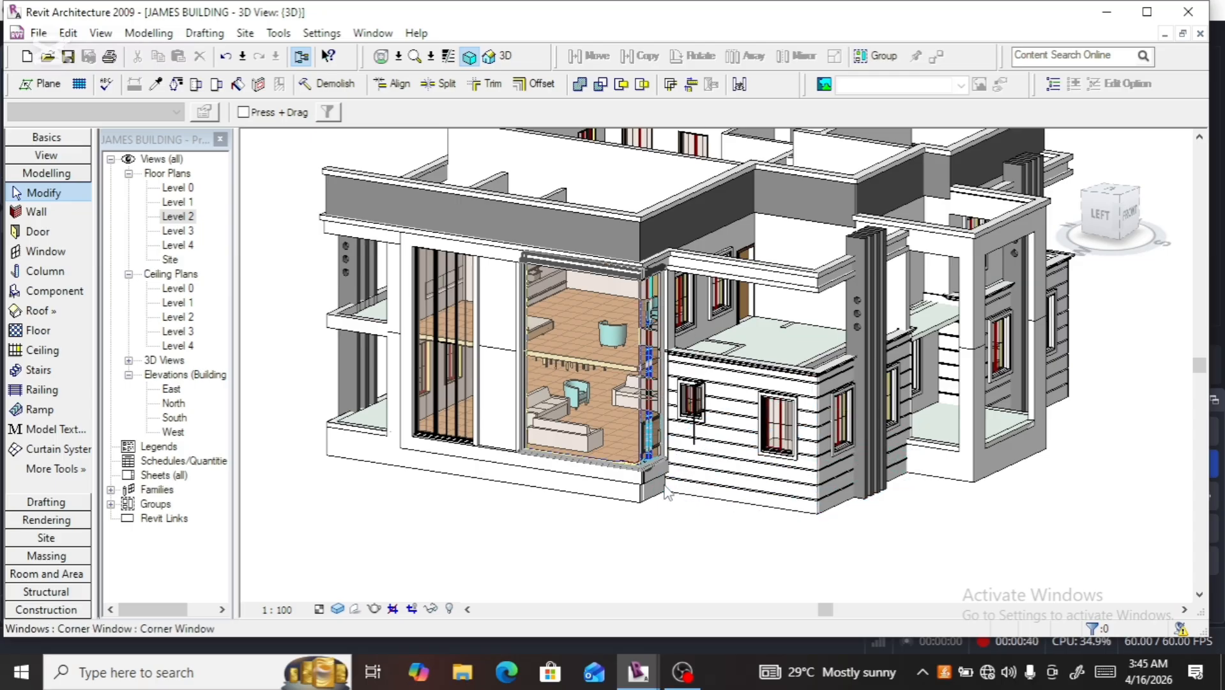
{"action": "scroll", "coordinate": [682, 476], "scroll_direction": "up", "scroll_amount": 5}
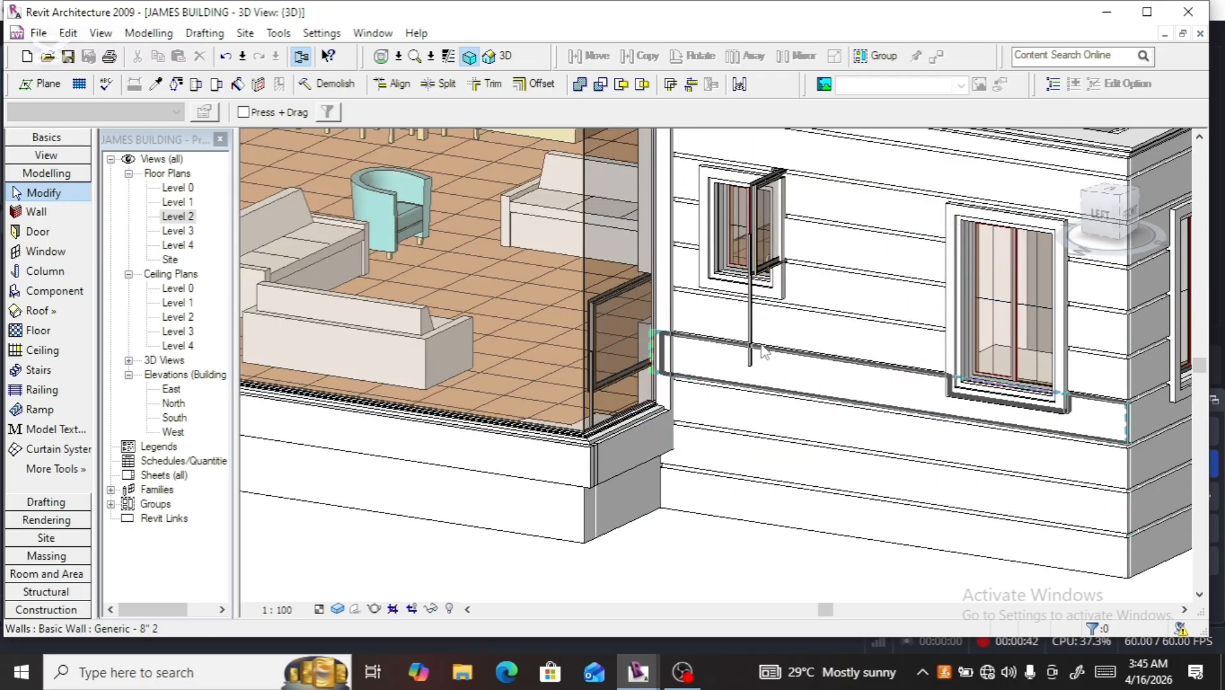
{"action": "left_click", "coordinate": [756, 281]}
{"action": "key", "text": "Escape"}
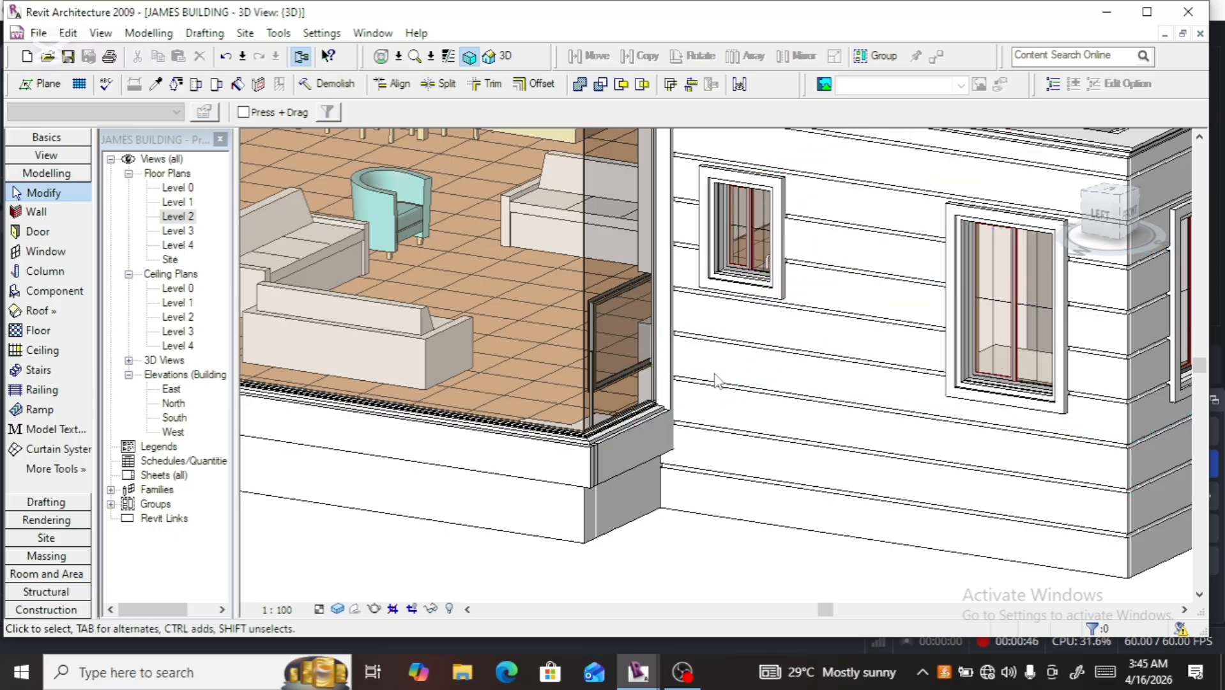
Delete the 1000 x 0800 awning window at the bottom of the glazed living room corner
{"action": "scroll", "coordinate": [715, 412], "scroll_direction": "down", "scroll_amount": 2}
{"action": "scroll", "coordinate": [687, 434], "scroll_direction": "down", "scroll_amount": 2}
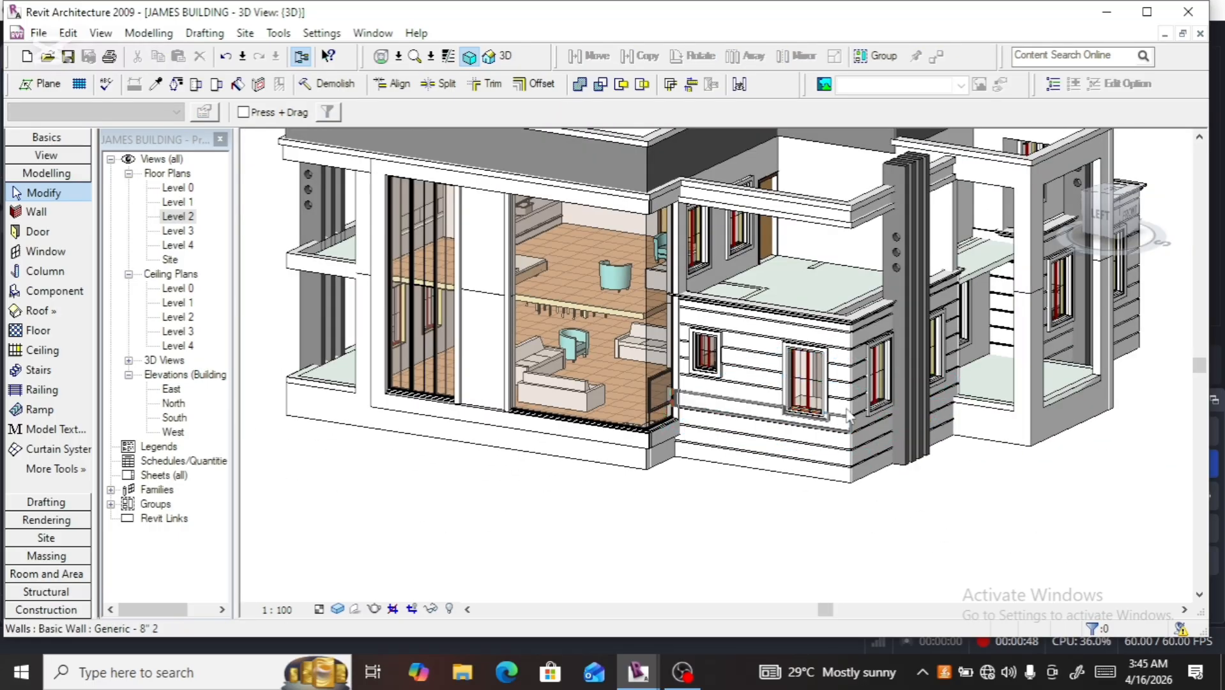
{"action": "scroll", "coordinate": [645, 393], "scroll_direction": "up", "scroll_amount": 3}
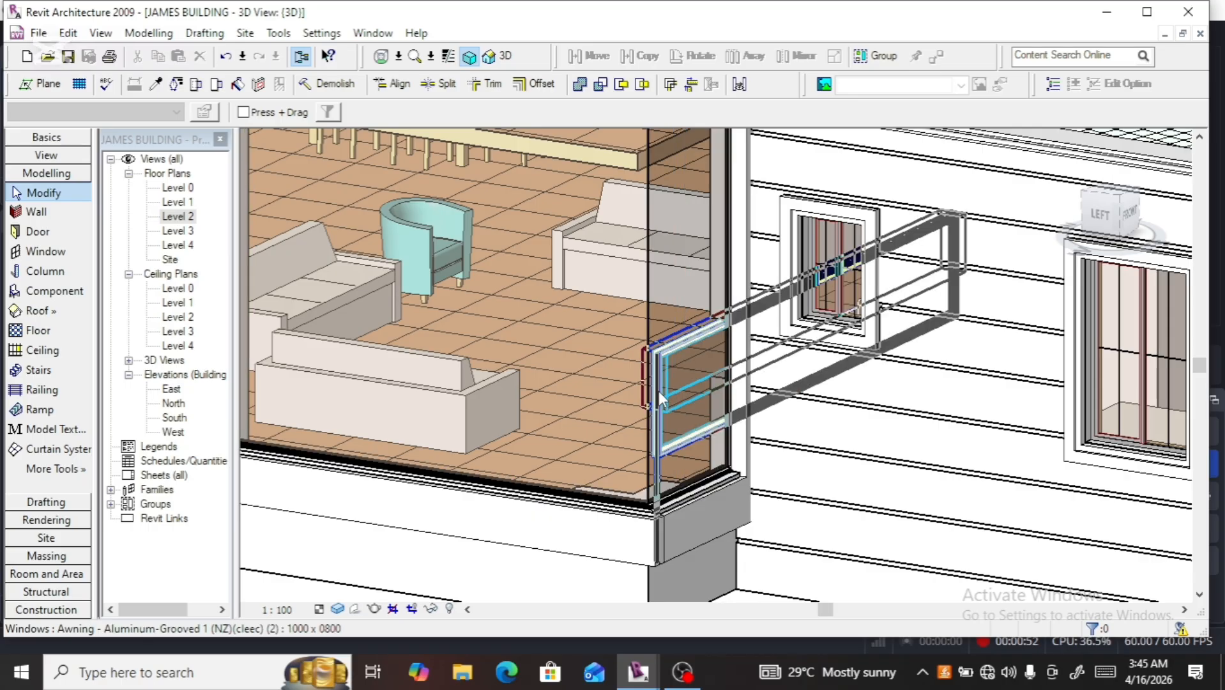
{"action": "left_click", "coordinate": [659, 390]}
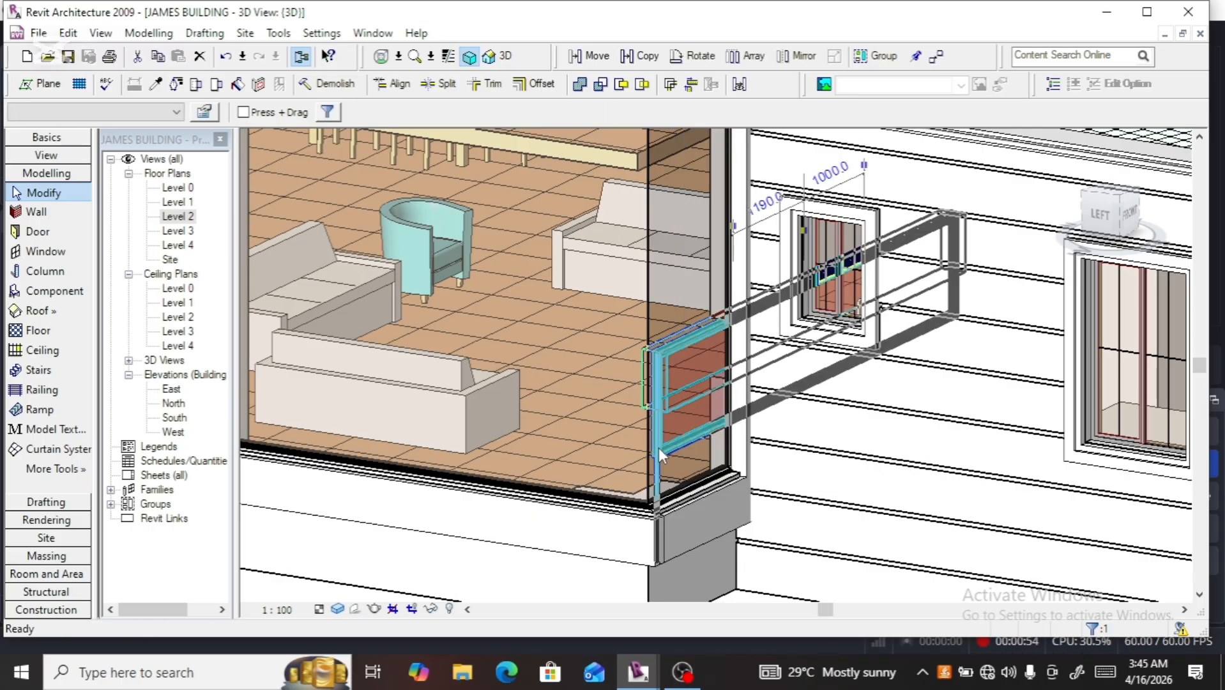
{"action": "key", "text": "Delete"}
{"action": "scroll", "coordinate": [661, 432], "scroll_direction": "down", "scroll_amount": 3}
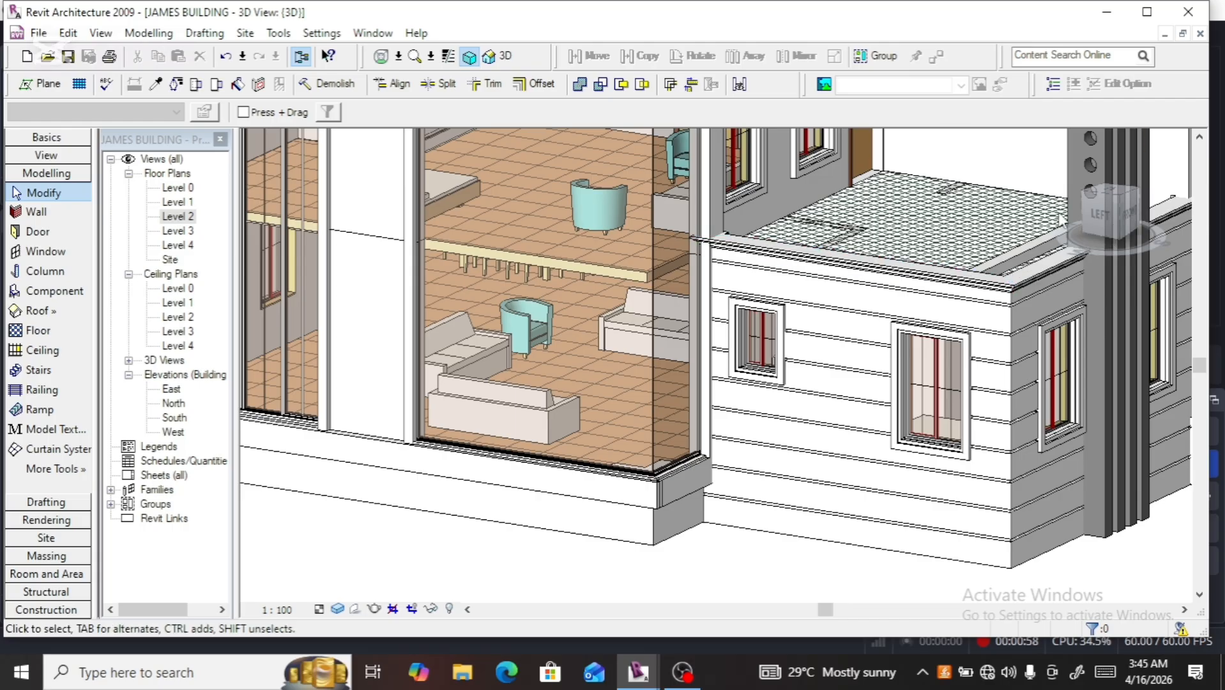
{"action": "scroll", "coordinate": [859, 329], "scroll_direction": "down", "scroll_amount": 3}
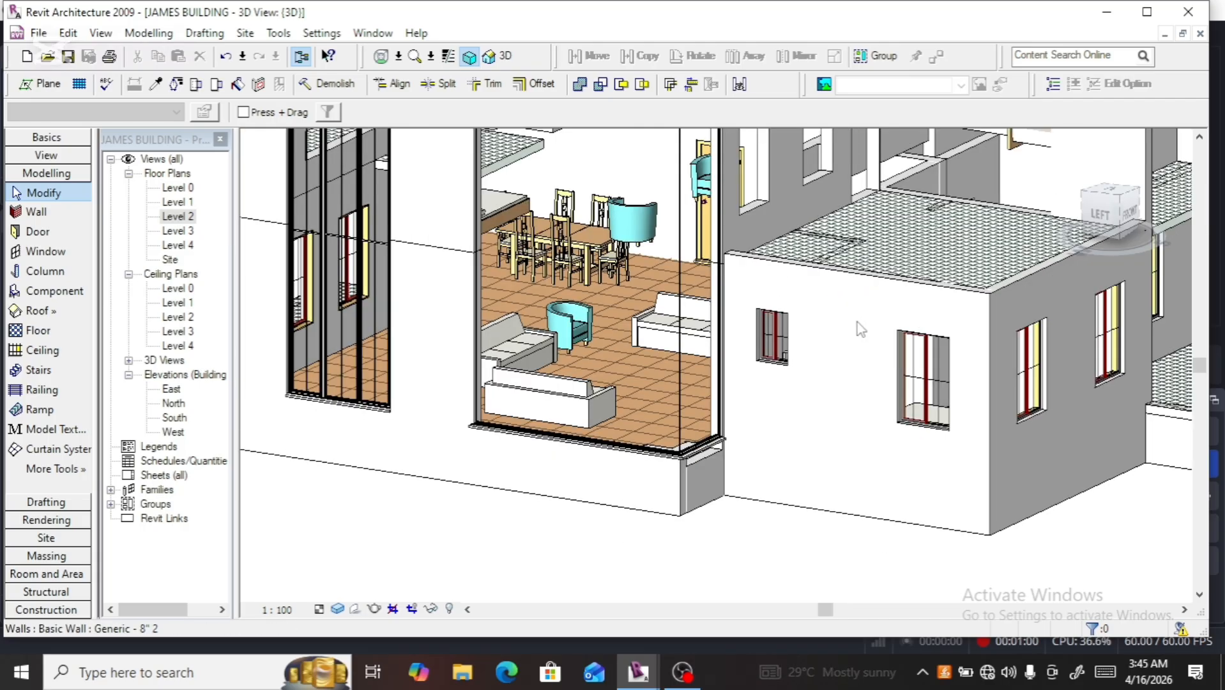
{"action": "scroll", "coordinate": [866, 370], "scroll_direction": "up", "scroll_amount": 2}
{"action": "scroll", "coordinate": [862, 382], "scroll_direction": "down", "scroll_amount": 2}
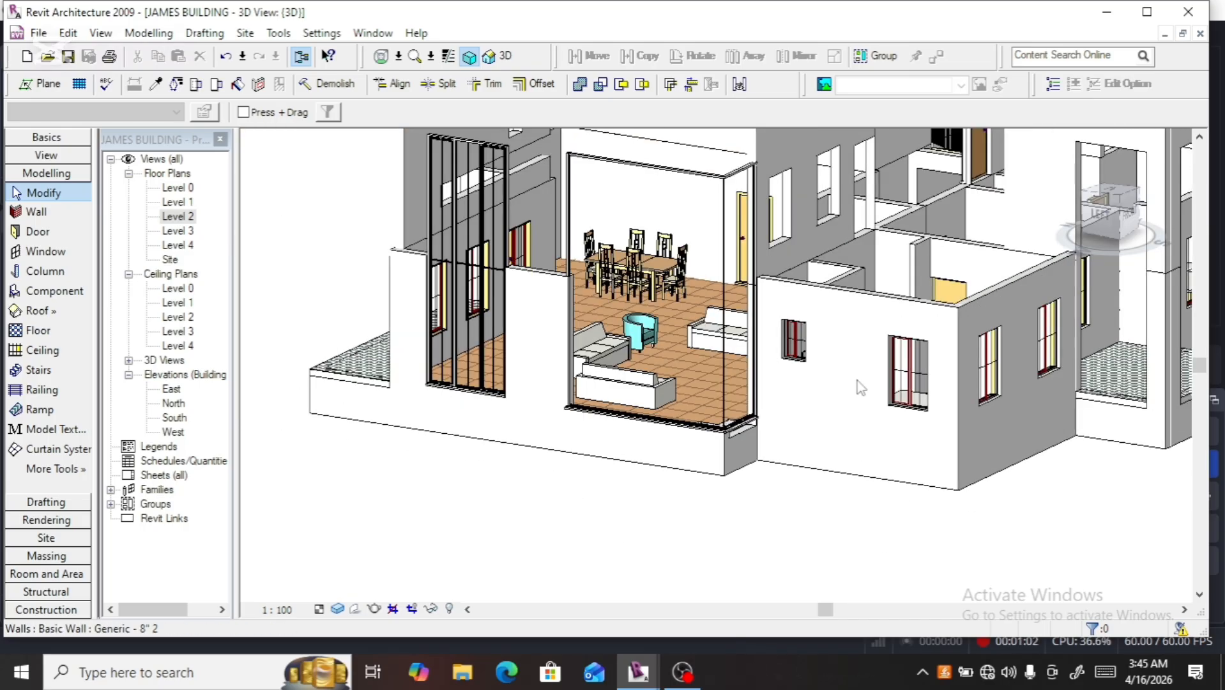
{"action": "scroll", "coordinate": [749, 363], "scroll_direction": "up", "scroll_amount": 1}
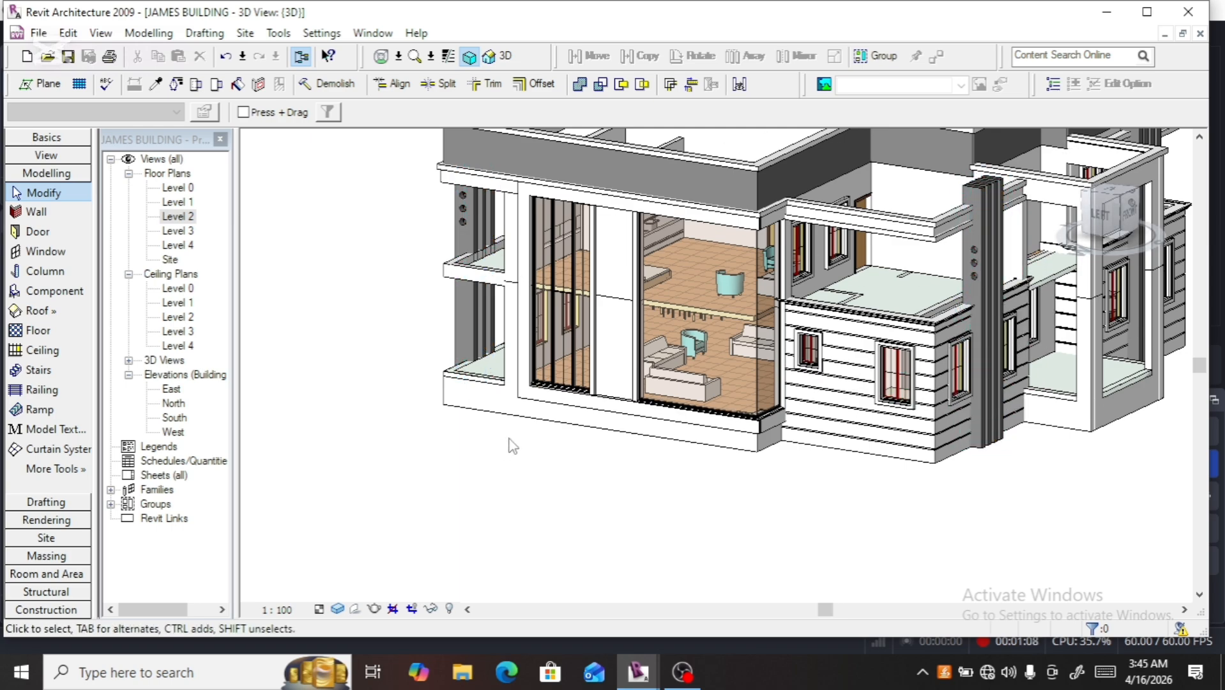
Try to create a balcony railing using the Level 2 plan, running about 3915 mm across the front and about 700 mm back to the wall
{"action": "left_click", "coordinate": [38, 391]}
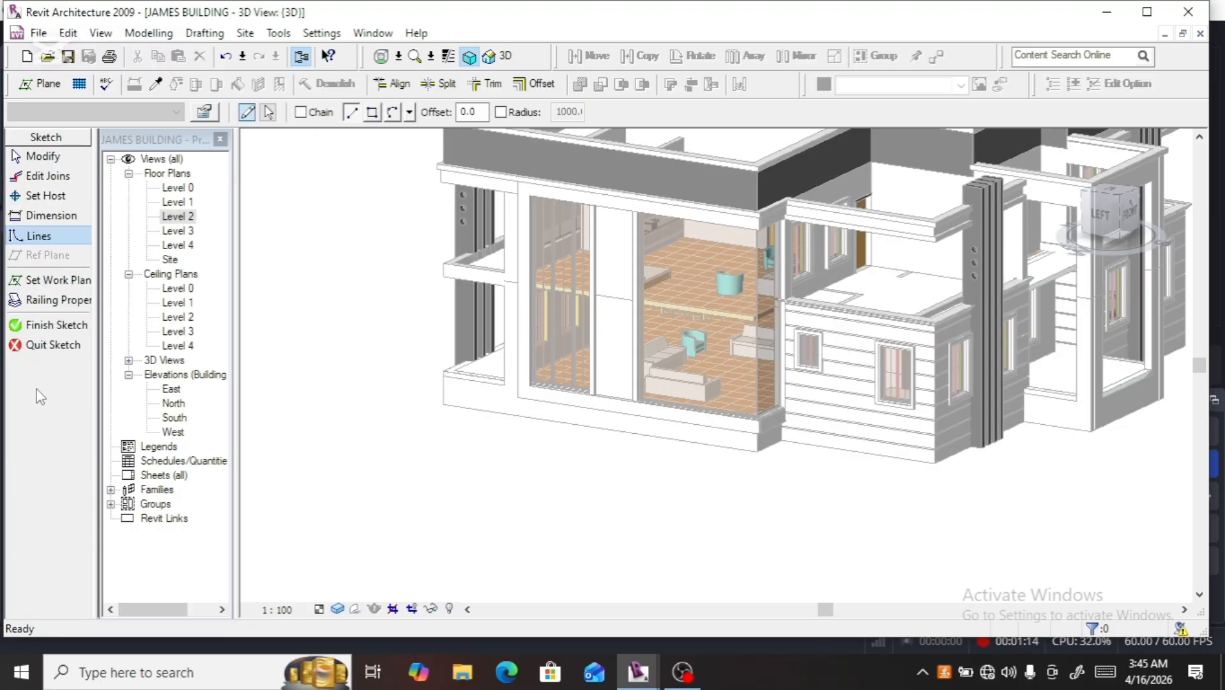
{"action": "double_click", "coordinate": [185, 217]}
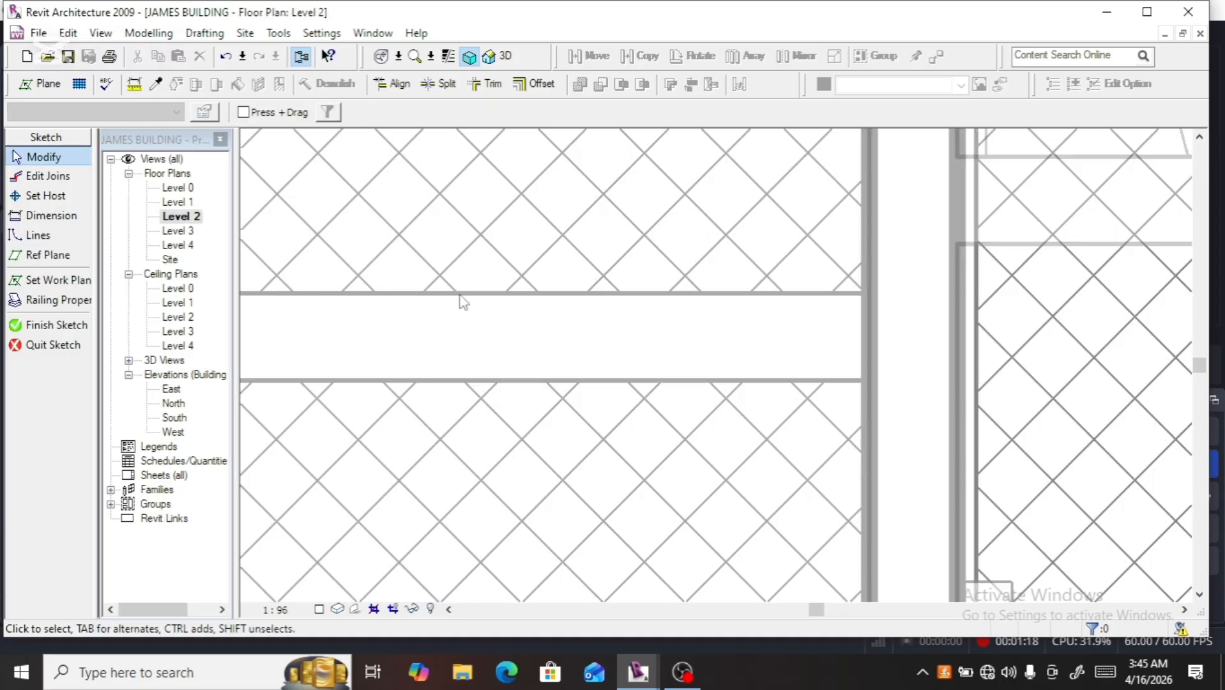
{"action": "scroll", "coordinate": [498, 358], "scroll_direction": "down", "scroll_amount": 5}
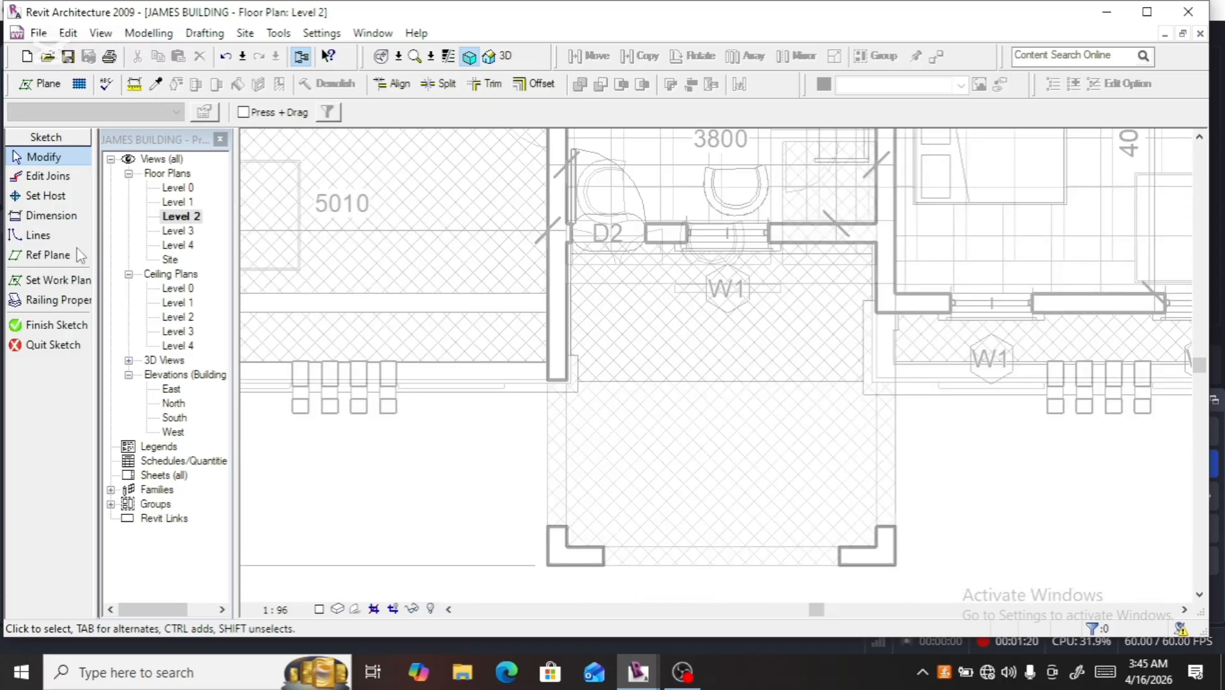
{"action": "left_click", "coordinate": [37, 235]}
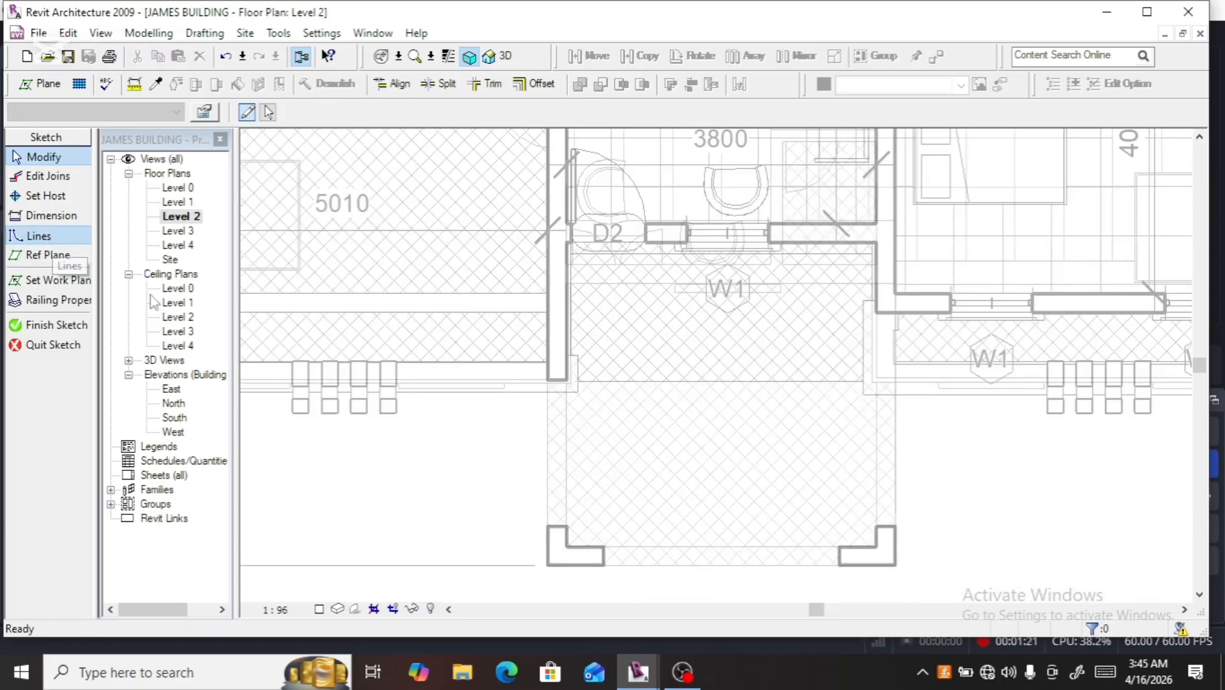
{"action": "left_click", "coordinate": [566, 370]}
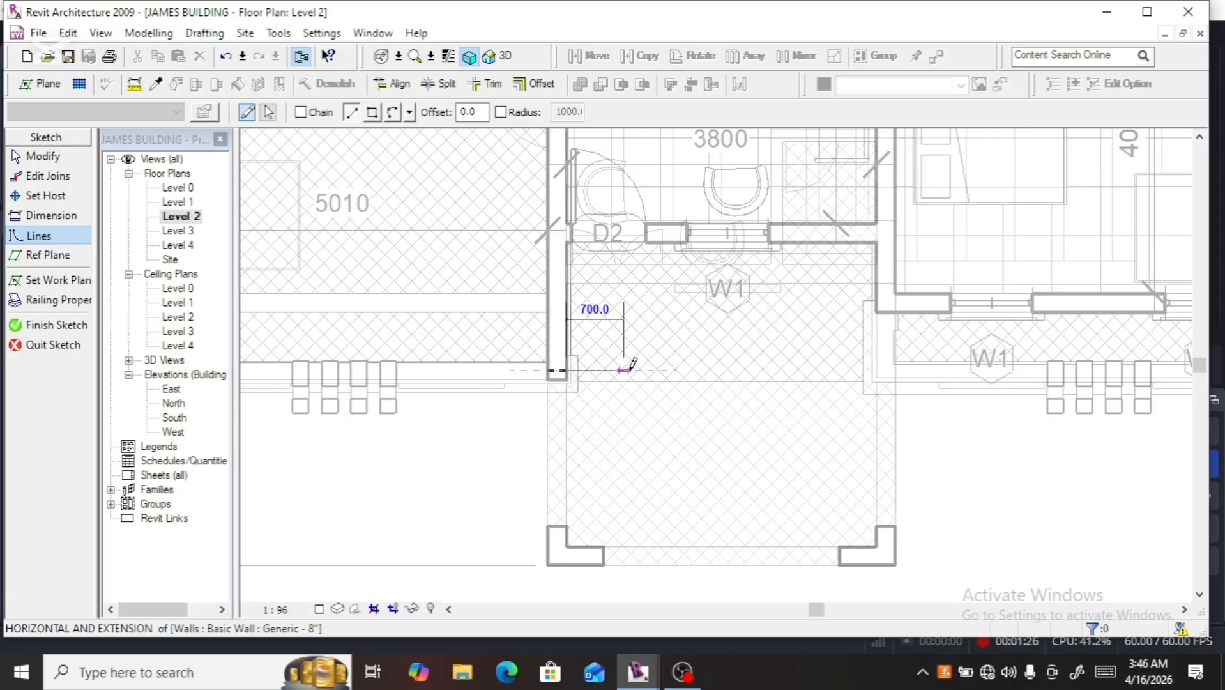
{"action": "left_click", "coordinate": [886, 369]}
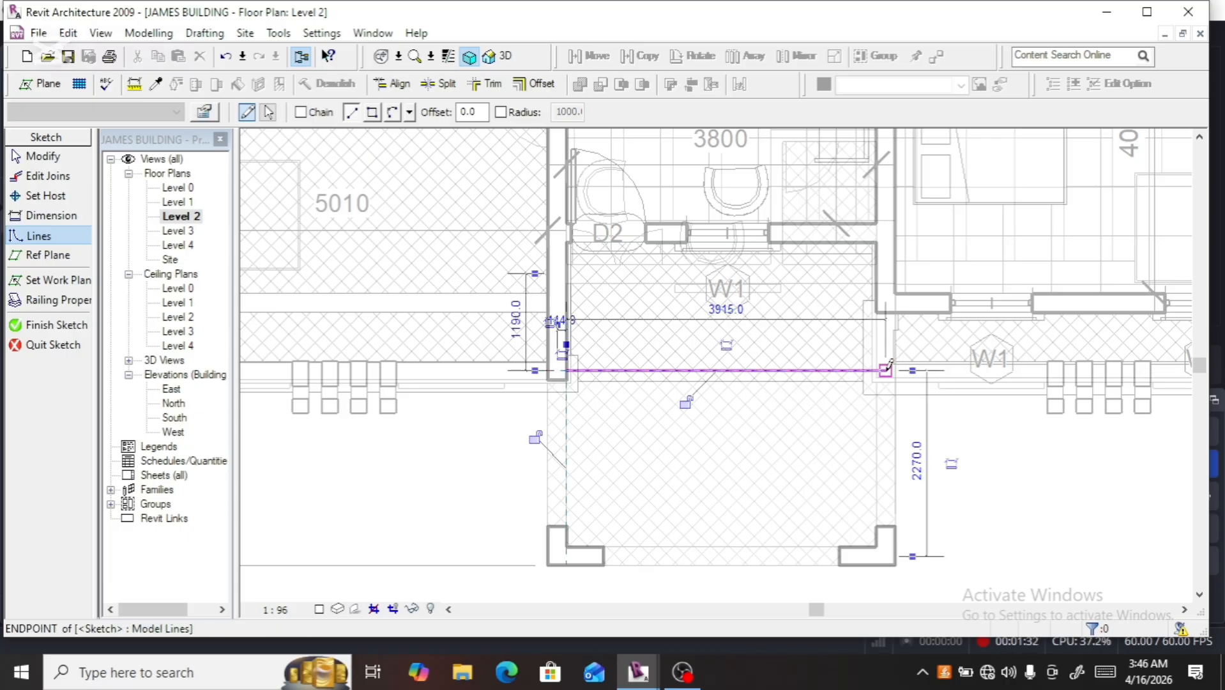
{"action": "left_click", "coordinate": [886, 369]}
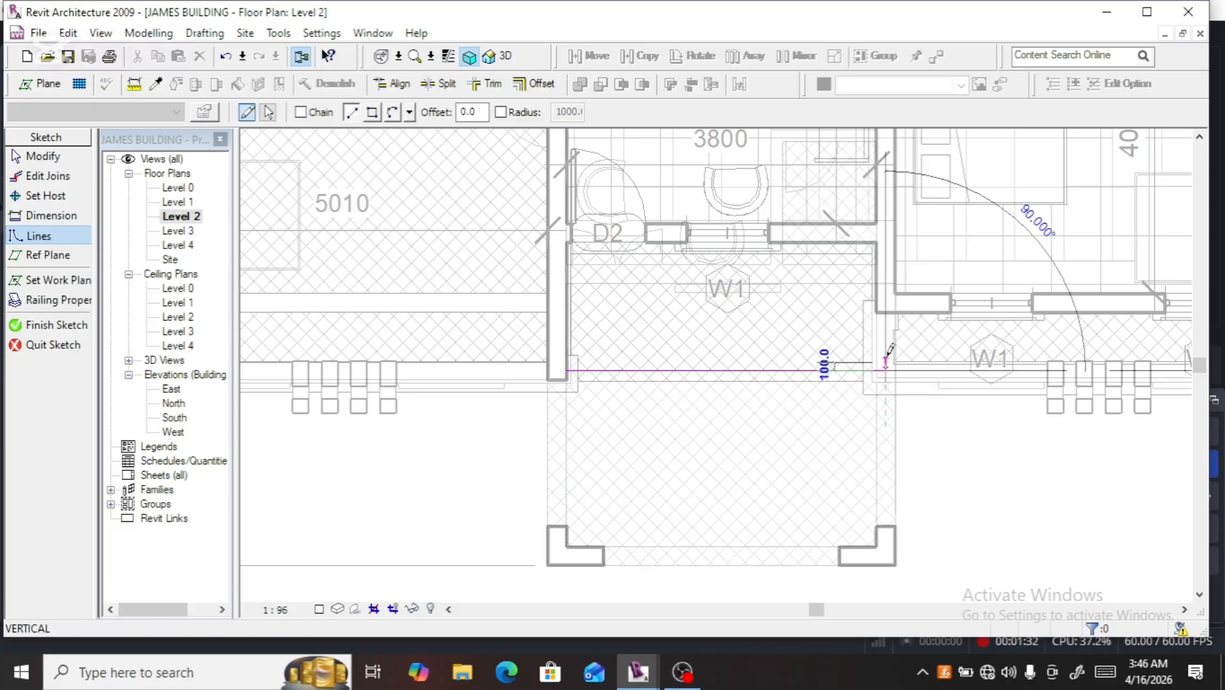
{"action": "left_click", "coordinate": [885, 311]}
{"action": "scroll", "coordinate": [880, 399], "scroll_direction": "up", "scroll_amount": 2}
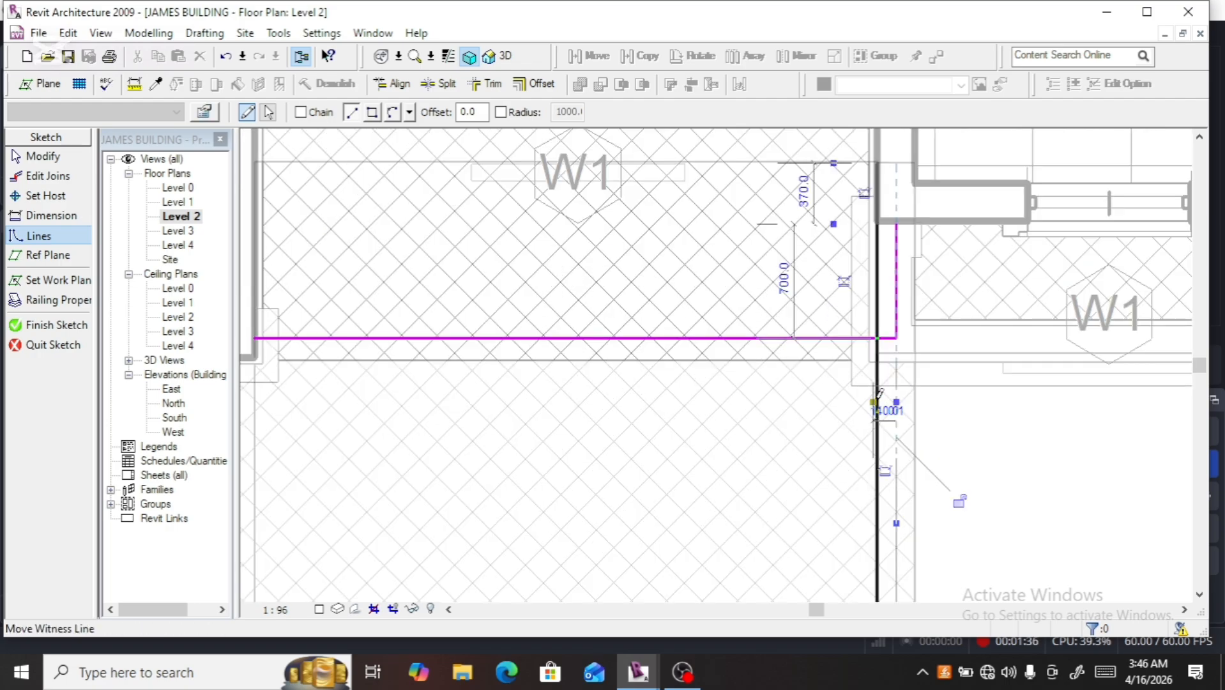
{"action": "left_click", "coordinate": [50, 327]}
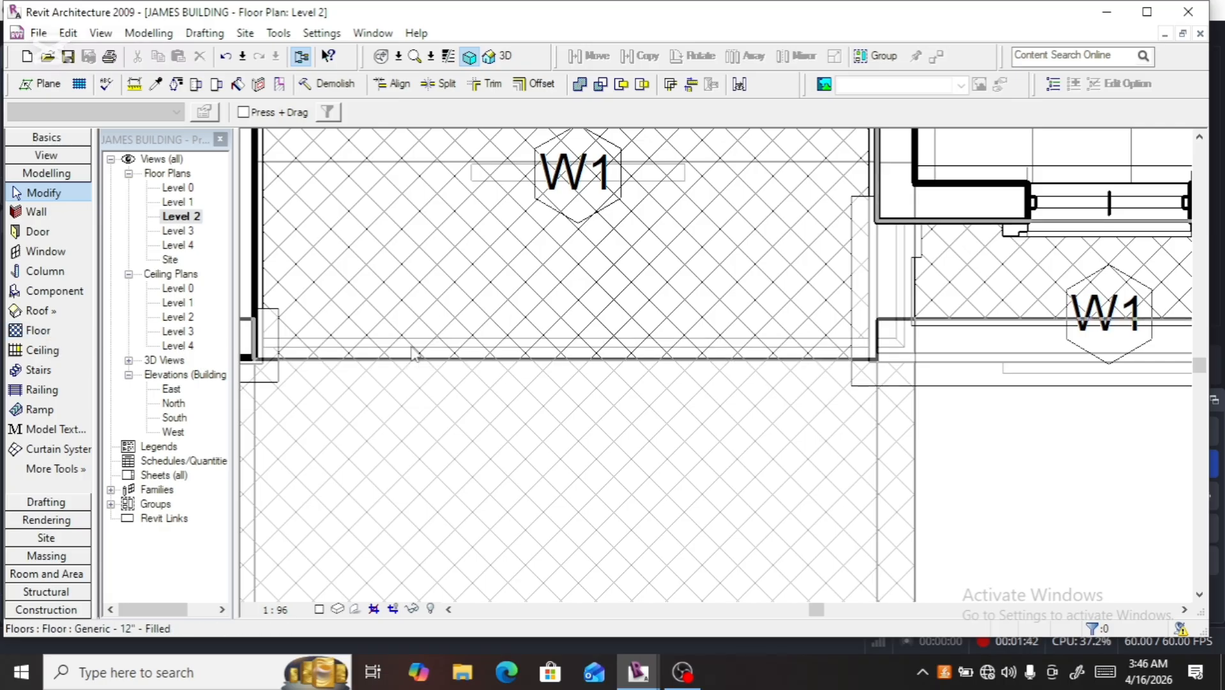
In the 3D view, delete the railing standing on the lower porch floor
{"action": "left_click", "coordinate": [505, 56]}
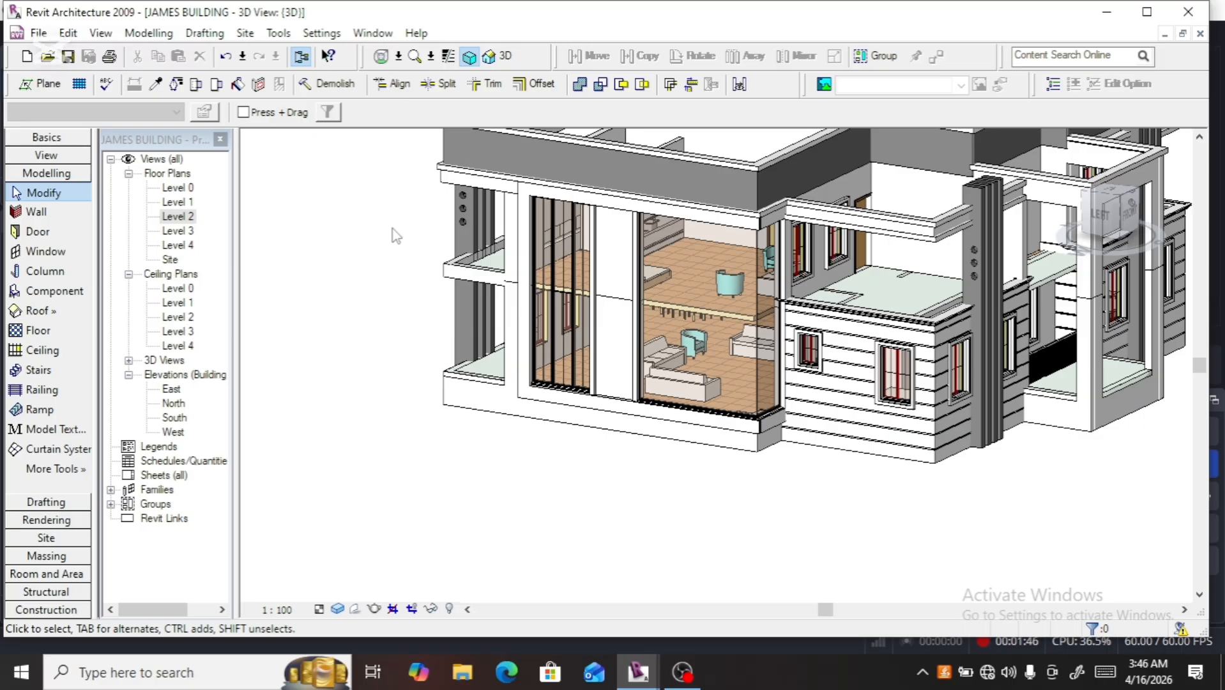
{"action": "scroll", "coordinate": [393, 230], "scroll_direction": "down", "scroll_amount": 2}
{"action": "scroll", "coordinate": [1016, 267], "scroll_direction": "up", "scroll_amount": 4}
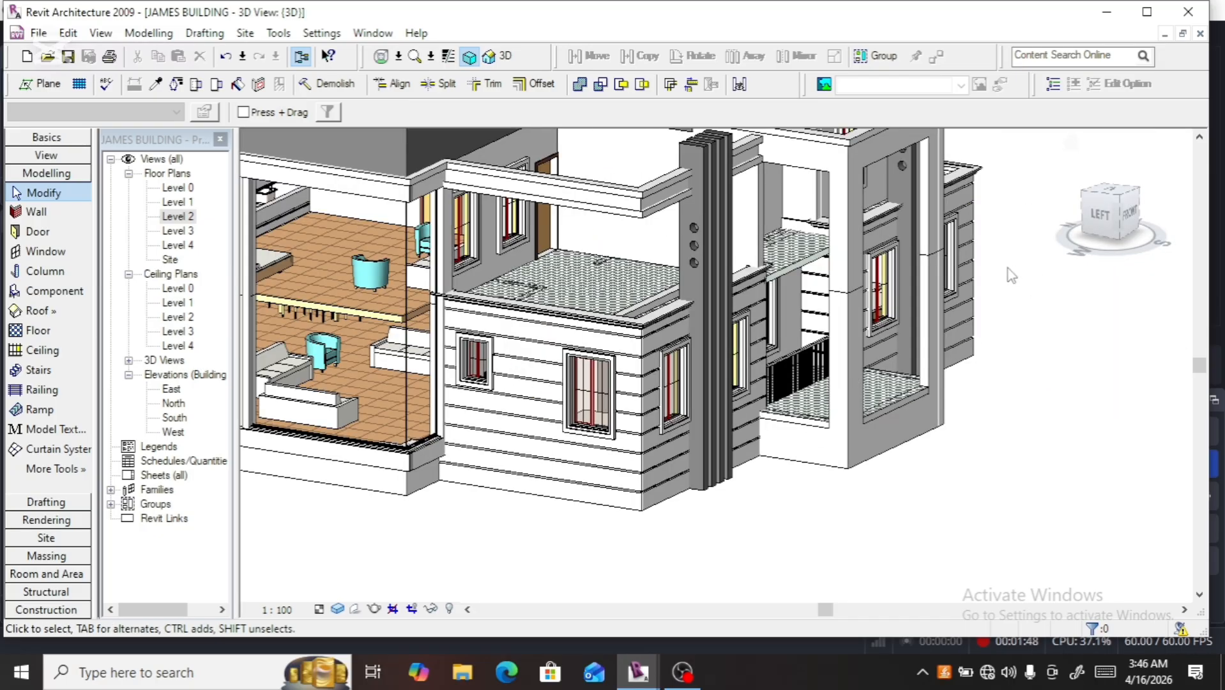
{"action": "scroll", "coordinate": [841, 270], "scroll_direction": "up", "scroll_amount": 3}
{"action": "scroll", "coordinate": [692, 263], "scroll_direction": "up", "scroll_amount": 2}
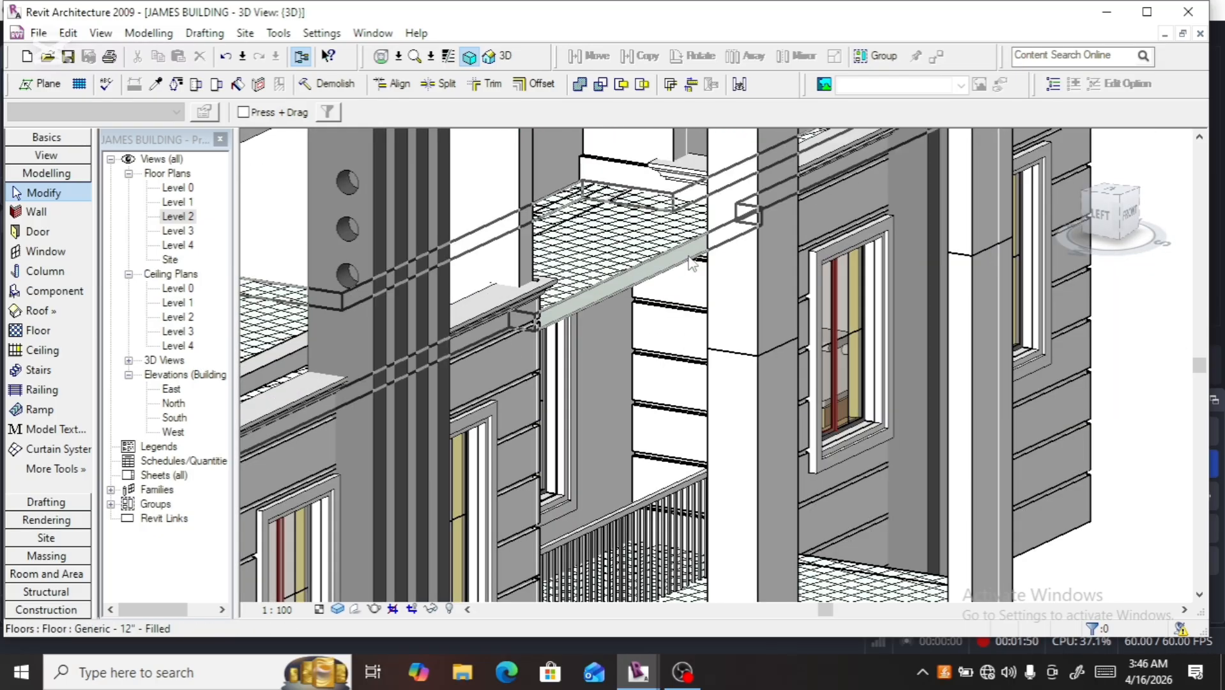
{"action": "scroll", "coordinate": [691, 263], "scroll_direction": "down", "scroll_amount": 3}
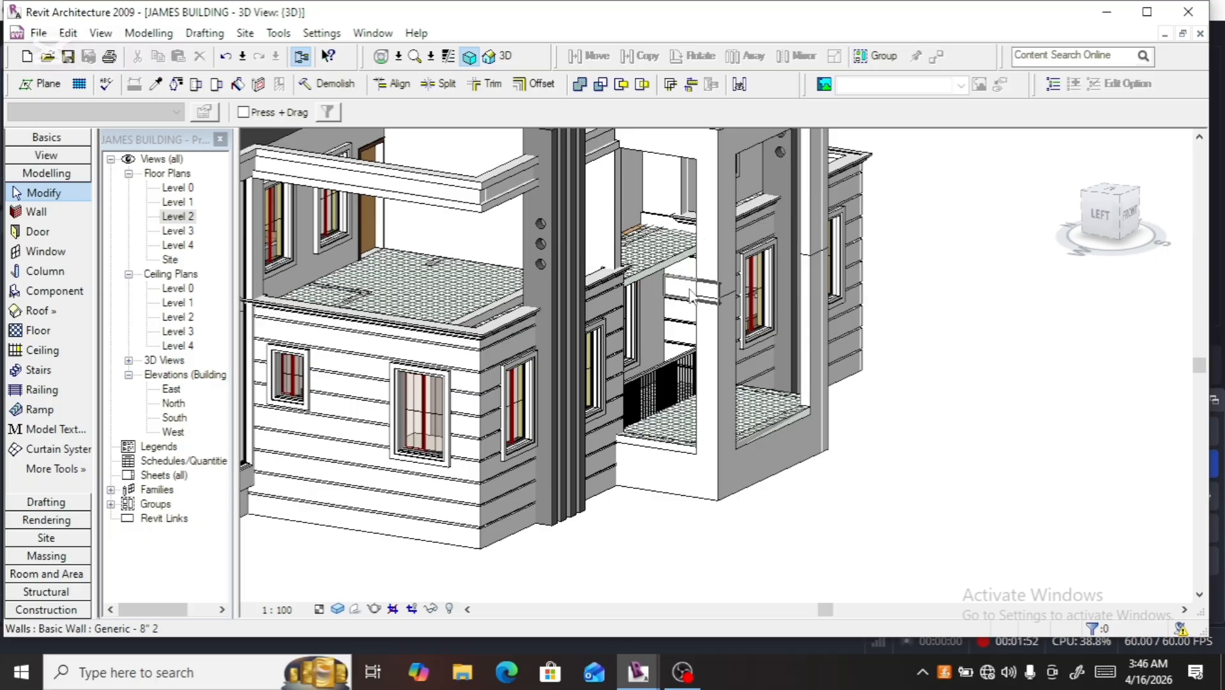
{"action": "left_click", "coordinate": [656, 379]}
{"action": "scroll", "coordinate": [696, 402], "scroll_direction": "up", "scroll_amount": 3}
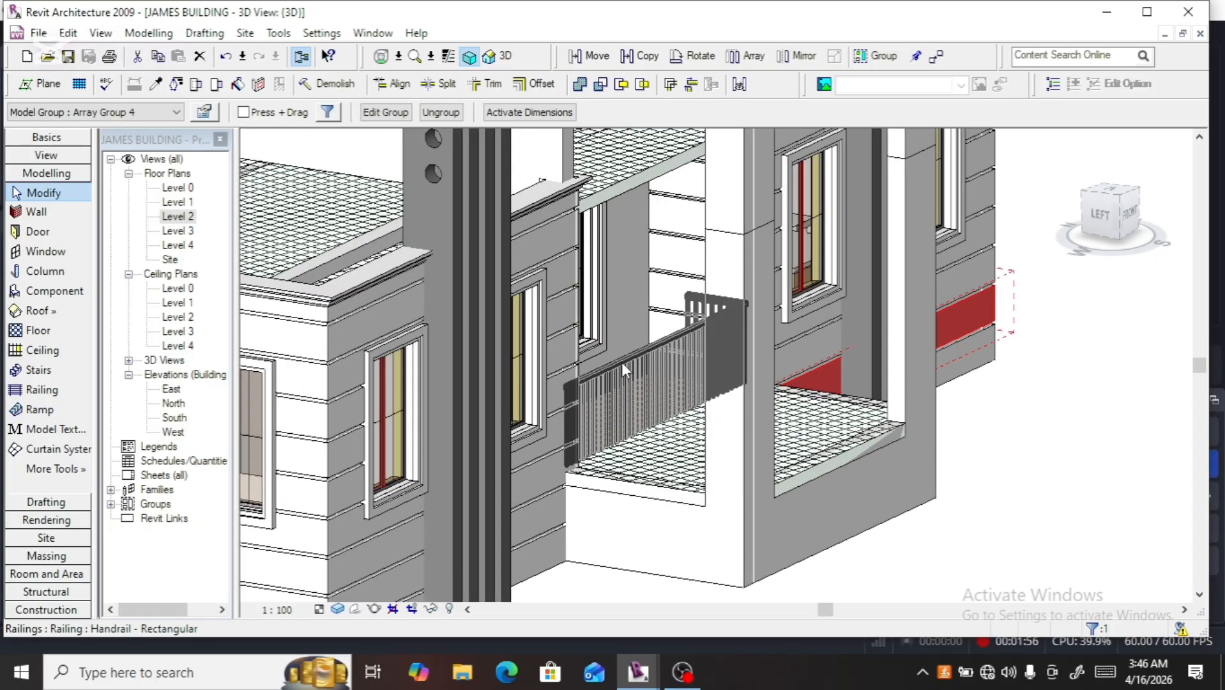
{"action": "left_click", "coordinate": [654, 426]}
{"action": "key", "text": "Delete"}
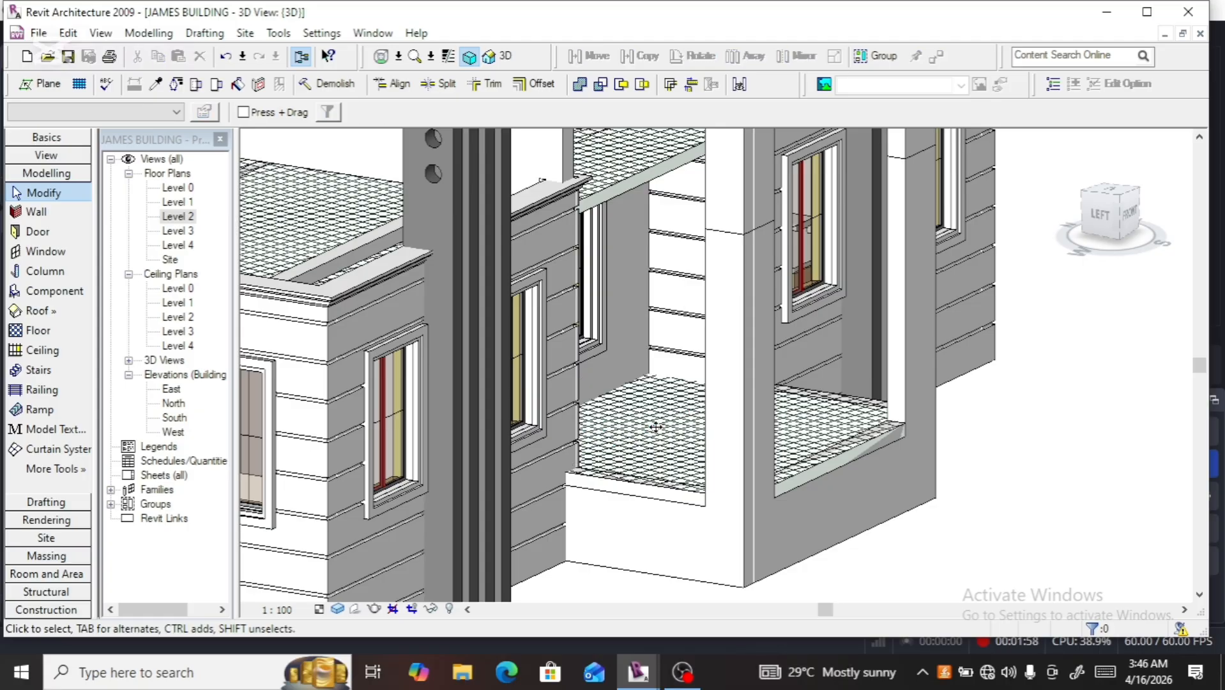
Create a railing in the Level 2 floor plan along the balcony's front edge, returning along its side to the adjoining wall
{"action": "double_click", "coordinate": [179, 217]}
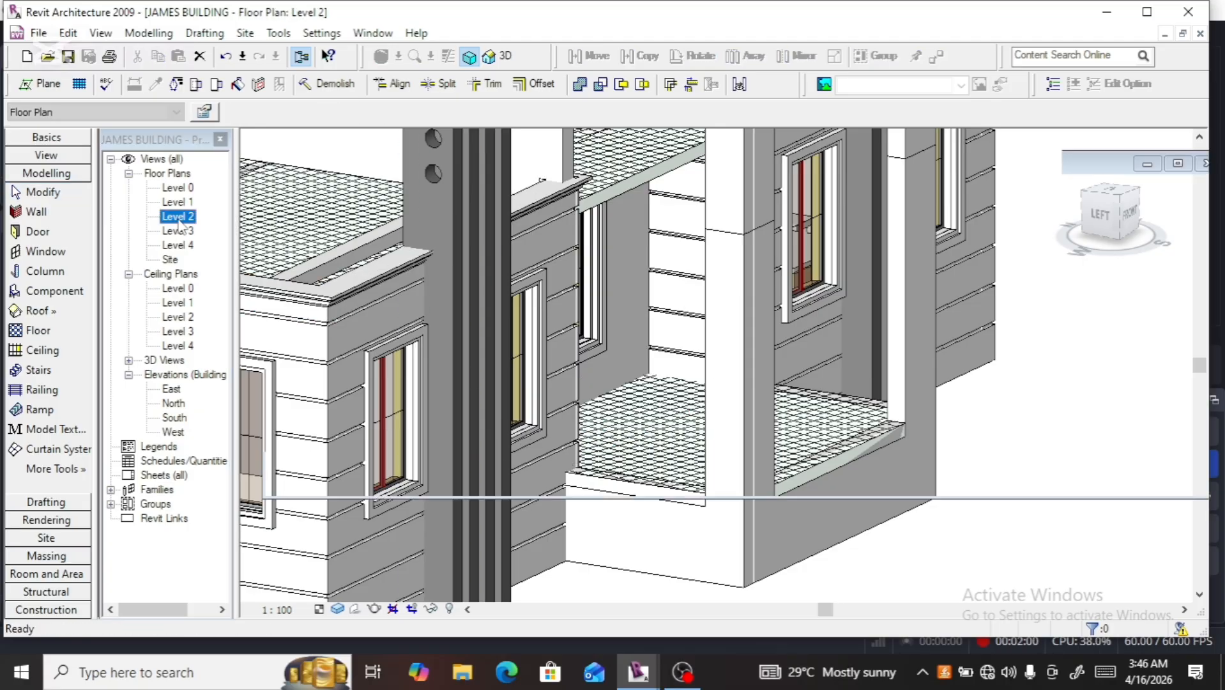
{"action": "scroll", "coordinate": [589, 360], "scroll_direction": "down", "scroll_amount": 3}
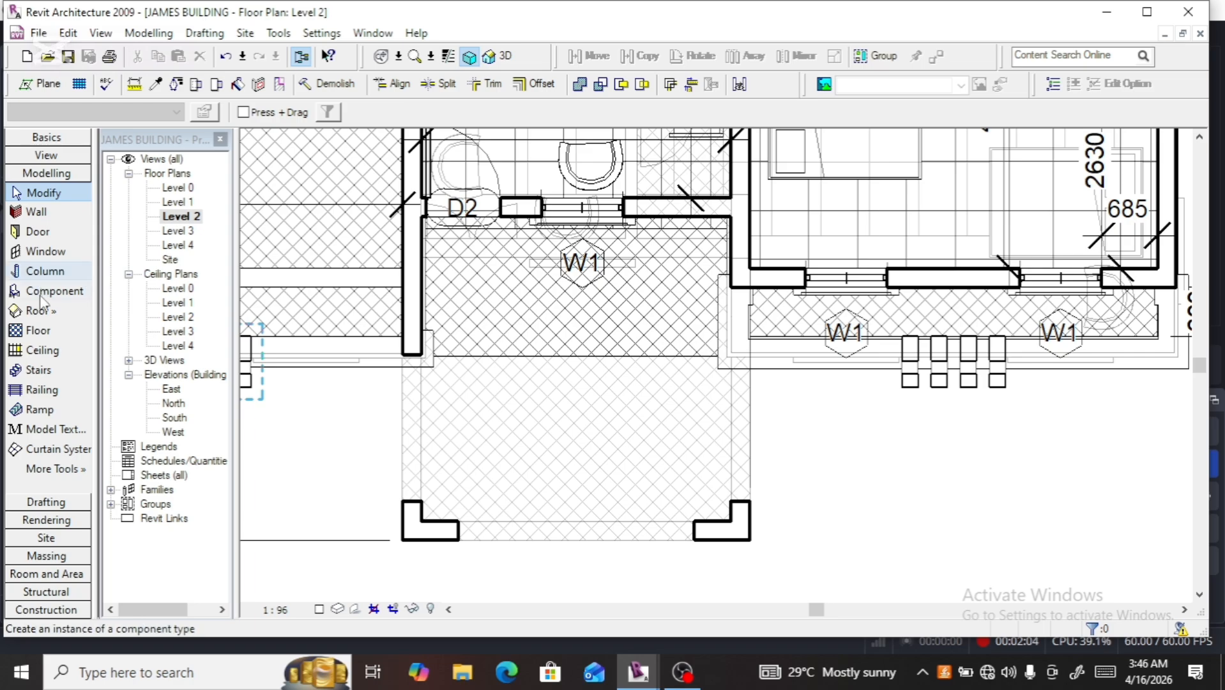
{"action": "left_click", "coordinate": [40, 213]}
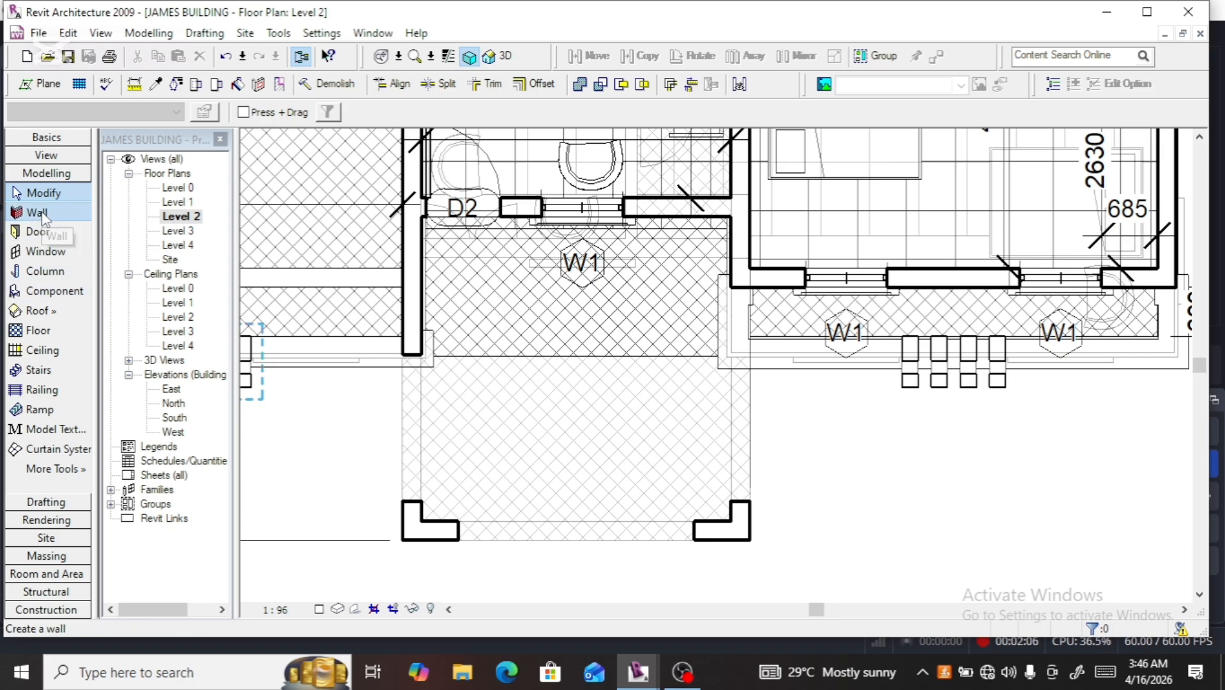
{"action": "left_click", "coordinate": [39, 389]}
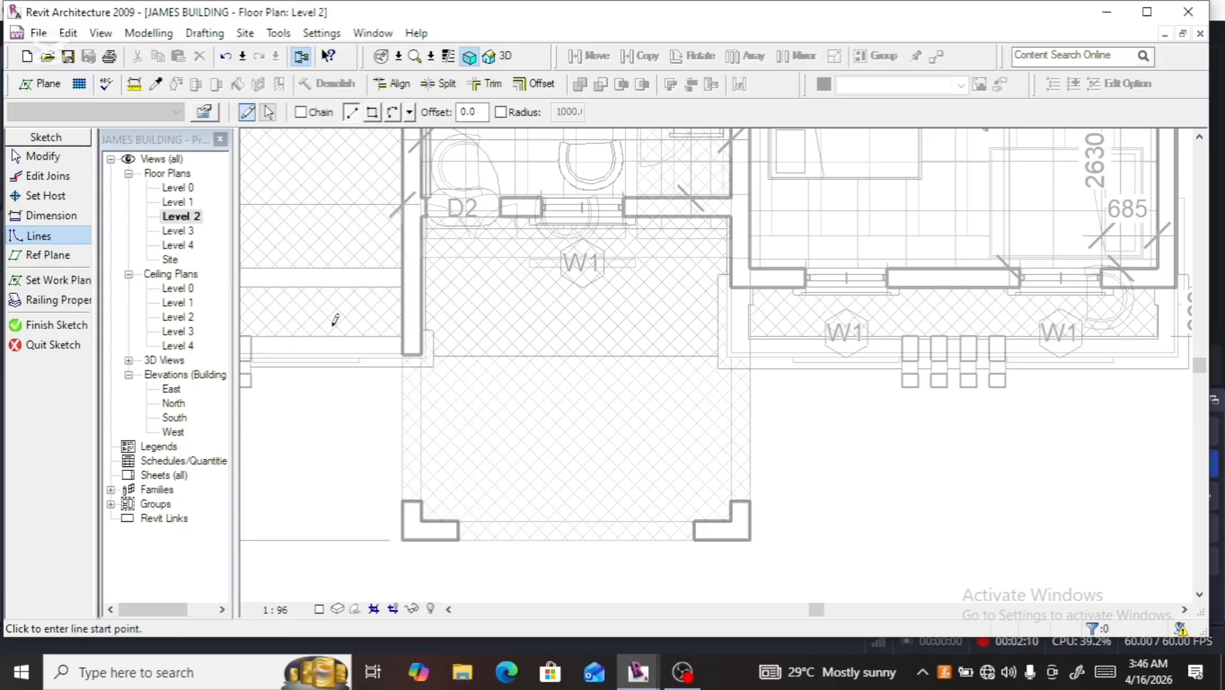
{"action": "left_click", "coordinate": [421, 345]}
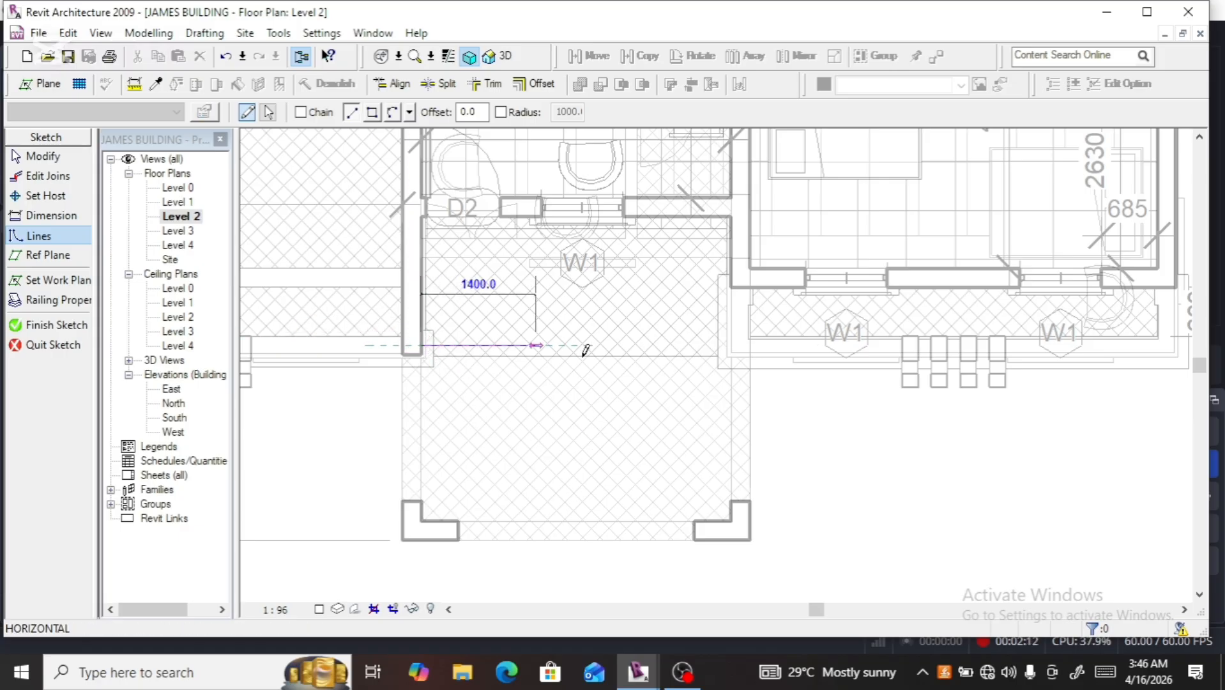
{"action": "left_click", "coordinate": [740, 344]}
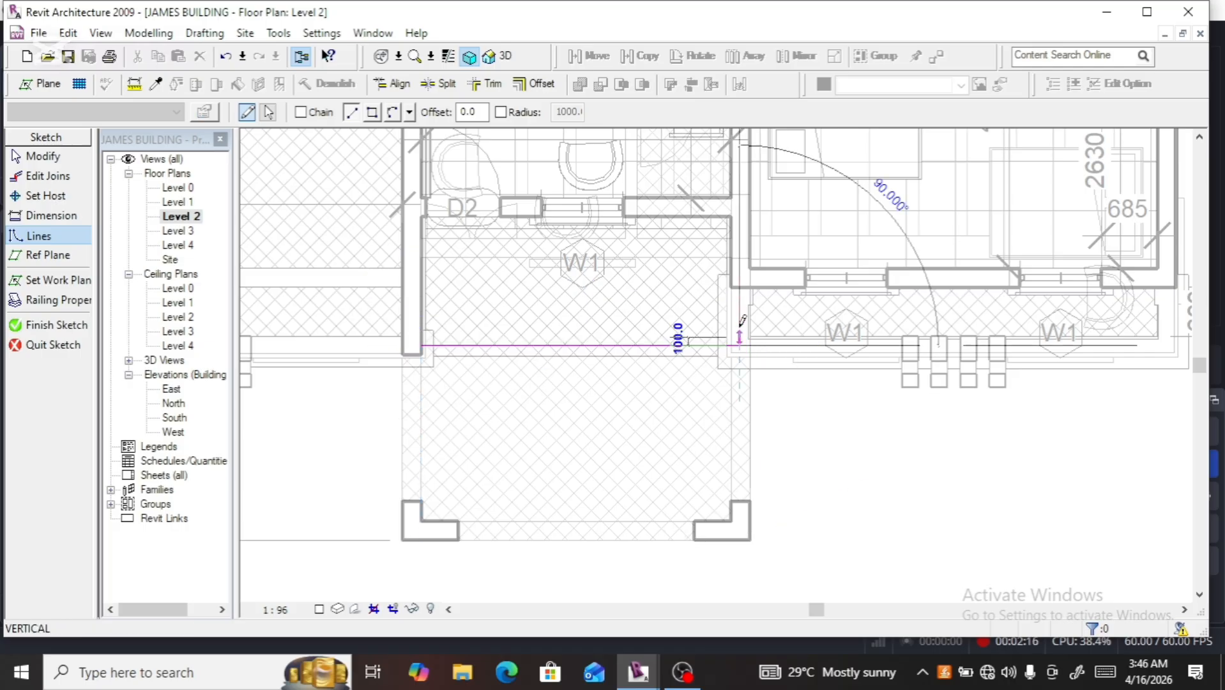
{"action": "left_click", "coordinate": [740, 281]}
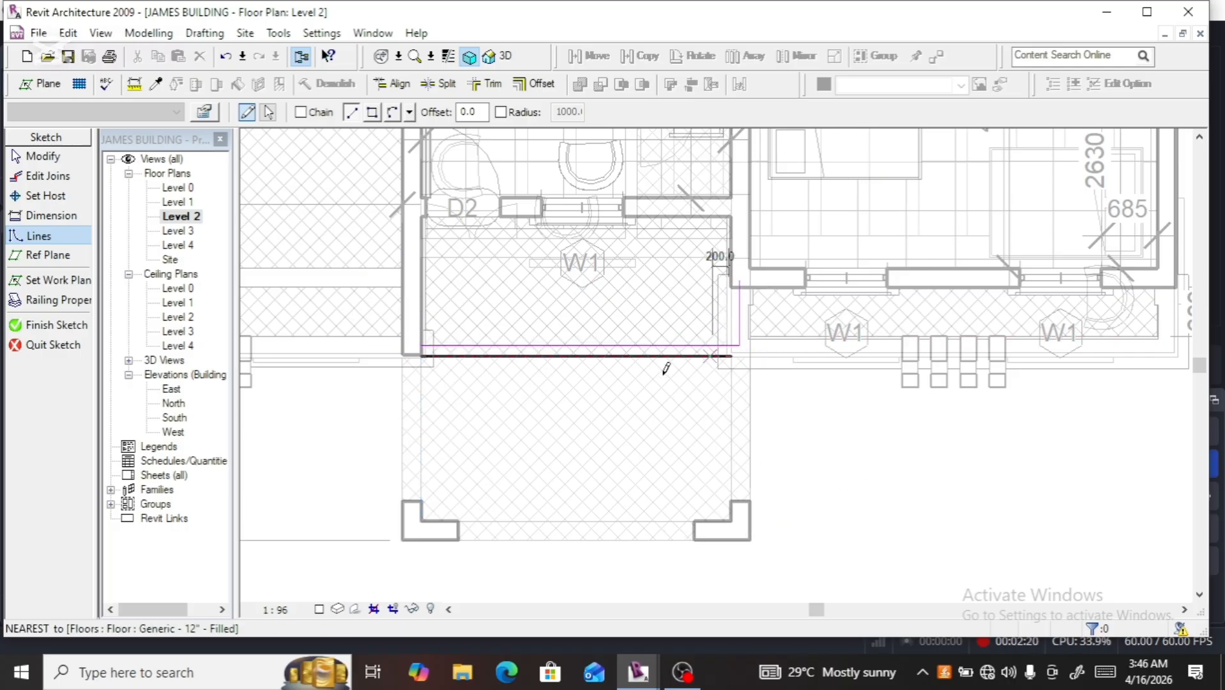
{"action": "left_click", "coordinate": [55, 325]}
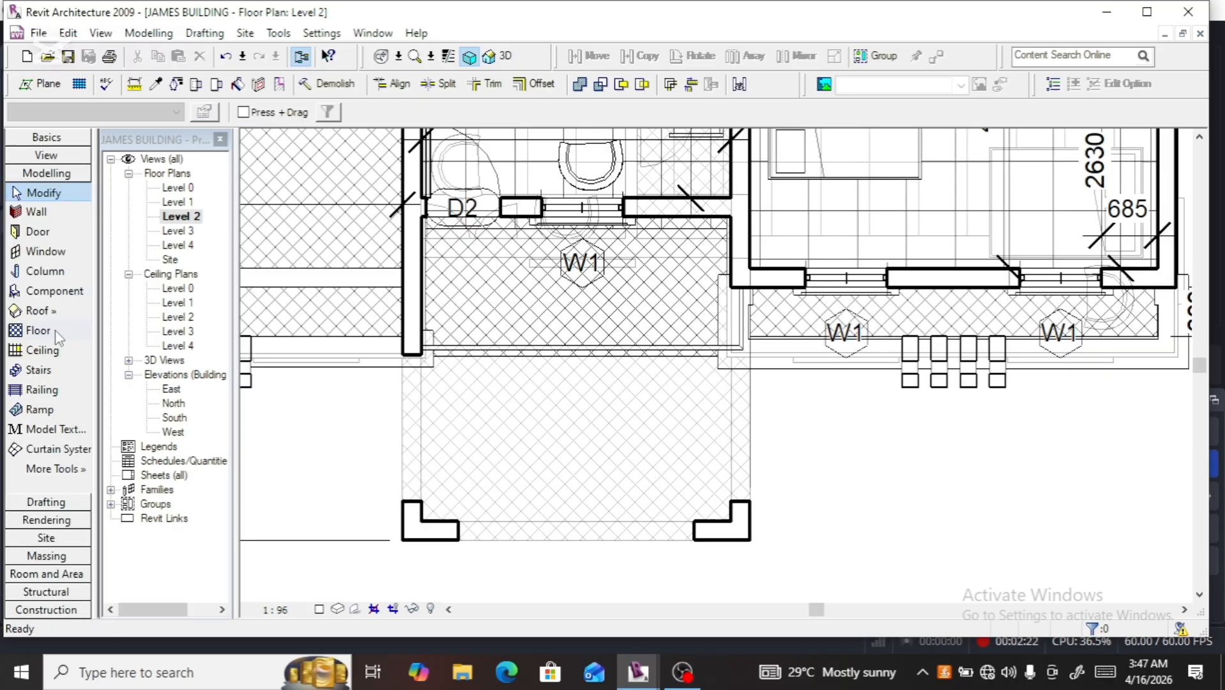
Examine the Level 2 front balcony railing and the neighbouring open terrace in the 3D view from several angles
{"action": "left_click", "coordinate": [508, 62]}
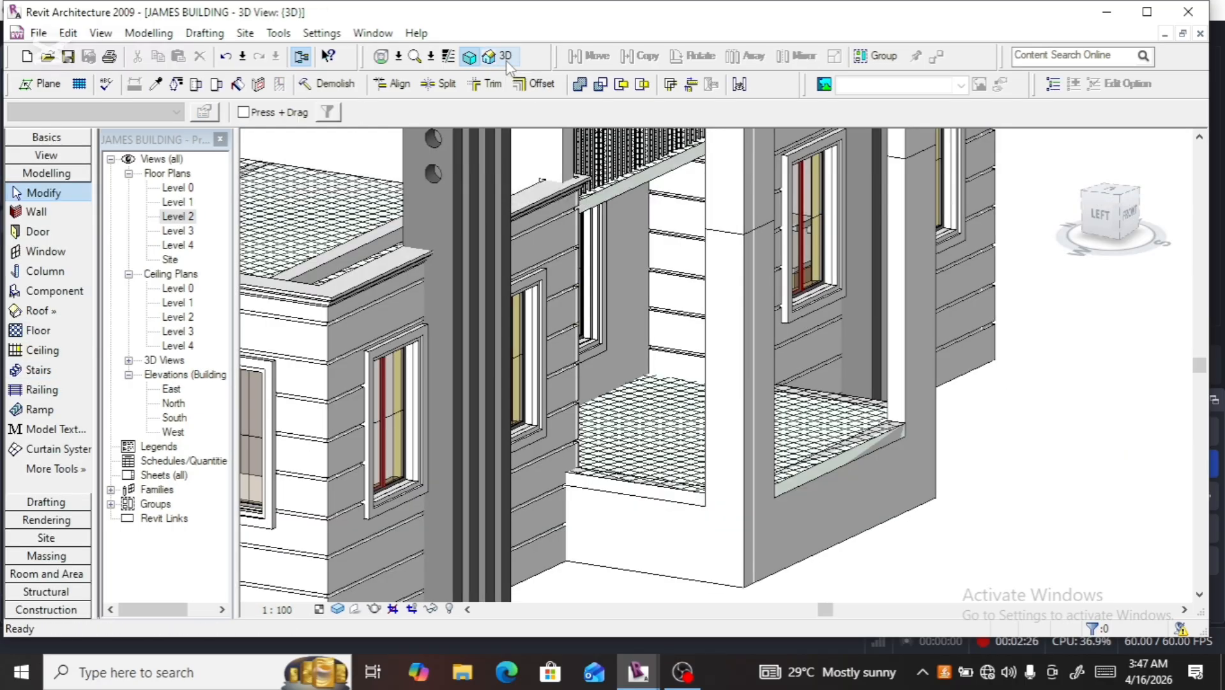
{"action": "scroll", "coordinate": [605, 365], "scroll_direction": "down", "scroll_amount": 3}
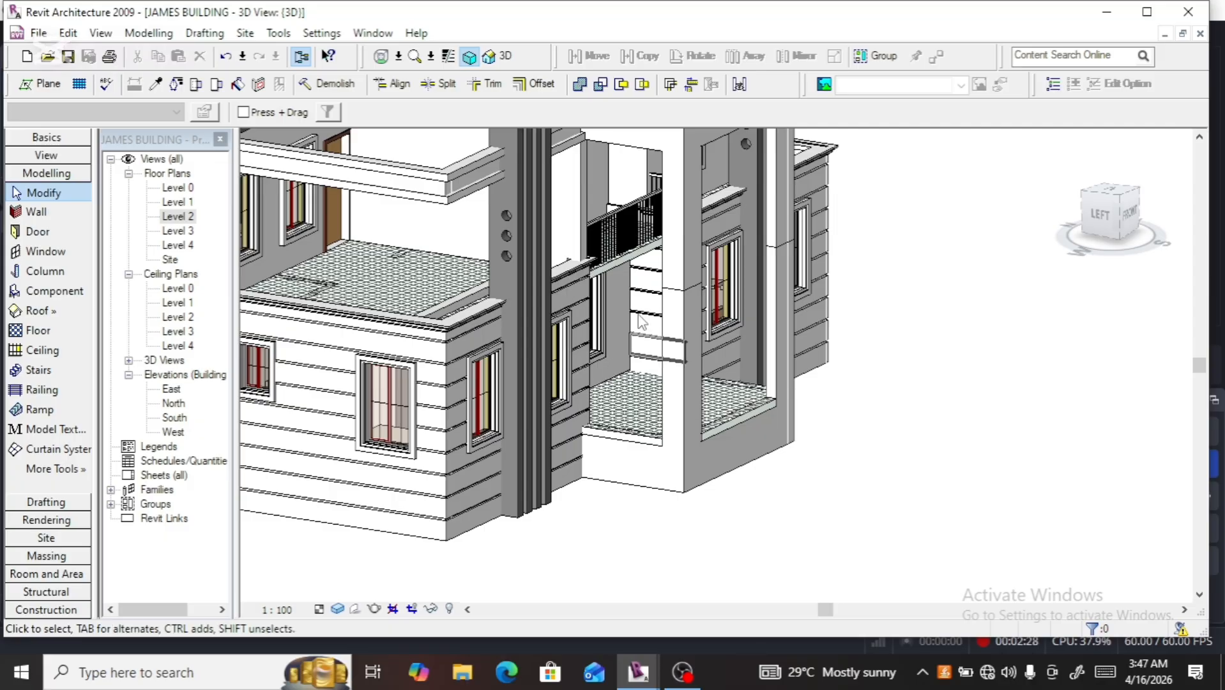
{"action": "scroll", "coordinate": [625, 228], "scroll_direction": "up", "scroll_amount": 3}
{"action": "scroll", "coordinate": [625, 230], "scroll_direction": "up", "scroll_amount": 3}
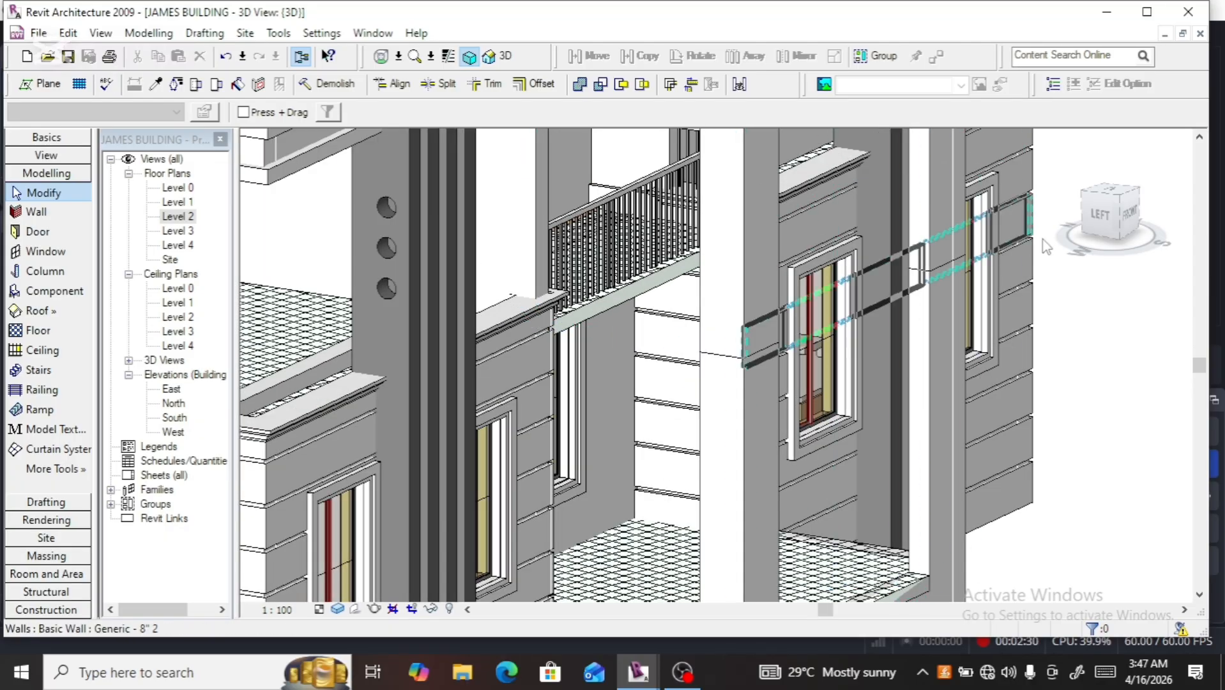
{"action": "left_click", "coordinate": [1117, 222]}
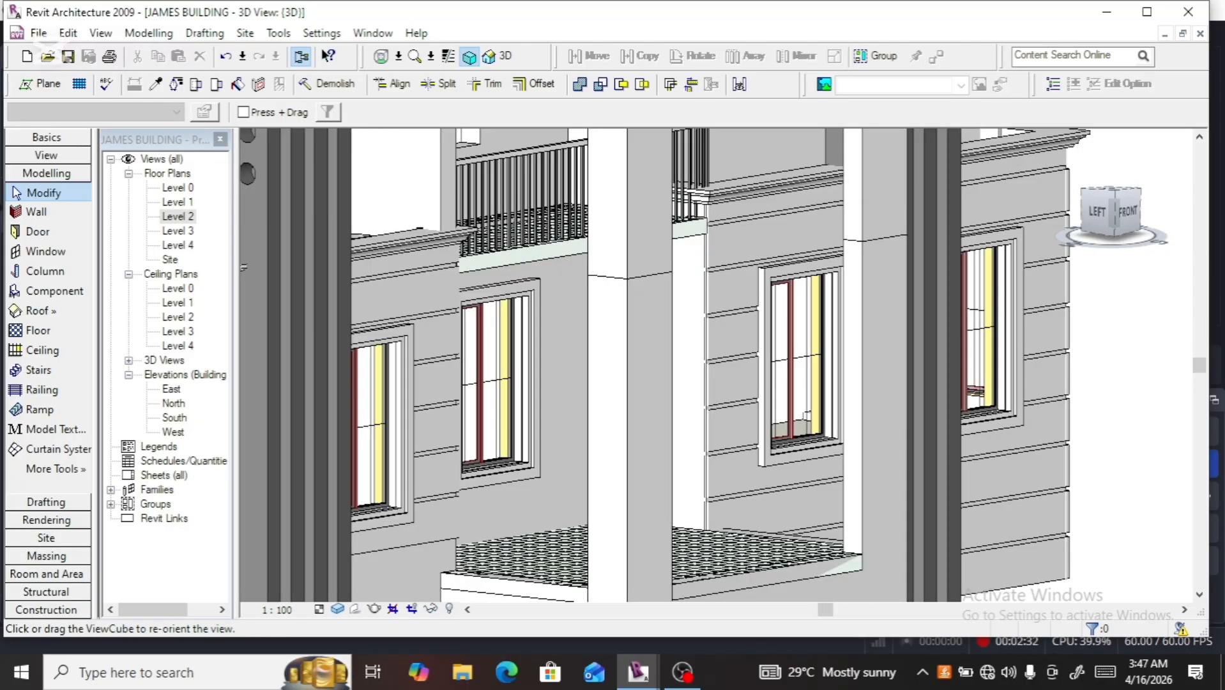
{"action": "scroll", "coordinate": [1085, 258], "scroll_direction": "down", "scroll_amount": 2}
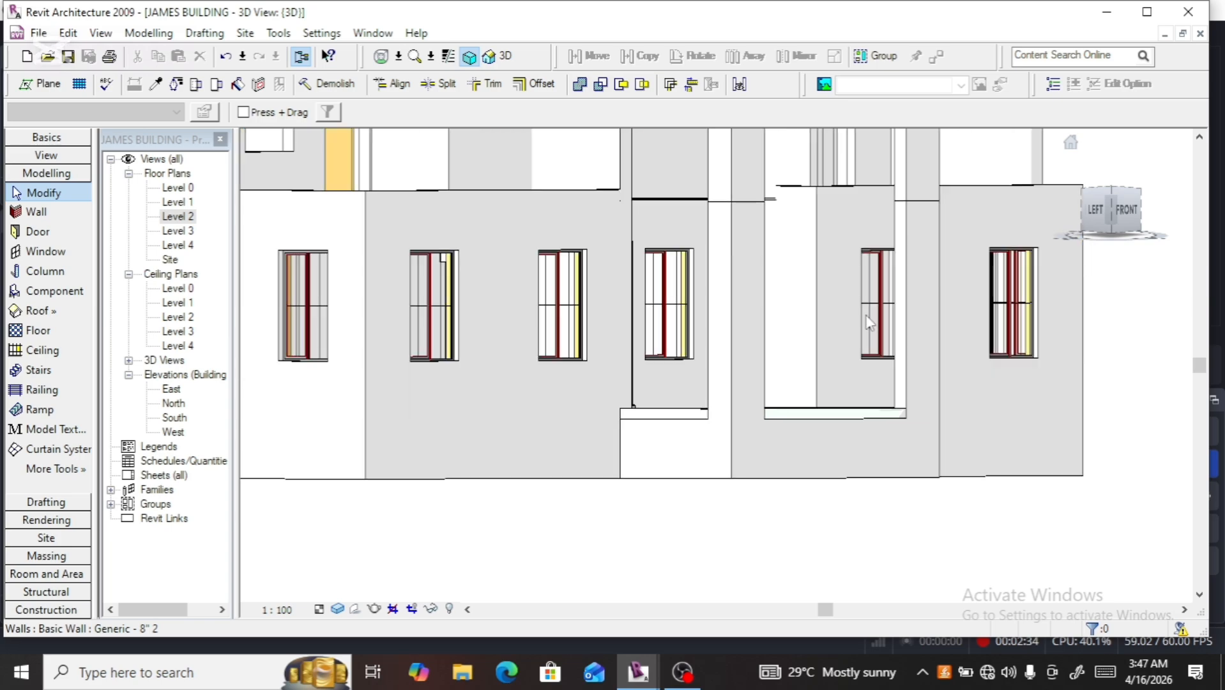
{"action": "scroll", "coordinate": [798, 369], "scroll_direction": "down", "scroll_amount": 2}
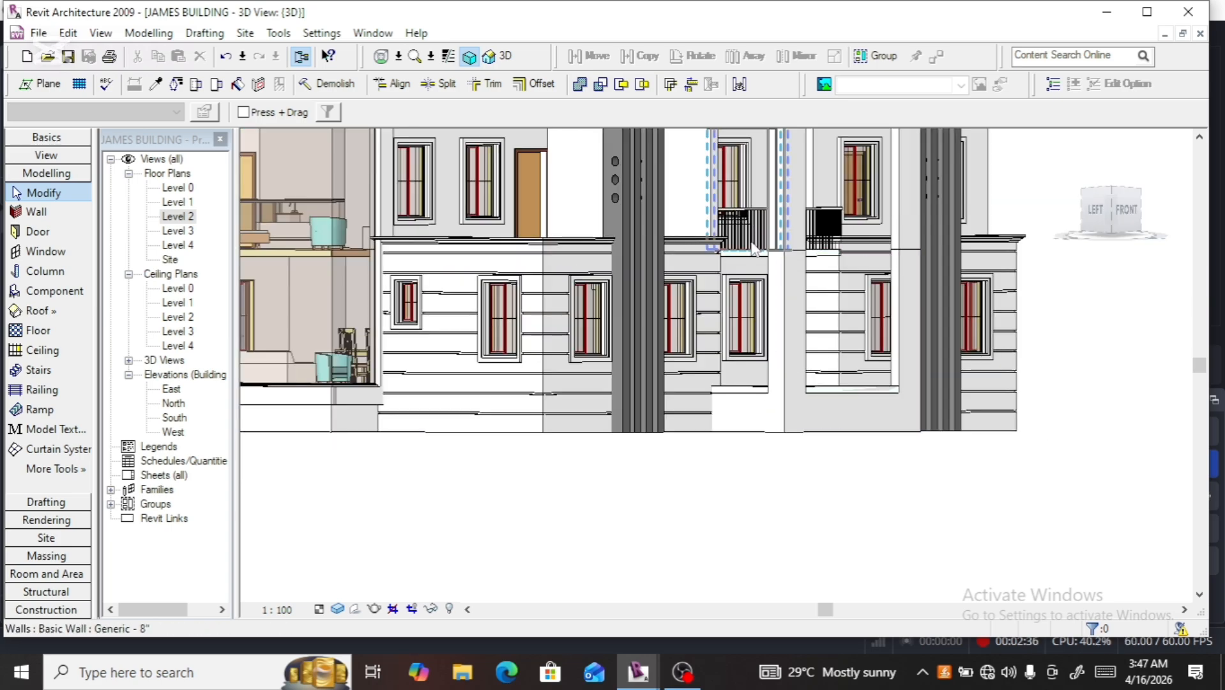
{"action": "scroll", "coordinate": [728, 217], "scroll_direction": "up", "scroll_amount": 2}
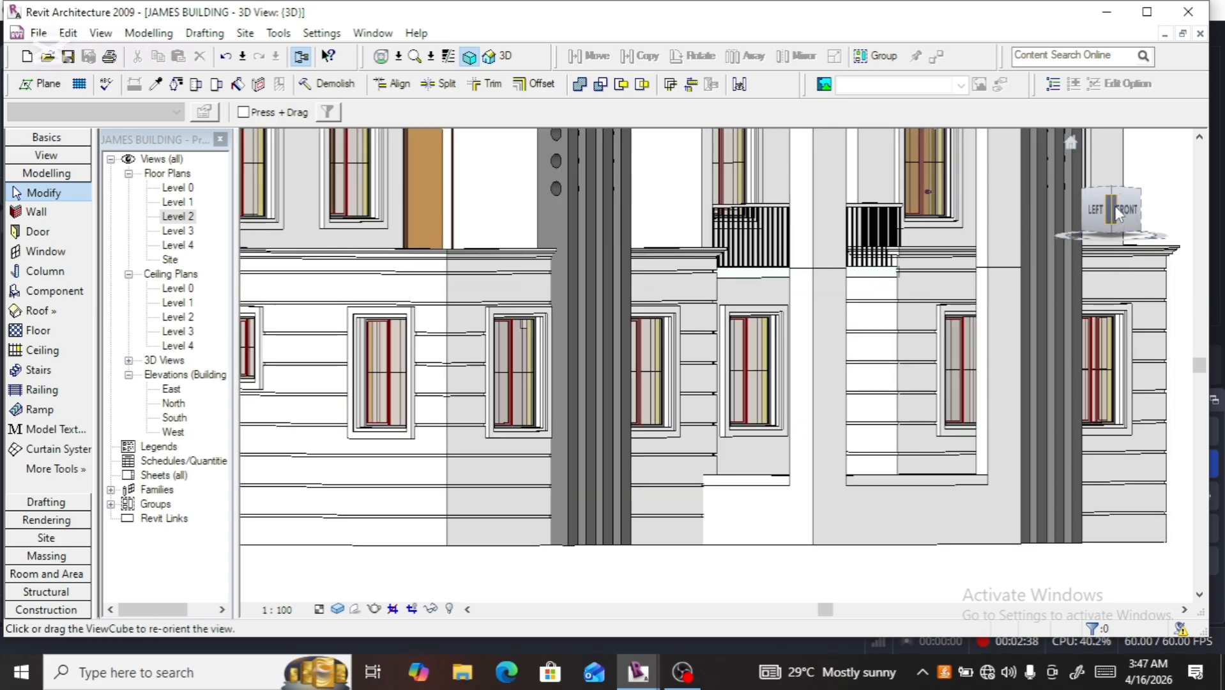
{"action": "left_click", "coordinate": [1126, 210]}
{"action": "left_click", "coordinate": [1106, 208]}
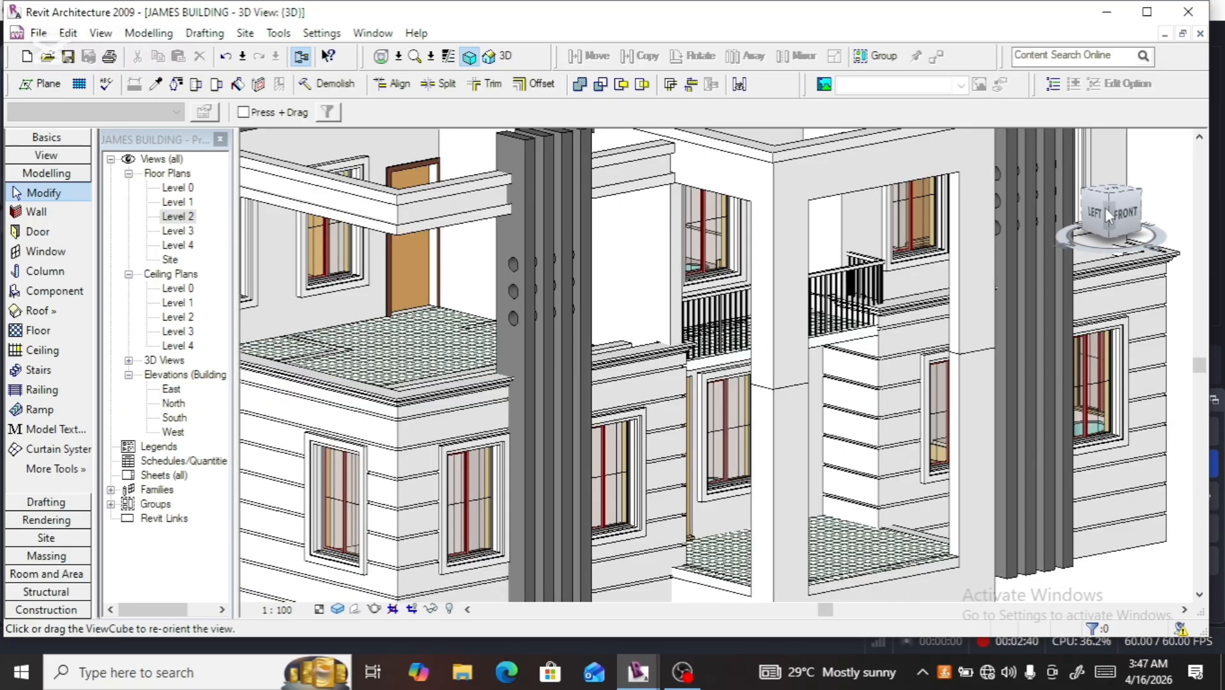
{"action": "scroll", "coordinate": [1078, 217], "scroll_direction": "down", "scroll_amount": 2}
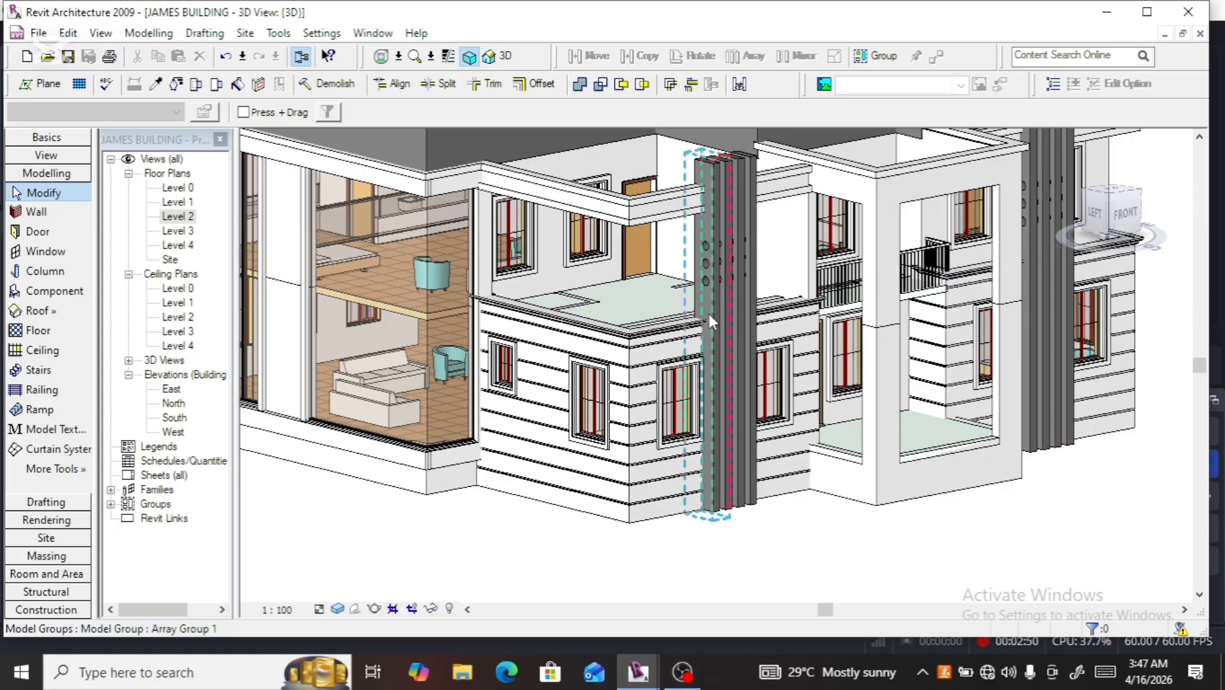
{"action": "scroll", "coordinate": [714, 316], "scroll_direction": "up", "scroll_amount": 3}
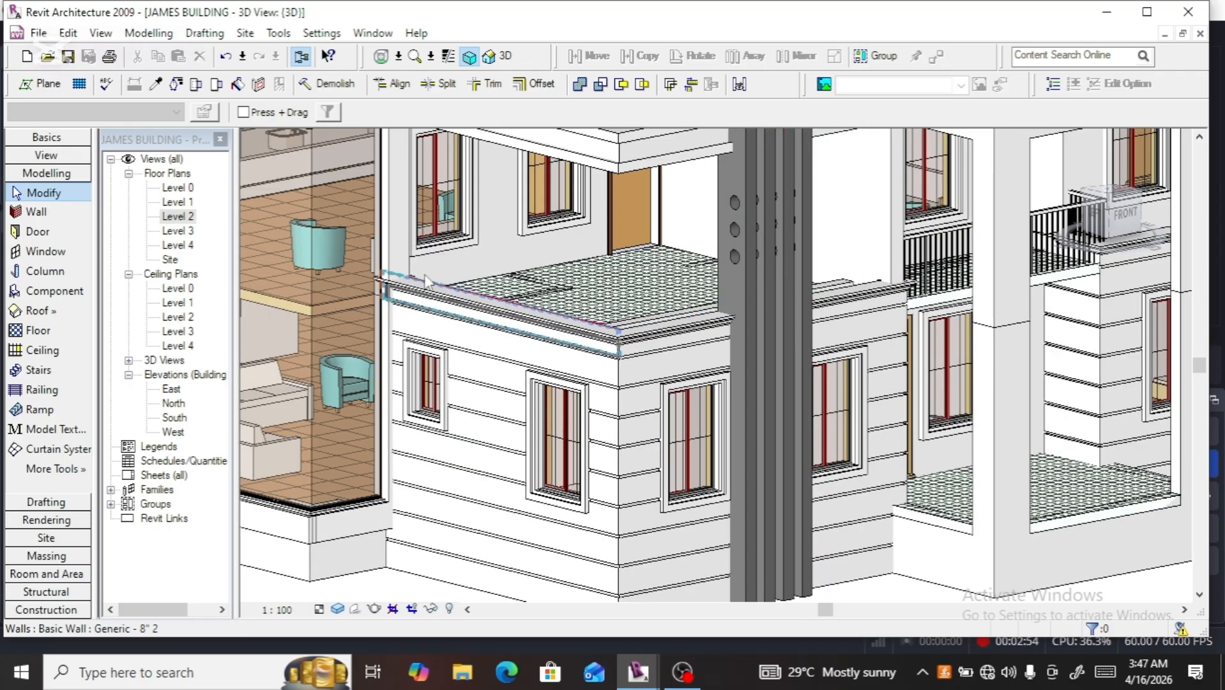
Start a railing in the Level 2 floor plan with a segment about 4000 mm long along the open terrace's outer side edge
{"action": "left_click", "coordinate": [187, 218]}
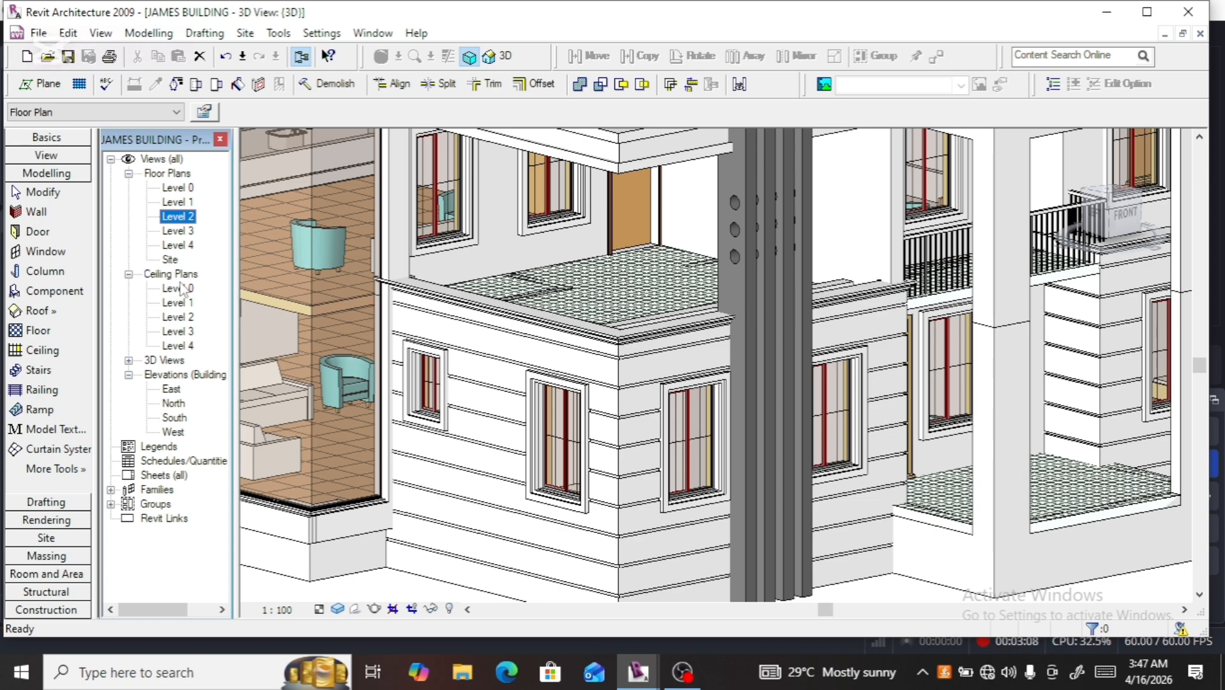
{"action": "double_click", "coordinate": [179, 217]}
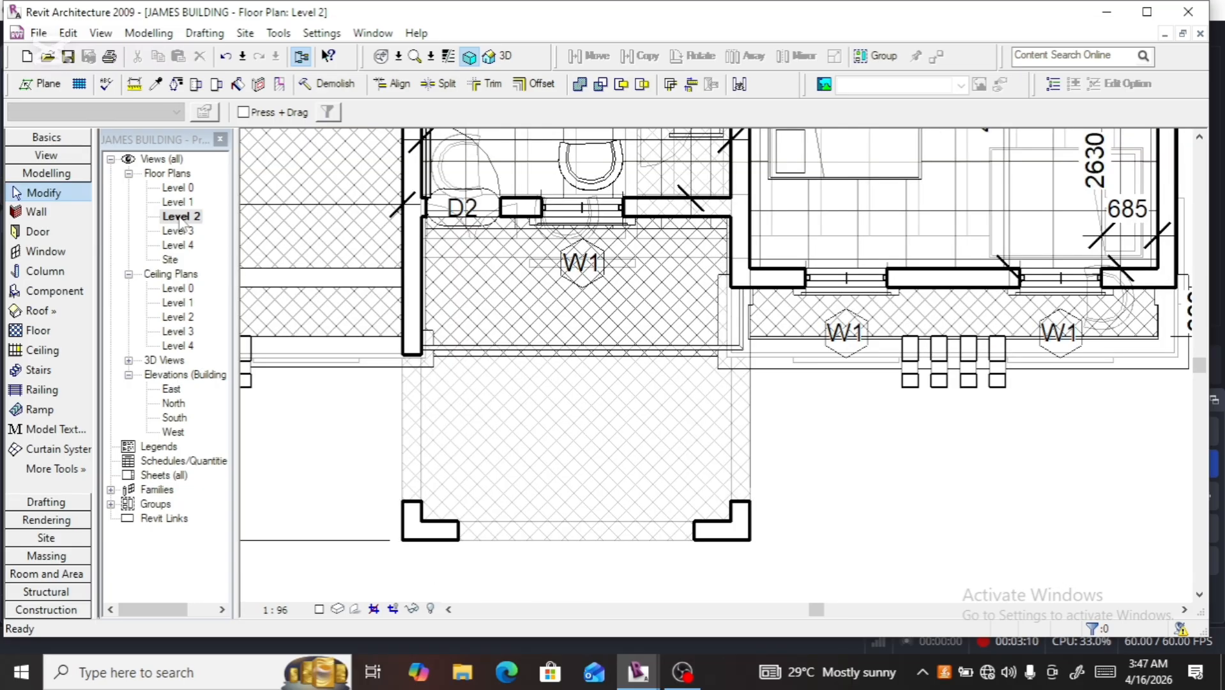
{"action": "scroll", "coordinate": [789, 421], "scroll_direction": "down", "scroll_amount": 3}
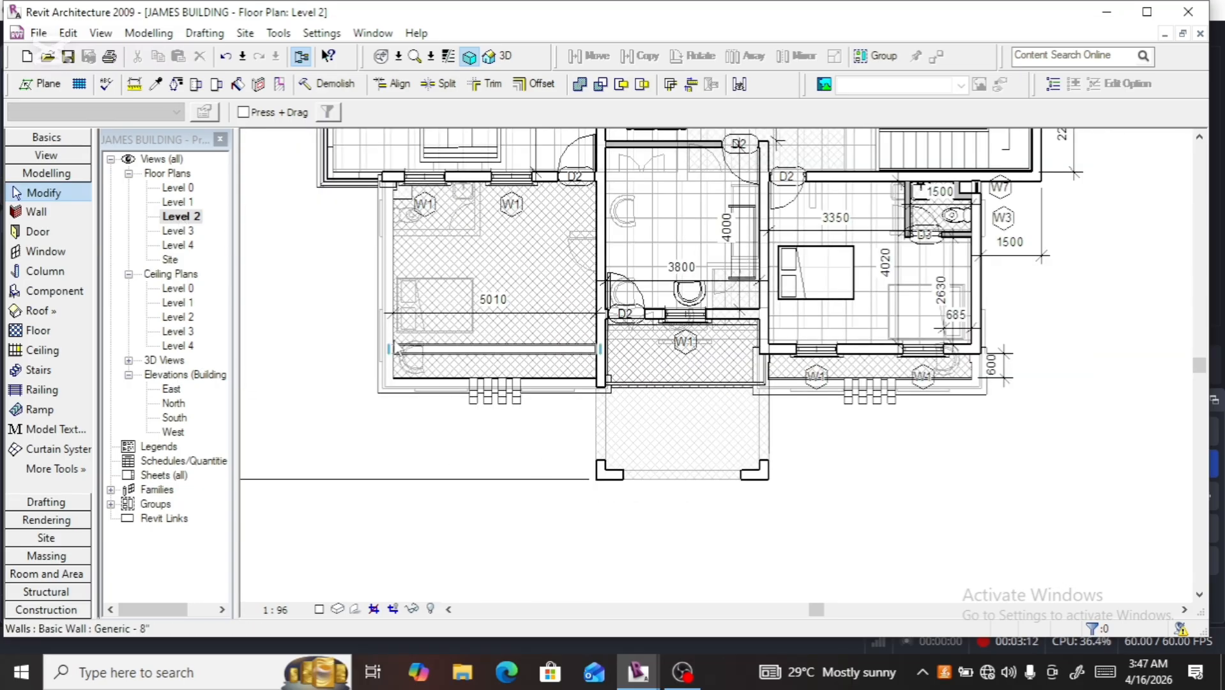
{"action": "left_click", "coordinate": [41, 390]}
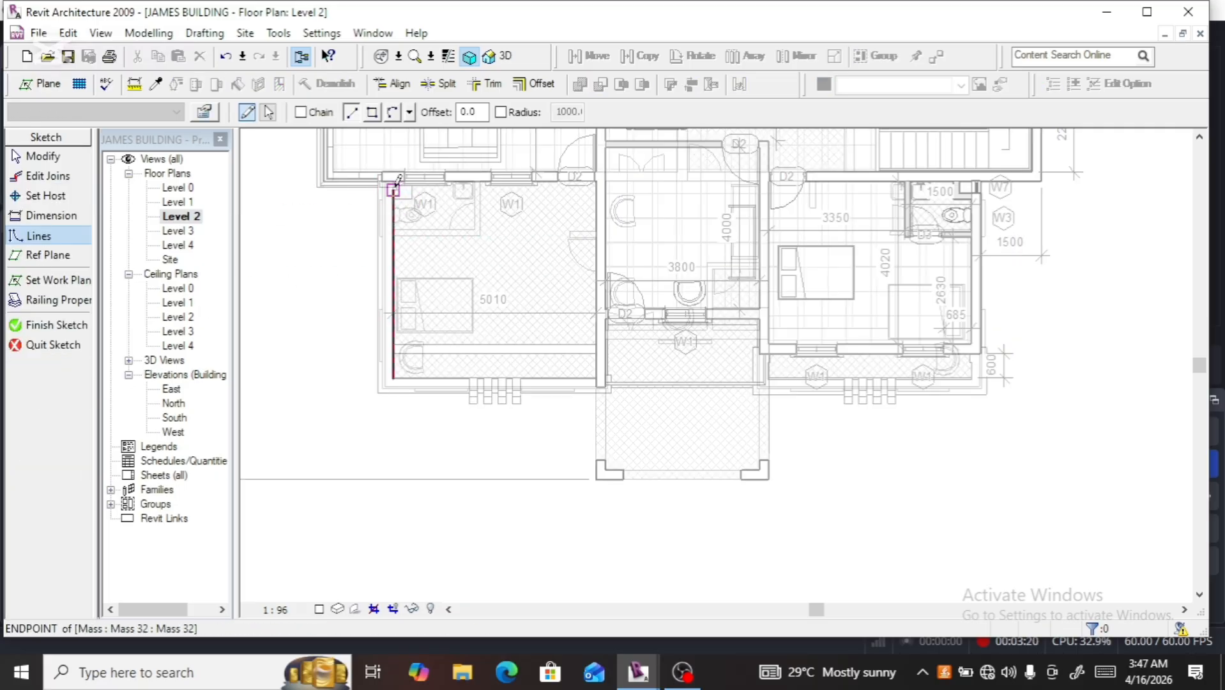
{"action": "scroll", "coordinate": [391, 185], "scroll_direction": "up", "scroll_amount": 5}
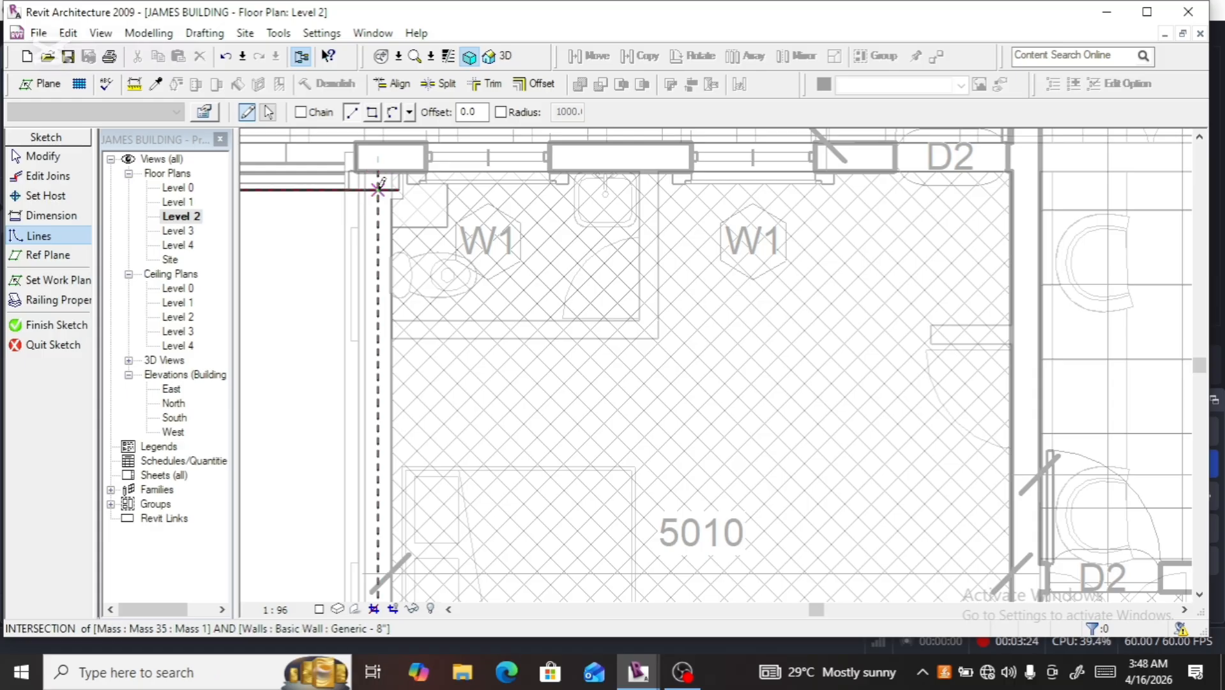
{"action": "left_click", "coordinate": [378, 187]}
{"action": "scroll", "coordinate": [380, 187], "scroll_direction": "down", "scroll_amount": 3}
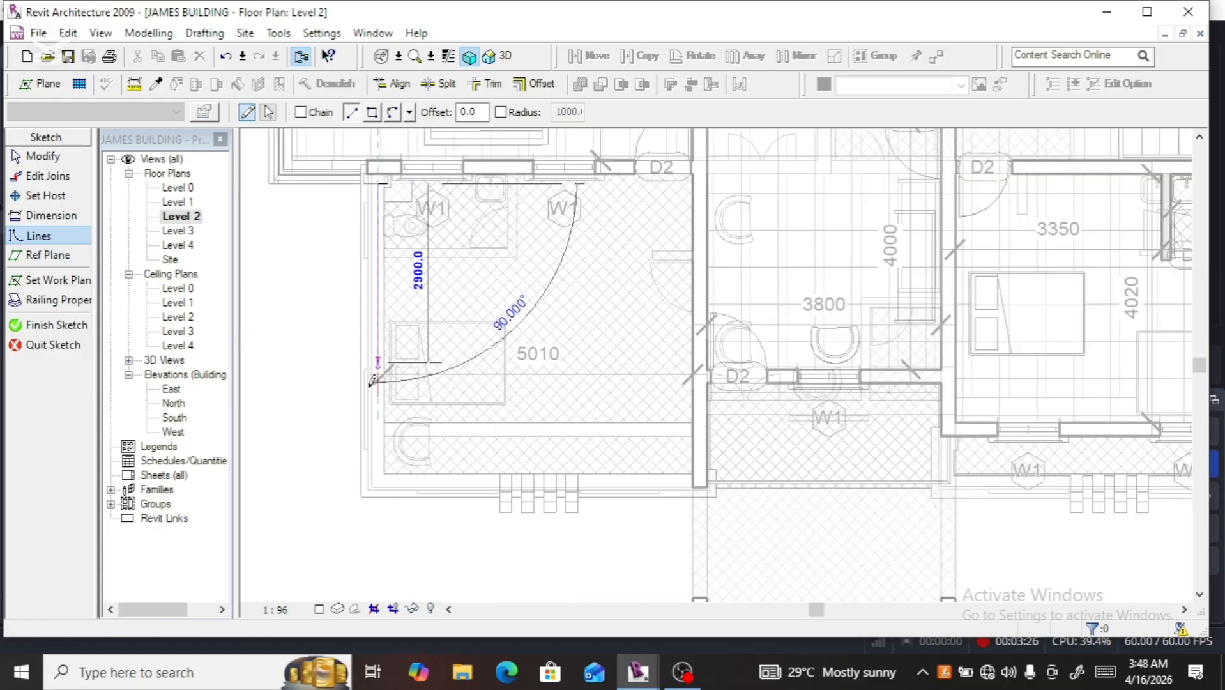
{"action": "scroll", "coordinate": [381, 426], "scroll_direction": "up", "scroll_amount": 3}
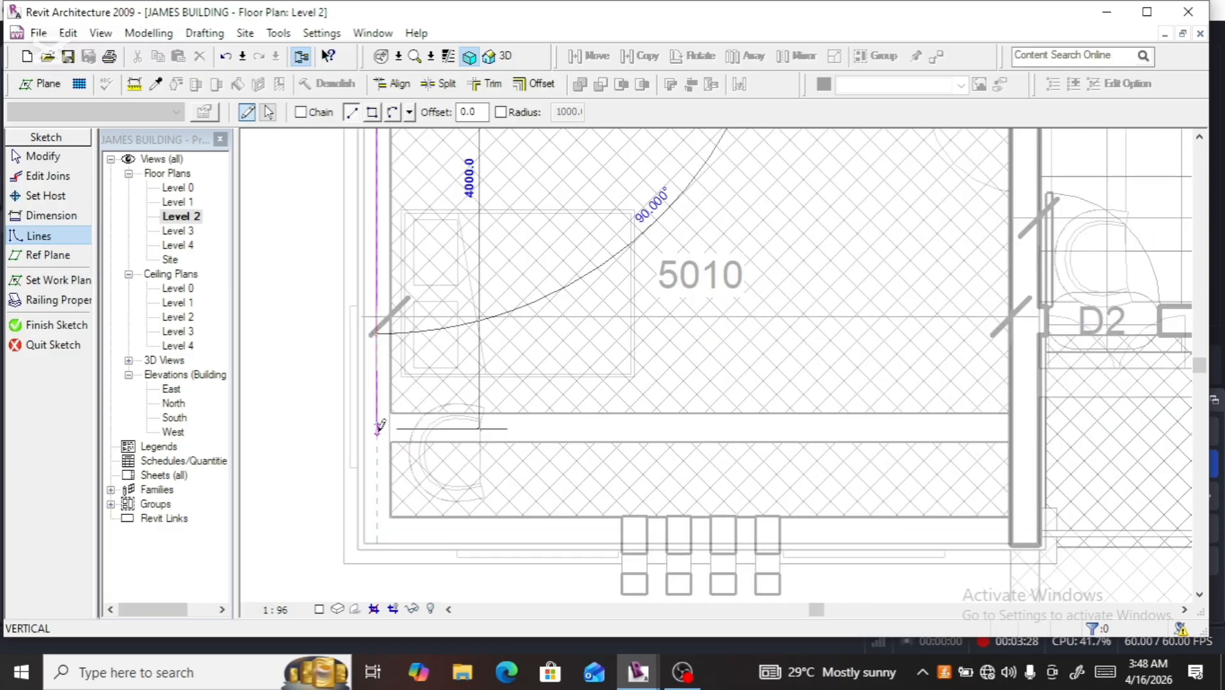
{"action": "left_click", "coordinate": [376, 422]}
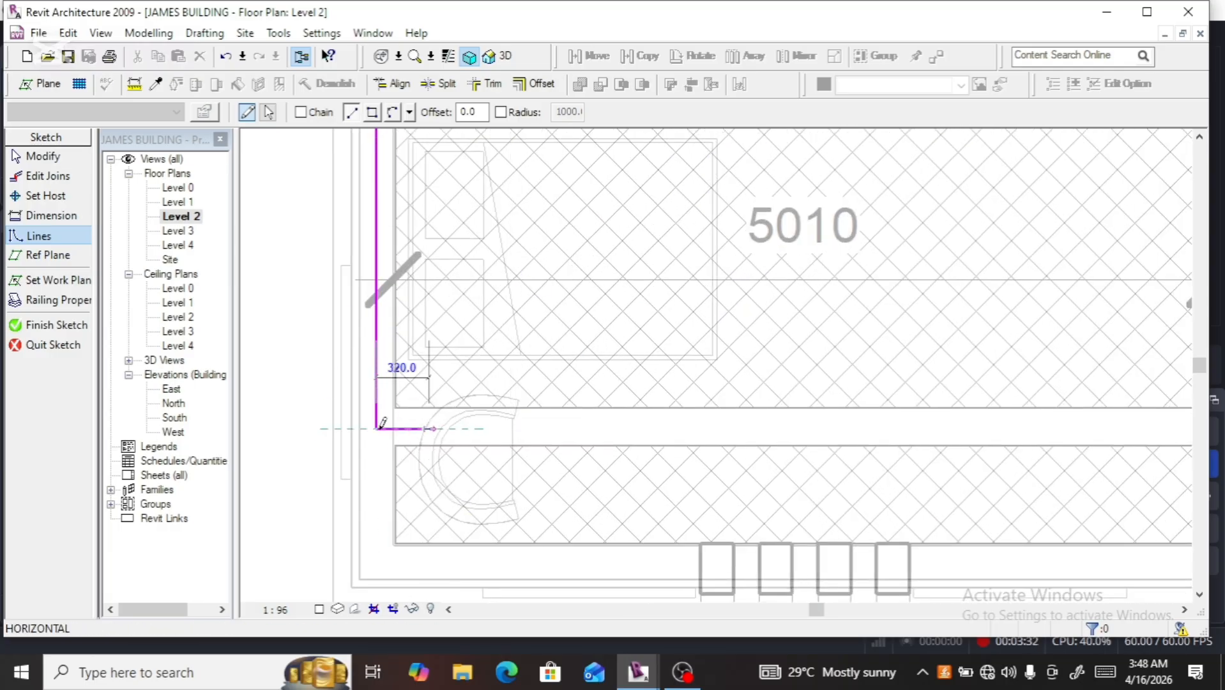
Continue the railing path about 5120 mm across the terrace front to the adjoining wall and finish the sketch
{"action": "scroll", "coordinate": [345, 427], "scroll_direction": "down", "scroll_amount": 5}
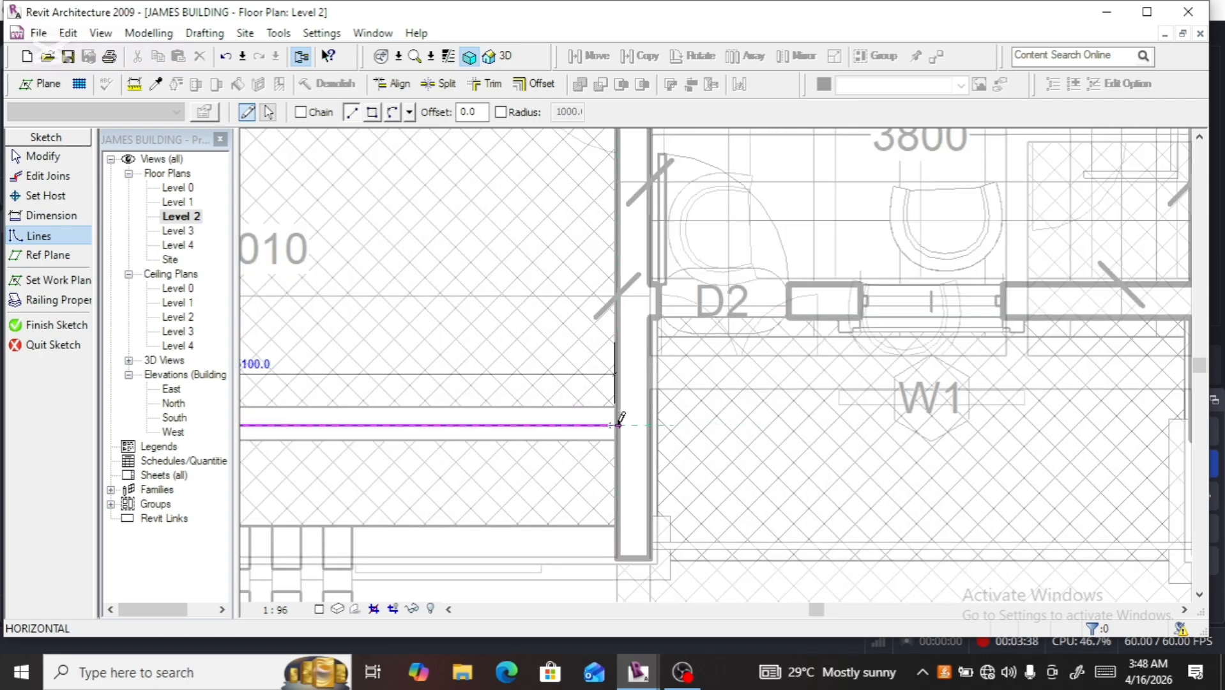
{"action": "scroll", "coordinate": [616, 425], "scroll_direction": "up", "scroll_amount": 2}
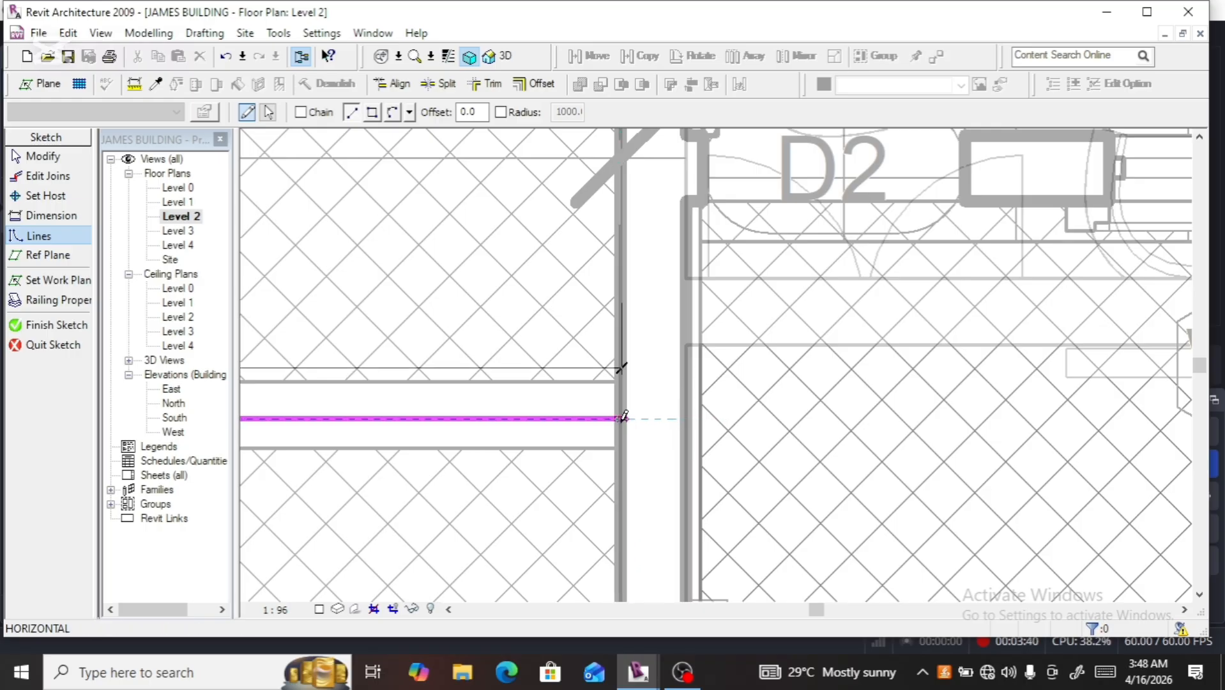
{"action": "left_click", "coordinate": [620, 417]}
{"action": "scroll", "coordinate": [604, 425], "scroll_direction": "down", "scroll_amount": 4}
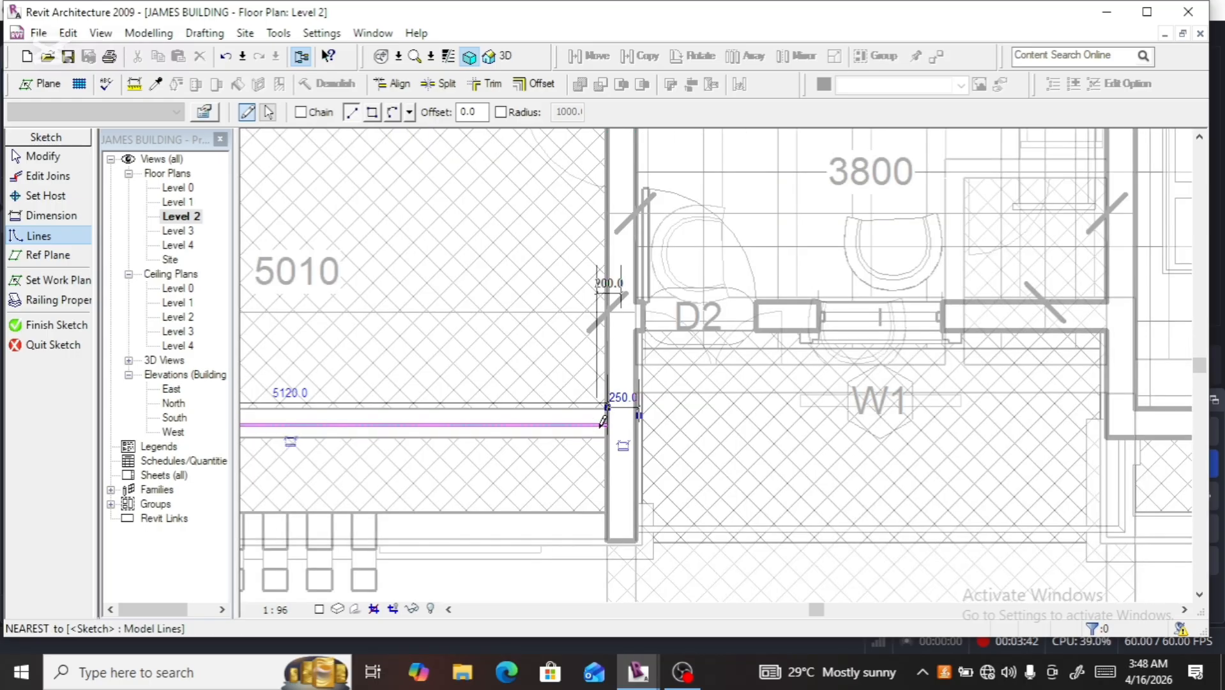
{"action": "scroll", "coordinate": [602, 422], "scroll_direction": "down", "scroll_amount": 3}
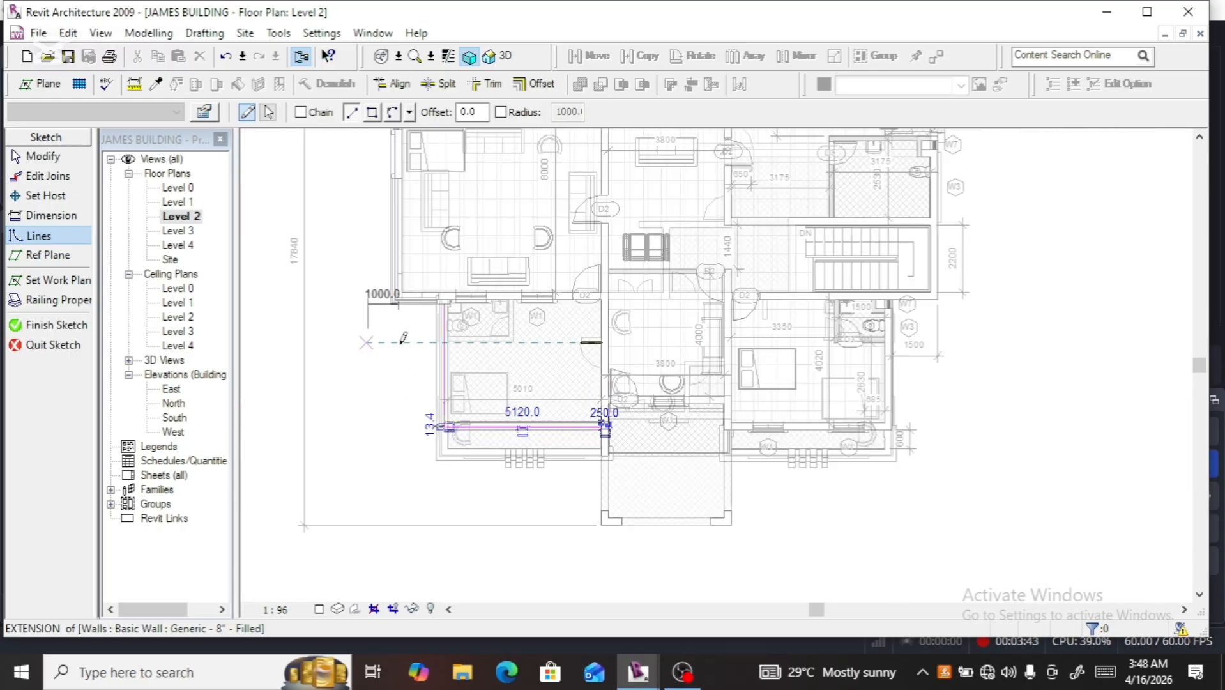
{"action": "left_click", "coordinate": [70, 327]}
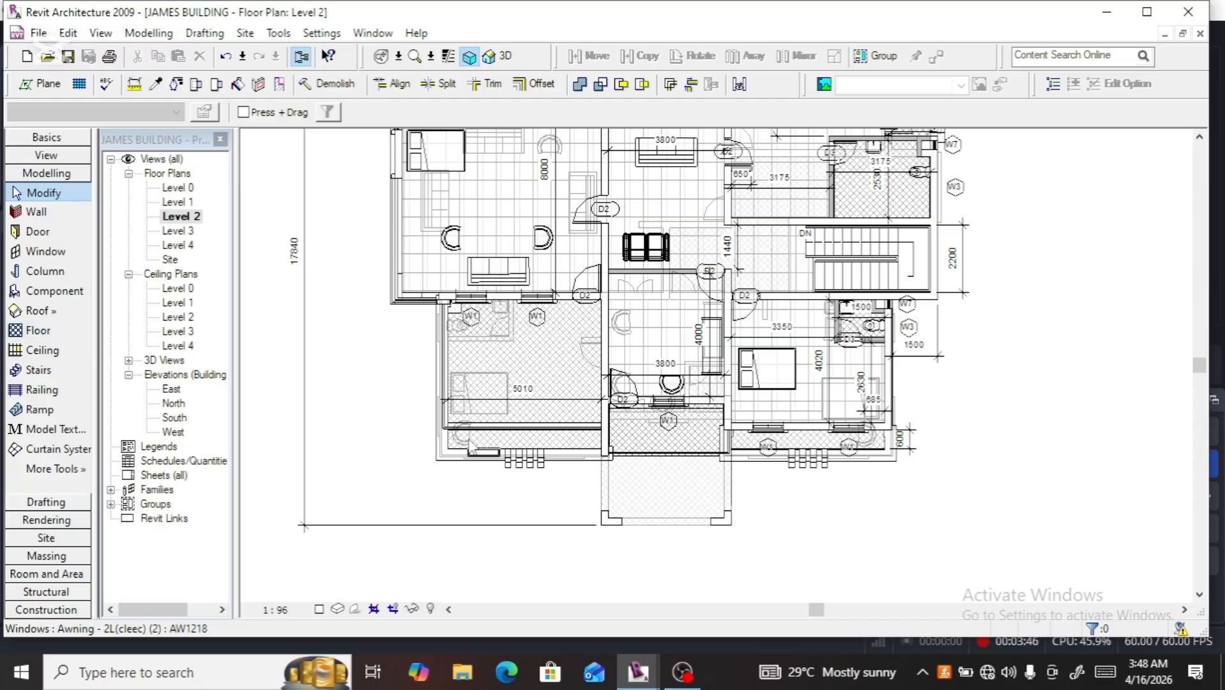
Inspect the new terrace railing's corner in the Level 2 plan and its course in the 3D view
{"action": "scroll", "coordinate": [478, 437], "scroll_direction": "up", "scroll_amount": 2}
{"action": "scroll", "coordinate": [478, 437], "scroll_direction": "up", "scroll_amount": 2}
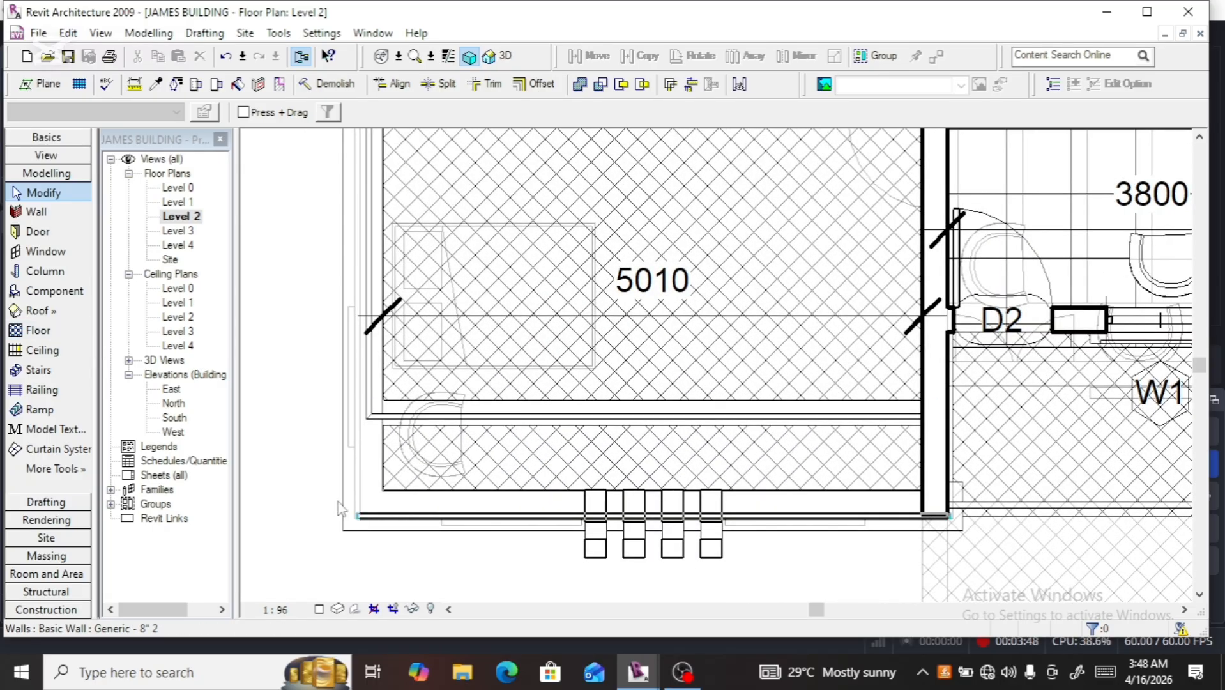
{"action": "scroll", "coordinate": [402, 475], "scroll_direction": "down", "scroll_amount": 1}
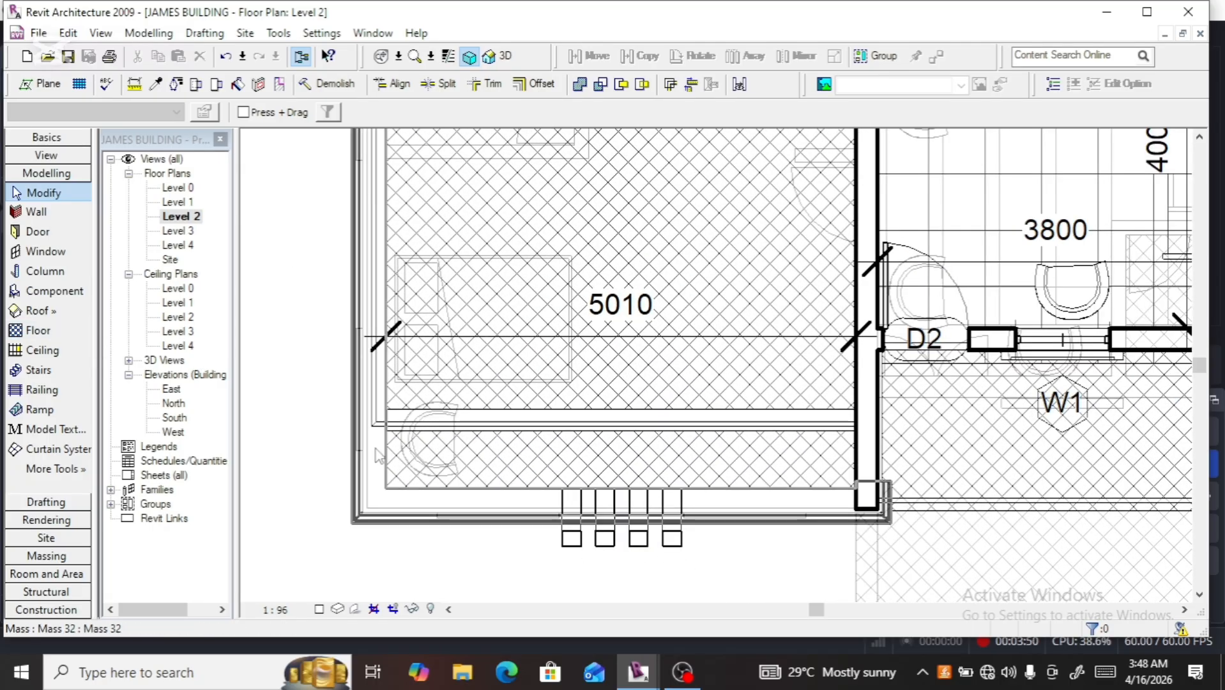
{"action": "scroll", "coordinate": [412, 476], "scroll_direction": "up", "scroll_amount": 3}
{"action": "scroll", "coordinate": [363, 426], "scroll_direction": "down", "scroll_amount": 2}
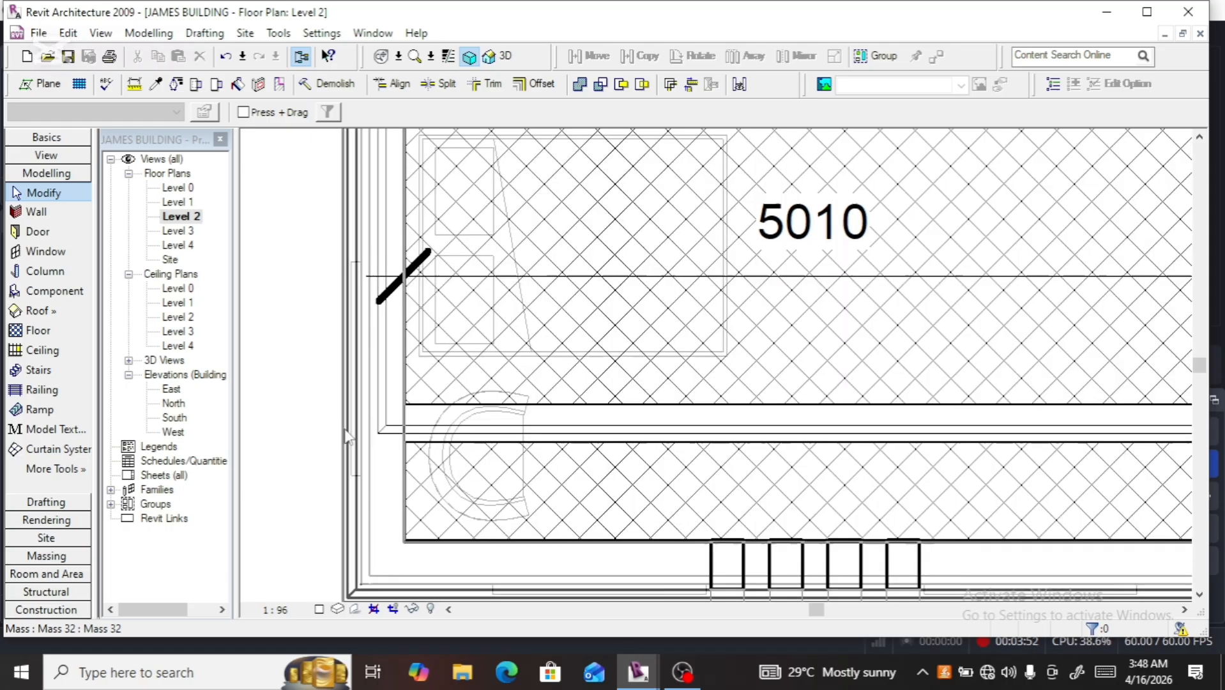
{"action": "scroll", "coordinate": [546, 486], "scroll_direction": "down", "scroll_amount": 2}
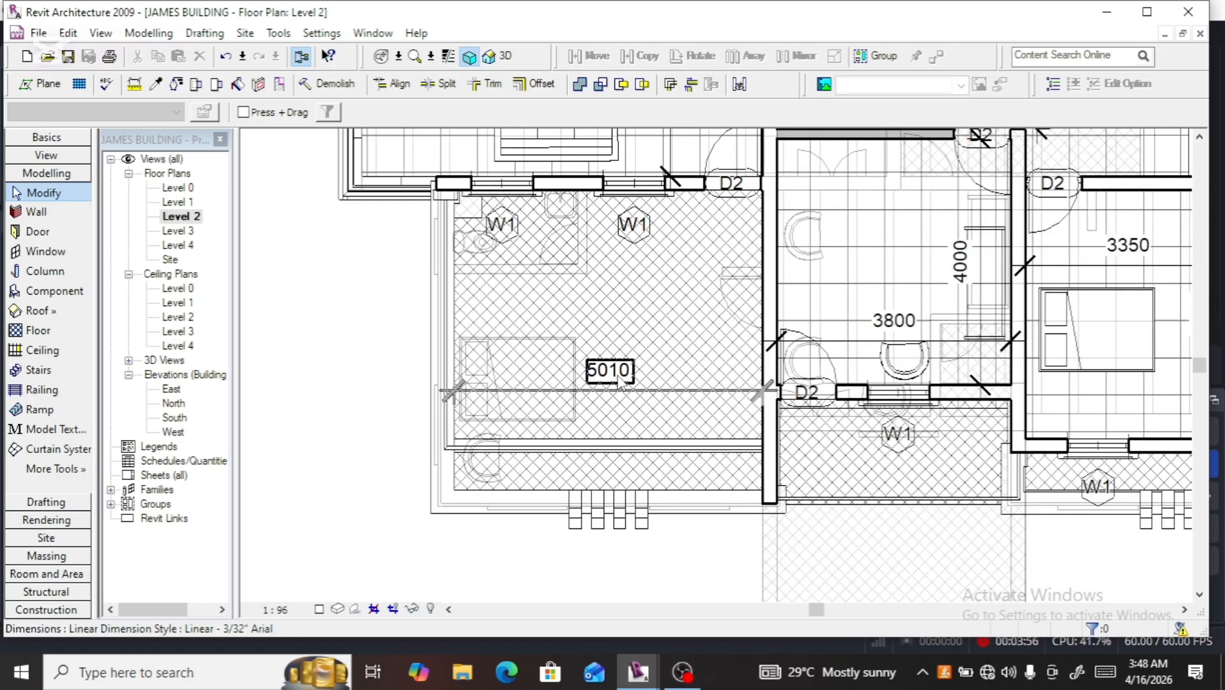
{"action": "left_click", "coordinate": [498, 56]}
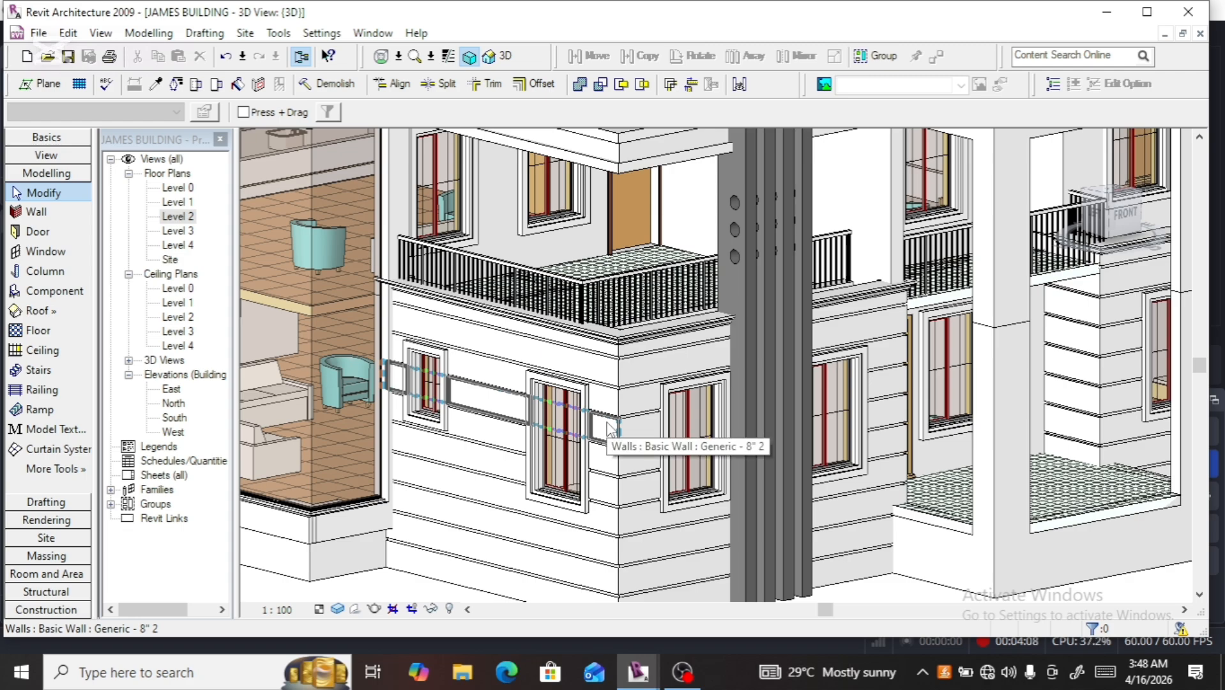
{"action": "scroll", "coordinate": [490, 287], "scroll_direction": "up", "scroll_amount": 4}
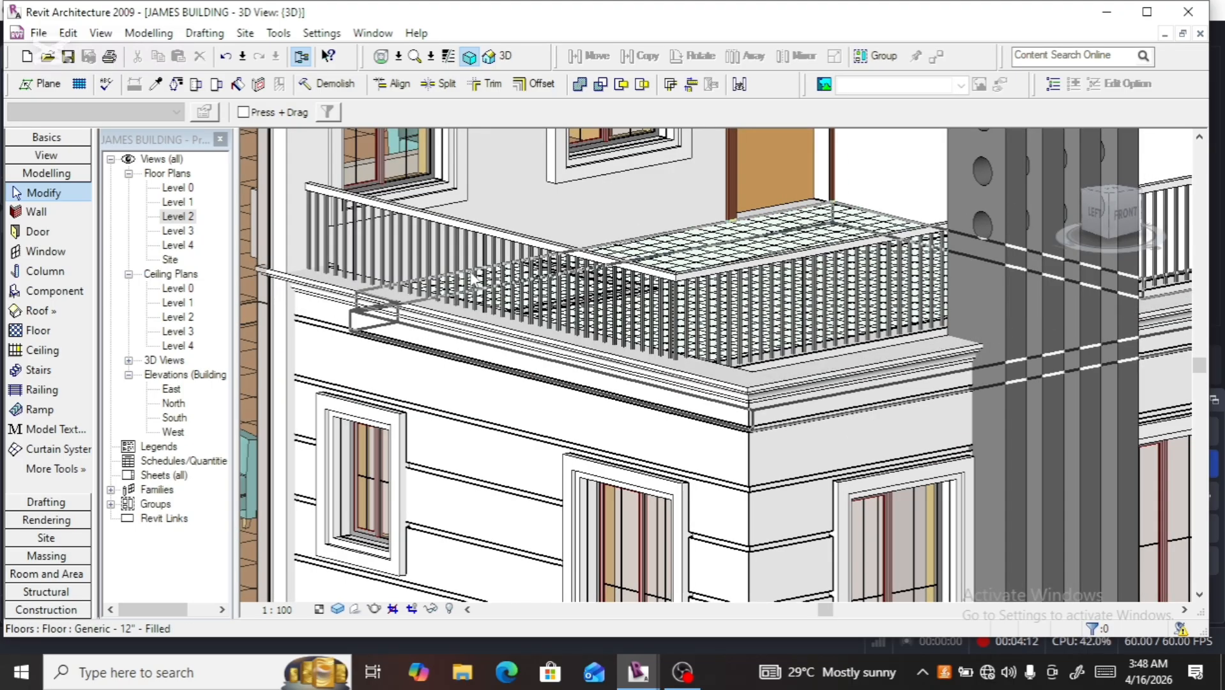
Try the railing type Handrail - Rectangular 2 on the terrace railing
{"action": "left_click", "coordinate": [448, 261]}
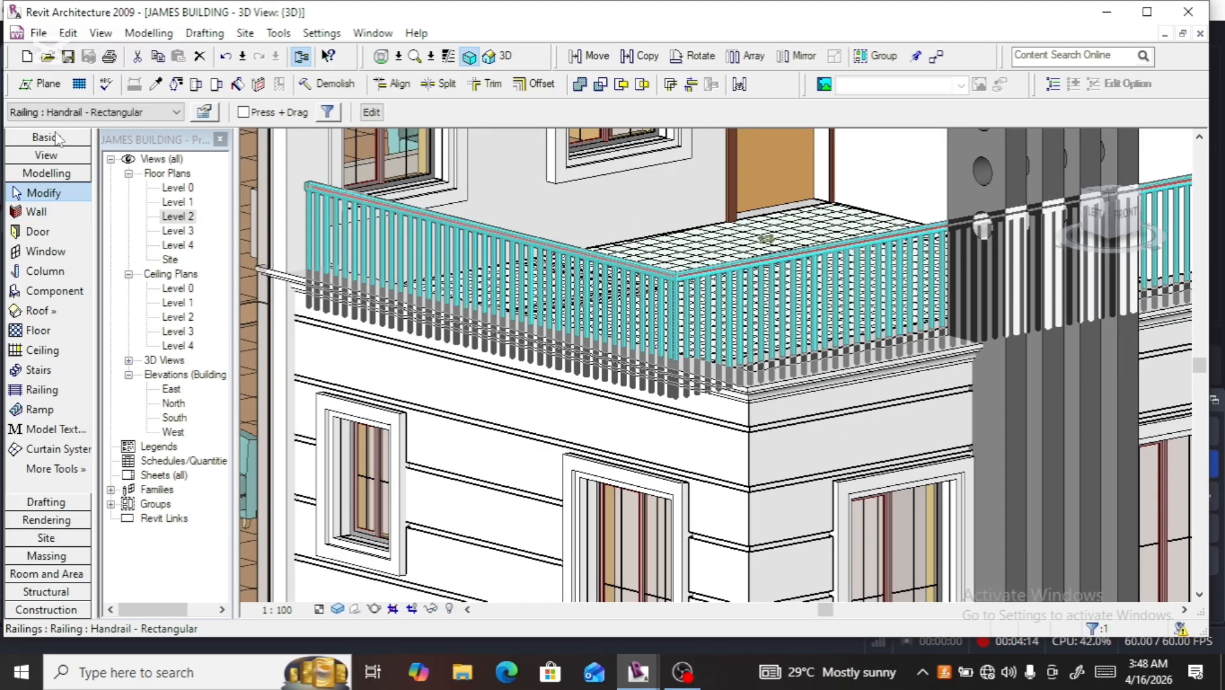
{"action": "left_click", "coordinate": [176, 112]}
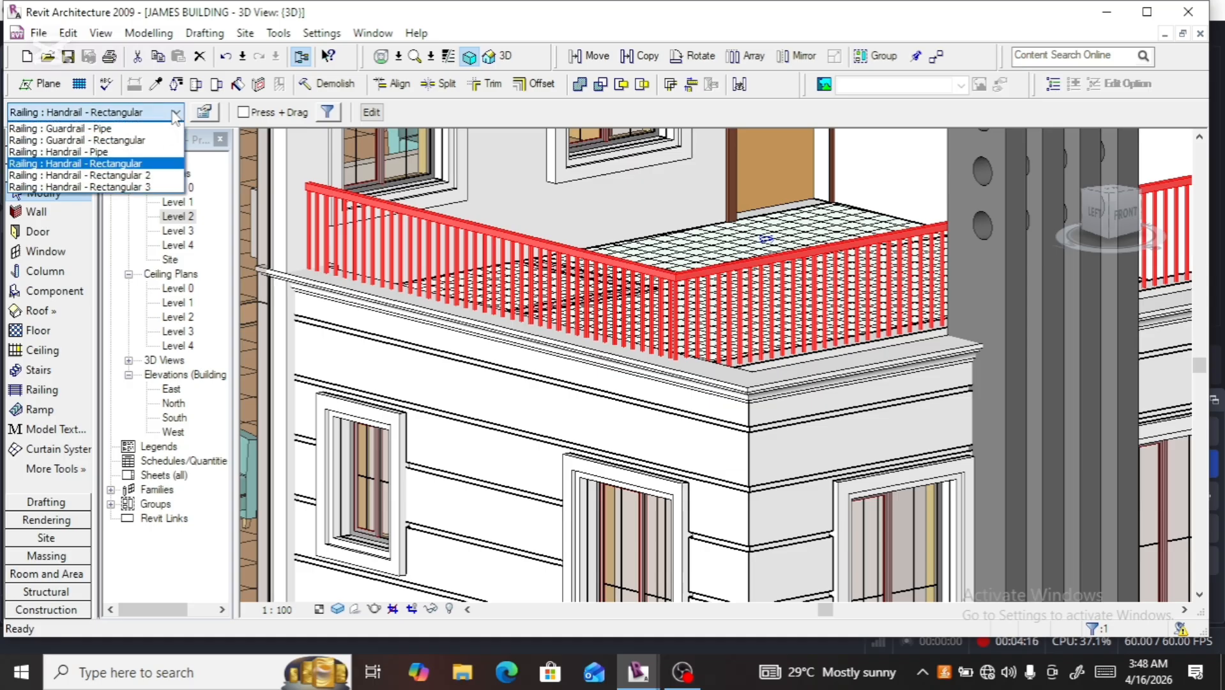
{"action": "left_click", "coordinate": [146, 175]}
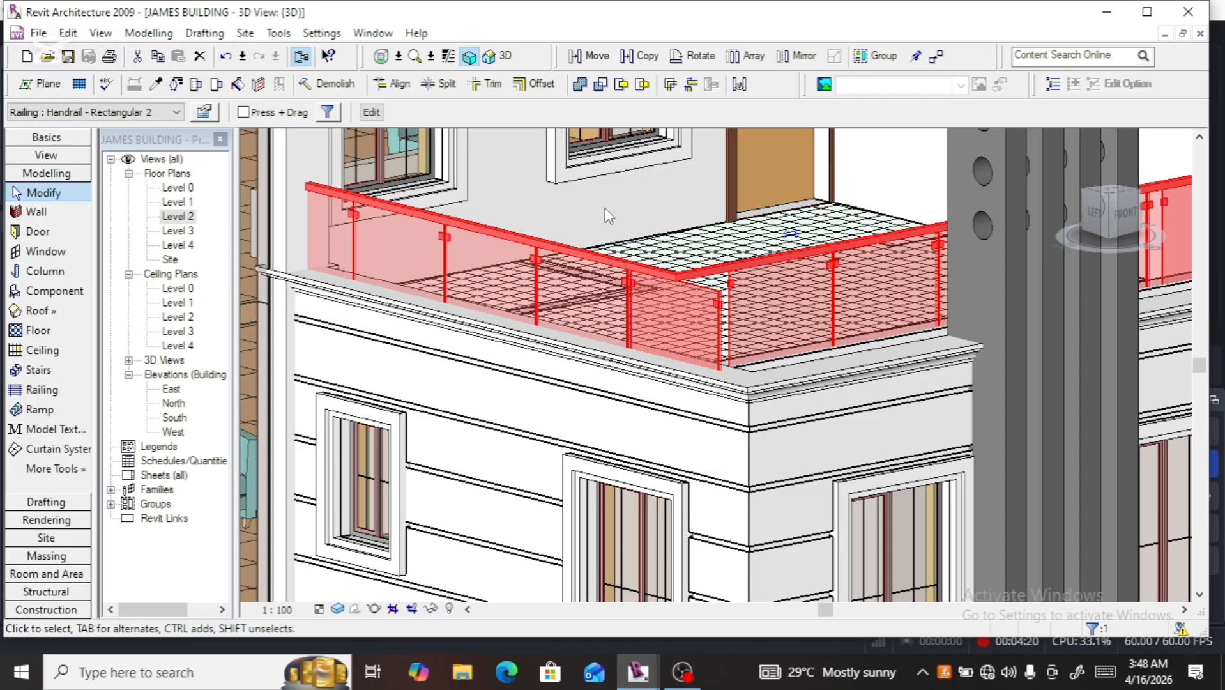
{"action": "key", "text": "Escape"}
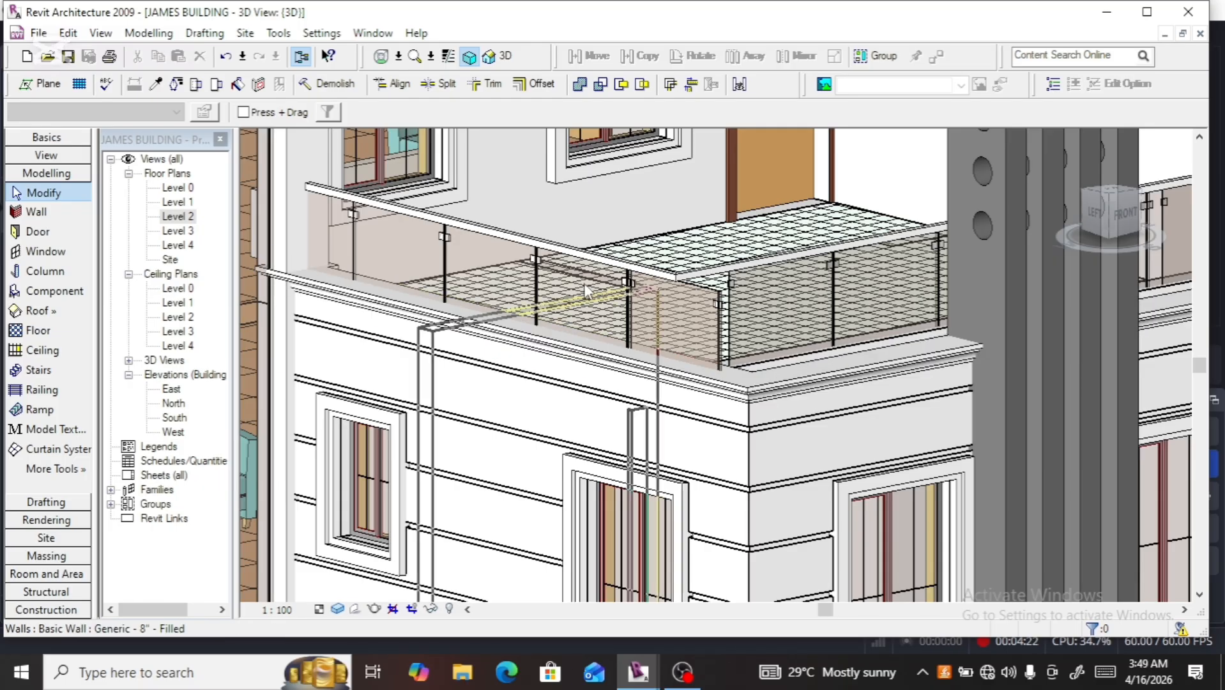
Change the terrace railing's type to Handrail - Rectangular 3
{"action": "left_click", "coordinate": [452, 233]}
{"action": "left_click", "coordinate": [174, 114]}
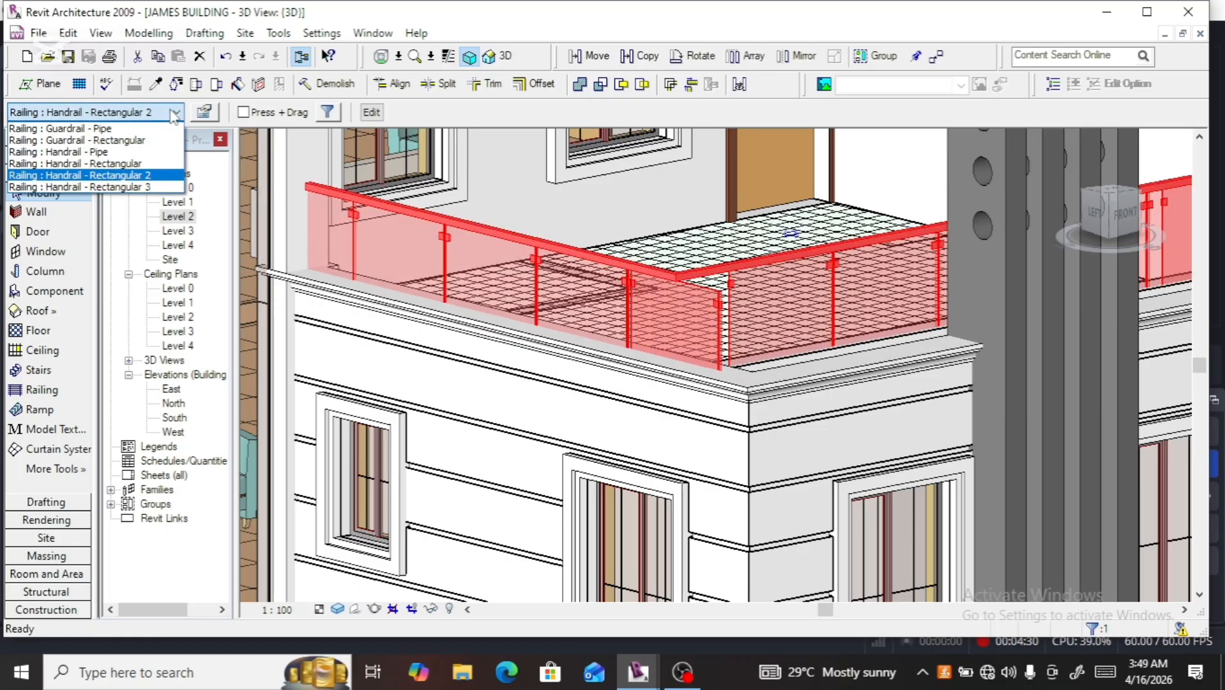
{"action": "left_click", "coordinate": [160, 186]}
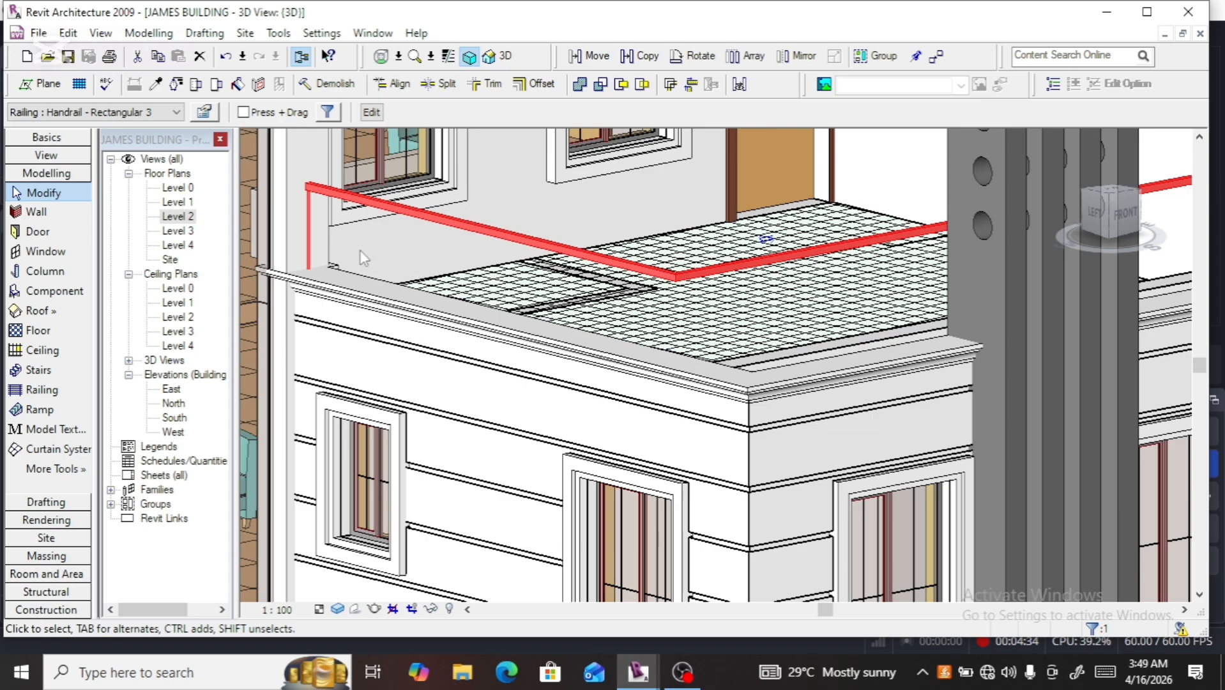
Change the terrace railing's type to Handrail - Rectangular
{"action": "scroll", "coordinate": [359, 249], "scroll_direction": "down", "scroll_amount": 1}
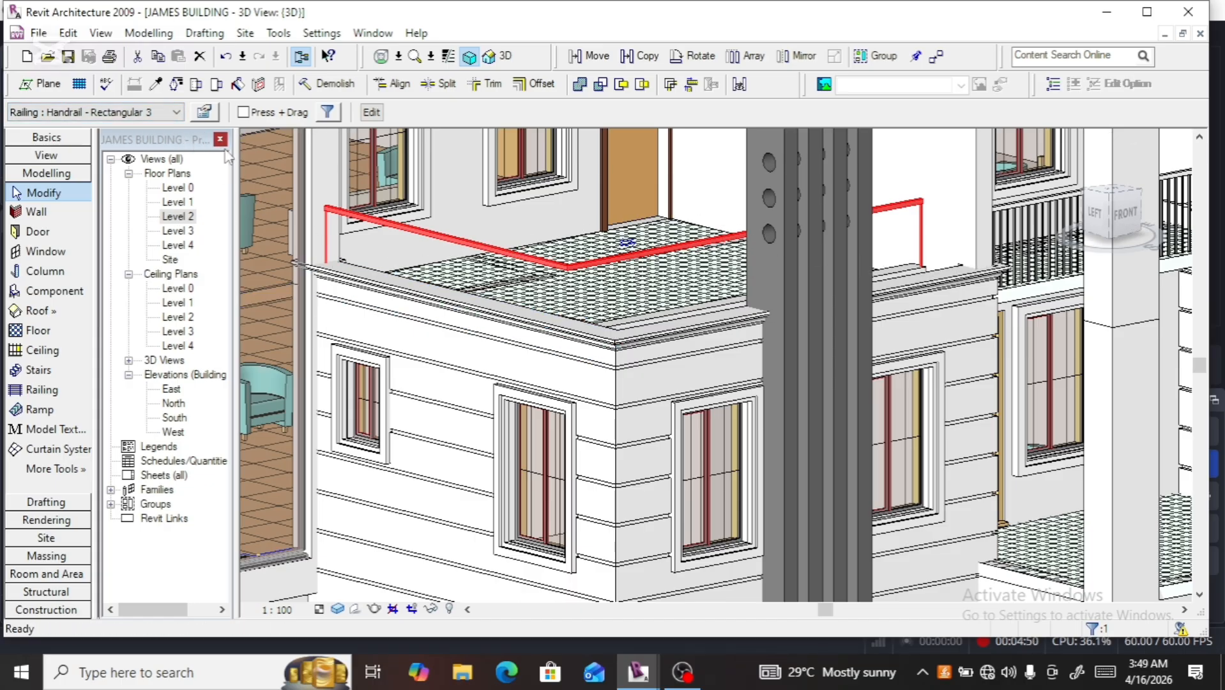
{"action": "left_click", "coordinate": [175, 113]}
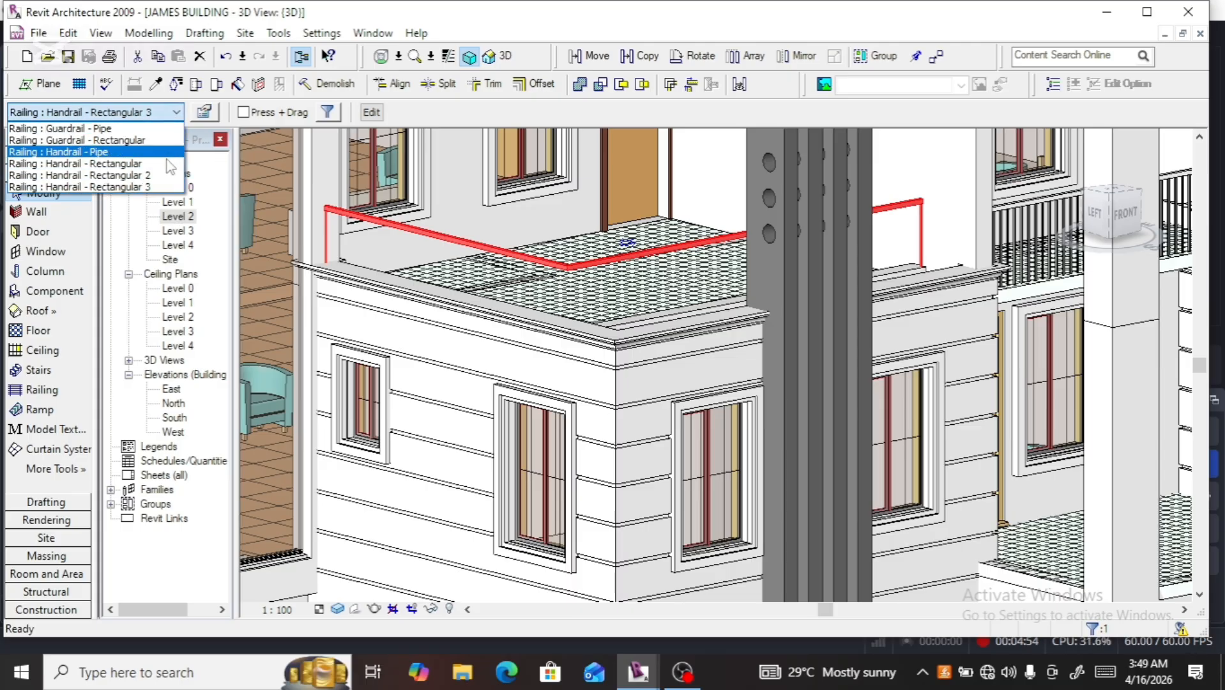
{"action": "left_click", "coordinate": [96, 163]}
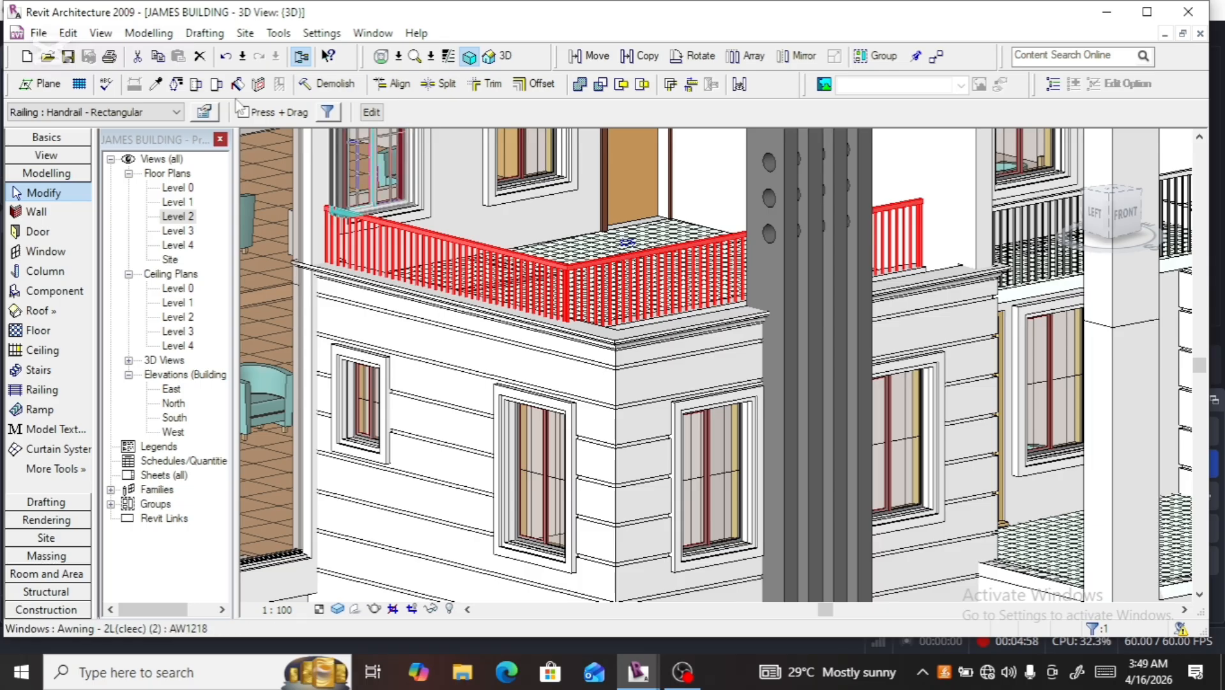
Duplicate the terrace railing's type as Handrail - Rectangular 4 and apply it to the railing
{"action": "left_click", "coordinate": [205, 113]}
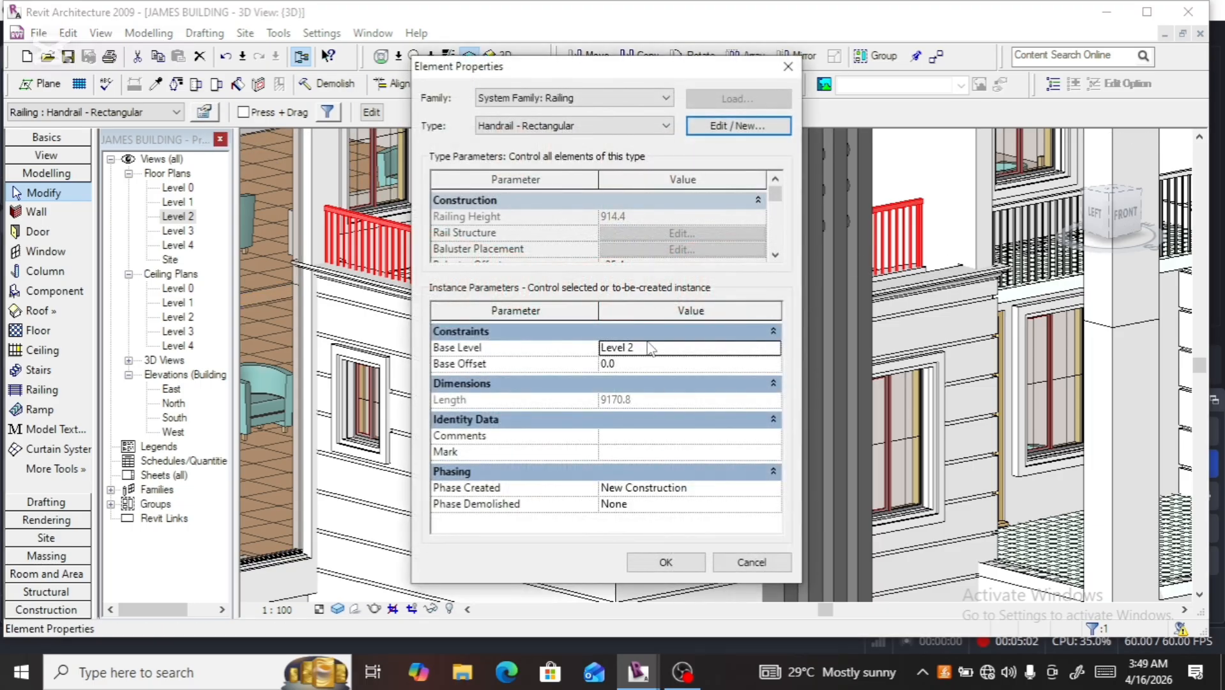
{"action": "left_click", "coordinate": [719, 127]}
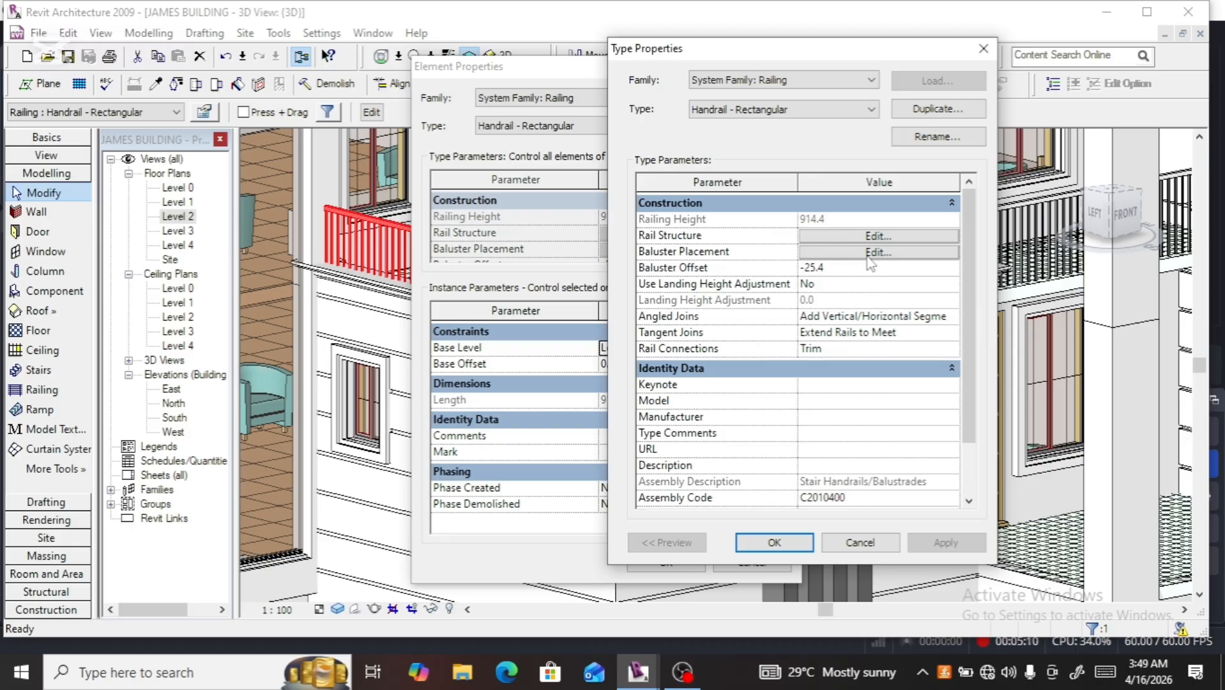
{"action": "left_click", "coordinate": [926, 111]}
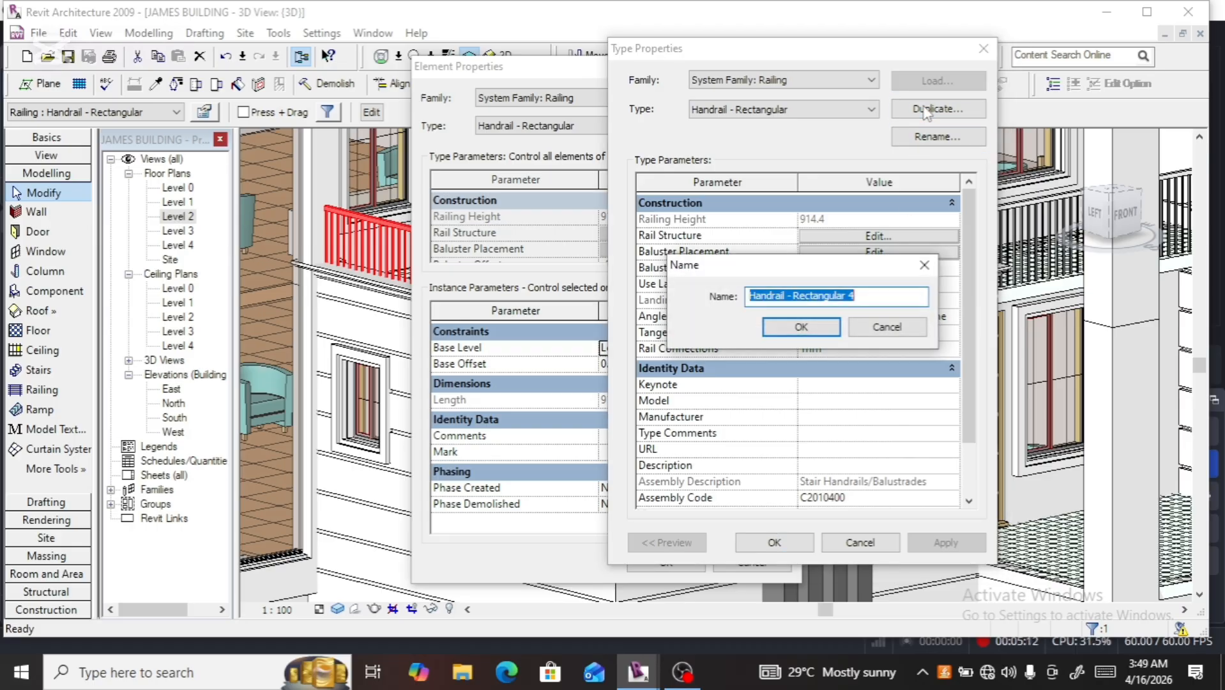
{"action": "left_click", "coordinate": [828, 331]}
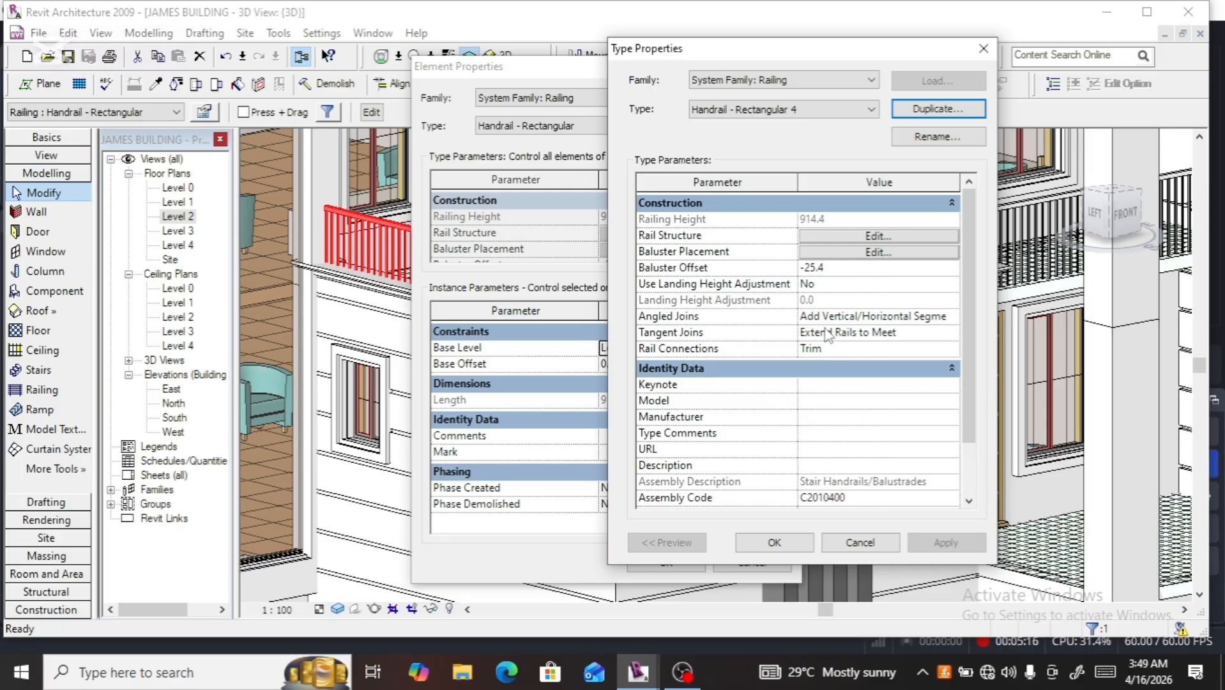
{"action": "left_click", "coordinate": [774, 544]}
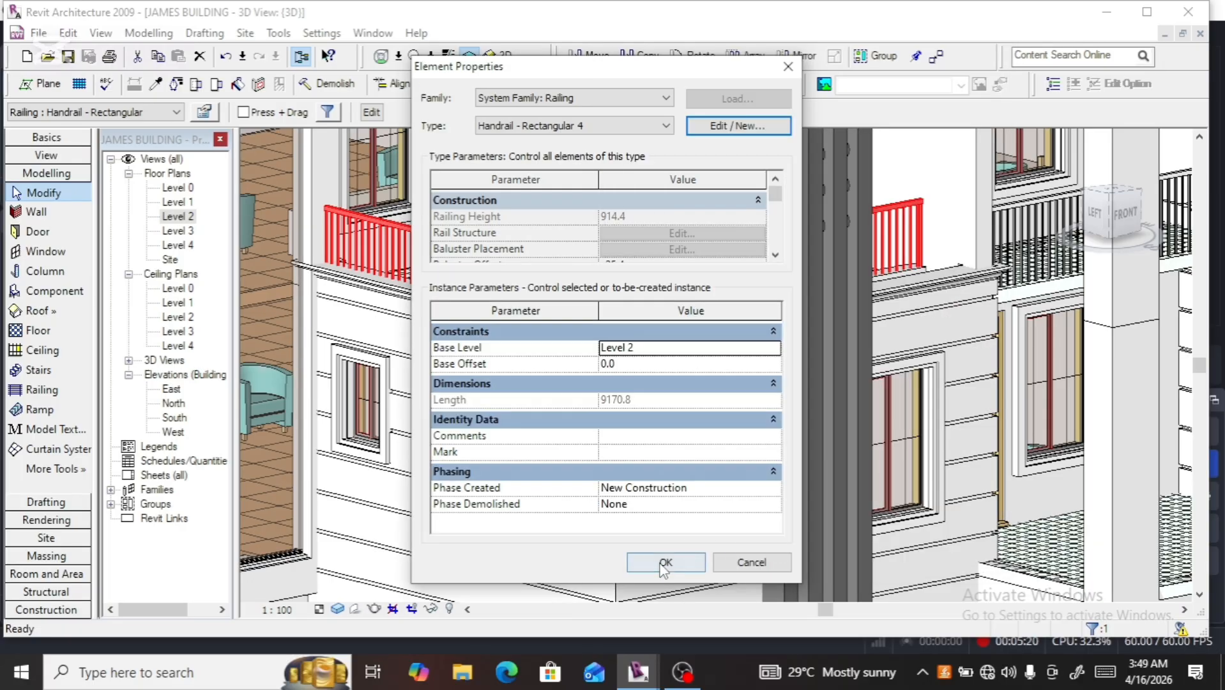
{"action": "left_click", "coordinate": [666, 563]}
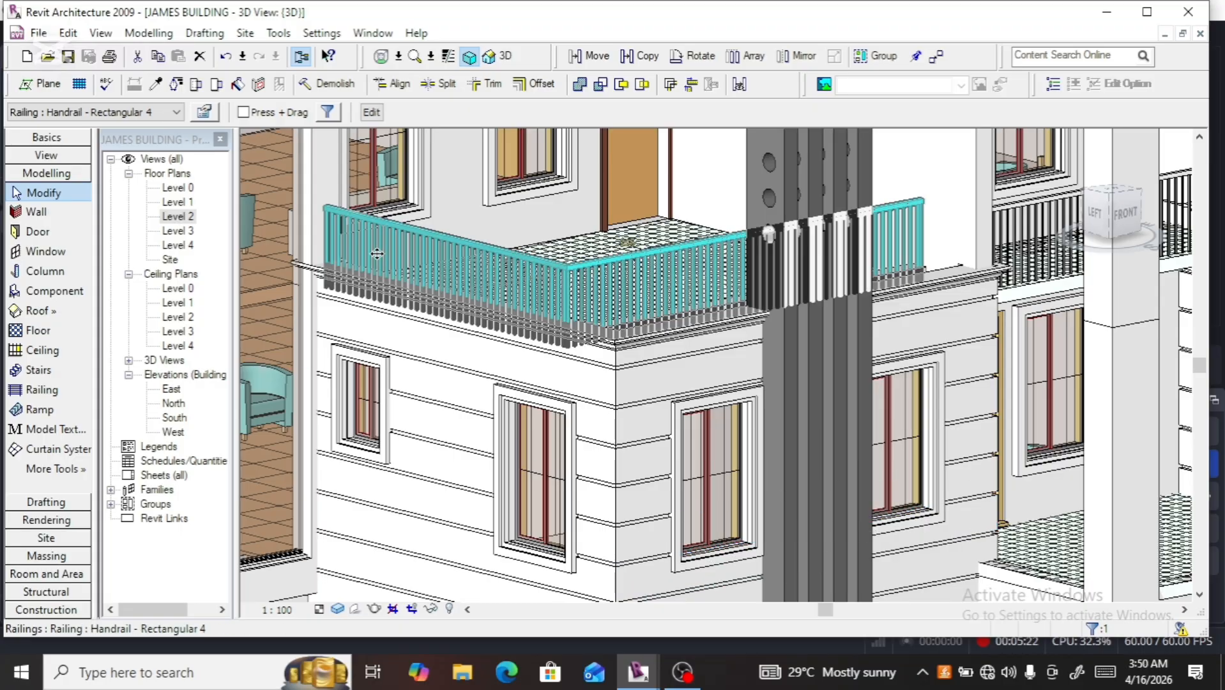
Review the baluster placement and rail structure settings of the Handrail - Rectangular 4 type
{"action": "left_click", "coordinate": [200, 115]}
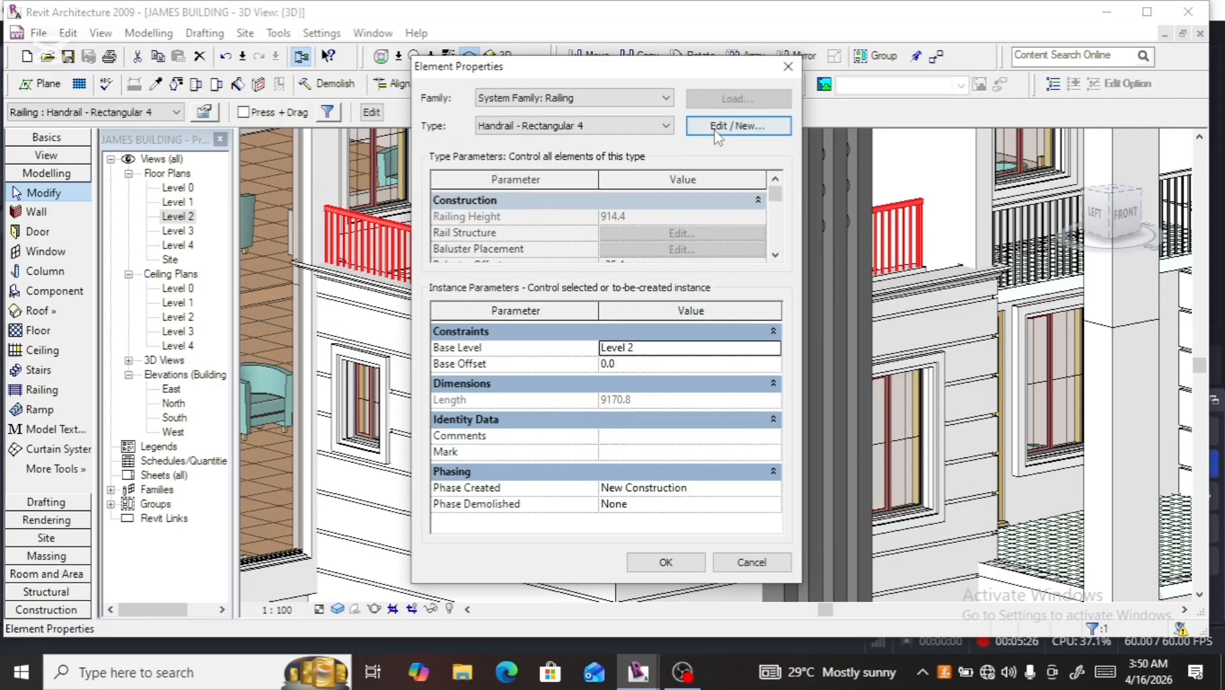
{"action": "left_click", "coordinate": [738, 126]}
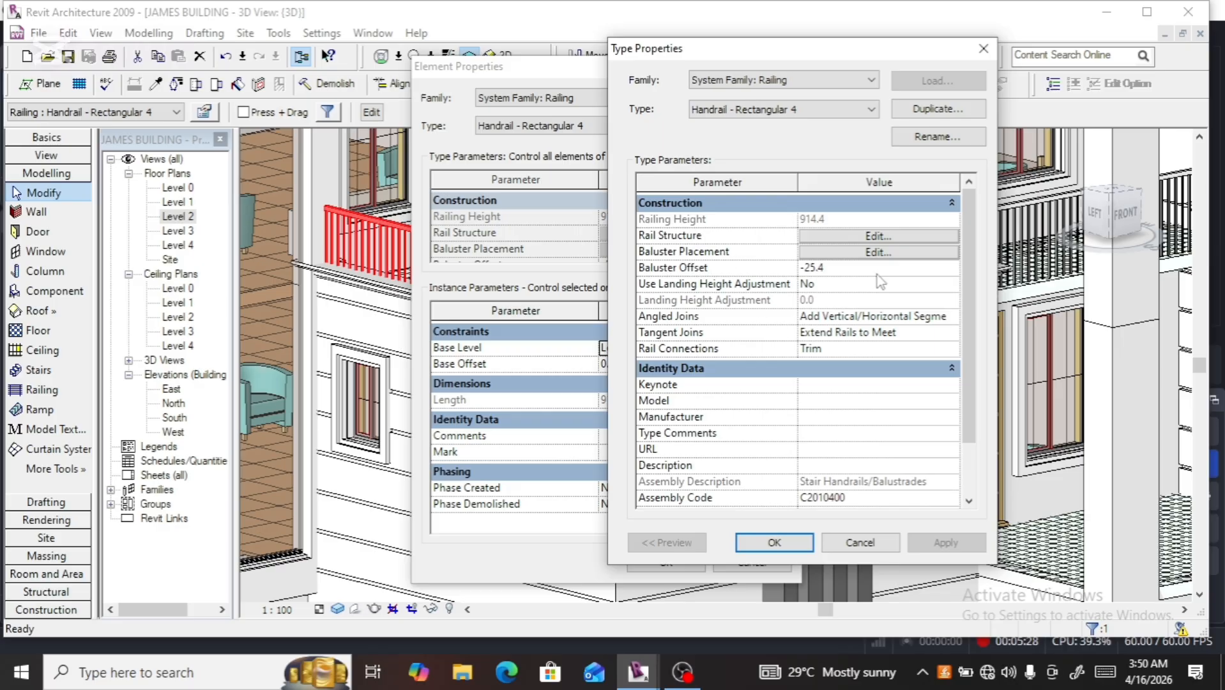
{"action": "left_click", "coordinate": [877, 253]}
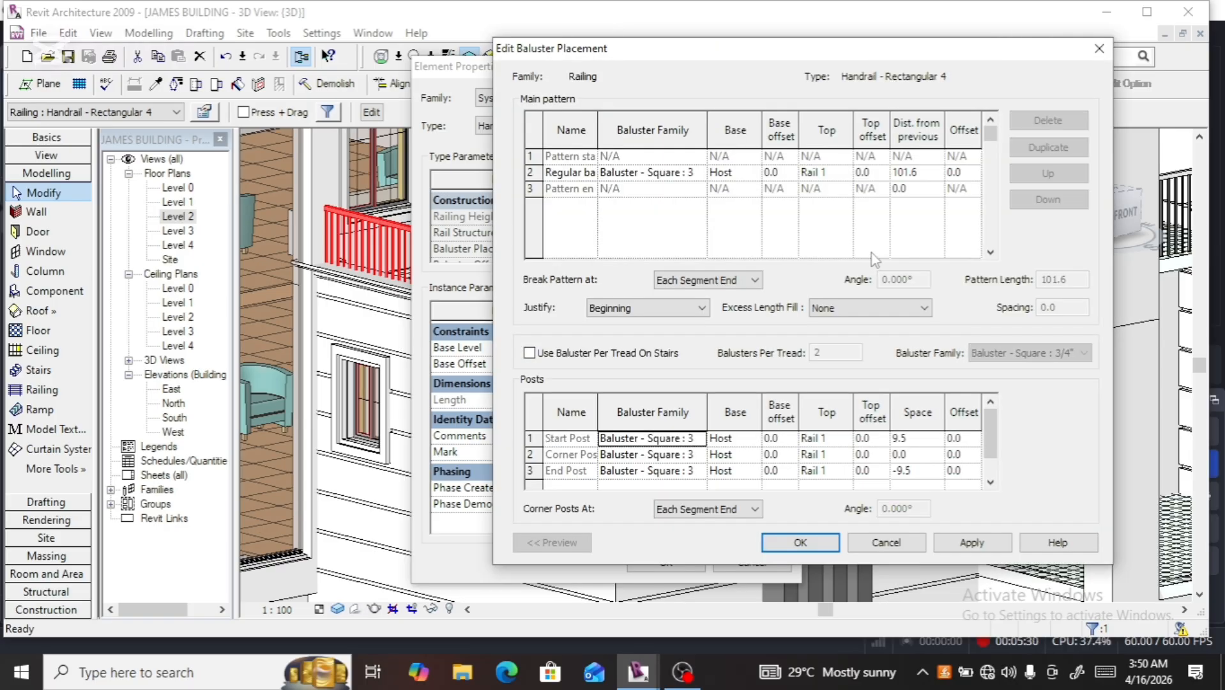
{"action": "left_click", "coordinate": [800, 542]}
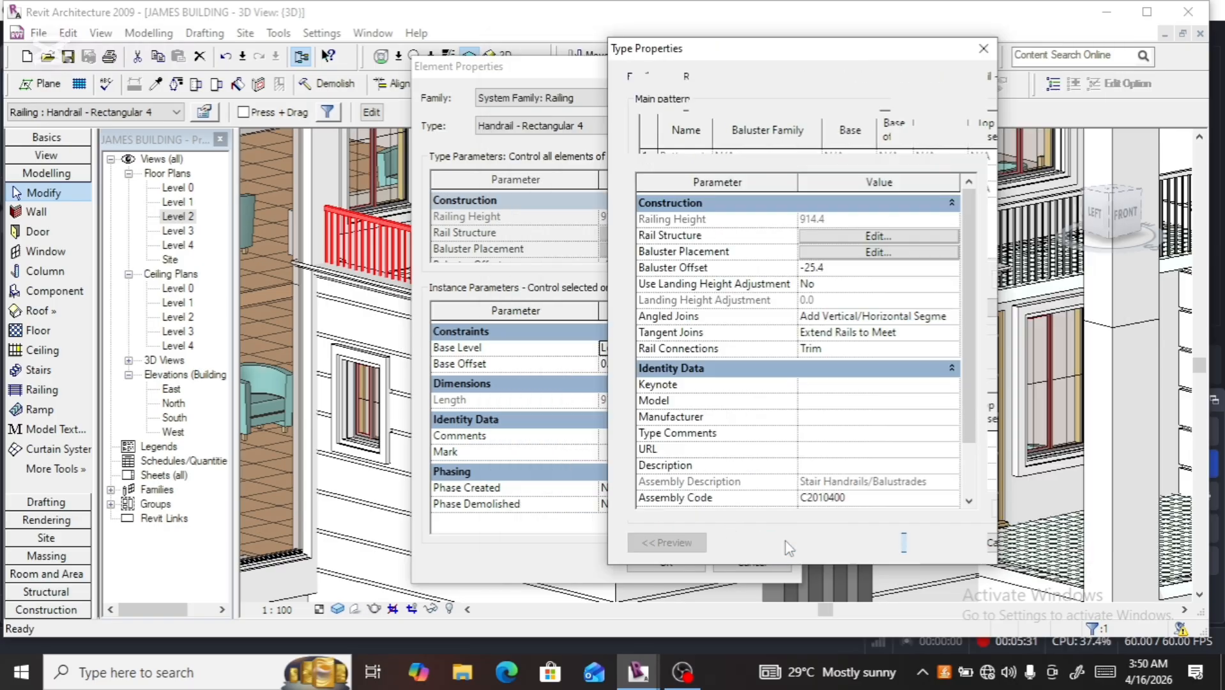
{"action": "left_click", "coordinate": [890, 236]}
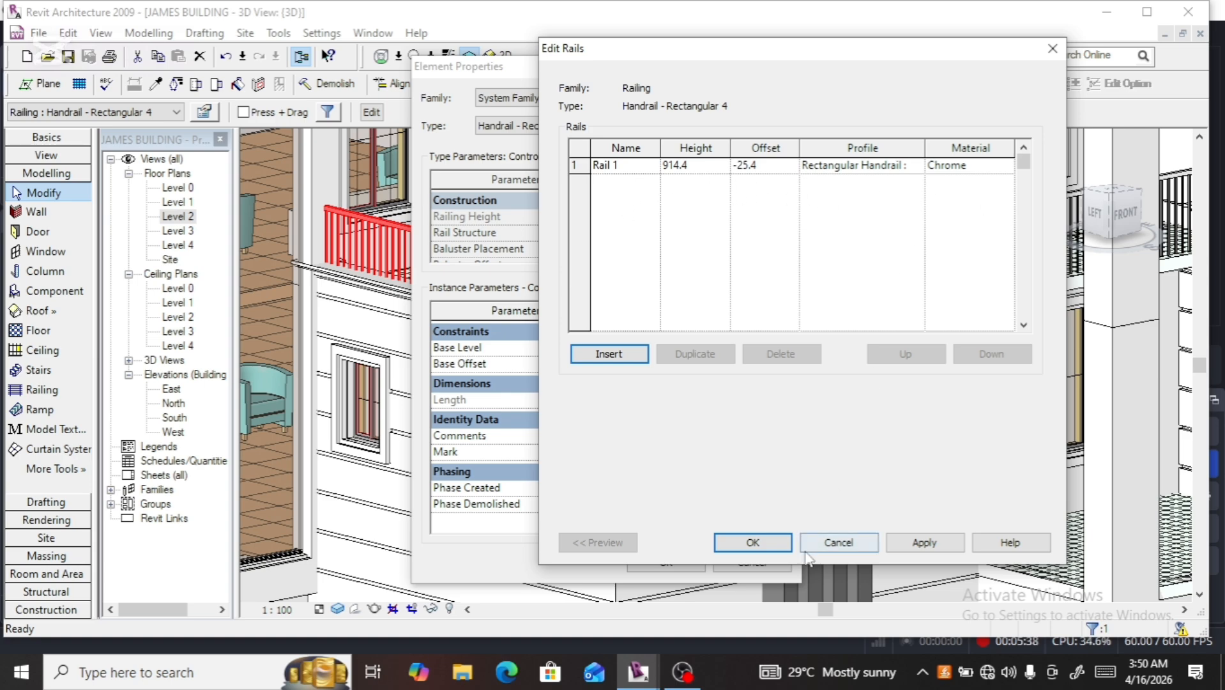
{"action": "left_click", "coordinate": [758, 545]}
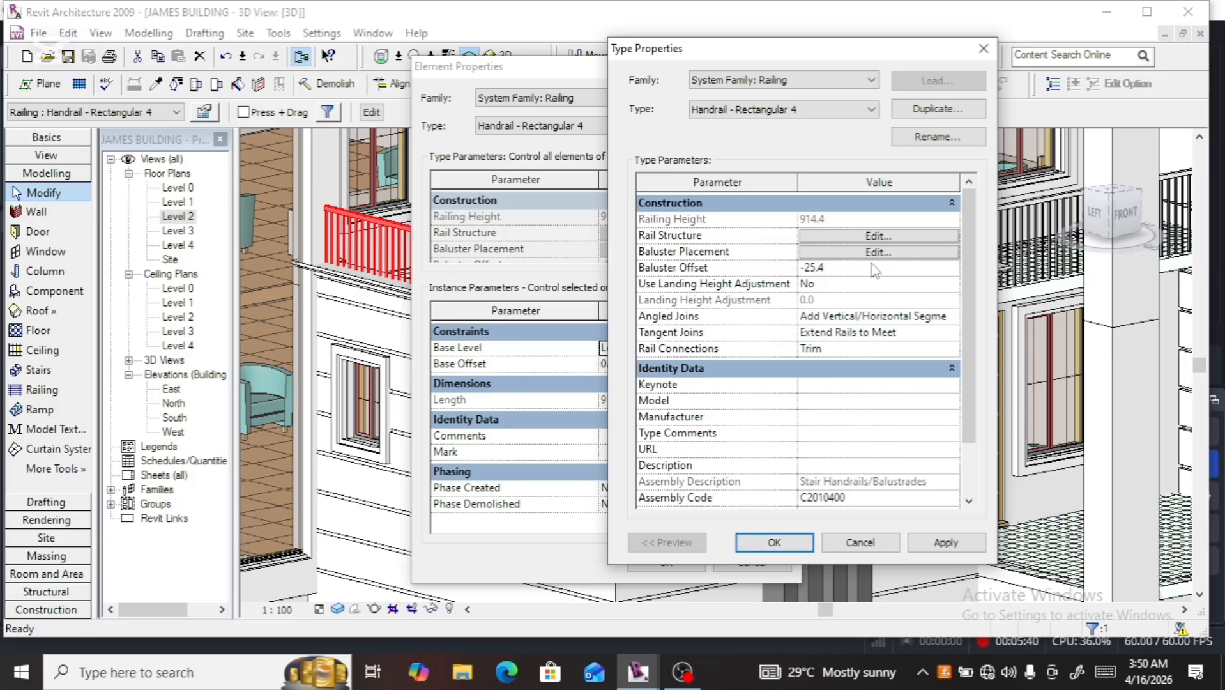
Set the regular baluster's family in the main pattern of Handrail - Rectangular 4 to None and apply the change
{"action": "left_click", "coordinate": [872, 256]}
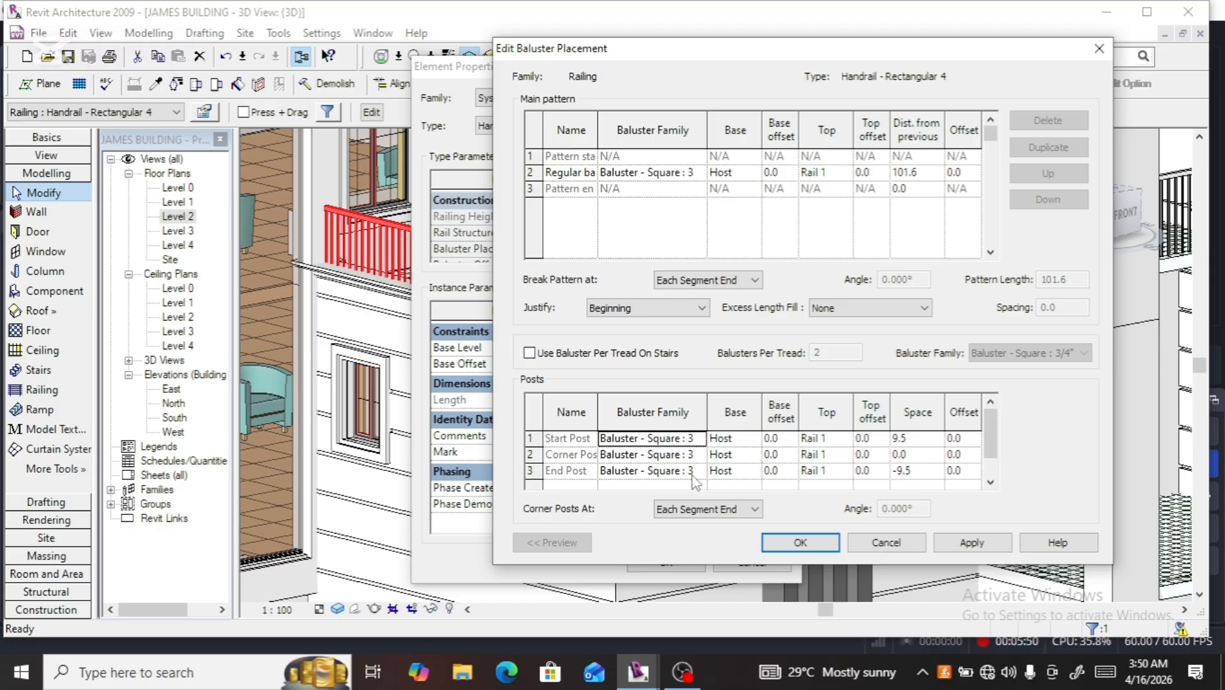
{"action": "left_click", "coordinate": [697, 174]}
{"action": "left_click", "coordinate": [699, 173]}
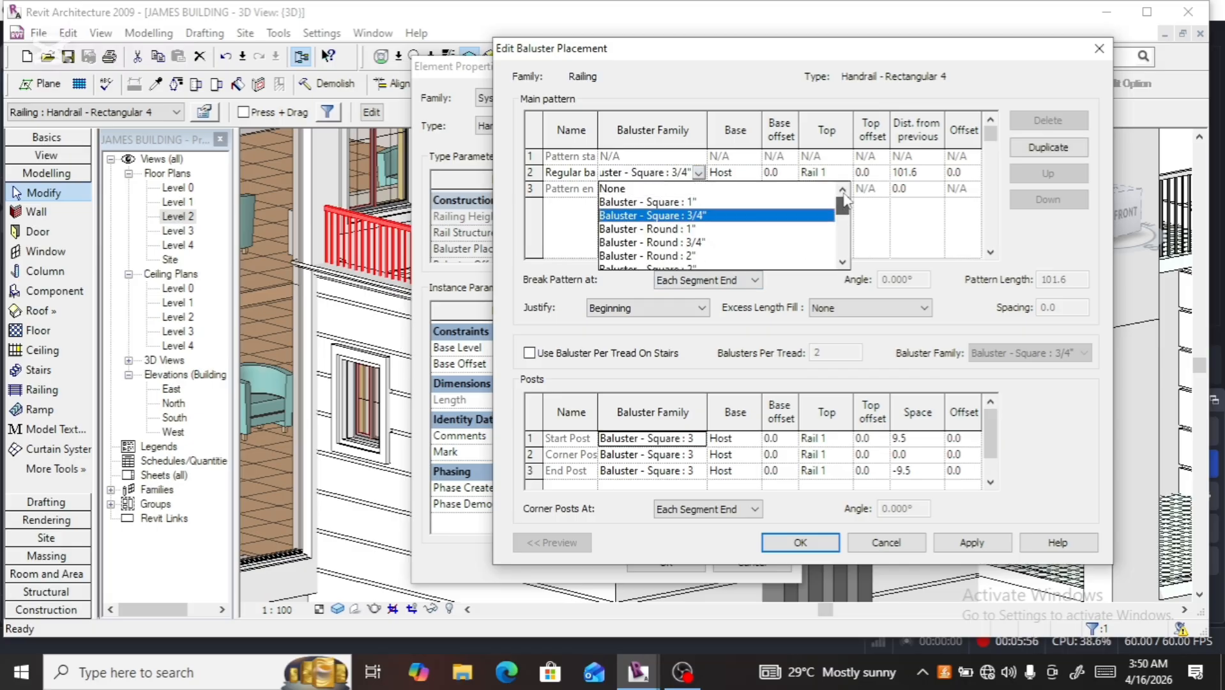
{"action": "scroll", "coordinate": [684, 191], "scroll_direction": "up", "scroll_amount": 1}
{"action": "left_click", "coordinate": [684, 189]}
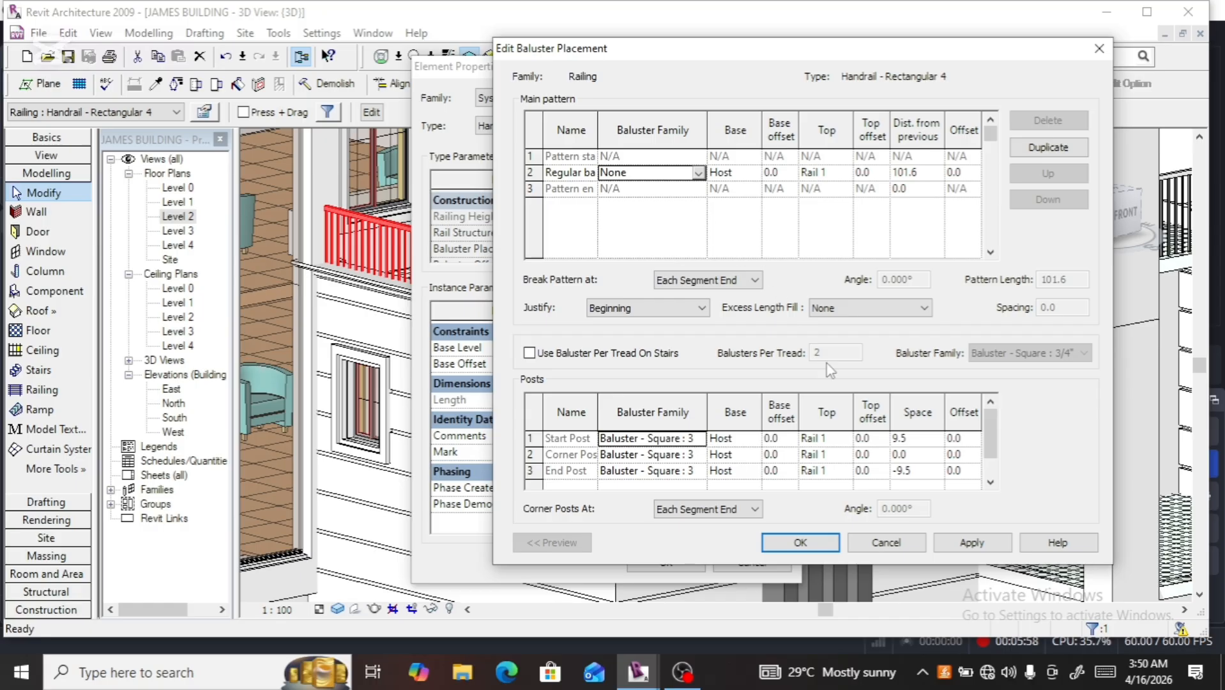
{"action": "left_click", "coordinate": [800, 542]}
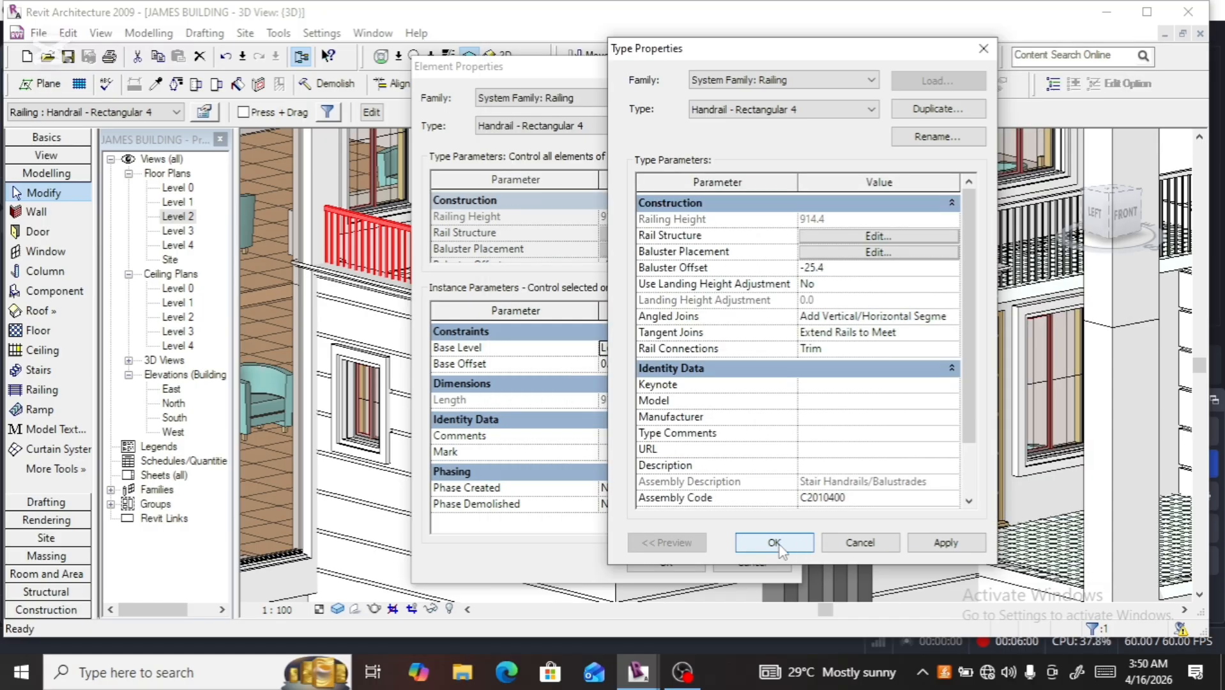
{"action": "left_click", "coordinate": [782, 545]}
{"action": "left_click", "coordinate": [665, 561]}
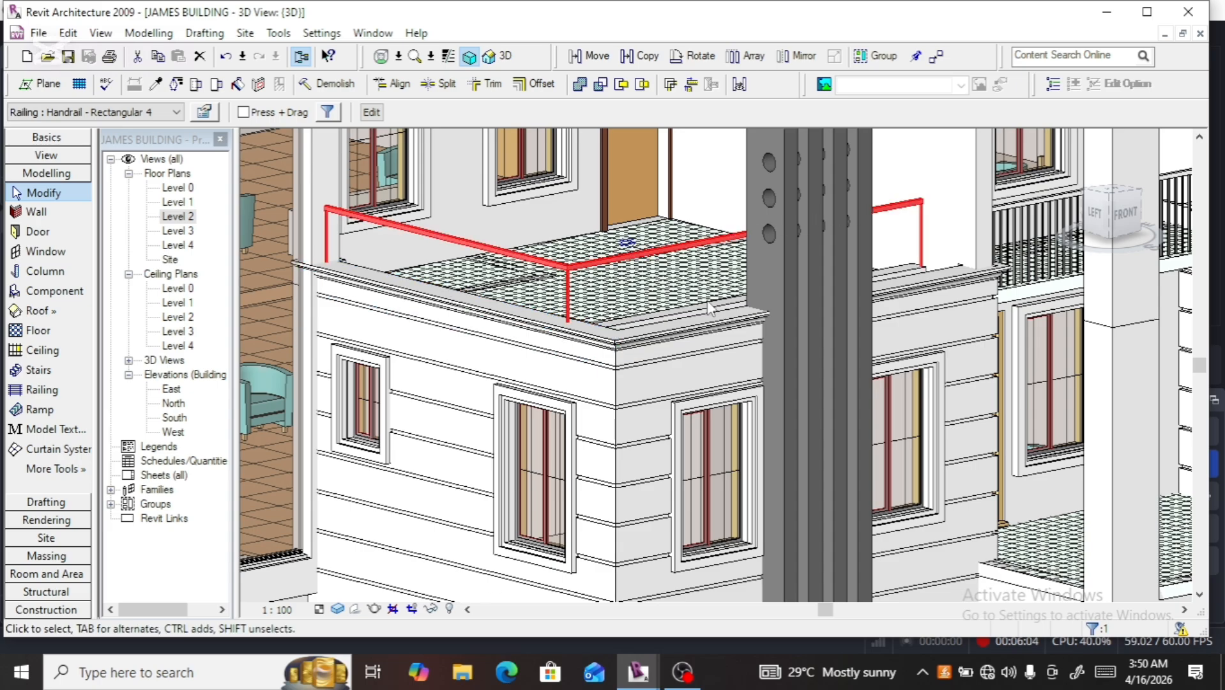
Set the corner post's baluster family in the terrace railing's baluster placement to None and apply the change
{"action": "scroll", "coordinate": [566, 277], "scroll_direction": "up", "scroll_amount": 5}
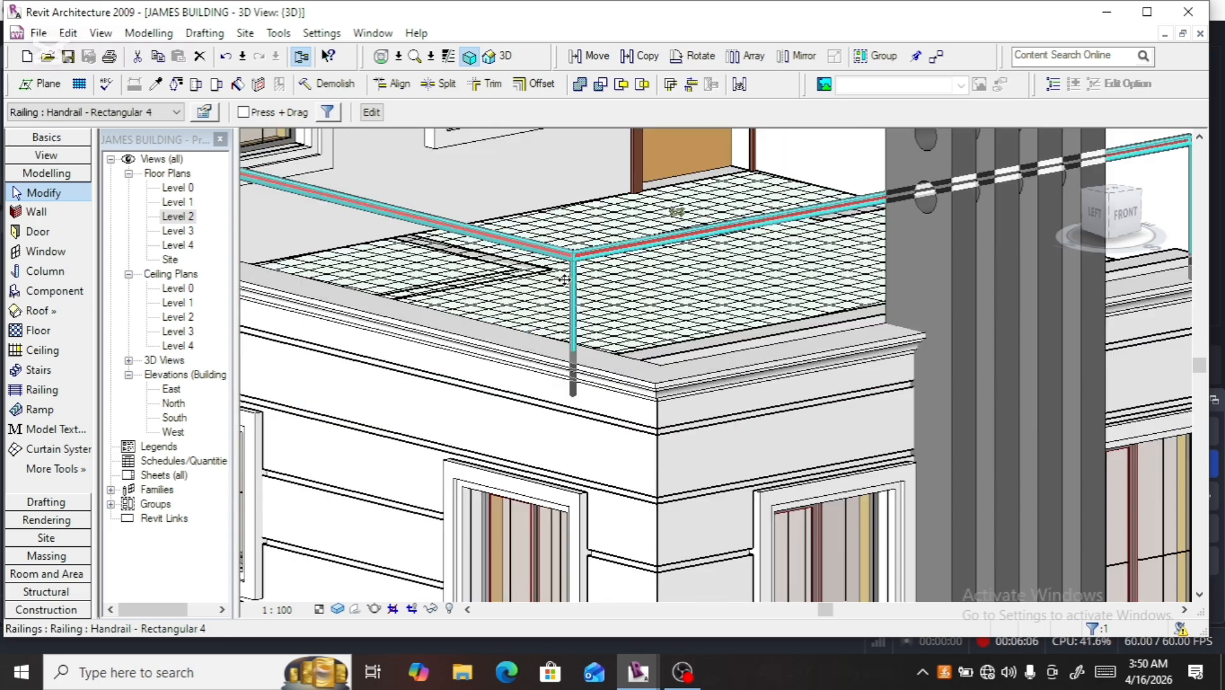
{"action": "scroll", "coordinate": [594, 370], "scroll_direction": "down", "scroll_amount": 3}
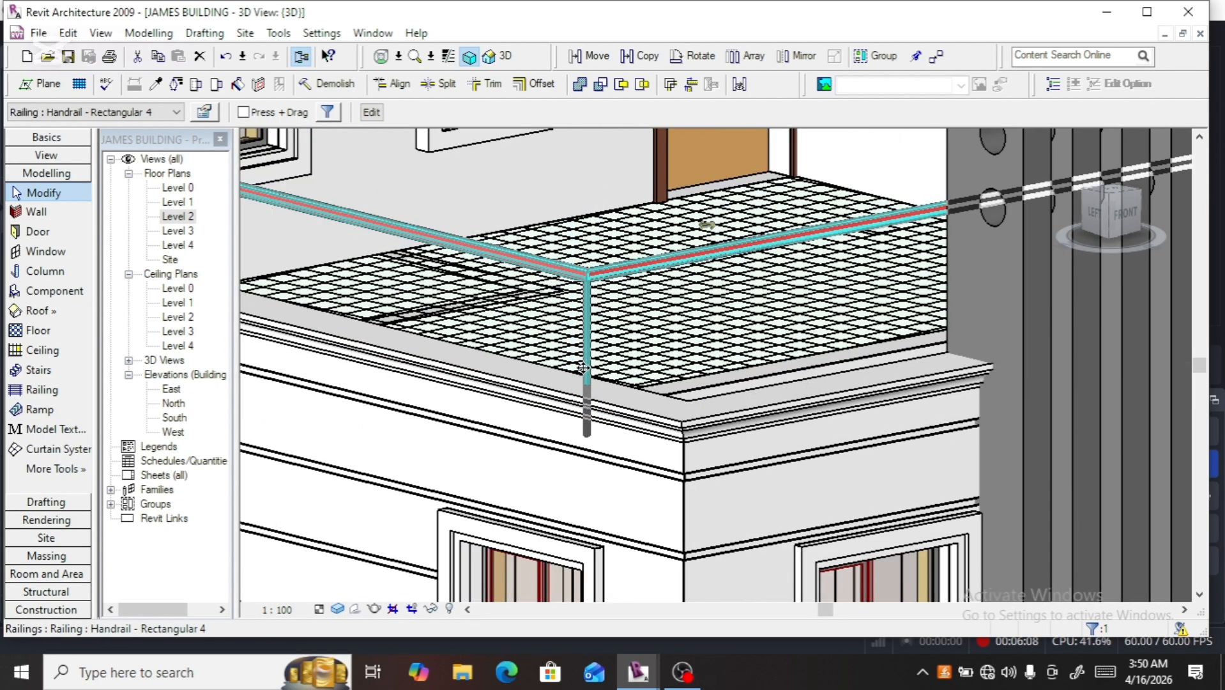
{"action": "scroll", "coordinate": [578, 313], "scroll_direction": "down", "scroll_amount": 3}
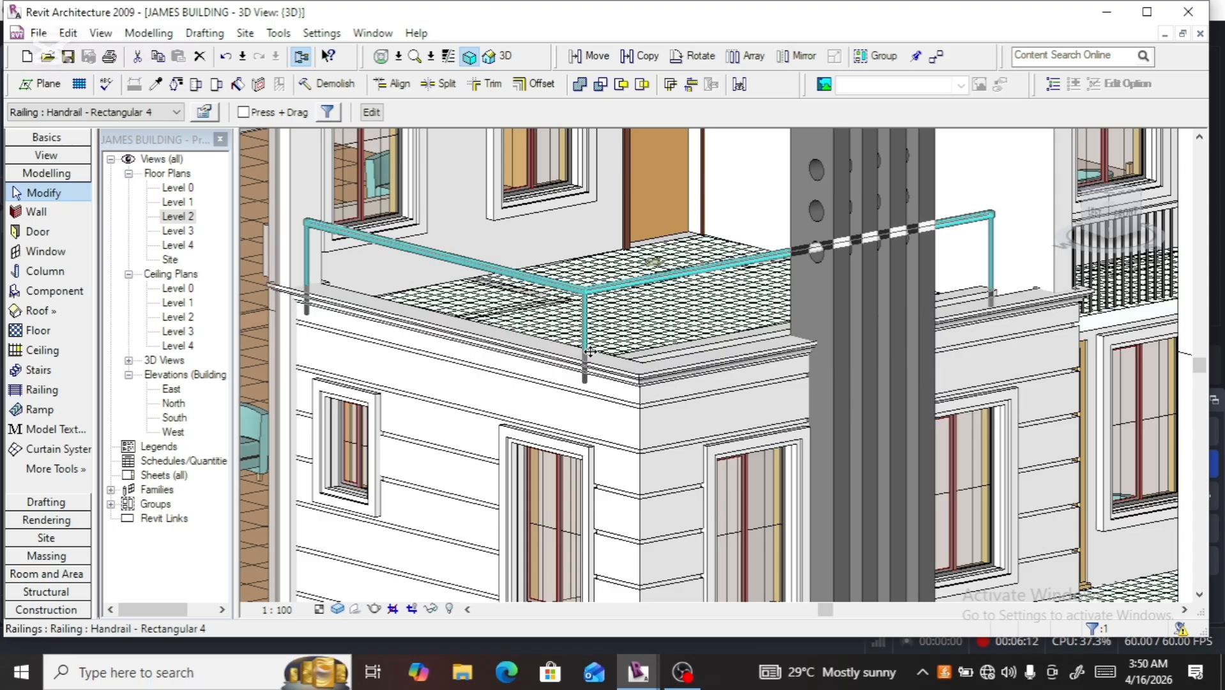
{"action": "left_click", "coordinate": [585, 350]}
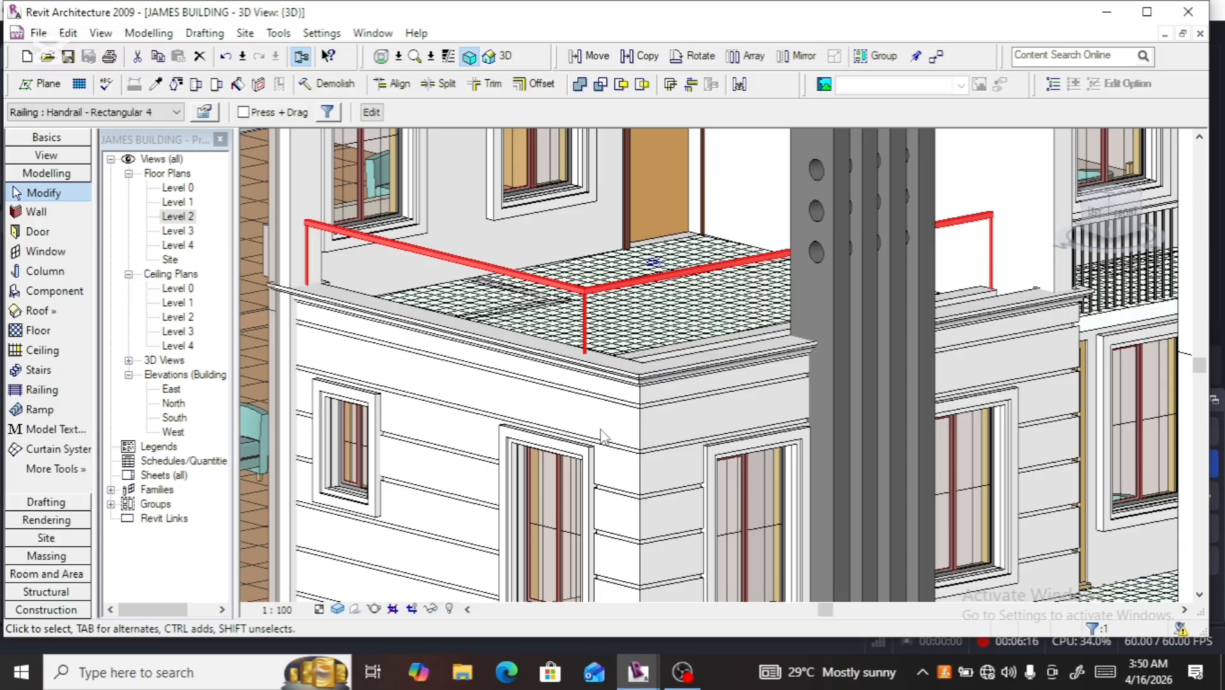
{"action": "left_click", "coordinate": [204, 113]}
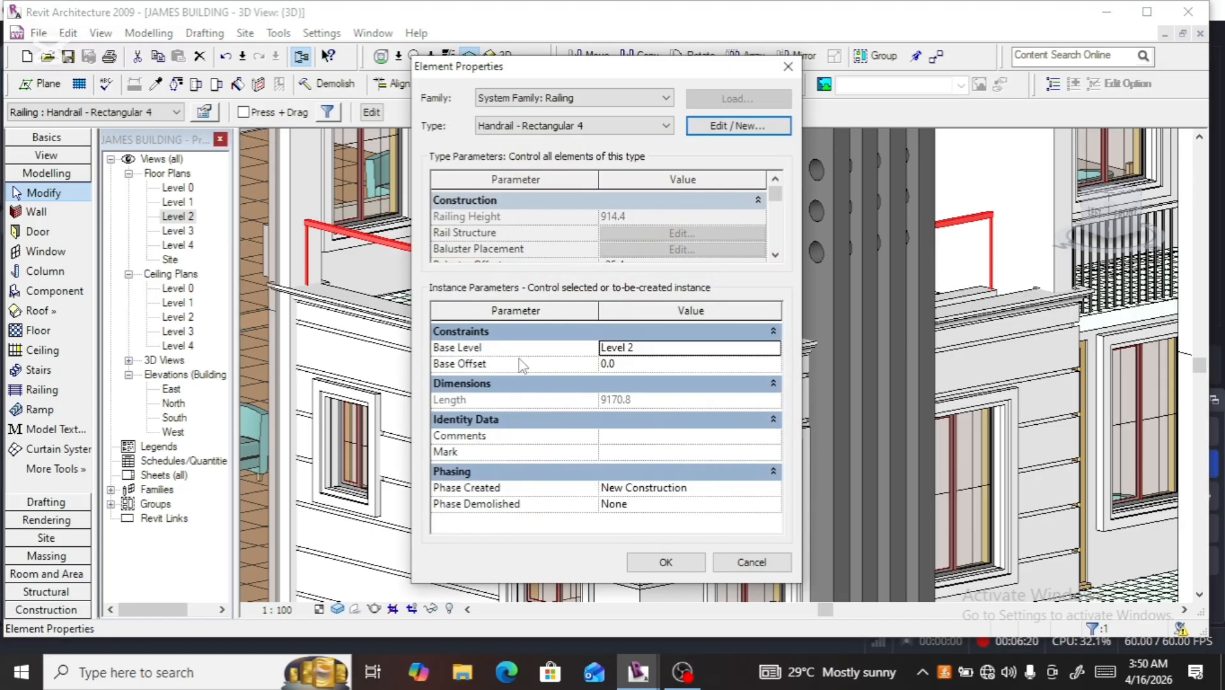
{"action": "left_click", "coordinate": [714, 127]}
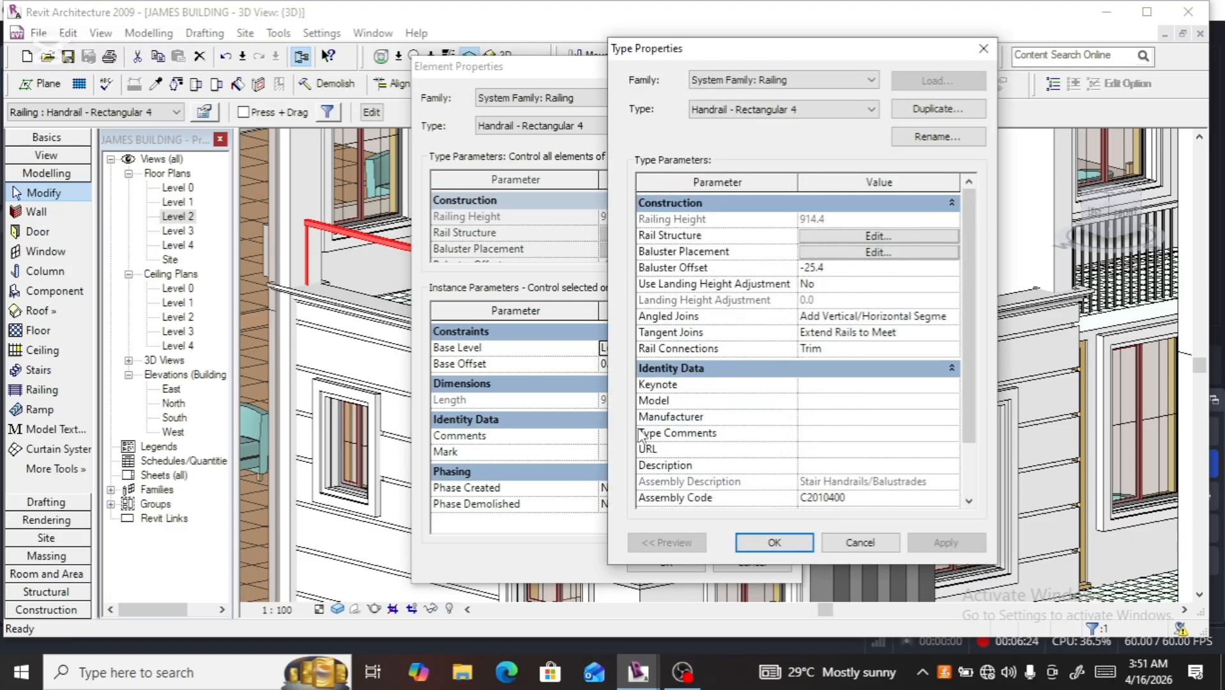
{"action": "left_click", "coordinate": [872, 253]}
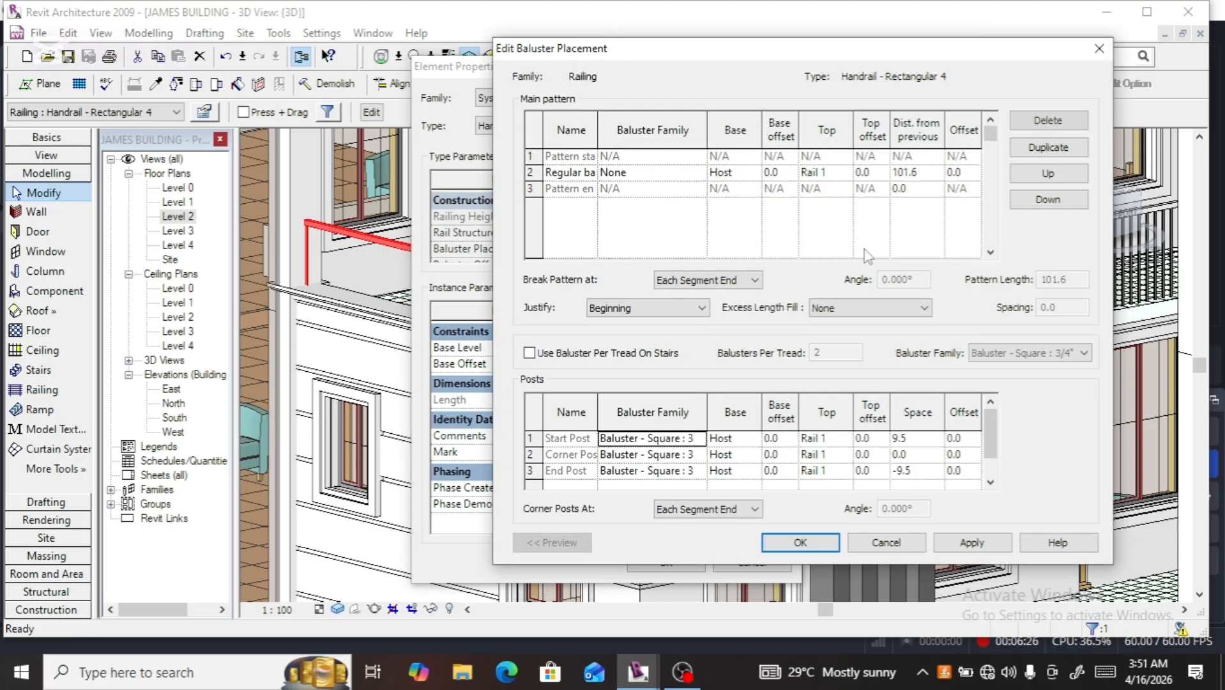
{"action": "left_click", "coordinate": [700, 455]}
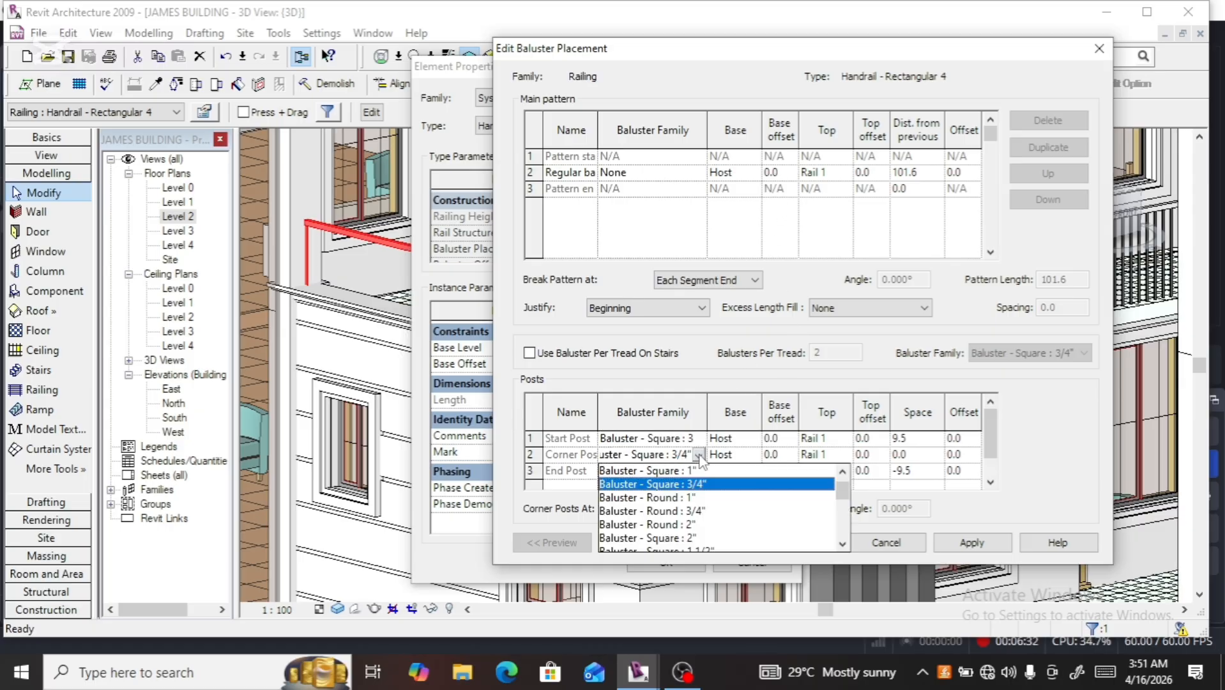
{"action": "left_click_drag", "start_coordinate": [844, 496], "coordinate": [844, 473]}
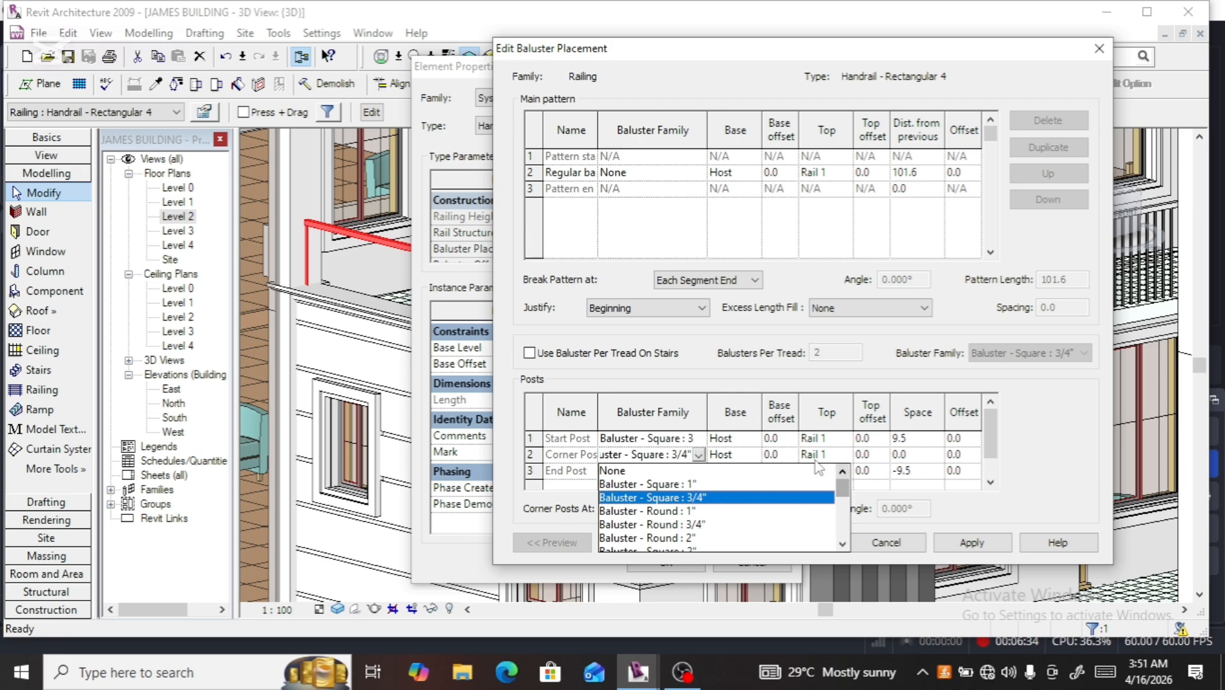
{"action": "left_click", "coordinate": [619, 473]}
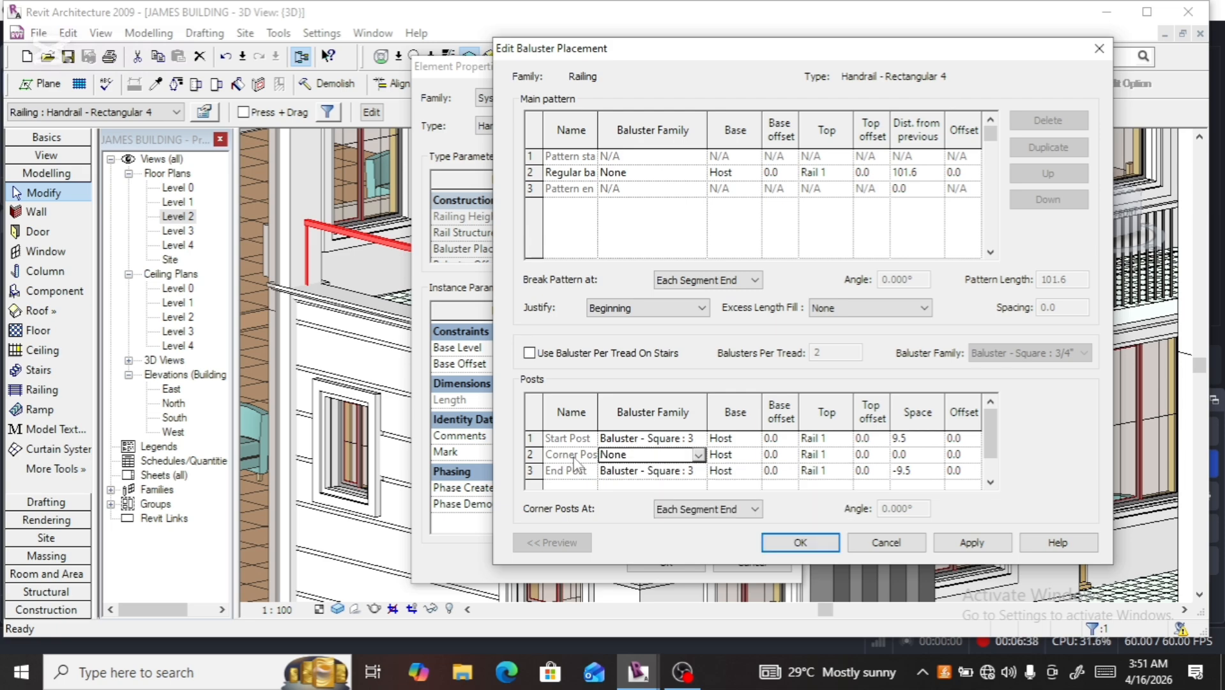
{"action": "left_click", "coordinate": [800, 540]}
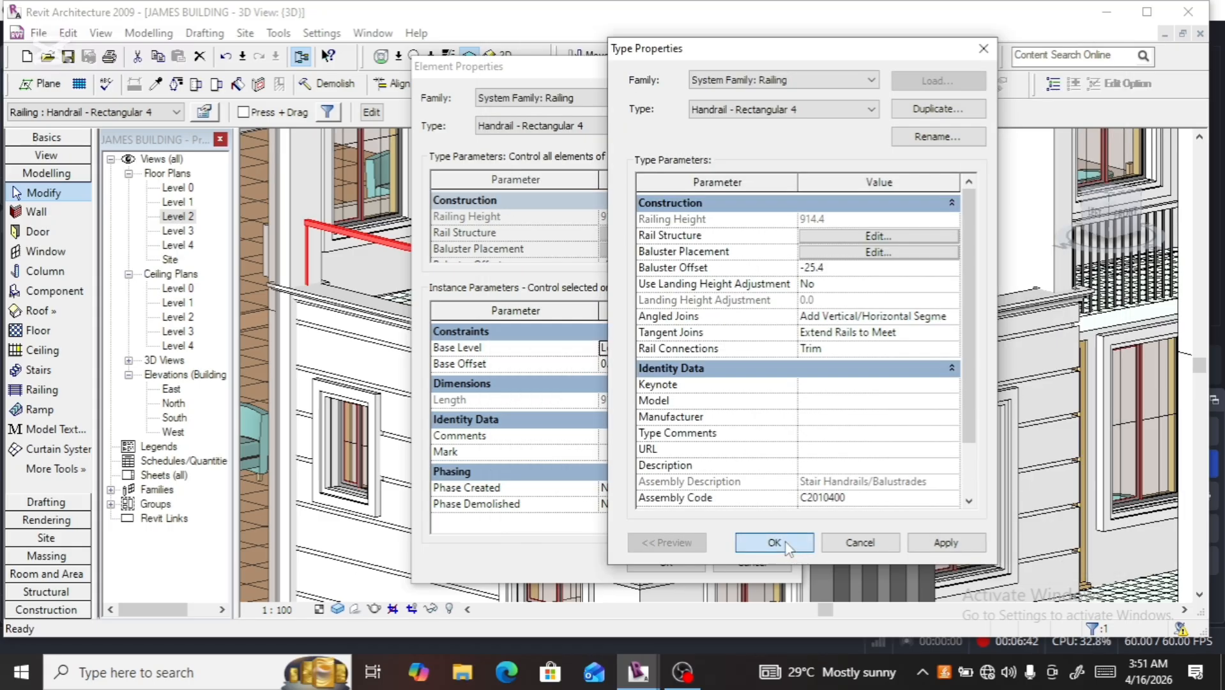
{"action": "left_click", "coordinate": [774, 542]}
{"action": "left_click", "coordinate": [665, 561]}
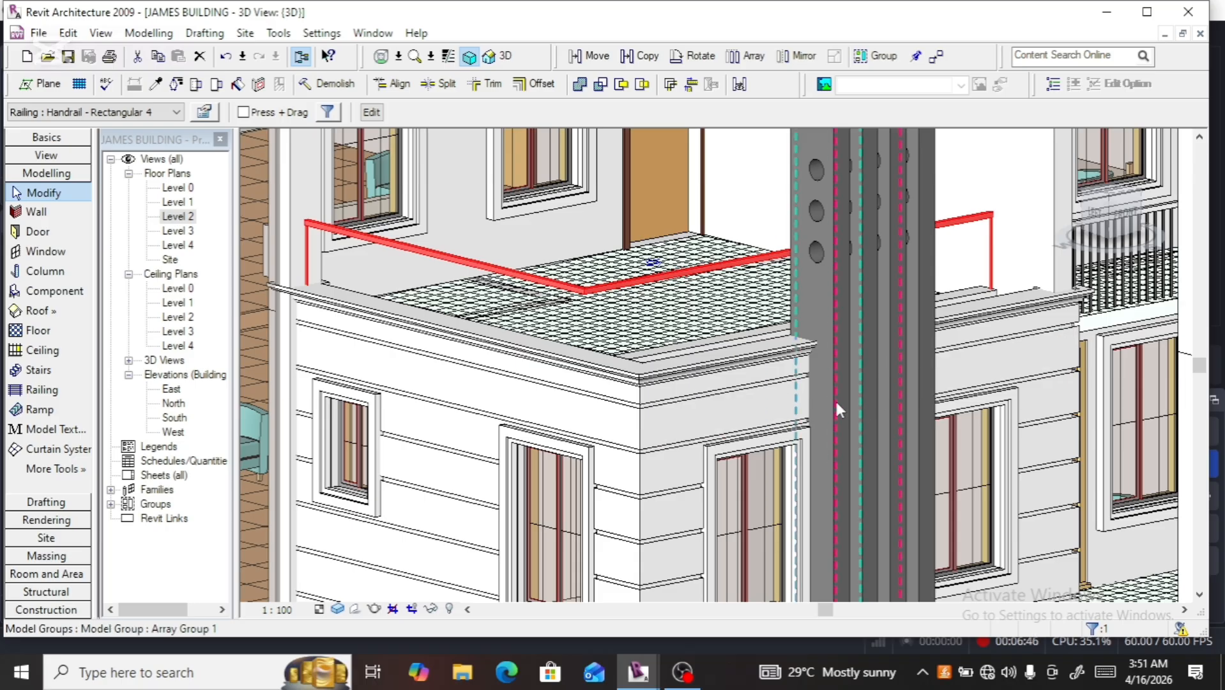
Inspect the modified terrace railing against the whole house in the 3D view
{"action": "scroll", "coordinate": [633, 327], "scroll_direction": "down", "scroll_amount": 3}
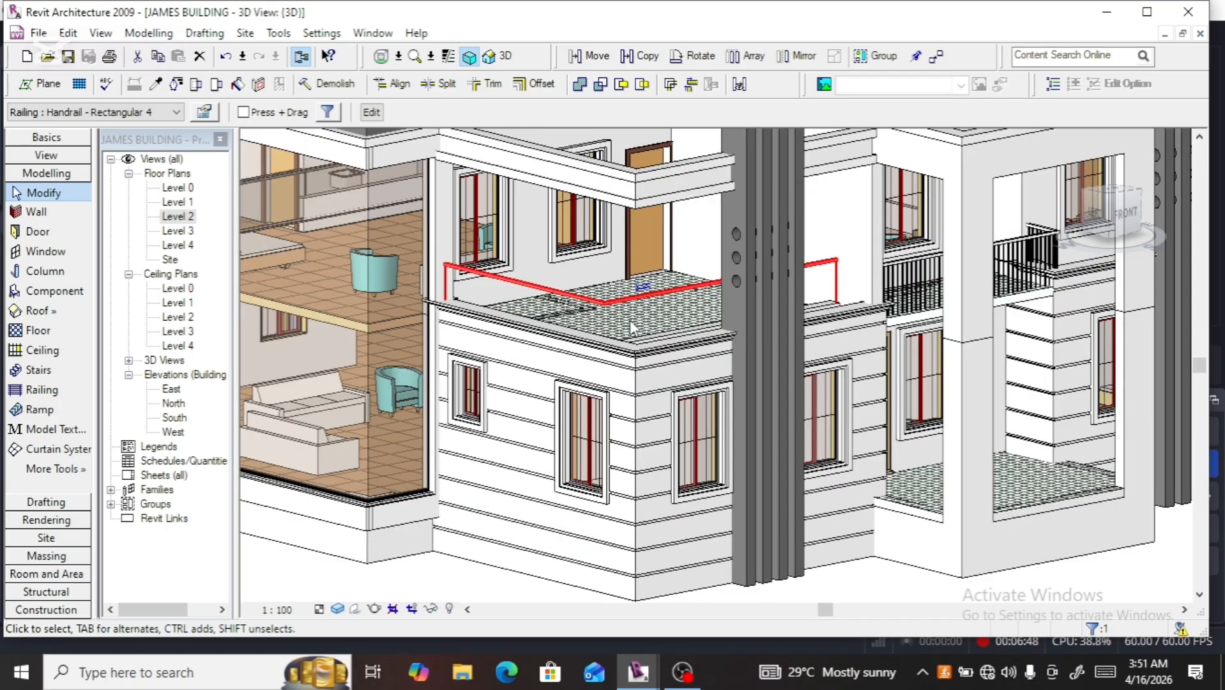
{"action": "scroll", "coordinate": [577, 314], "scroll_direction": "up", "scroll_amount": 2}
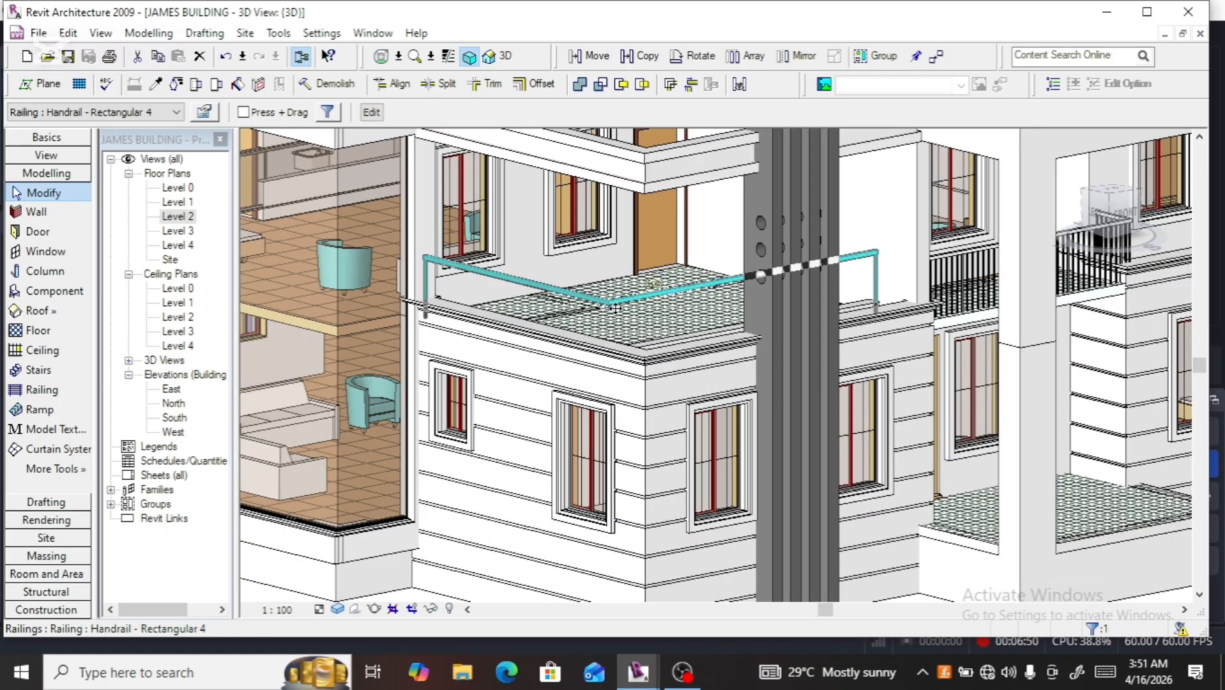
{"action": "scroll", "coordinate": [637, 299], "scroll_direction": "down", "scroll_amount": 3}
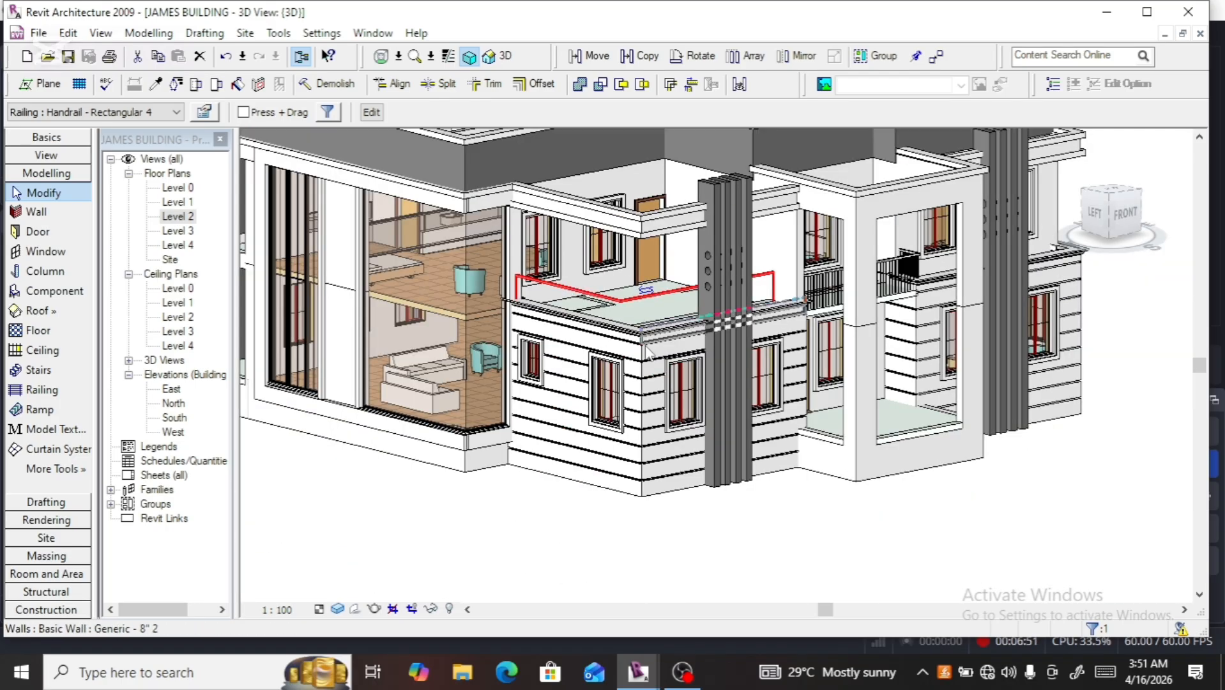
Deselect the terrace railing and open the Level 2 floor plan
{"action": "left_click", "coordinate": [544, 536]}
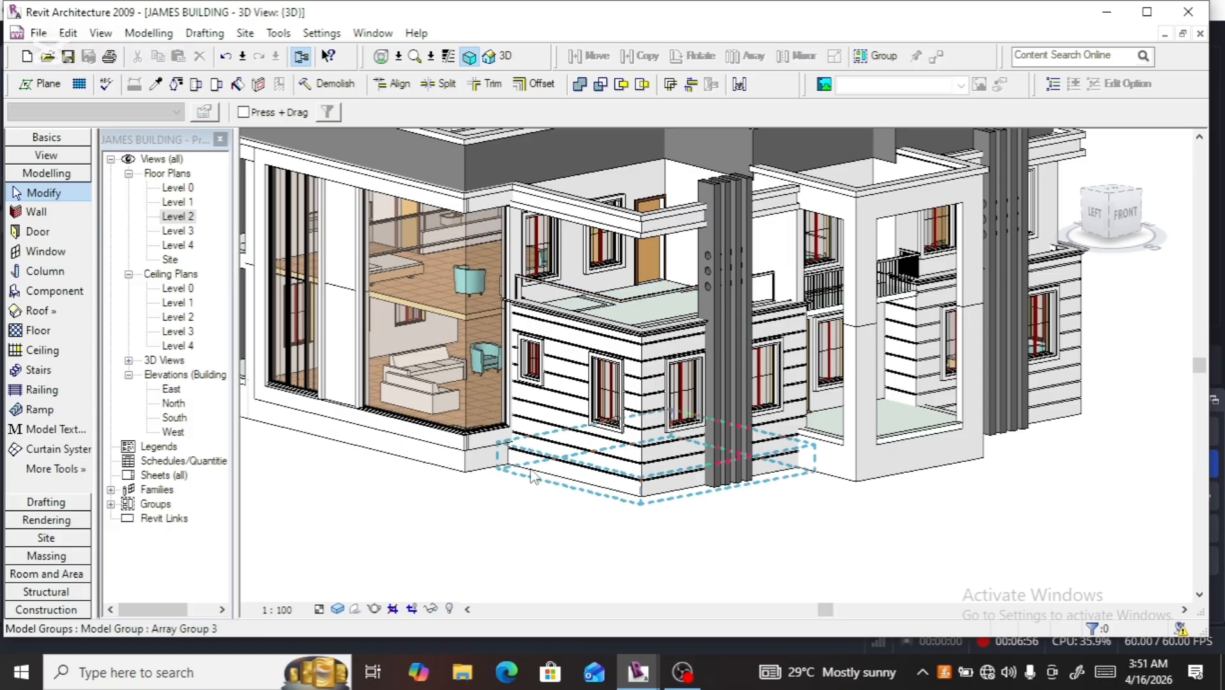
{"action": "left_click", "coordinate": [178, 217]}
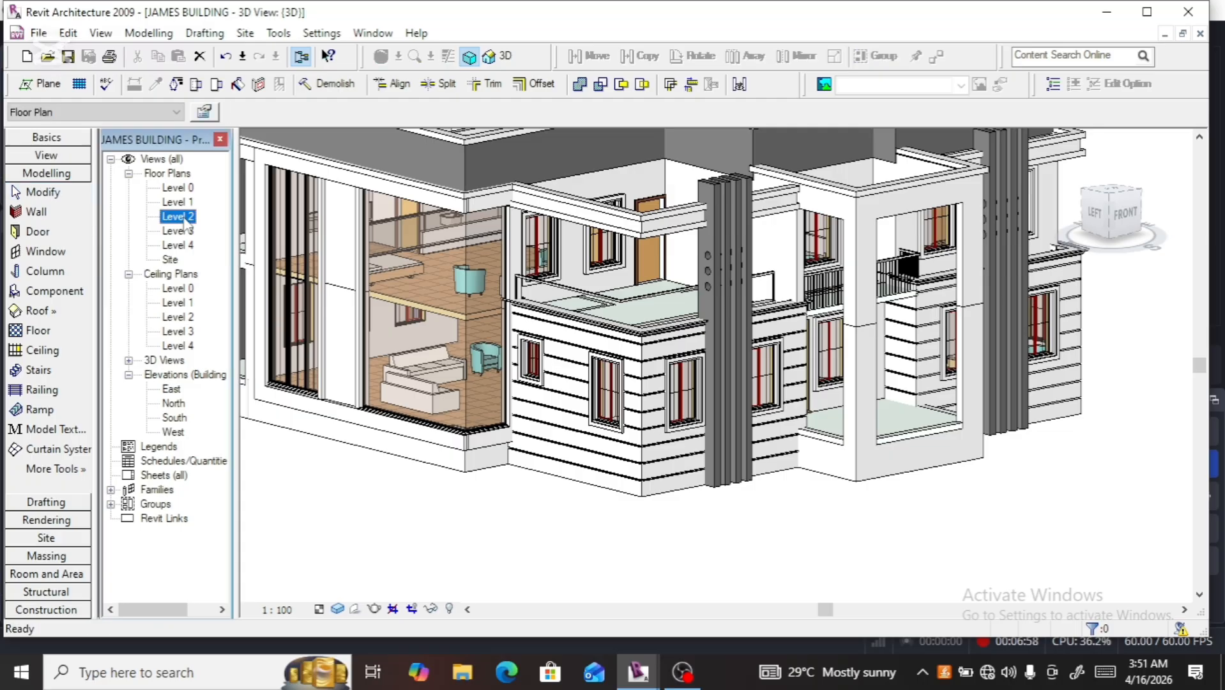
{"action": "double_click", "coordinate": [184, 219]}
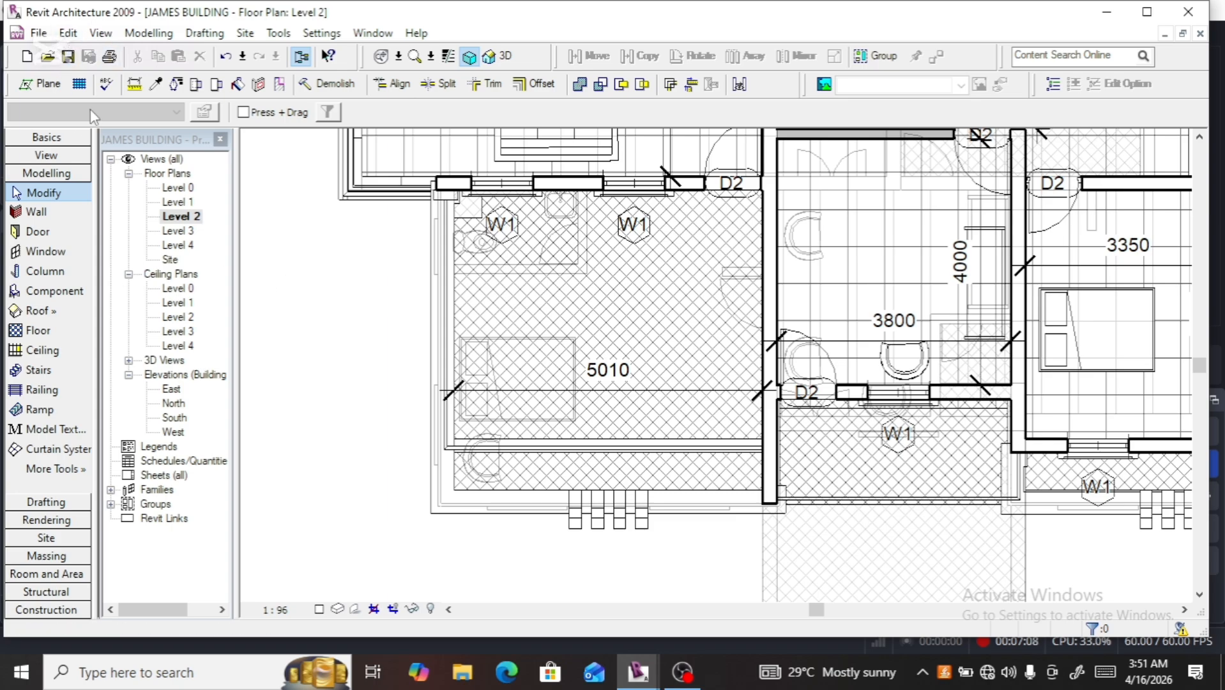
Save the project and create an in-place family in the Duct Accessories category, named Duct Accessories 1
{"action": "left_click", "coordinate": [147, 32]}
{"action": "mouse_move", "coordinate": [194, 453]}
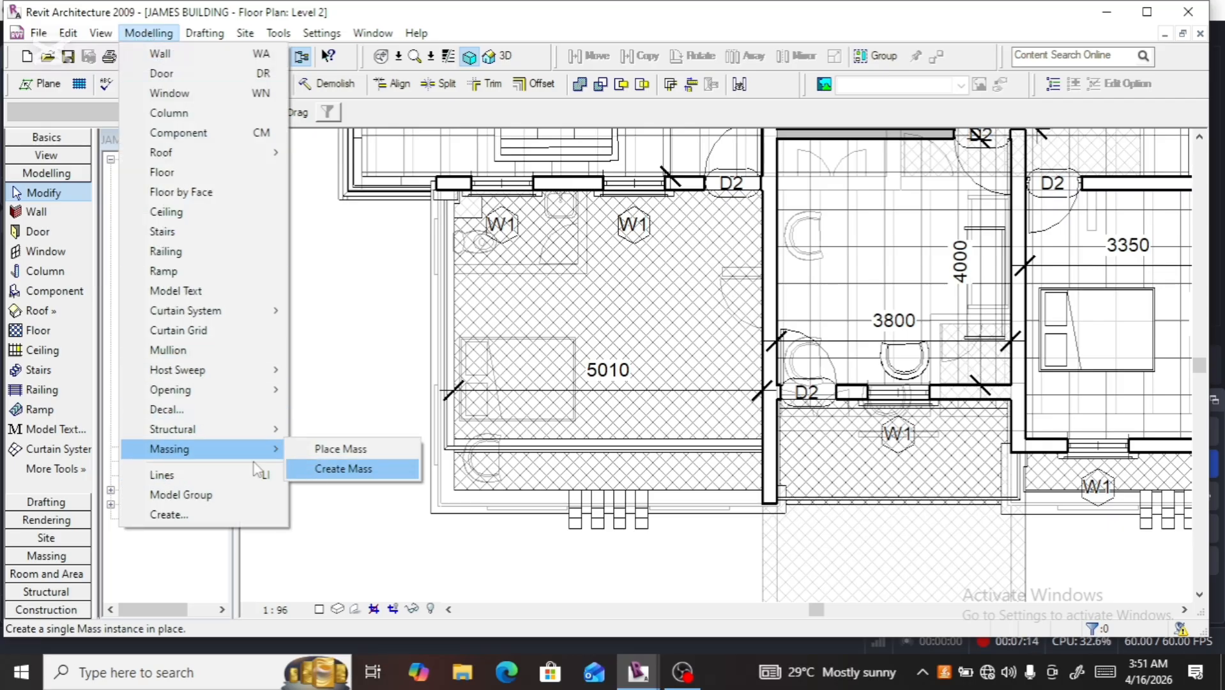
{"action": "left_click", "coordinate": [184, 514]}
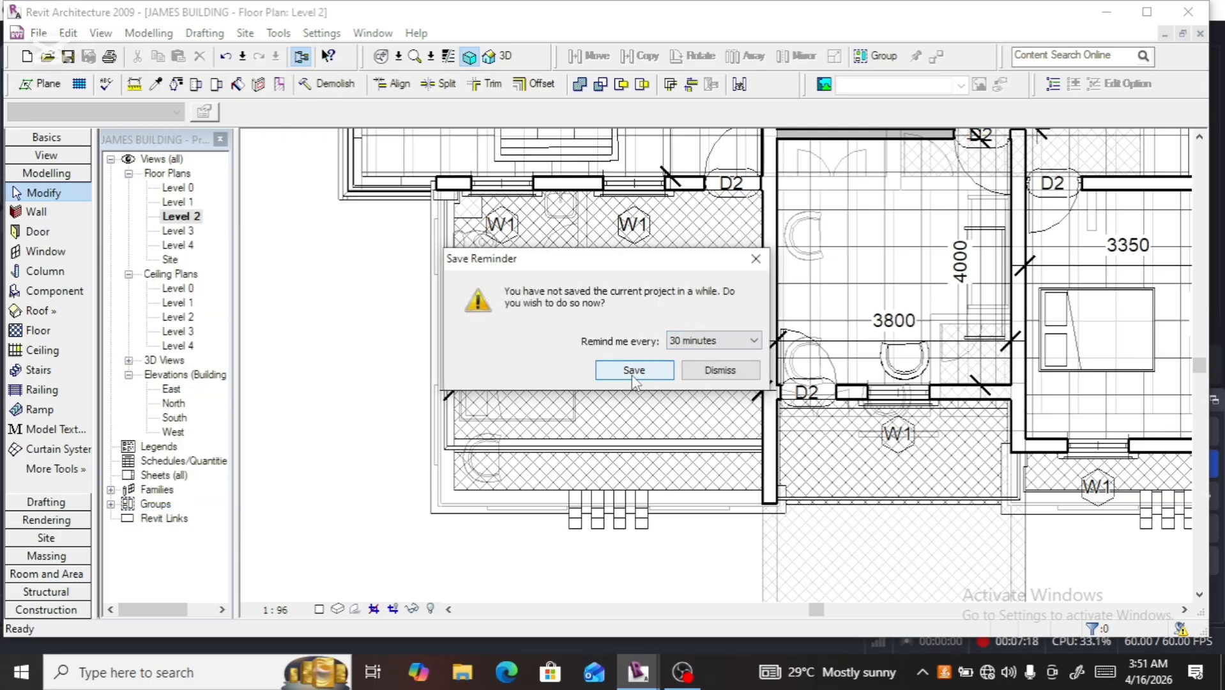
{"action": "left_click", "coordinate": [633, 372]}
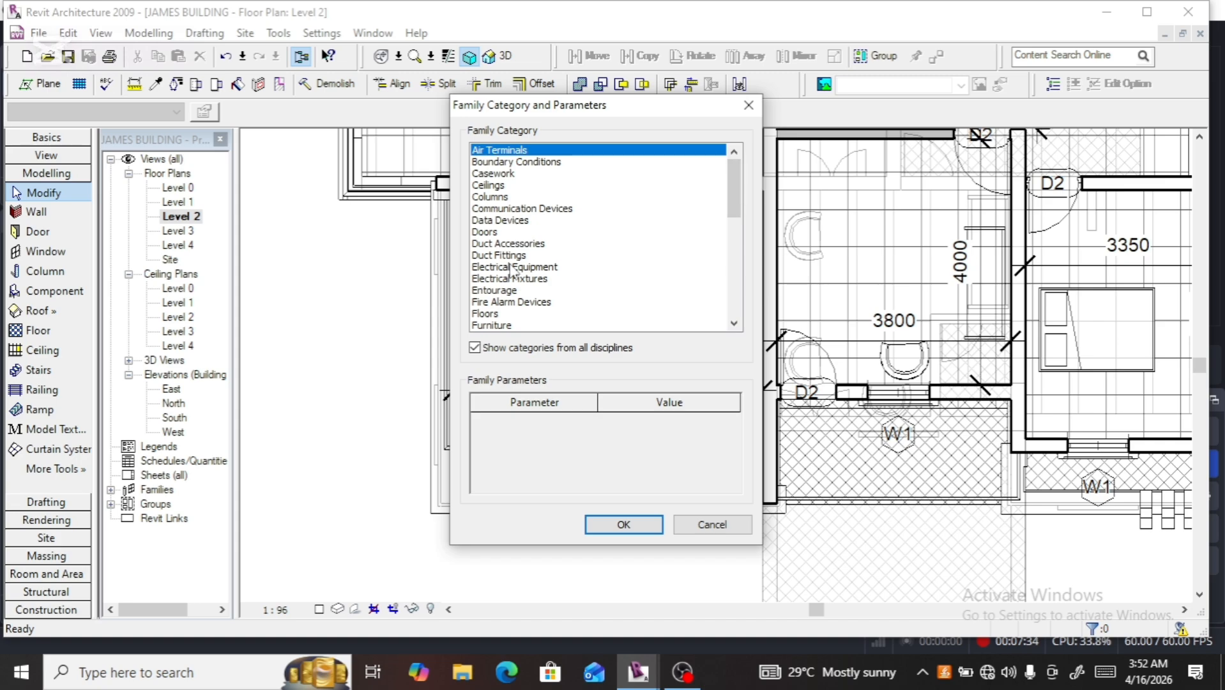
{"action": "left_click", "coordinate": [506, 246]}
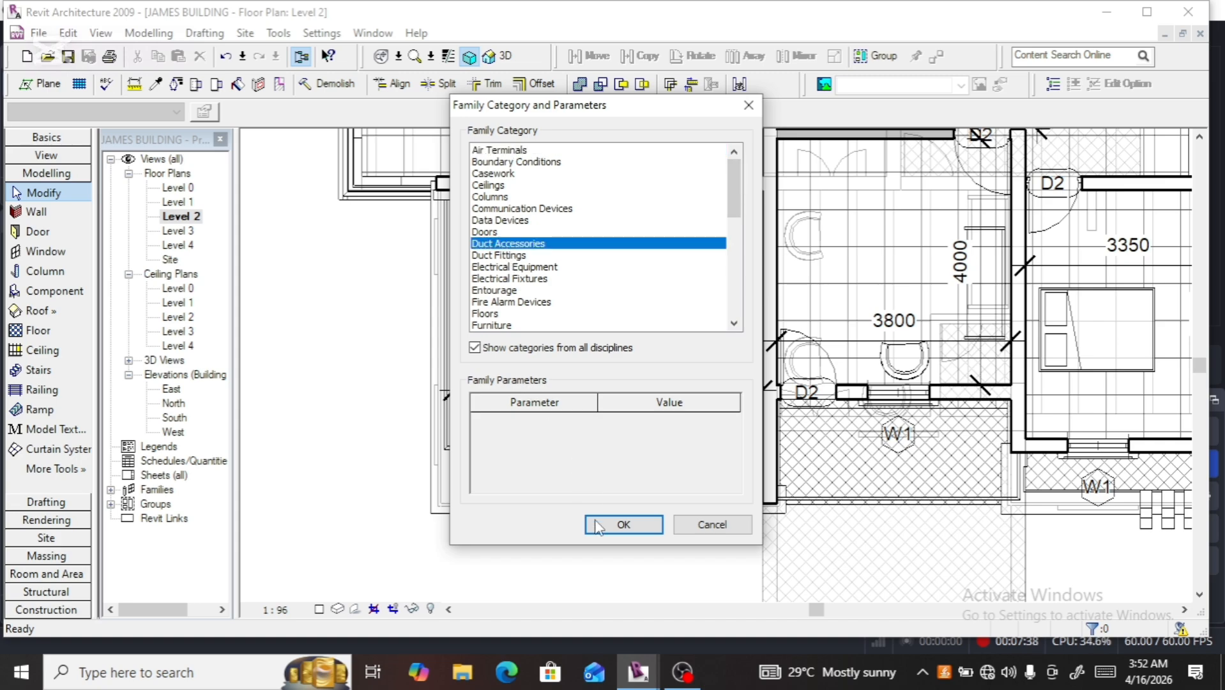
{"action": "left_click", "coordinate": [617, 525]}
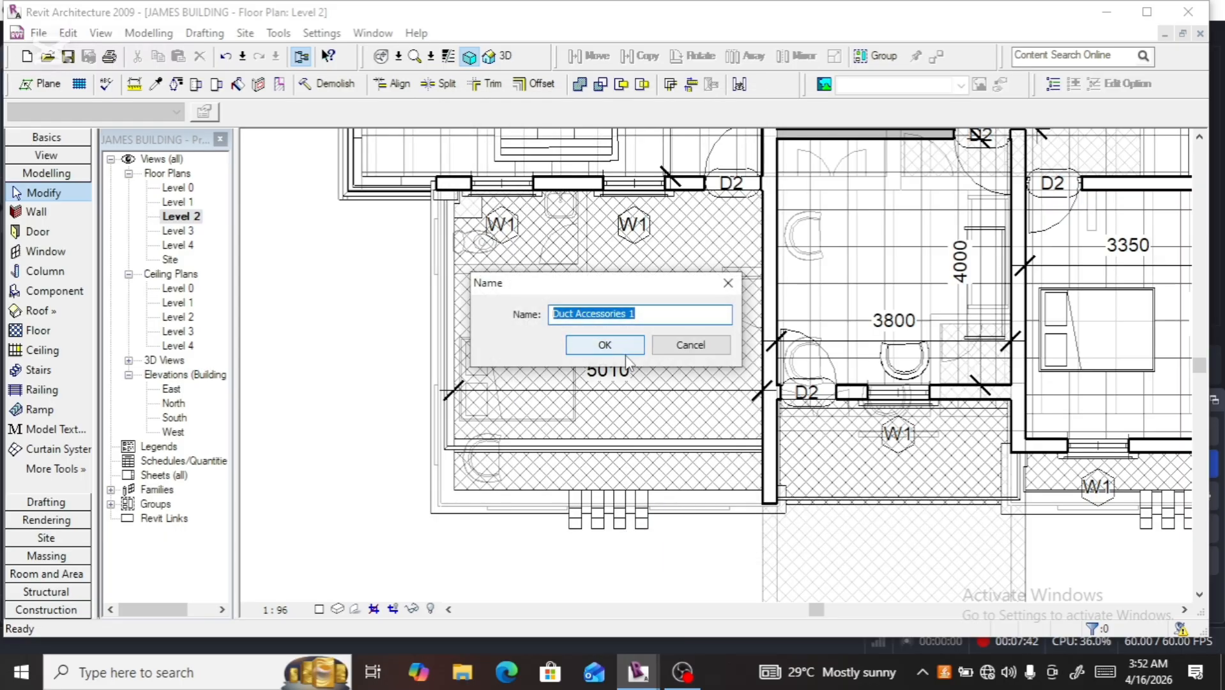
{"action": "left_click", "coordinate": [617, 348]}
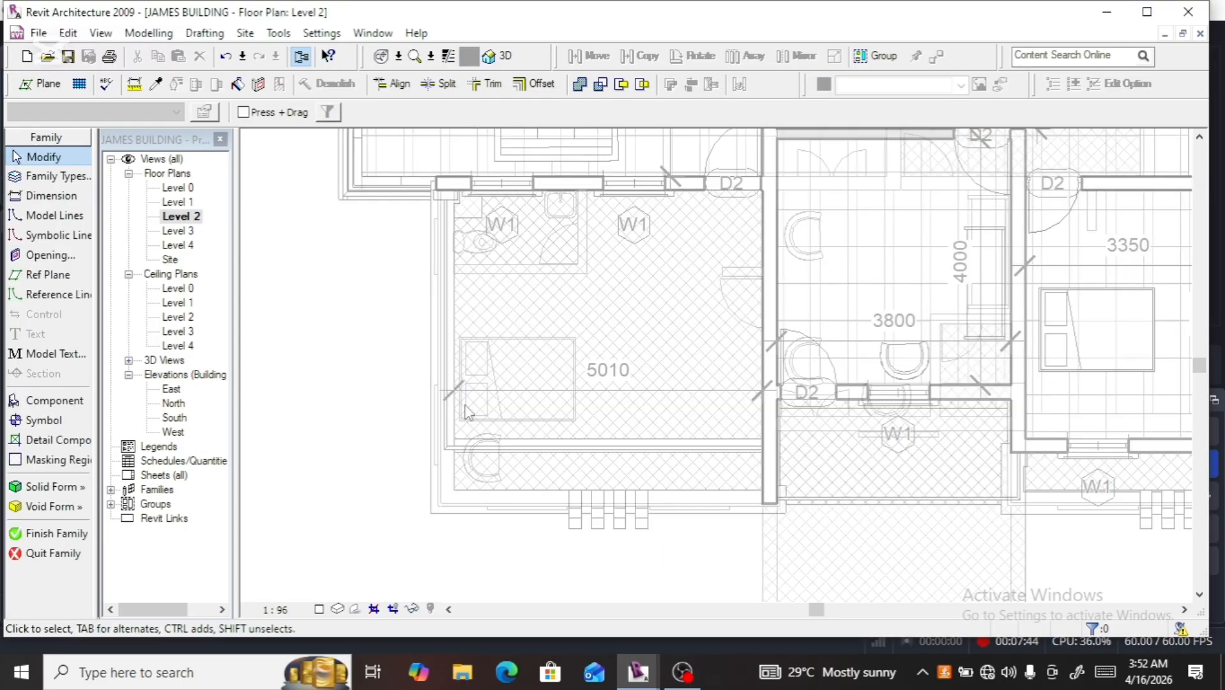
Start a solid sweep and sketch its first path segment along the terrace's front railing, from the dividing wall to the outer corner
{"action": "left_click", "coordinate": [47, 492]}
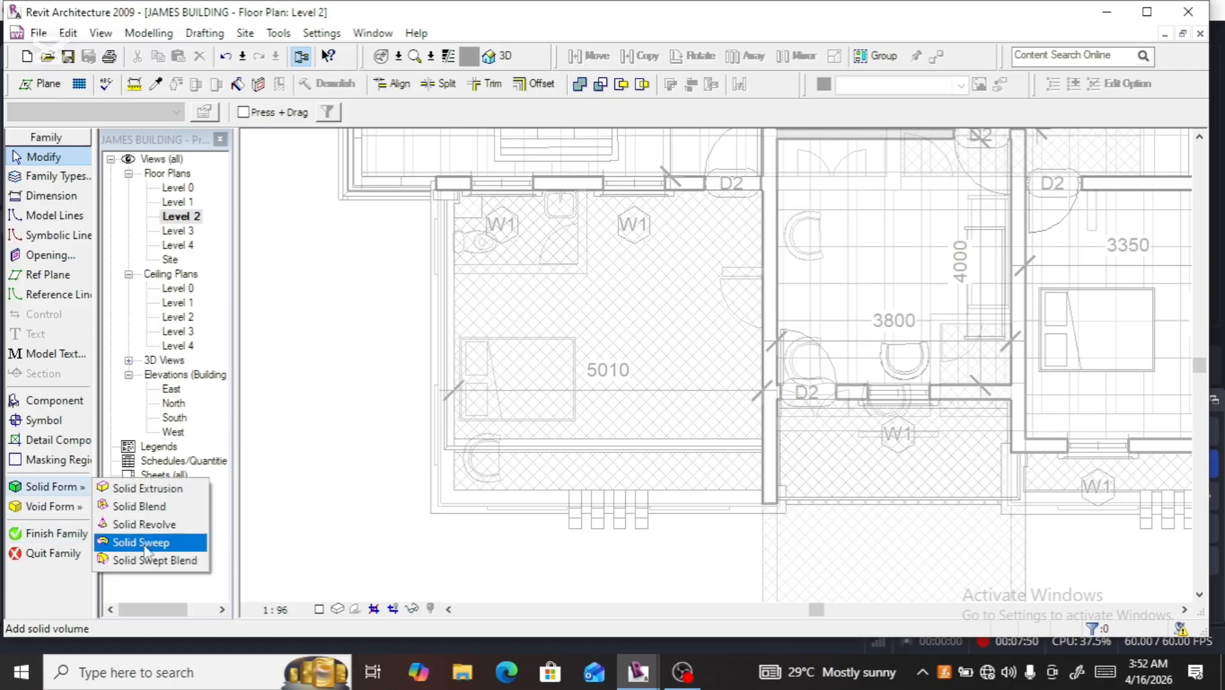
{"action": "left_click", "coordinate": [143, 543]}
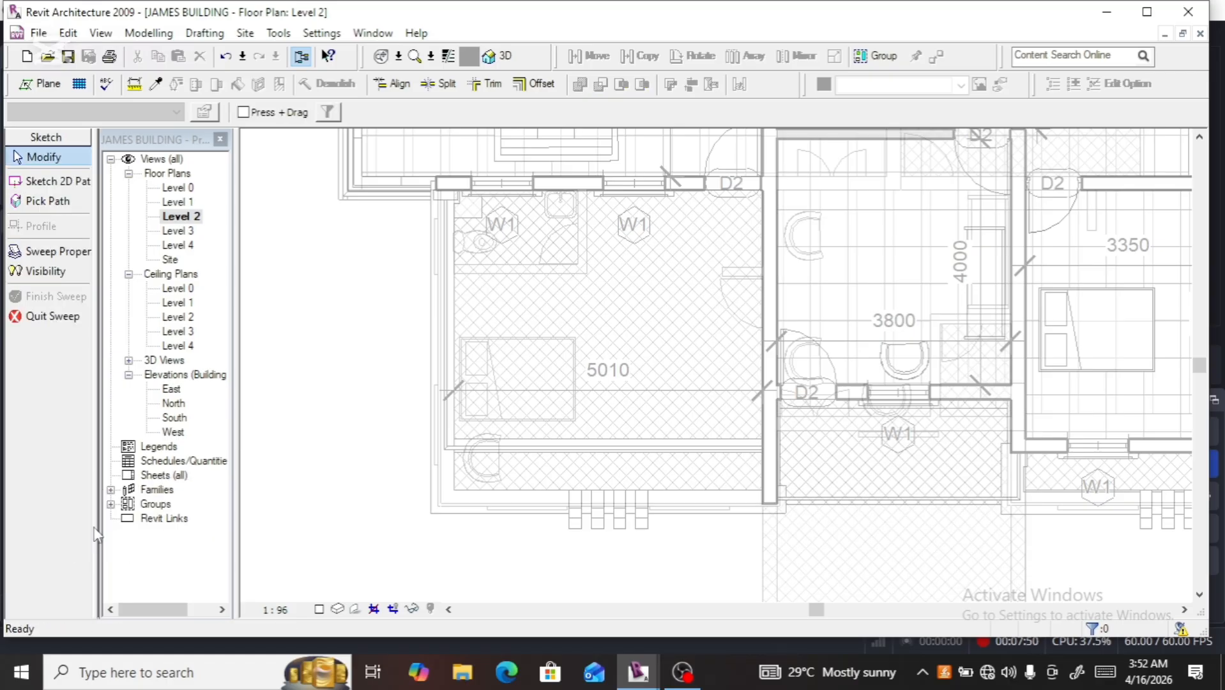
{"action": "left_click", "coordinate": [57, 181]}
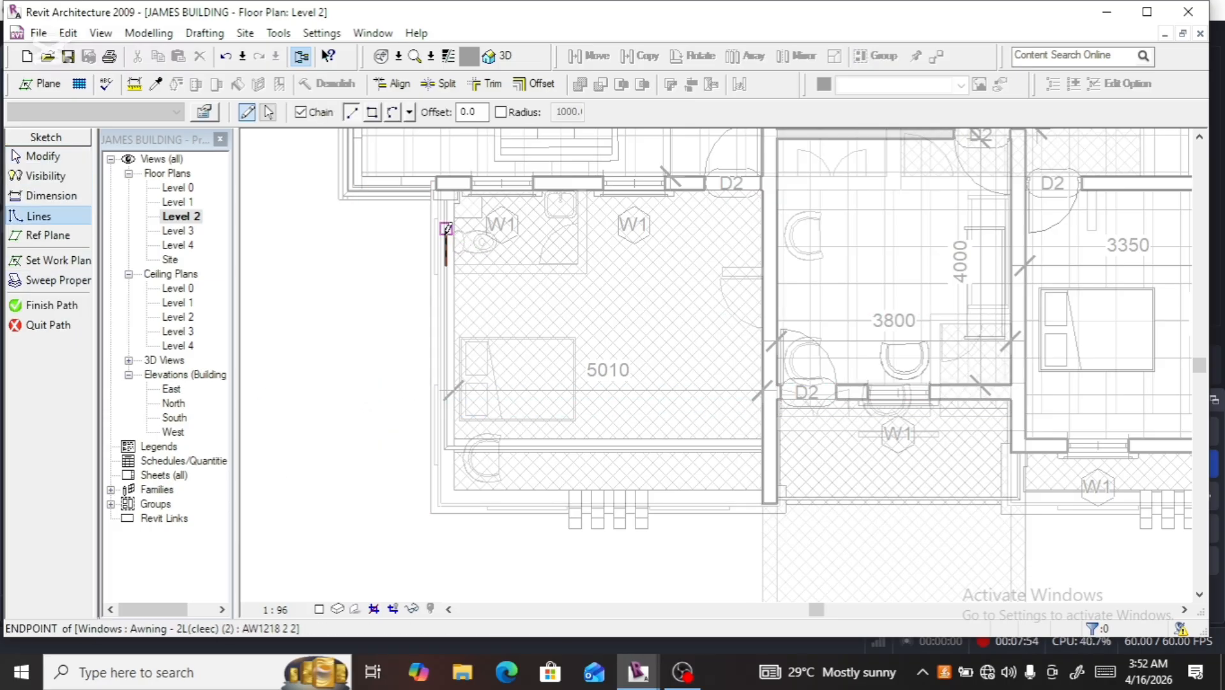
{"action": "scroll", "coordinate": [438, 205], "scroll_direction": "up", "scroll_amount": 1}
{"action": "scroll", "coordinate": [438, 205], "scroll_direction": "up", "scroll_amount": 3}
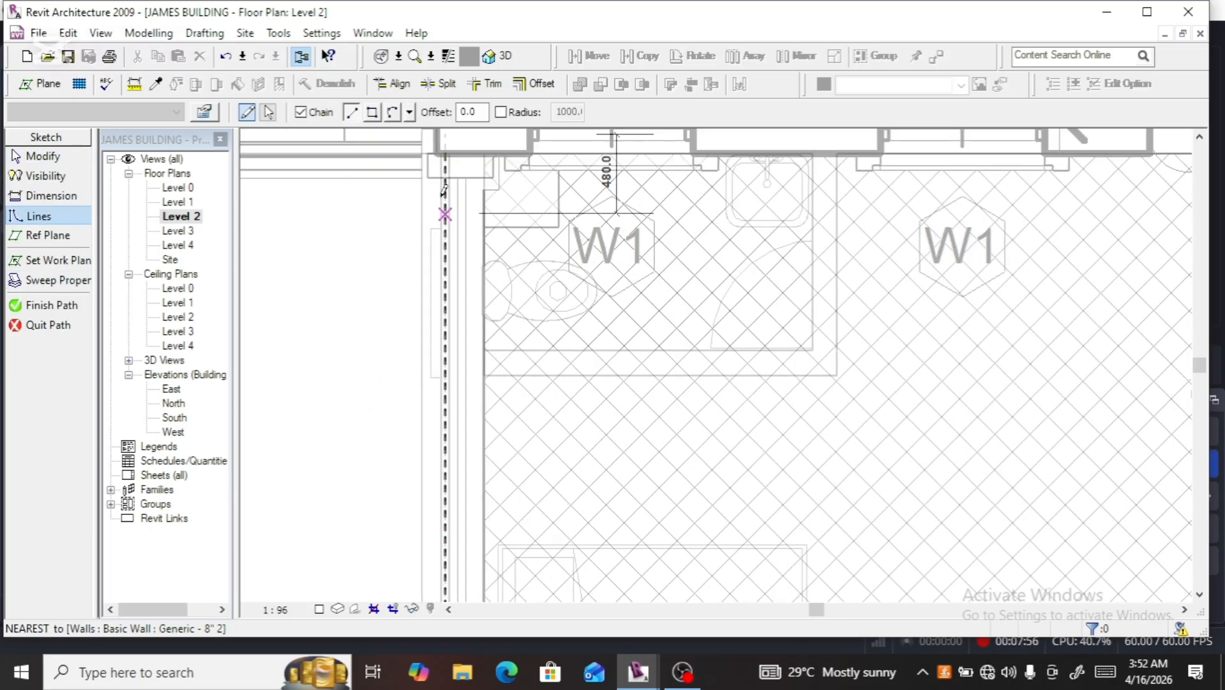
{"action": "scroll", "coordinate": [466, 187], "scroll_direction": "up", "scroll_amount": 2}
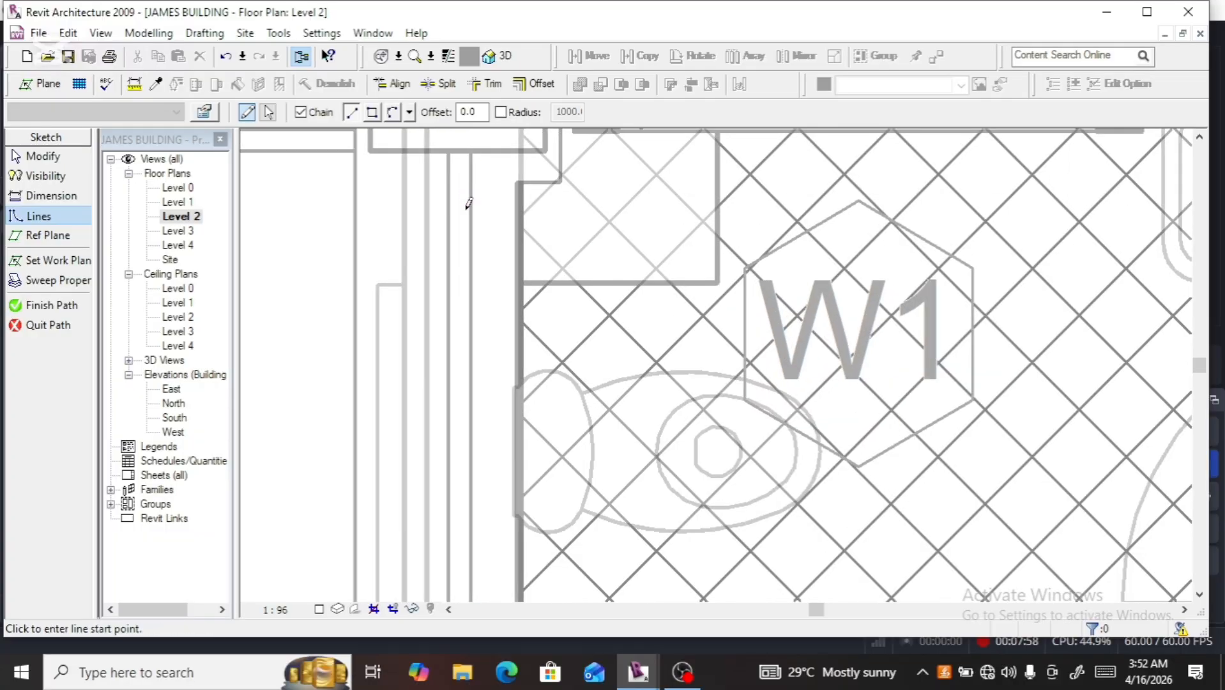
{"action": "scroll", "coordinate": [470, 221], "scroll_direction": "down", "scroll_amount": 4}
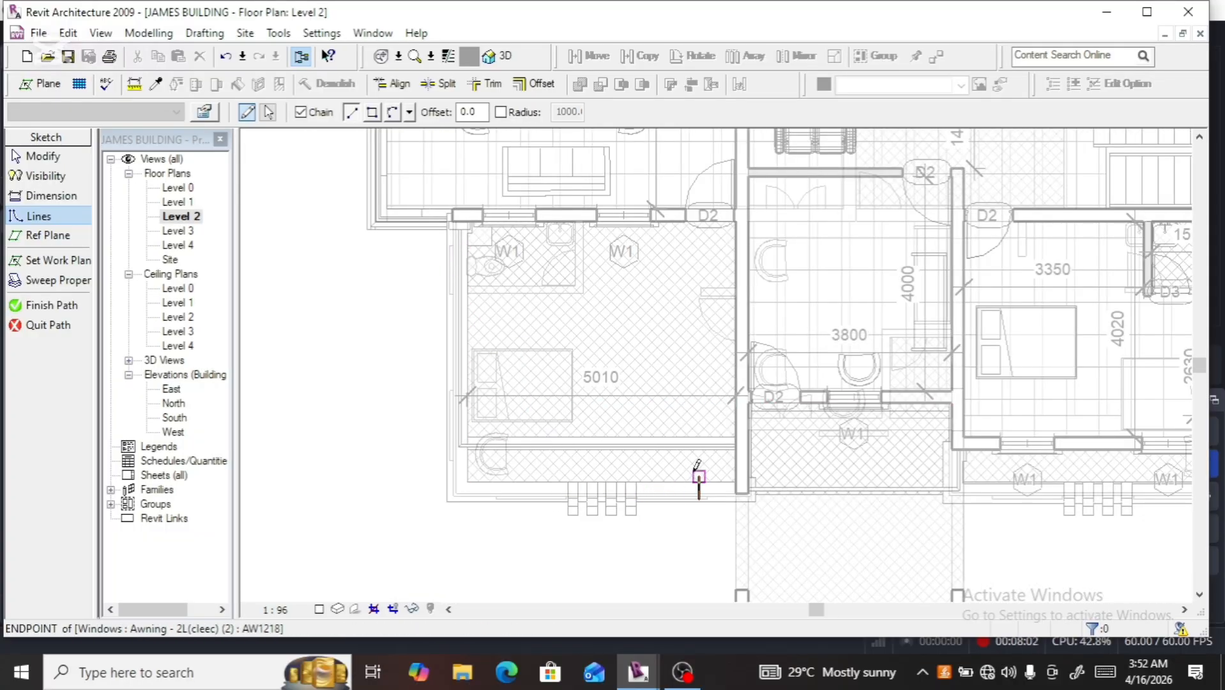
{"action": "scroll", "coordinate": [703, 476], "scroll_direction": "up", "scroll_amount": 4}
{"action": "scroll", "coordinate": [775, 401], "scroll_direction": "up", "scroll_amount": 2}
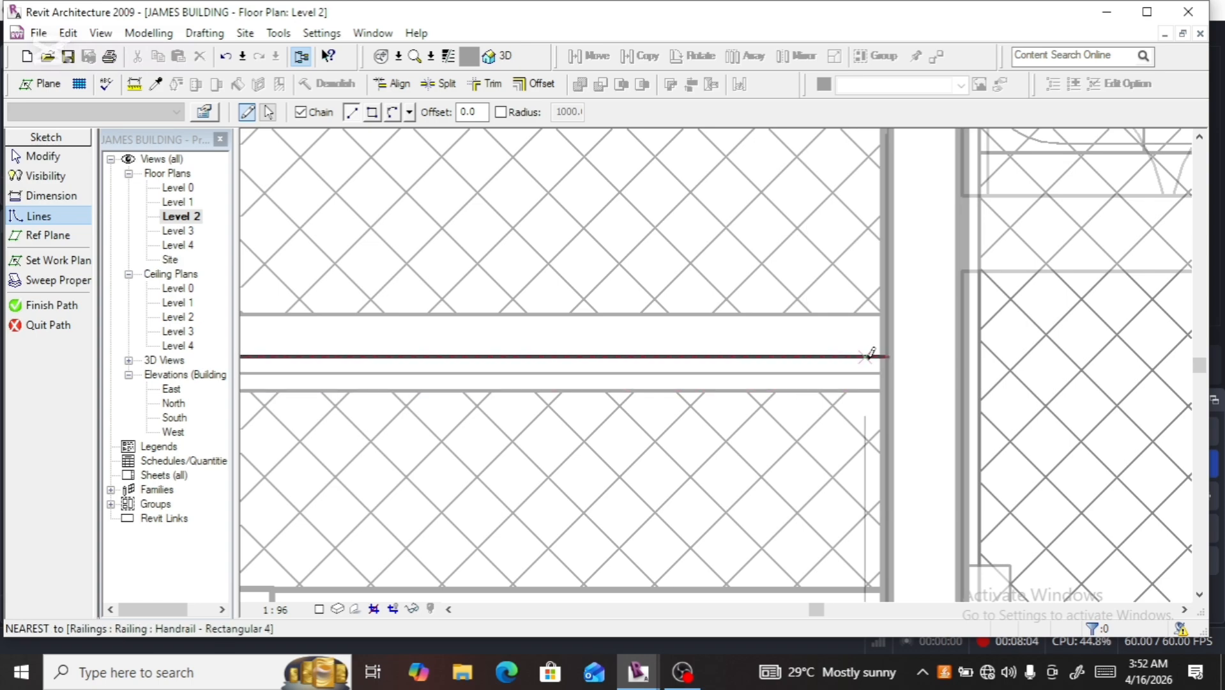
{"action": "scroll", "coordinate": [884, 370], "scroll_direction": "up", "scroll_amount": 3}
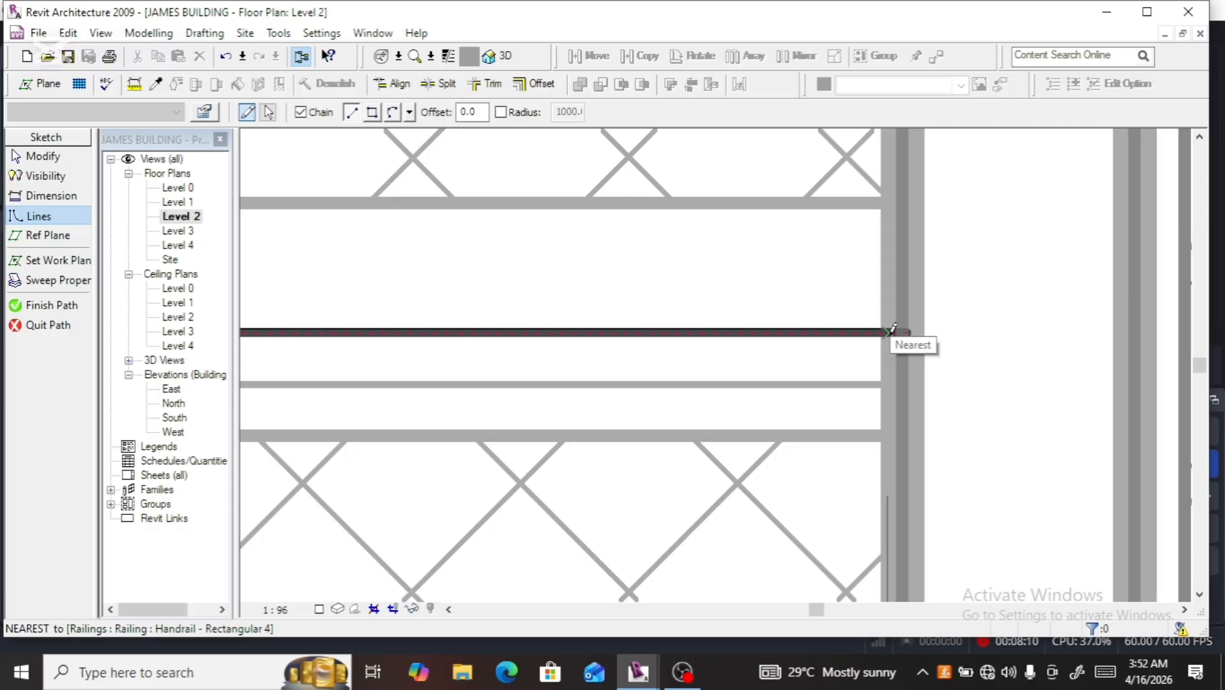
{"action": "left_click", "coordinate": [891, 330]}
{"action": "scroll", "coordinate": [766, 368], "scroll_direction": "down", "scroll_amount": 2}
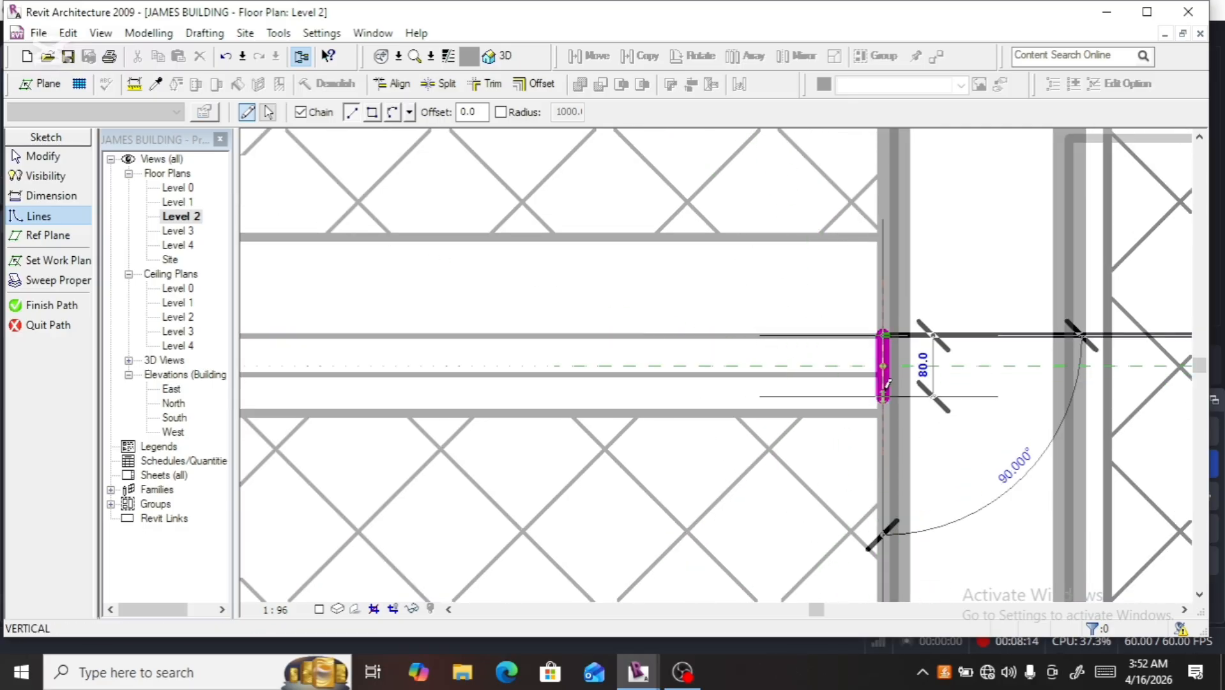
{"action": "scroll", "coordinate": [887, 366], "scroll_direction": "up", "scroll_amount": 3}
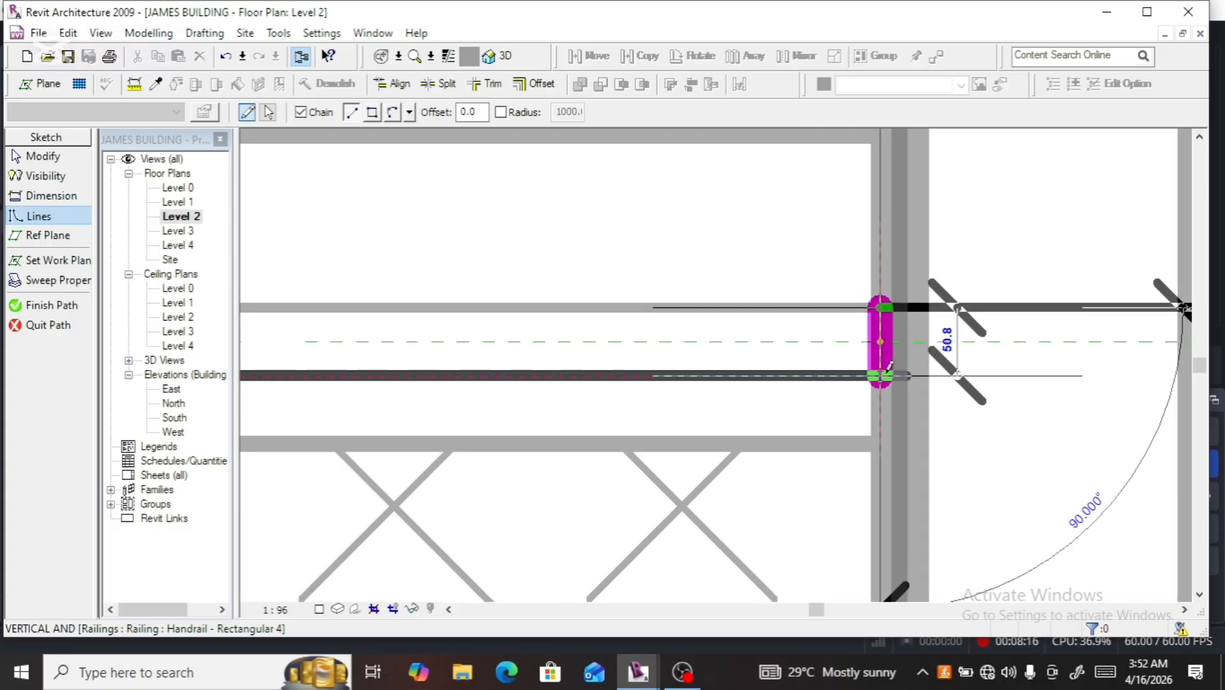
{"action": "scroll", "coordinate": [891, 368], "scroll_direction": "down", "scroll_amount": 5}
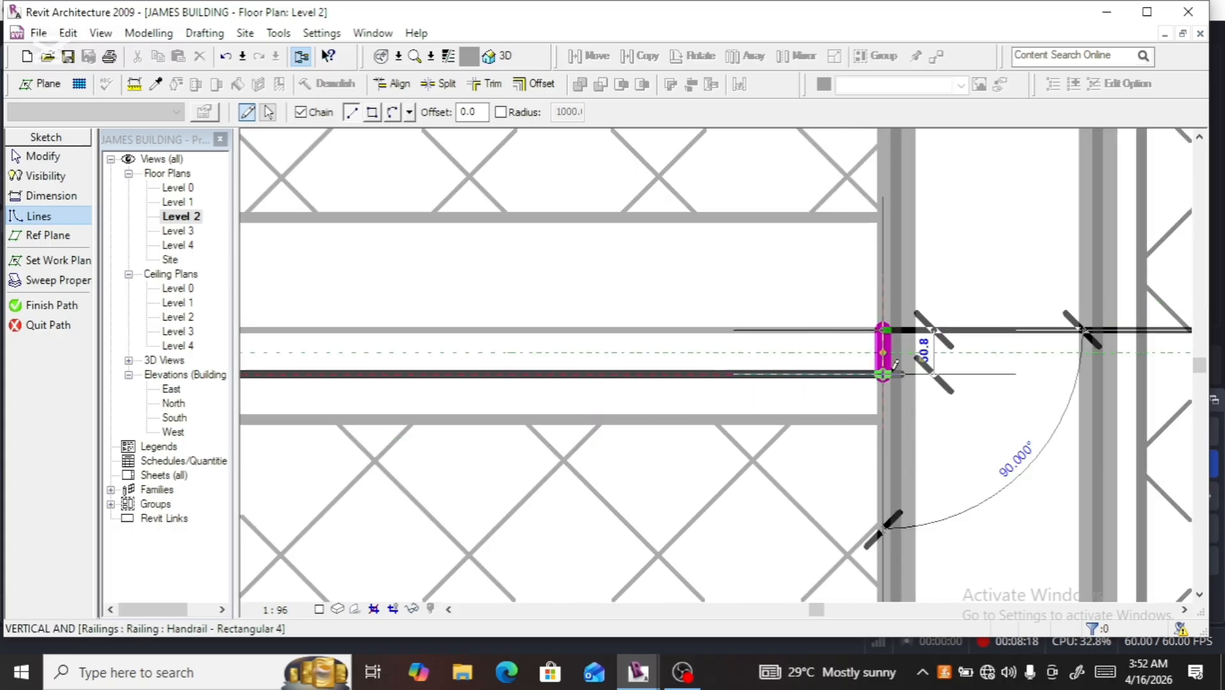
{"action": "scroll", "coordinate": [893, 367], "scroll_direction": "down", "scroll_amount": 2}
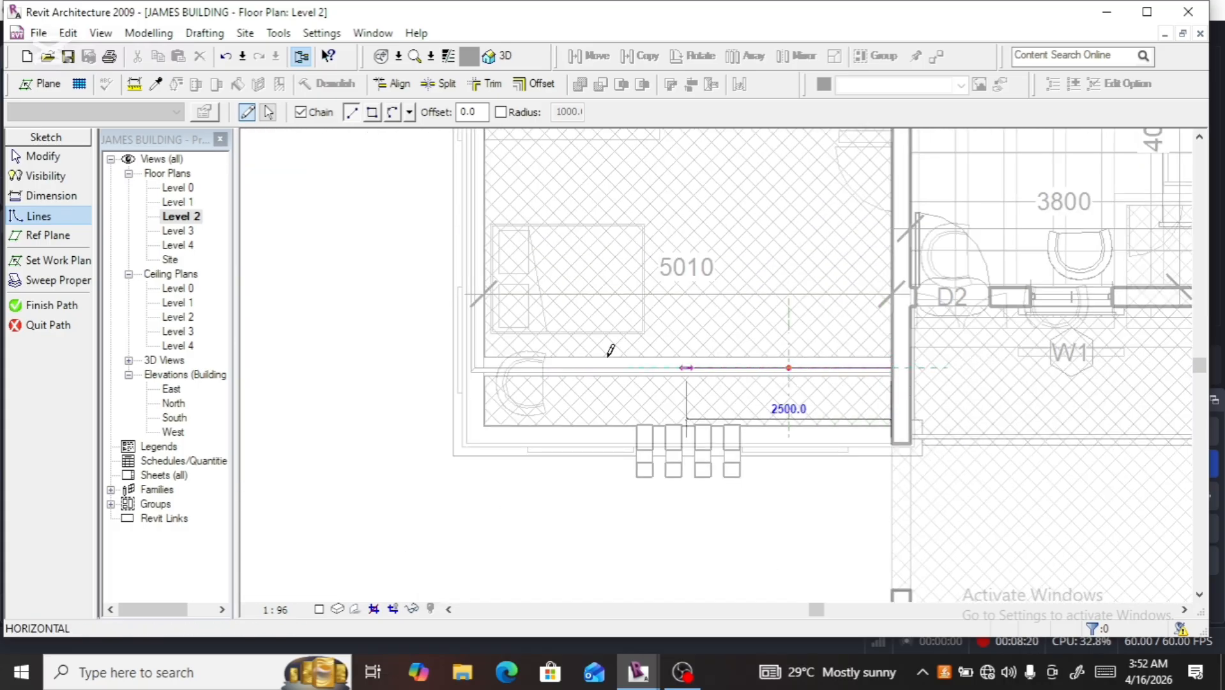
{"action": "scroll", "coordinate": [475, 366], "scroll_direction": "up", "scroll_amount": 1}
{"action": "scroll", "coordinate": [476, 366], "scroll_direction": "up", "scroll_amount": 4}
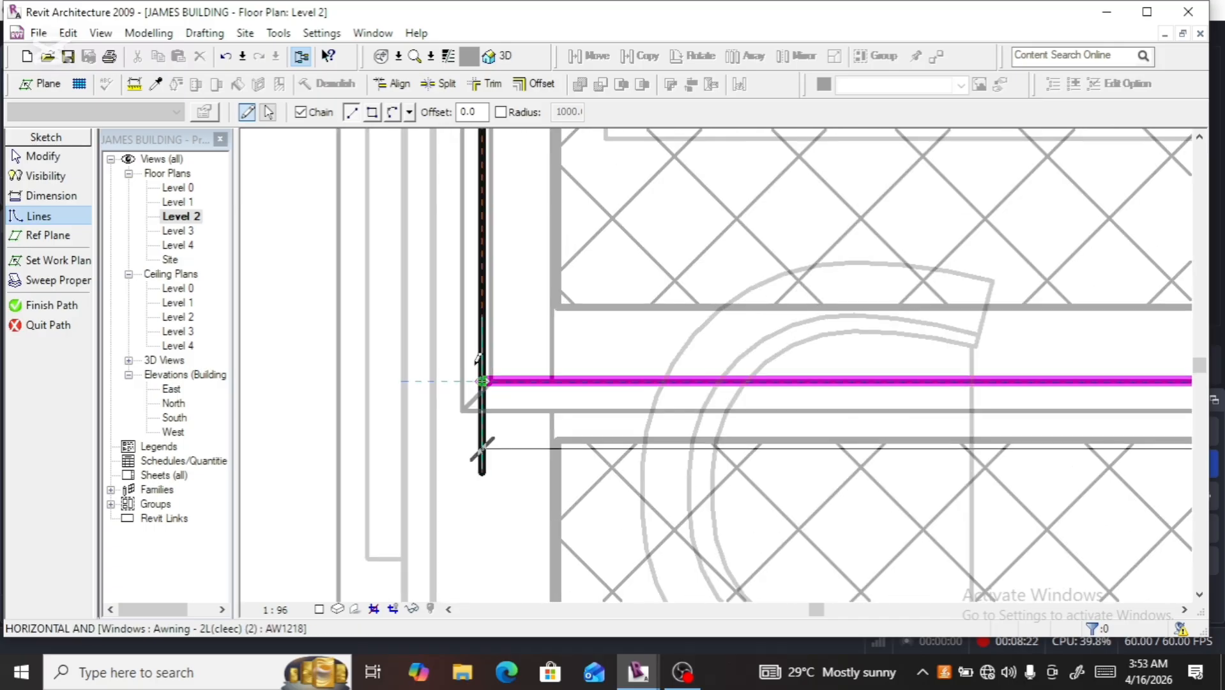
{"action": "left_click", "coordinate": [490, 381]}
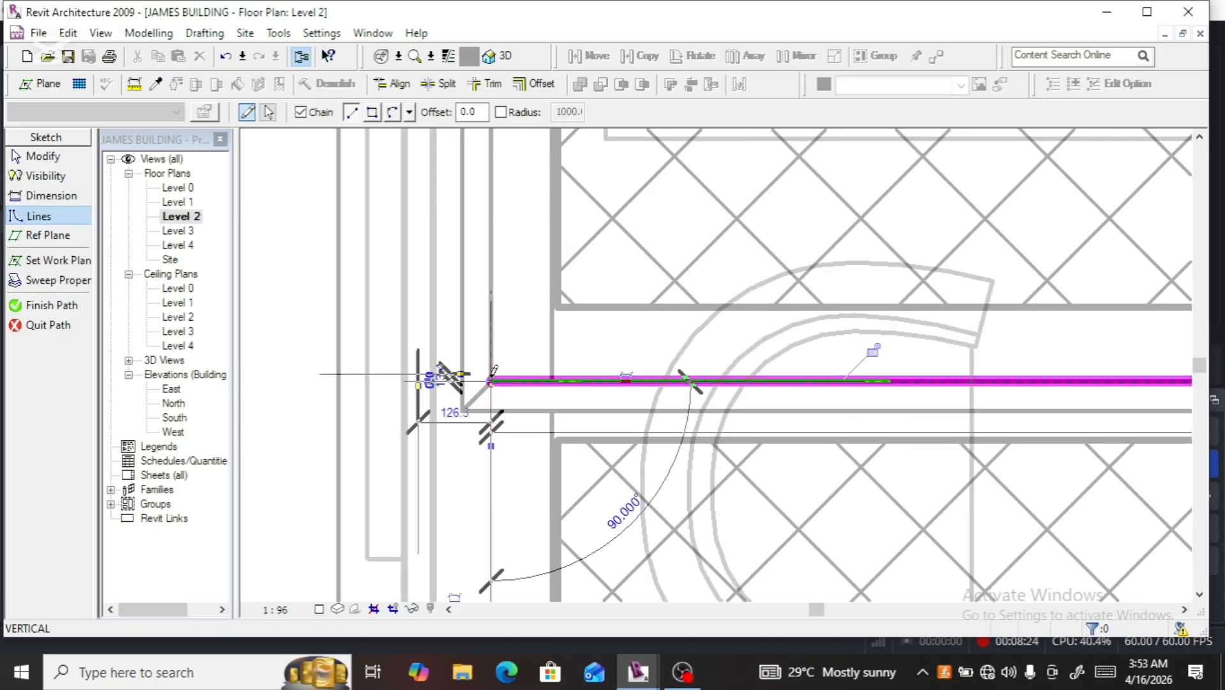
Continue the sweep path about 4000 mm along the terrace's side railing to its end at the house wall, and finish the path
{"action": "scroll", "coordinate": [492, 415], "scroll_direction": "down", "scroll_amount": 2}
{"action": "scroll", "coordinate": [493, 419], "scroll_direction": "down", "scroll_amount": 4}
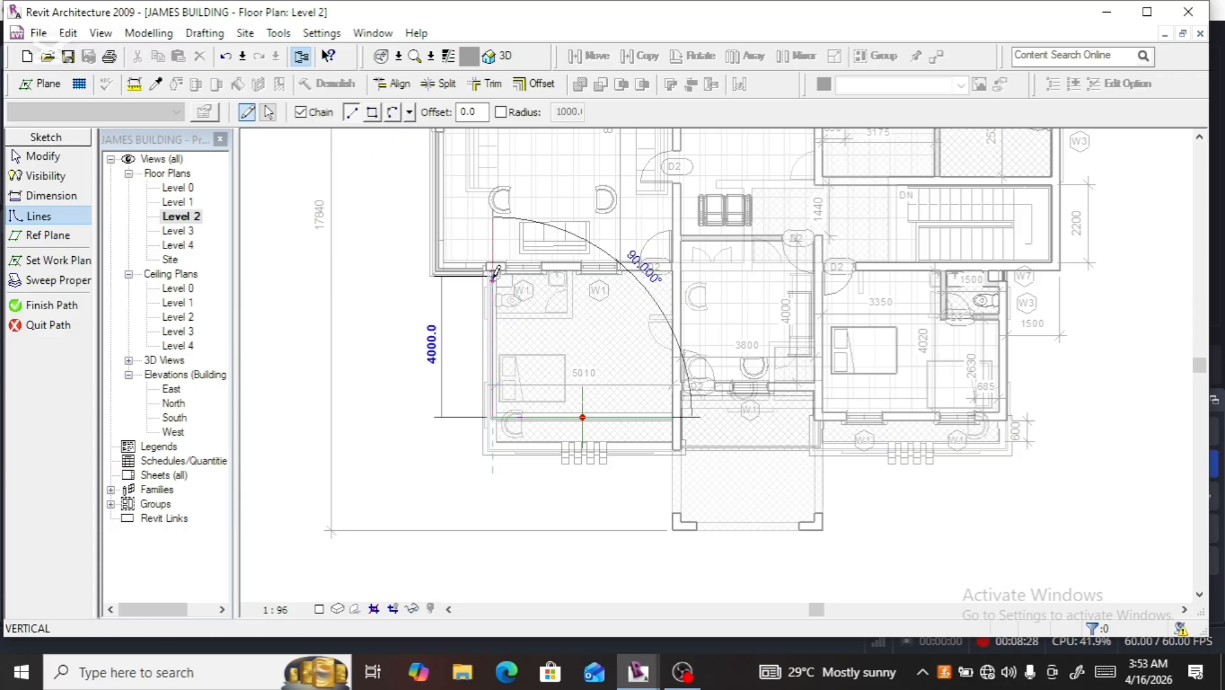
{"action": "scroll", "coordinate": [495, 273], "scroll_direction": "up", "scroll_amount": 5}
{"action": "scroll", "coordinate": [495, 268], "scroll_direction": "up", "scroll_amount": 2}
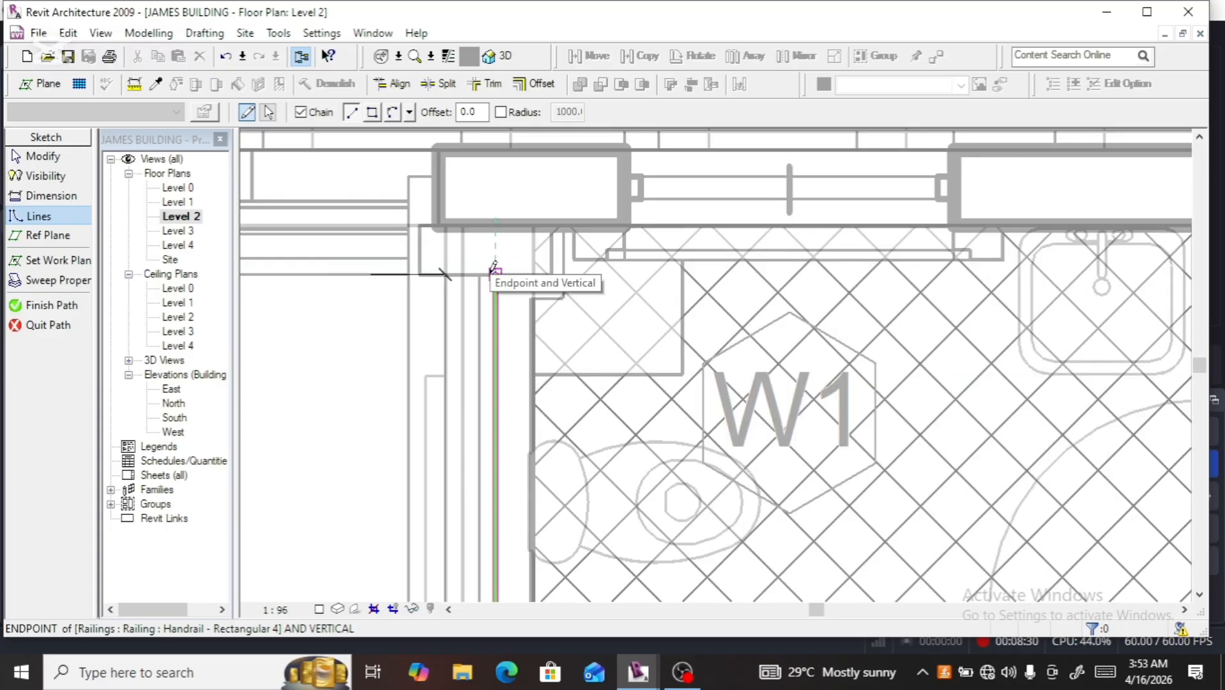
{"action": "left_click", "coordinate": [495, 274]}
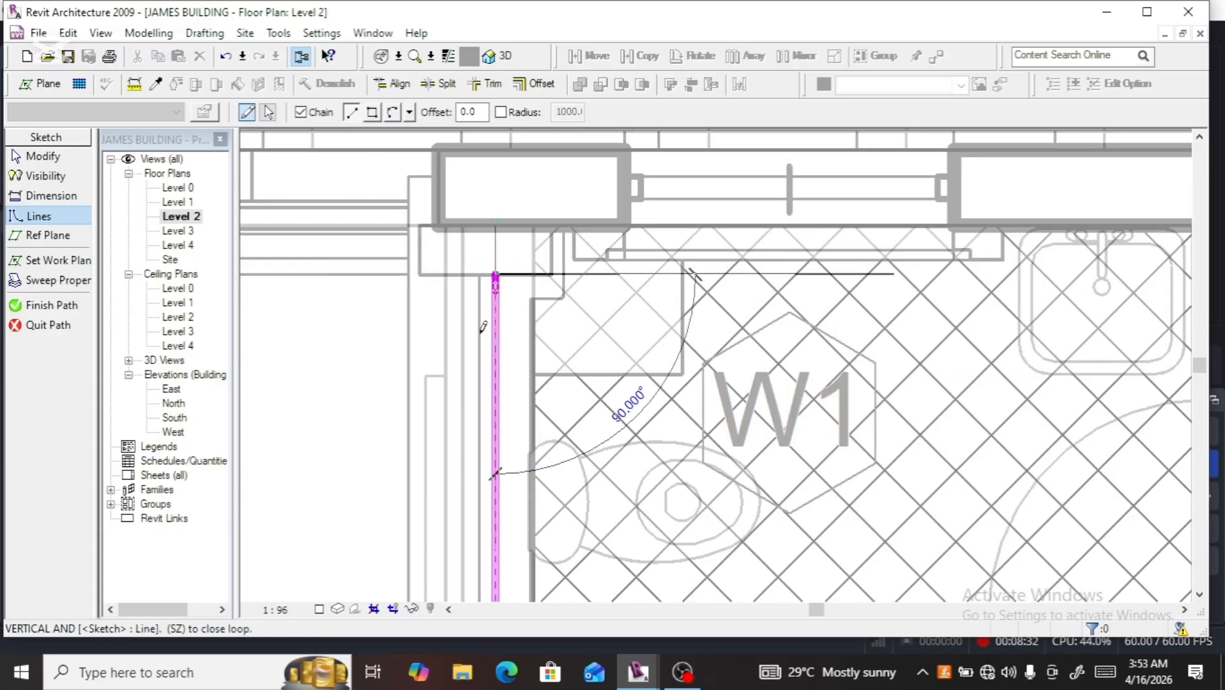
{"action": "left_click", "coordinate": [52, 305]}
Open the sweep's profile sketch for editing in the West elevation
{"action": "scroll", "coordinate": [430, 258], "scroll_direction": "down", "scroll_amount": 2}
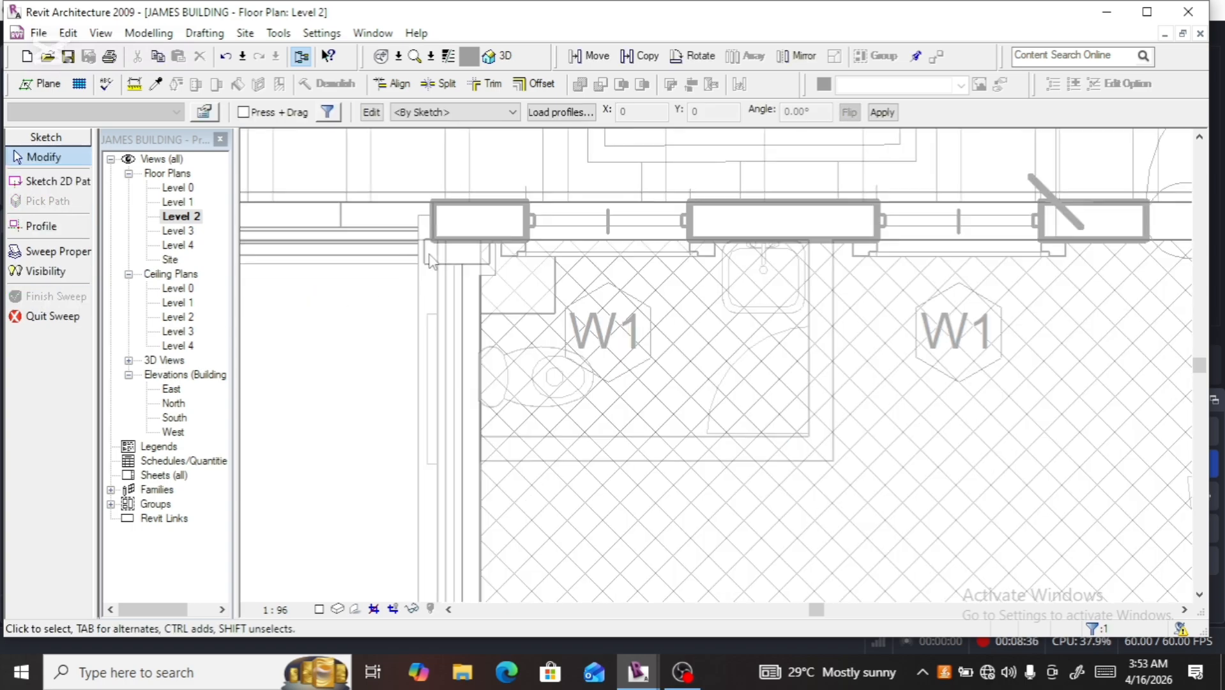
{"action": "scroll", "coordinate": [427, 261], "scroll_direction": "down", "scroll_amount": 2}
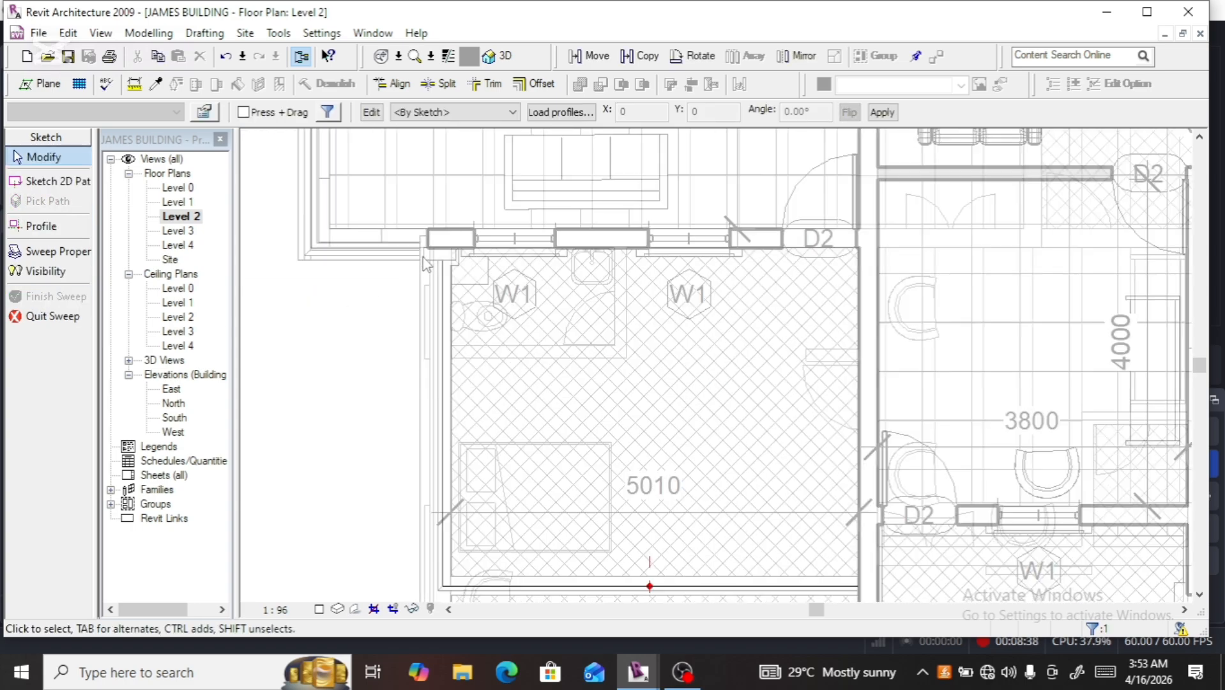
{"action": "scroll", "coordinate": [426, 261], "scroll_direction": "down", "scroll_amount": 3}
{"action": "scroll", "coordinate": [486, 498], "scroll_direction": "up", "scroll_amount": 4}
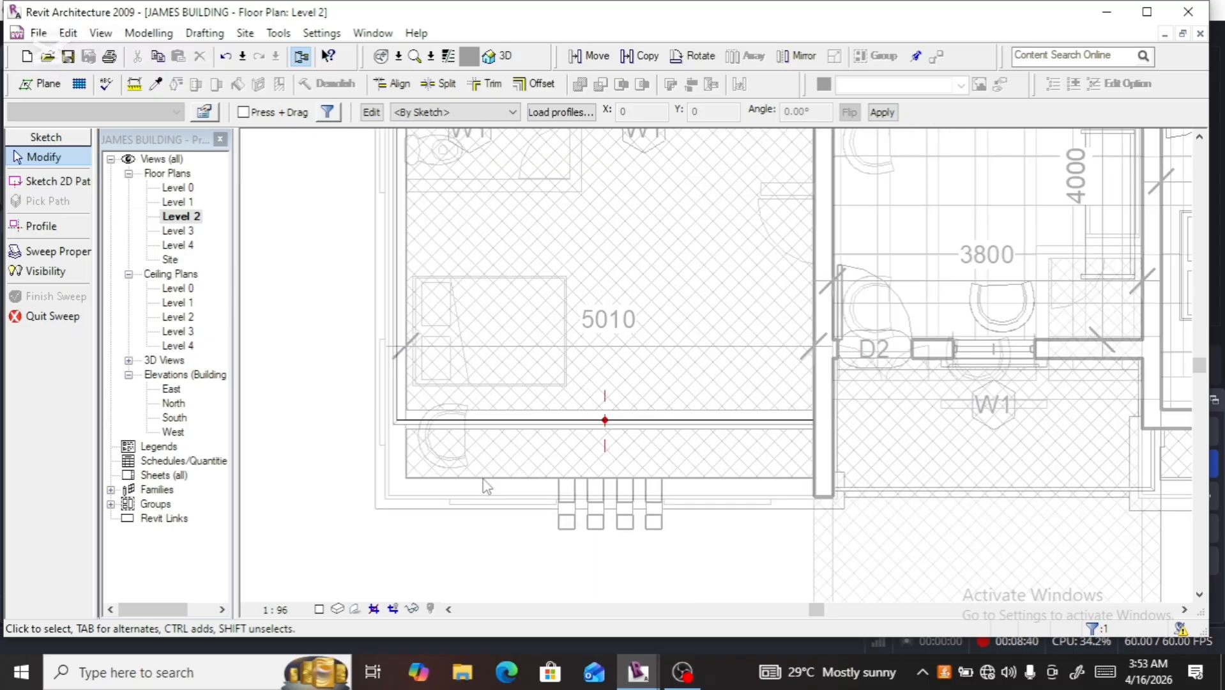
{"action": "left_click", "coordinate": [372, 113]}
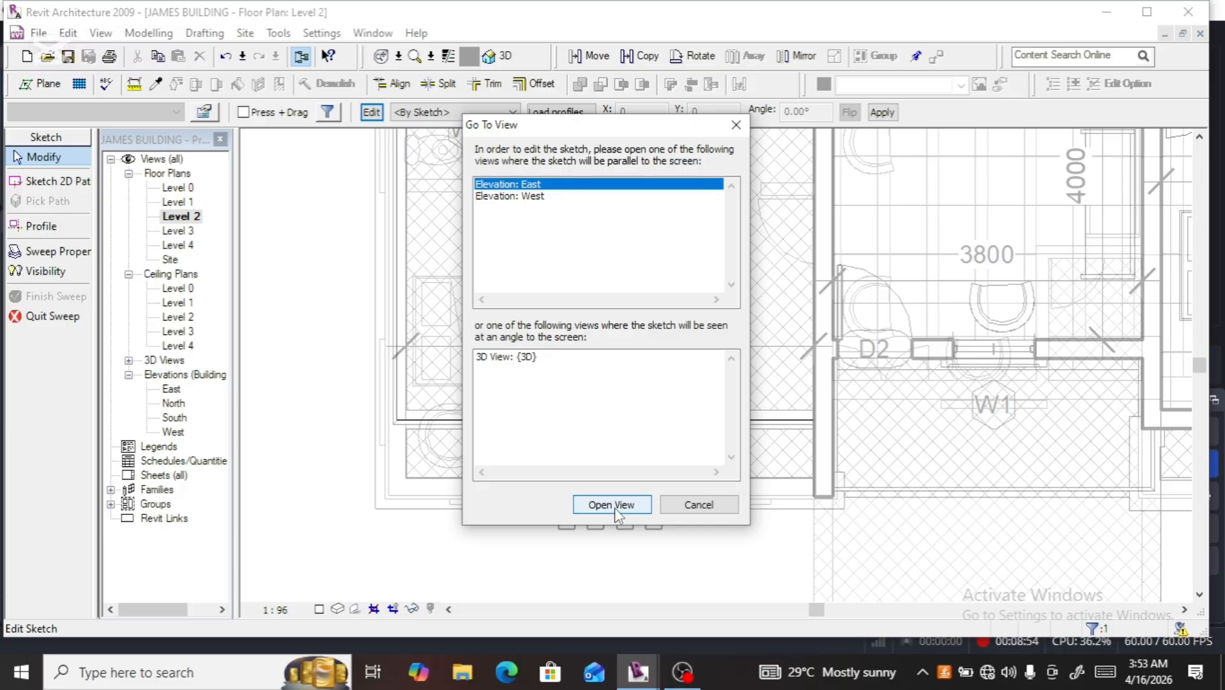
{"action": "left_click", "coordinate": [523, 197]}
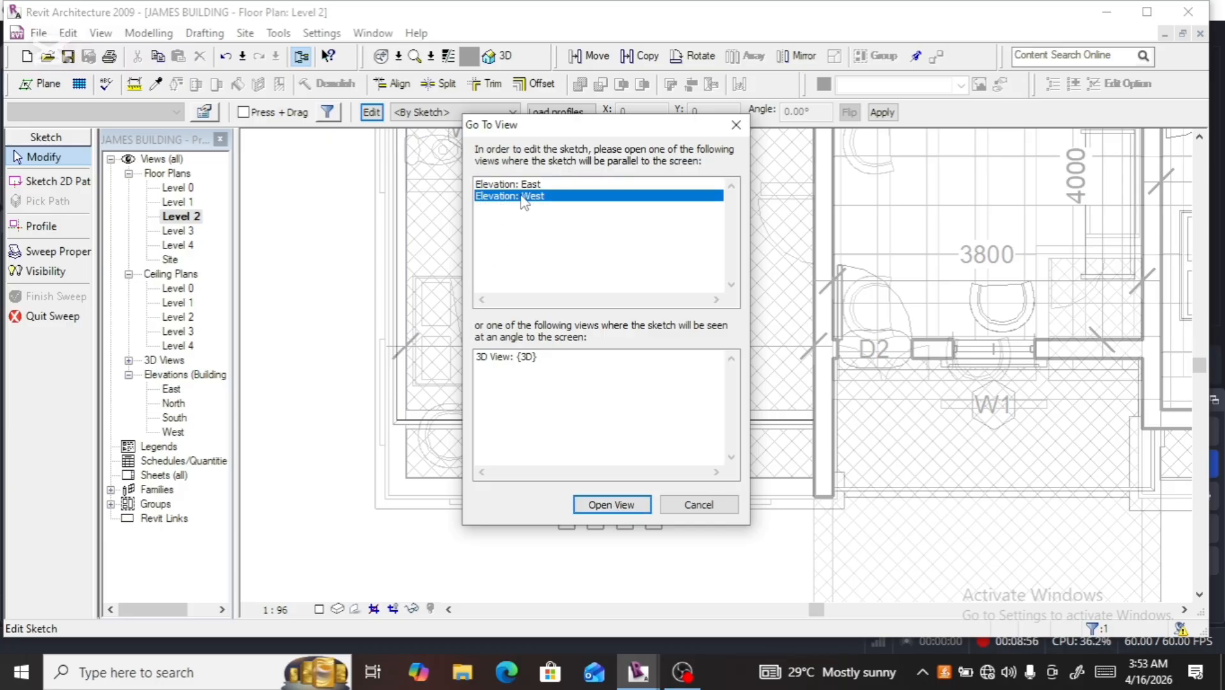
{"action": "left_click", "coordinate": [605, 511]}
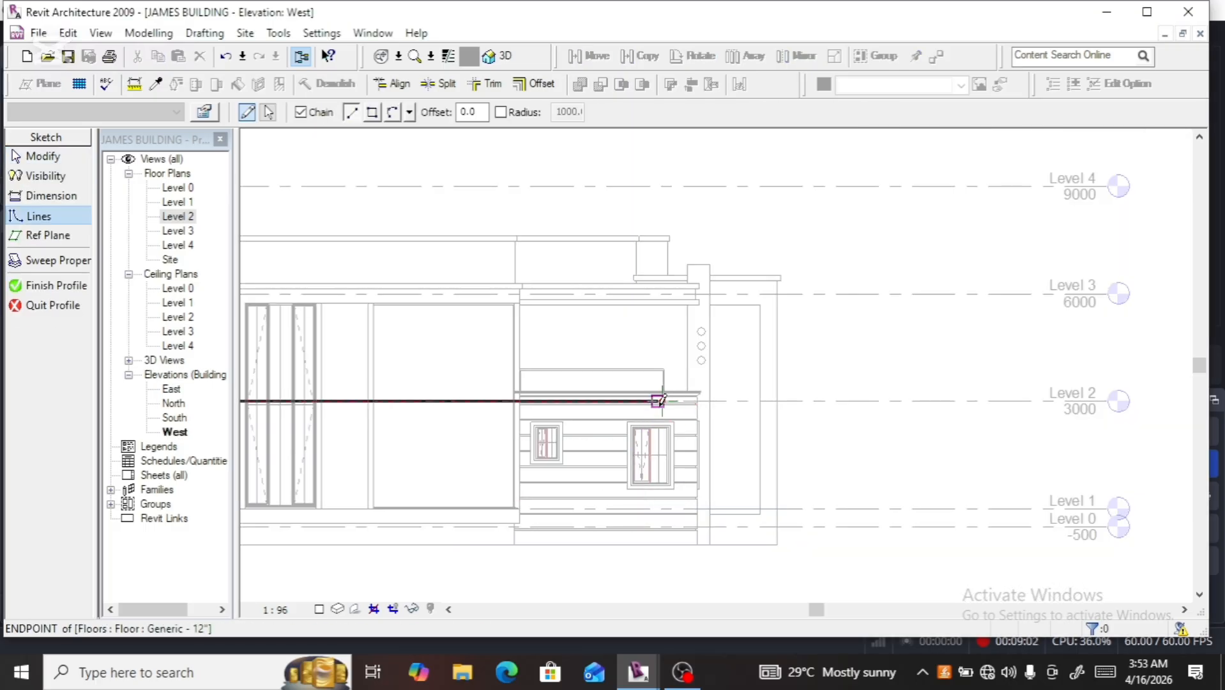
Sketch the profile's first vertical line, about 880 mm long, from the path's reference point on Level 2 up into the terrace handrail
{"action": "scroll", "coordinate": [662, 384], "scroll_direction": "up", "scroll_amount": 5}
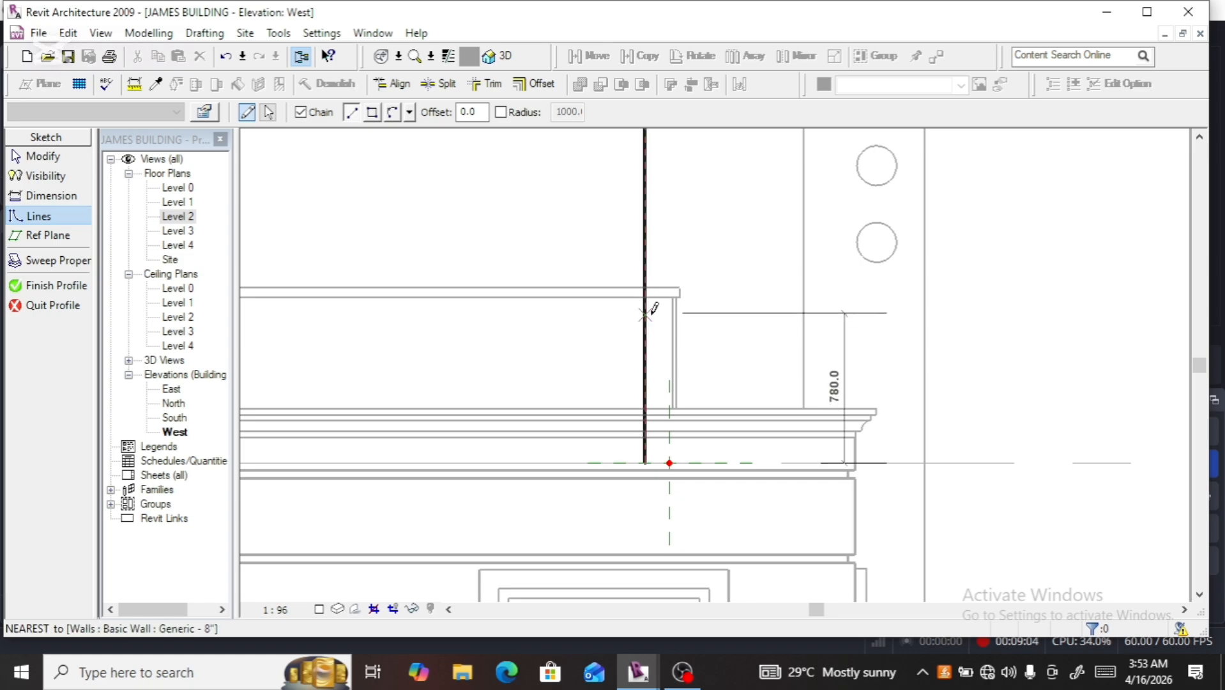
{"action": "left_click", "coordinate": [668, 463]}
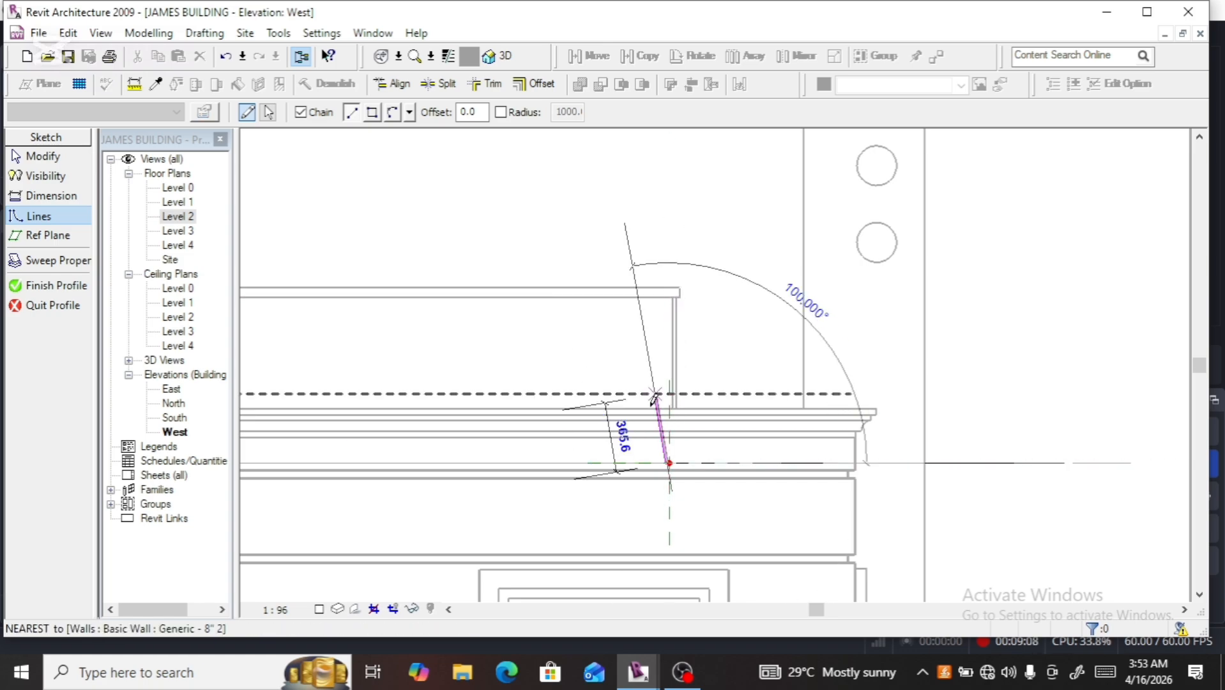
{"action": "scroll", "coordinate": [678, 463], "scroll_direction": "up", "scroll_amount": 1}
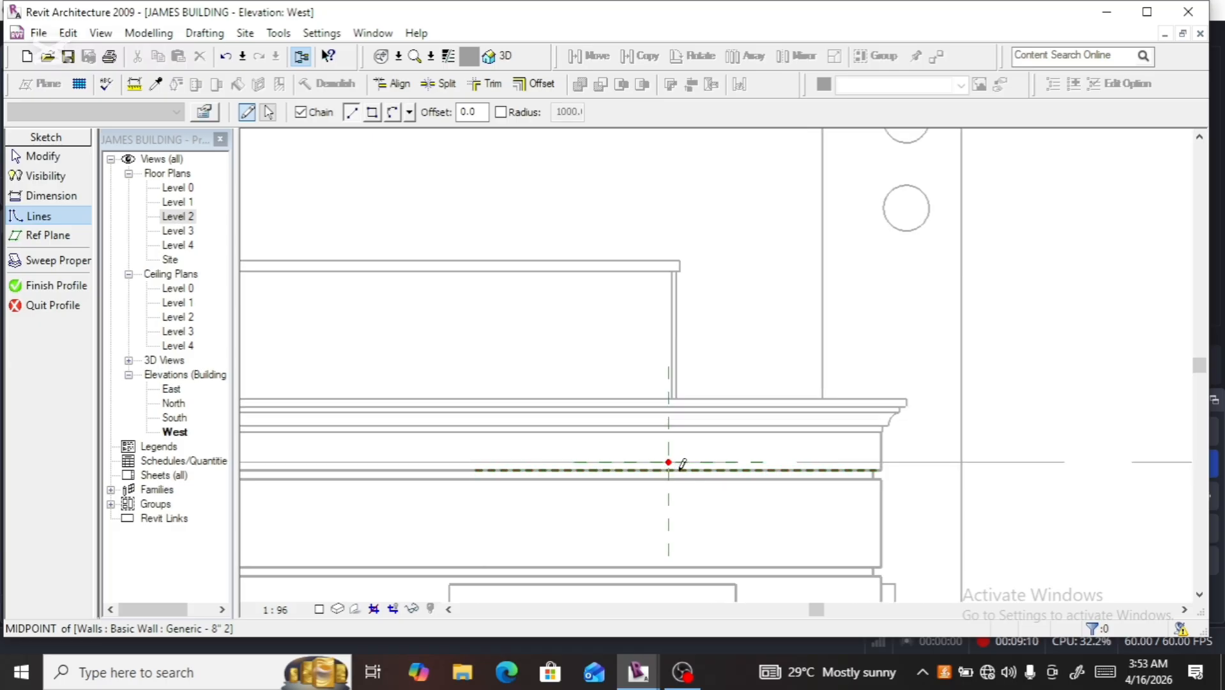
{"action": "scroll", "coordinate": [682, 463], "scroll_direction": "up", "scroll_amount": 2}
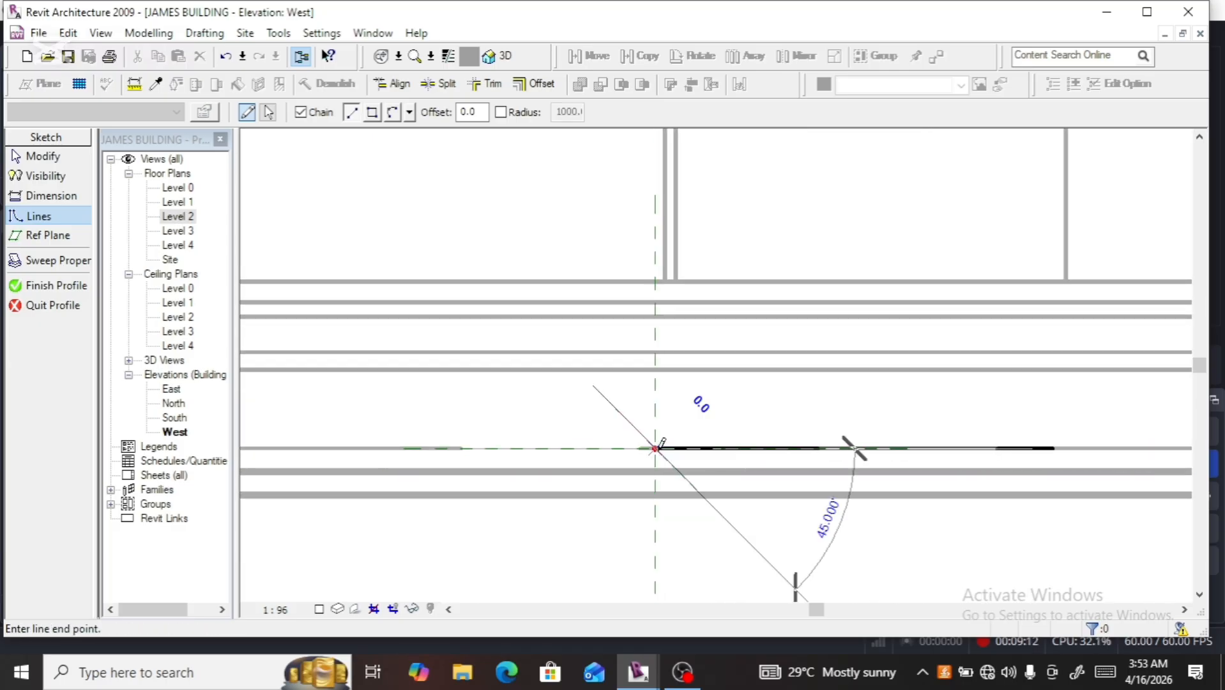
{"action": "scroll", "coordinate": [656, 459], "scroll_direction": "up", "scroll_amount": 3}
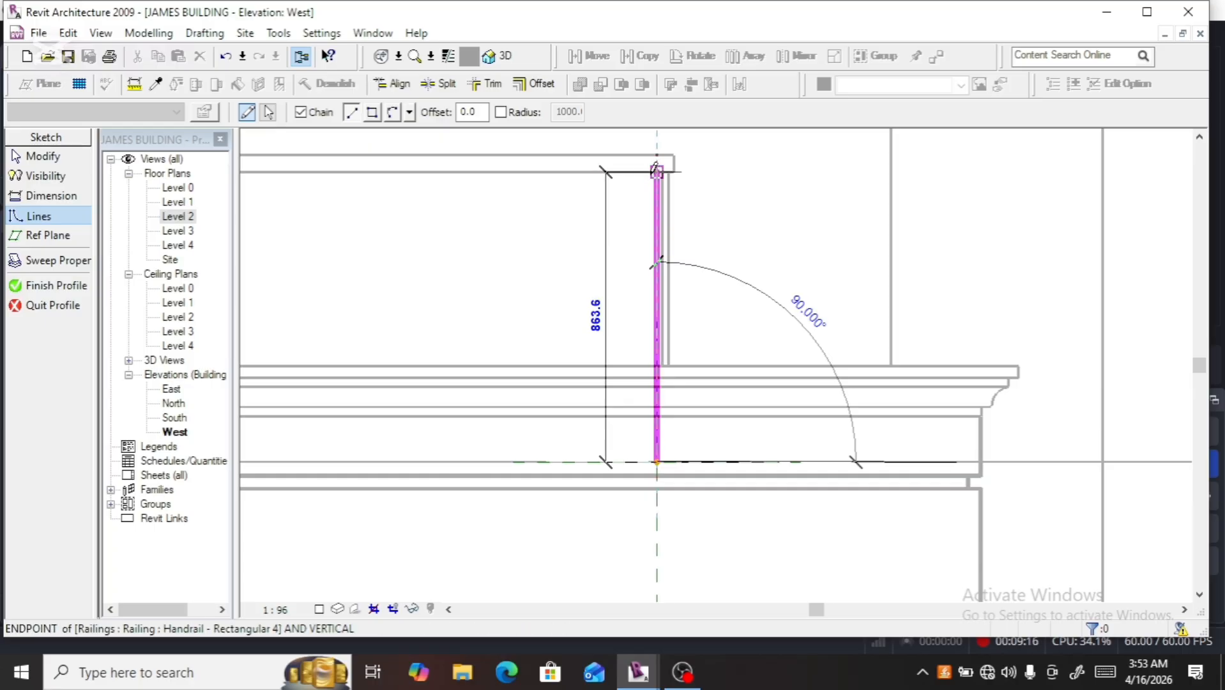
{"action": "scroll", "coordinate": [666, 170], "scroll_direction": "up", "scroll_amount": 3}
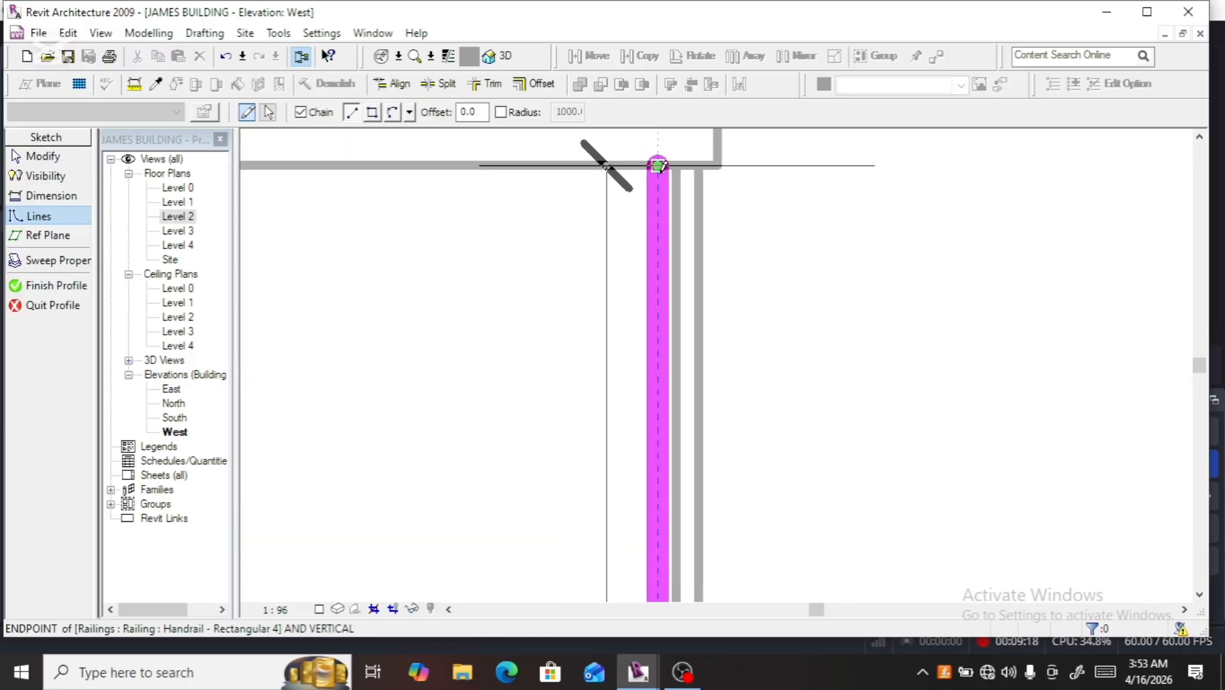
{"action": "scroll", "coordinate": [662, 158], "scroll_direction": "down", "scroll_amount": 2}
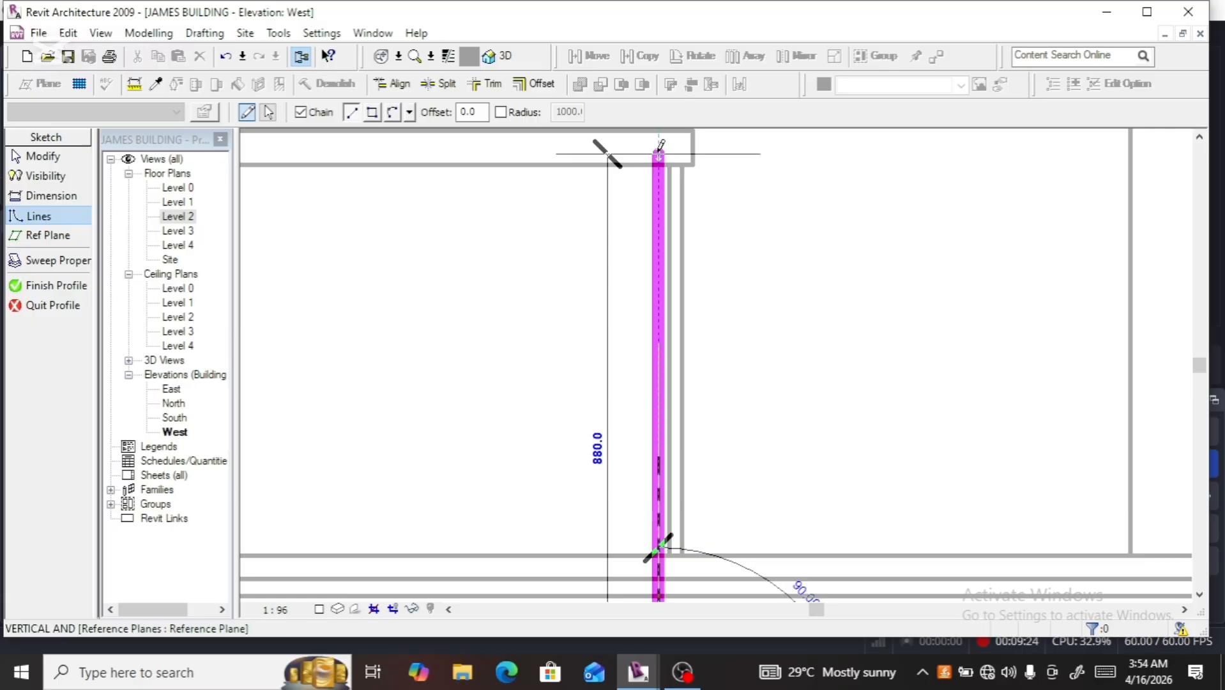
{"action": "left_click", "coordinate": [661, 149]}
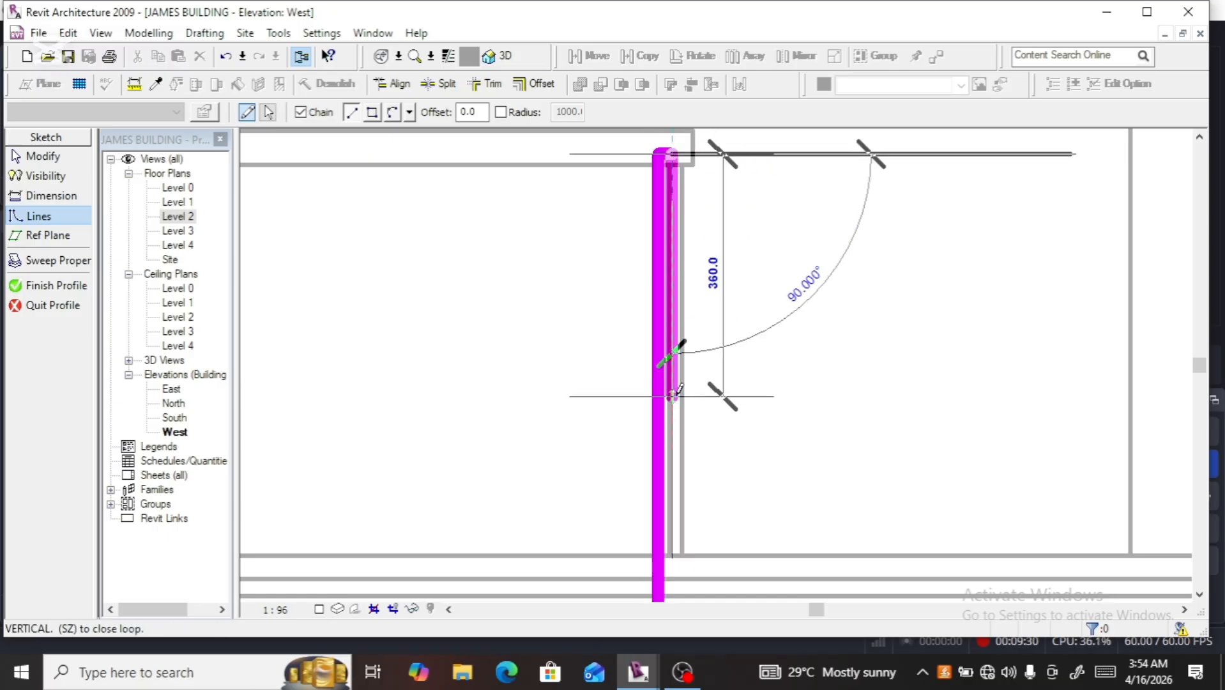
Complete the profile as a thin closed rectangle about 20 mm wide, running down to Level 2 and back to its start point
{"action": "scroll", "coordinate": [674, 570], "scroll_direction": "down", "scroll_amount": 3}
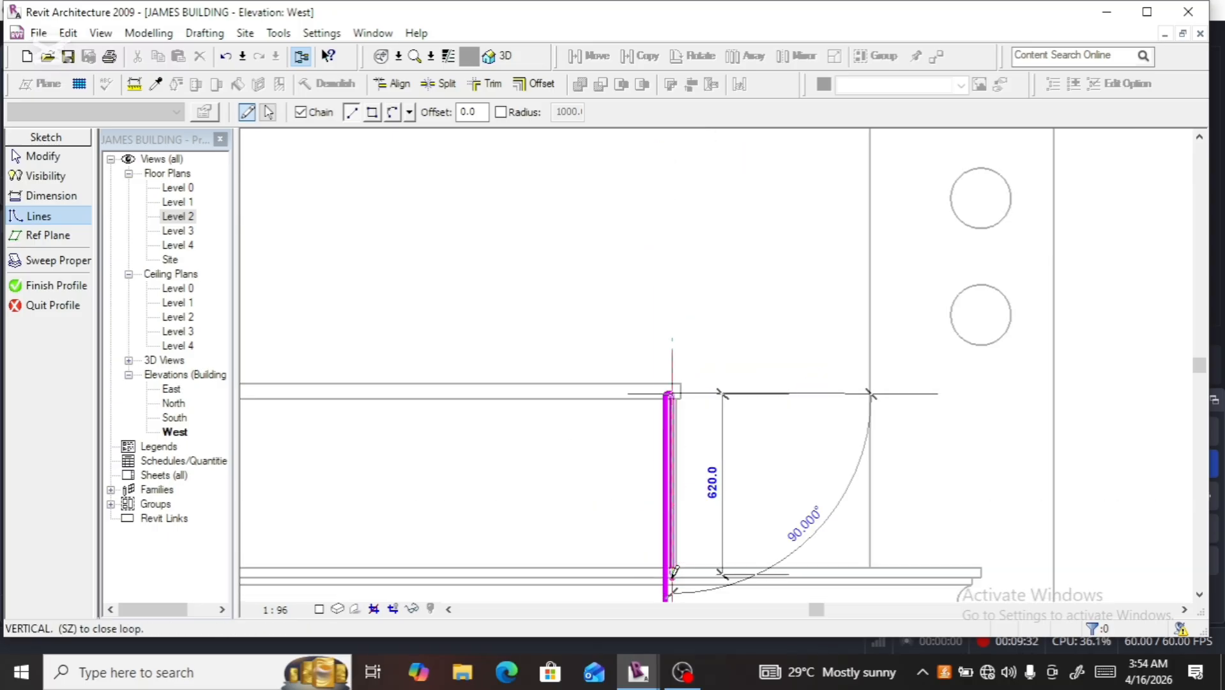
{"action": "scroll", "coordinate": [673, 570], "scroll_direction": "down", "scroll_amount": 3}
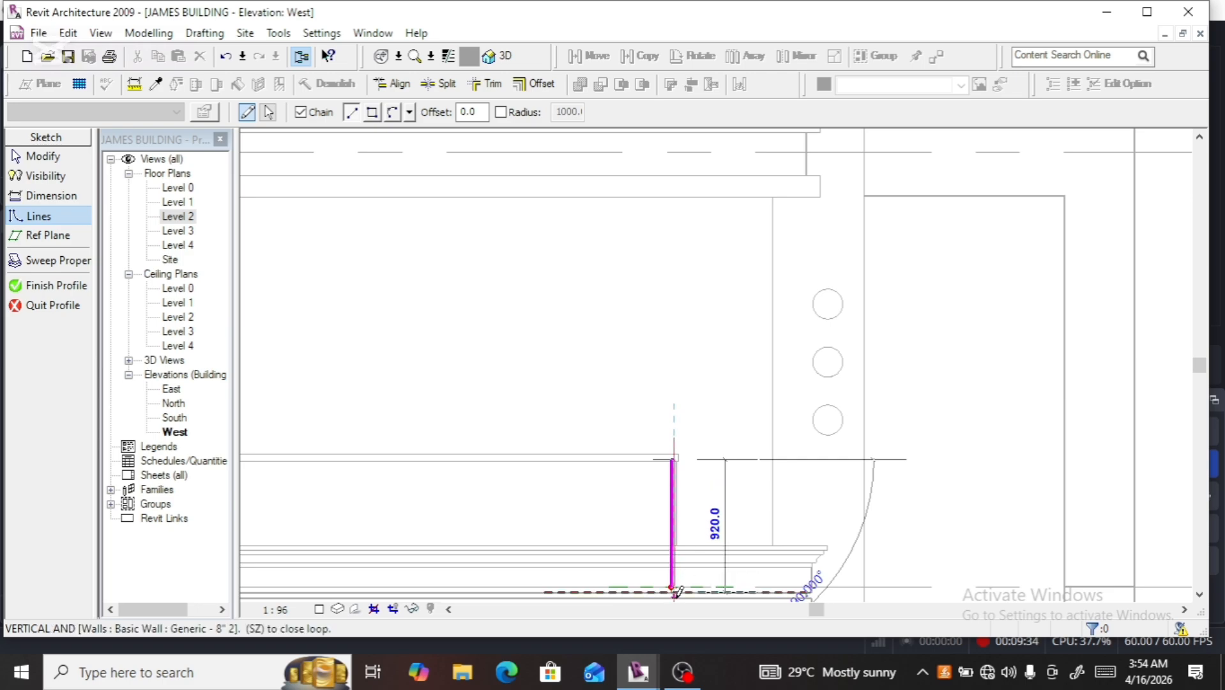
{"action": "scroll", "coordinate": [675, 594], "scroll_direction": "up", "scroll_amount": 4}
{"action": "scroll", "coordinate": [675, 593], "scroll_direction": "up", "scroll_amount": 5}
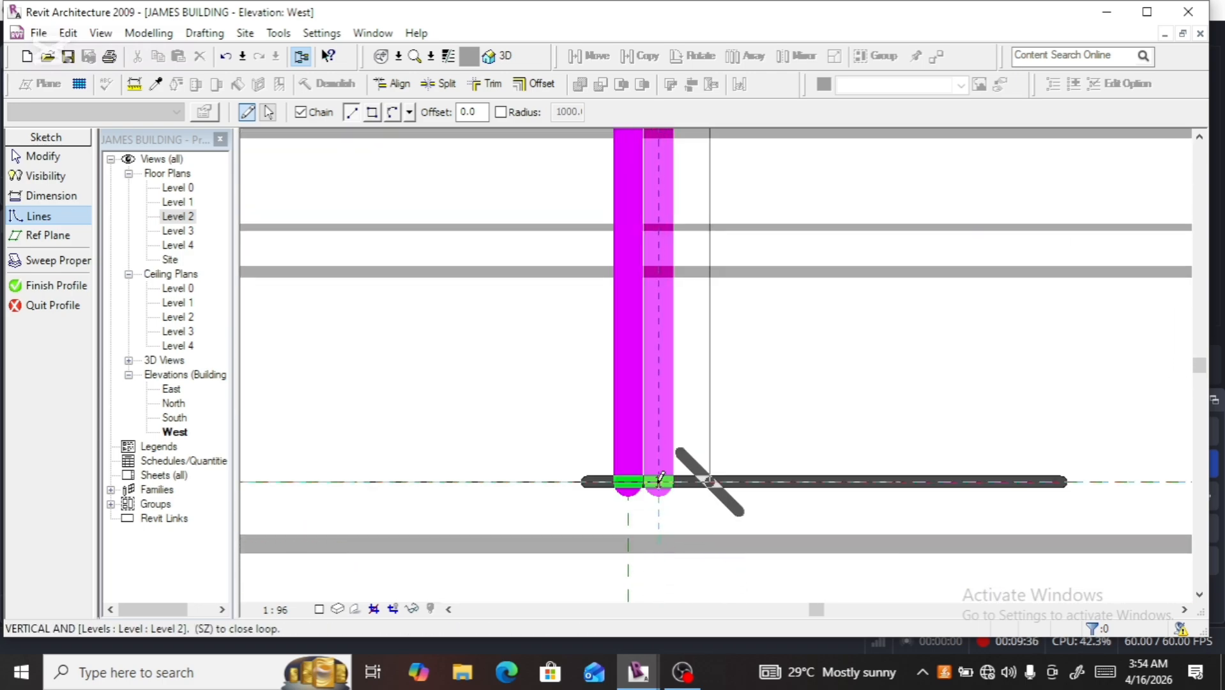
{"action": "left_click", "coordinate": [661, 479]}
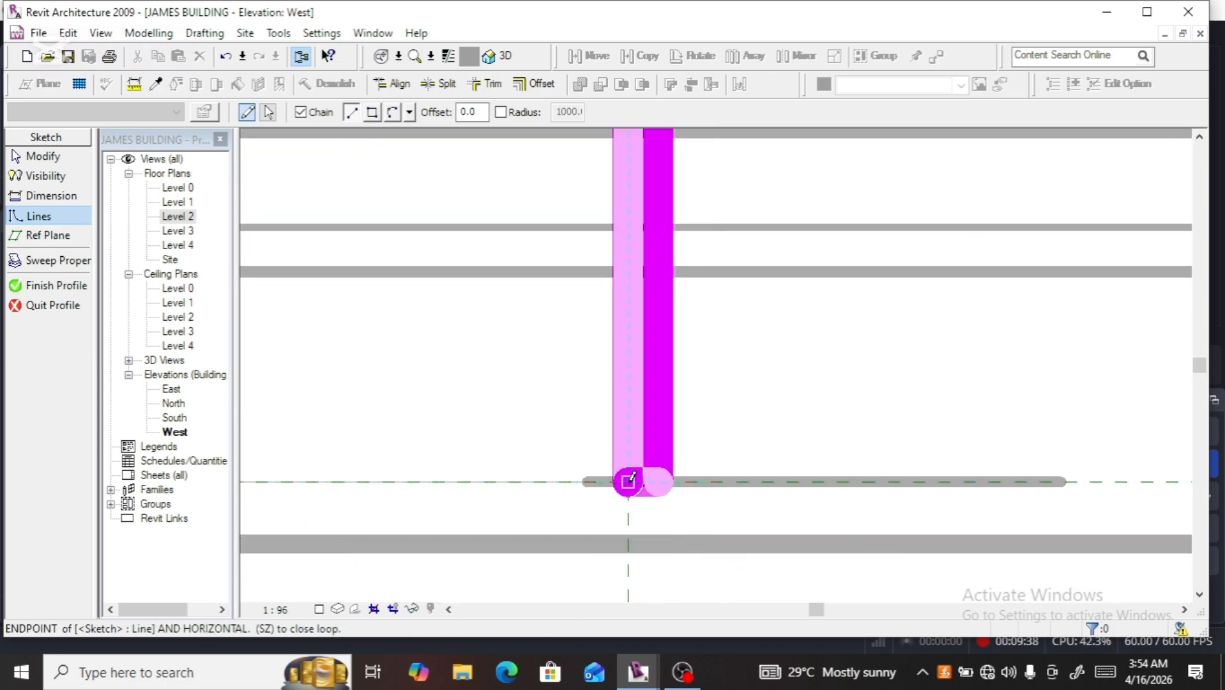
{"action": "left_click", "coordinate": [630, 479]}
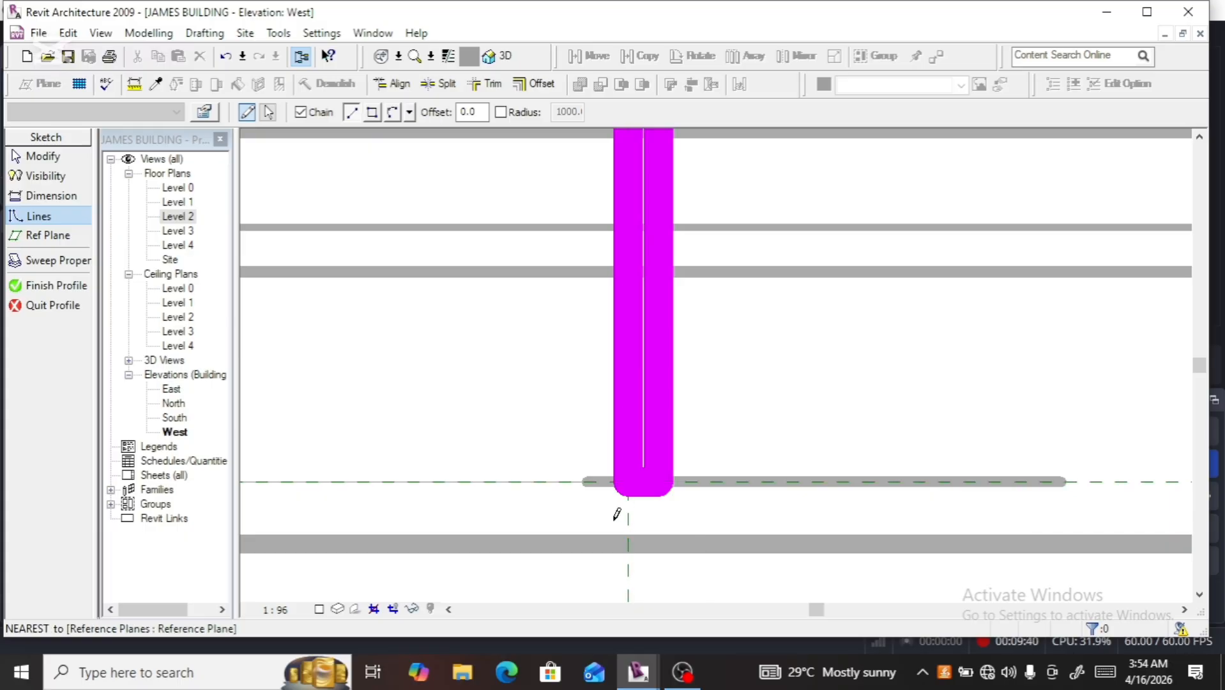
{"action": "key", "text": "Escape"}
{"action": "key", "text": "Escape"}
Select the profile's two long vertical lines together and nudge them slightly towards the outer side of the railing
{"action": "left_click", "coordinate": [663, 405]}
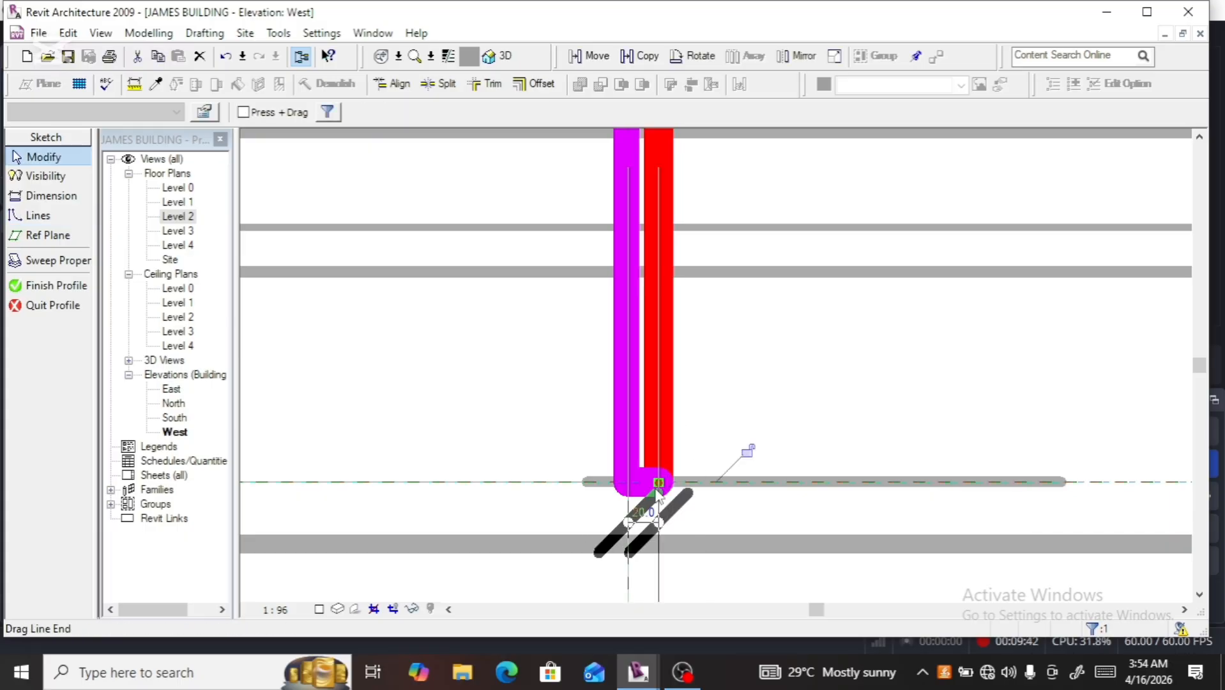
{"action": "scroll", "coordinate": [645, 524], "scroll_direction": "up", "scroll_amount": 3}
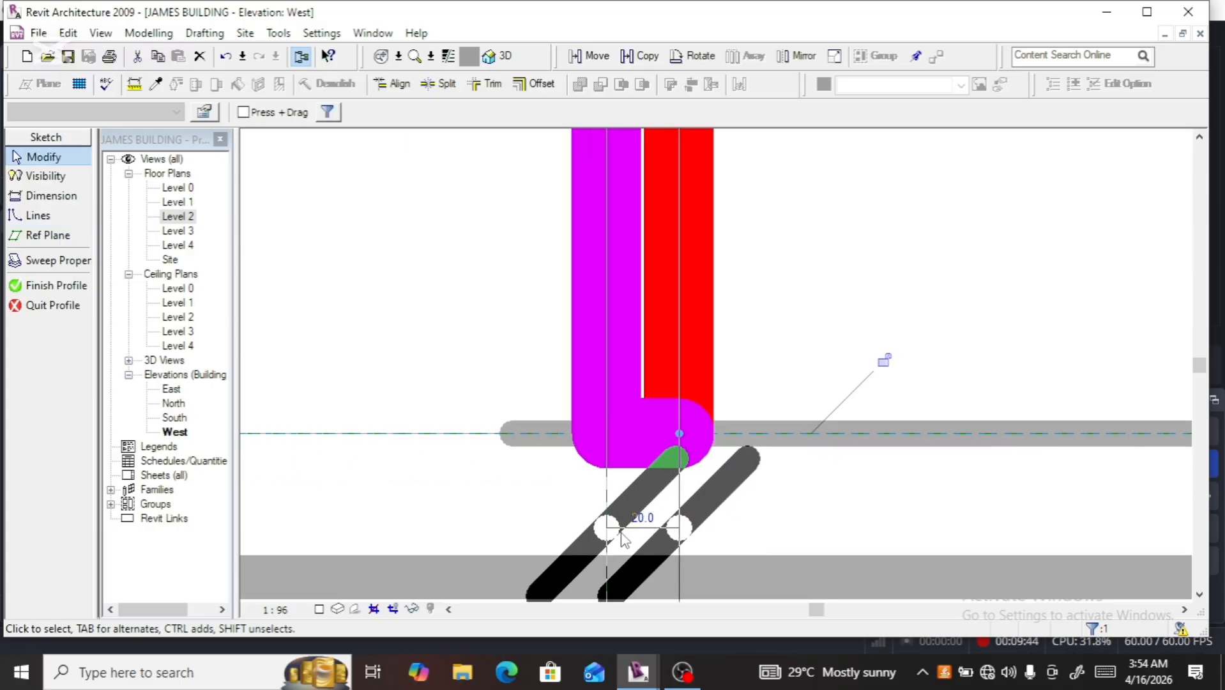
{"action": "scroll", "coordinate": [622, 530], "scroll_direction": "down", "scroll_amount": 4}
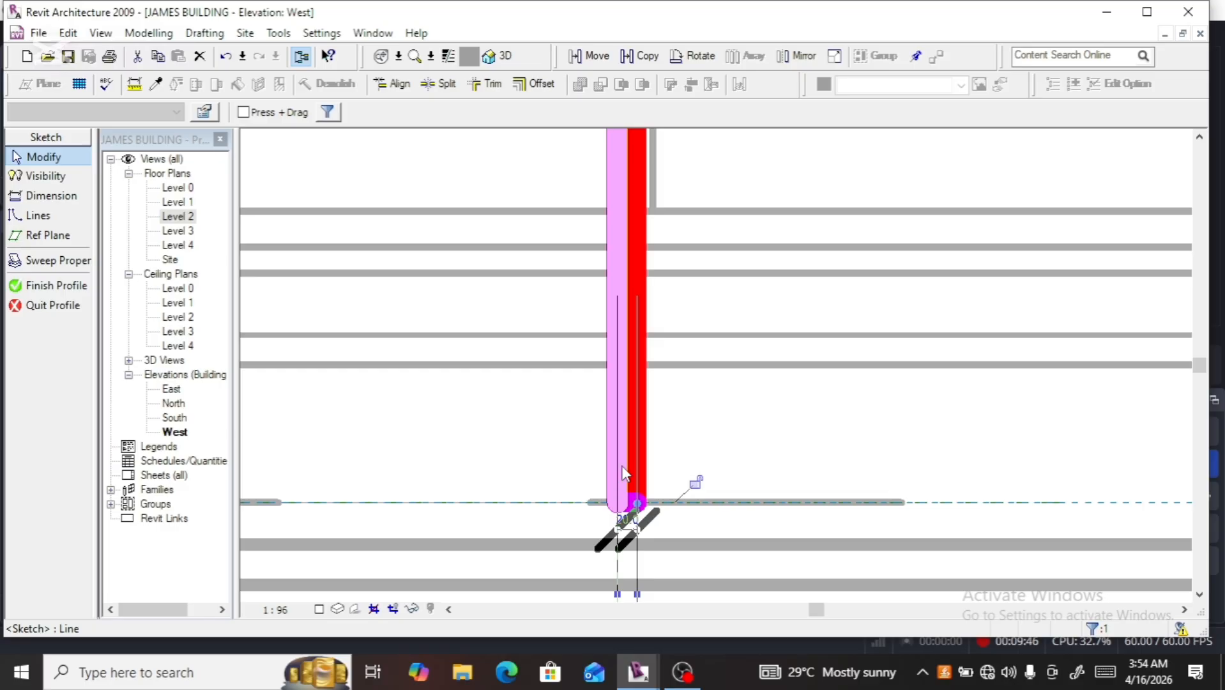
{"action": "left_click", "coordinate": [623, 469]}
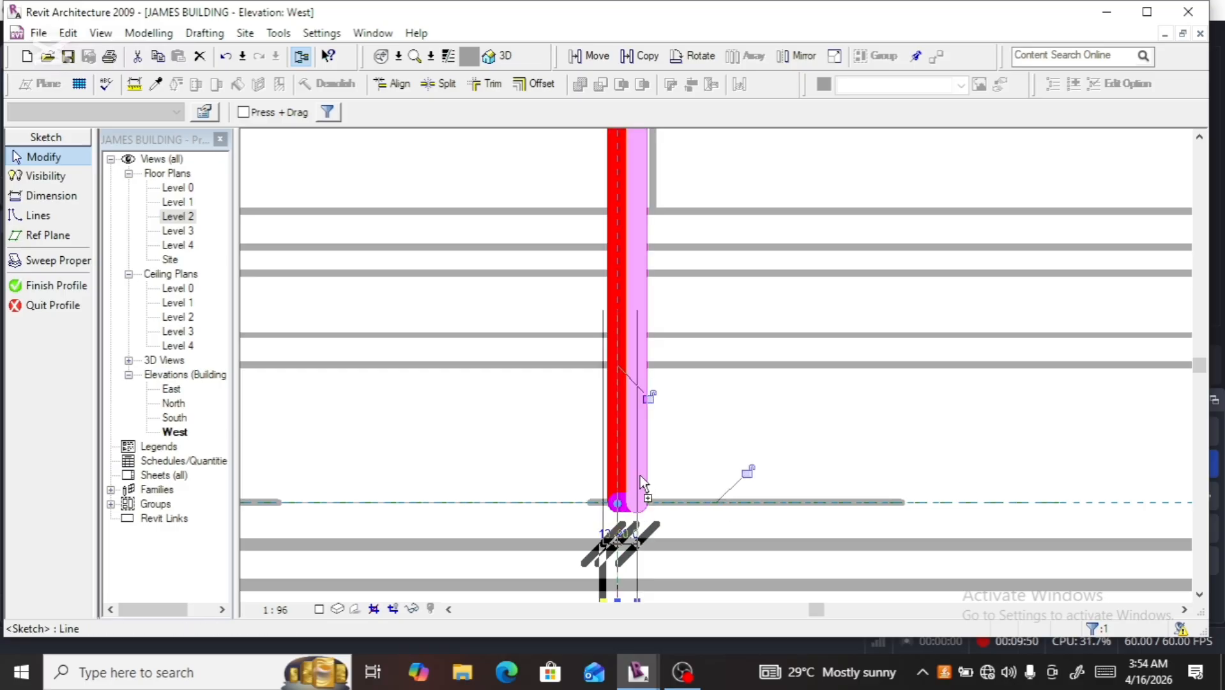
{"action": "left_click", "coordinate": [640, 475], "text": "ctrl"}
{"action": "key", "text": "Right"}
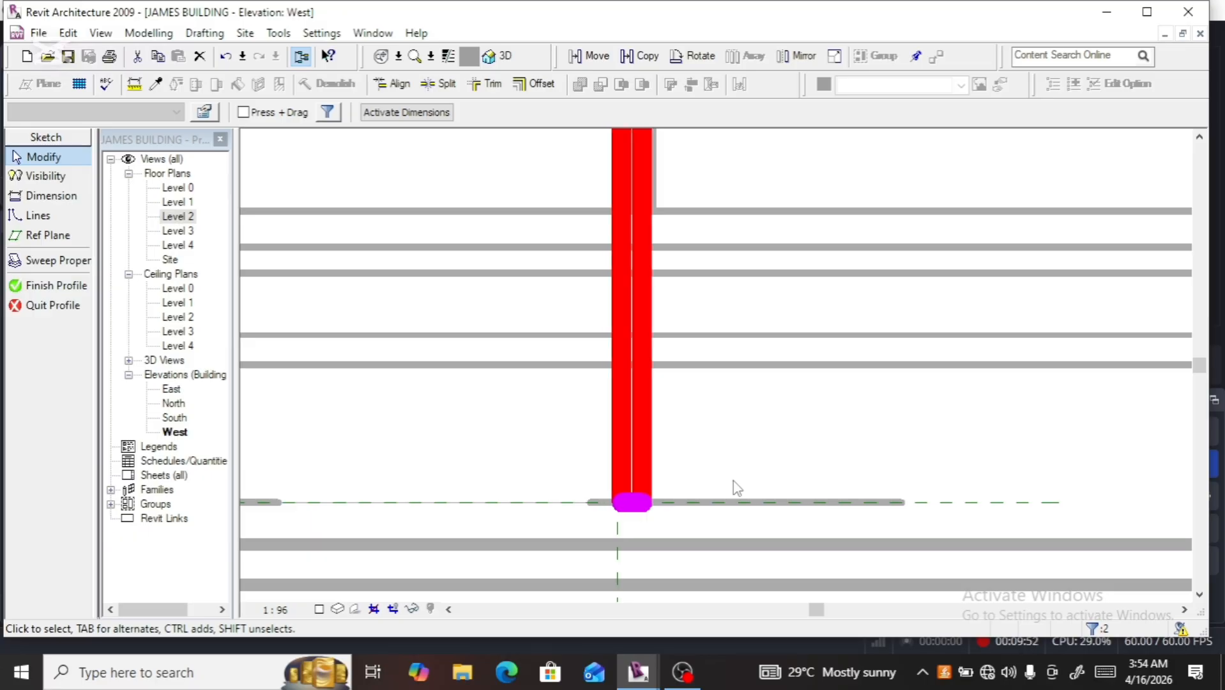
Finish the profile sketch, the sweep and the in-place family
{"action": "scroll", "coordinate": [733, 481], "scroll_direction": "down", "scroll_amount": 3}
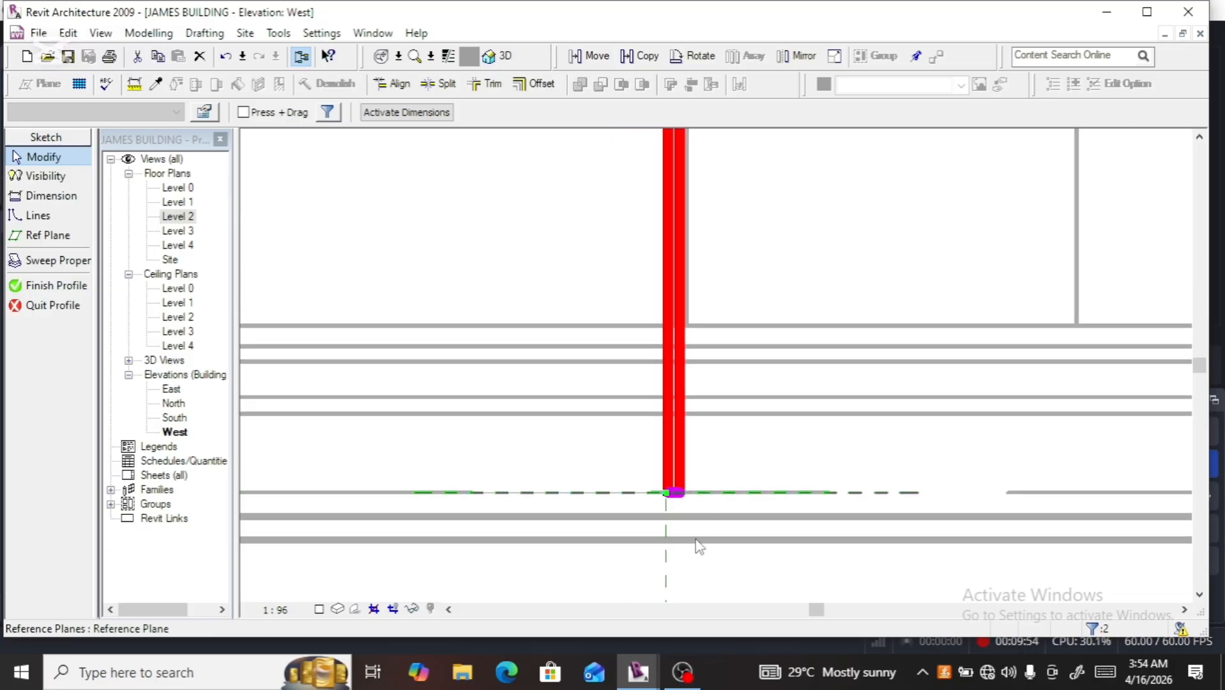
{"action": "scroll", "coordinate": [695, 551], "scroll_direction": "down", "scroll_amount": 2}
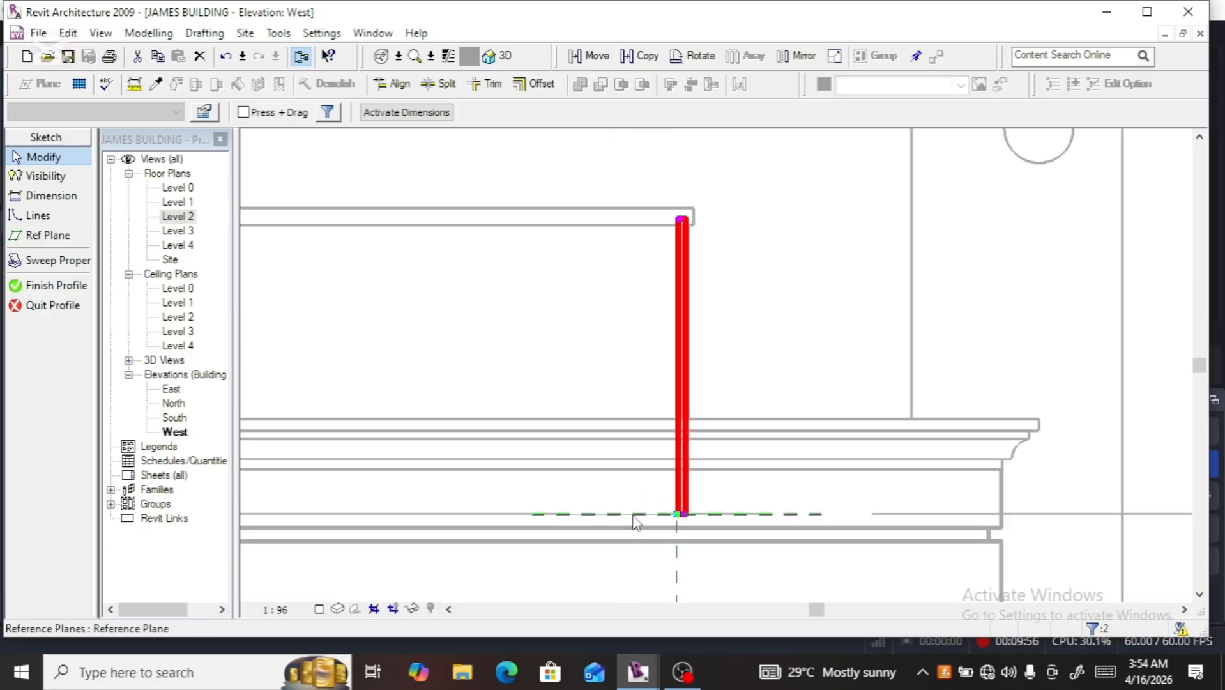
{"action": "left_click", "coordinate": [55, 286]}
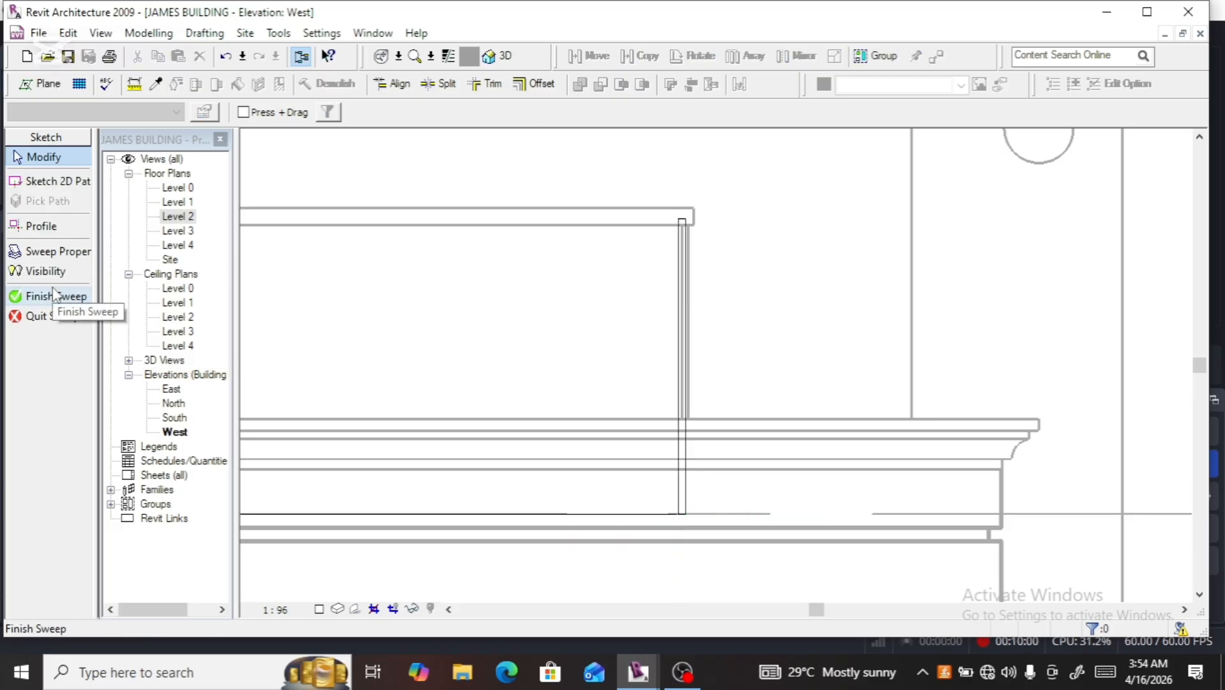
{"action": "left_click", "coordinate": [55, 296]}
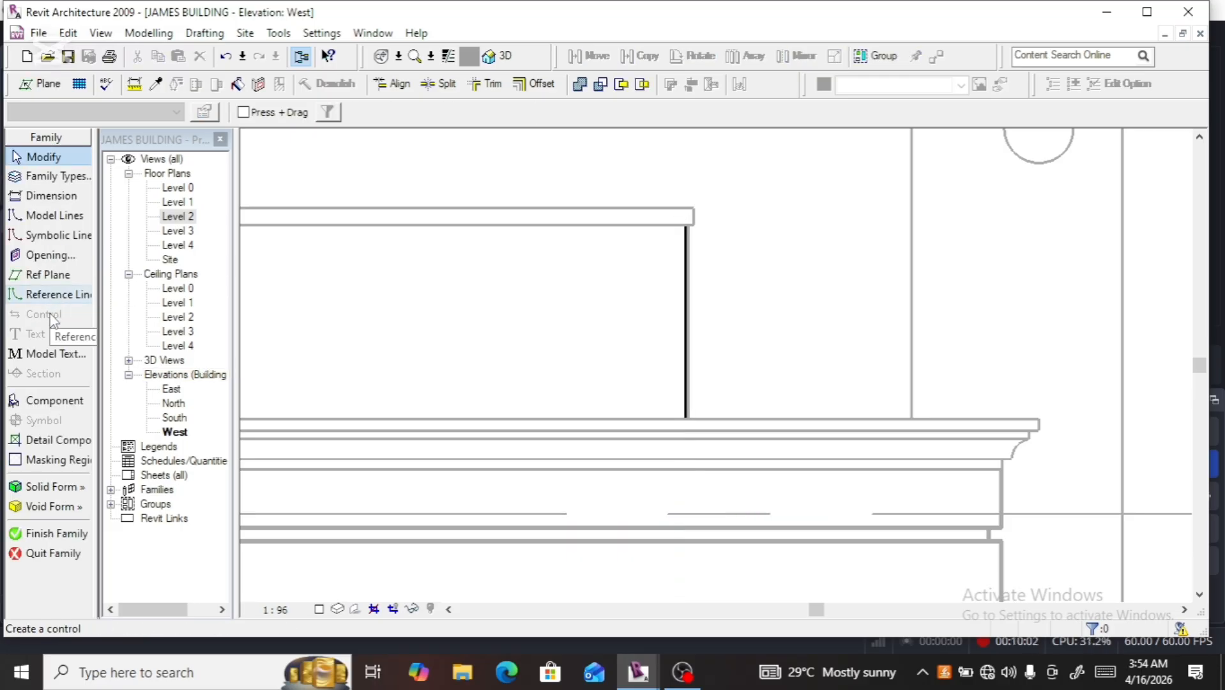
{"action": "left_click", "coordinate": [57, 533]}
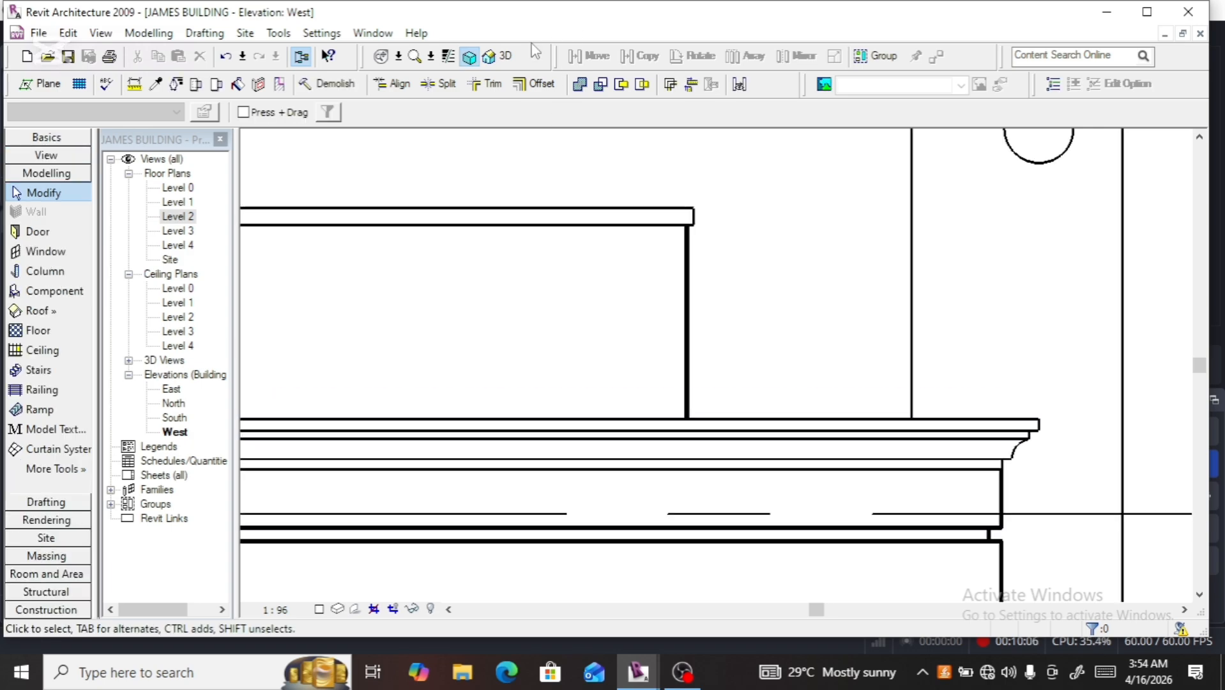
Examine the swept panel along the terrace railing in the 3D view, selecting it to check its extent around the corner
{"action": "left_click", "coordinate": [508, 54]}
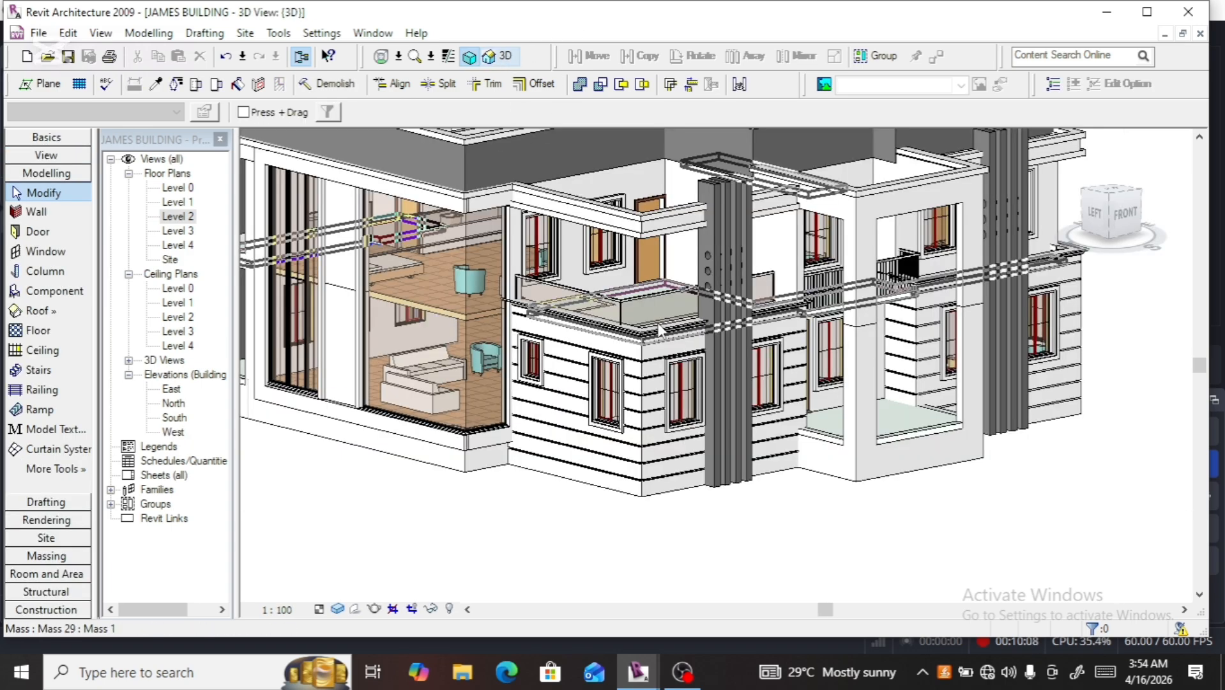
{"action": "scroll", "coordinate": [660, 329], "scroll_direction": "up", "scroll_amount": 4}
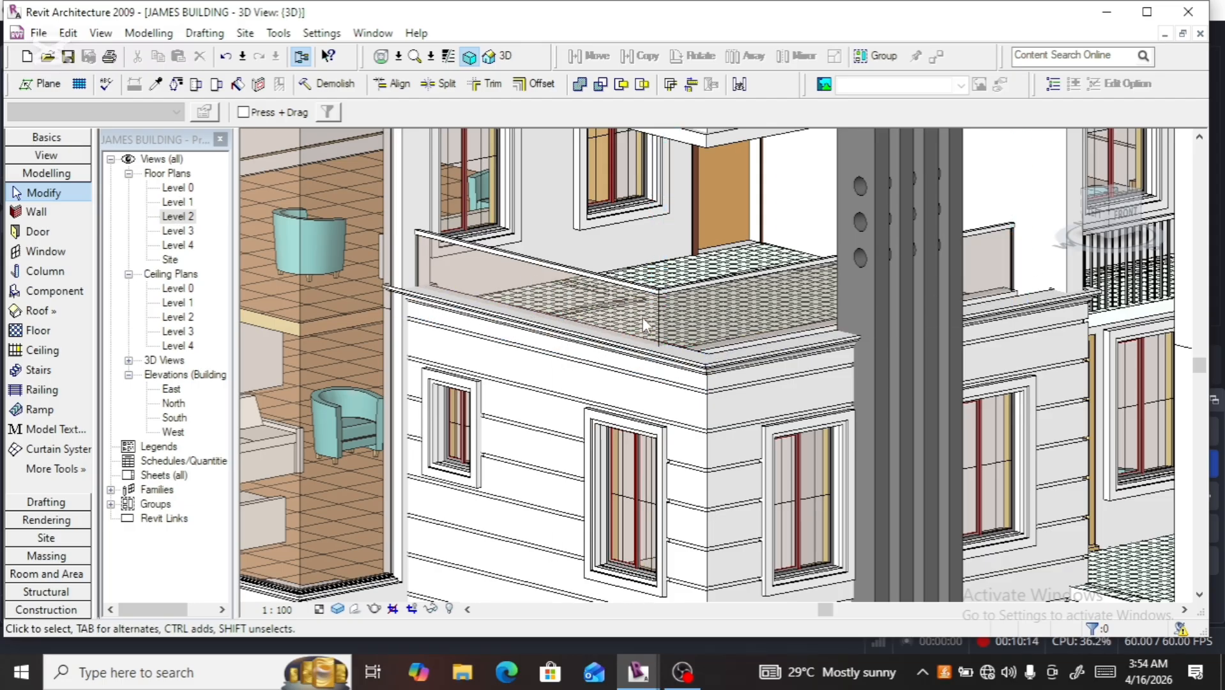
{"action": "scroll", "coordinate": [599, 311], "scroll_direction": "up", "scroll_amount": 4}
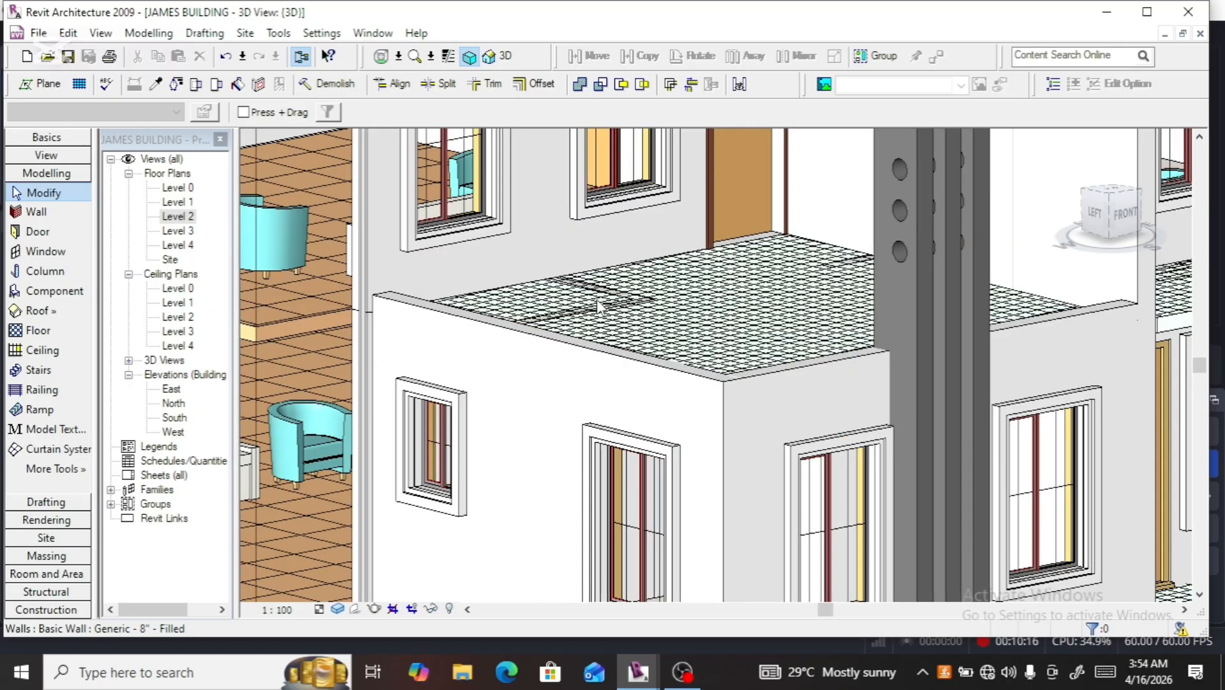
{"action": "left_click", "coordinate": [651, 343]}
{"action": "scroll", "coordinate": [650, 343], "scroll_direction": "down", "scroll_amount": 2}
{"action": "left_click", "coordinate": [533, 327]}
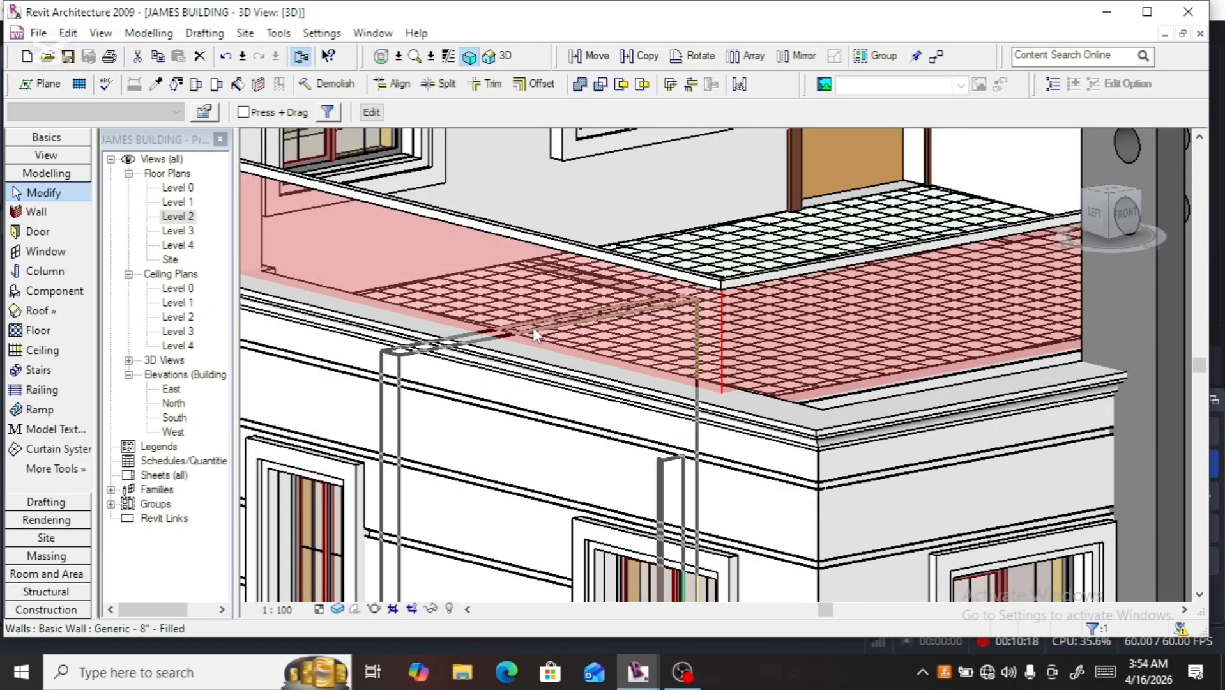
{"action": "scroll", "coordinate": [536, 324], "scroll_direction": "down", "scroll_amount": 5}
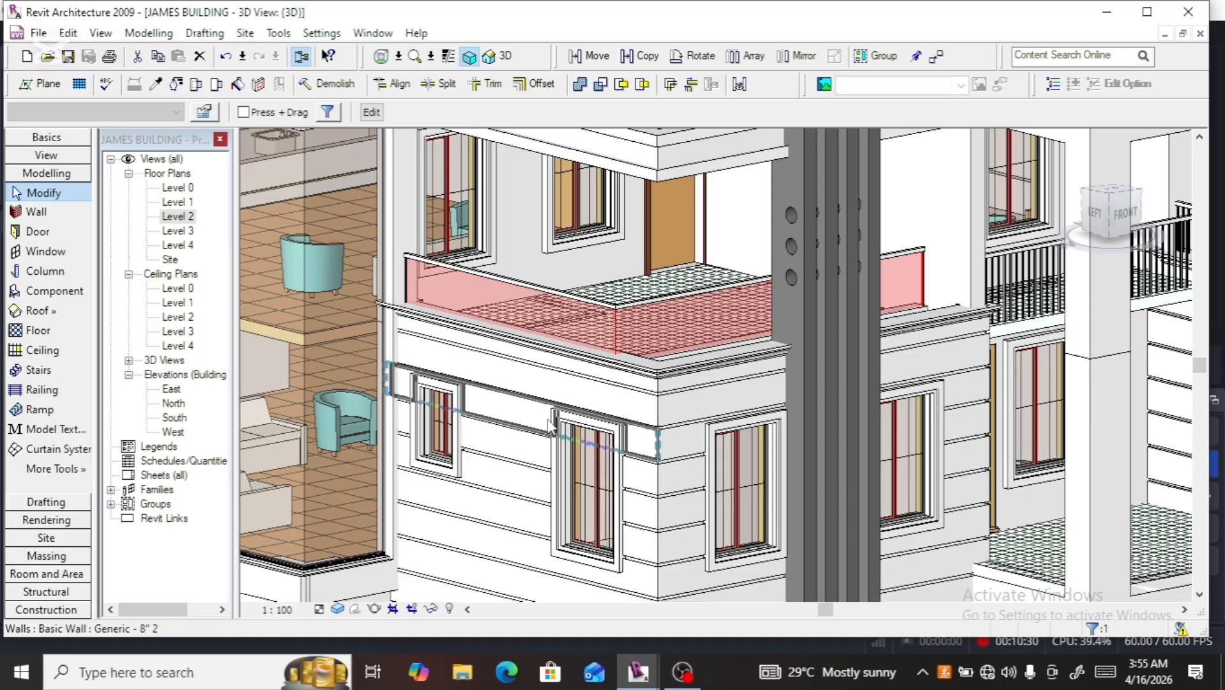
{"action": "scroll", "coordinate": [548, 425], "scroll_direction": "down", "scroll_amount": 2}
{"action": "scroll", "coordinate": [548, 425], "scroll_direction": "down", "scroll_amount": 2}
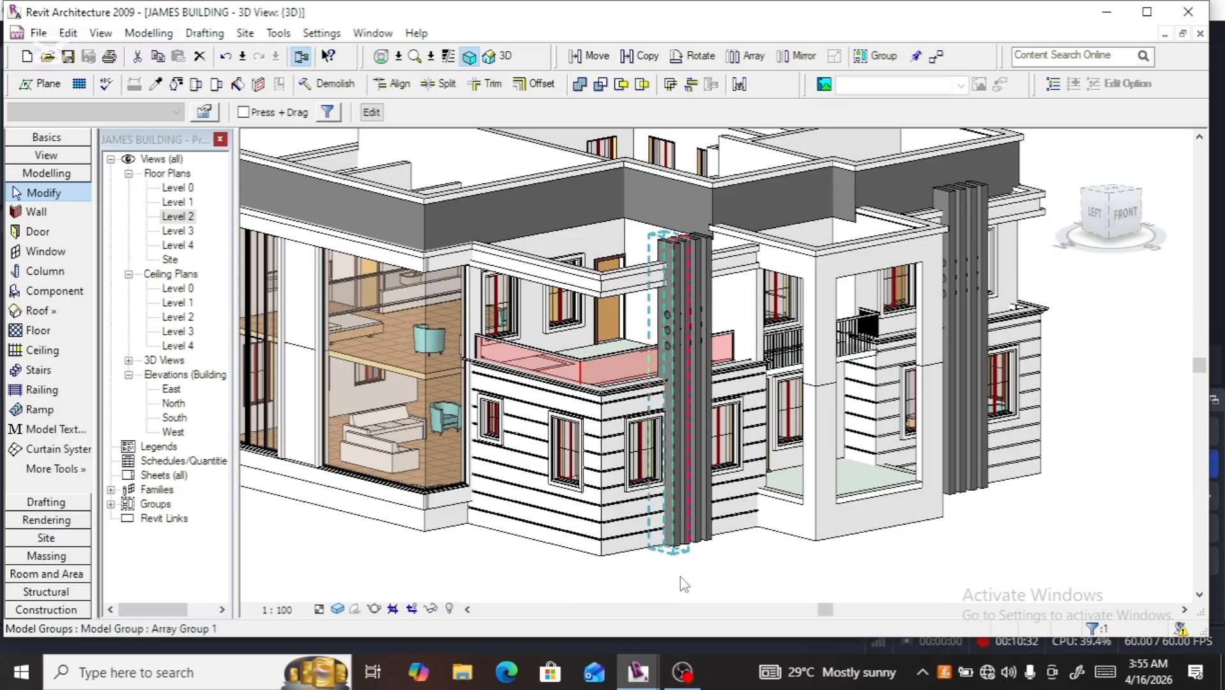
{"action": "left_click", "coordinate": [703, 586]}
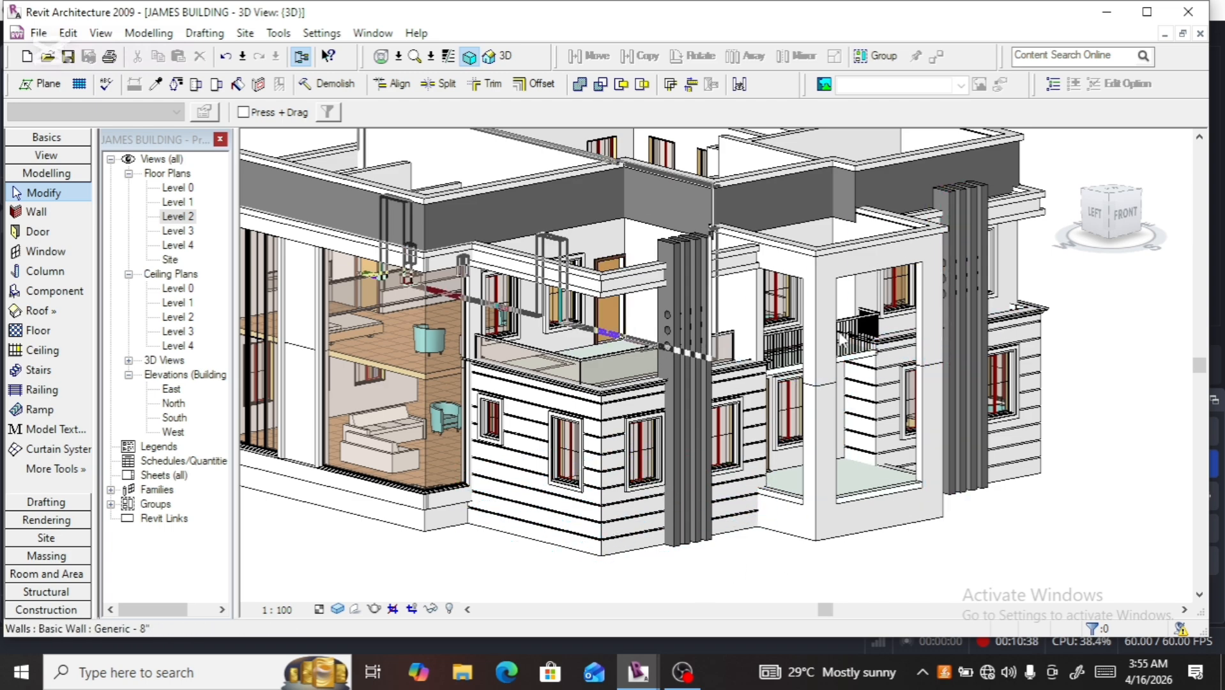
Select the swept terrace panel and open the object styles through the 3D view's visibility and graphics overrides
{"action": "left_click", "coordinate": [587, 371]}
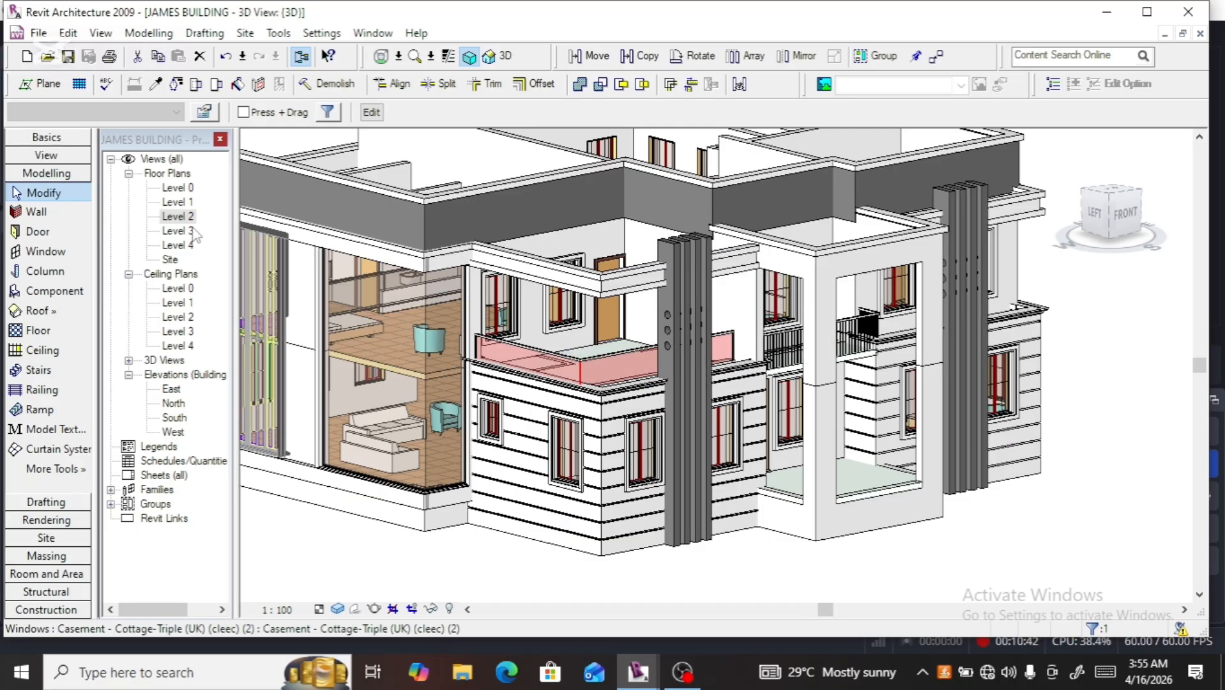
{"action": "right_click", "coordinate": [484, 553]}
{"action": "left_click", "coordinate": [518, 514]}
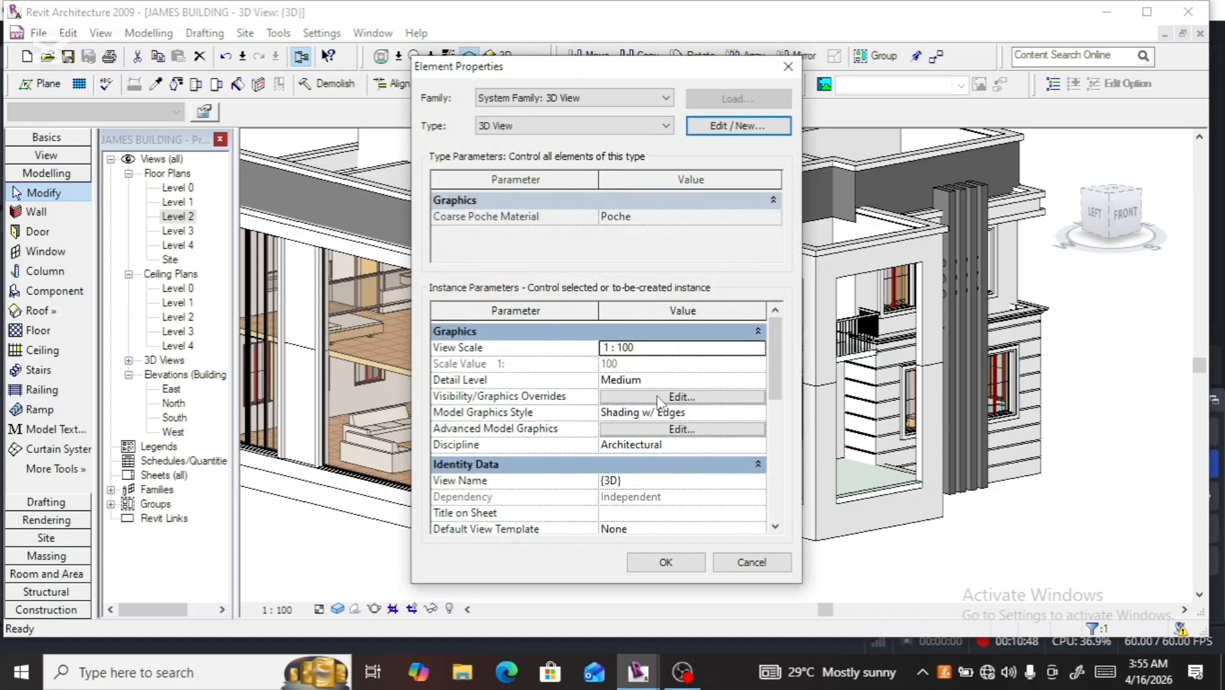
{"action": "left_click", "coordinate": [660, 397]}
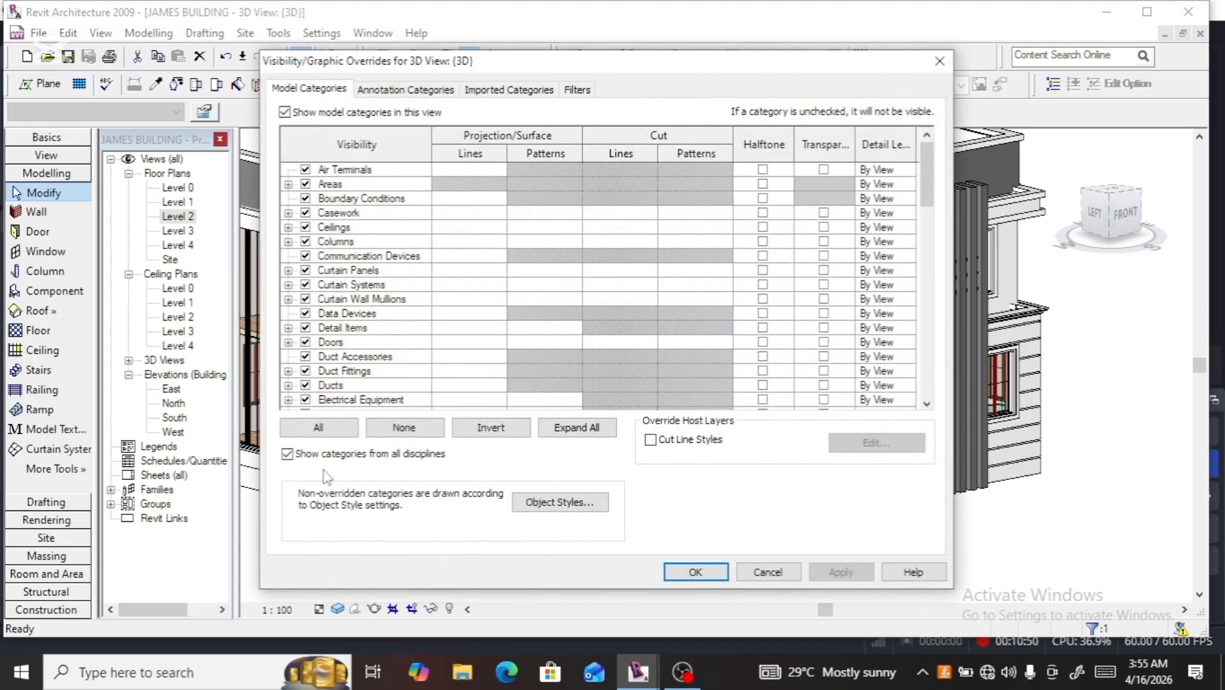
{"action": "left_click", "coordinate": [536, 505]}
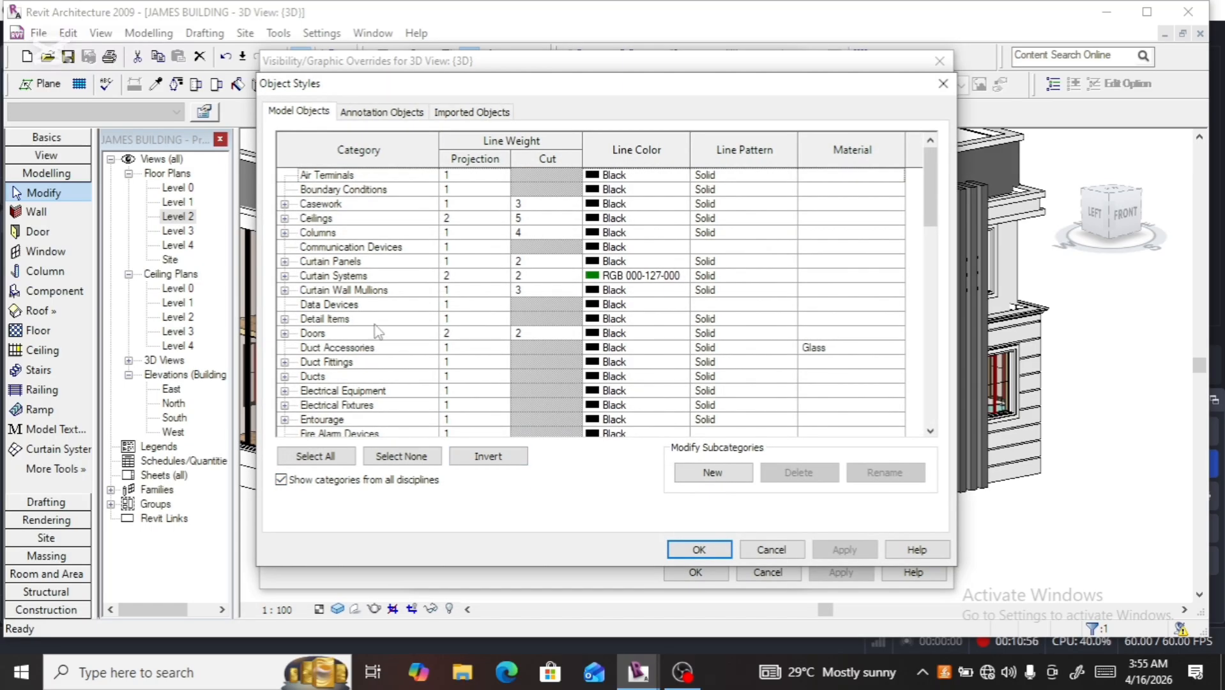
Set the Duct Accessories category's material to Fabric - Beige, using its render appearance for shading, and apply the change to the model
{"action": "left_click", "coordinate": [434, 350]}
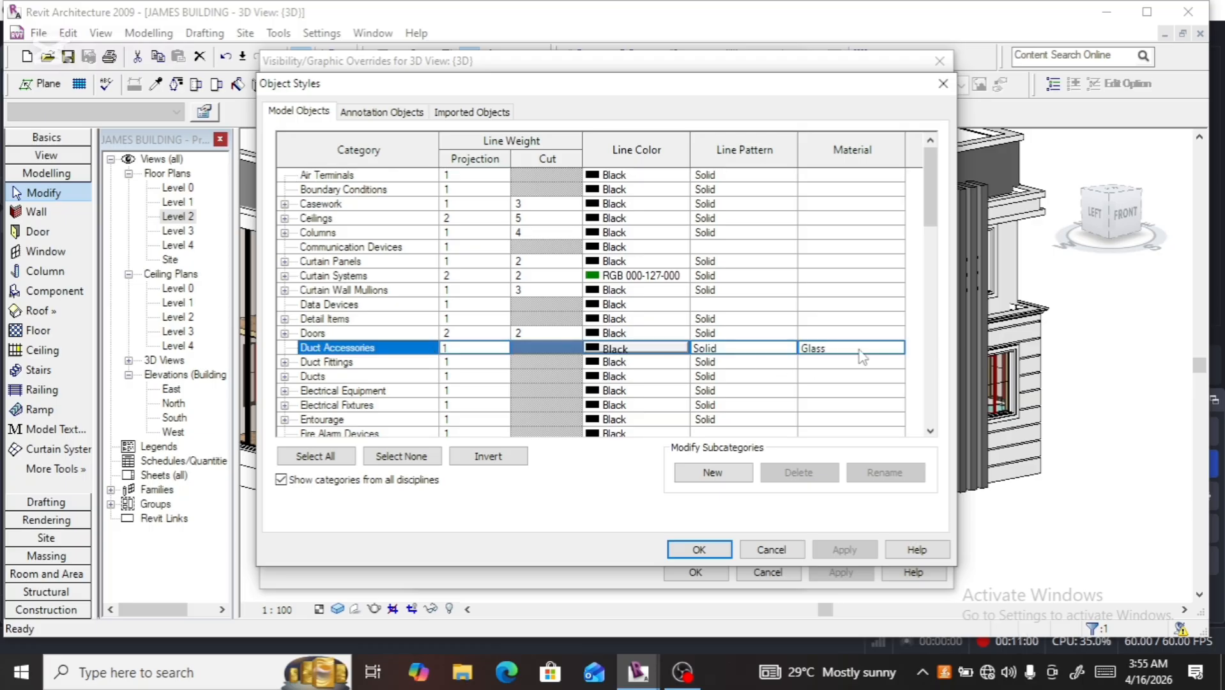
{"action": "left_click", "coordinate": [896, 351]}
{"action": "left_click", "coordinate": [896, 350]}
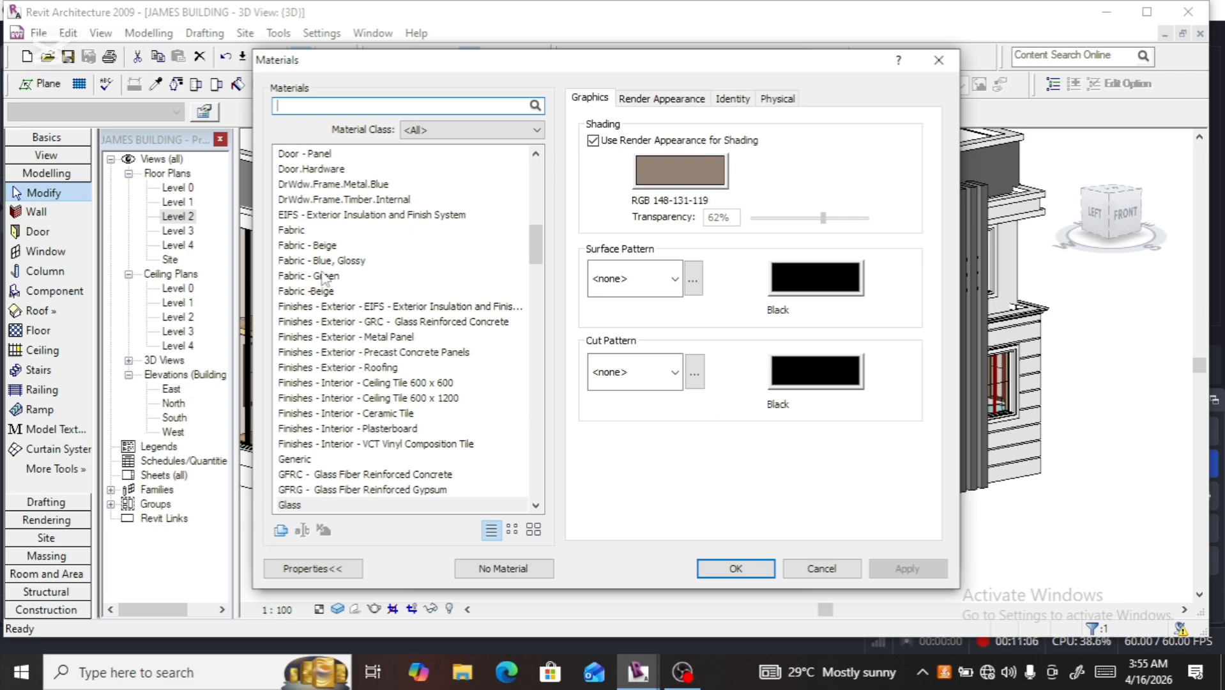
{"action": "left_click", "coordinate": [327, 247]}
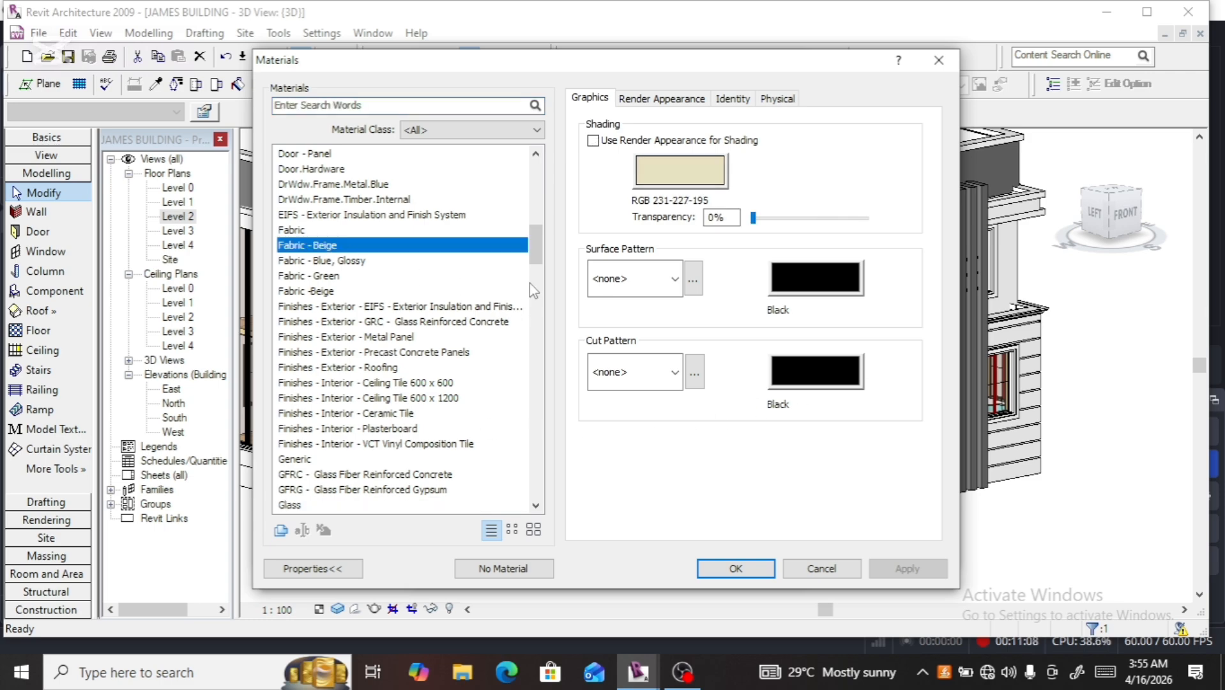
{"action": "left_click", "coordinate": [598, 141]}
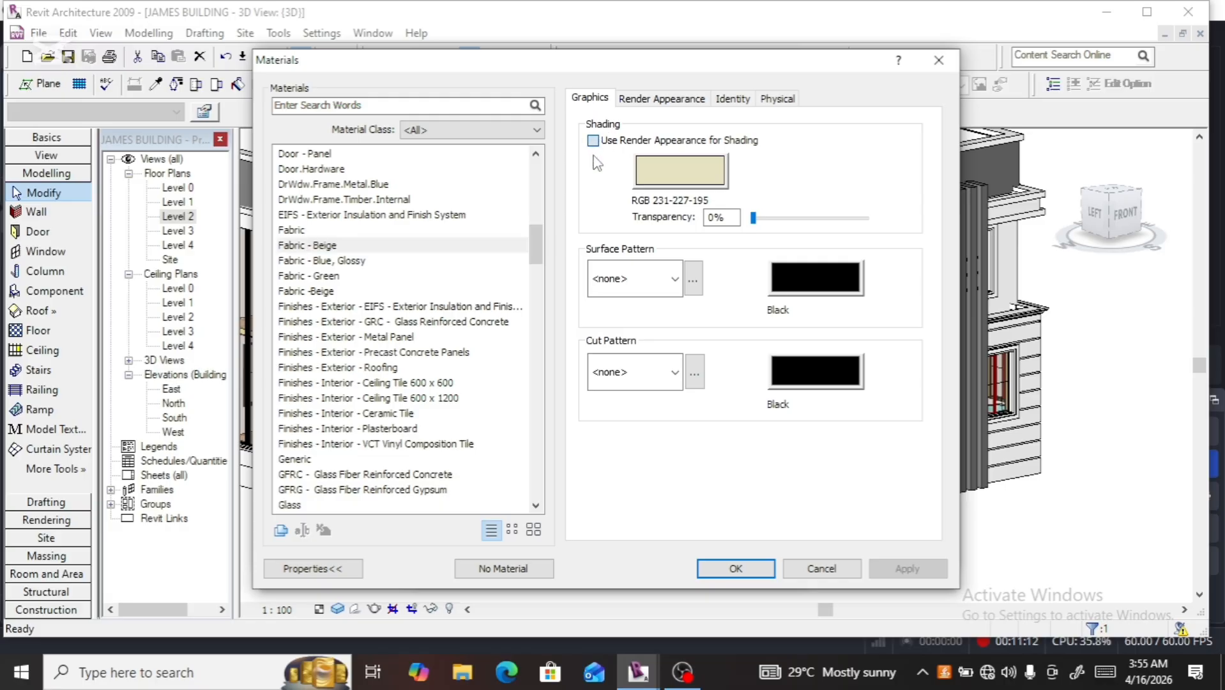
{"action": "left_click", "coordinate": [592, 141]}
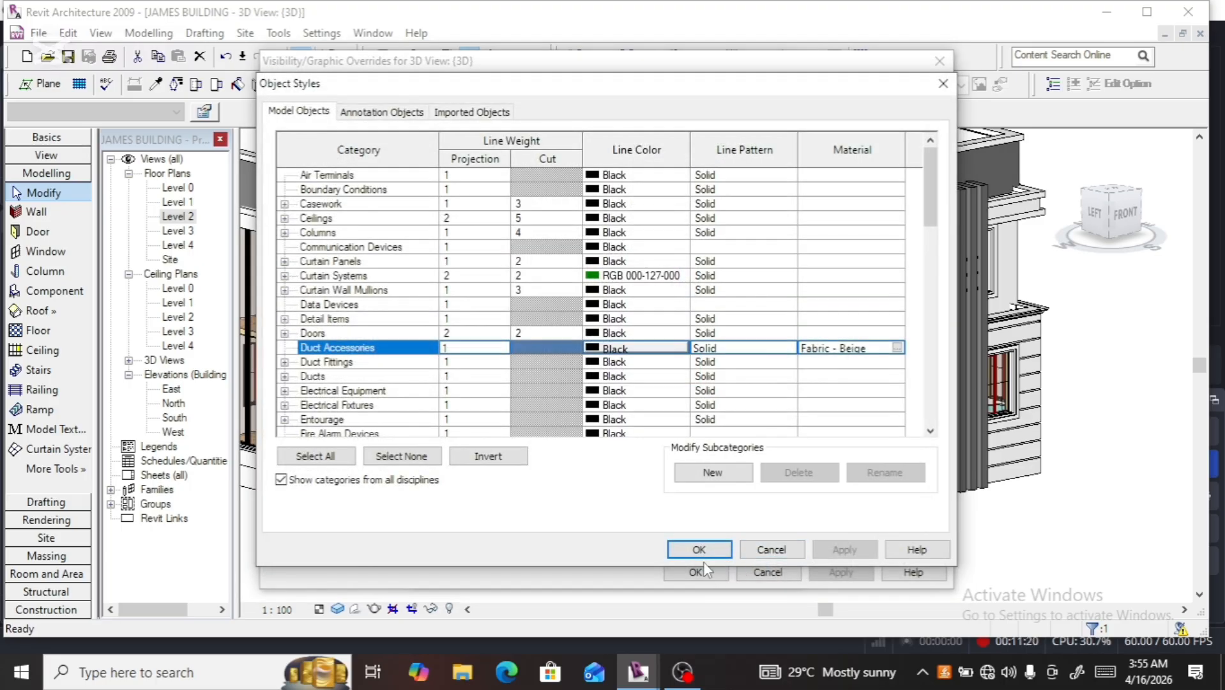
{"action": "left_click", "coordinate": [699, 551]}
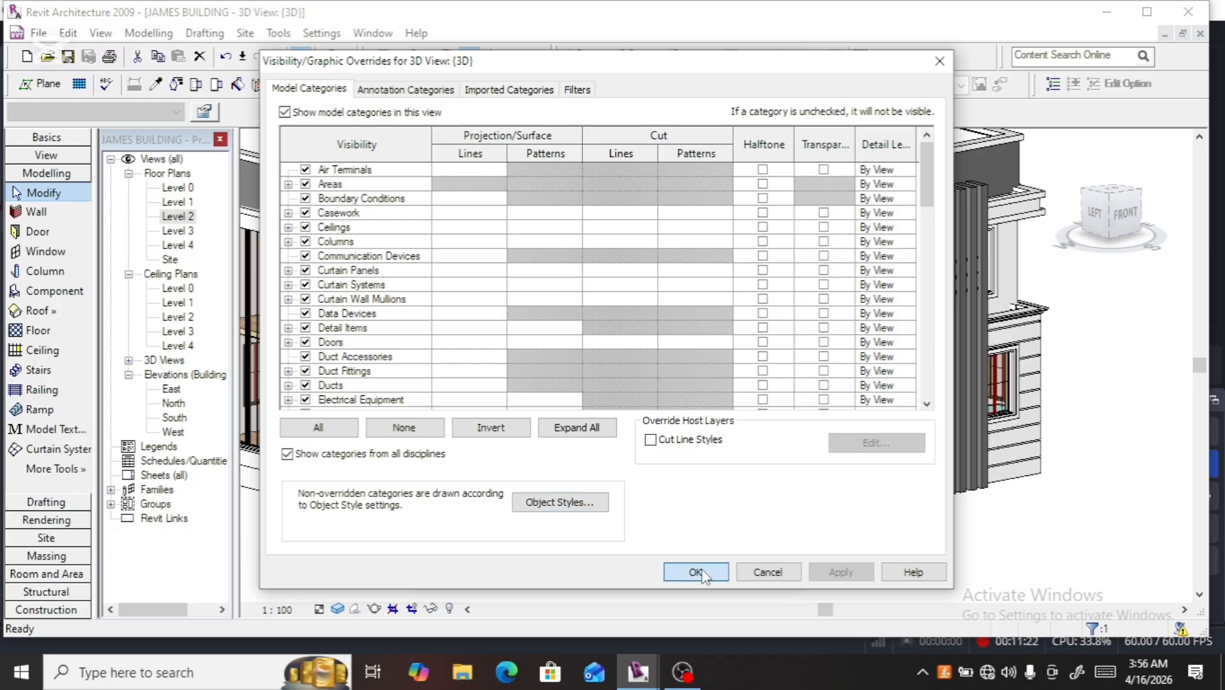
{"action": "left_click", "coordinate": [696, 572]}
{"action": "left_click", "coordinate": [676, 562]}
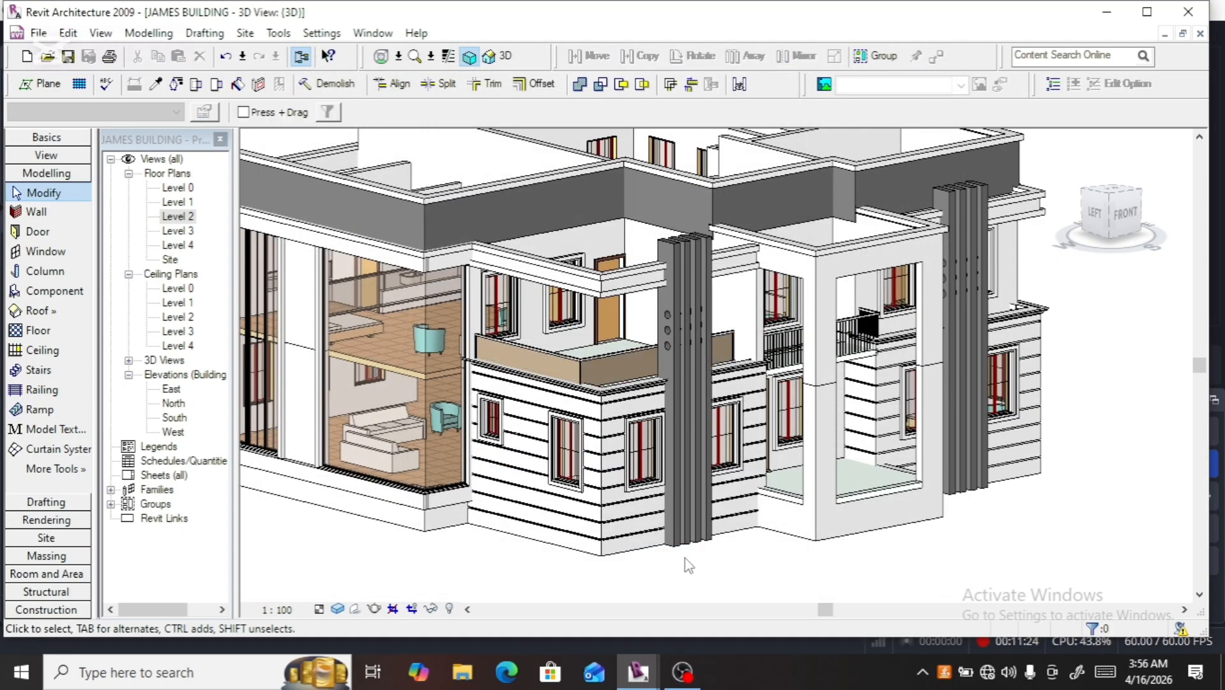
Inspect the beige panel and the handrail above it at the terrace corner up close
{"action": "scroll", "coordinate": [566, 369], "scroll_direction": "up", "scroll_amount": 2}
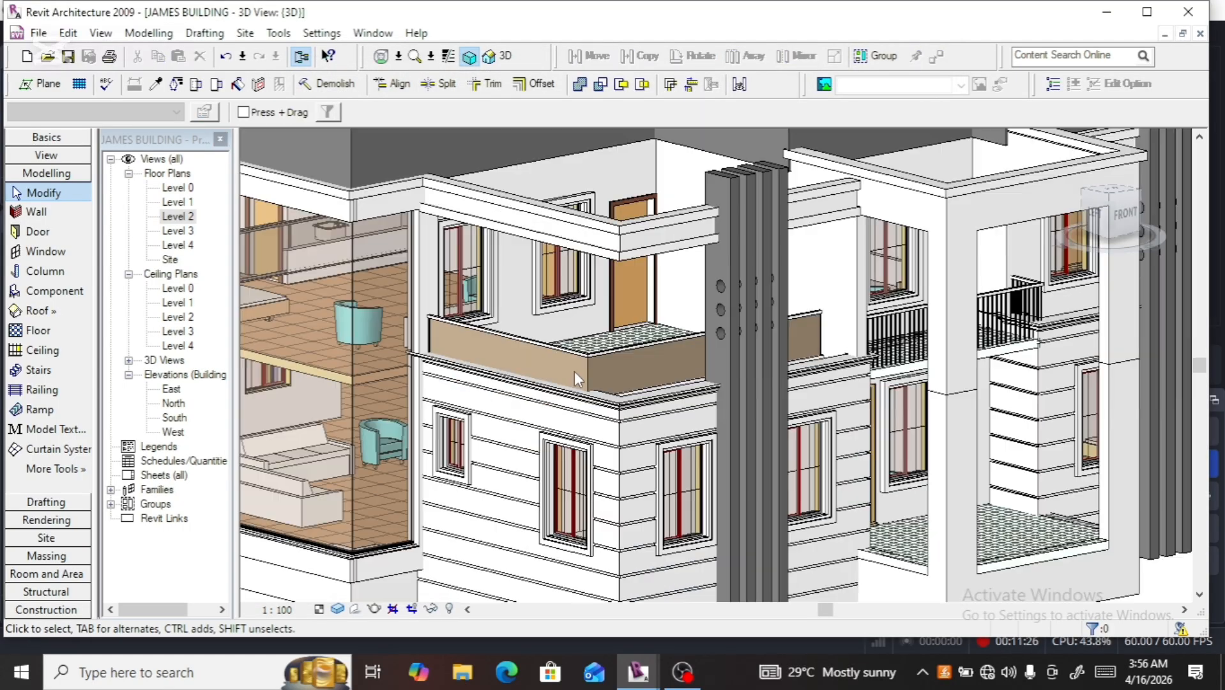
{"action": "scroll", "coordinate": [575, 377], "scroll_direction": "up", "scroll_amount": 2}
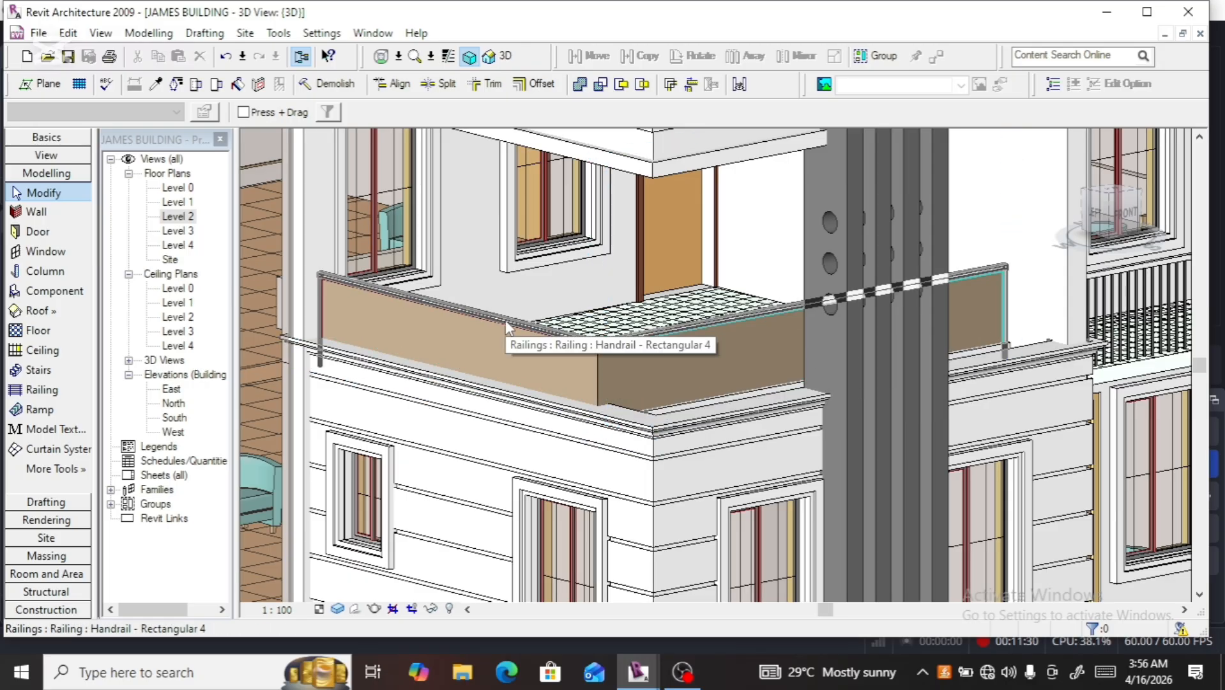
{"action": "left_click", "coordinate": [507, 328]}
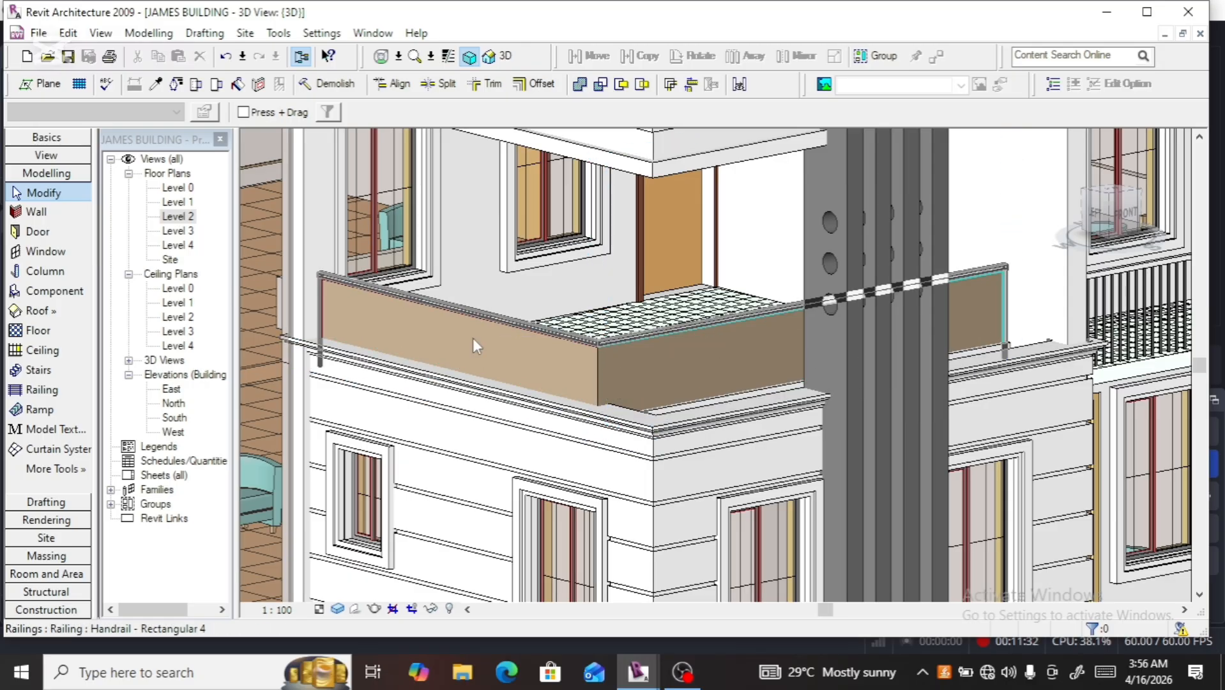
{"action": "key", "text": "Delete"}
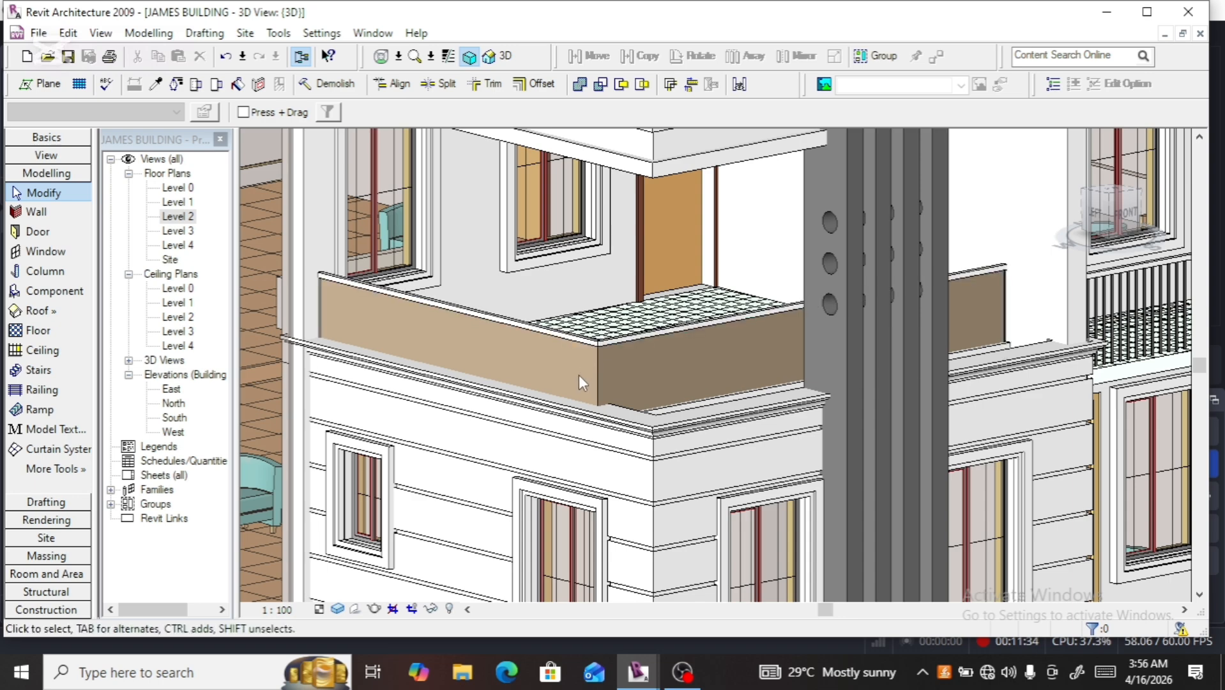
Reselect the terrace panel and reopen the object styles from the 3D view's properties
{"action": "left_click", "coordinate": [595, 379]}
{"action": "left_click", "coordinate": [363, 376]}
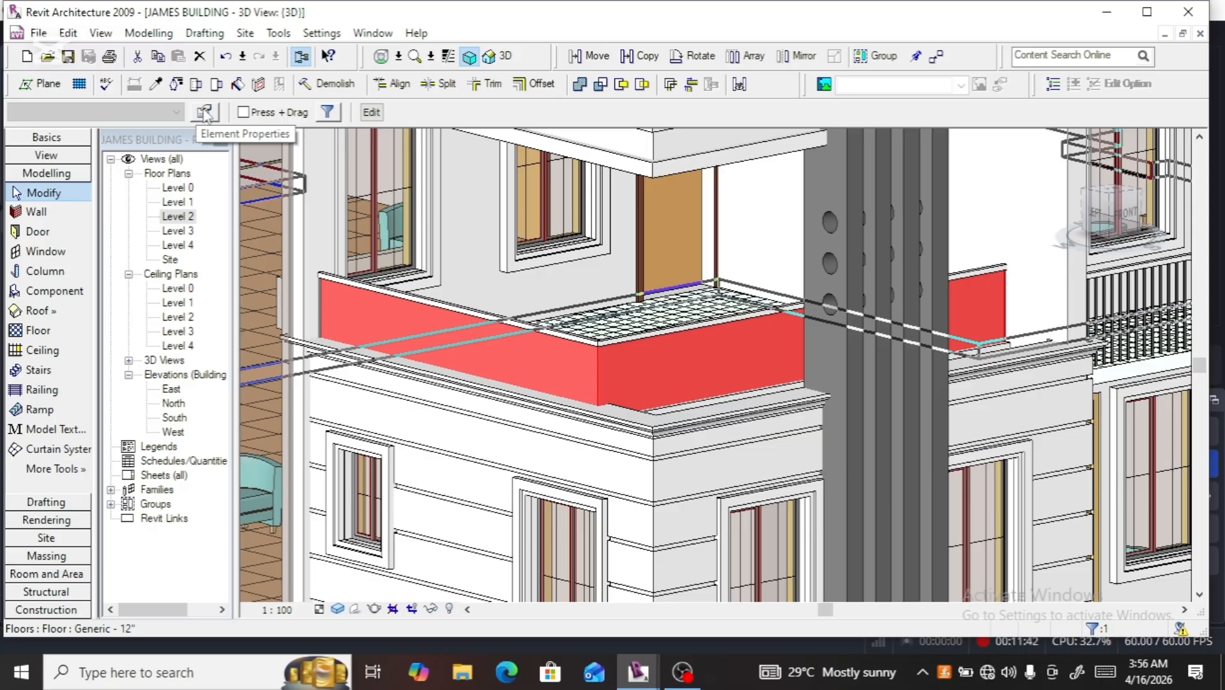
{"action": "right_click", "coordinate": [358, 324]}
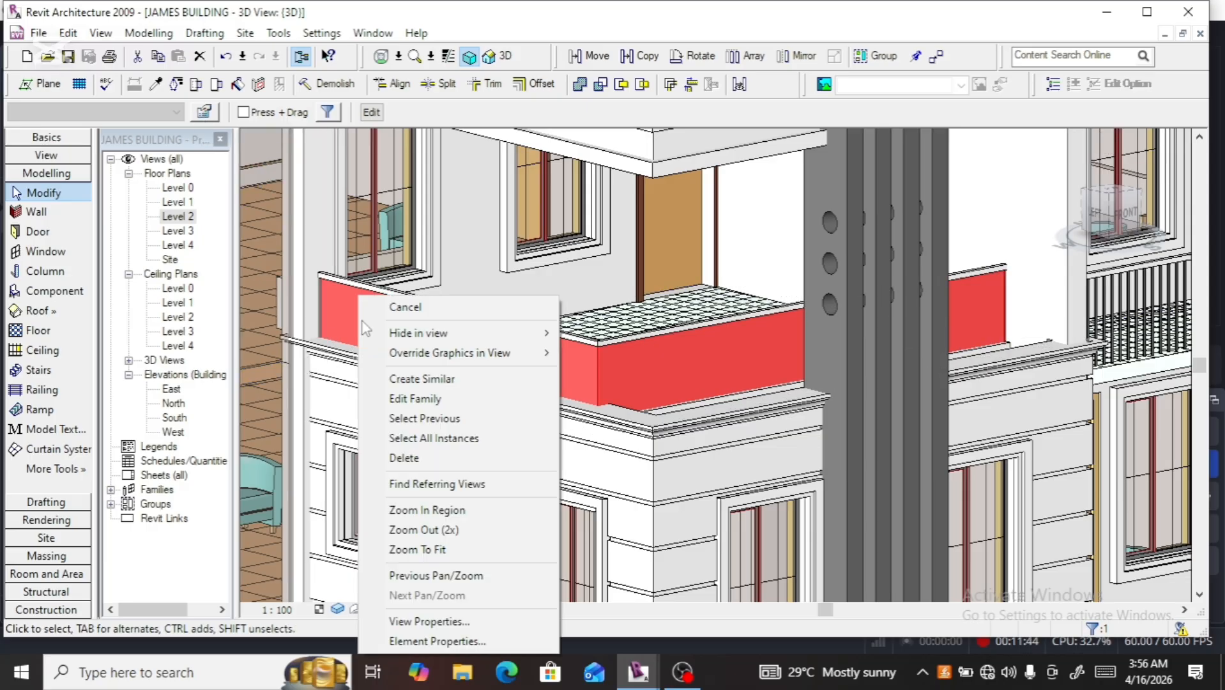
{"action": "left_click", "coordinate": [411, 622]}
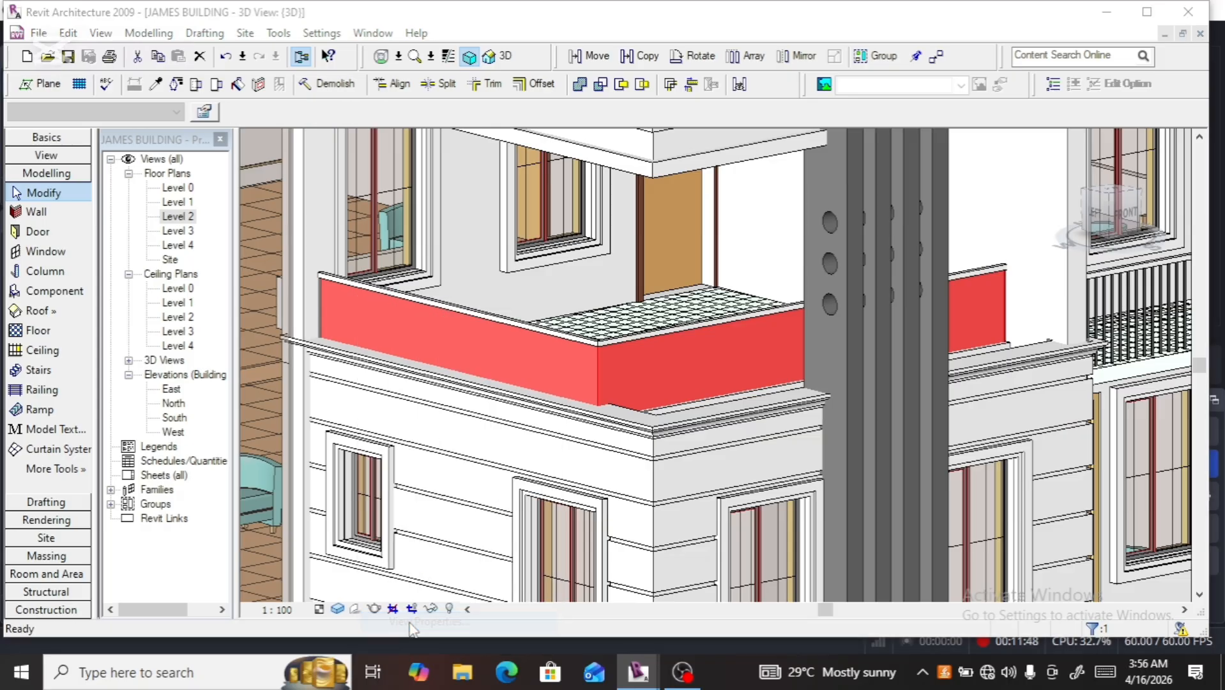
{"action": "left_click", "coordinate": [675, 399]}
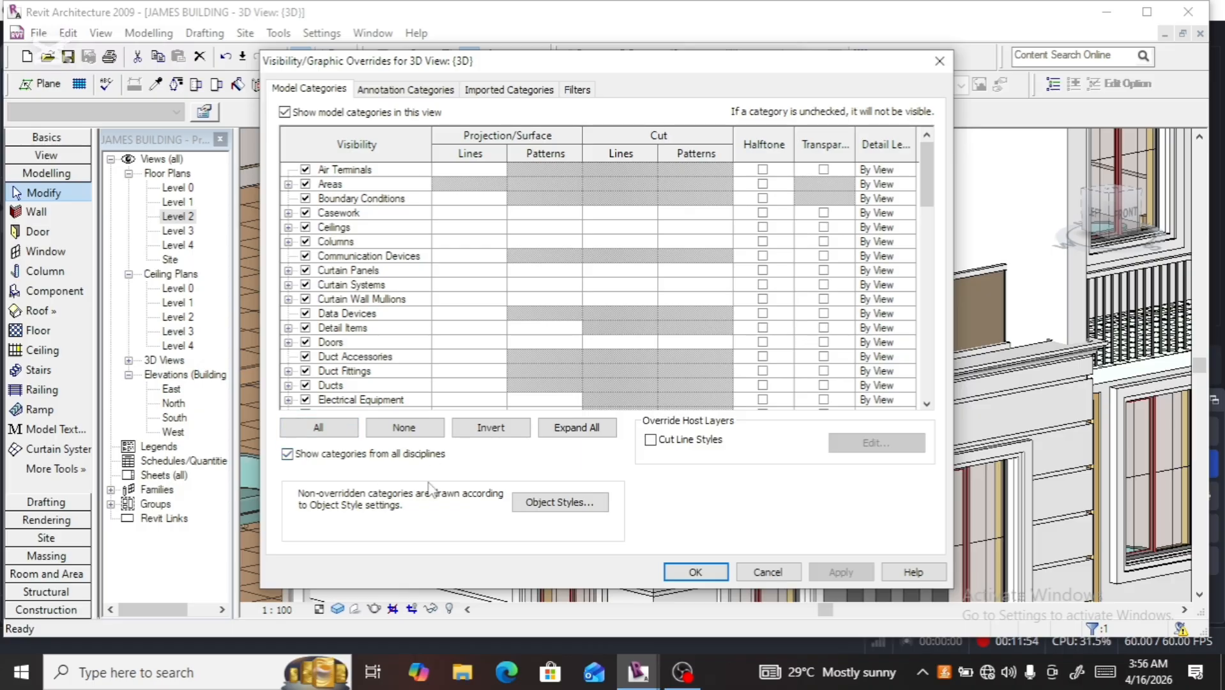
{"action": "left_click", "coordinate": [538, 504]}
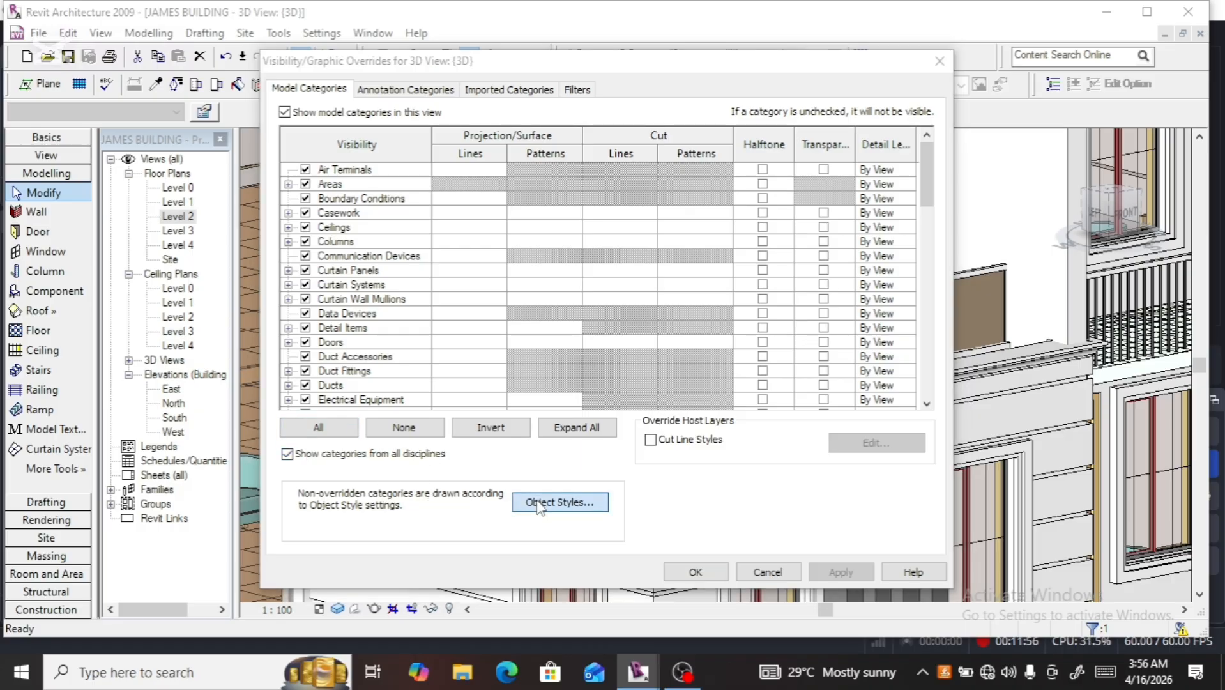
Open the material list for the Duct Accessories category and choose Glass in place of the beige fabric
{"action": "left_click", "coordinate": [324, 350]}
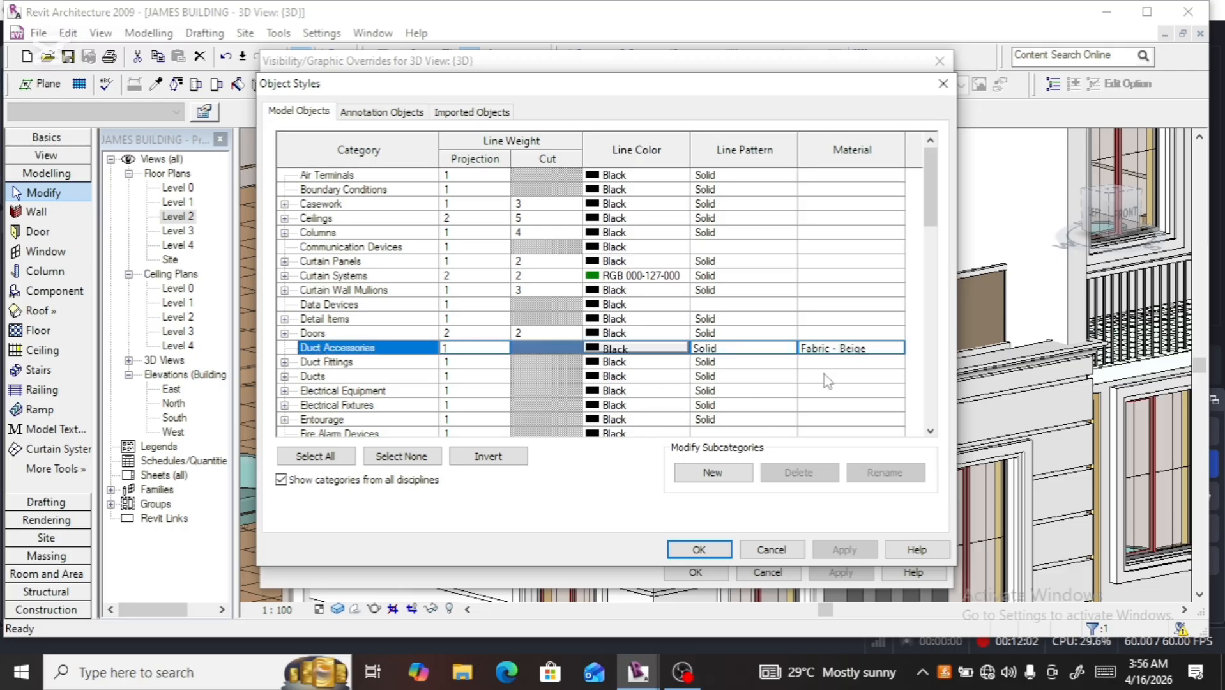
{"action": "left_click", "coordinate": [889, 352]}
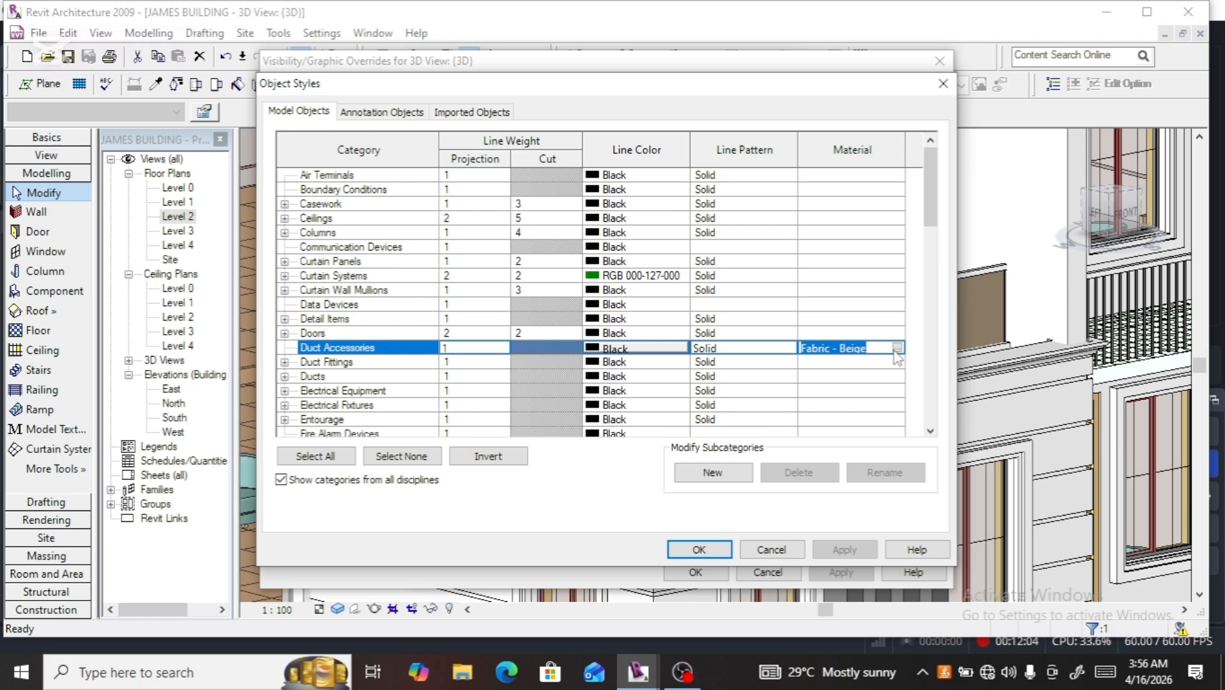
{"action": "left_click", "coordinate": [897, 348]}
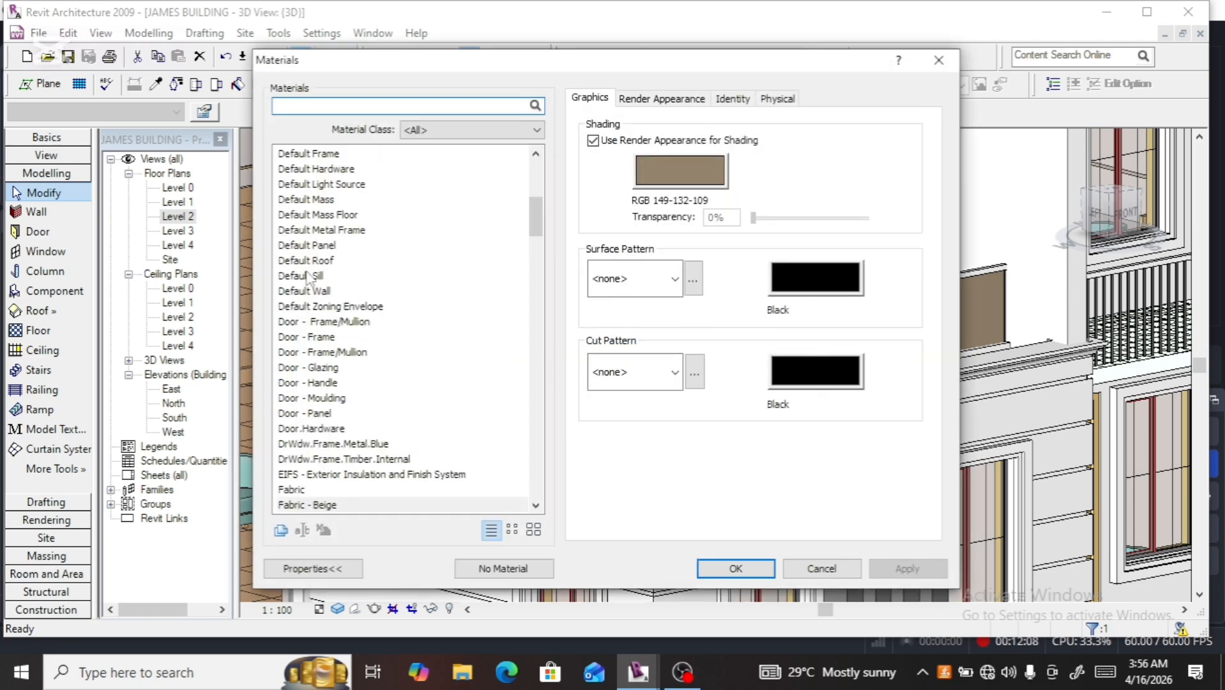
{"action": "scroll", "coordinate": [308, 317], "scroll_direction": "down", "scroll_amount": 3}
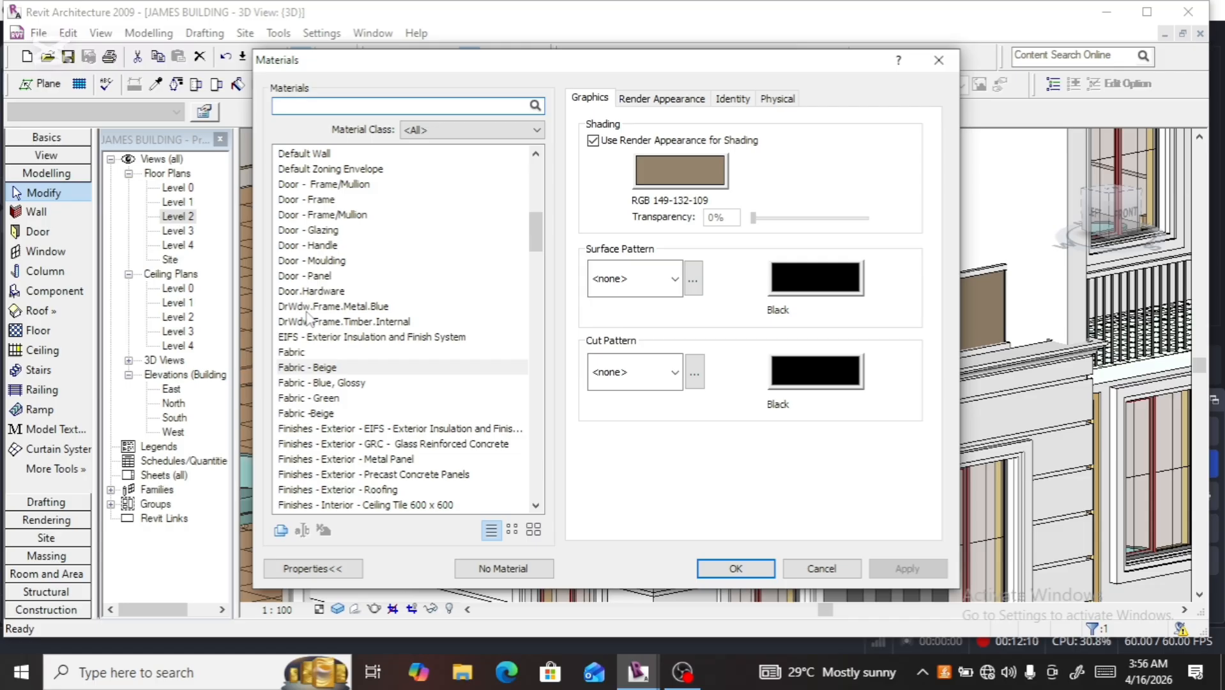
{"action": "scroll", "coordinate": [308, 317], "scroll_direction": "up", "scroll_amount": 2}
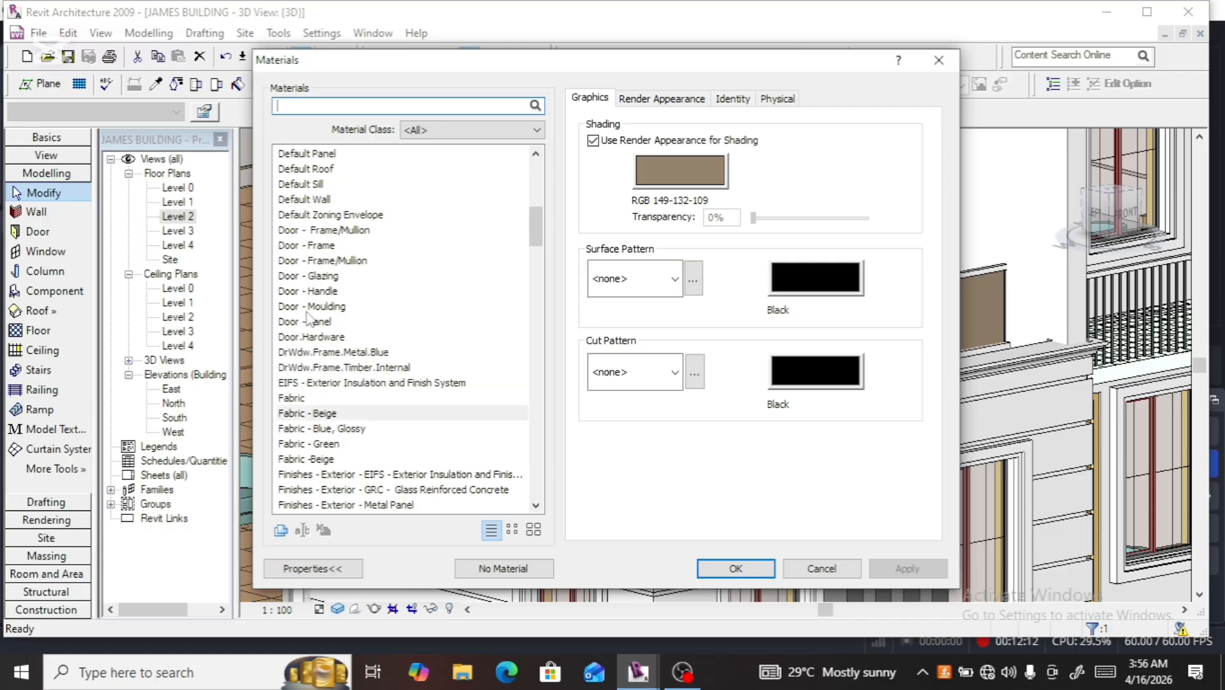
{"action": "scroll", "coordinate": [308, 318], "scroll_direction": "up", "scroll_amount": 1}
{"action": "scroll", "coordinate": [308, 318], "scroll_direction": "down", "scroll_amount": 6}
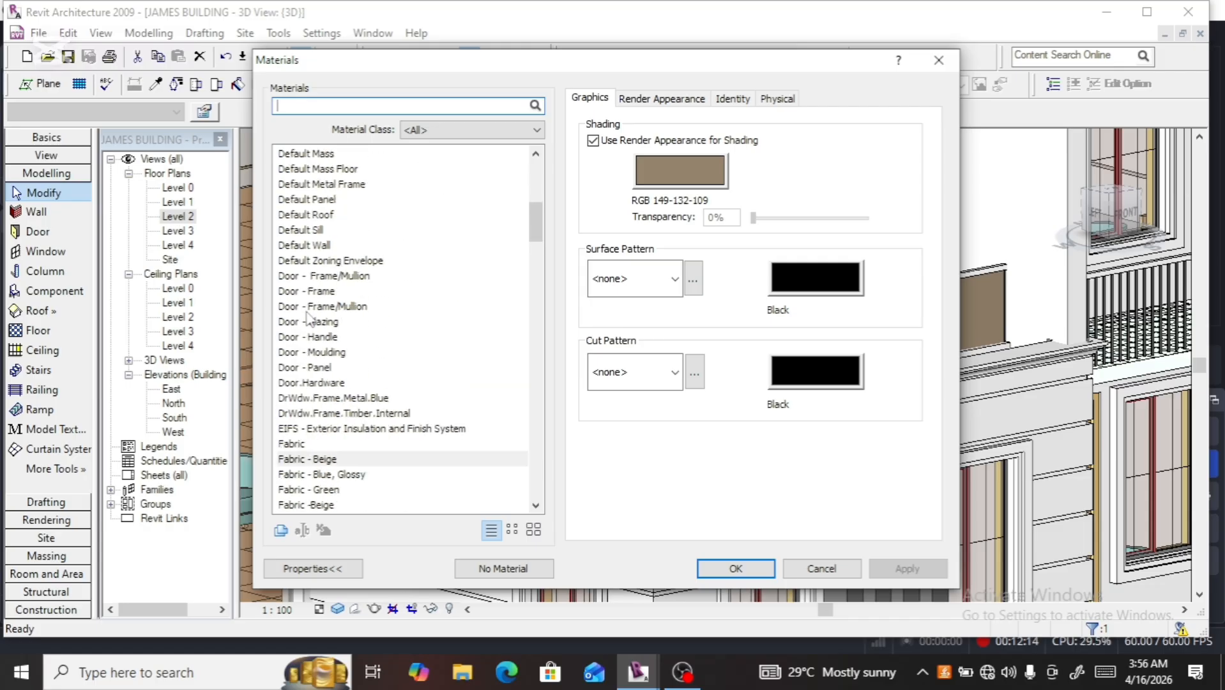
{"action": "scroll", "coordinate": [308, 317], "scroll_direction": "down", "scroll_amount": 2}
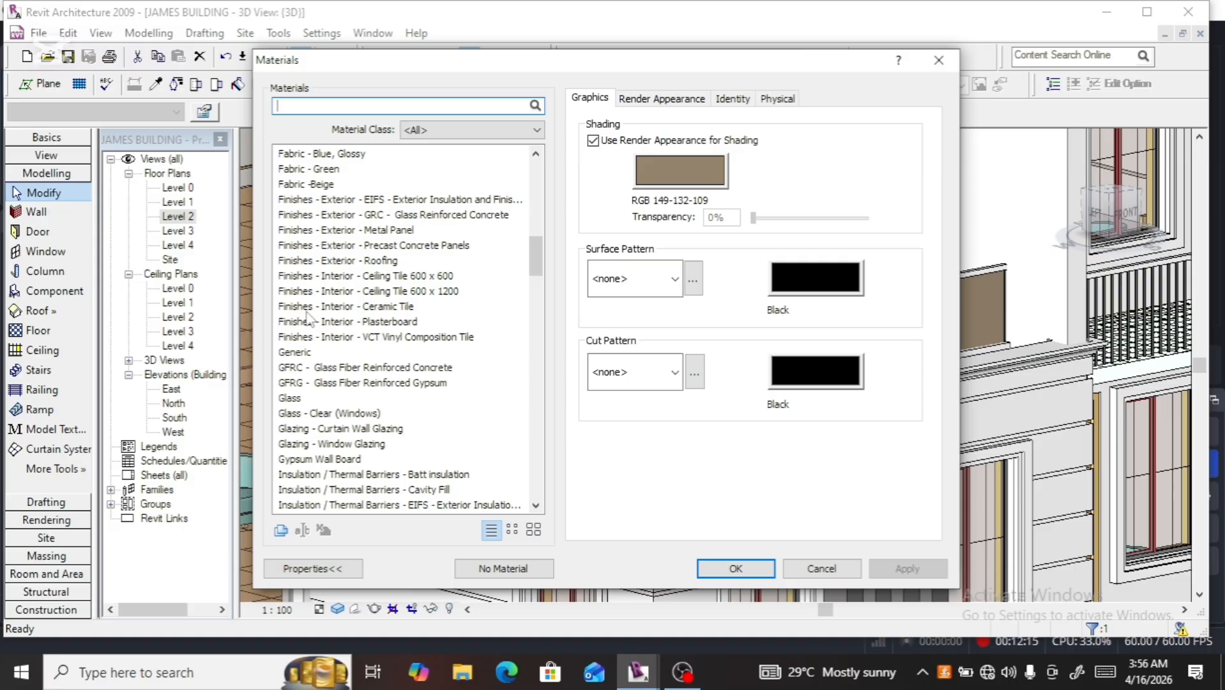
{"action": "left_click", "coordinate": [297, 399]}
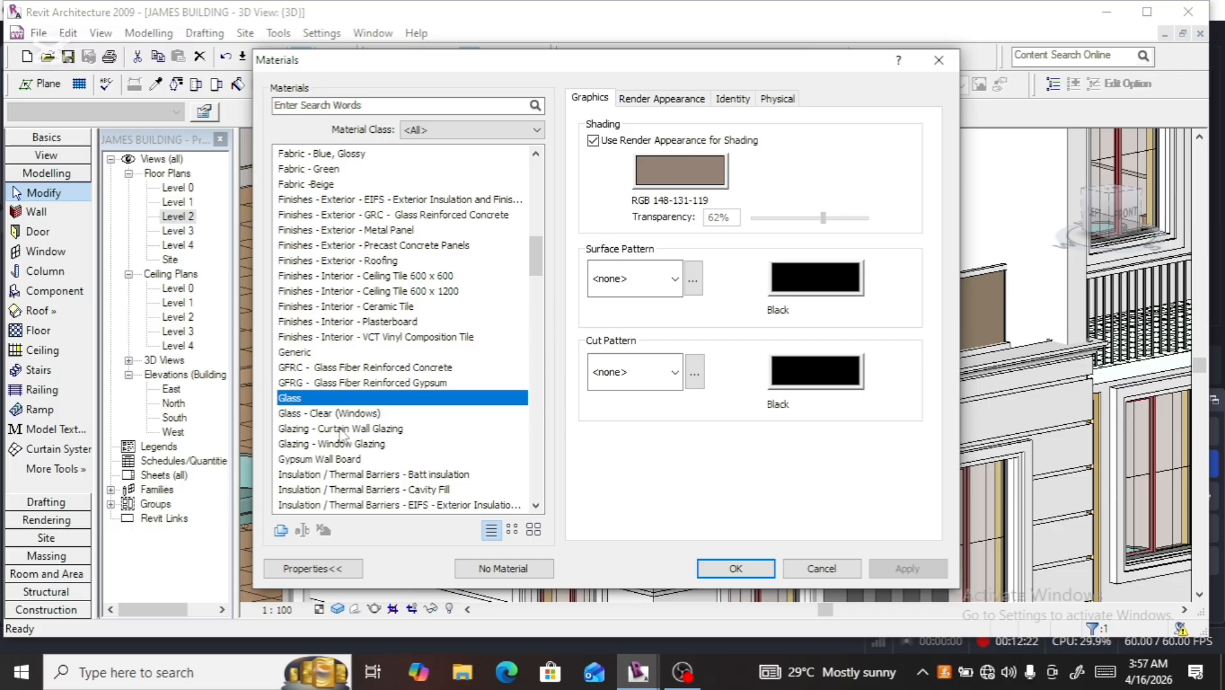
Compare the Glass materials, choose Glass - Clear (Windows) for the Duct Accessories category, and use its render appearance for shading
{"action": "scroll", "coordinate": [314, 343], "scroll_direction": "down", "scroll_amount": 2}
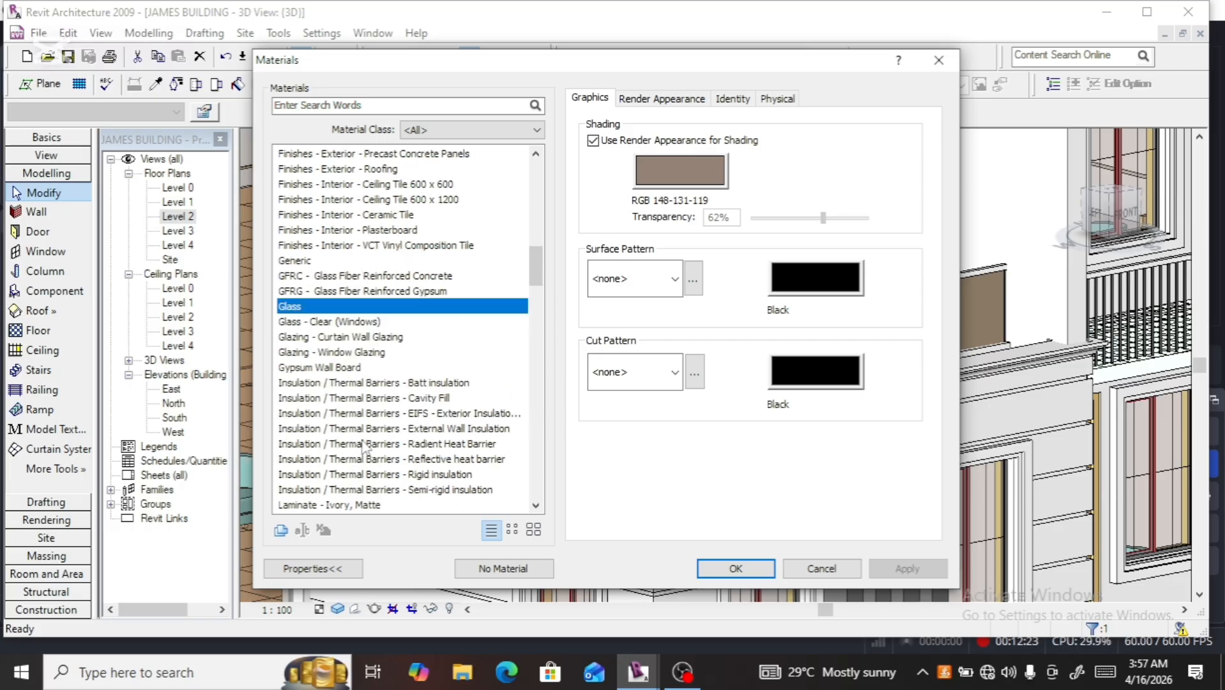
{"action": "left_click", "coordinate": [303, 325]}
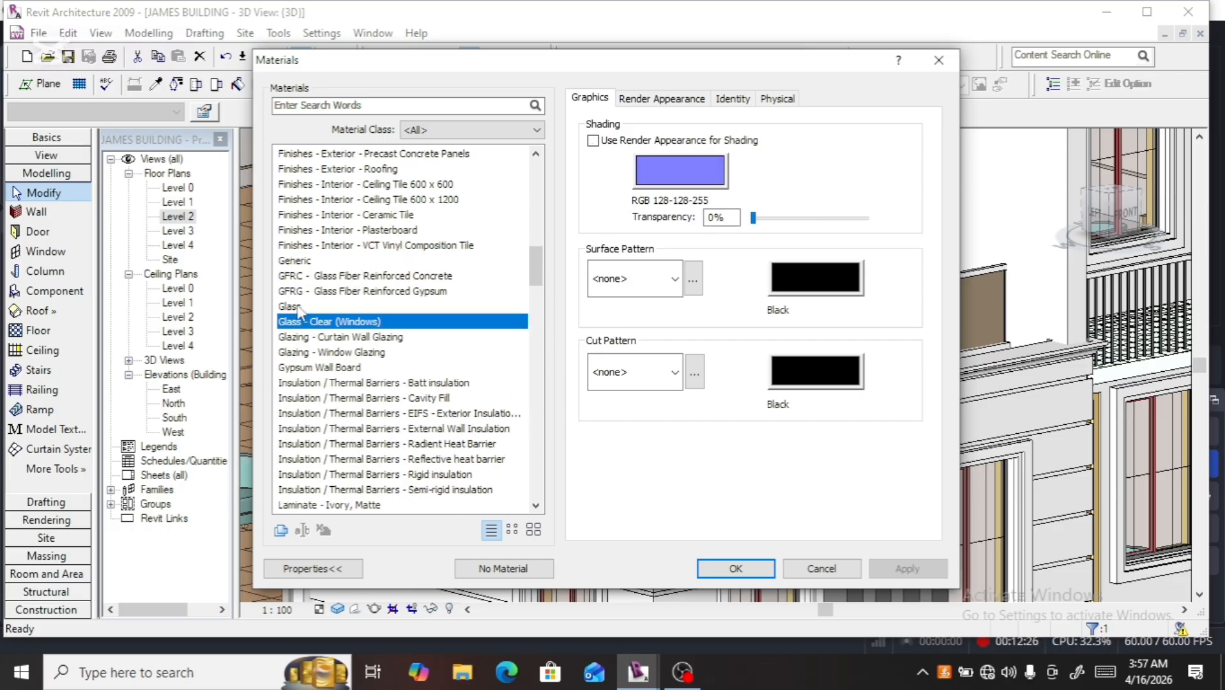
{"action": "left_click", "coordinate": [301, 307]}
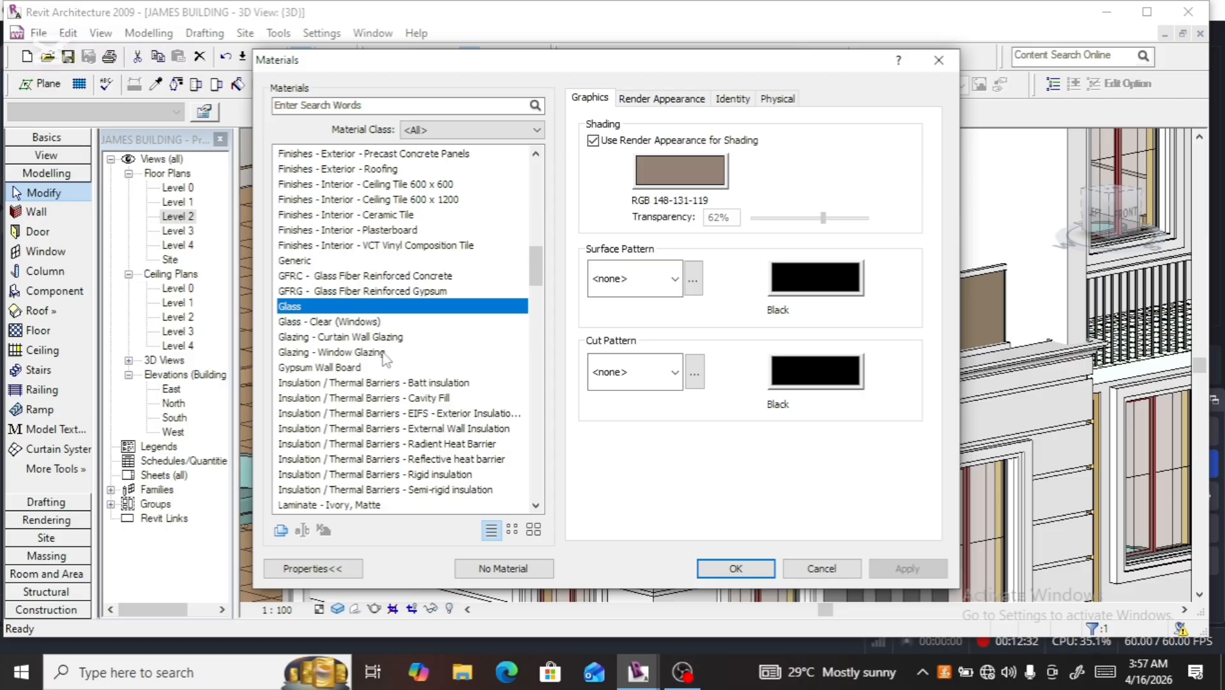
{"action": "left_click", "coordinate": [319, 323]}
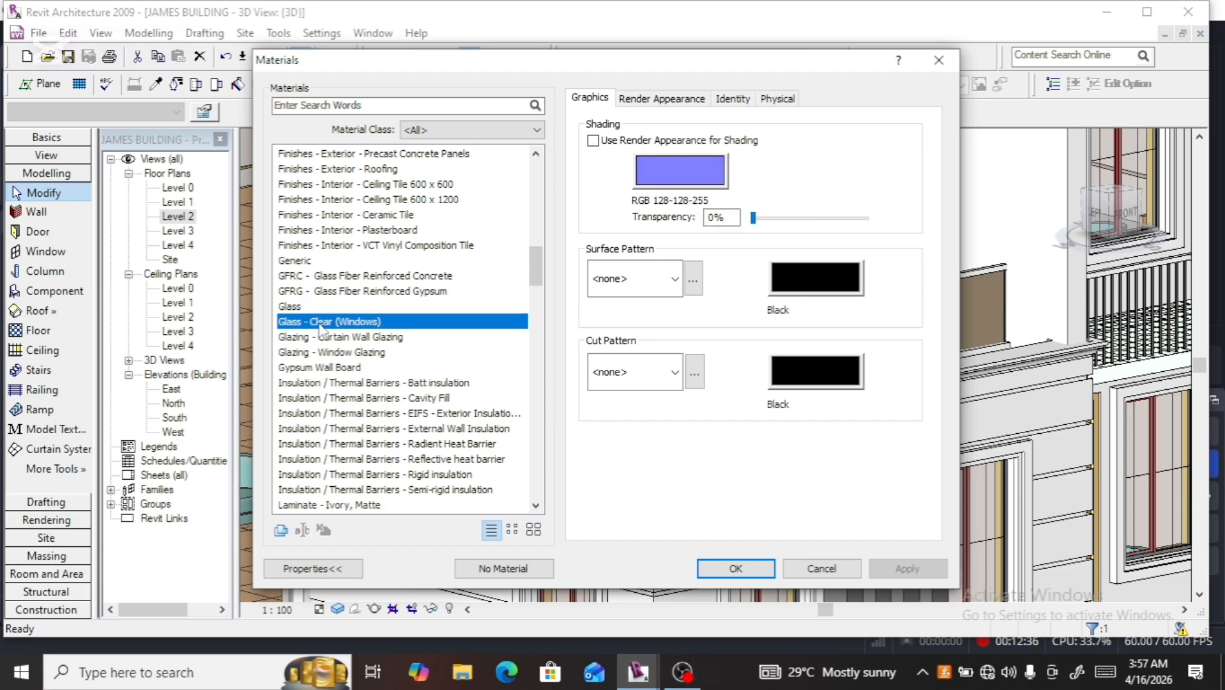
{"action": "left_click", "coordinate": [291, 308]}
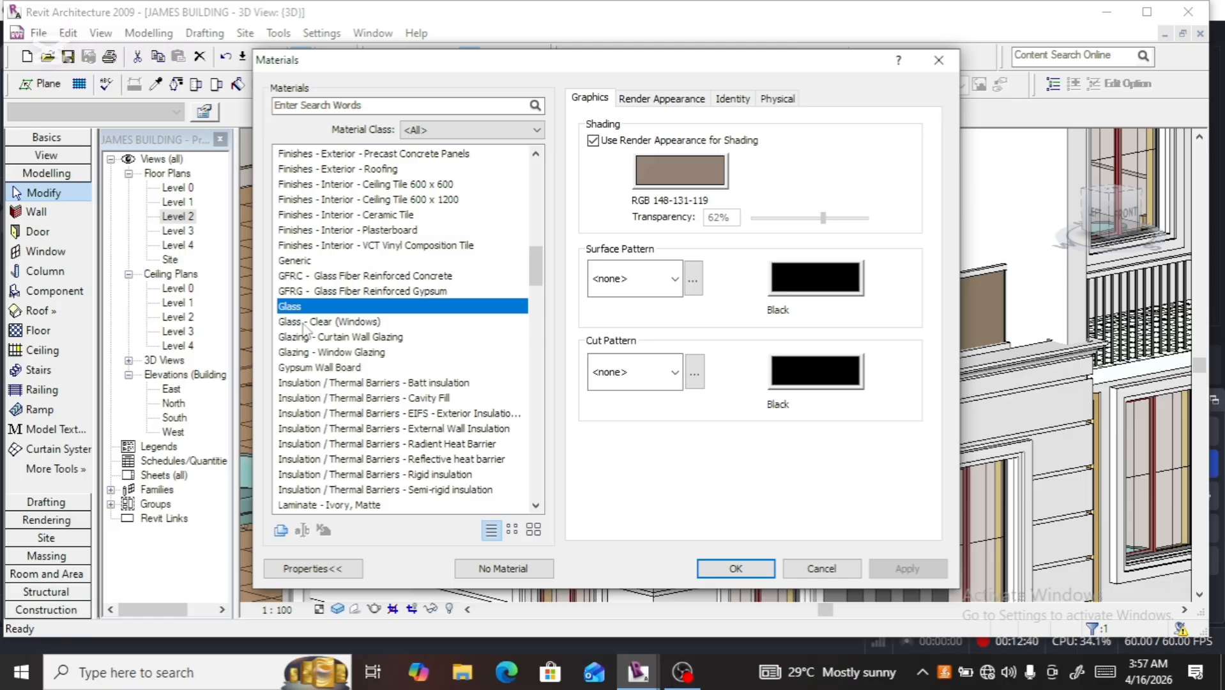
{"action": "left_click", "coordinate": [304, 326]}
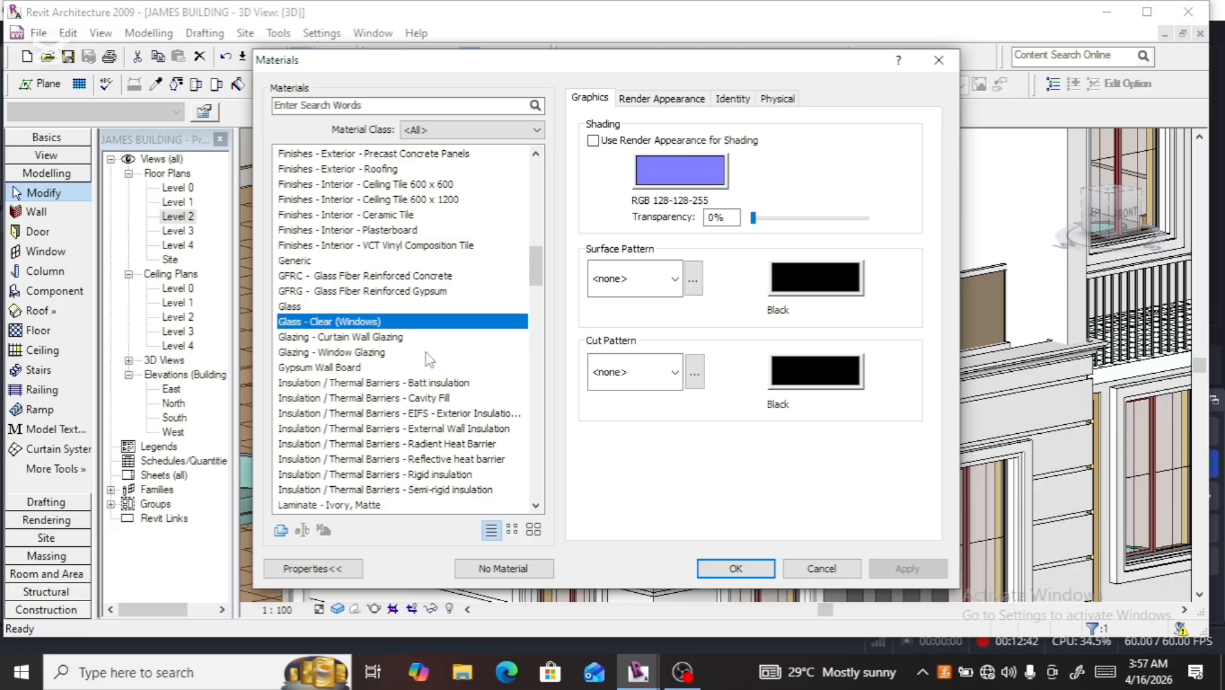
{"action": "left_click", "coordinate": [593, 140]}
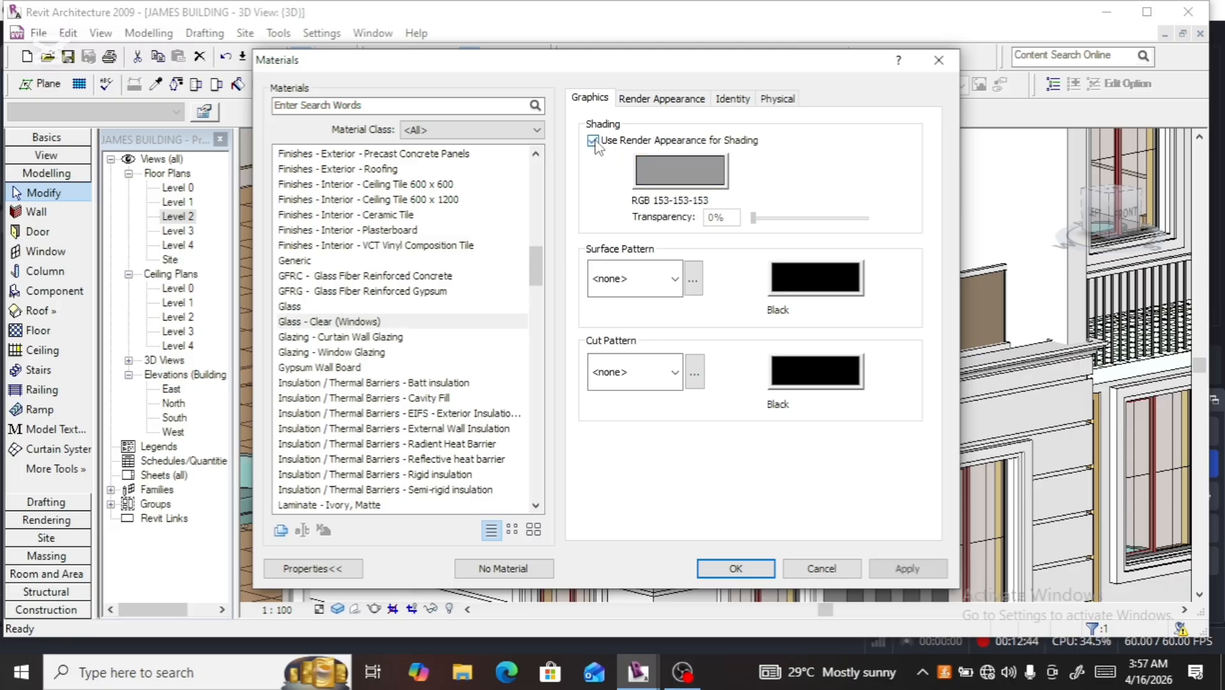
Replace the Glass - Clear (Windows) render appearance with Glazing Dark Bronze from the appearance library
{"action": "left_click", "coordinate": [681, 101]}
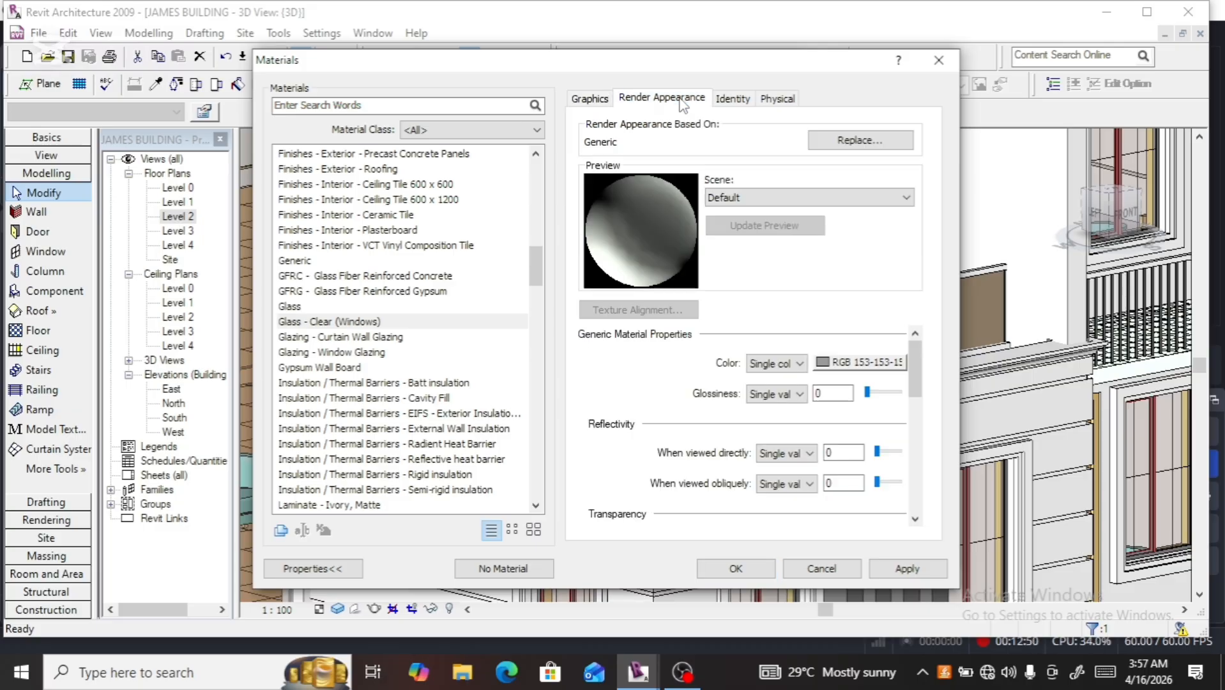
{"action": "left_click", "coordinate": [841, 141]}
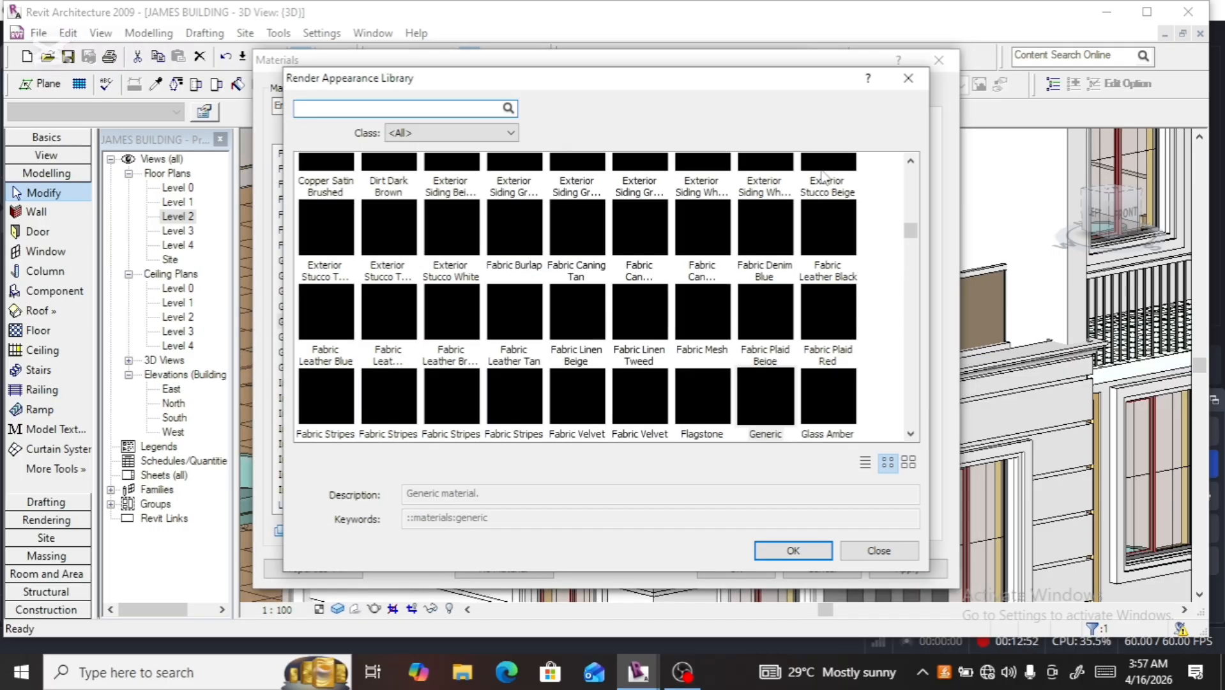
{"action": "left_click", "coordinate": [912, 251]}
{"action": "left_click_drag", "start_coordinate": [912, 249], "coordinate": [906, 255]}
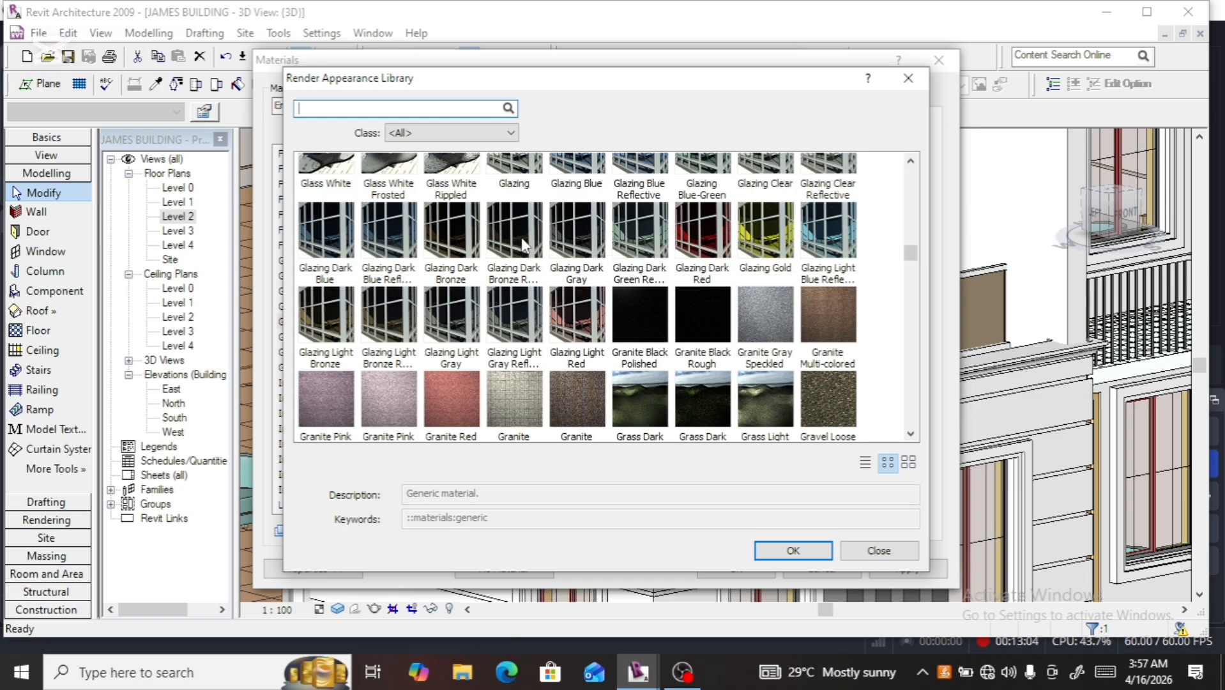
{"action": "left_click", "coordinate": [457, 237]}
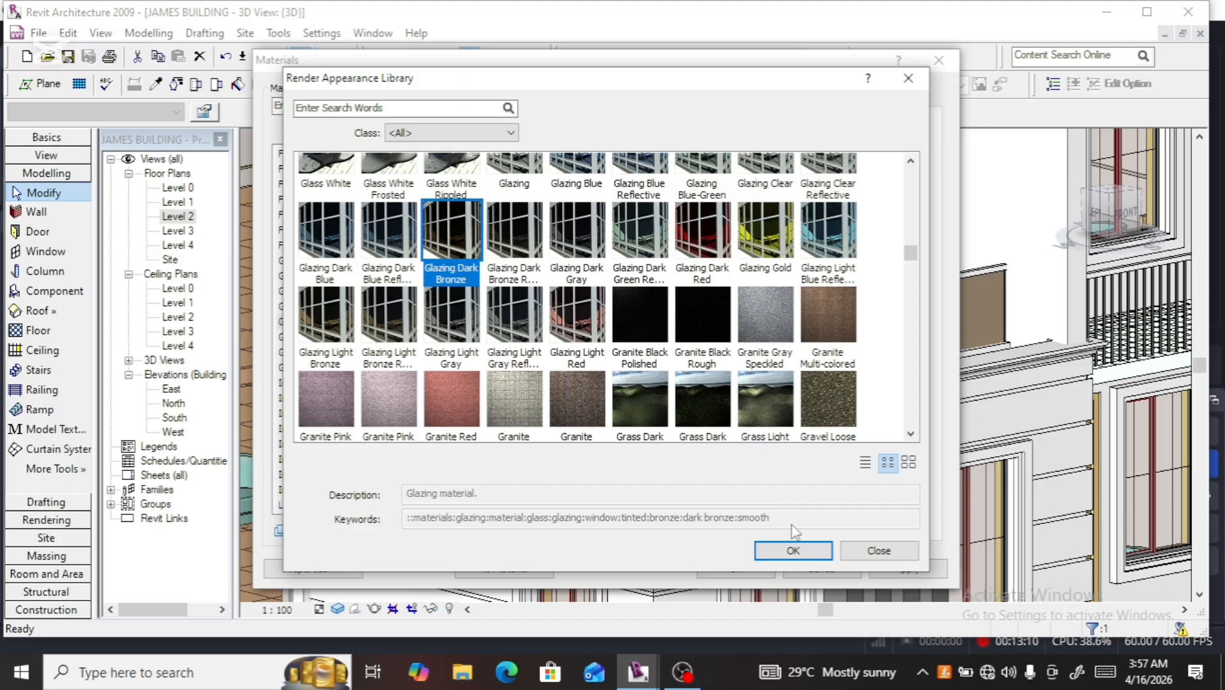
{"action": "left_click", "coordinate": [793, 550]}
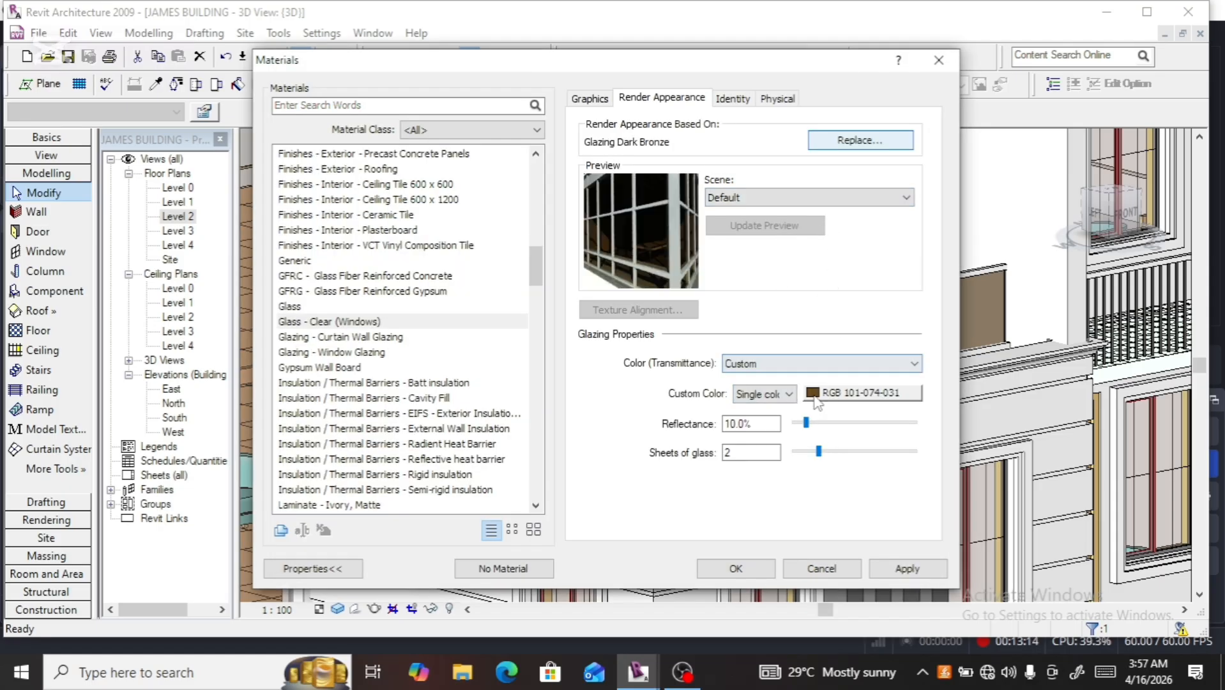
Raise the glazing reflectance to about 19.4% and apply the material through the object styles and 3D view properties
{"action": "left_click_drag", "start_coordinate": [806, 423], "coordinate": [821, 423]}
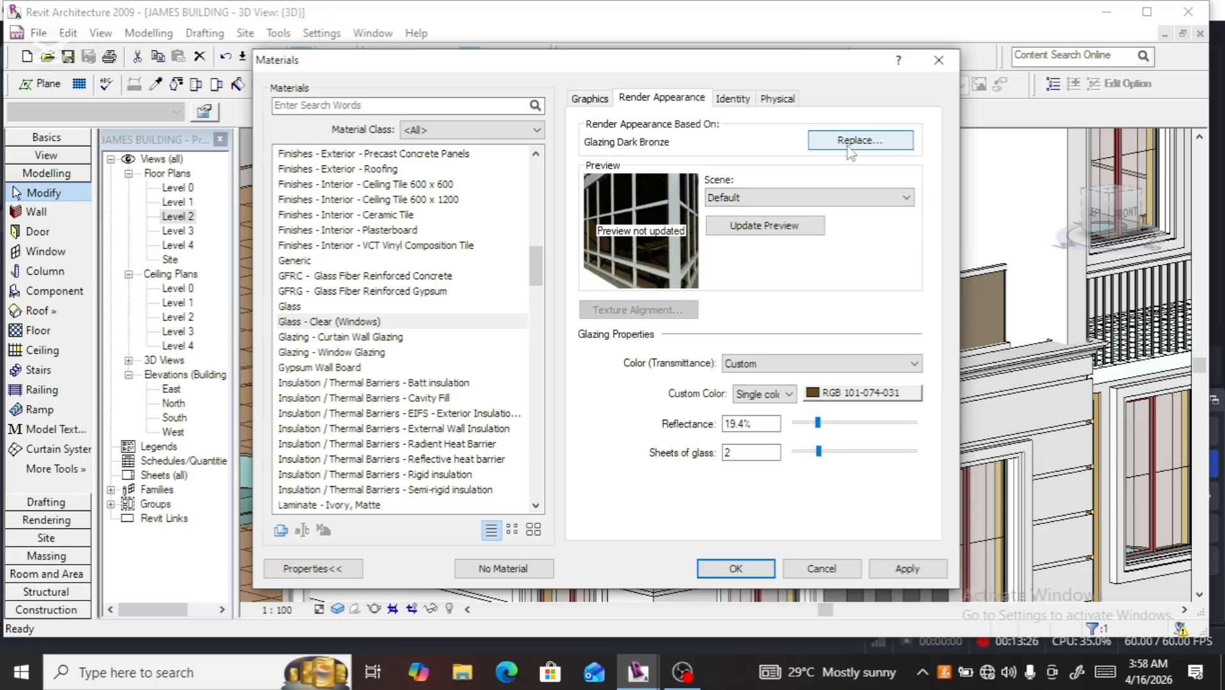
{"action": "left_click", "coordinate": [755, 567]}
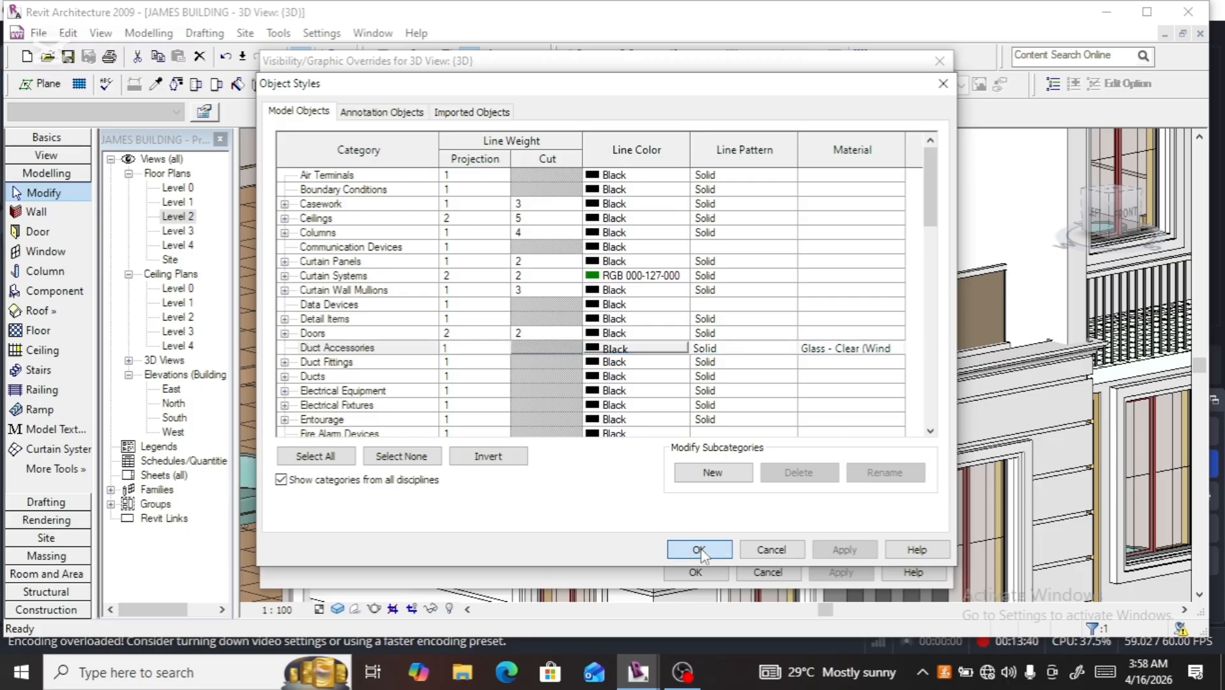
{"action": "left_click", "coordinate": [698, 548]}
{"action": "left_click", "coordinate": [696, 572]}
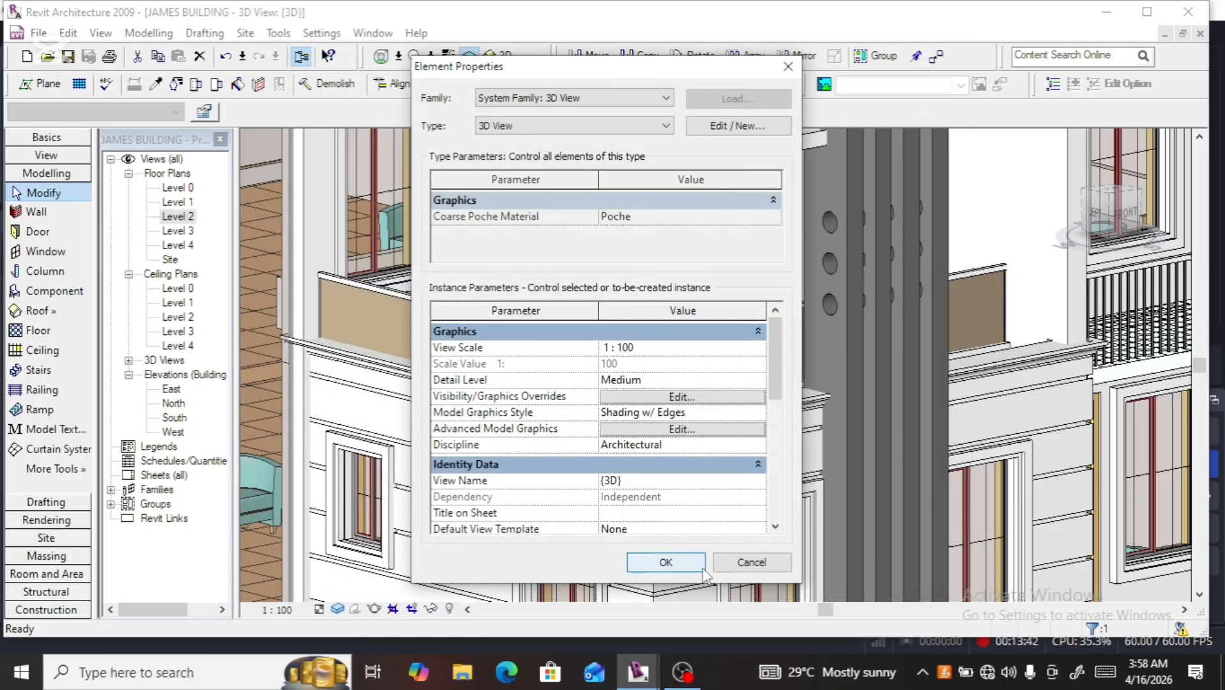
{"action": "left_click", "coordinate": [664, 562]}
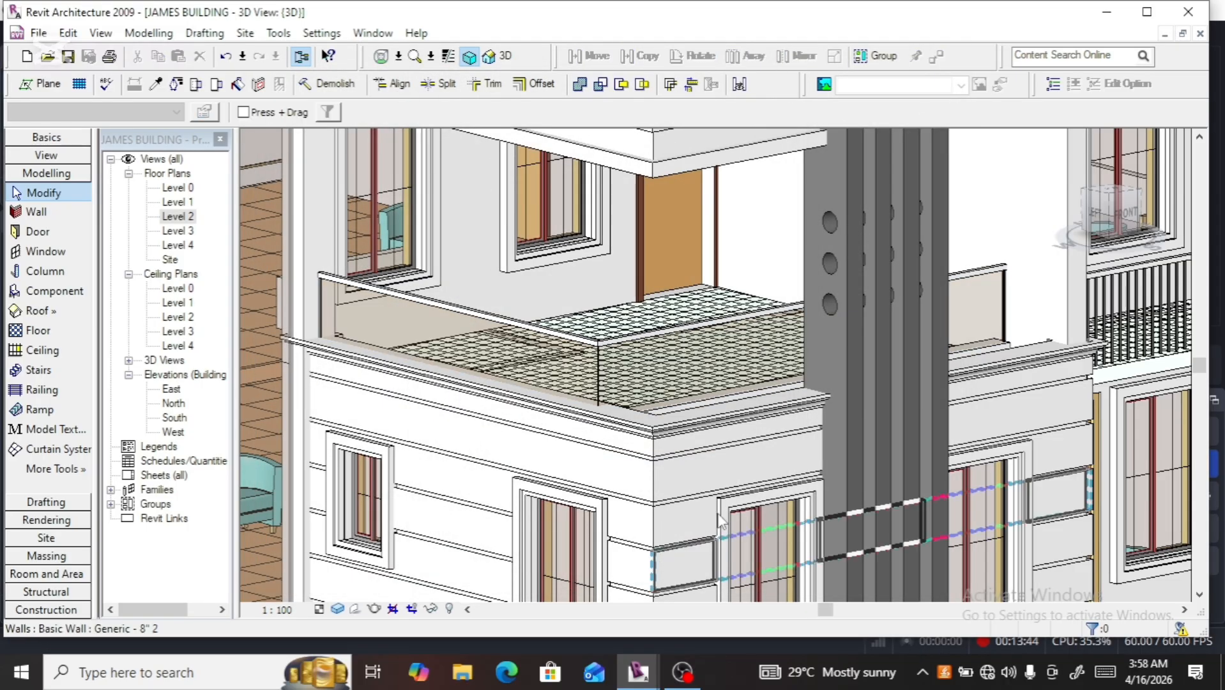
Examine the glazed terrace panel up close and in the context of the whole building
{"action": "scroll", "coordinate": [639, 354], "scroll_direction": "down", "scroll_amount": 1}
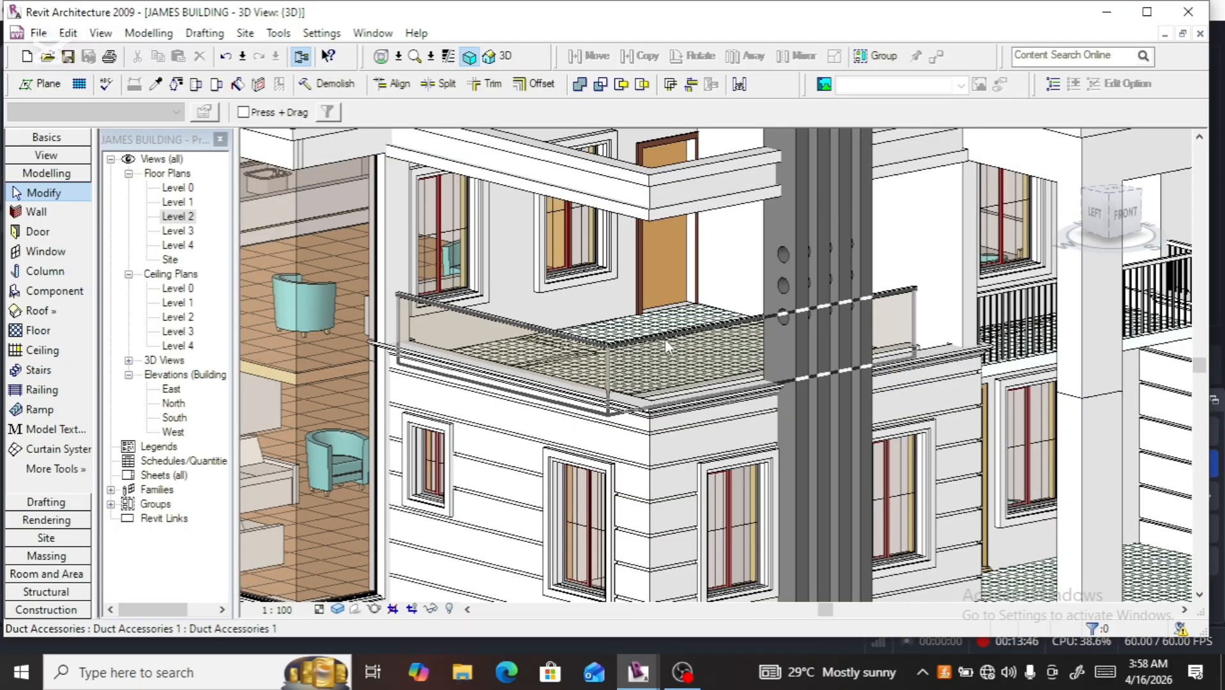
{"action": "scroll", "coordinate": [478, 294], "scroll_direction": "up", "scroll_amount": 2}
{"action": "scroll", "coordinate": [632, 447], "scroll_direction": "up", "scroll_amount": 3}
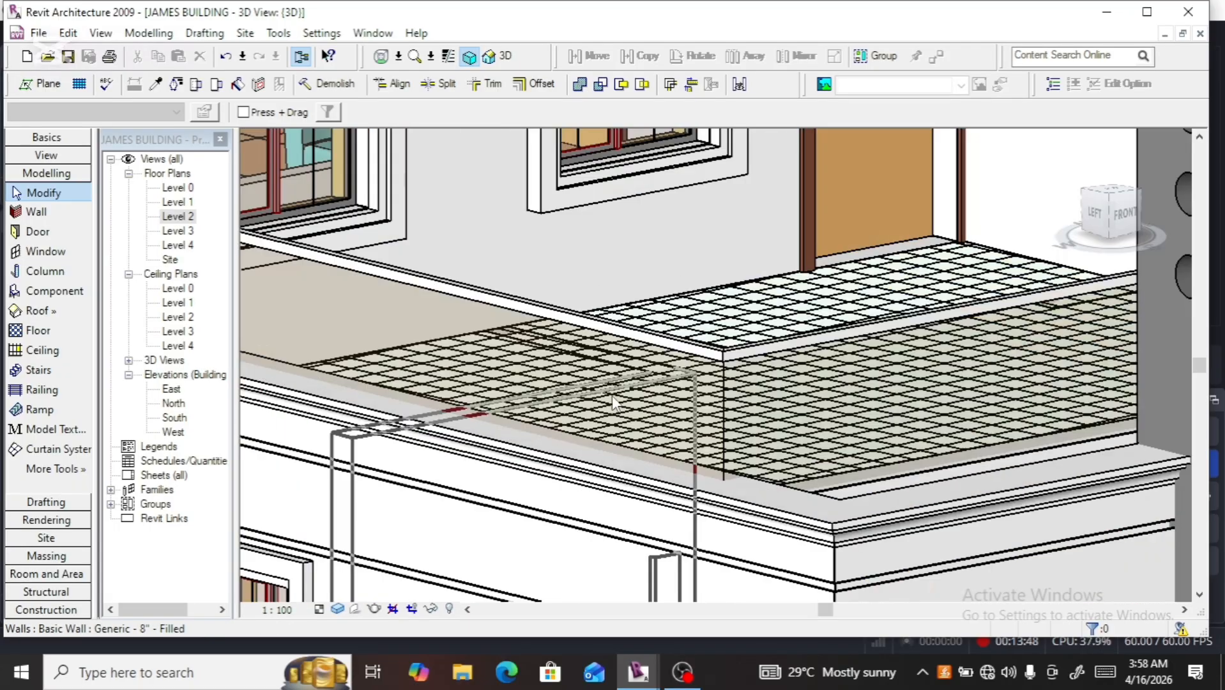
{"action": "scroll", "coordinate": [794, 435], "scroll_direction": "down", "scroll_amount": 2}
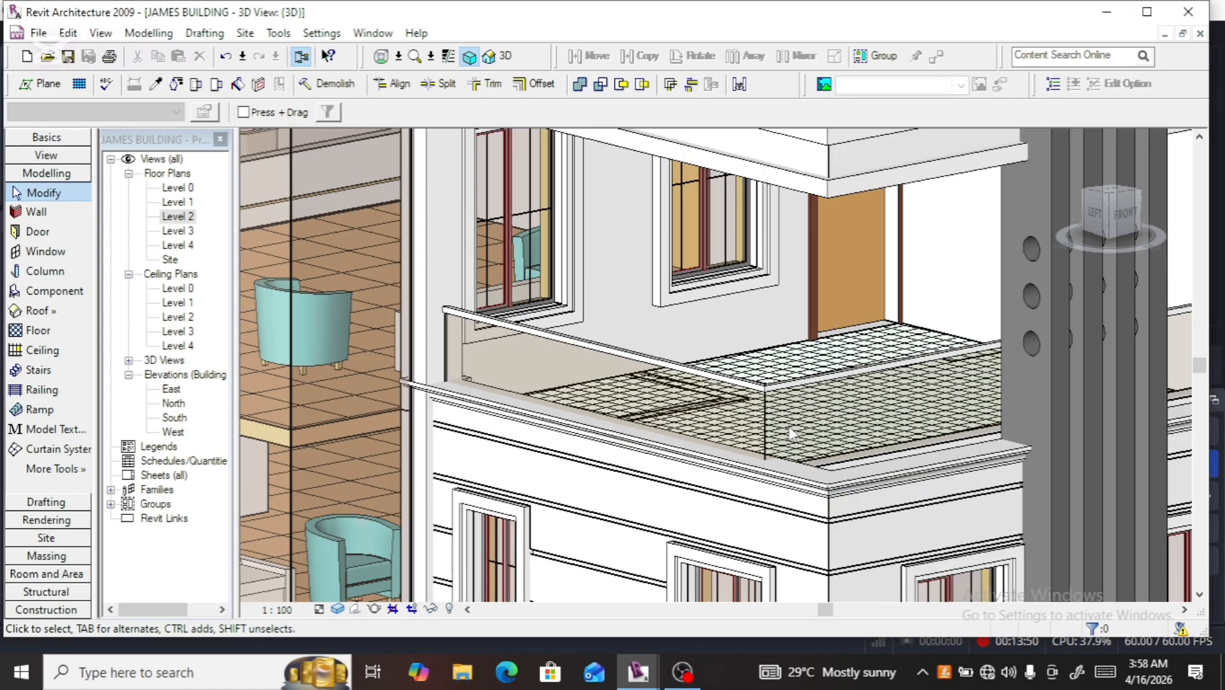
{"action": "scroll", "coordinate": [733, 370], "scroll_direction": "down", "scroll_amount": 3}
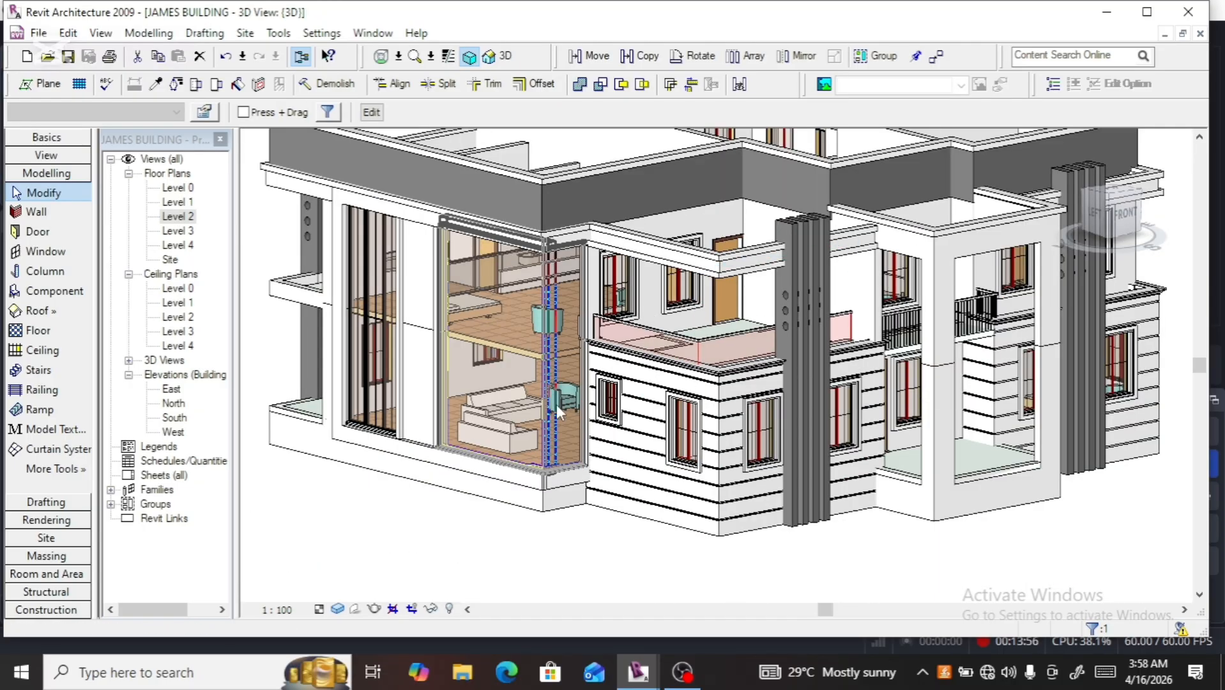
{"action": "left_click", "coordinate": [535, 411]}
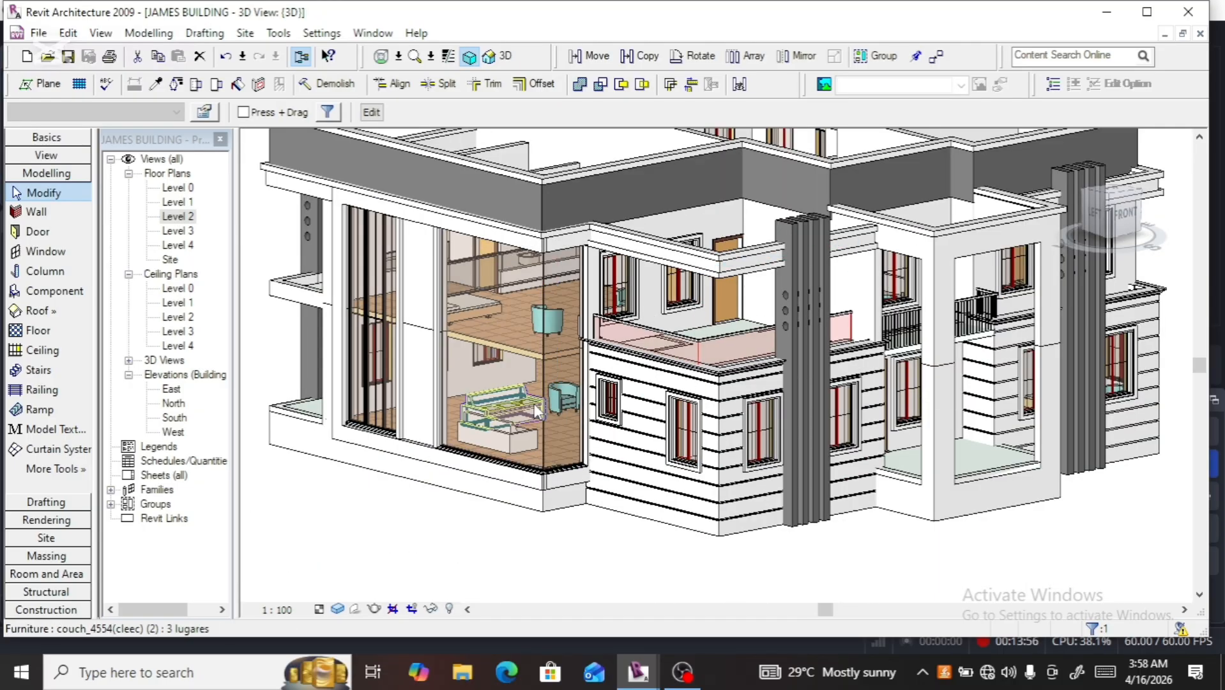
{"action": "left_click", "coordinate": [583, 548]}
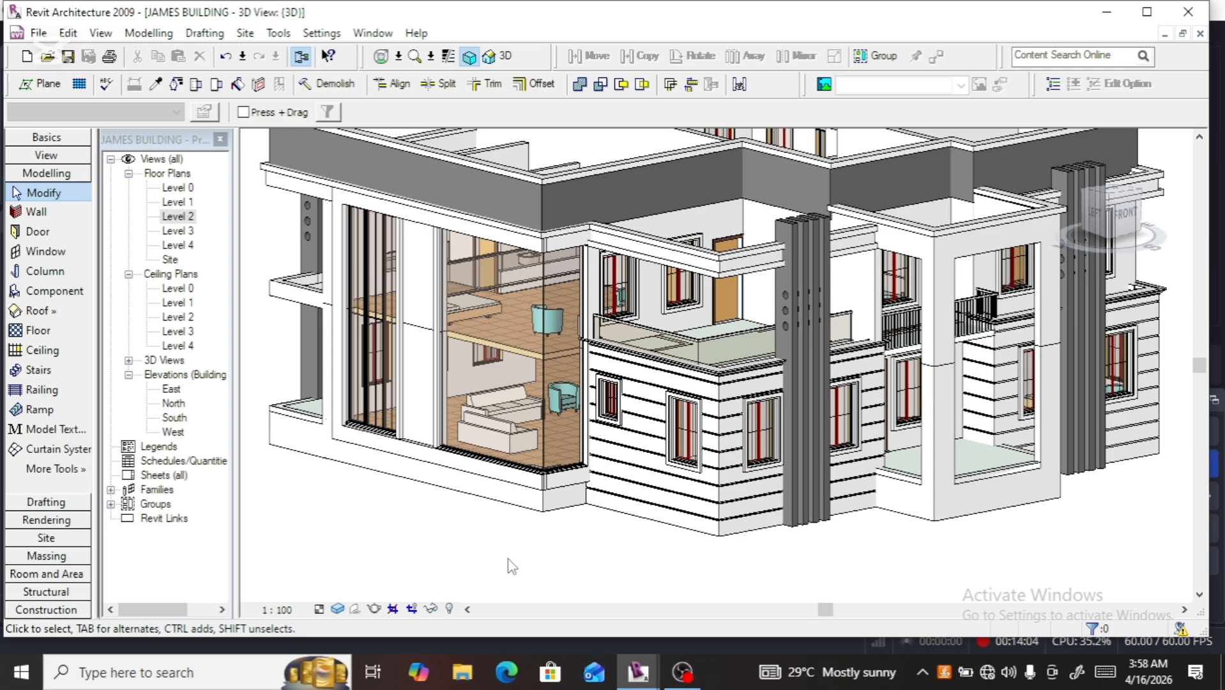
Change the type of the front balcony's balustered railing to Handrail - Rectangular 4
{"action": "scroll", "coordinate": [511, 565], "scroll_direction": "down", "scroll_amount": 1}
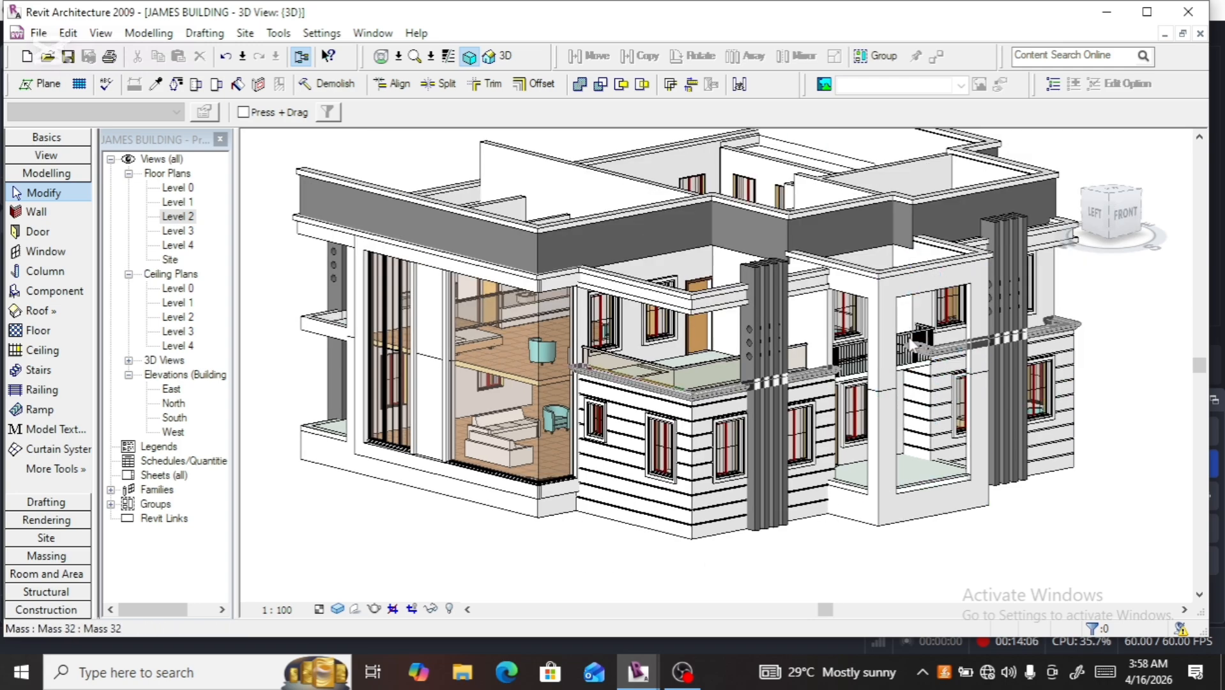
{"action": "scroll", "coordinate": [918, 345], "scroll_direction": "up", "scroll_amount": 2}
{"action": "scroll", "coordinate": [919, 354], "scroll_direction": "up", "scroll_amount": 2}
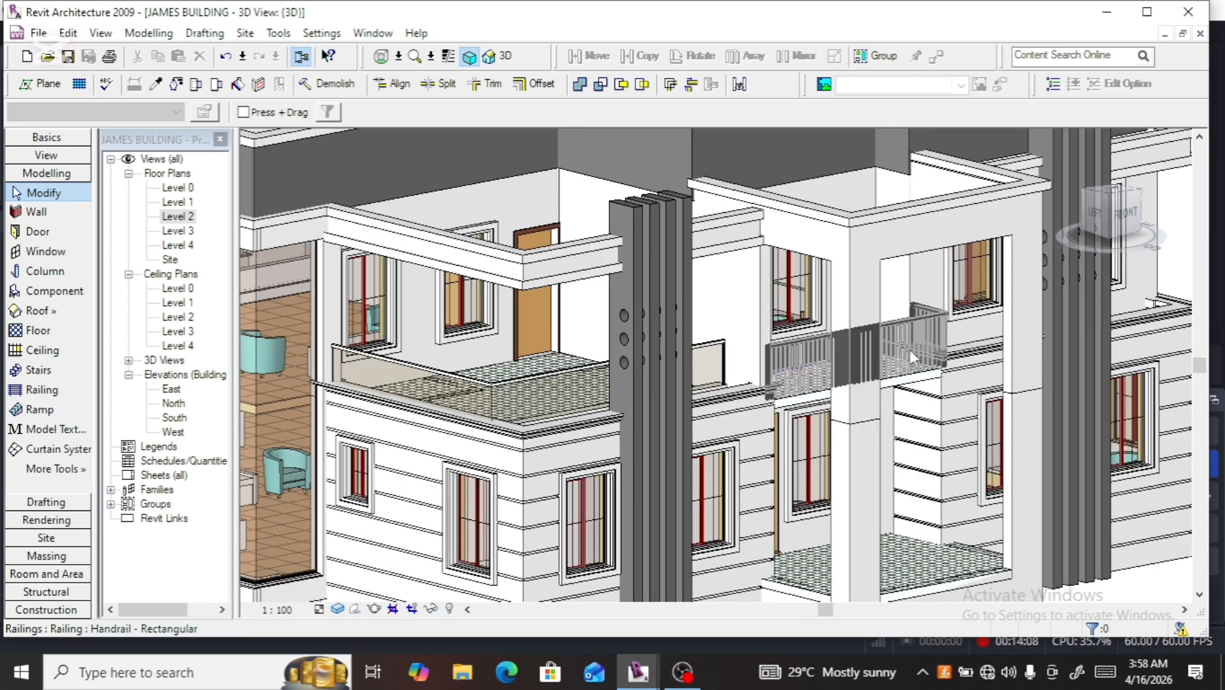
{"action": "left_click", "coordinate": [910, 350]}
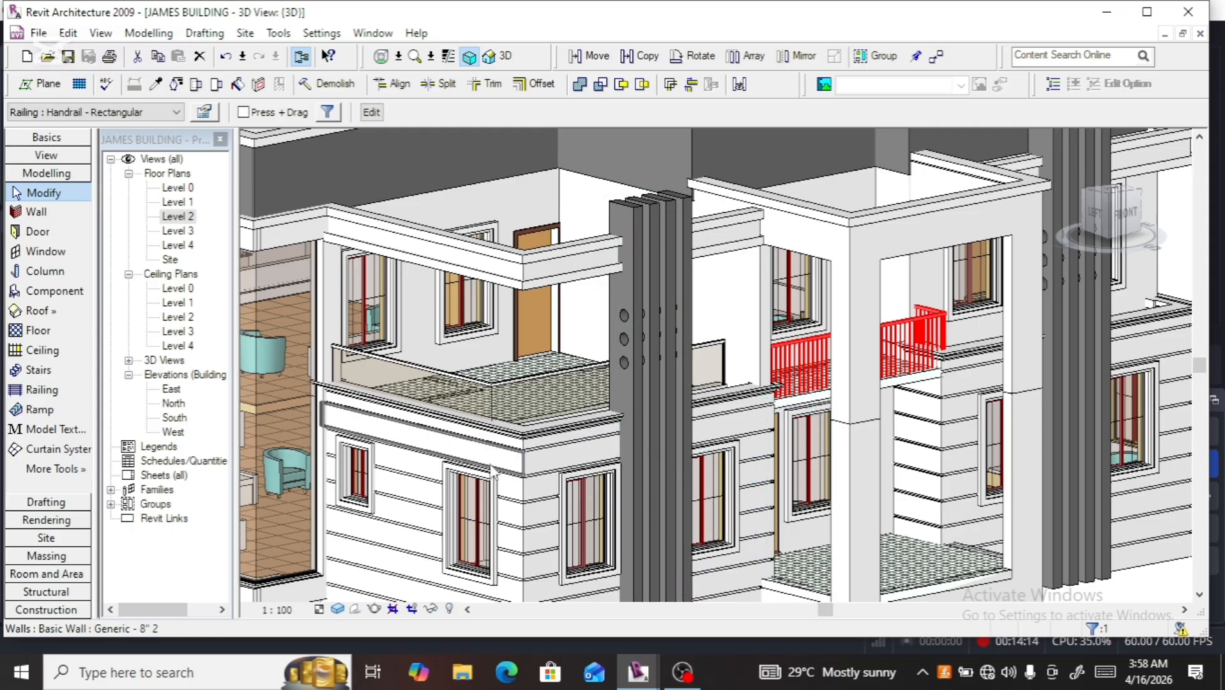
{"action": "left_click", "coordinate": [175, 112]}
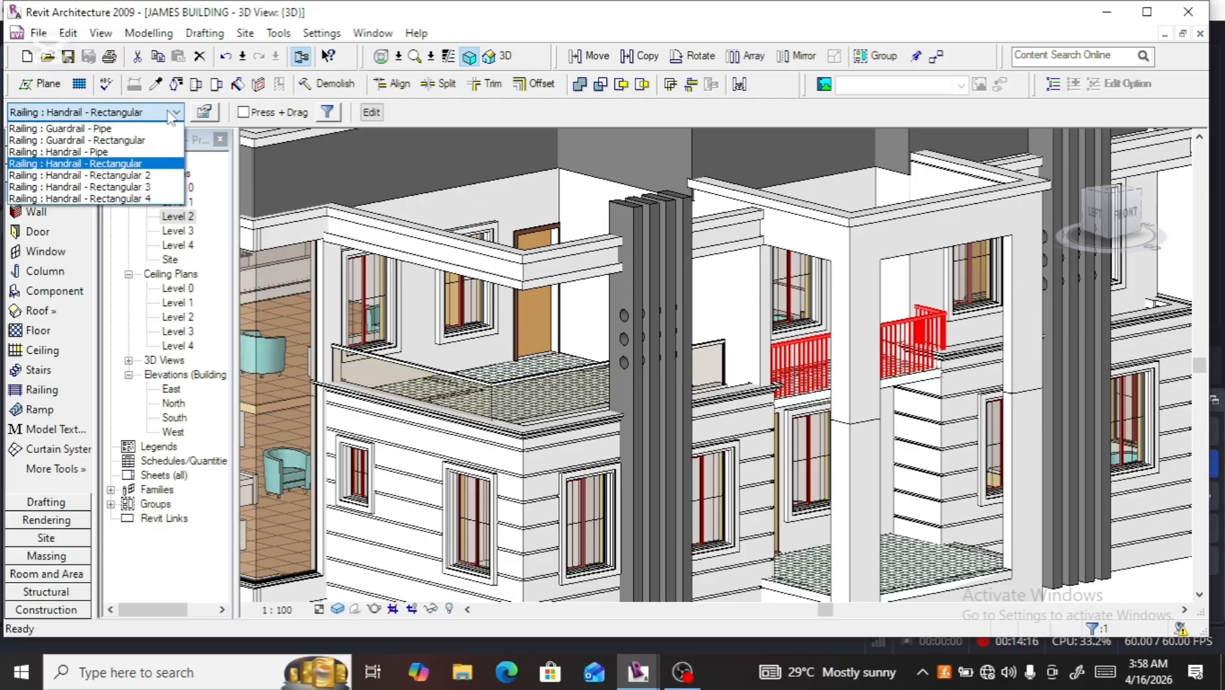
{"action": "left_click", "coordinate": [154, 199]}
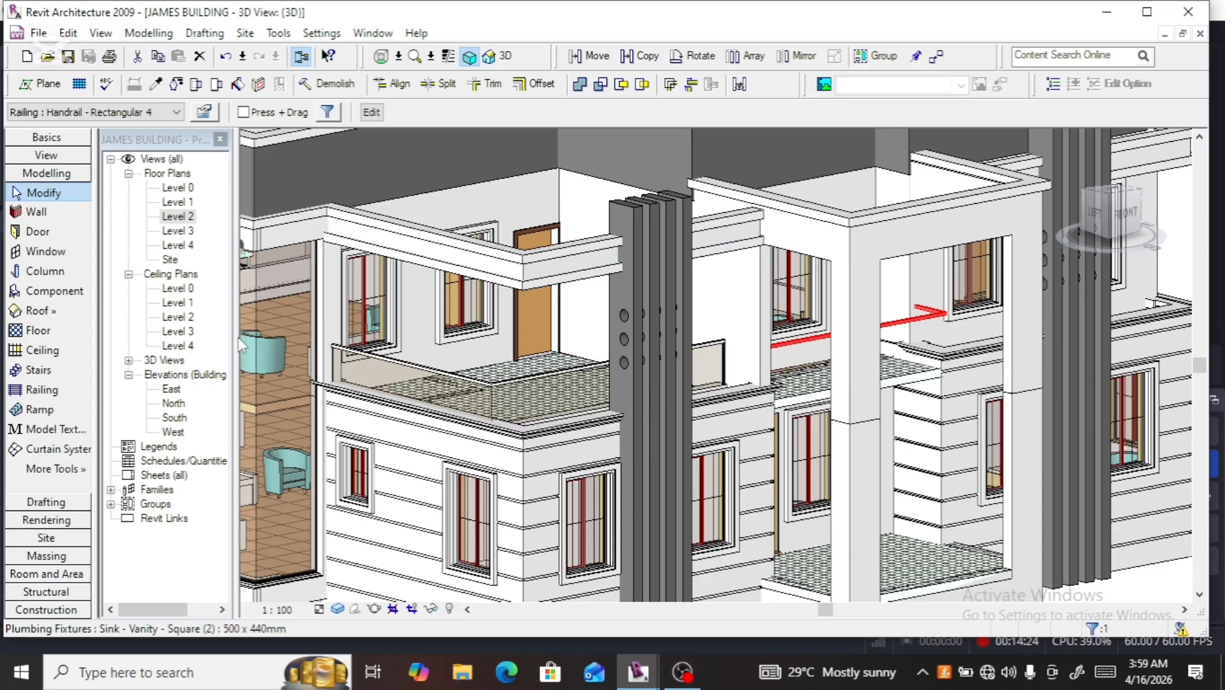
Create an in-place family in the Duct Accessories category from the Level 2 floor plan, keeping the default name
{"action": "left_click", "coordinate": [502, 419]}
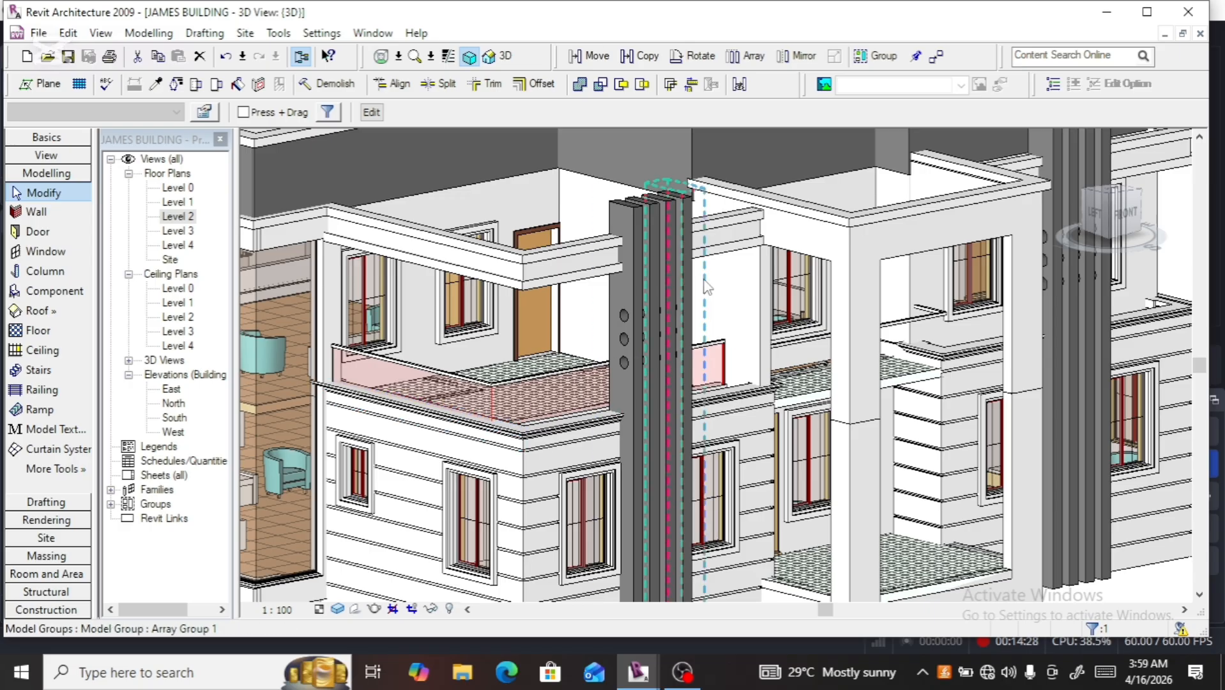
{"action": "double_click", "coordinate": [179, 215]}
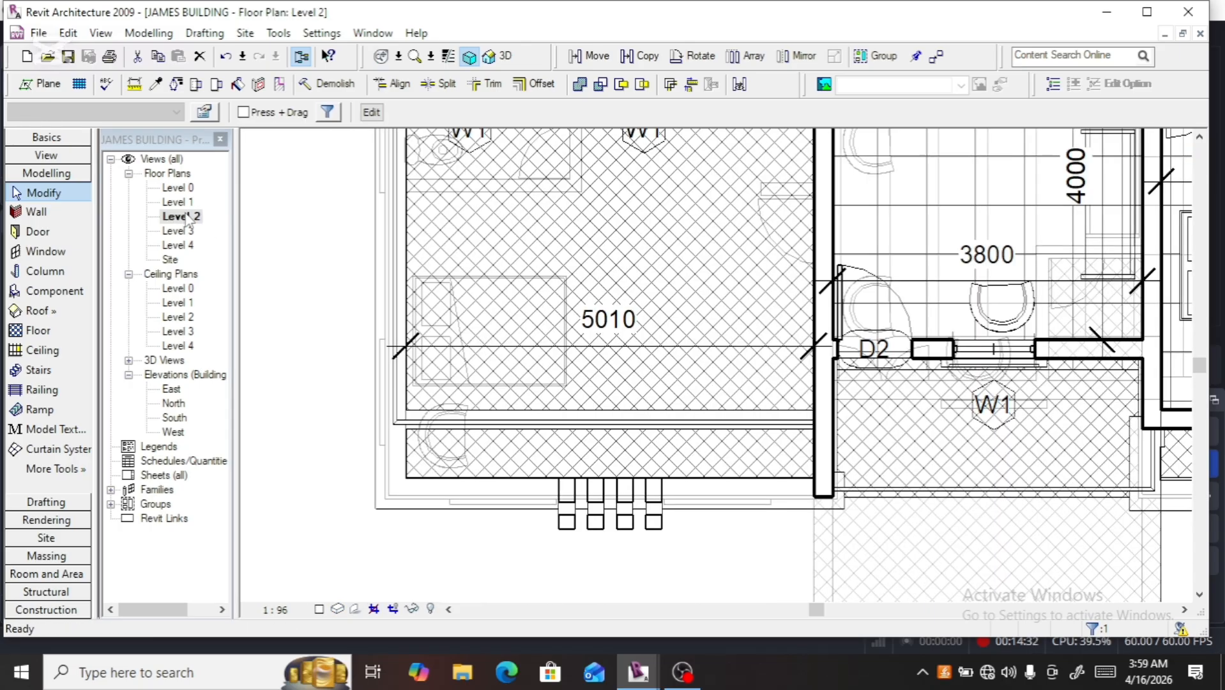
{"action": "scroll", "coordinate": [320, 331], "scroll_direction": "down", "scroll_amount": 3}
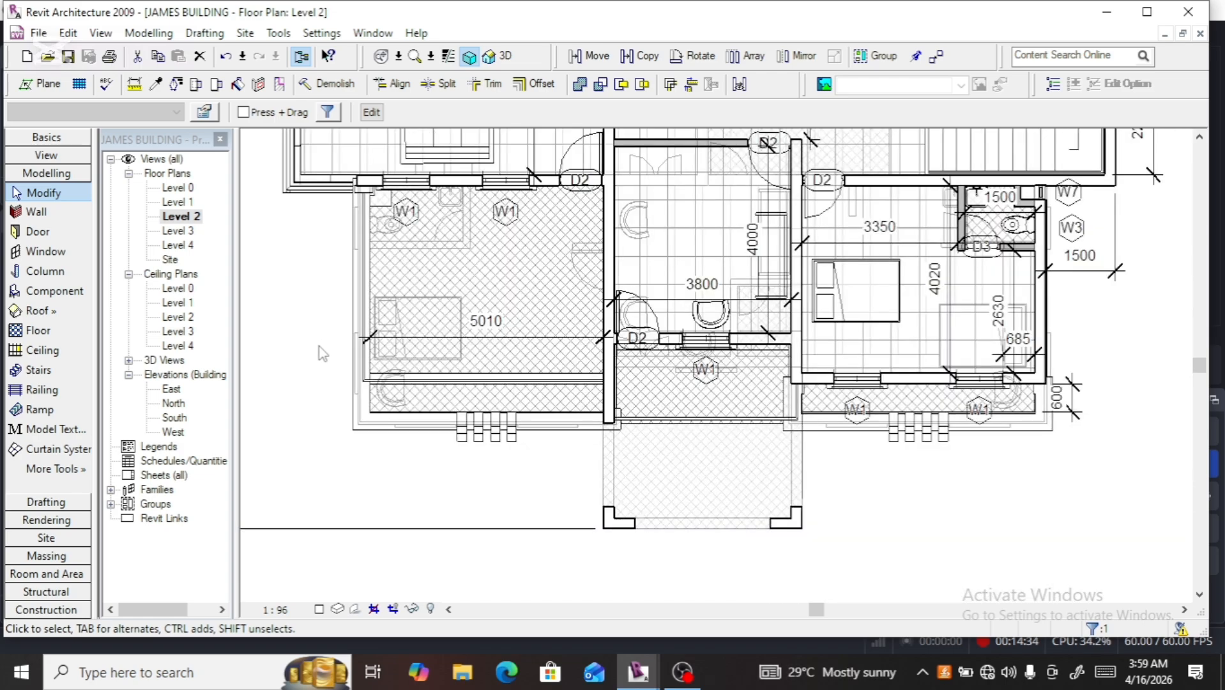
{"action": "scroll", "coordinate": [751, 461], "scroll_direction": "up", "scroll_amount": 3}
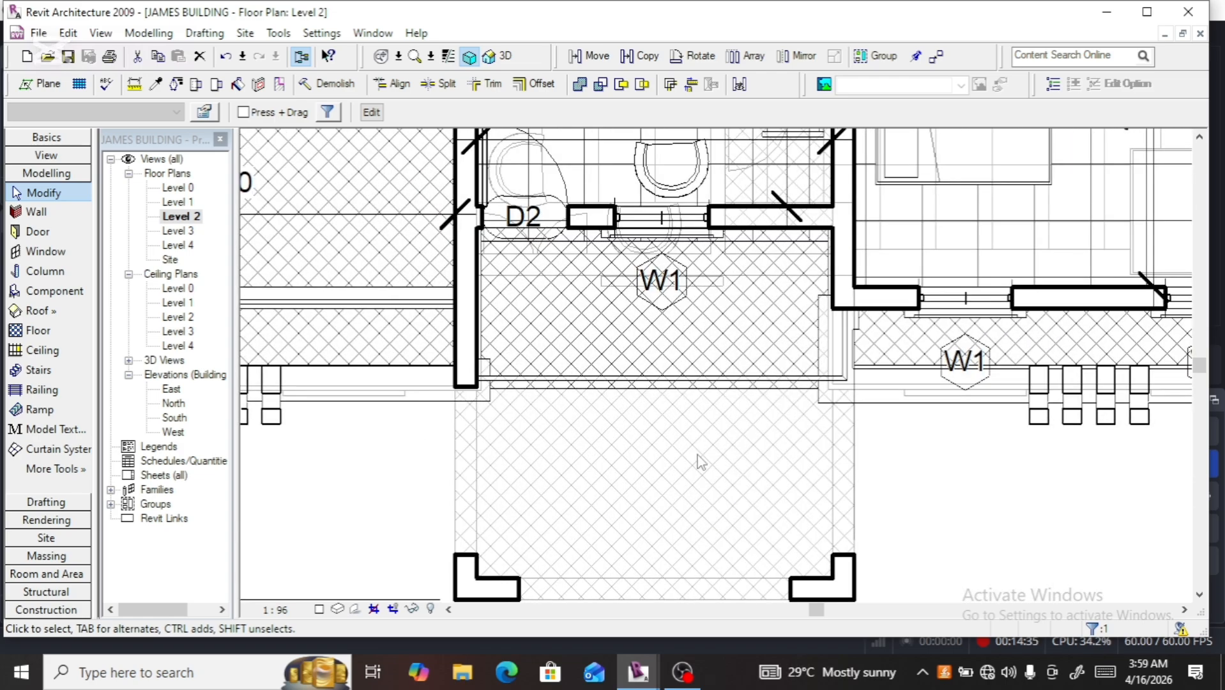
{"action": "left_click", "coordinate": [346, 445]}
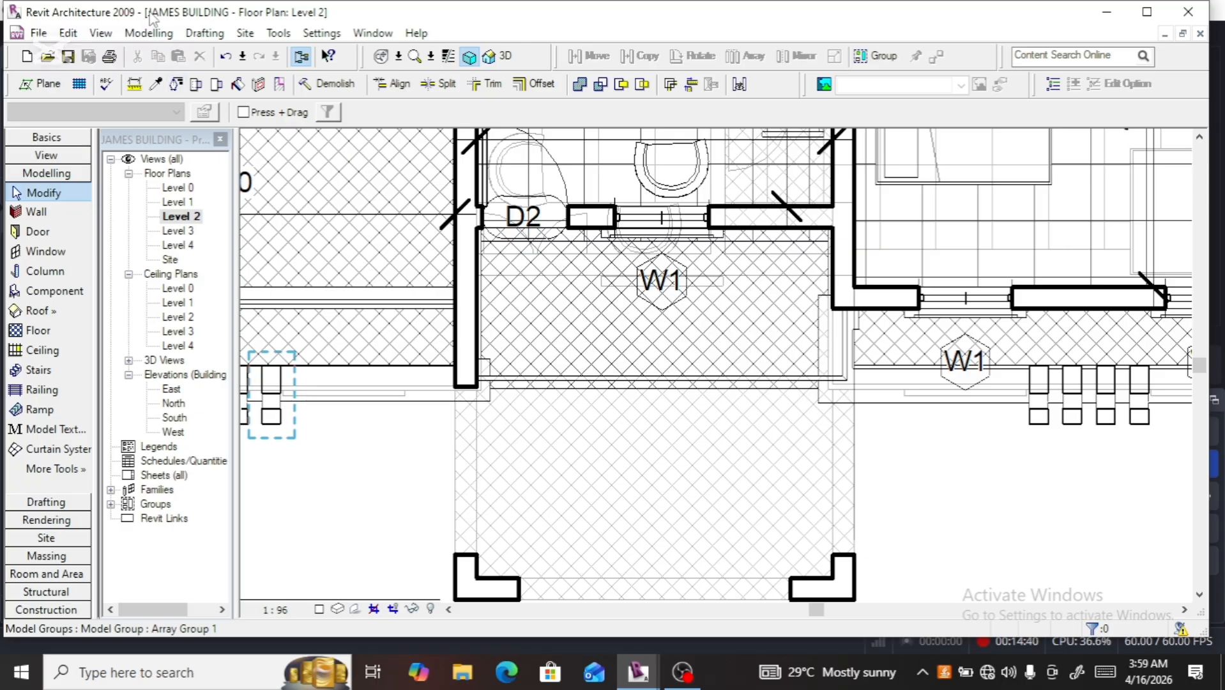
{"action": "left_click", "coordinate": [149, 33]}
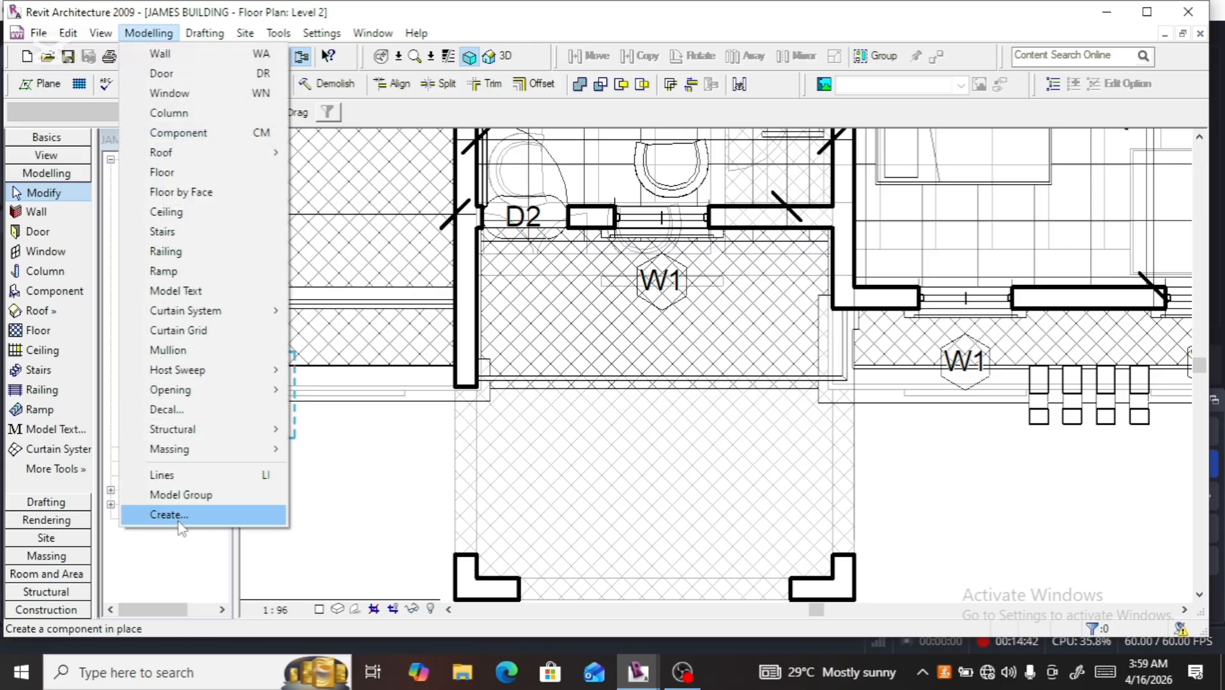
{"action": "left_click", "coordinate": [169, 514]}
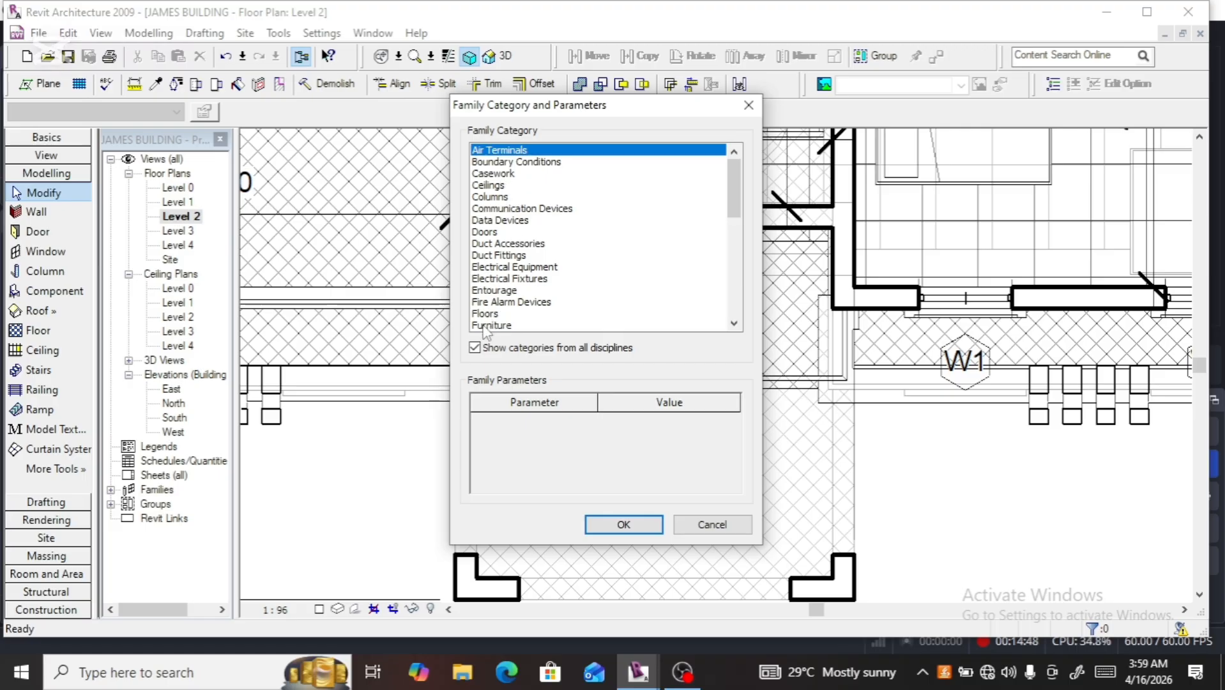
{"action": "left_click", "coordinate": [515, 244]}
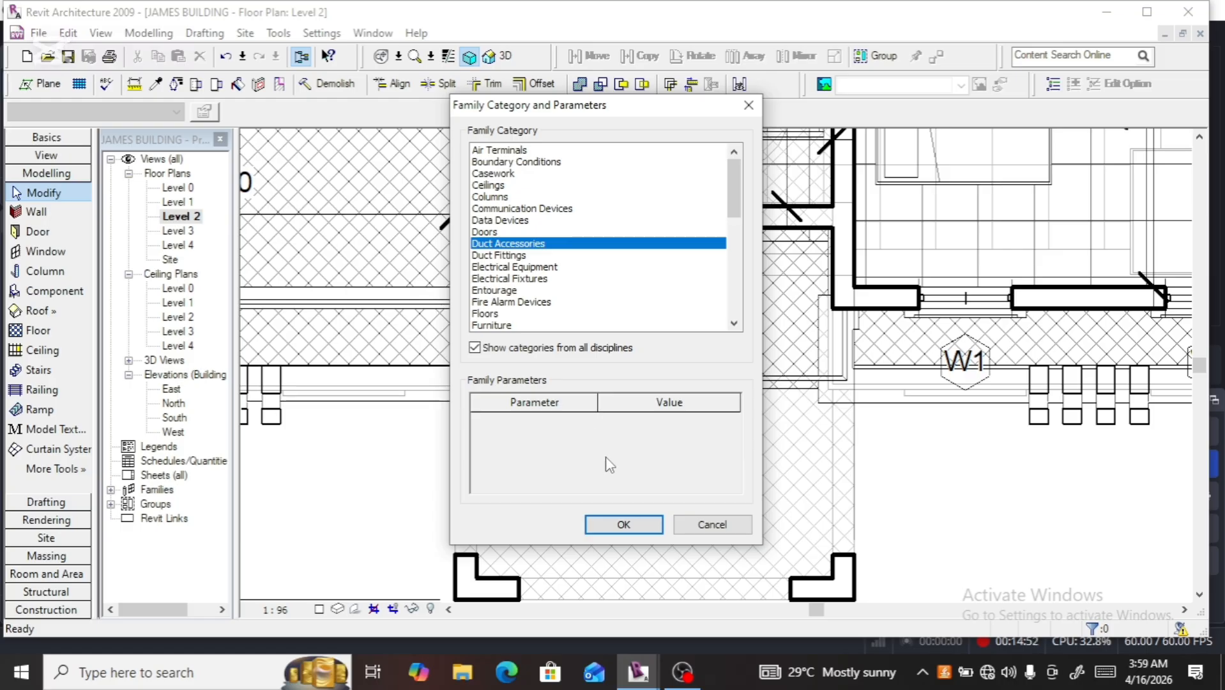
{"action": "left_click", "coordinate": [616, 524]}
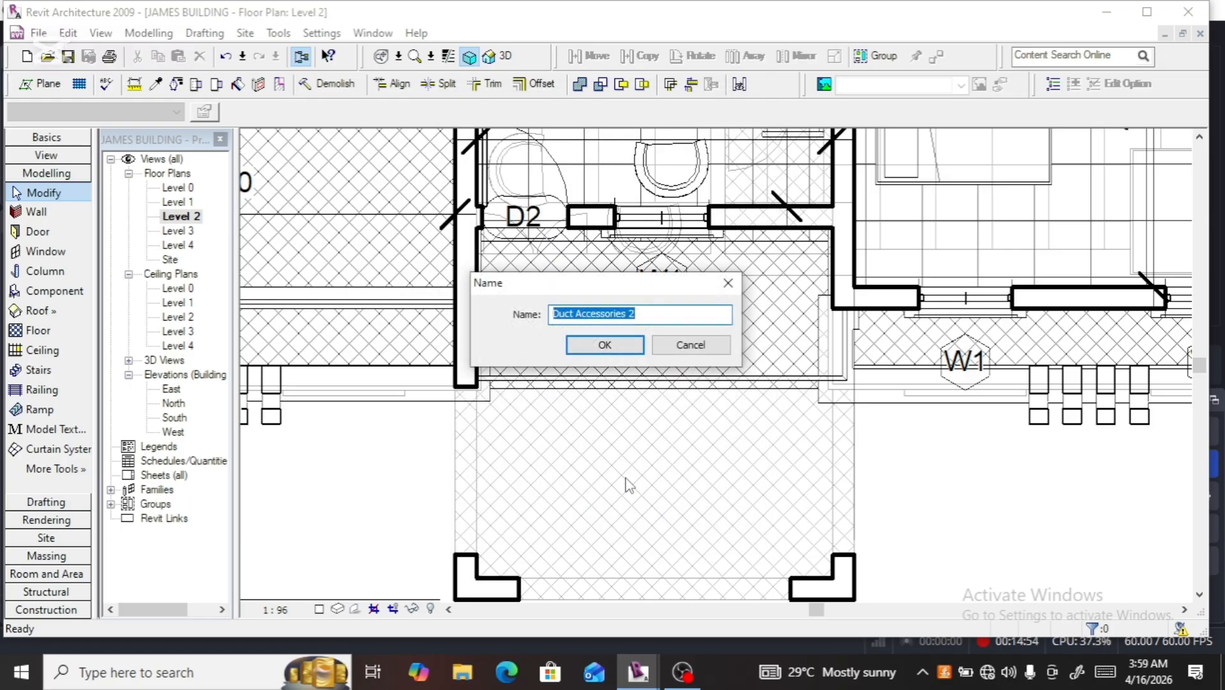
{"action": "left_click", "coordinate": [594, 350]}
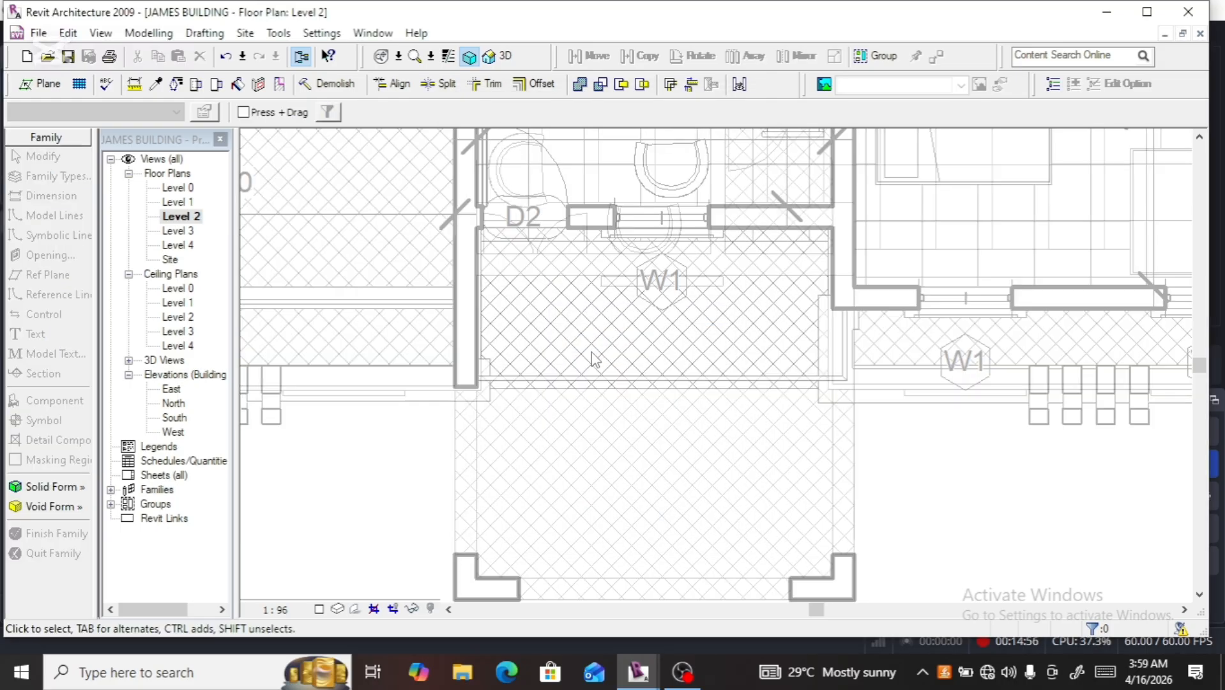
Start a solid sweep and sketch its 2D path along the front balcony handrail, from the wall end to the outer corner
{"action": "left_click", "coordinate": [52, 489]}
{"action": "left_click", "coordinate": [130, 542]}
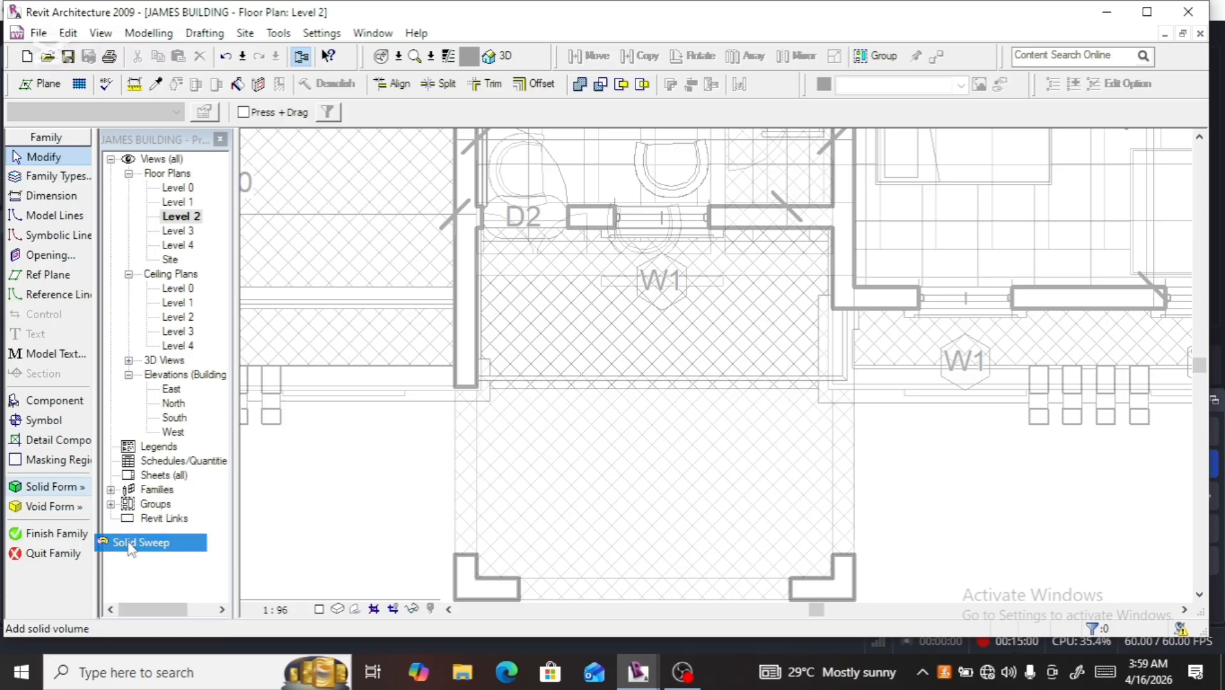
{"action": "left_click", "coordinate": [40, 180]}
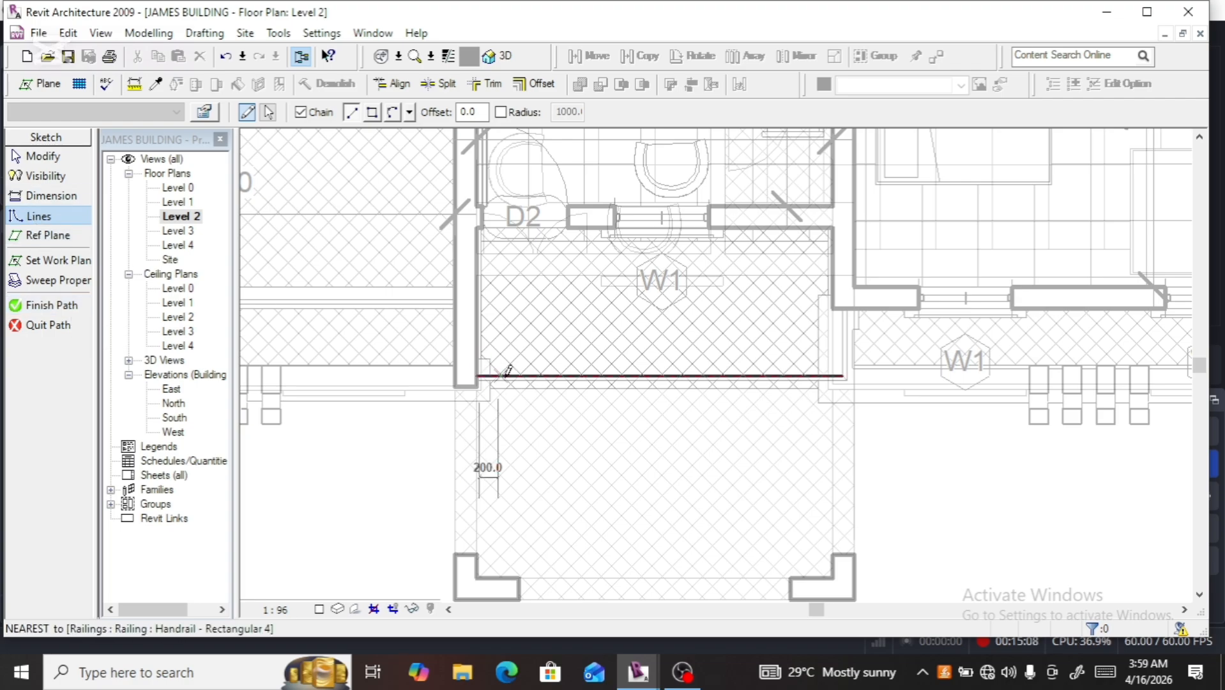
{"action": "scroll", "coordinate": [476, 376], "scroll_direction": "up", "scroll_amount": 4}
{"action": "scroll", "coordinate": [475, 364], "scroll_direction": "up", "scroll_amount": 2}
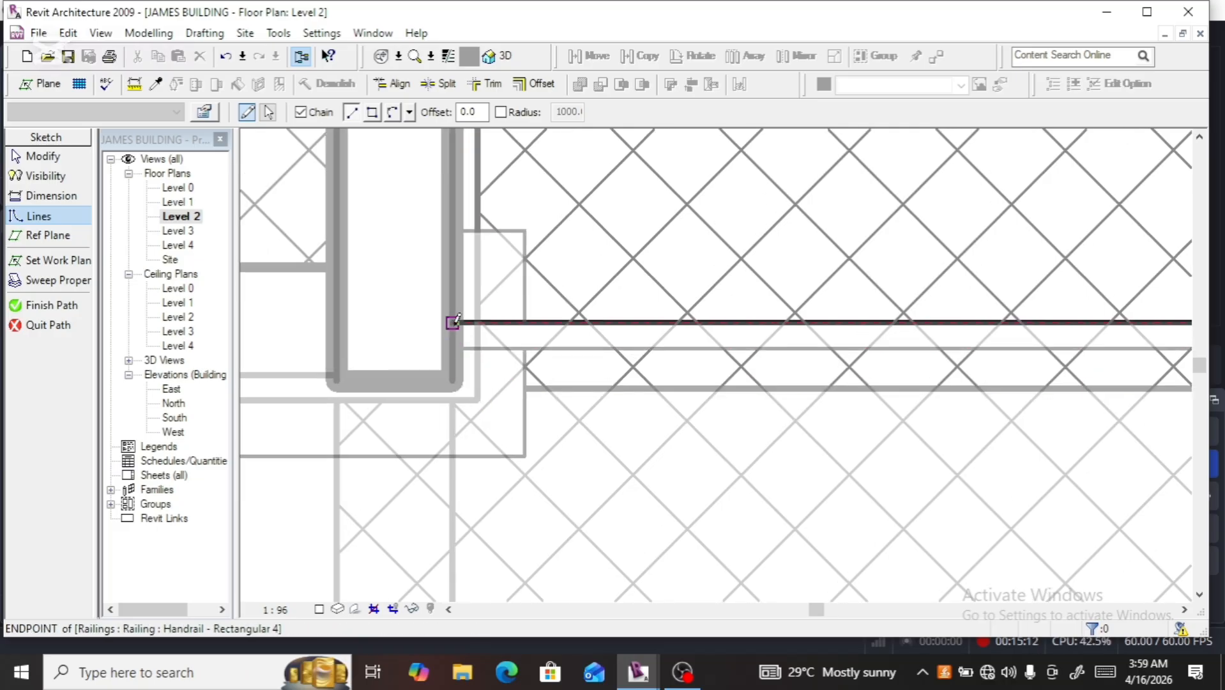
{"action": "left_click", "coordinate": [453, 321]}
{"action": "scroll", "coordinate": [440, 358], "scroll_direction": "down", "scroll_amount": 3}
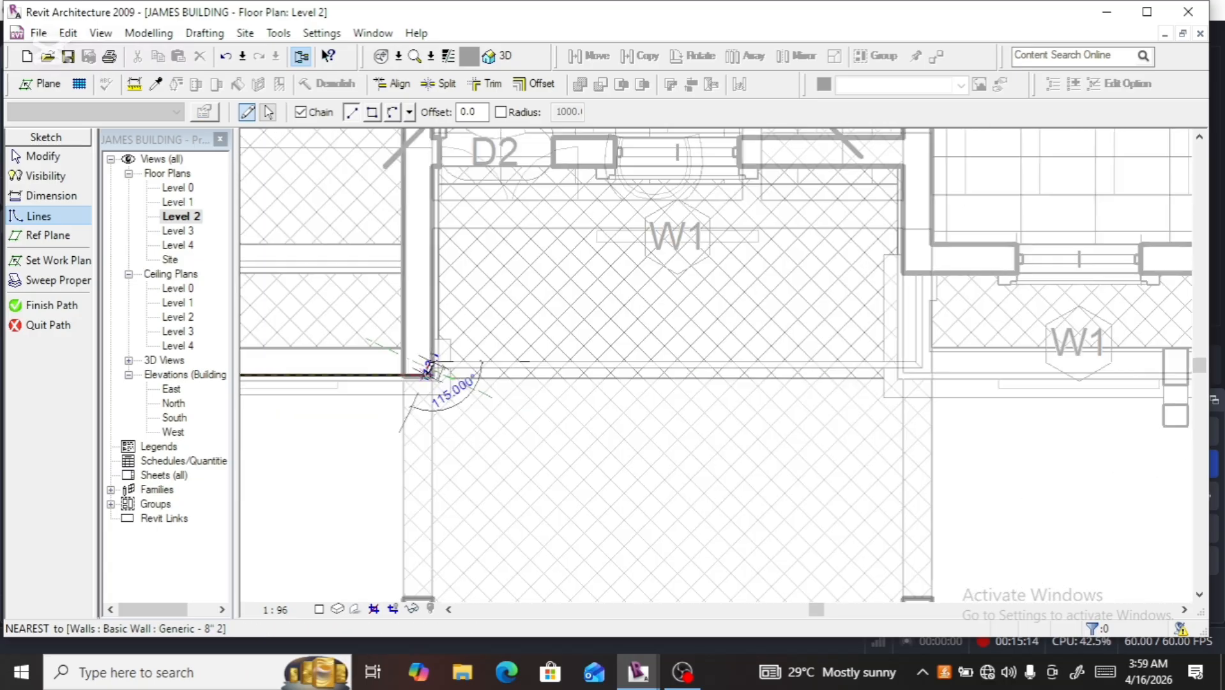
{"action": "scroll", "coordinate": [555, 349], "scroll_direction": "down", "scroll_amount": 2}
{"action": "scroll", "coordinate": [661, 363], "scroll_direction": "up", "scroll_amount": 5}
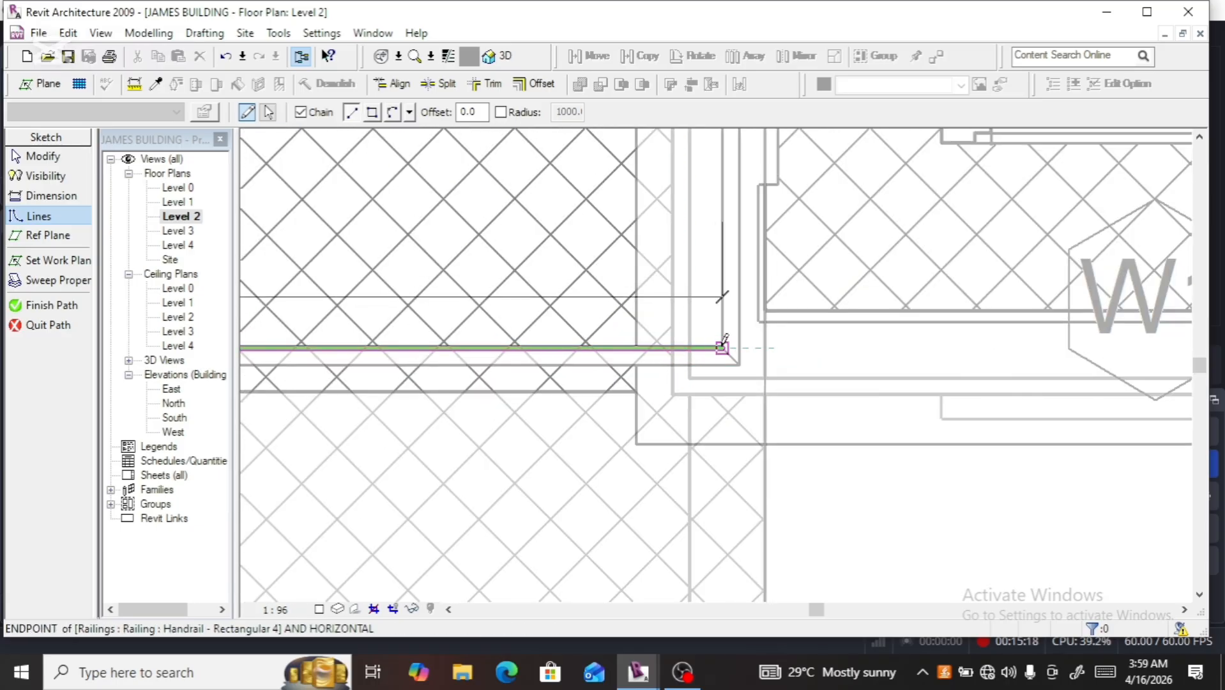
{"action": "left_click", "coordinate": [722, 346]}
Add a side segment about 715 mm long to the sweep path, from the balcony's outer corner back to the wall face
{"action": "scroll", "coordinate": [722, 348], "scroll_direction": "down", "scroll_amount": 3}
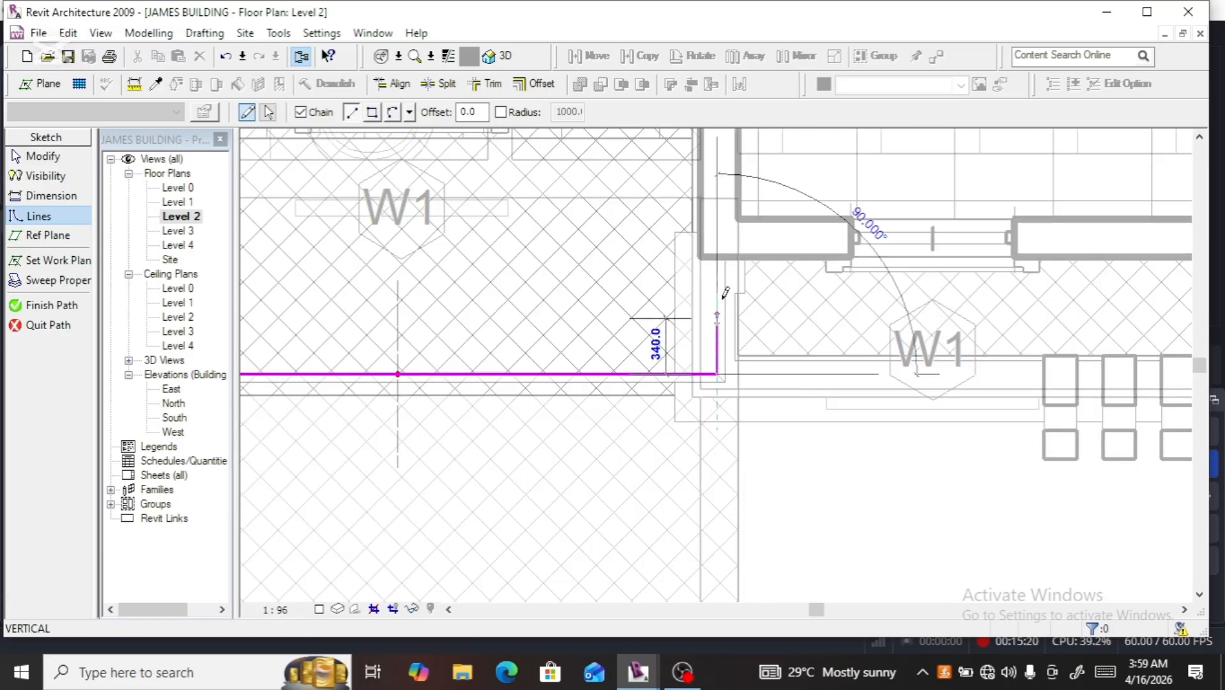
{"action": "left_click", "coordinate": [718, 258]}
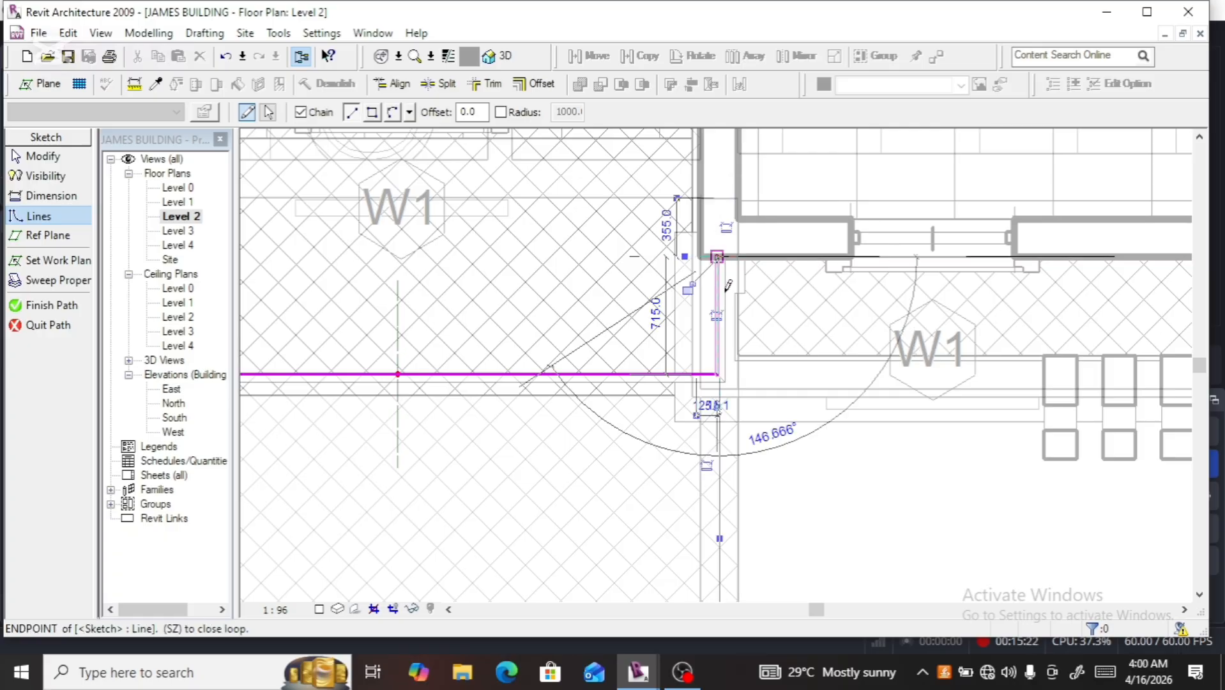
{"action": "key", "text": "Escape"}
{"action": "scroll", "coordinate": [716, 305], "scroll_direction": "up", "scroll_amount": 3}
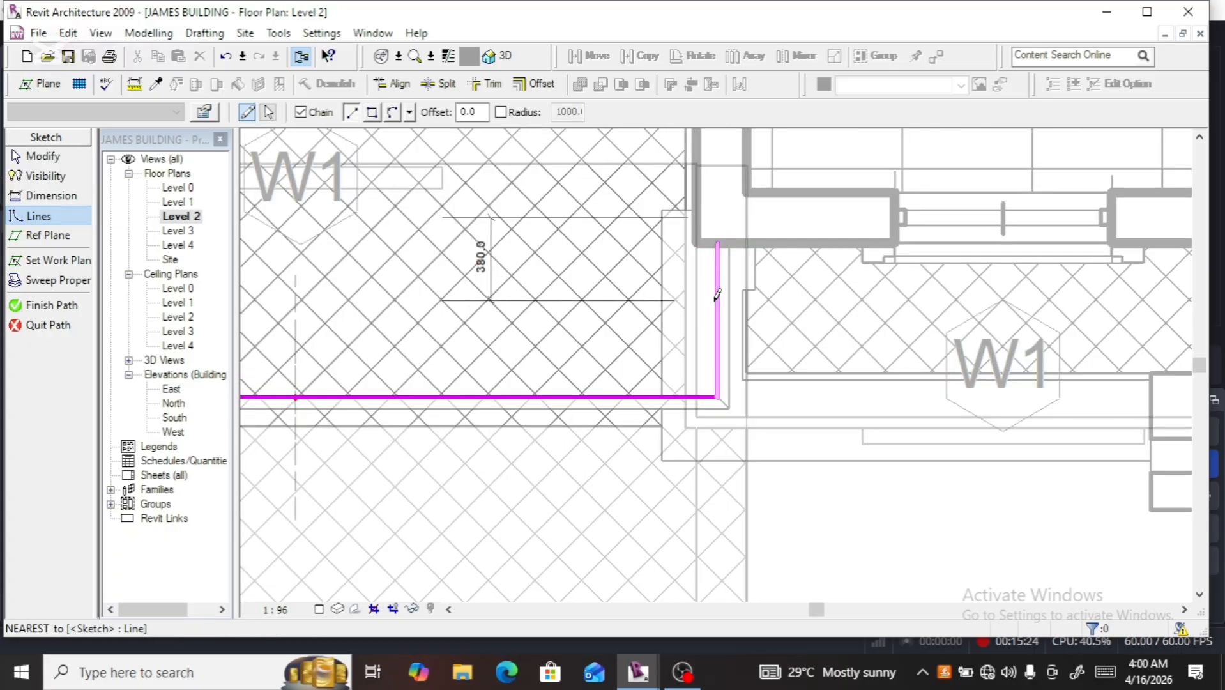
{"action": "key", "text": "Escape"}
Nudge the path's front and side segments outward by about 10 mm each and finish the sweep path
{"action": "left_click", "coordinate": [720, 324]}
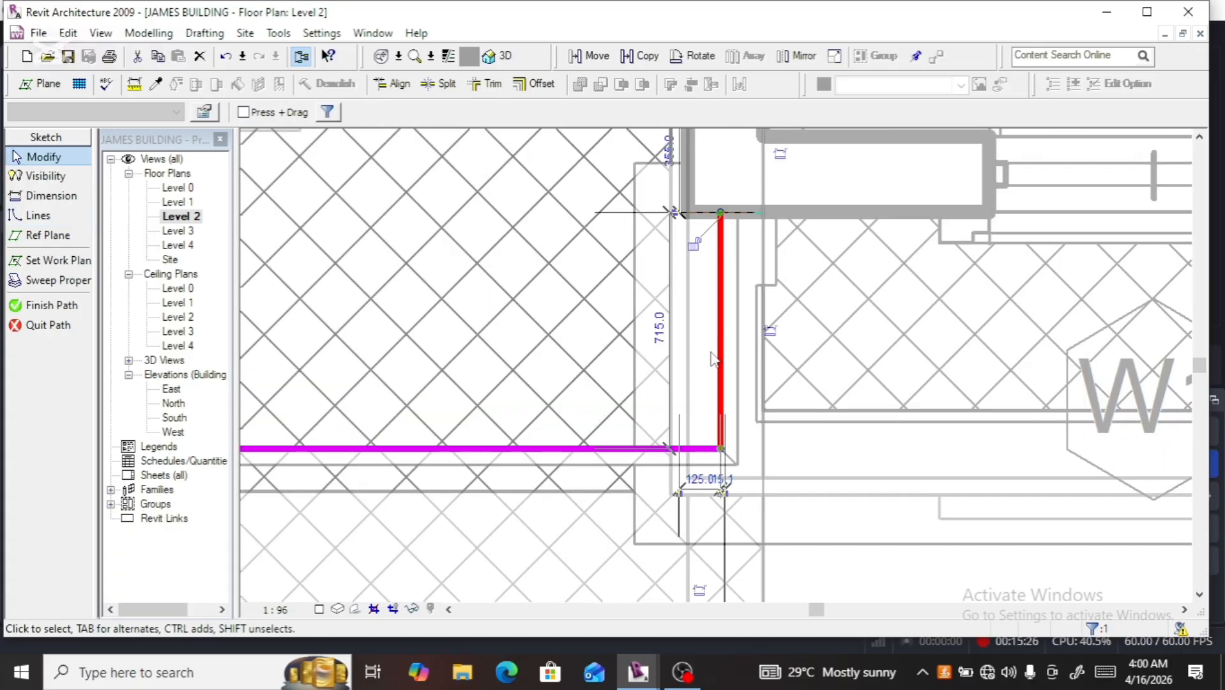
{"action": "scroll", "coordinate": [716, 348], "scroll_direction": "up", "scroll_amount": 2}
{"action": "key", "text": "Right"}
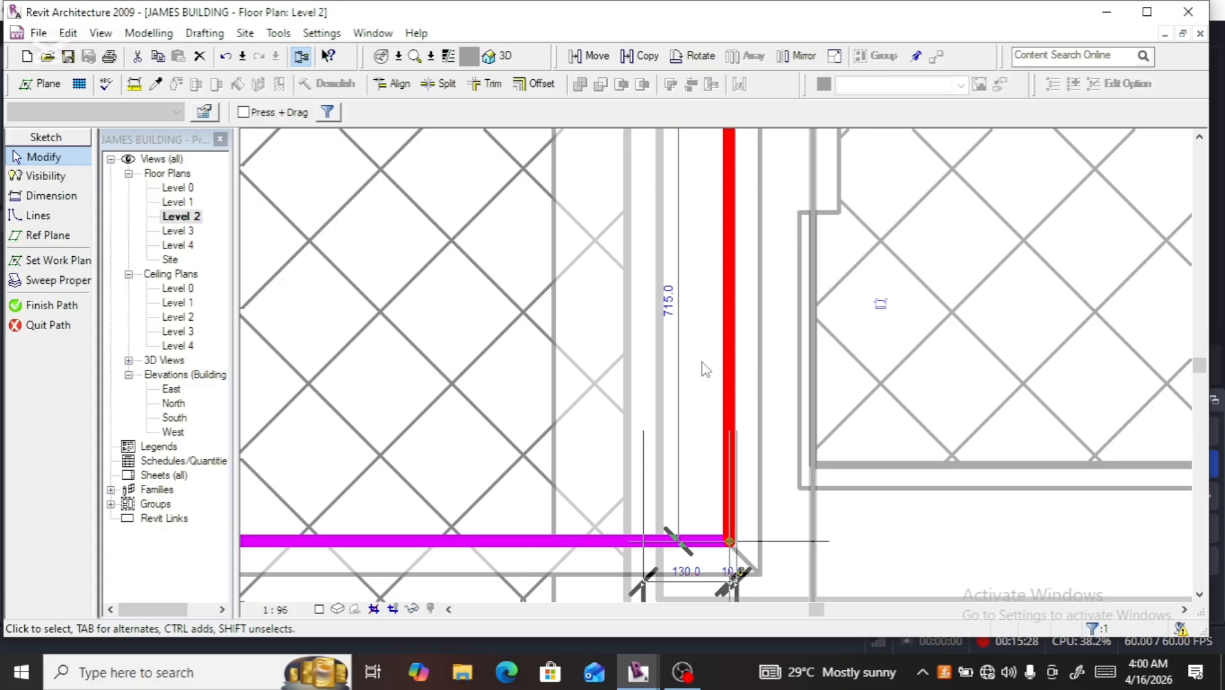
{"action": "left_click", "coordinate": [614, 542]}
{"action": "key", "text": "Down"}
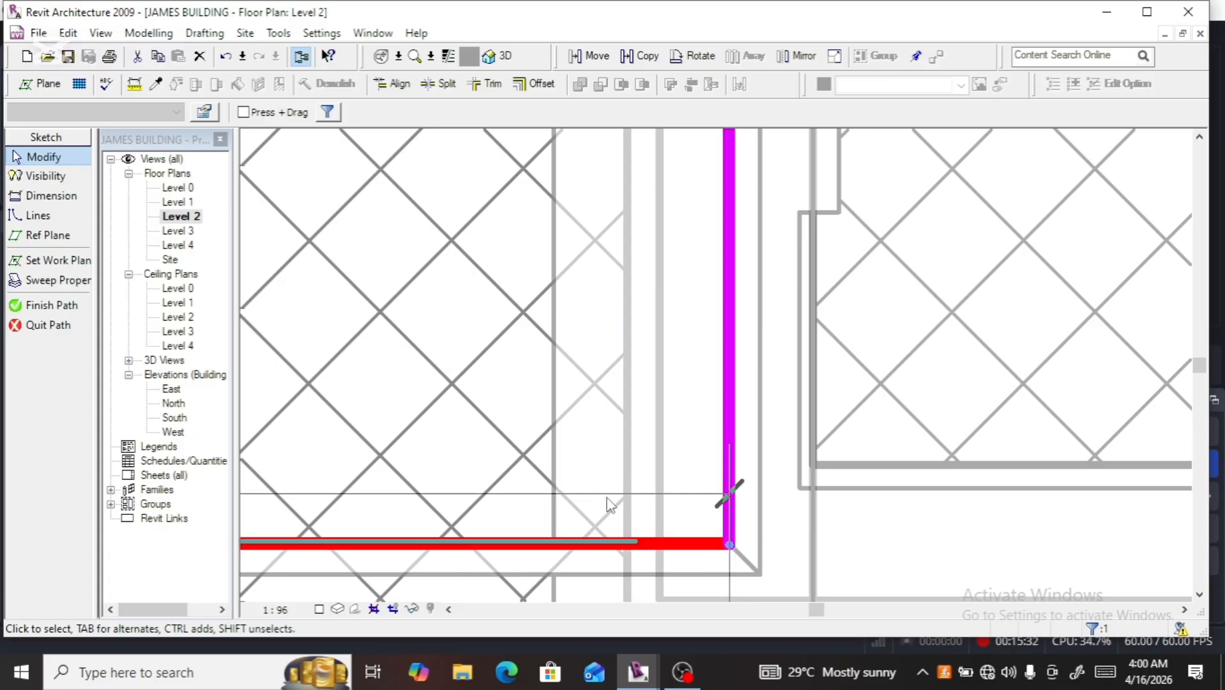
{"action": "key", "text": "Down"}
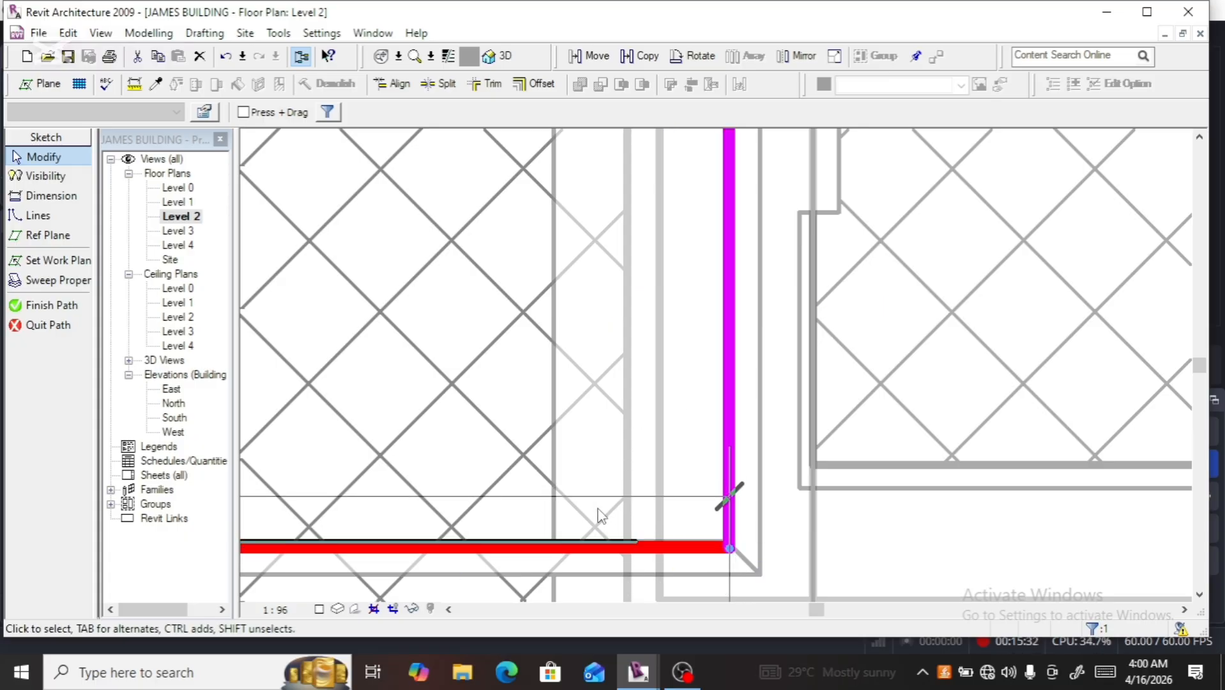
{"action": "left_click", "coordinate": [728, 440]}
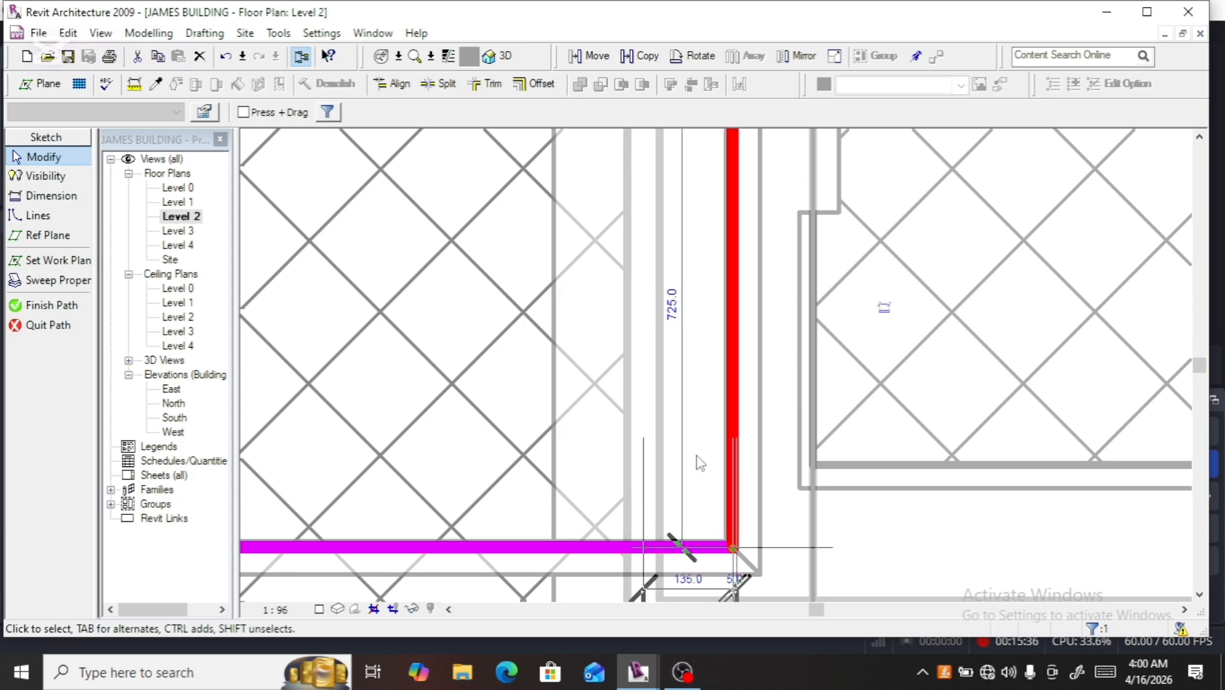
{"action": "scroll", "coordinate": [699, 461], "scroll_direction": "down", "scroll_amount": 3}
{"action": "scroll", "coordinate": [651, 444], "scroll_direction": "down", "scroll_amount": 2}
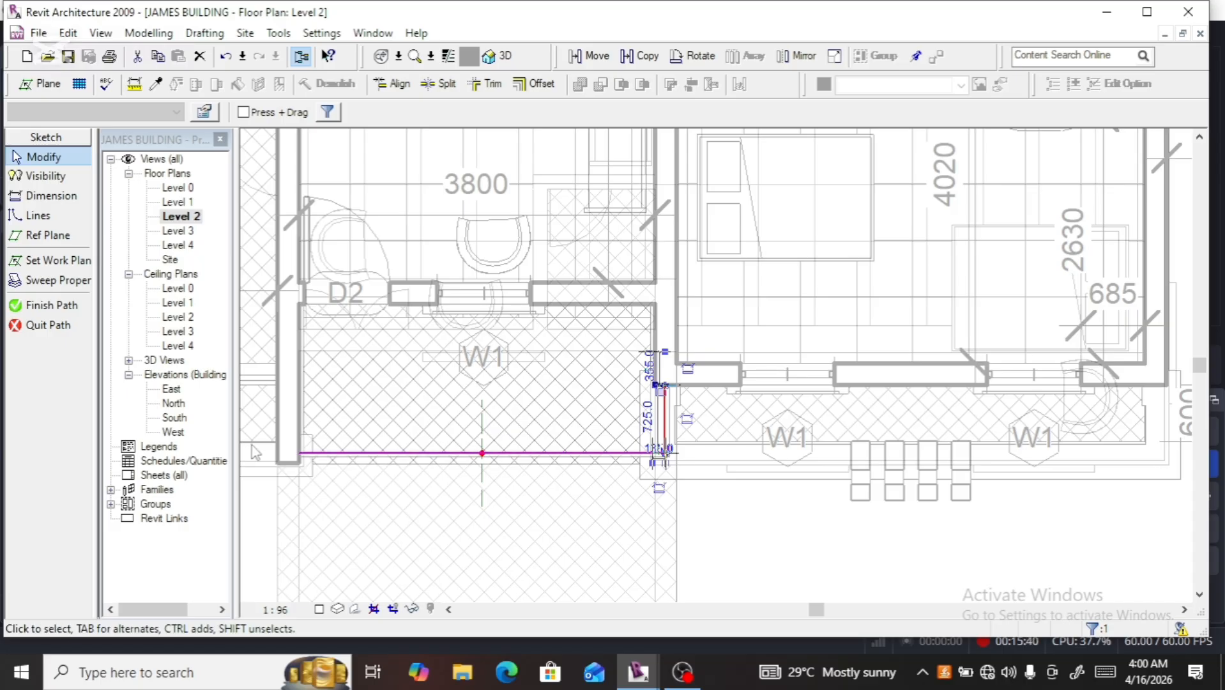
{"action": "left_click", "coordinate": [51, 307]}
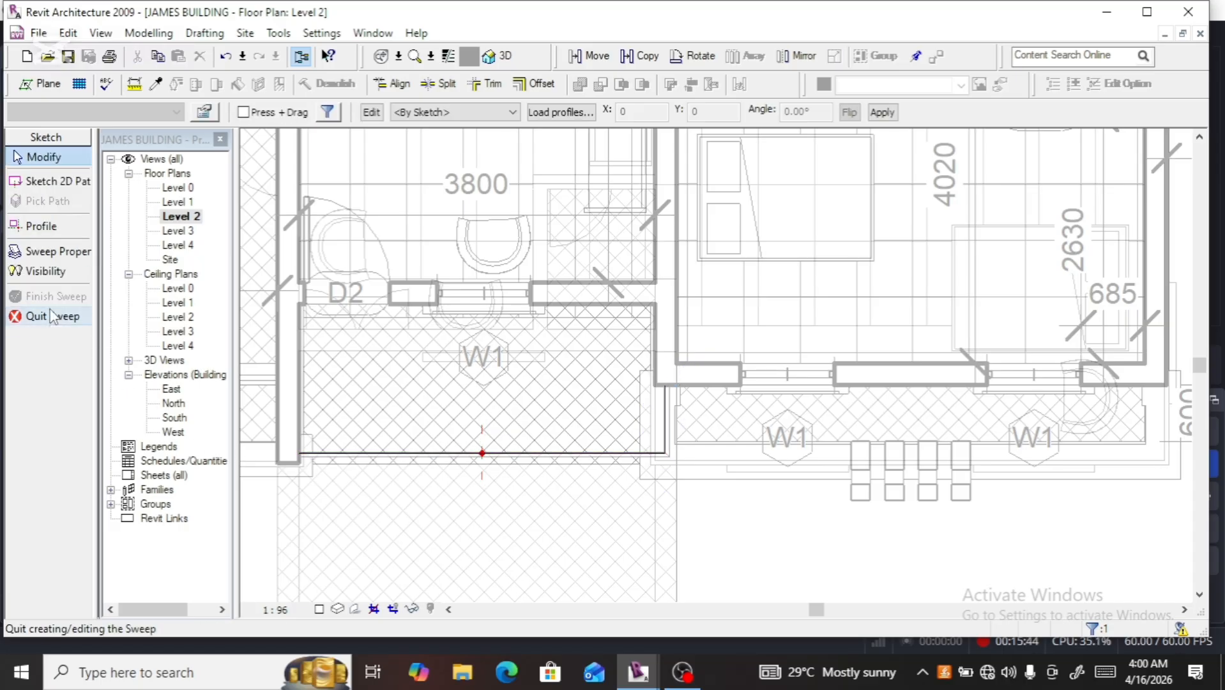
Open the sweep's profile for sketching in the East elevation and locate the path's profile origin at Level 2
{"action": "left_click", "coordinate": [372, 113]}
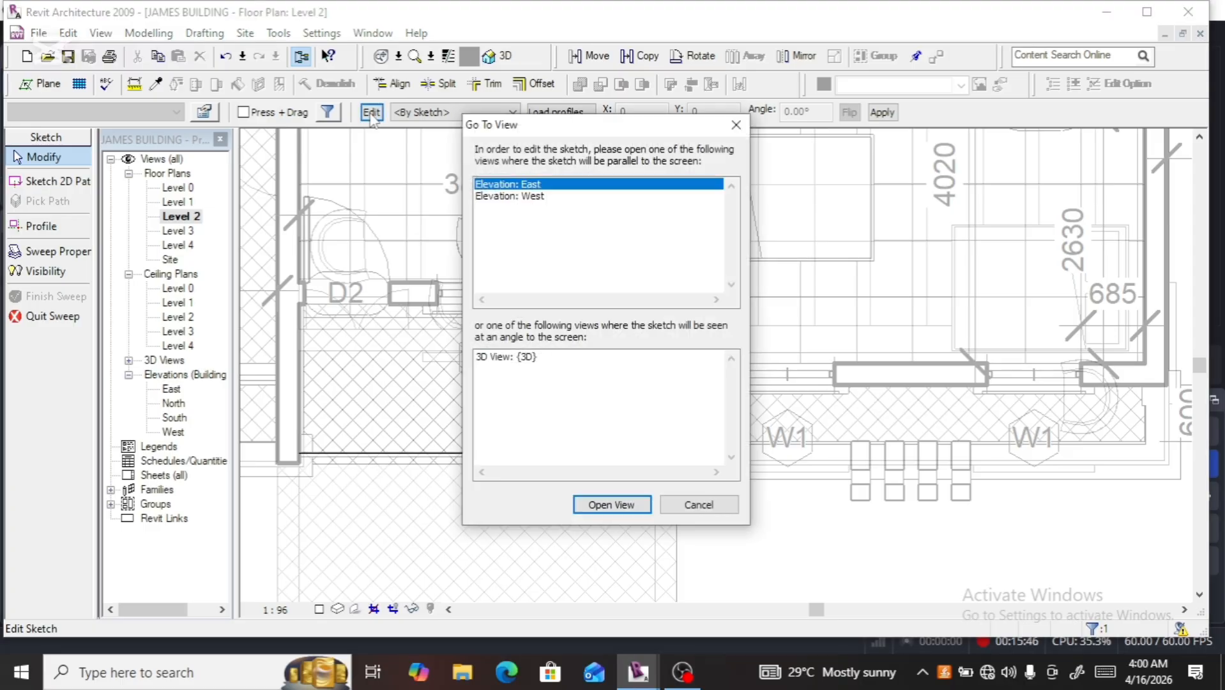
{"action": "left_click", "coordinate": [605, 505]}
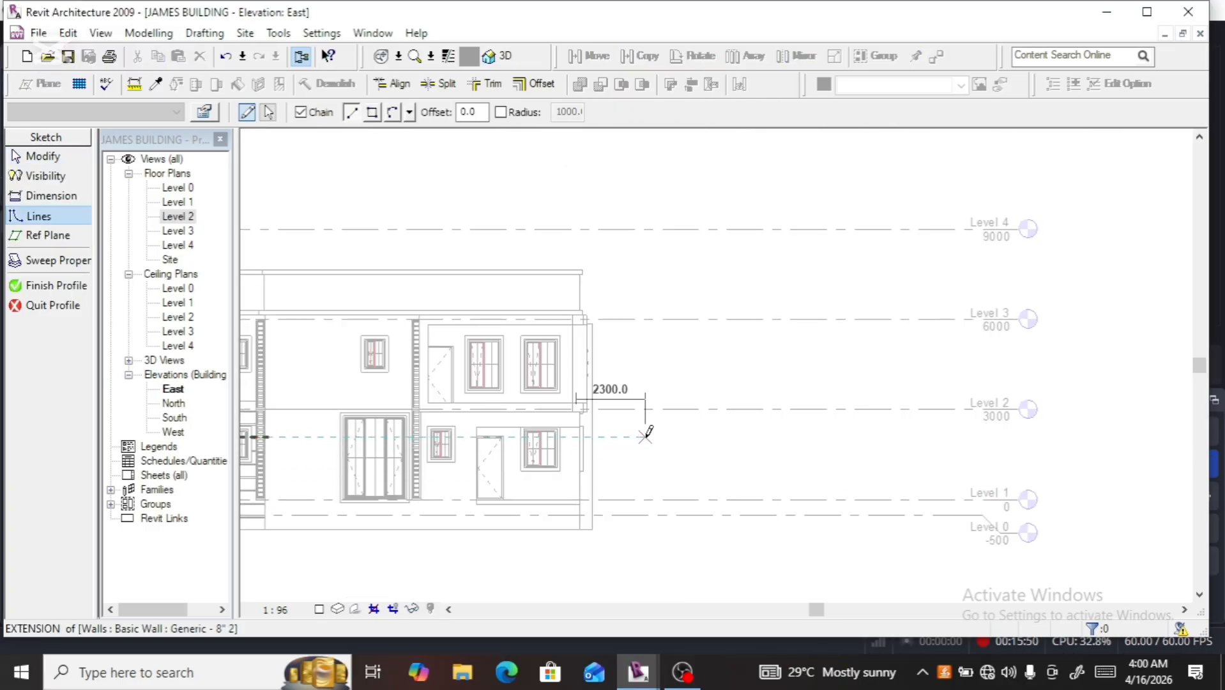
{"action": "scroll", "coordinate": [645, 434], "scroll_direction": "down", "scroll_amount": 3}
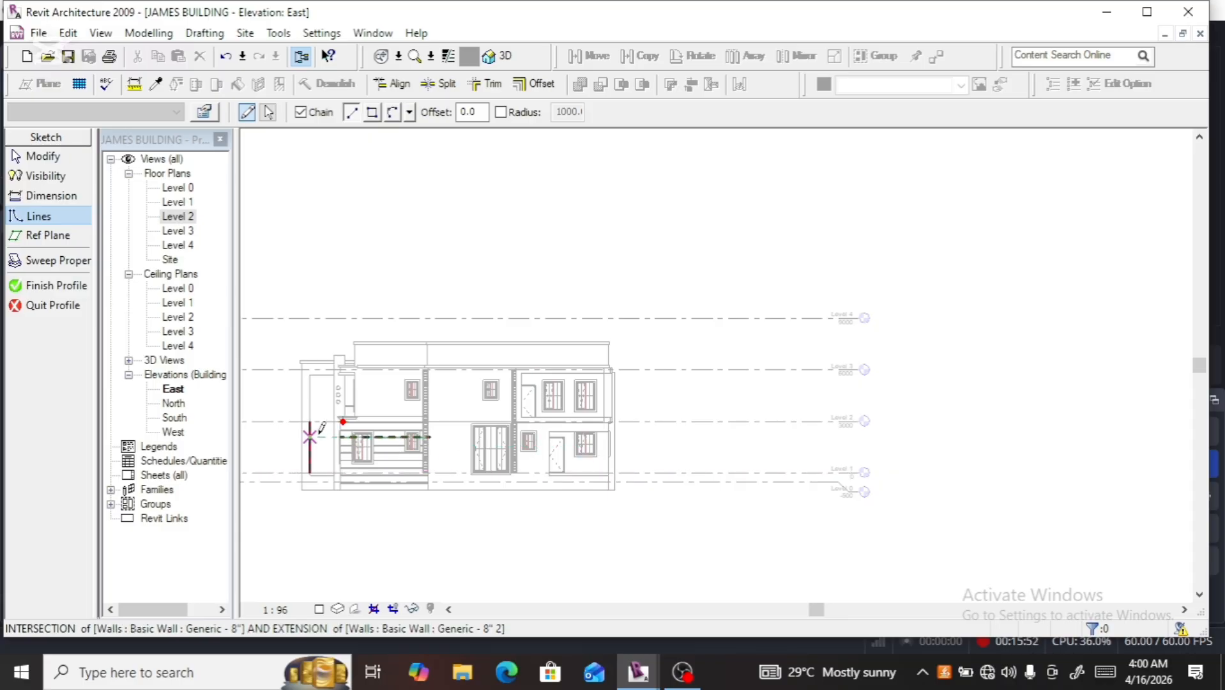
{"action": "scroll", "coordinate": [321, 428], "scroll_direction": "up", "scroll_amount": 5}
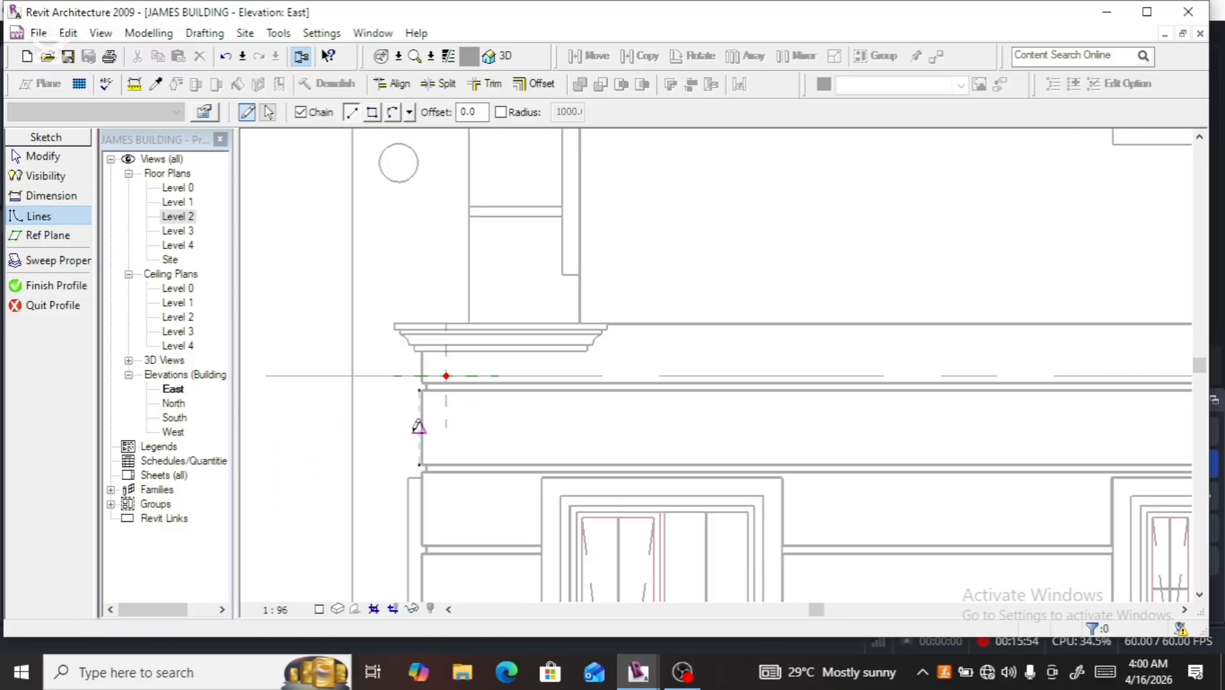
{"action": "scroll", "coordinate": [428, 440], "scroll_direction": "down", "scroll_amount": 3}
{"action": "scroll", "coordinate": [438, 326], "scroll_direction": "up", "scroll_amount": 2}
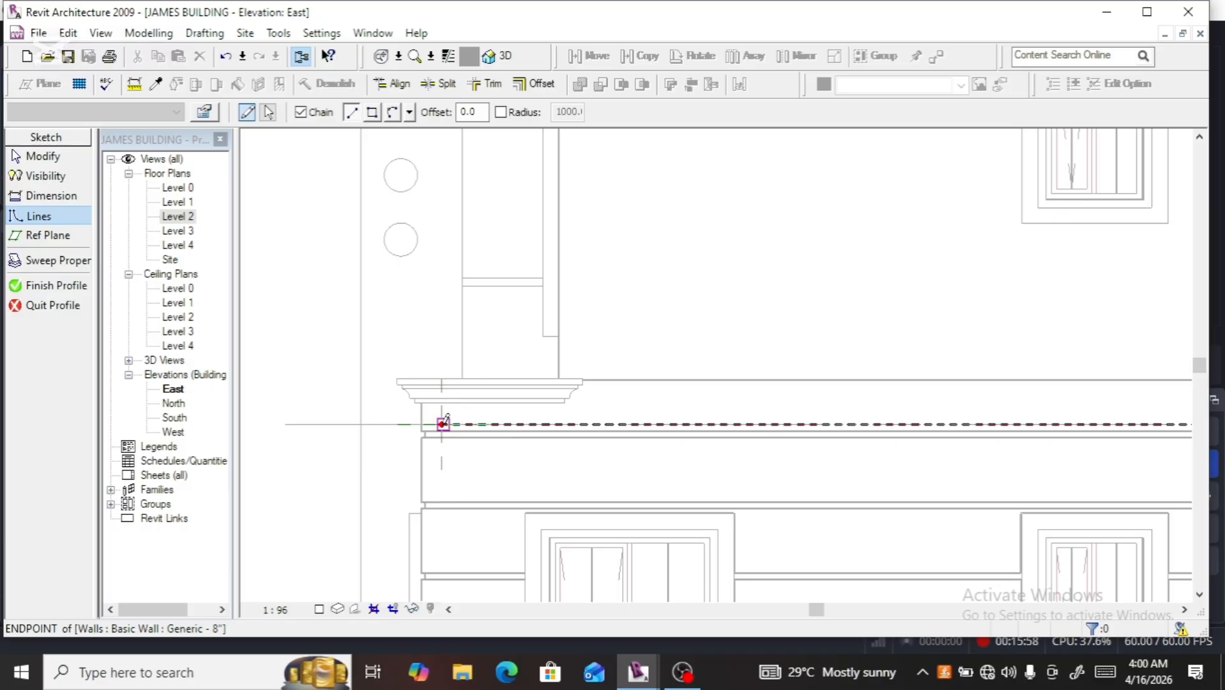
Sketch a closed rectangular profile about 152.5 mm wide and 620 mm high, rising from Level 2 at the sweep path
{"action": "left_click", "coordinate": [442, 423]}
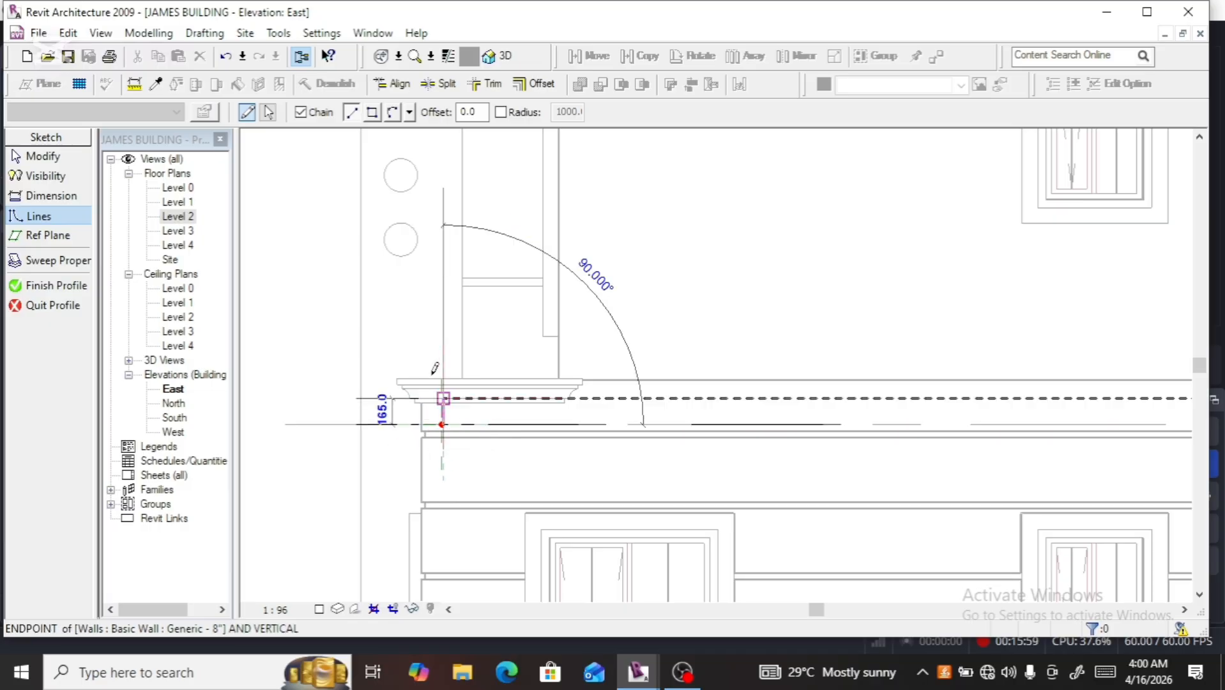
{"action": "left_click", "coordinate": [442, 324]}
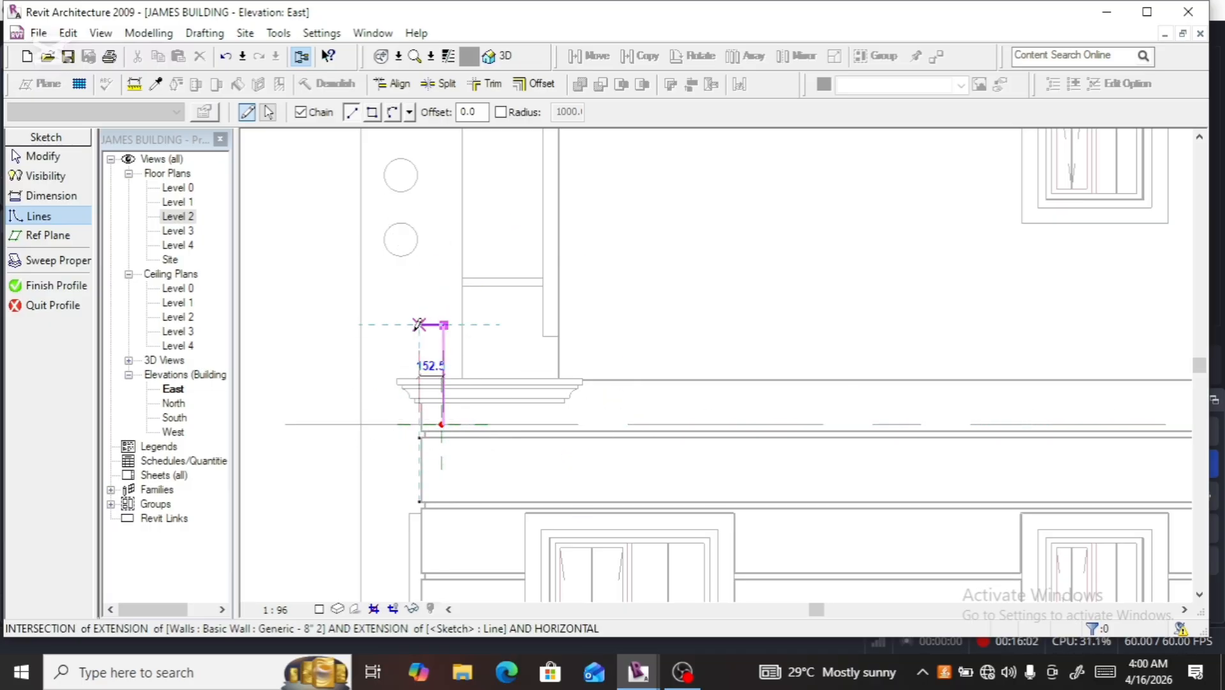
{"action": "left_click", "coordinate": [419, 325]}
{"action": "scroll", "coordinate": [423, 430], "scroll_direction": "up", "scroll_amount": 5}
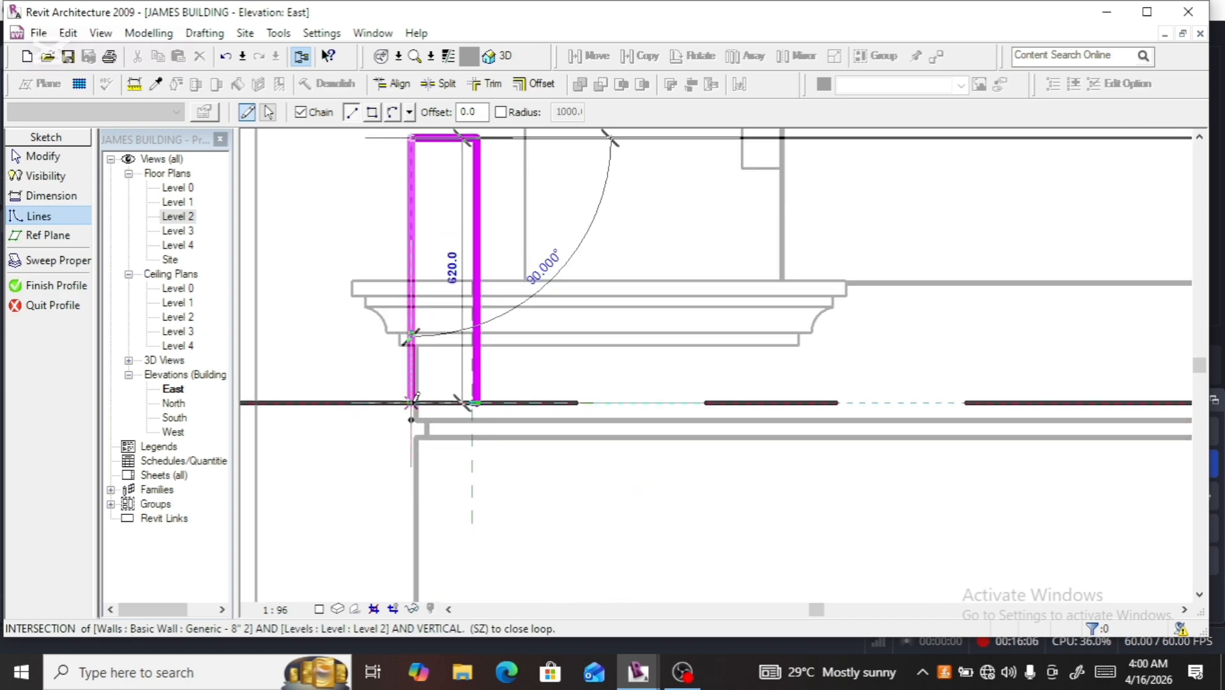
{"action": "left_click", "coordinate": [412, 401]}
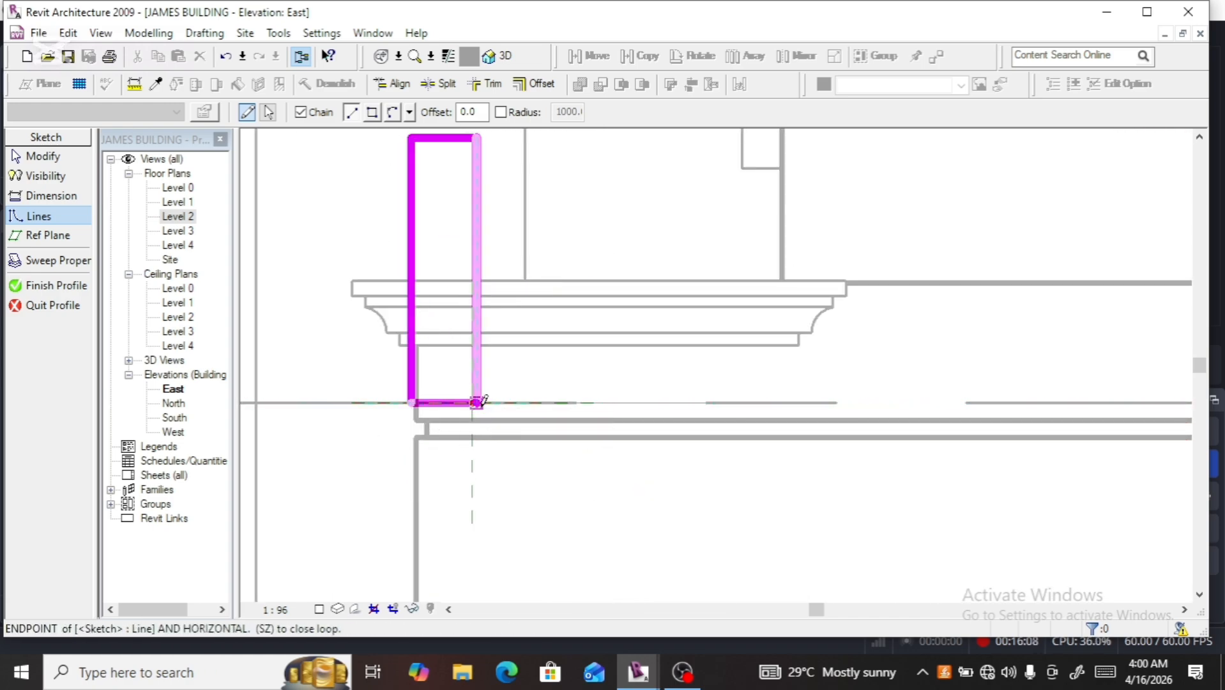
{"action": "left_click", "coordinate": [477, 401]}
{"action": "key", "text": "Escape"}
{"action": "key", "text": "Escape"}
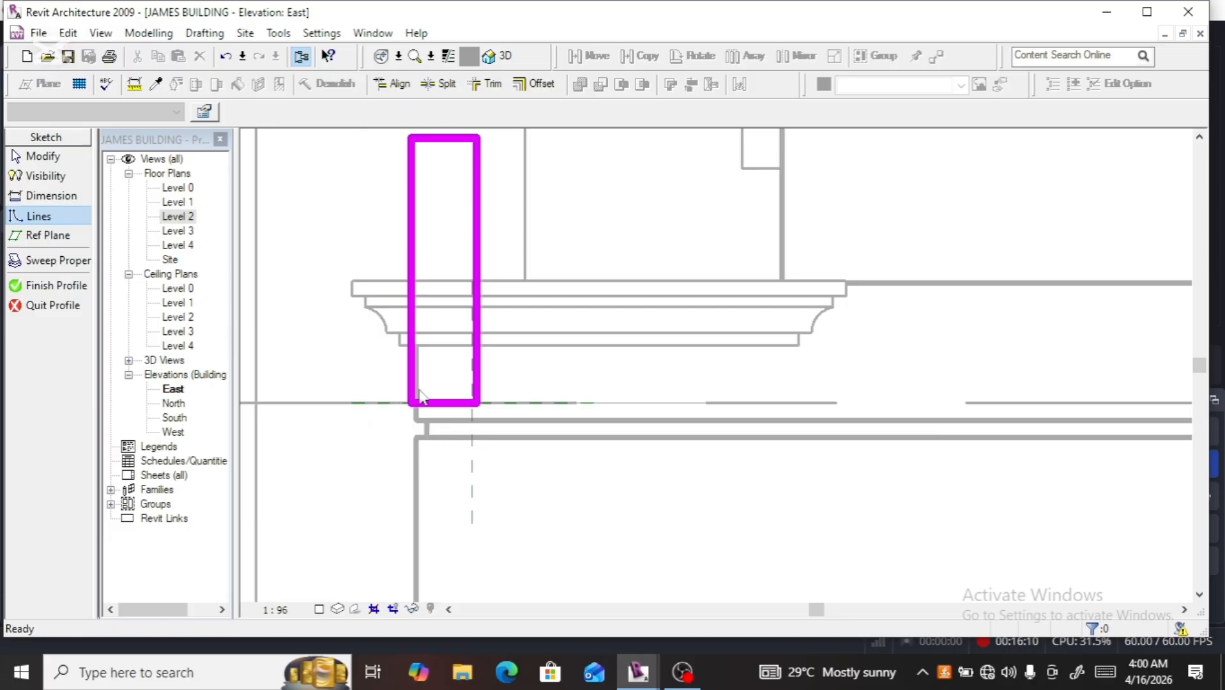
Set the rectangular sweep profile's width to 20 mm by moving its outer vertical edge
{"action": "left_click", "coordinate": [411, 242]}
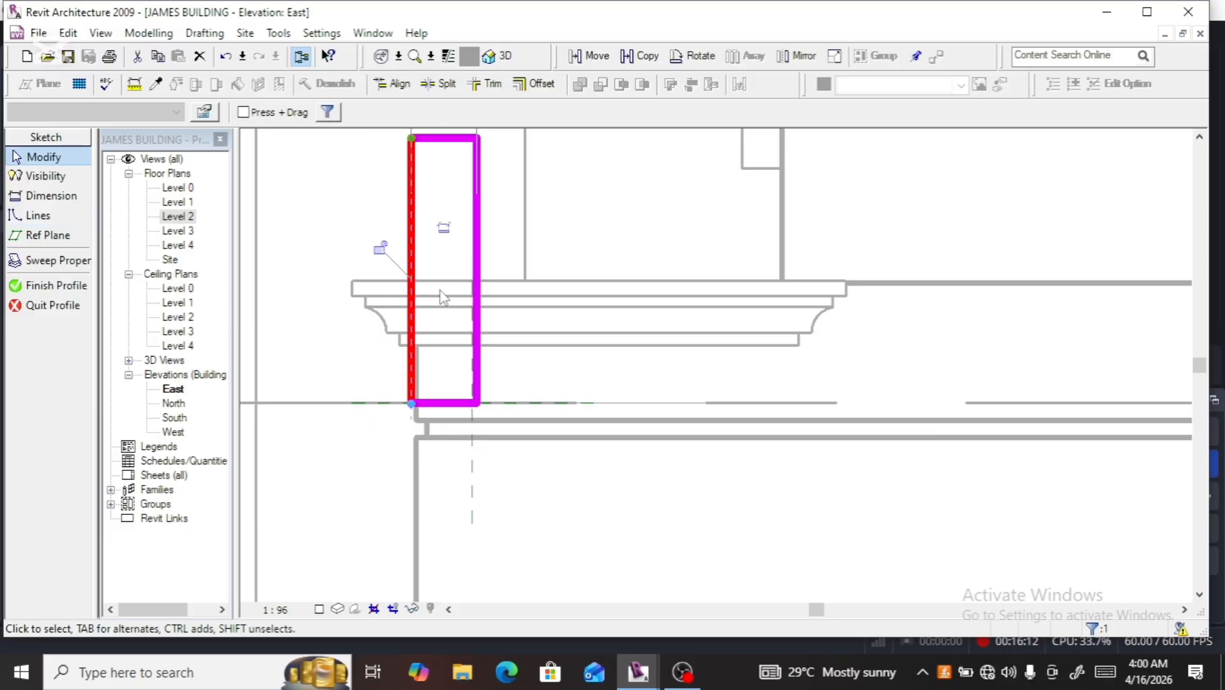
{"action": "scroll", "coordinate": [442, 290], "scroll_direction": "down", "scroll_amount": 2}
{"action": "left_click", "coordinate": [440, 167]}
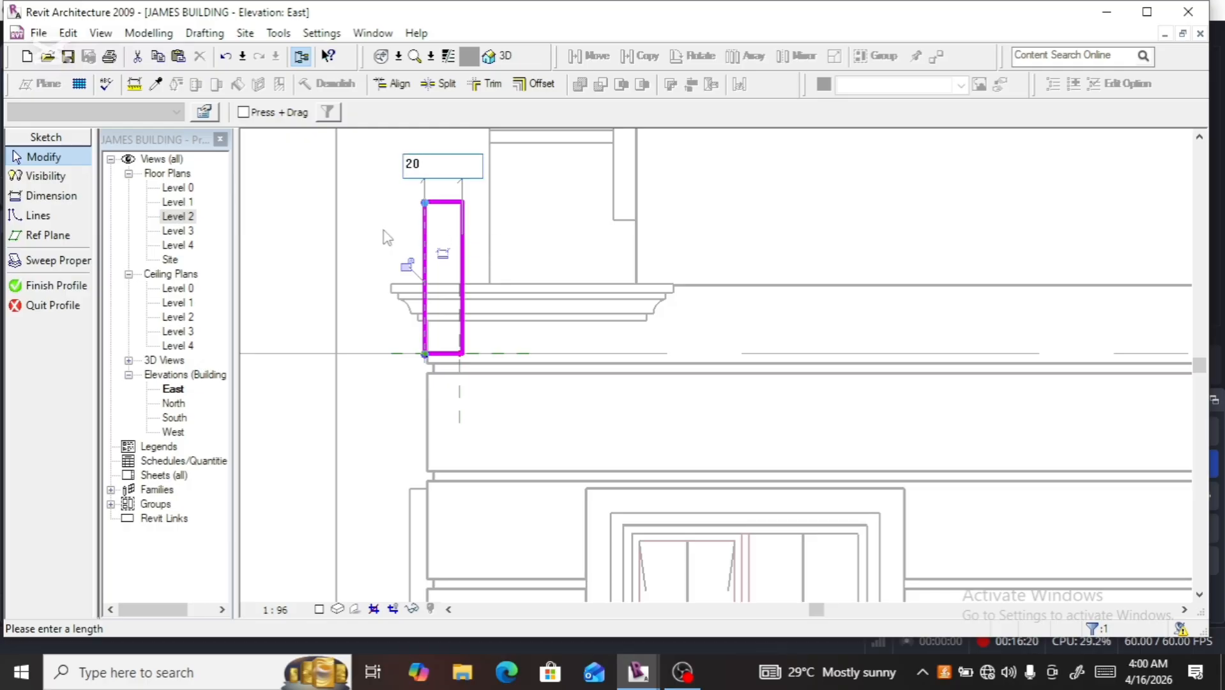
{"action": "key", "text": "Return"}
Set the profile's height to 880 mm by moving its upper edge
{"action": "scroll", "coordinate": [457, 202], "scroll_direction": "up", "scroll_amount": 5}
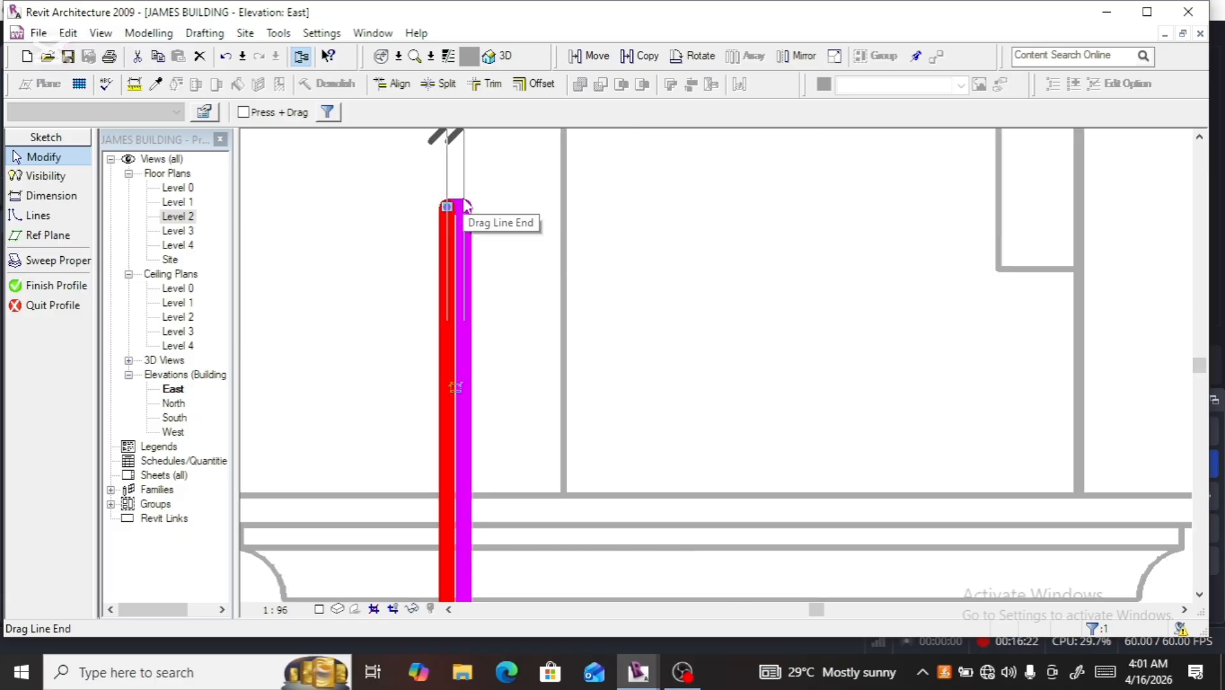
{"action": "left_click", "coordinate": [496, 474]}
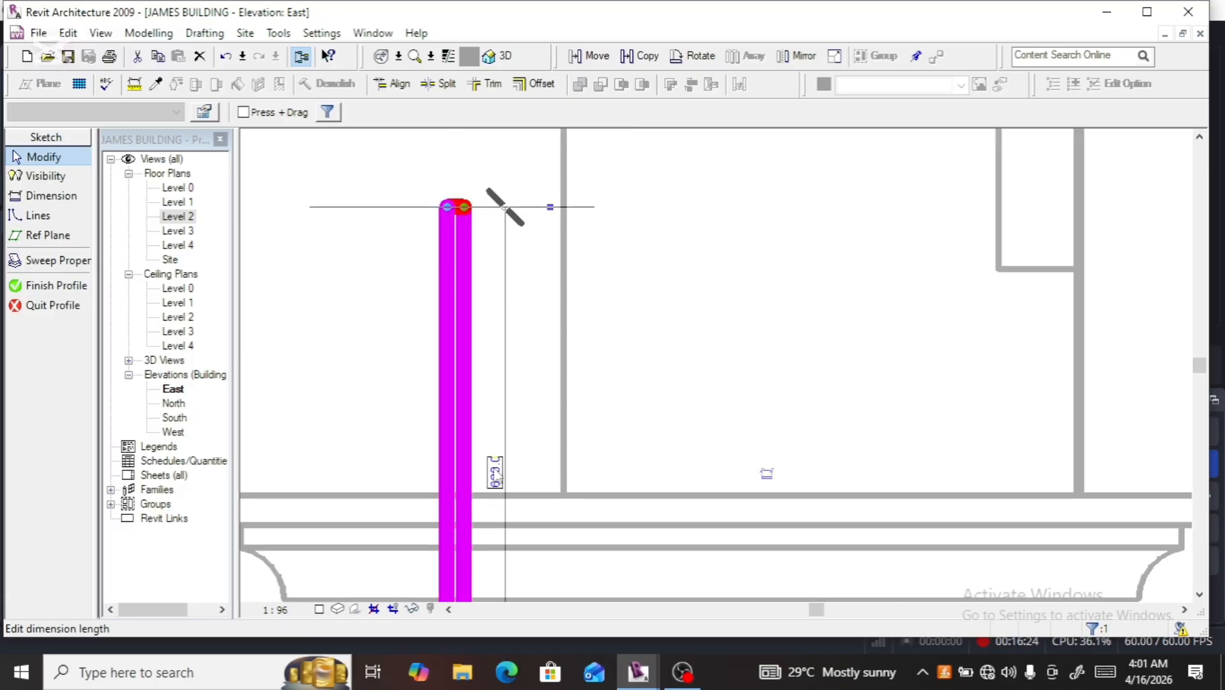
{"action": "left_click", "coordinate": [497, 488]}
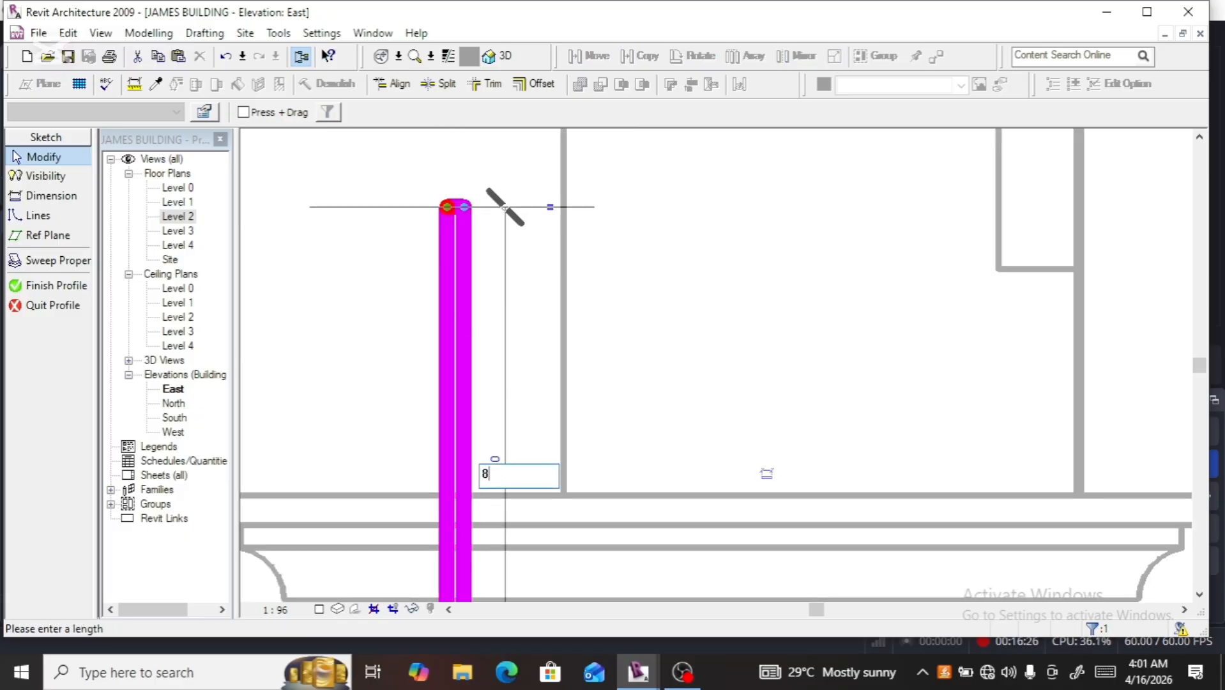
{"action": "key", "text": "Return"}
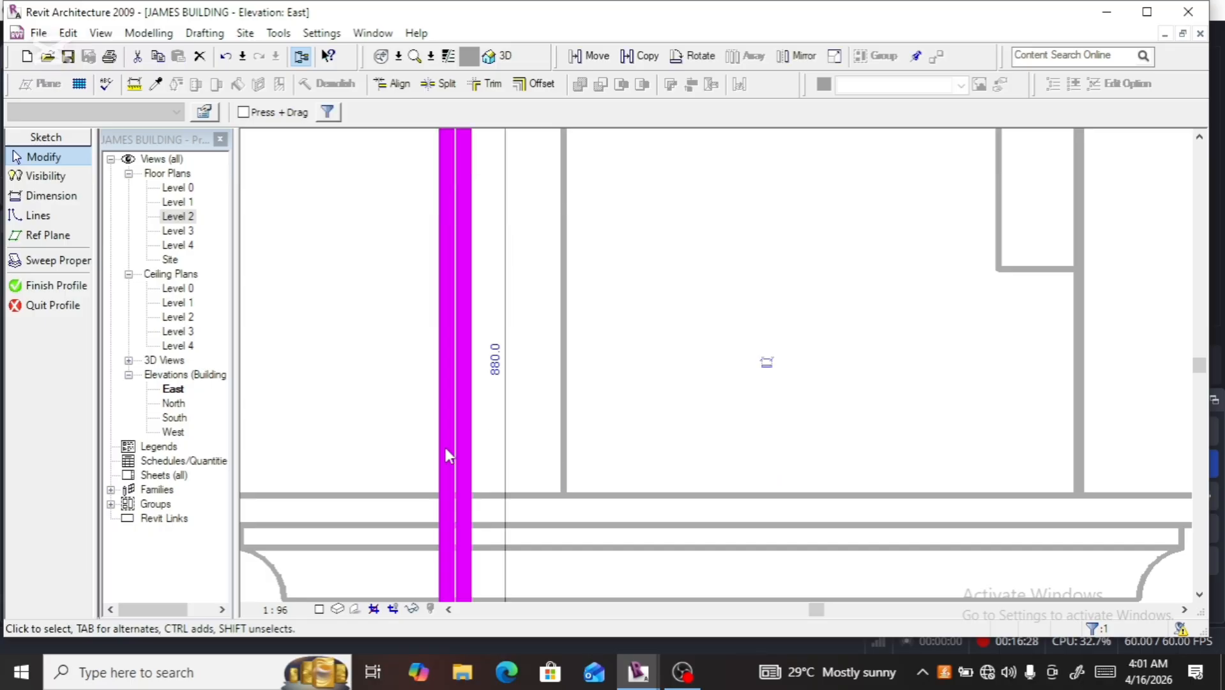
{"action": "scroll", "coordinate": [421, 440], "scroll_direction": "down", "scroll_amount": 2}
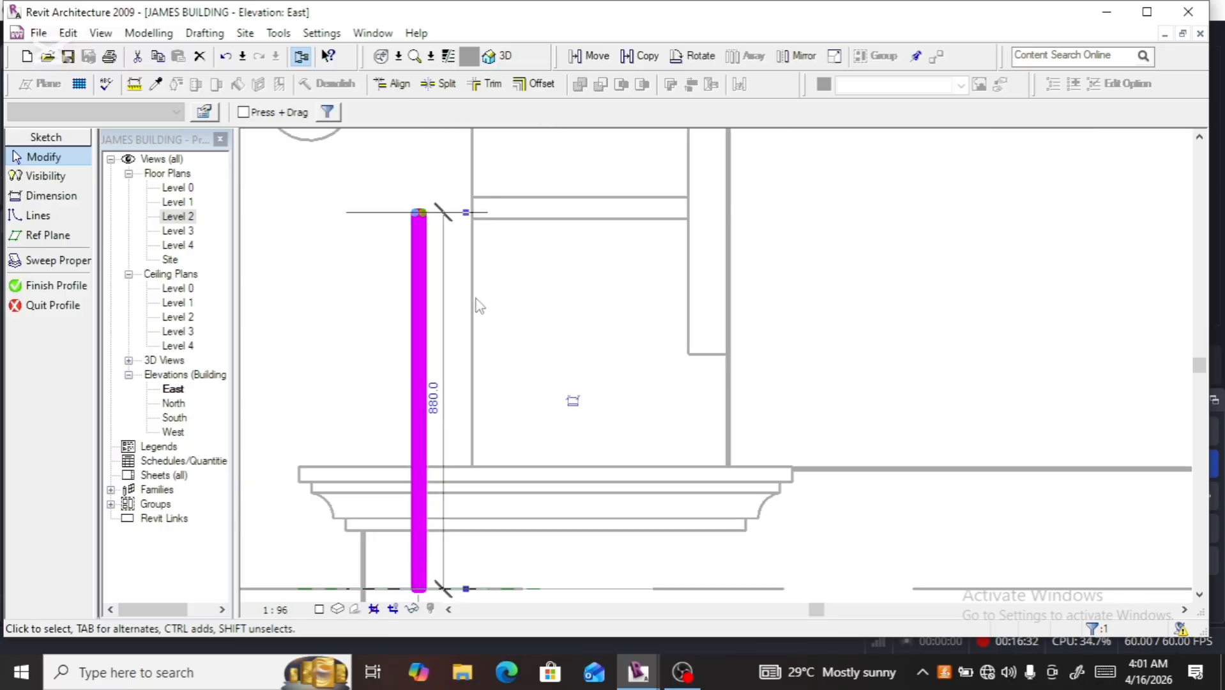
Finish the profile, the sweep and the in-place family of the balcony panel
{"action": "left_click", "coordinate": [69, 285]}
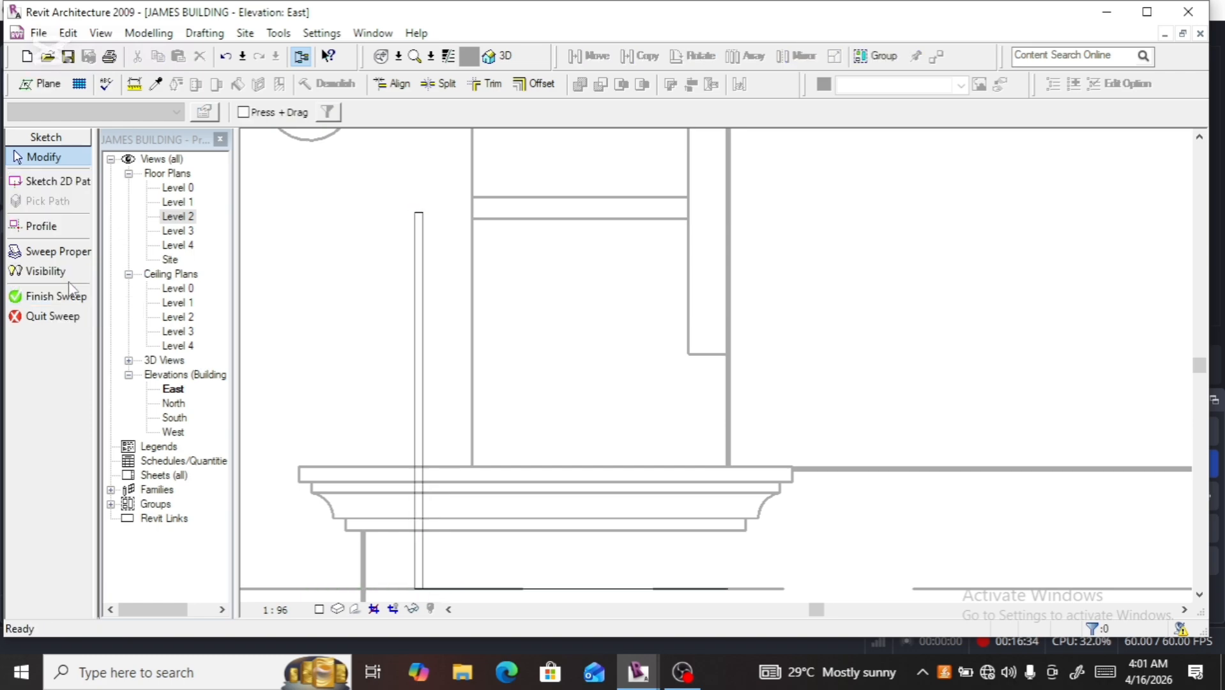
{"action": "left_click", "coordinate": [70, 296]}
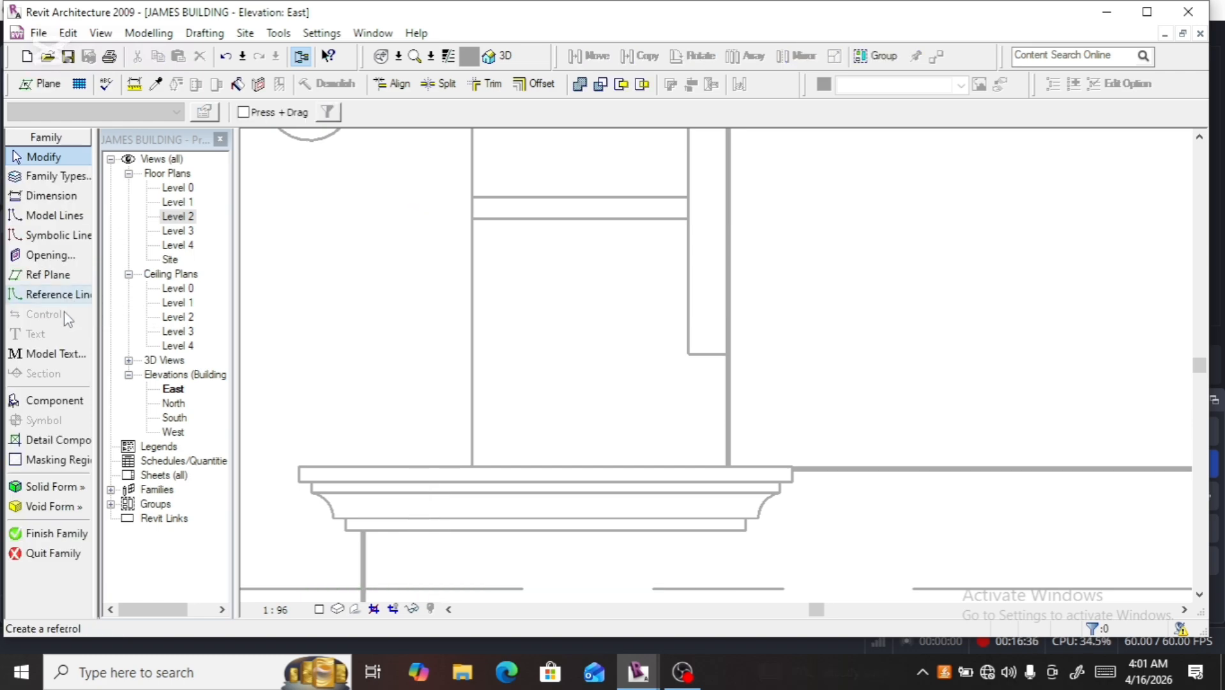
{"action": "left_click", "coordinate": [54, 535]}
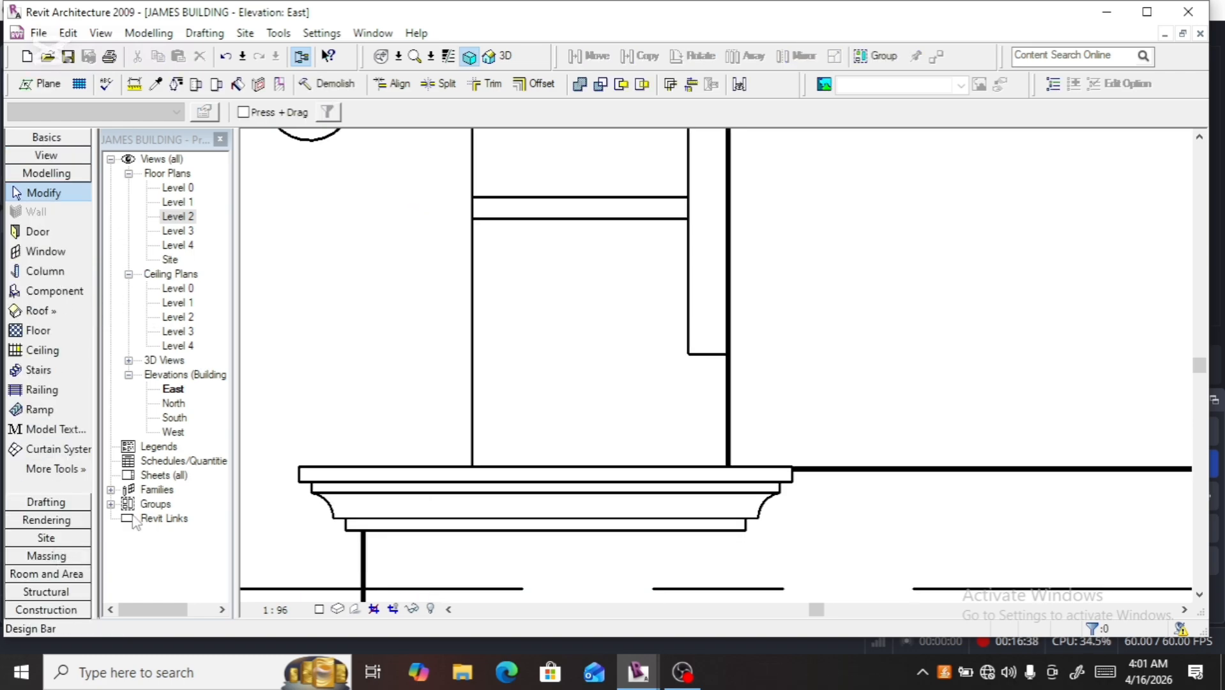
Examine the balcony glass panels in the 3D view, from the building's front around to the upper balcony on its right side
{"action": "left_click", "coordinate": [504, 57]}
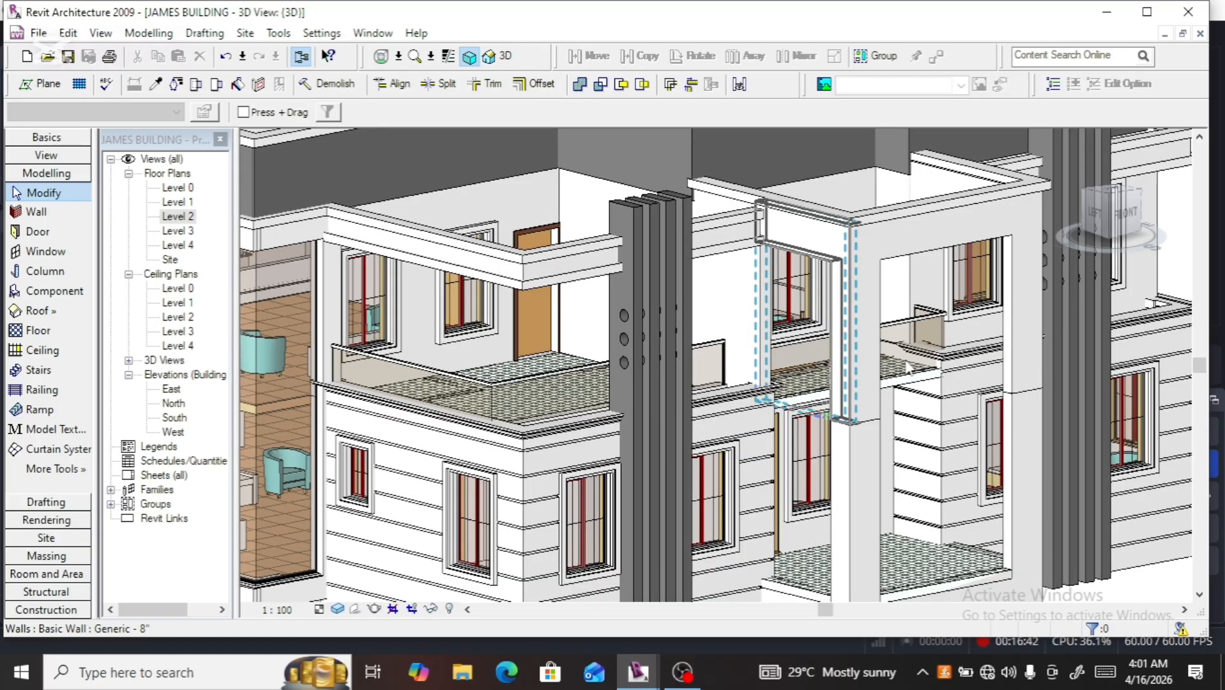
{"action": "scroll", "coordinate": [908, 366], "scroll_direction": "up", "scroll_amount": 3}
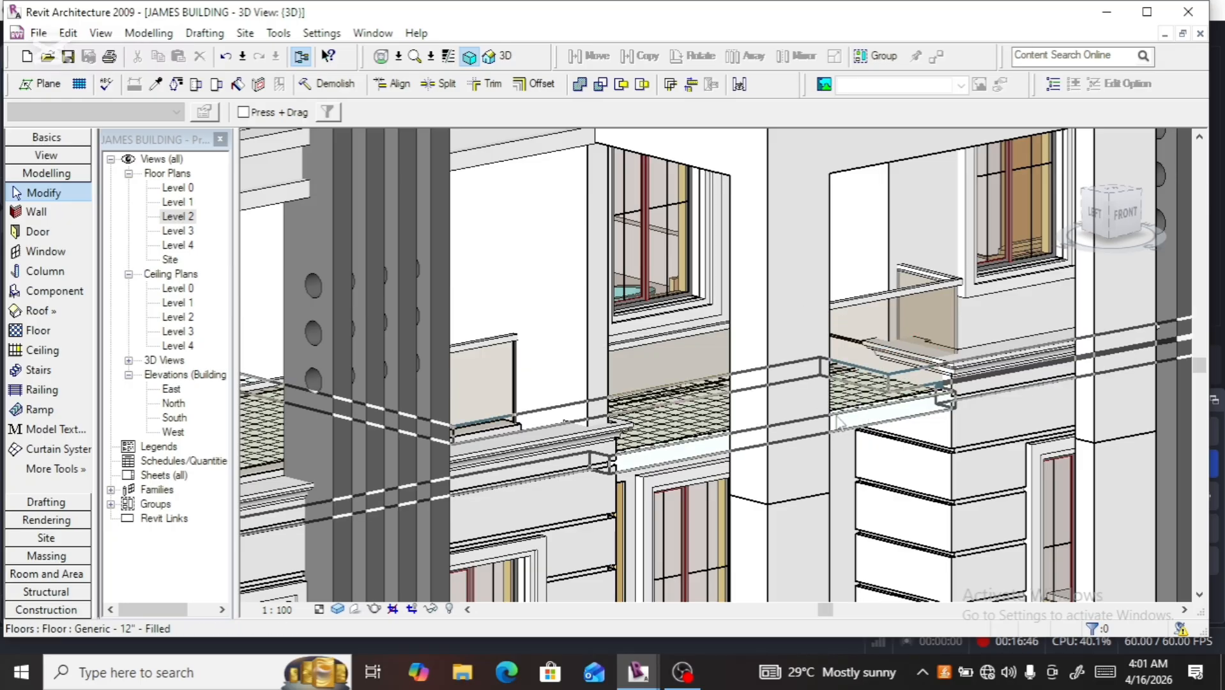
{"action": "scroll", "coordinate": [838, 421], "scroll_direction": "down", "scroll_amount": 4}
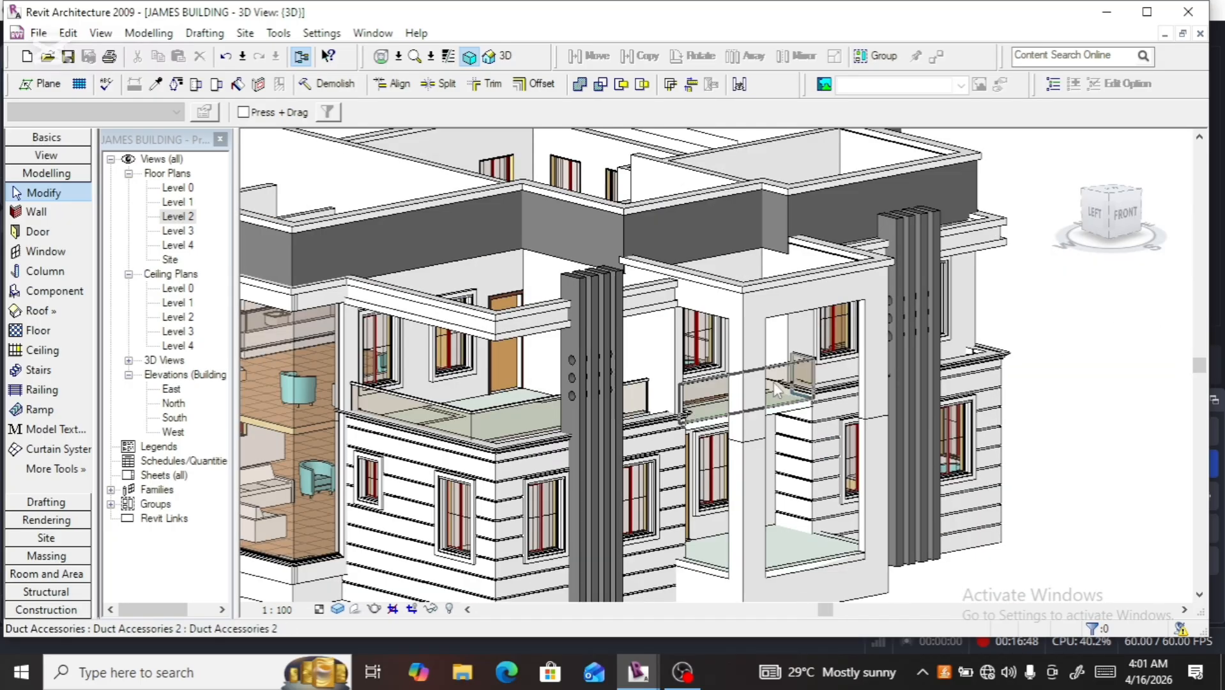
{"action": "left_click", "coordinate": [1142, 214]}
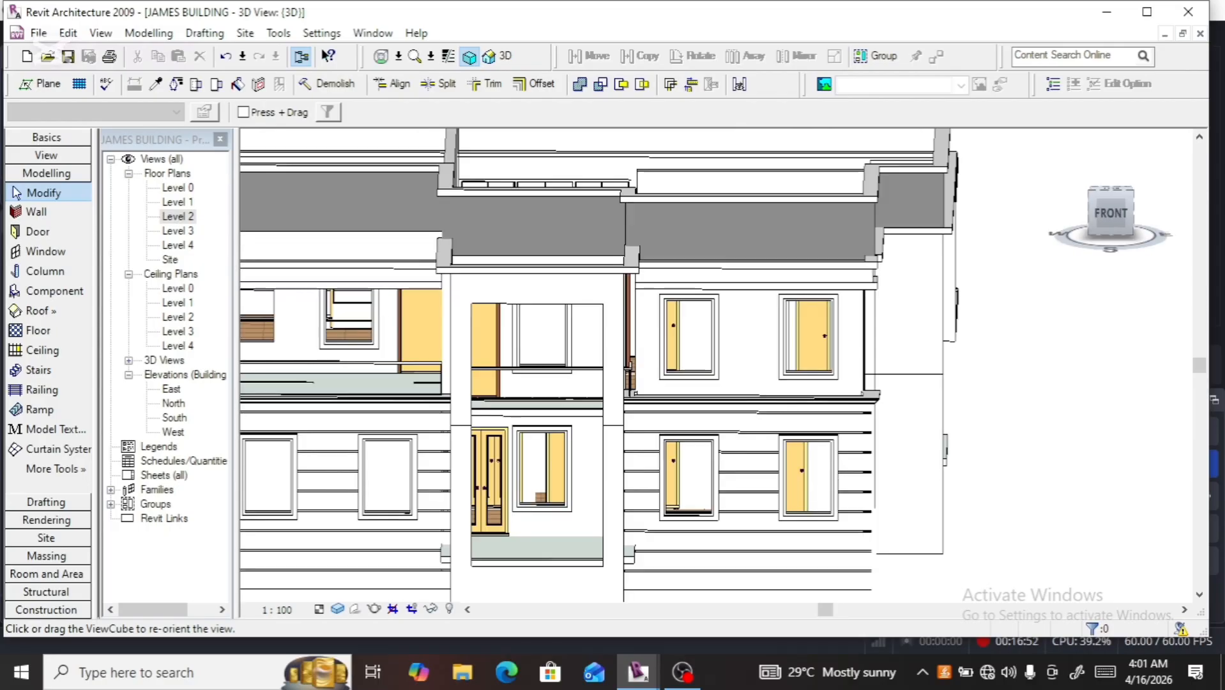
{"action": "left_click_drag", "start_coordinate": [1110, 247], "coordinate": [1107, 252]}
{"action": "scroll", "coordinate": [542, 391], "scroll_direction": "down", "scroll_amount": 1}
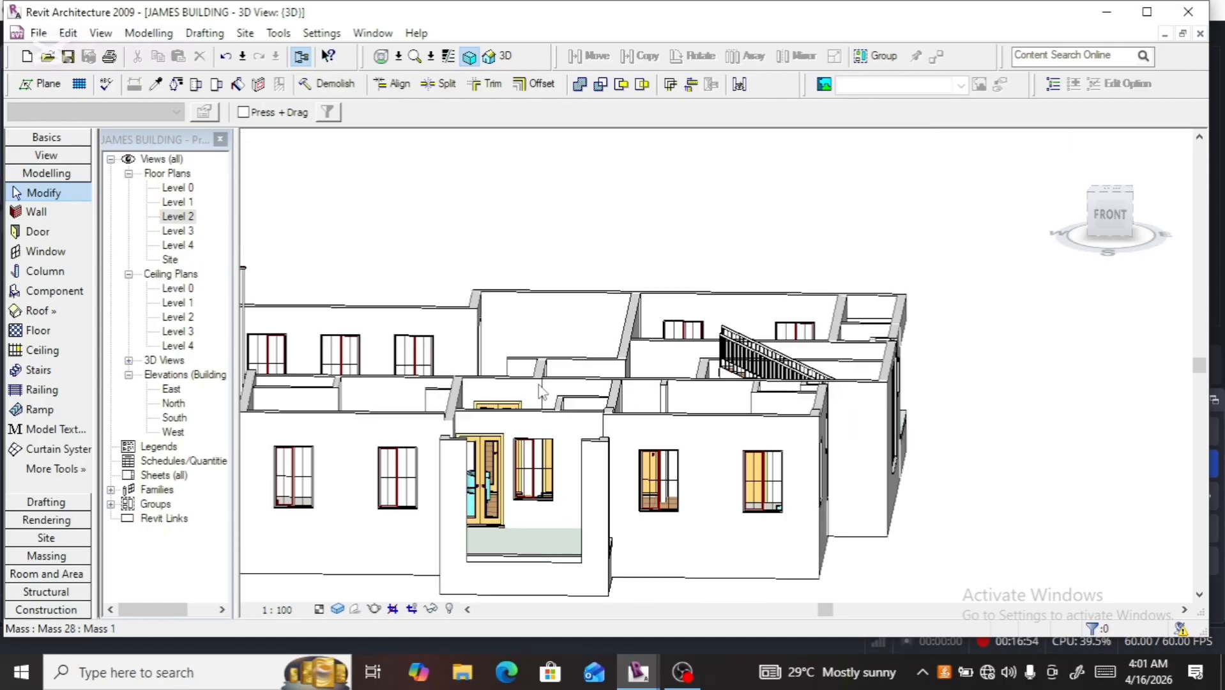
{"action": "scroll", "coordinate": [542, 392], "scroll_direction": "down", "scroll_amount": 1}
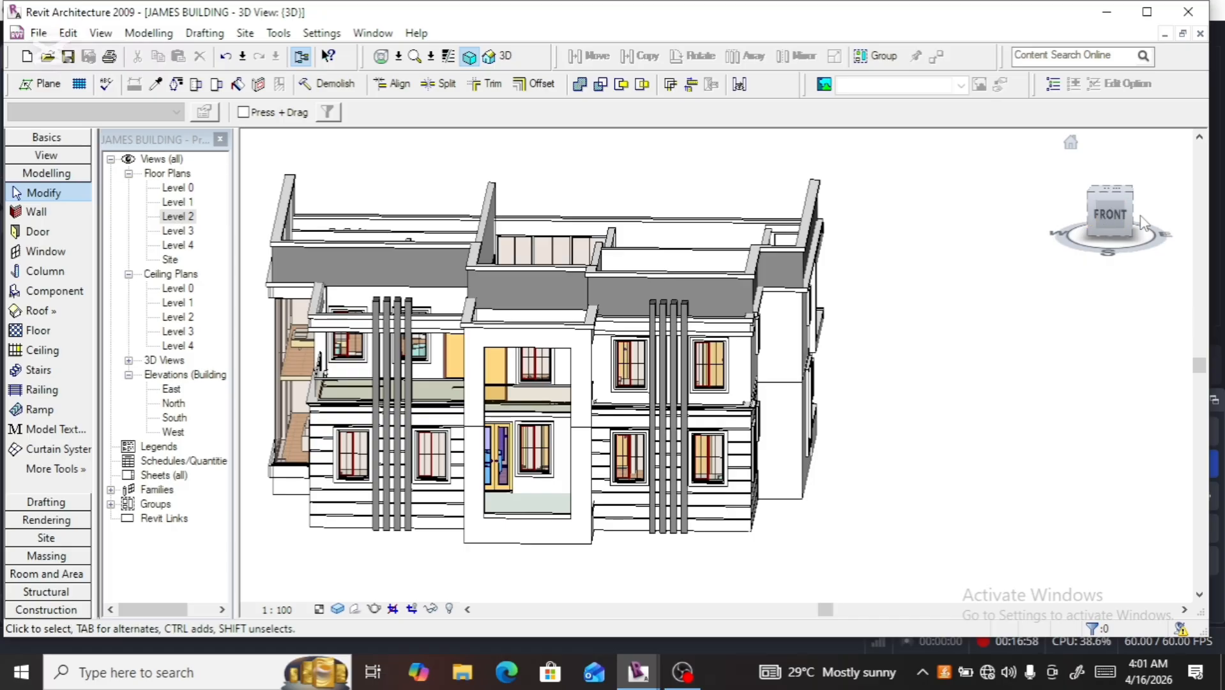
{"action": "left_click_drag", "start_coordinate": [1128, 216], "coordinate": [1048, 220]}
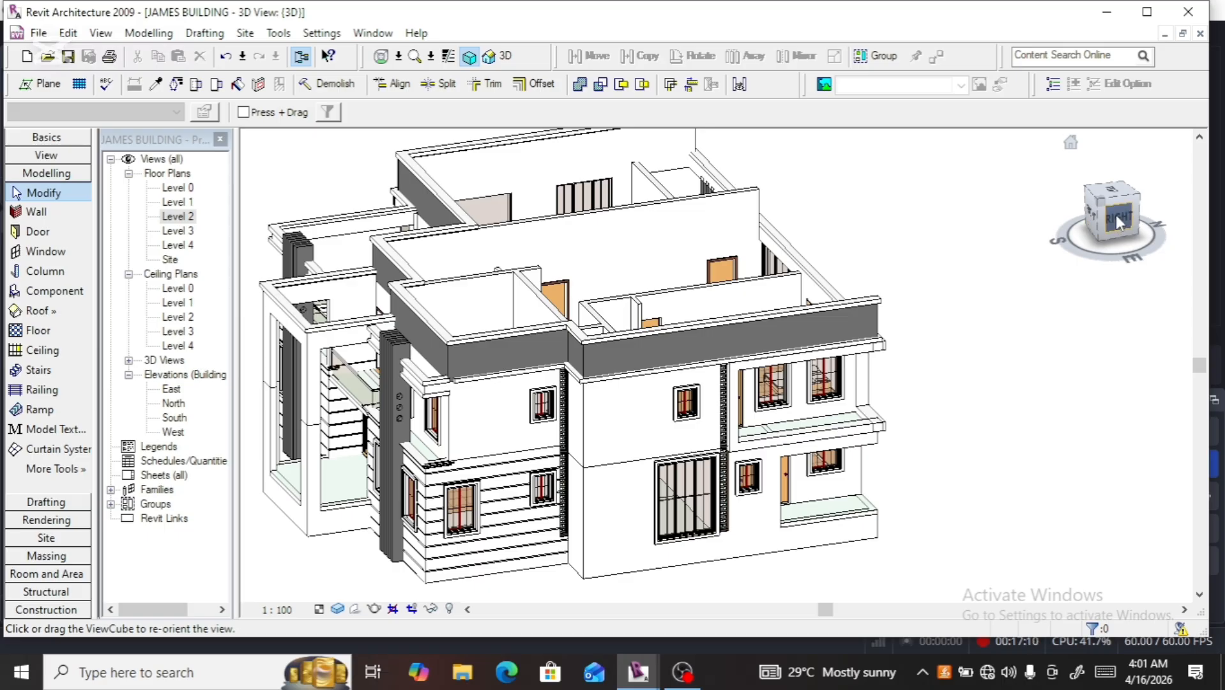
{"action": "left_click_drag", "start_coordinate": [1115, 215], "coordinate": [1078, 271]}
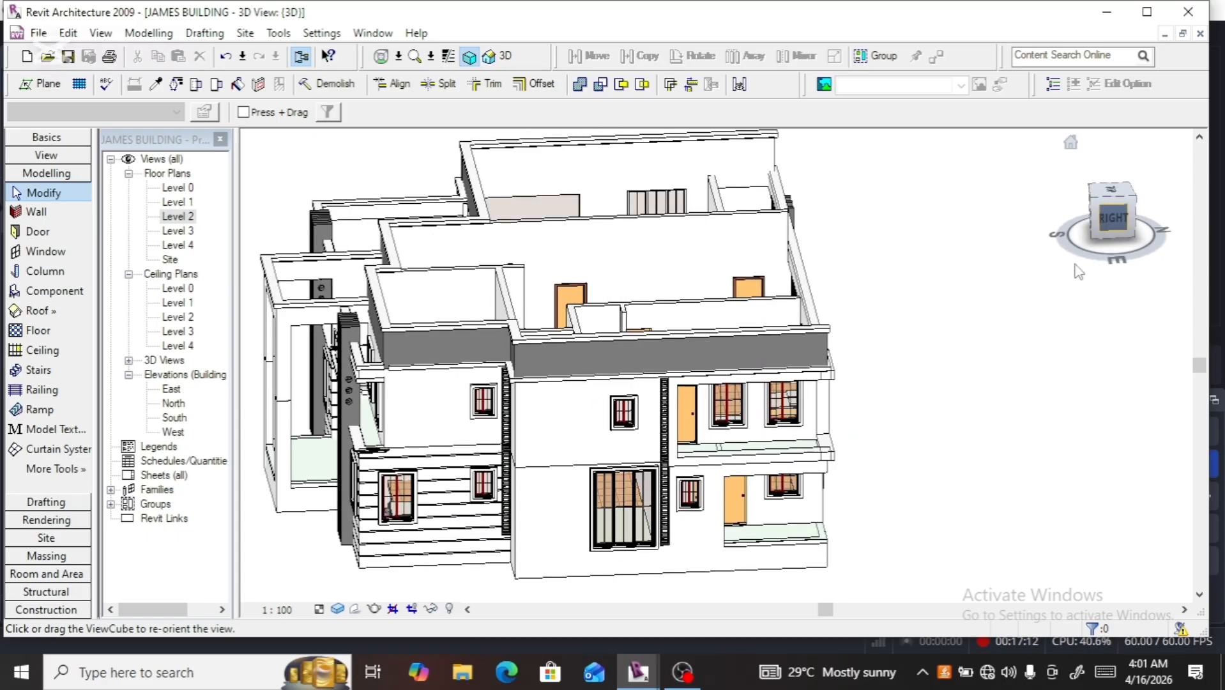
{"action": "scroll", "coordinate": [837, 460], "scroll_direction": "up", "scroll_amount": 2}
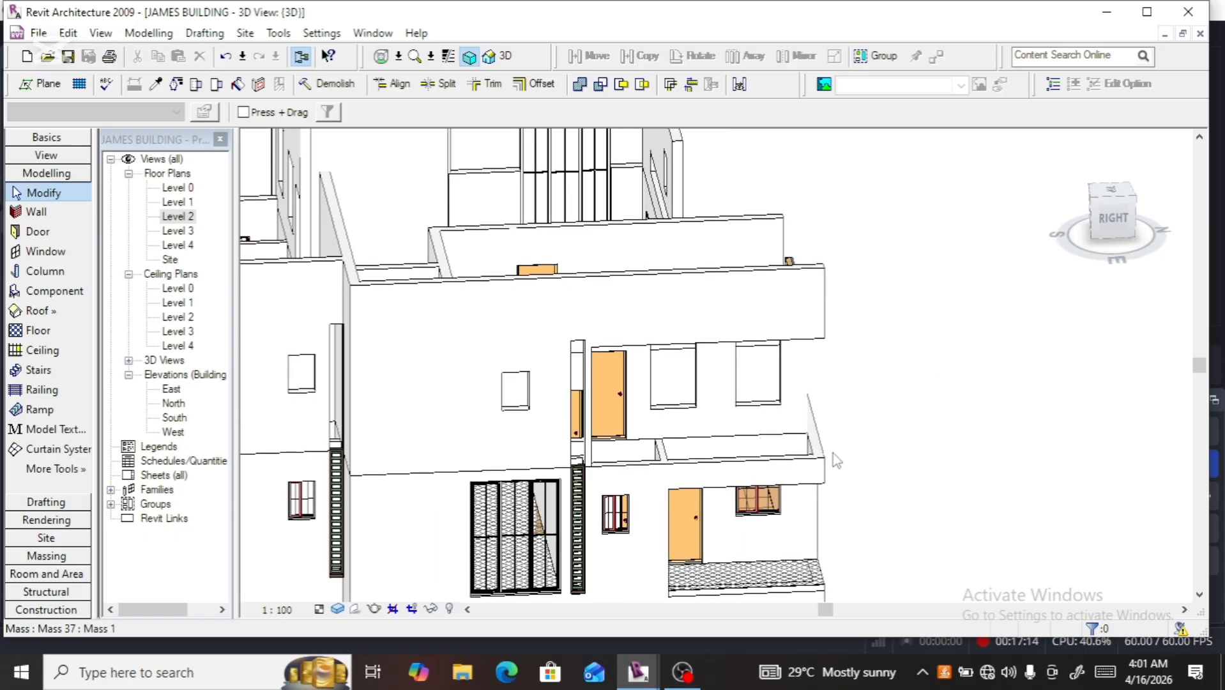
{"action": "scroll", "coordinate": [836, 460], "scroll_direction": "up", "scroll_amount": 1}
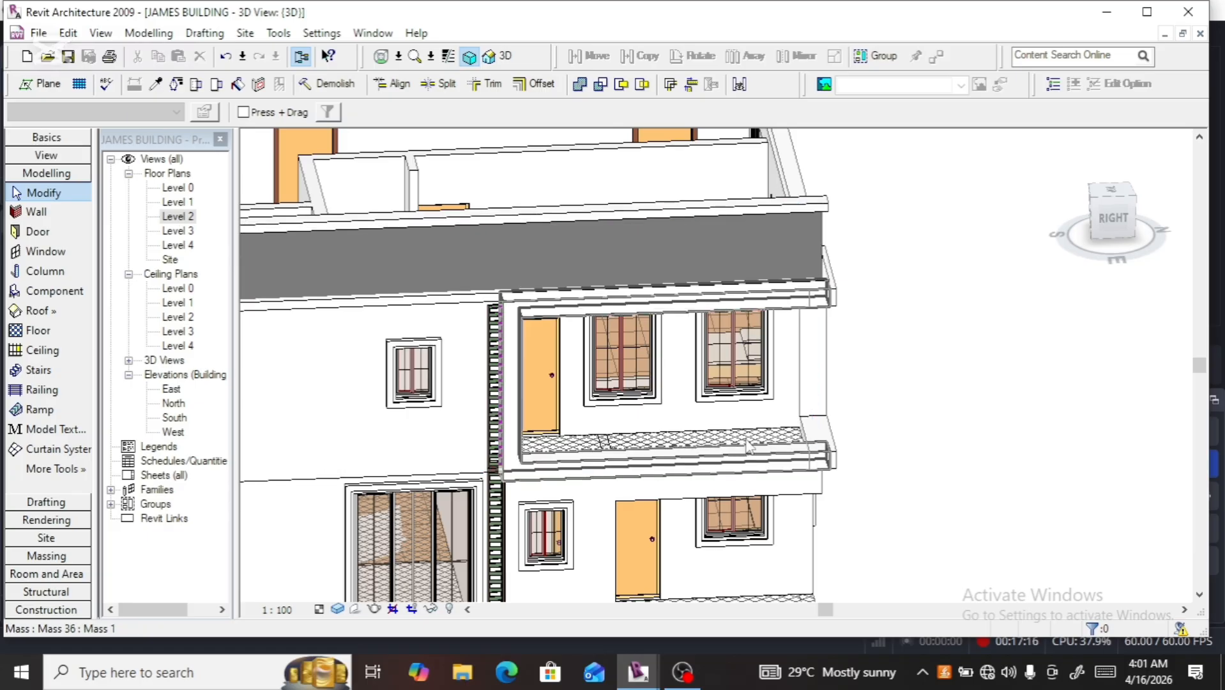
Open the Level 2 floor plan and locate the balcony on the building's right side
{"action": "double_click", "coordinate": [170, 218]}
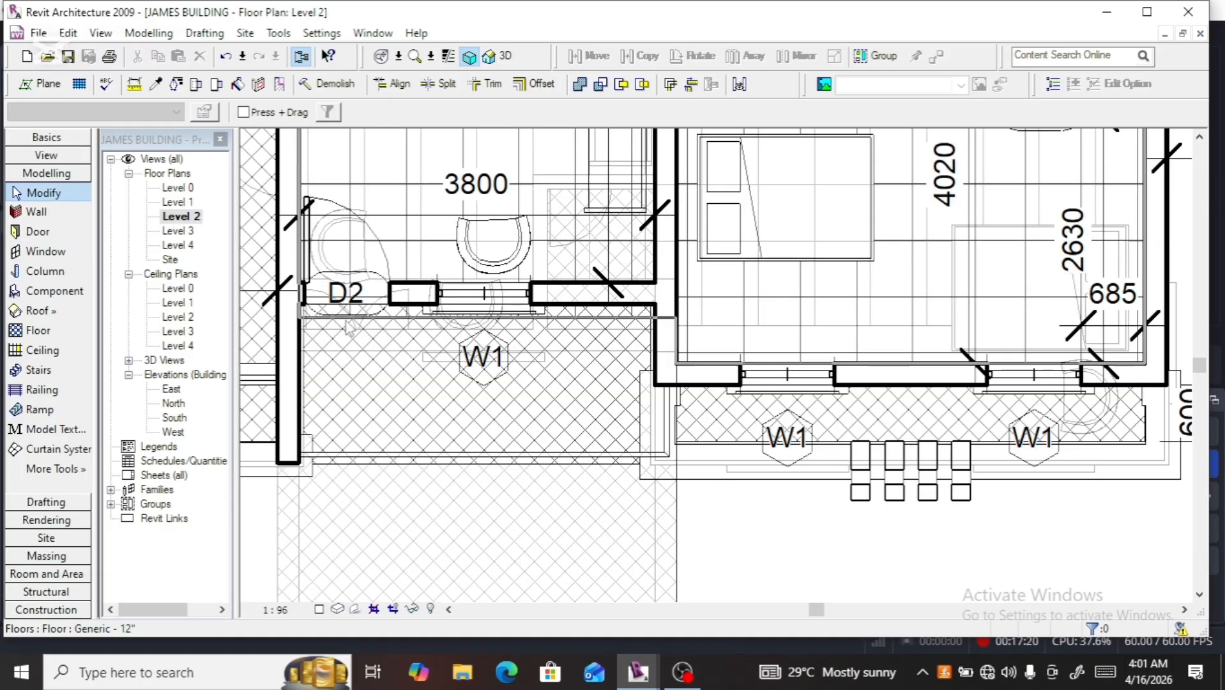
{"action": "scroll", "coordinate": [484, 470], "scroll_direction": "down", "scroll_amount": 5}
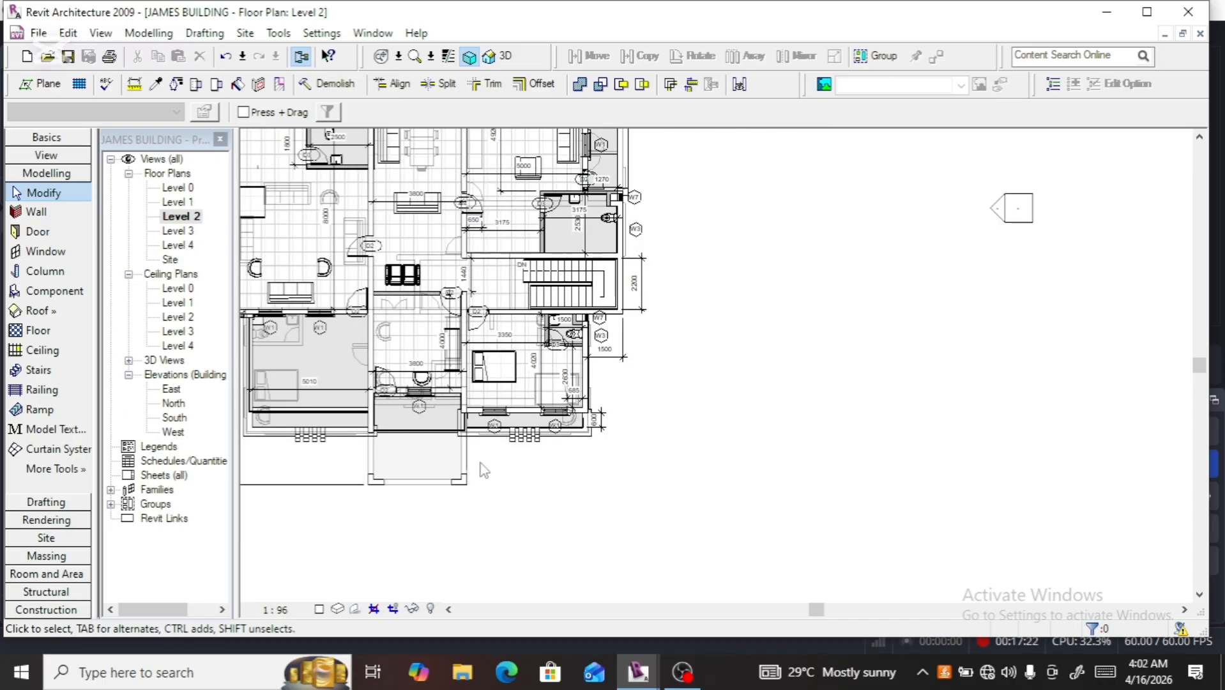
Start a railing on Level 2 and sketch a horizontal line about 1500 mm long from the wall corner across the balcony's upper edge
{"action": "scroll", "coordinate": [511, 422], "scroll_direction": "down", "scroll_amount": 2}
{"action": "scroll", "coordinate": [575, 247], "scroll_direction": "up", "scroll_amount": 6}
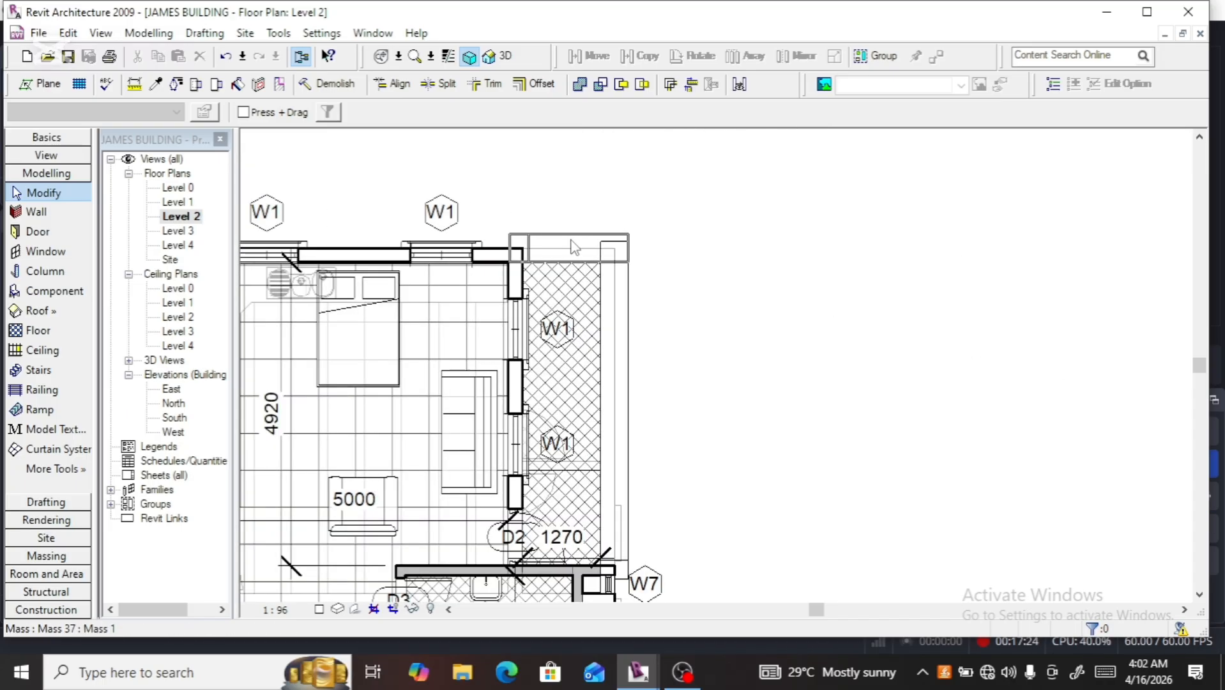
{"action": "scroll", "coordinate": [575, 247], "scroll_direction": "up", "scroll_amount": 2}
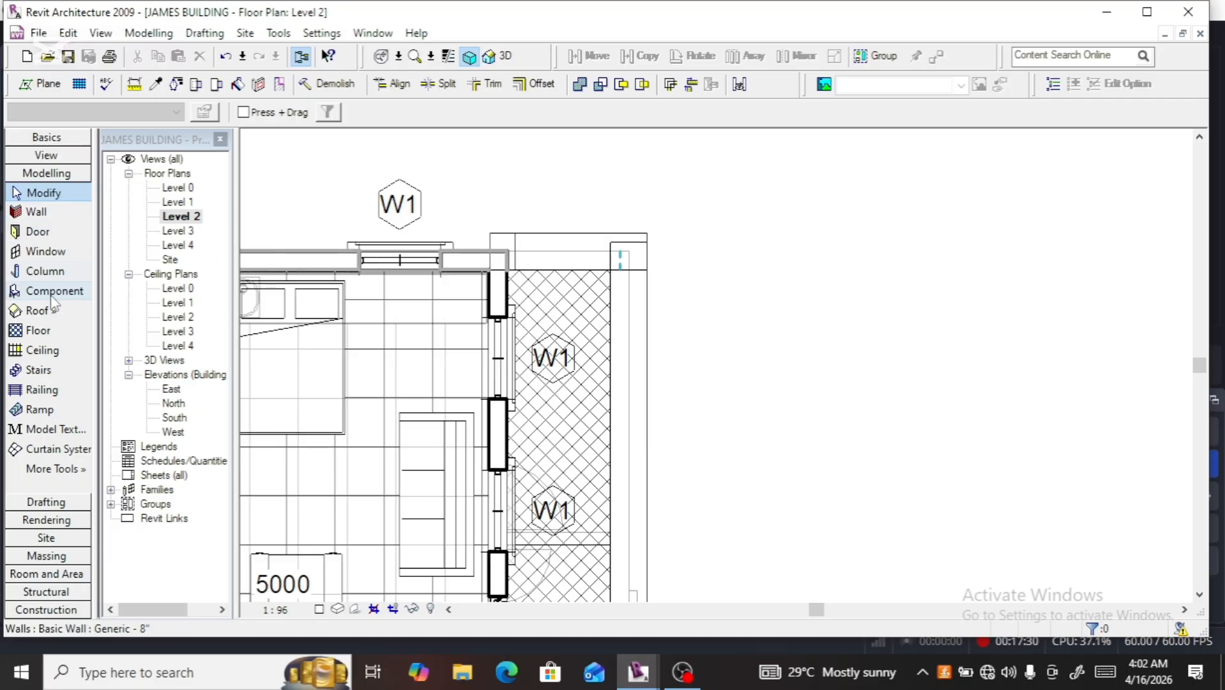
{"action": "left_click", "coordinate": [42, 391]}
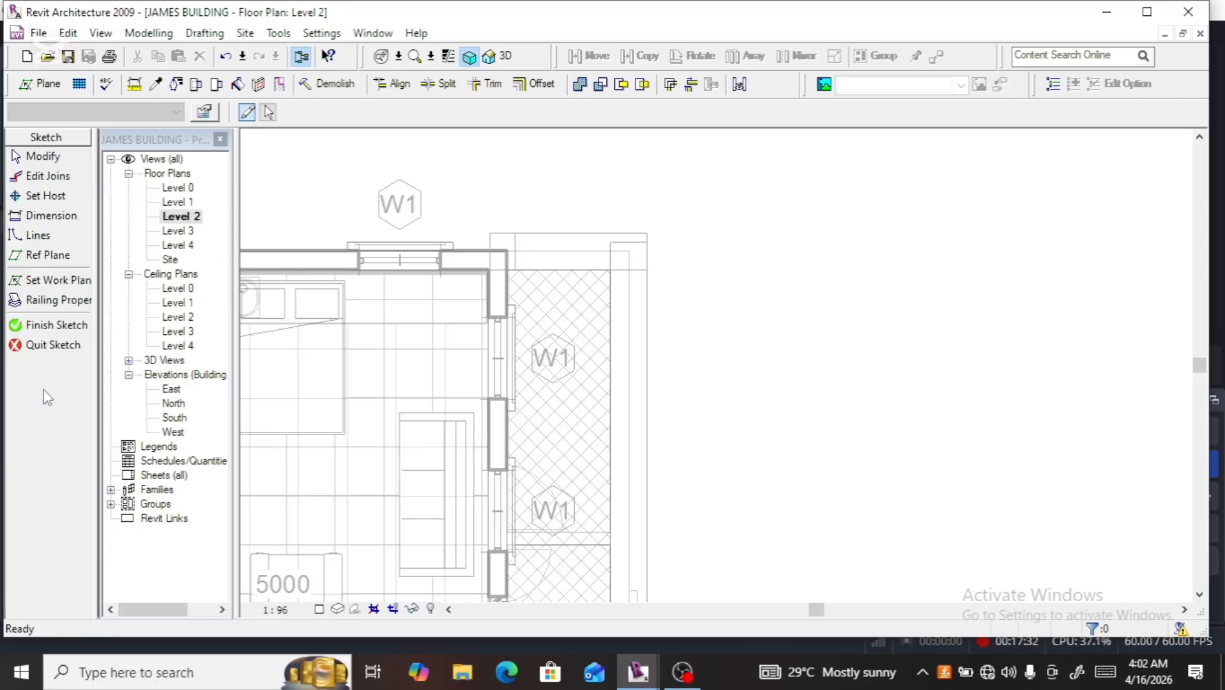
{"action": "scroll", "coordinate": [517, 258], "scroll_direction": "up", "scroll_amount": 2}
{"action": "scroll", "coordinate": [517, 259], "scroll_direction": "up", "scroll_amount": 1}
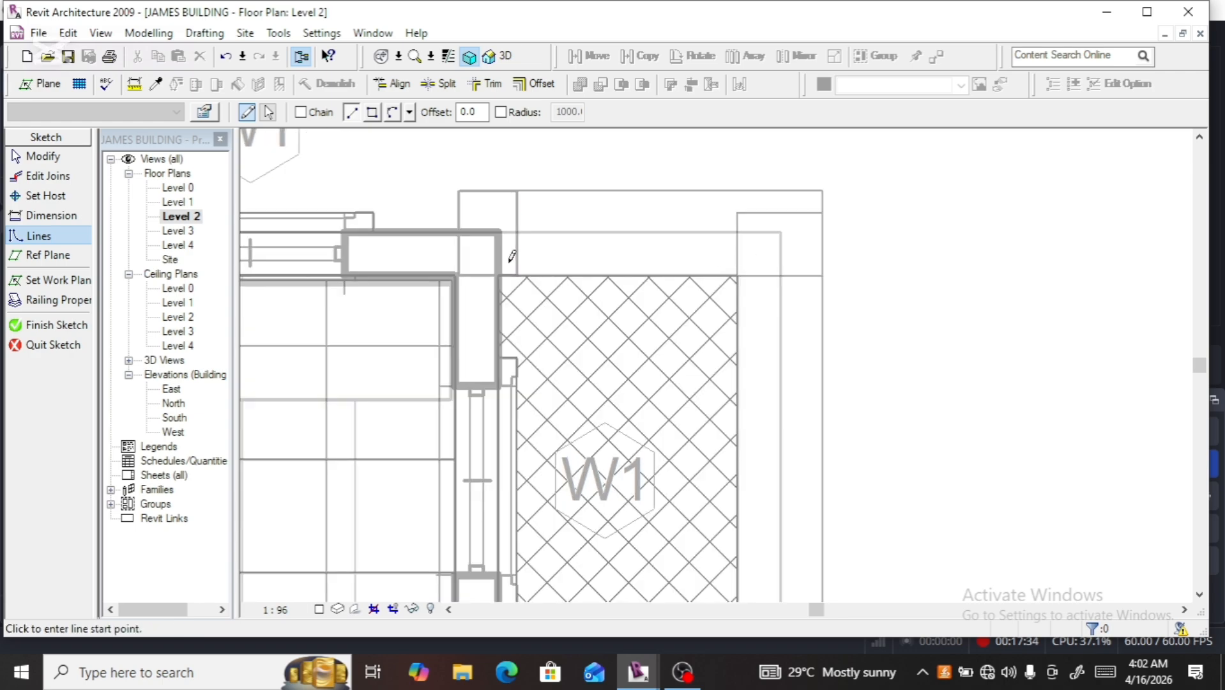
{"action": "left_click", "coordinate": [499, 254]}
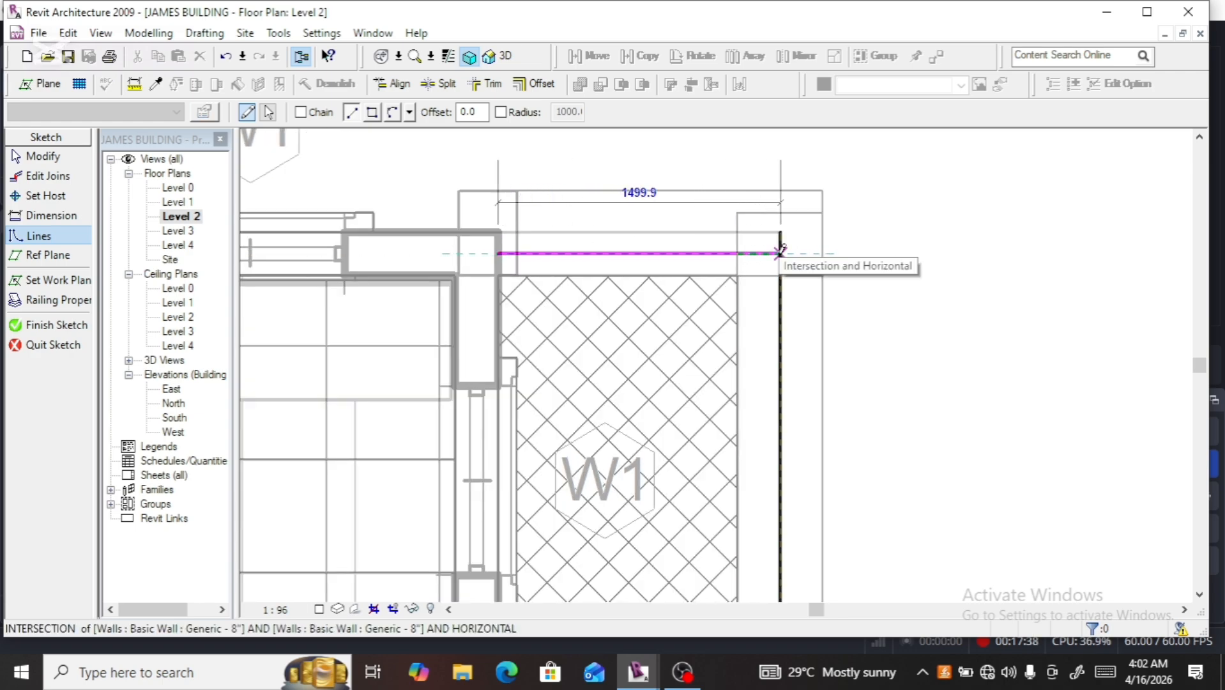
{"action": "scroll", "coordinate": [780, 249], "scroll_direction": "down", "scroll_amount": 1}
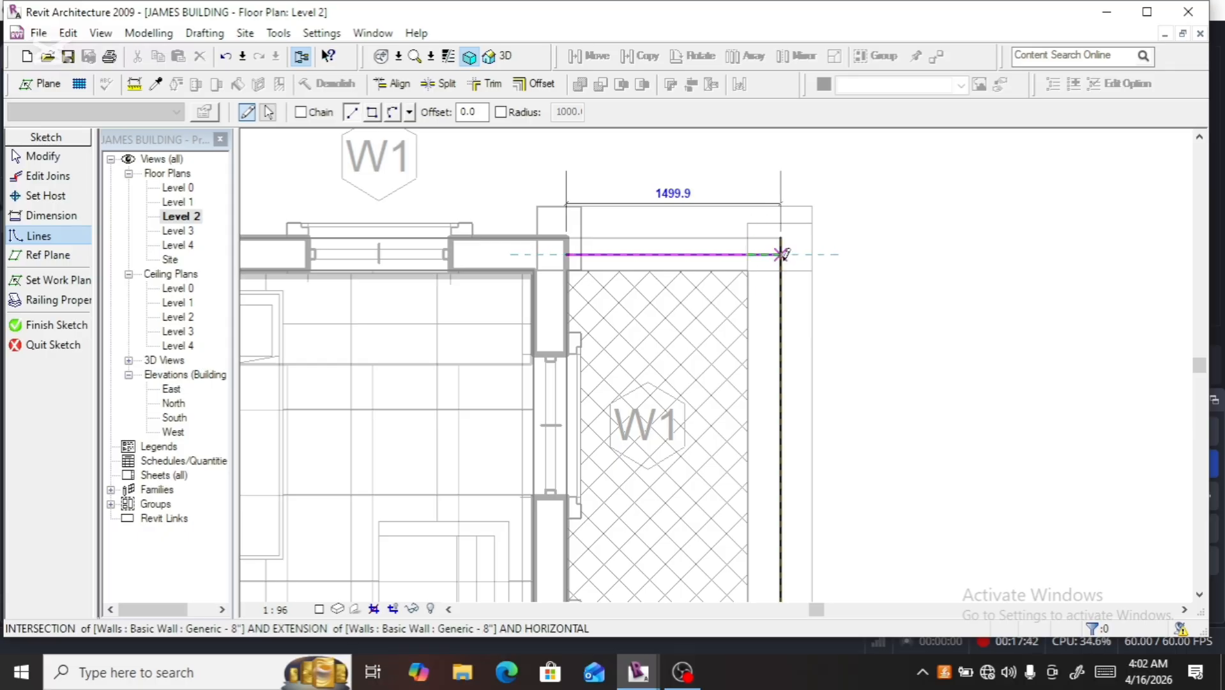
{"action": "left_click", "coordinate": [780, 254]}
Sketch a vertical railing line from the balcony's outer corner down its outer edge to just above the bathroom wall
{"action": "scroll", "coordinate": [779, 246], "scroll_direction": "down", "scroll_amount": 2}
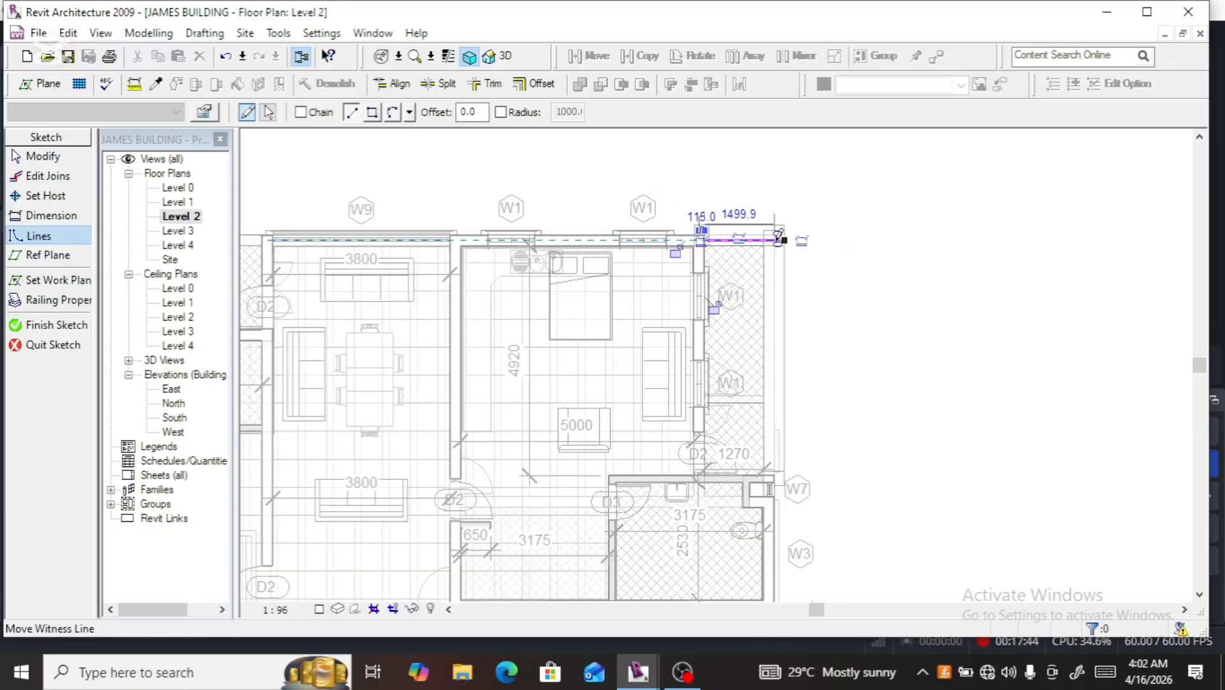
{"action": "scroll", "coordinate": [777, 238], "scroll_direction": "up", "scroll_amount": 3}
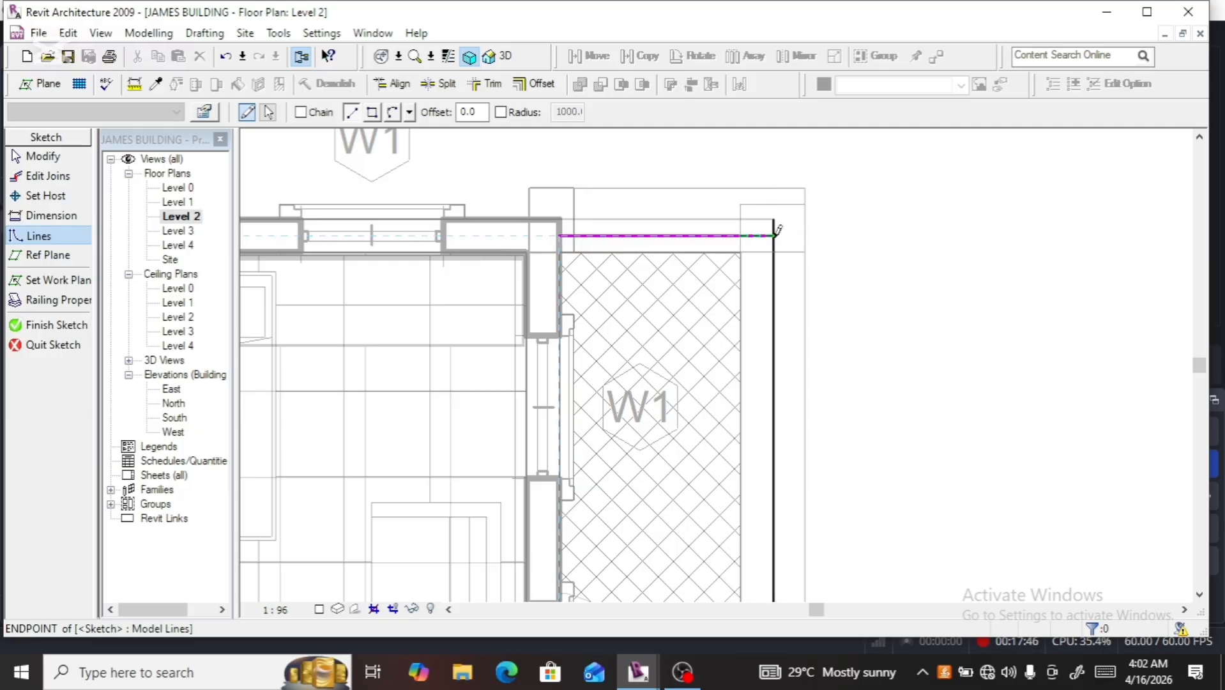
{"action": "scroll", "coordinate": [772, 224], "scroll_direction": "down", "scroll_amount": 1}
{"action": "scroll", "coordinate": [773, 220], "scroll_direction": "down", "scroll_amount": 2}
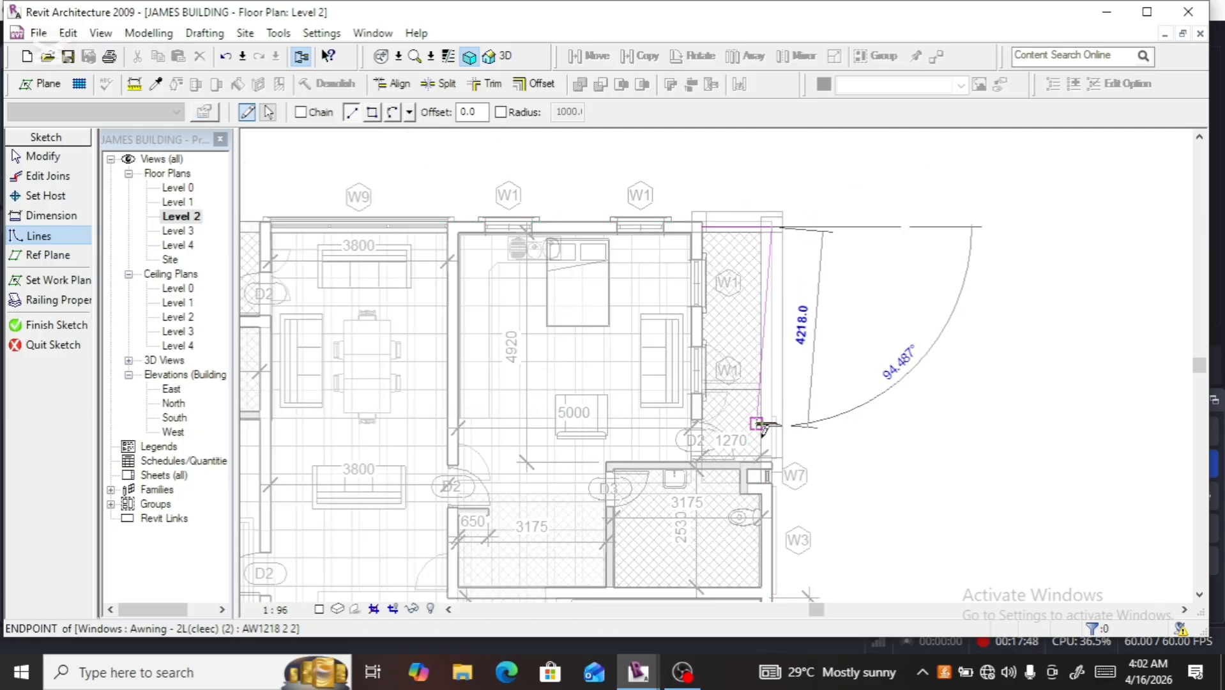
{"action": "scroll", "coordinate": [771, 450], "scroll_direction": "up", "scroll_amount": 4}
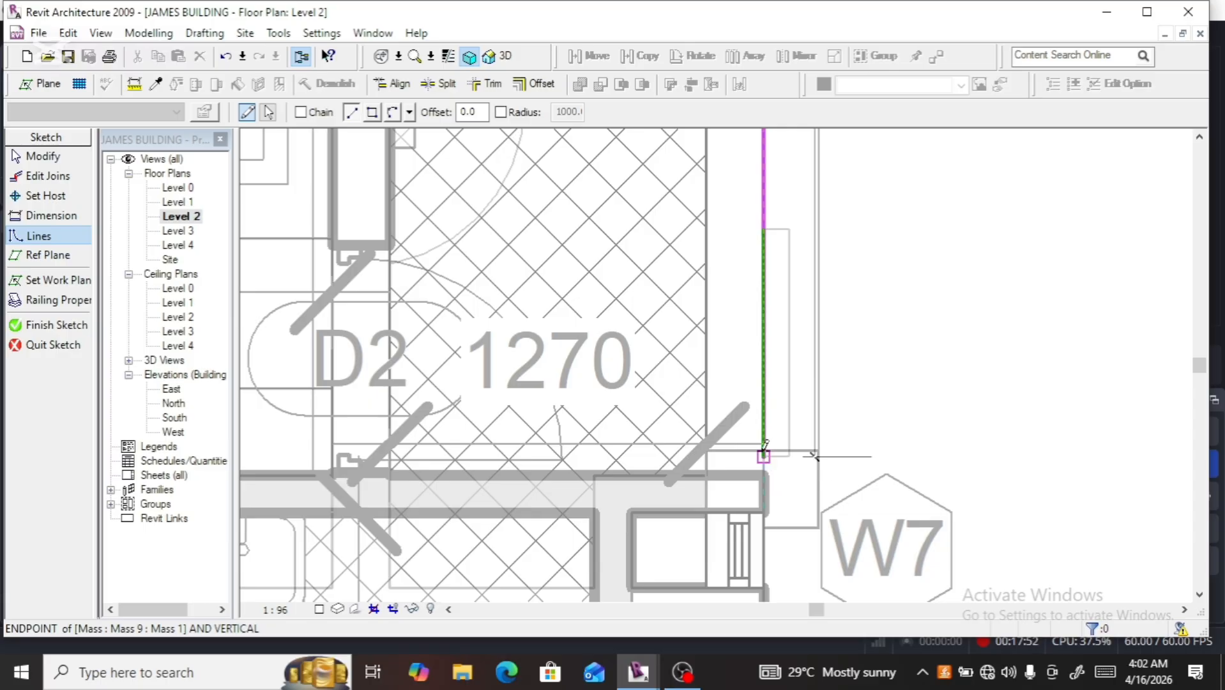
{"action": "left_click", "coordinate": [764, 455]}
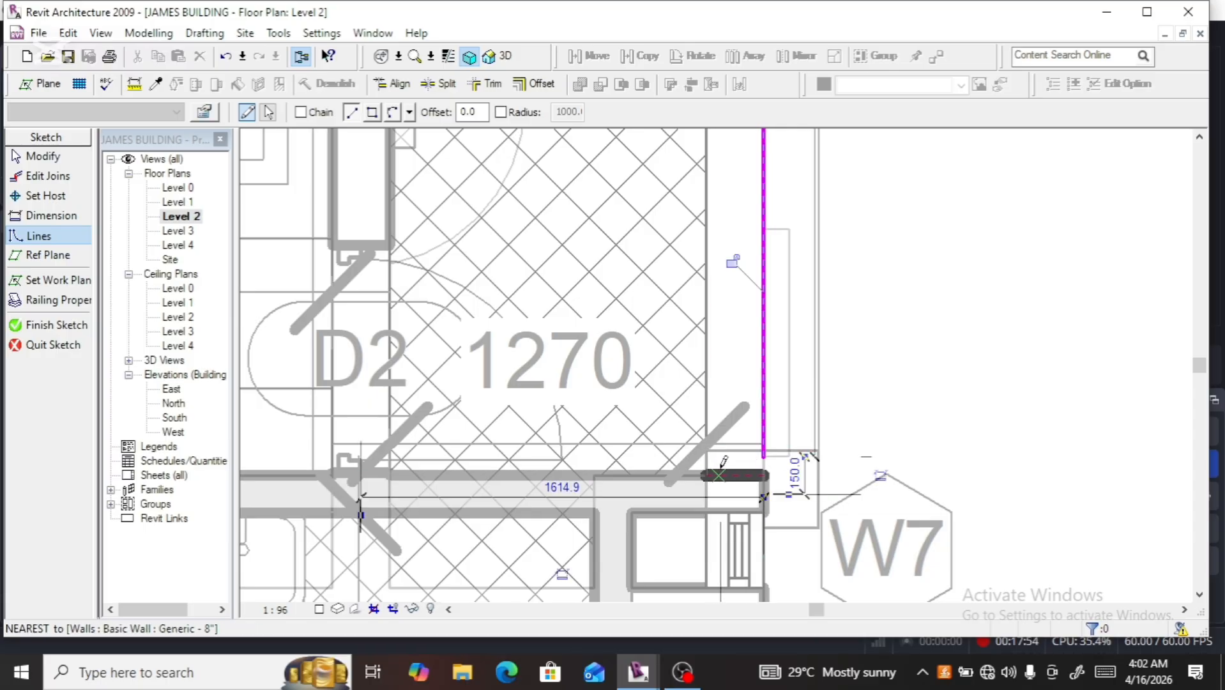
{"action": "key", "text": "Escape"}
{"action": "key", "text": "Escape"}
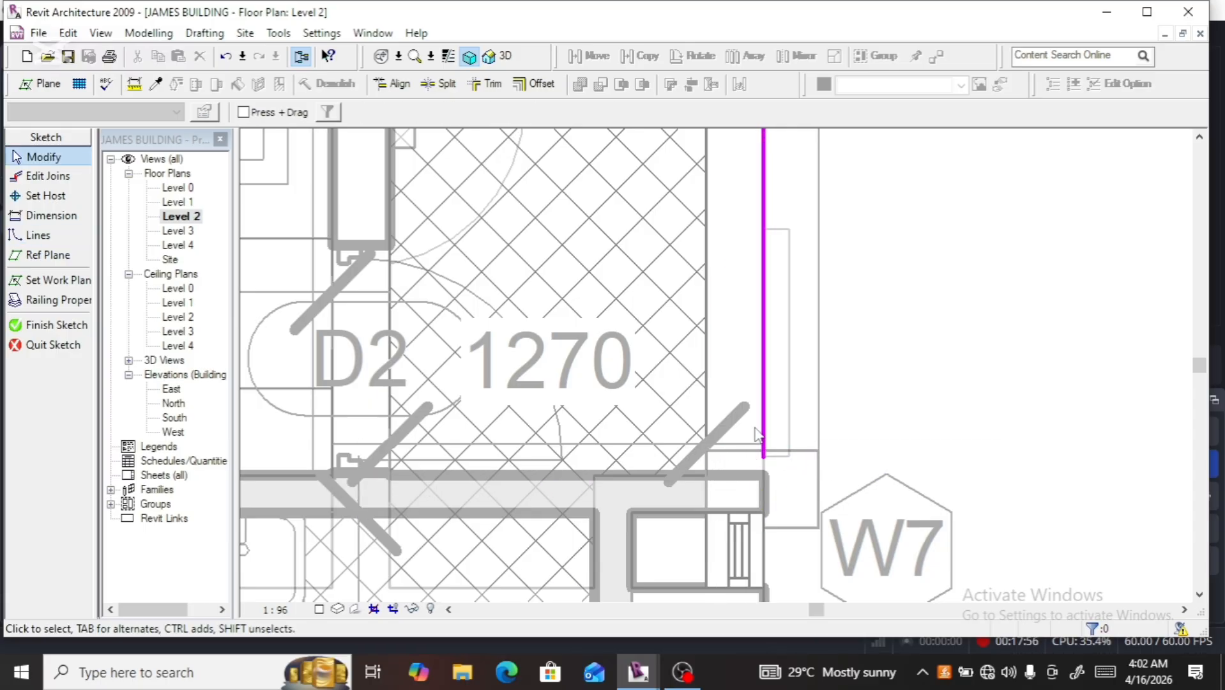
Shorten the vertical railing line at its lower end to 4935 mm
{"action": "left_click", "coordinate": [762, 435]}
{"action": "scroll", "coordinate": [757, 451], "scroll_direction": "up", "scroll_amount": 3}
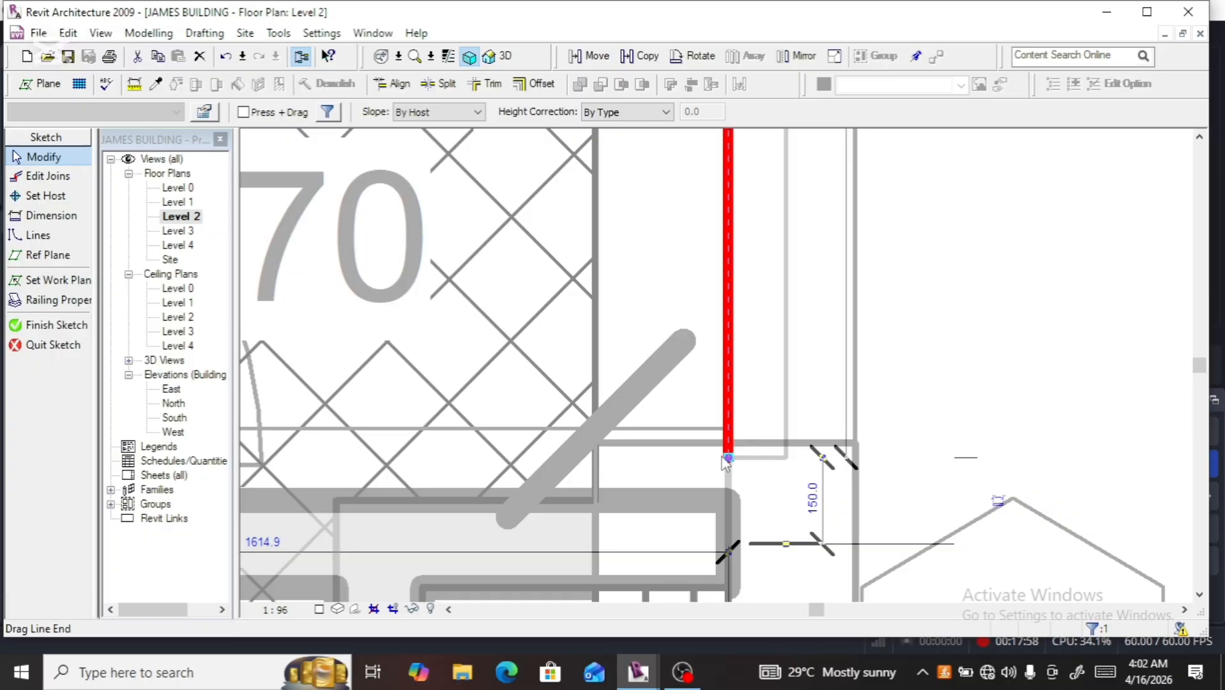
{"action": "mouse_move", "coordinate": [728, 457]}
{"action": "left_mouse_down"}
{"action": "mouse_move", "coordinate": [727, 427]}
{"action": "mouse_move", "coordinate": [728, 442]}
{"action": "left_mouse_up"}
{"action": "scroll", "coordinate": [759, 463], "scroll_direction": "down", "scroll_amount": 3}
{"action": "scroll", "coordinate": [760, 463], "scroll_direction": "down", "scroll_amount": 2}
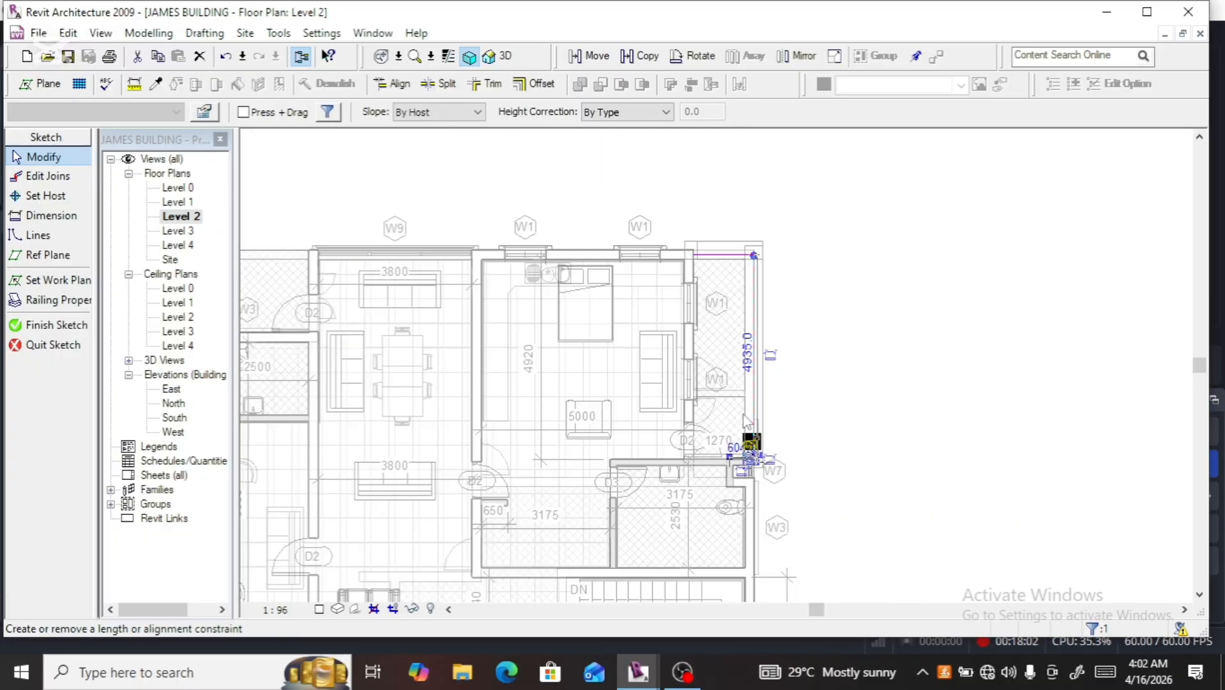
Pull the inner end of the horizontal railing line away from the wall corner, shortening the line to 1400 mm
{"action": "scroll", "coordinate": [693, 256], "scroll_direction": "up", "scroll_amount": 5}
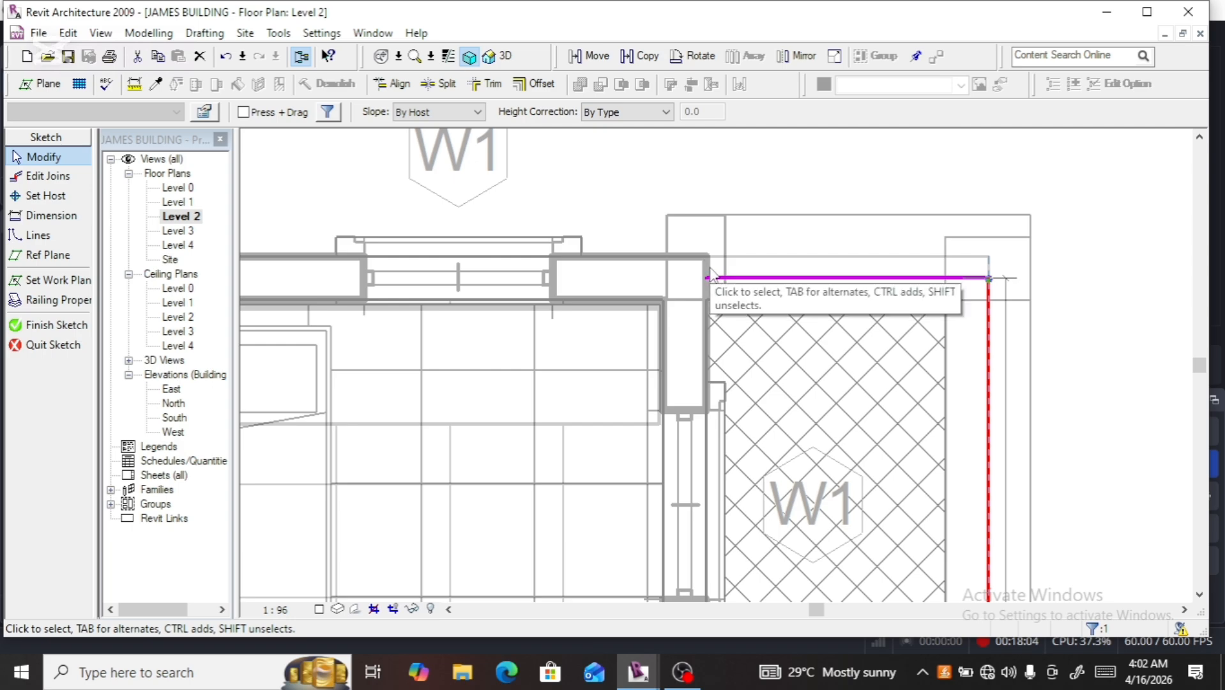
{"action": "left_click", "coordinate": [715, 279]}
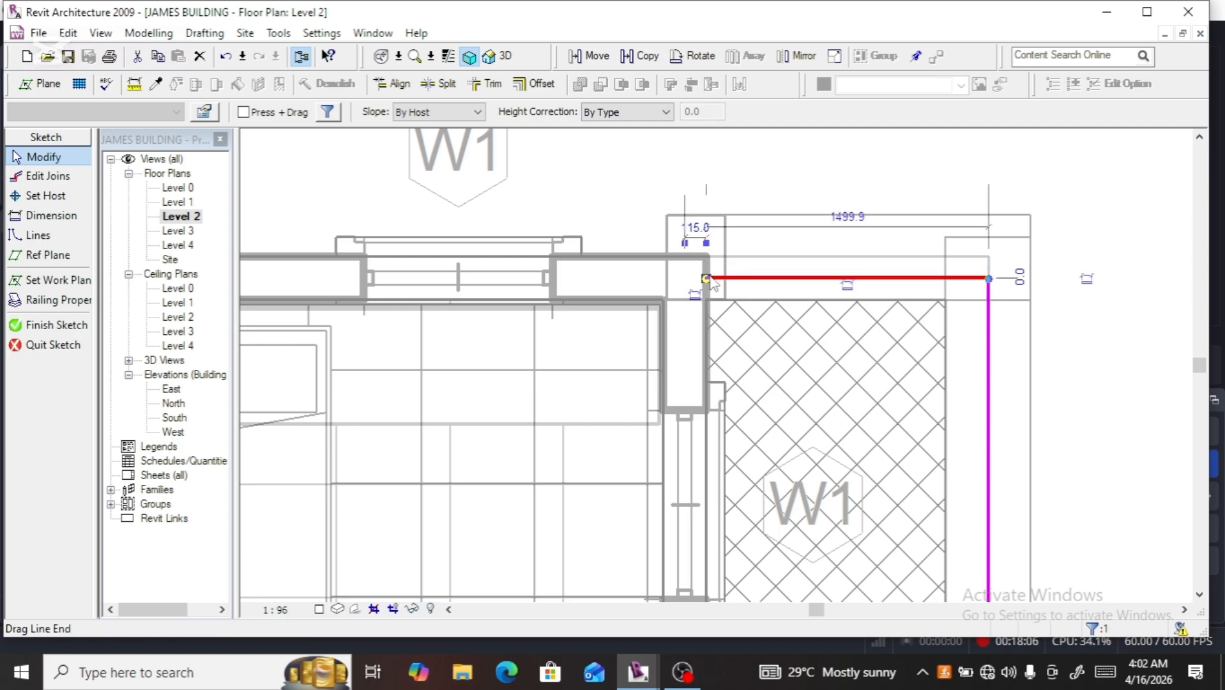
{"action": "mouse_move", "coordinate": [707, 279]}
{"action": "left_mouse_down"}
{"action": "mouse_move", "coordinate": [722, 268]}
{"action": "mouse_move", "coordinate": [724, 278]}
{"action": "left_mouse_up"}
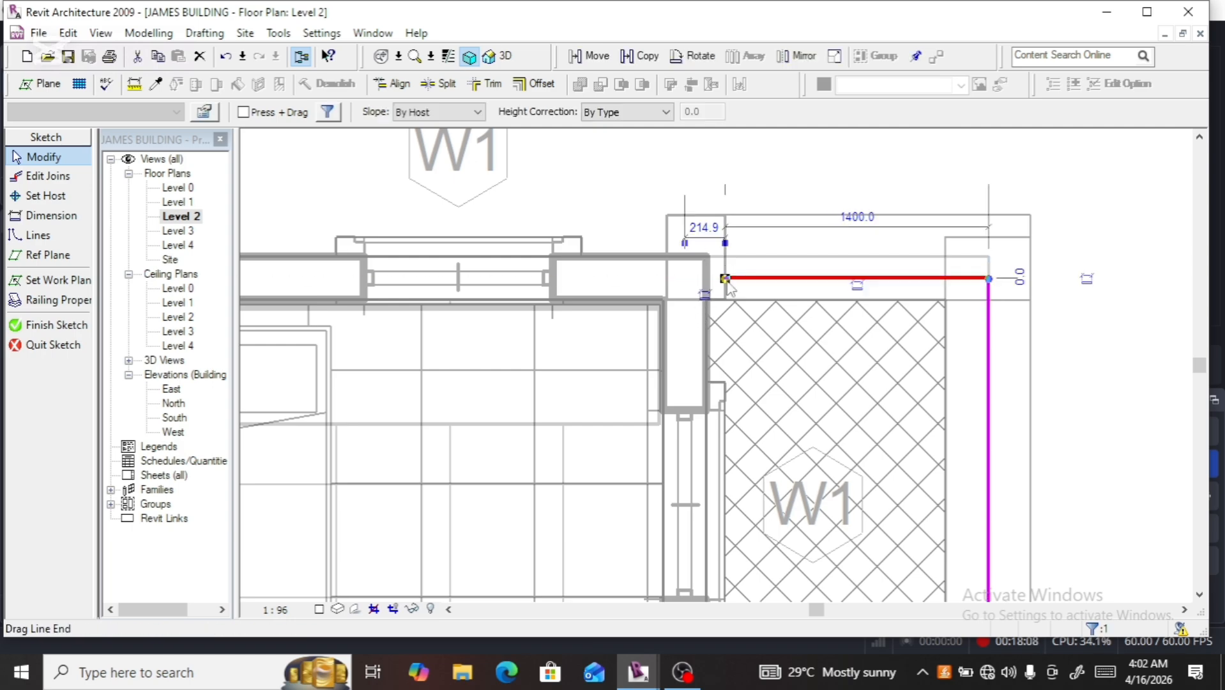
{"action": "scroll", "coordinate": [730, 285], "scroll_direction": "up", "scroll_amount": 5}
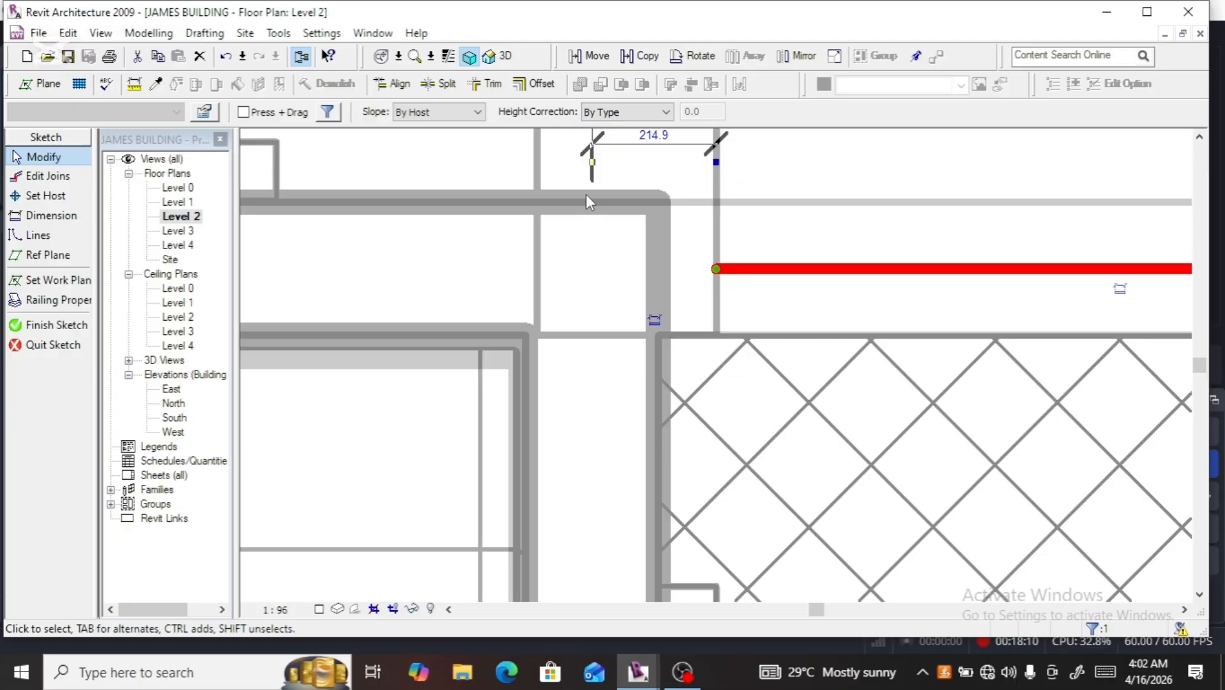
Finish the railing sketch and show the balcony railing up close in the 3D view
{"action": "left_click", "coordinate": [56, 325]}
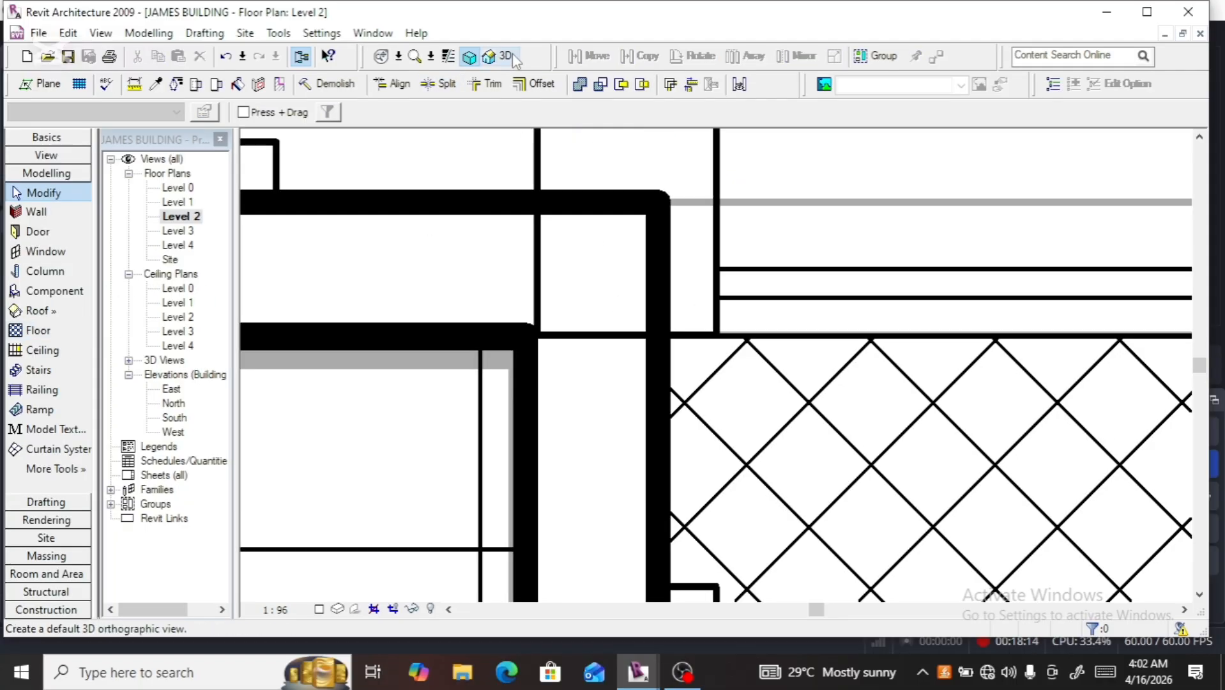
{"action": "left_click", "coordinate": [511, 55]}
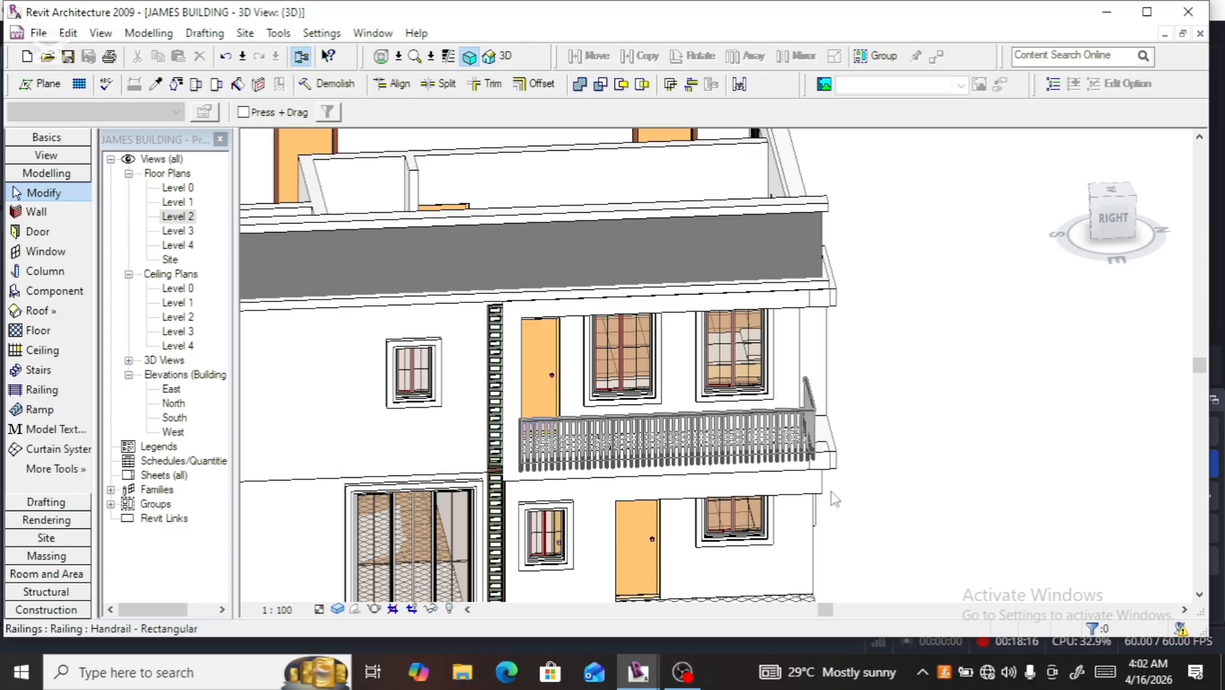
{"action": "scroll", "coordinate": [830, 495], "scroll_direction": "up", "scroll_amount": 5}
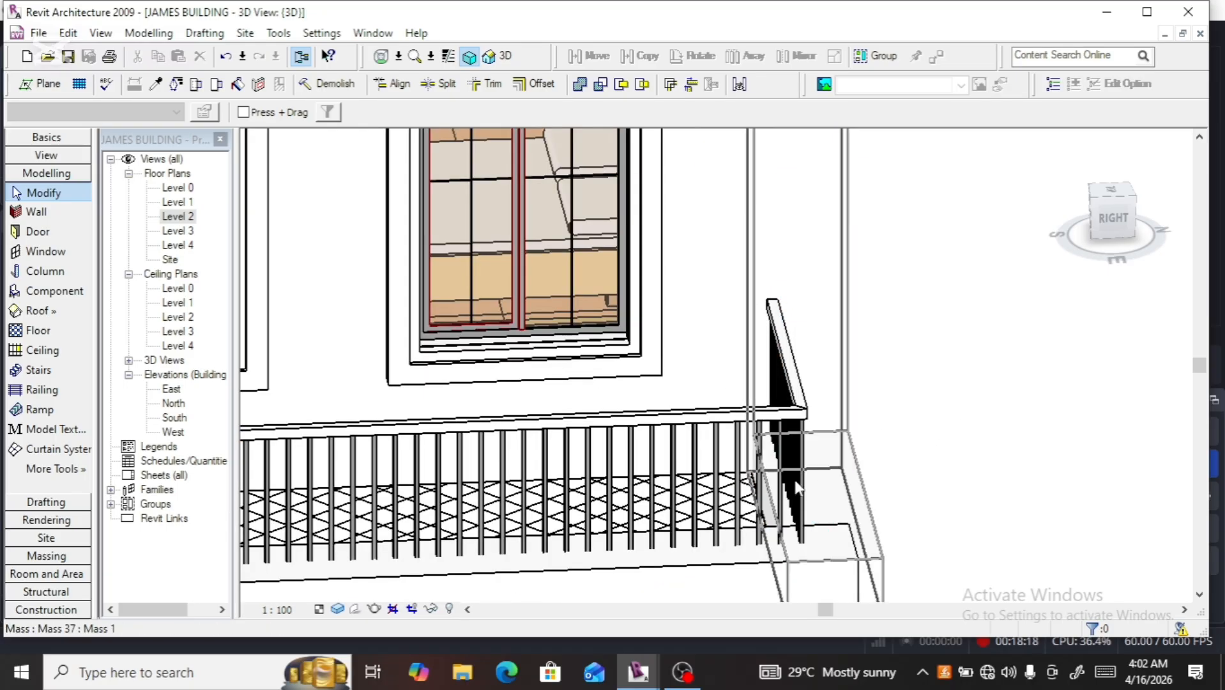
Change the balcony railing's type to Handrail - Rectangular 4 and view the balcony from its outer corner
{"action": "left_click", "coordinate": [723, 492]}
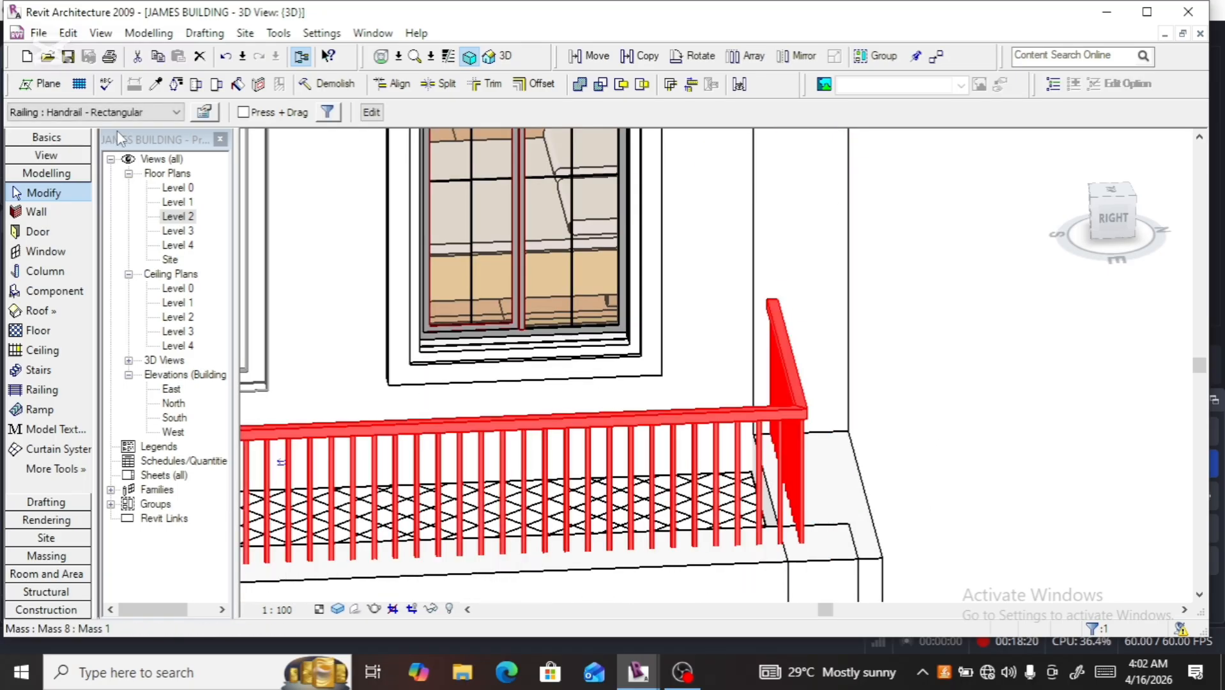
{"action": "left_click", "coordinate": [176, 114]}
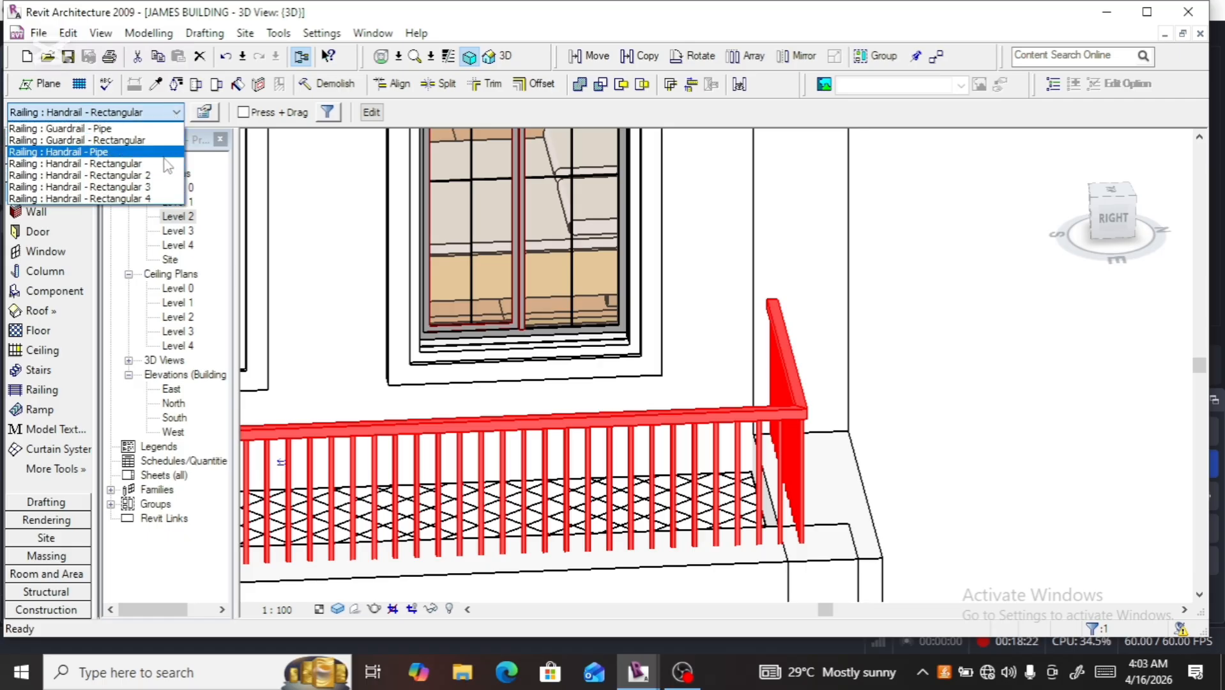
{"action": "left_click", "coordinate": [161, 199]}
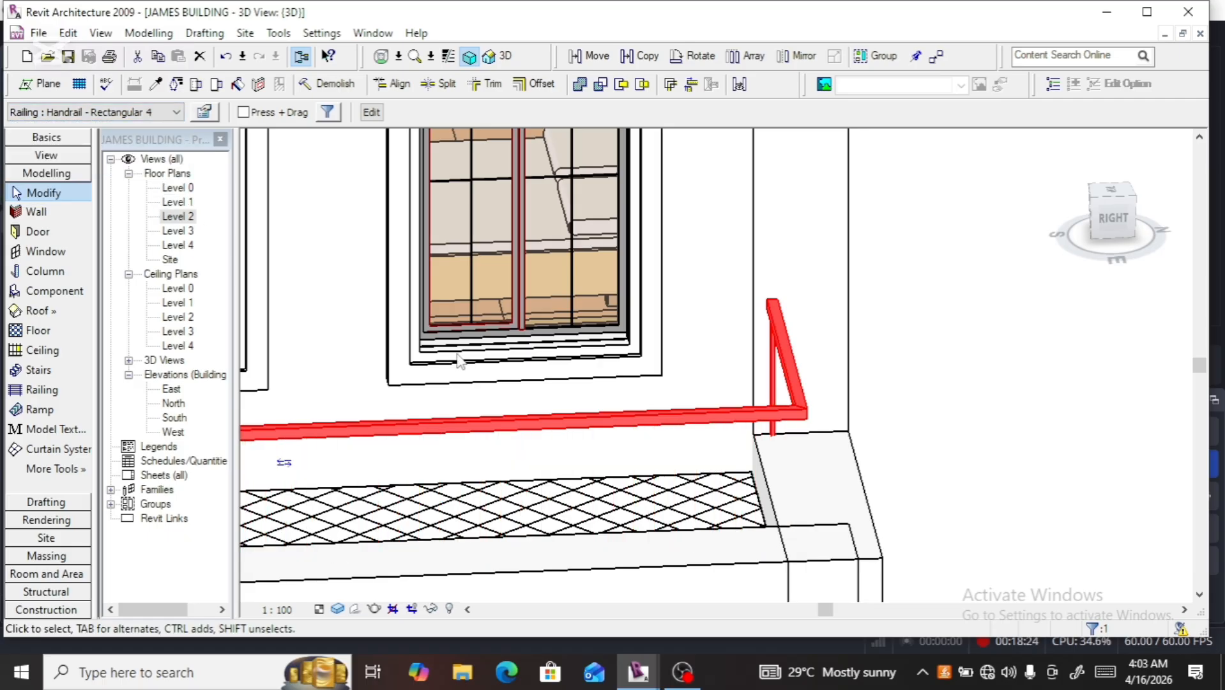
{"action": "scroll", "coordinate": [780, 373], "scroll_direction": "up", "scroll_amount": 3}
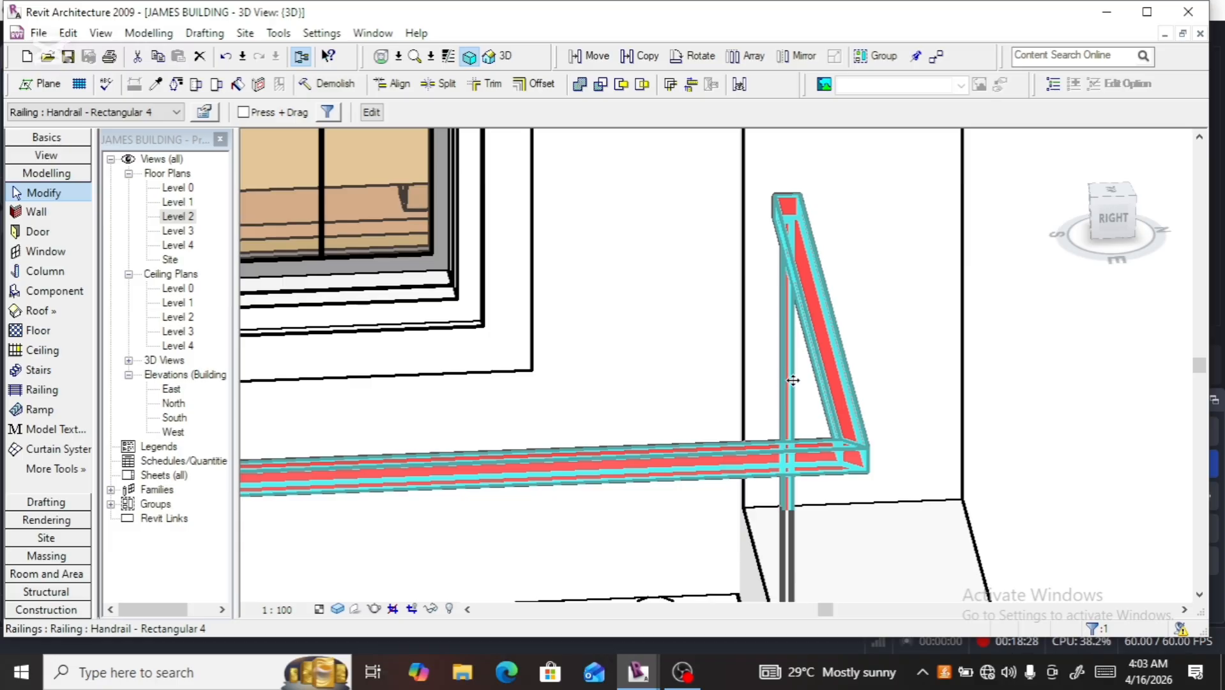
{"action": "scroll", "coordinate": [776, 336], "scroll_direction": "down", "scroll_amount": 4}
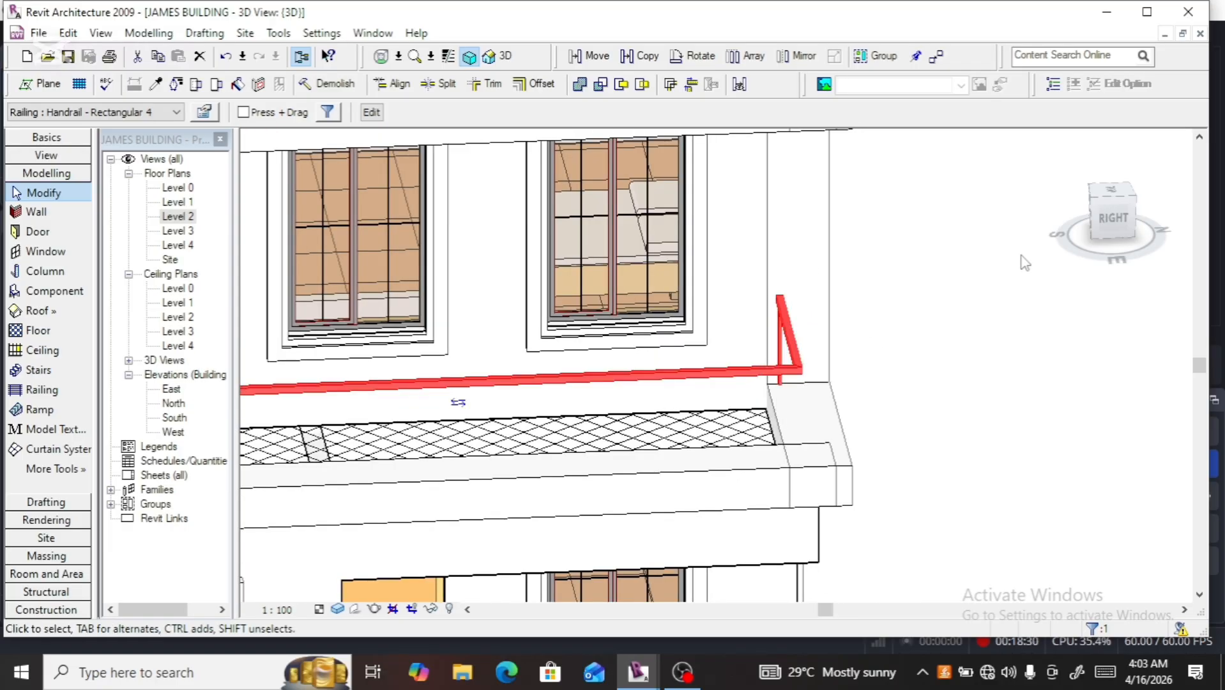
{"action": "left_click_drag", "start_coordinate": [1108, 221], "coordinate": [1068, 222]}
{"action": "scroll", "coordinate": [878, 335], "scroll_direction": "down", "scroll_amount": 1}
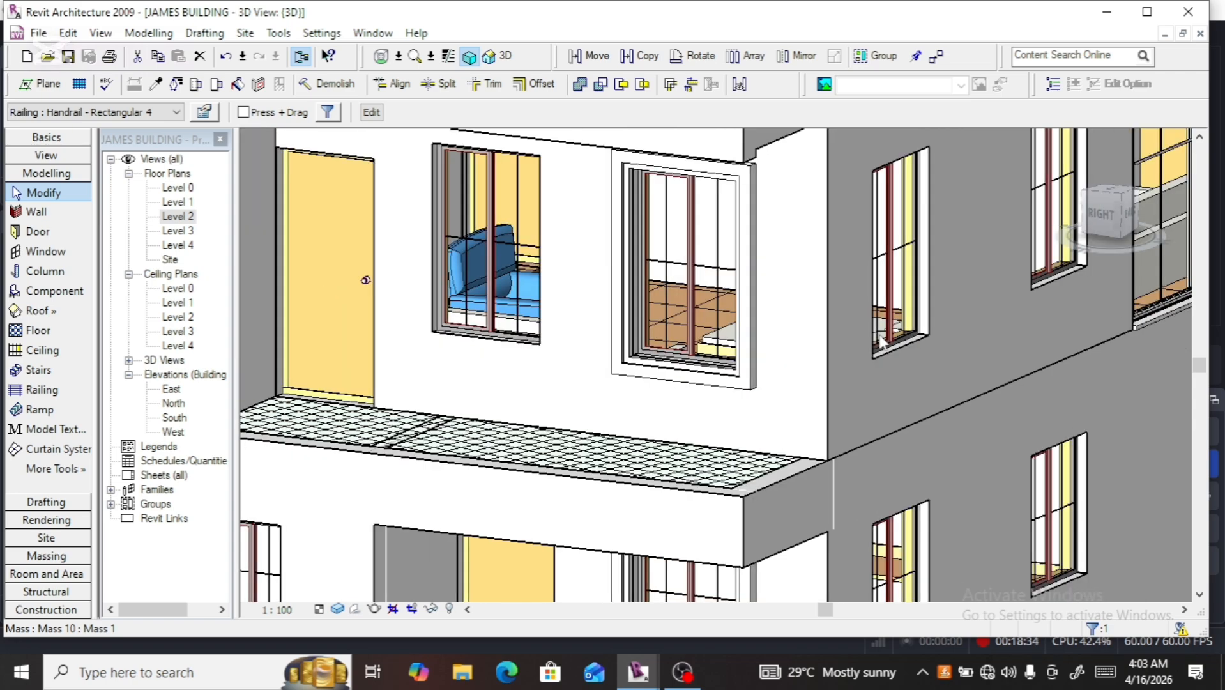
{"action": "scroll", "coordinate": [880, 340], "scroll_direction": "down", "scroll_amount": 1}
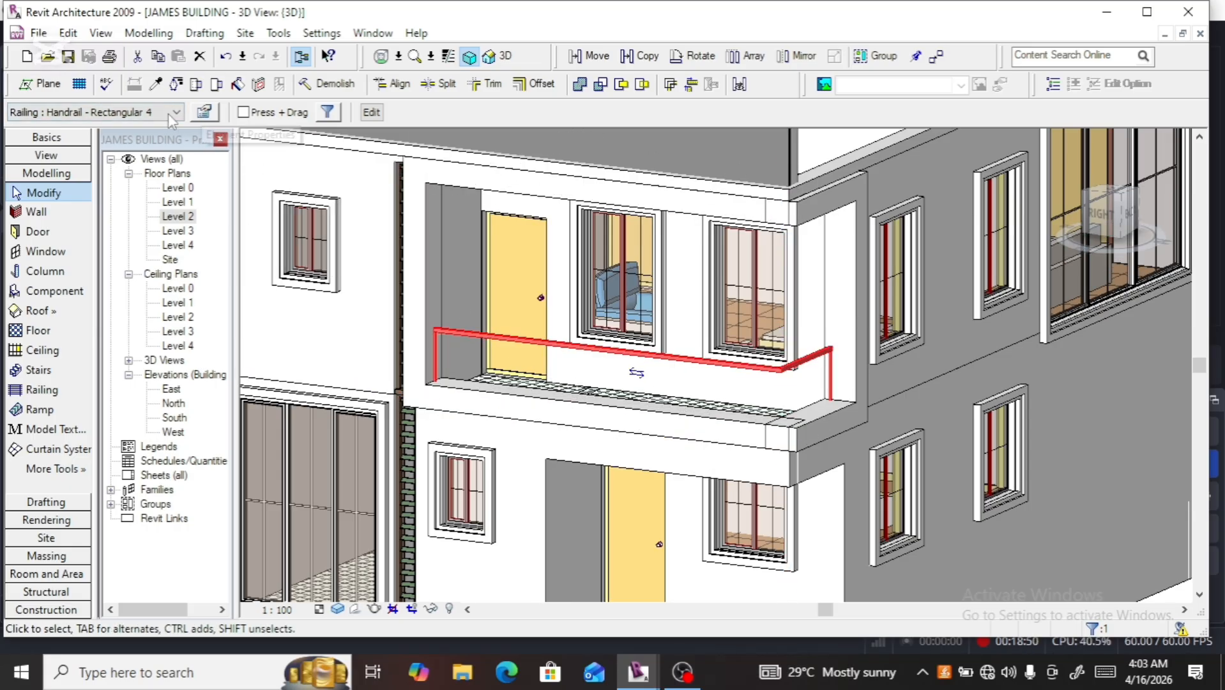
In the railing type's baluster placement, set the corner post's baluster family to Baluster - Square : 3/4" and apply the properties
{"action": "left_click", "coordinate": [205, 113]}
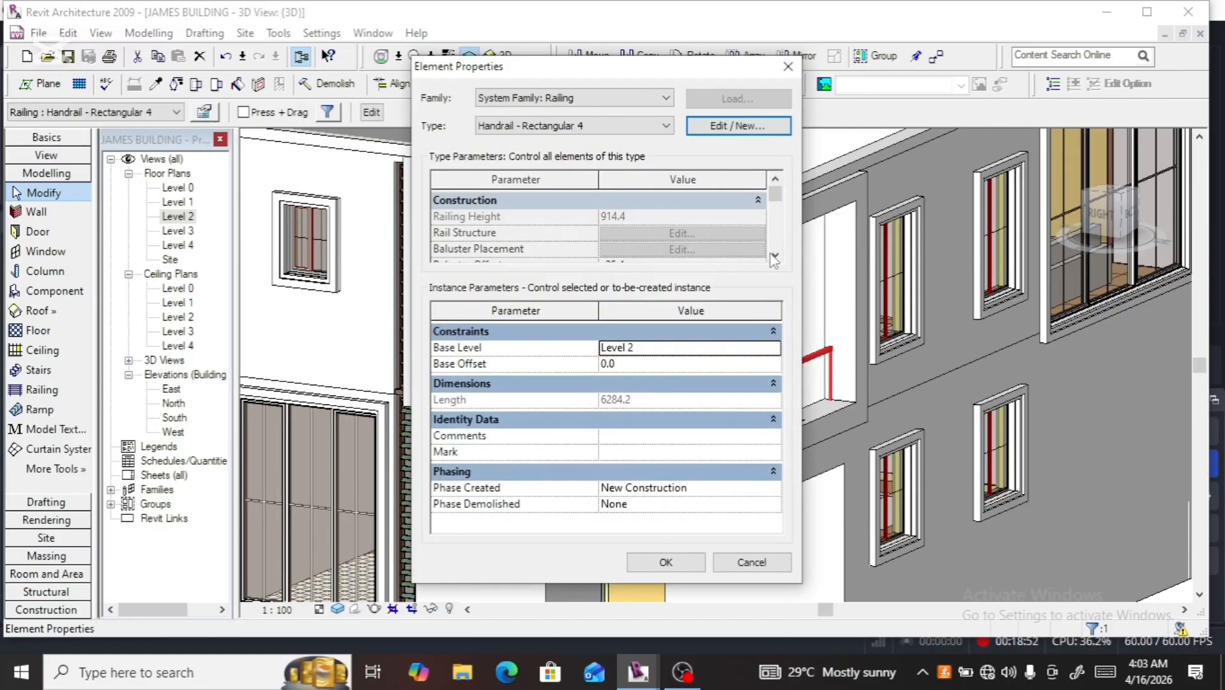
{"action": "left_click", "coordinate": [732, 125]}
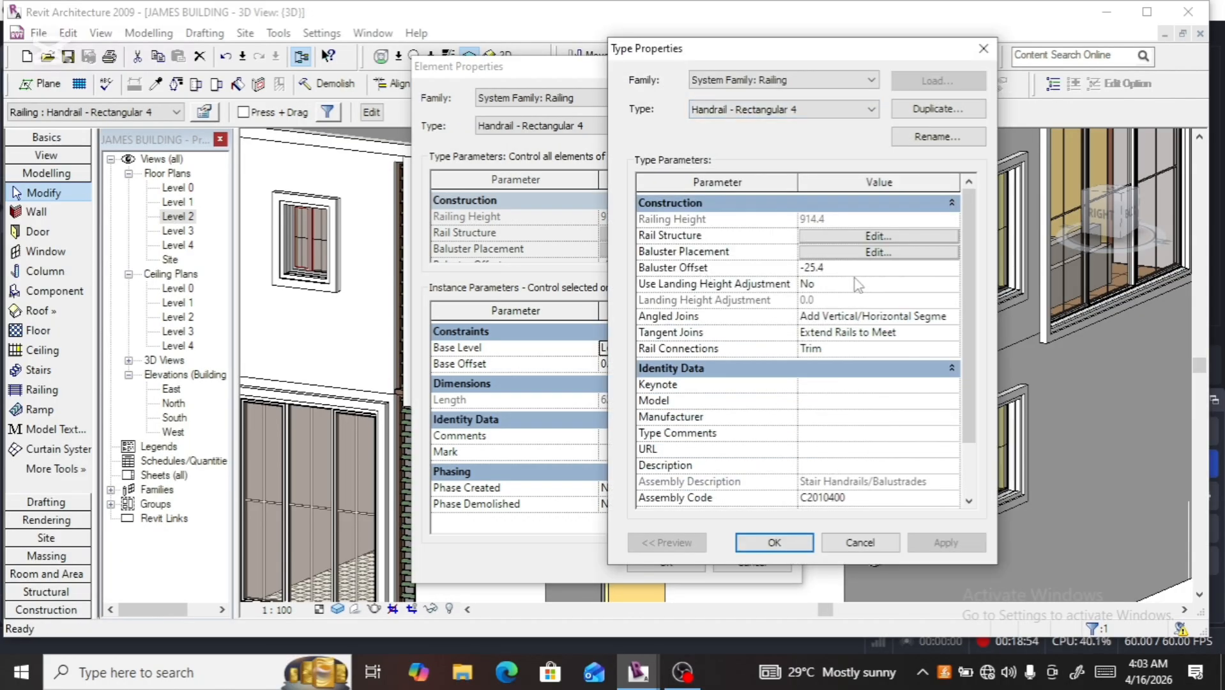
{"action": "left_click", "coordinate": [856, 254]}
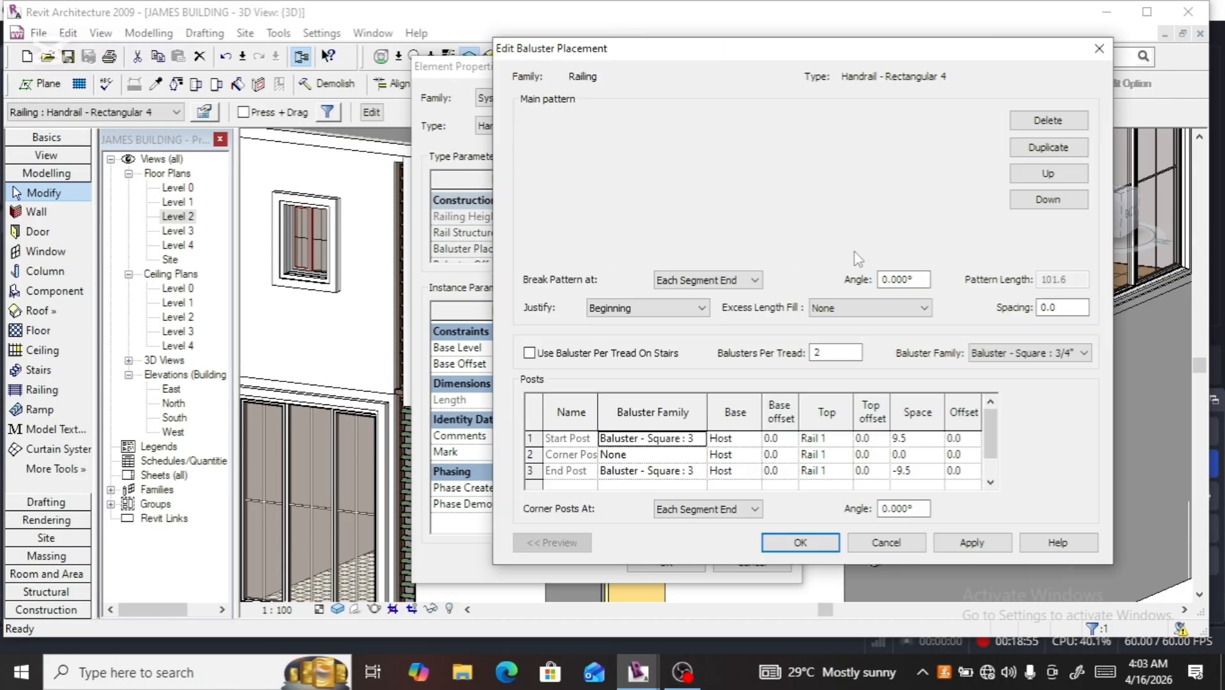
{"action": "left_click", "coordinate": [698, 455]}
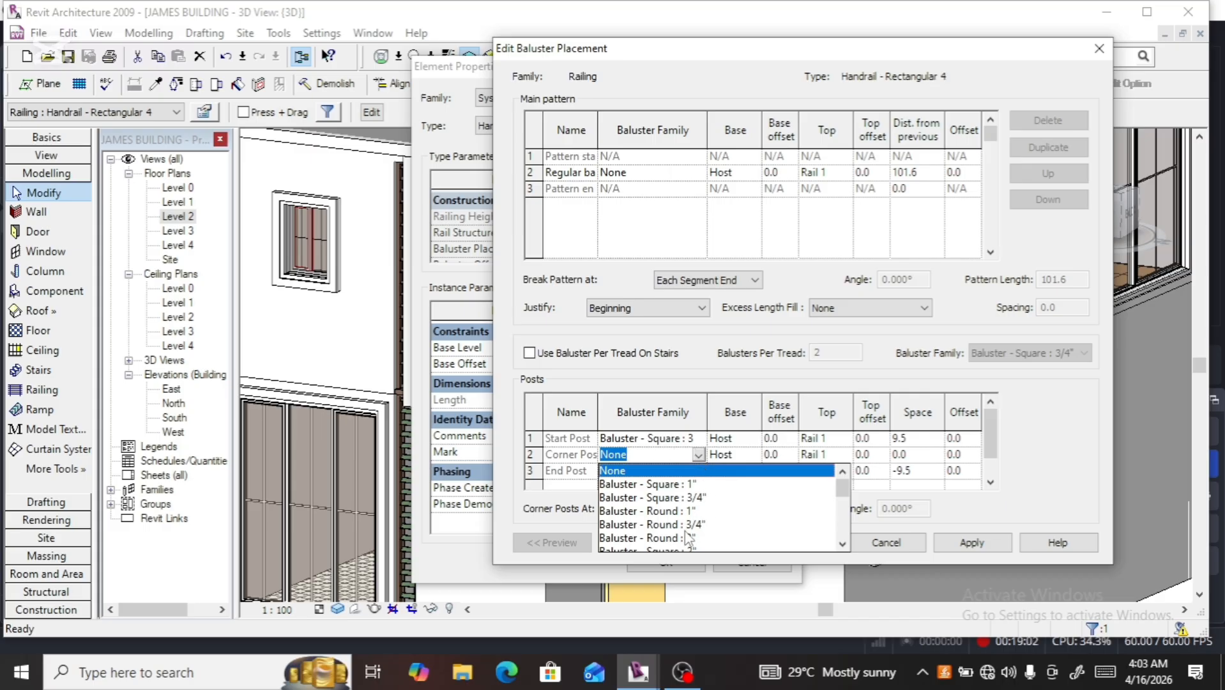
{"action": "left_click", "coordinate": [676, 497]}
{"action": "left_click", "coordinate": [803, 544]}
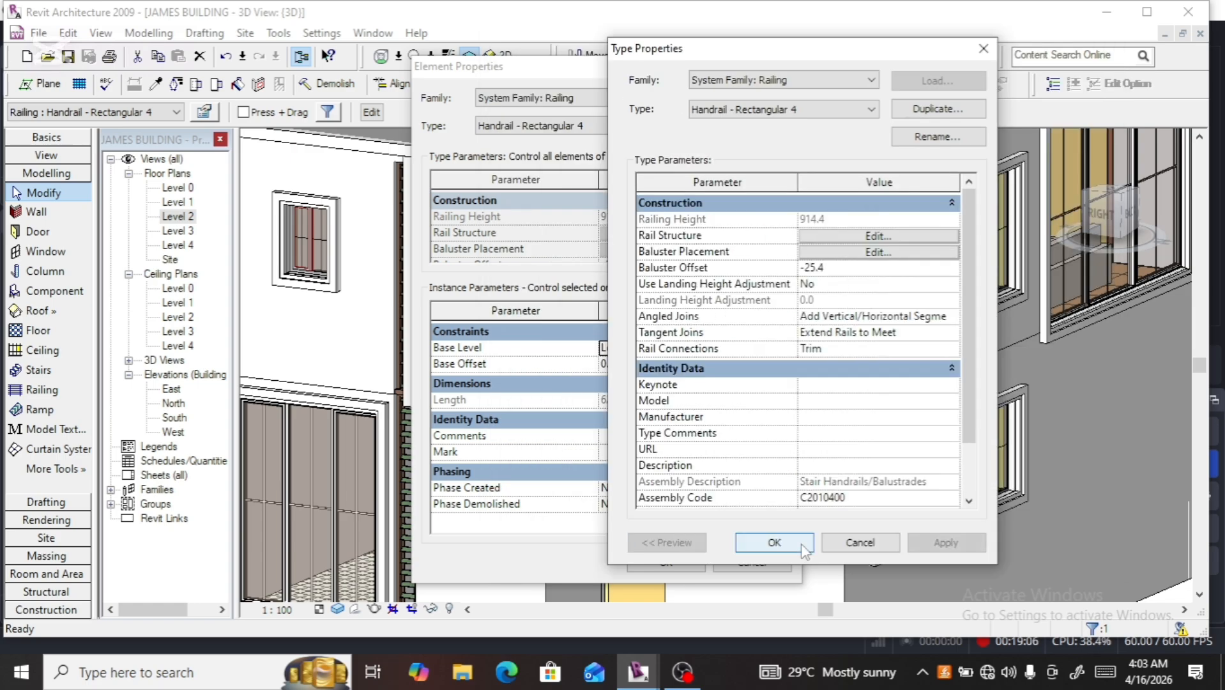
{"action": "left_click", "coordinate": [774, 543]}
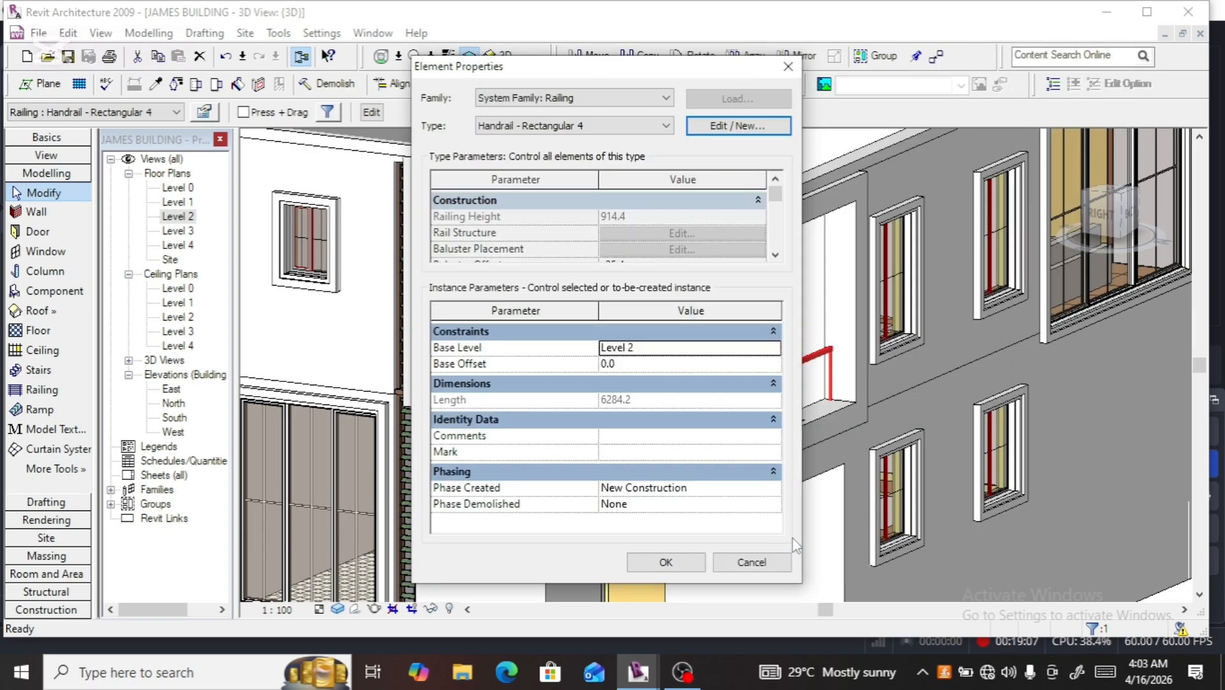
{"action": "left_click", "coordinate": [684, 565]}
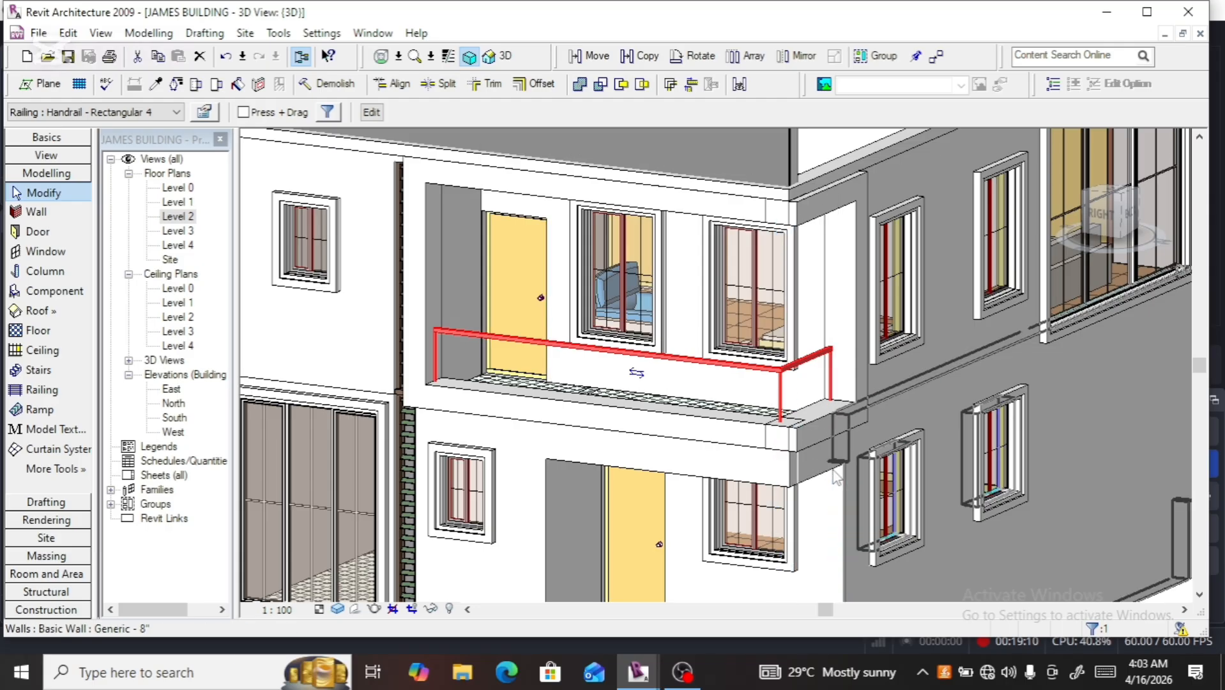
Examine the existing railings on the front balconies and above the main entrance in the 3D view
{"action": "left_click", "coordinate": [1122, 221]}
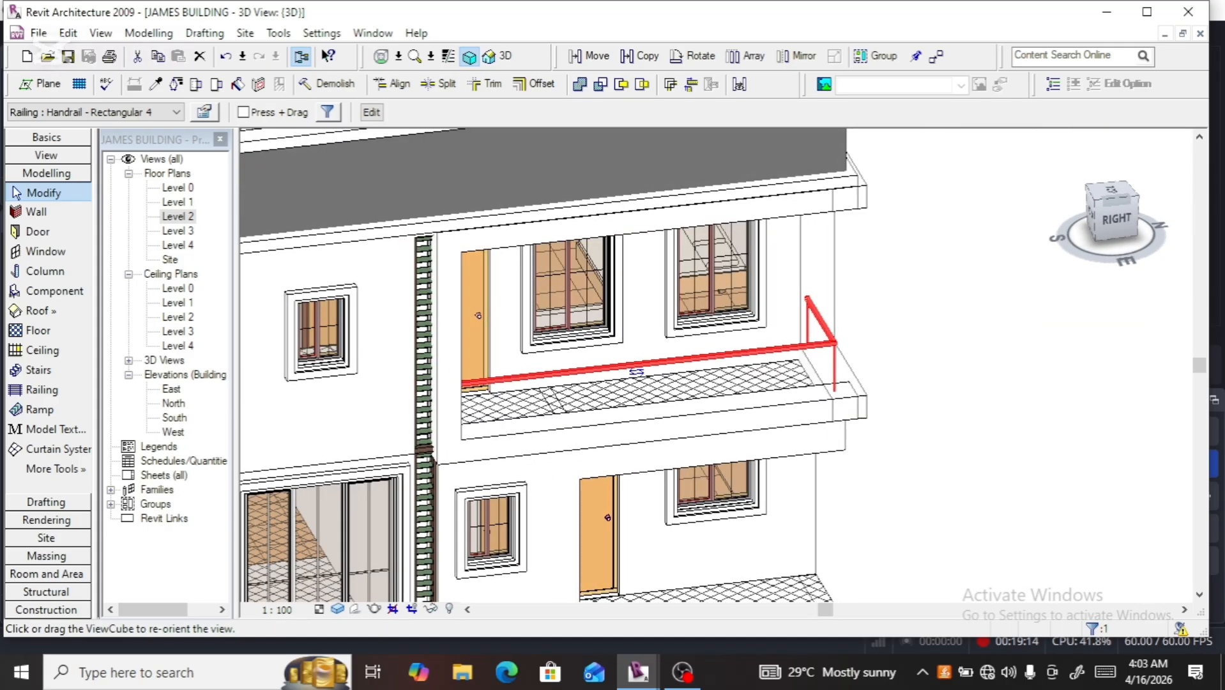
{"action": "left_click_drag", "start_coordinate": [1067, 212], "coordinate": [1115, 220]}
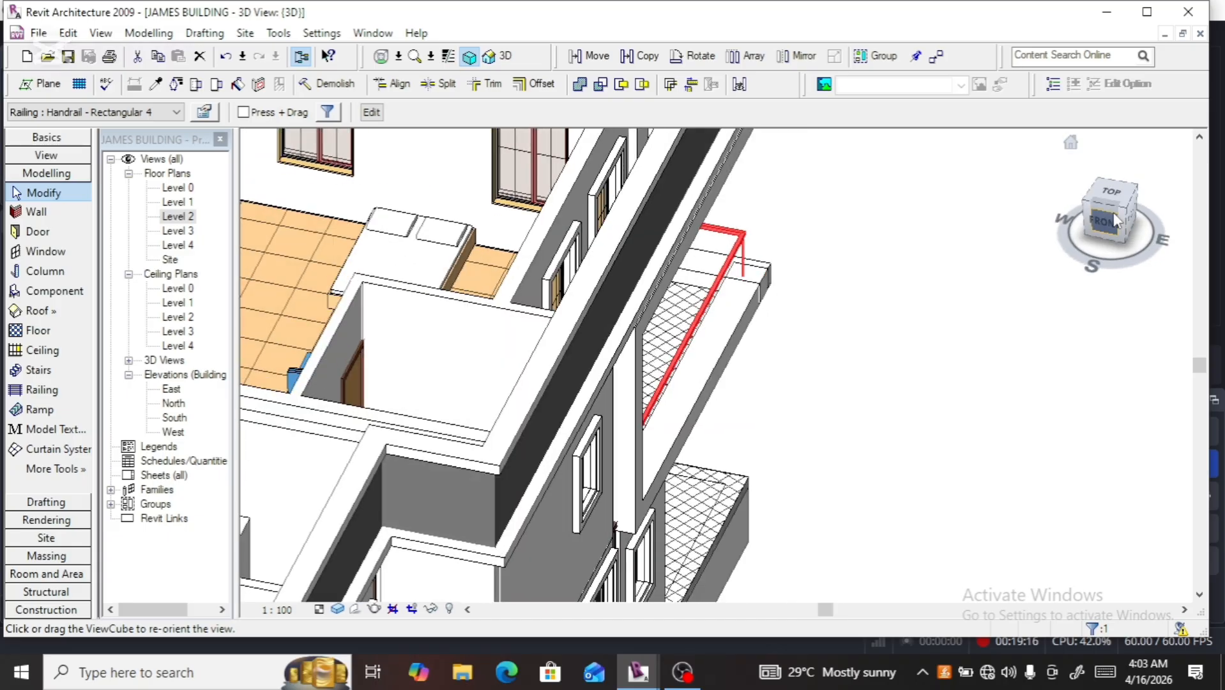
{"action": "scroll", "coordinate": [1088, 180], "scroll_direction": "down", "scroll_amount": 7}
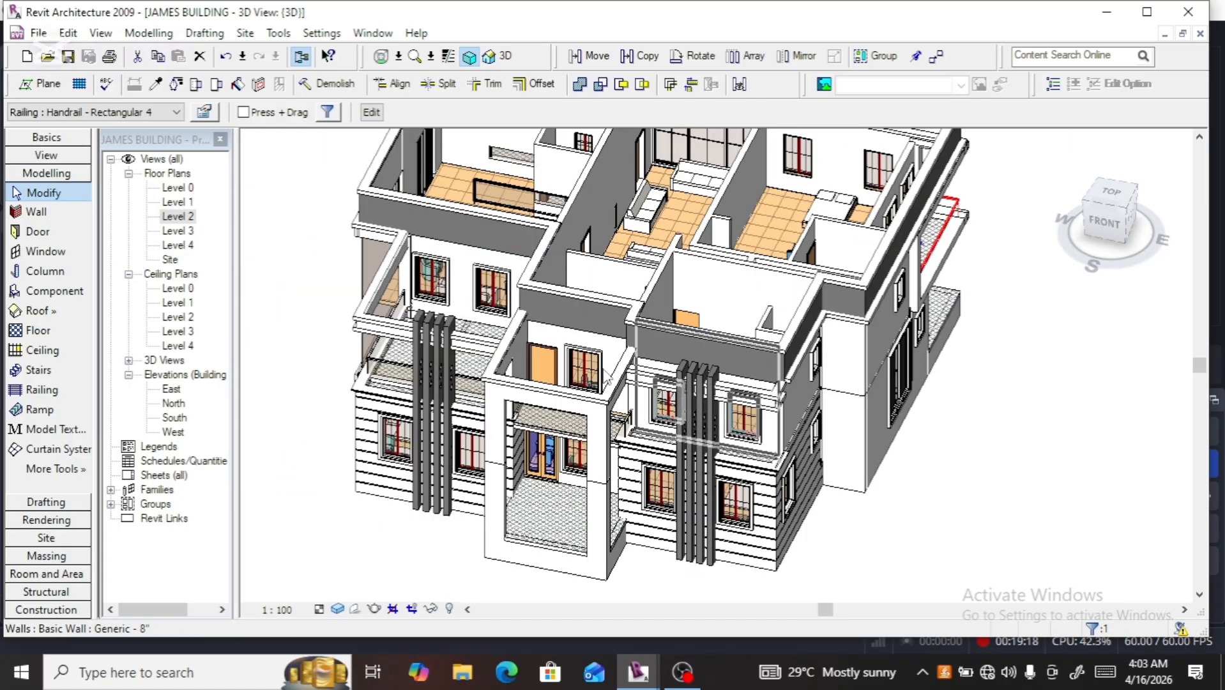
{"action": "scroll", "coordinate": [375, 376], "scroll_direction": "up", "scroll_amount": 5}
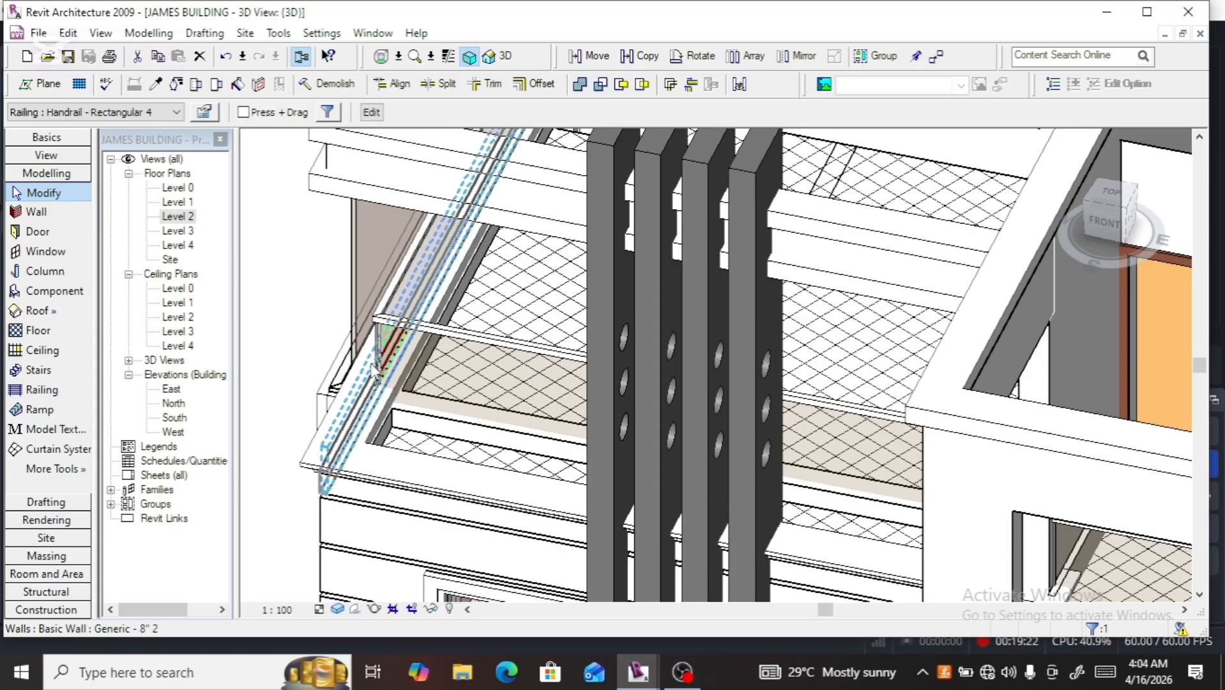
{"action": "scroll", "coordinate": [376, 371], "scroll_direction": "down", "scroll_amount": 2}
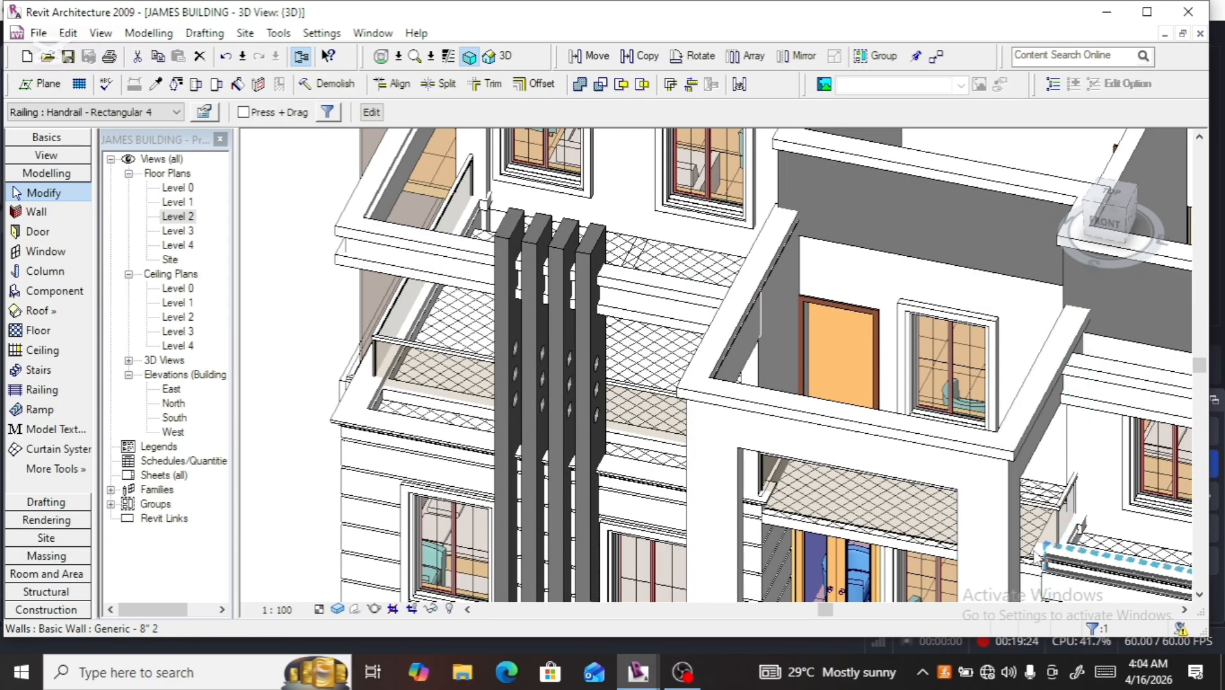
{"action": "left_click", "coordinate": [1122, 224]}
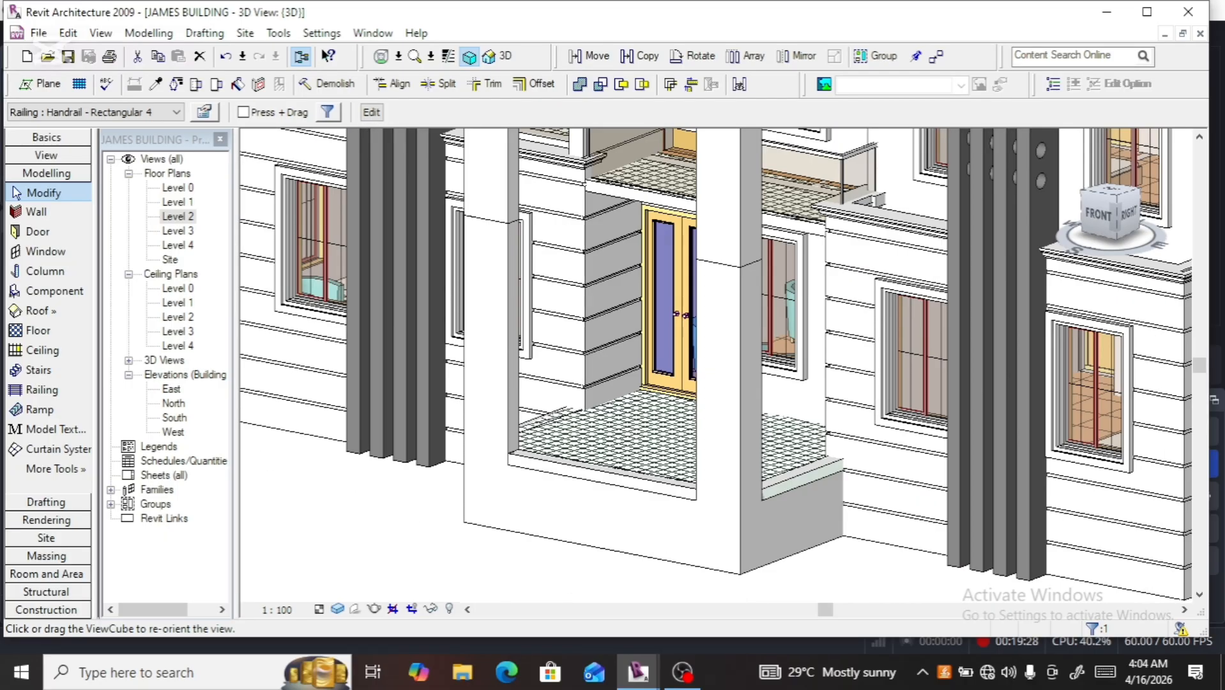
{"action": "scroll", "coordinate": [832, 369], "scroll_direction": "up", "scroll_amount": 5}
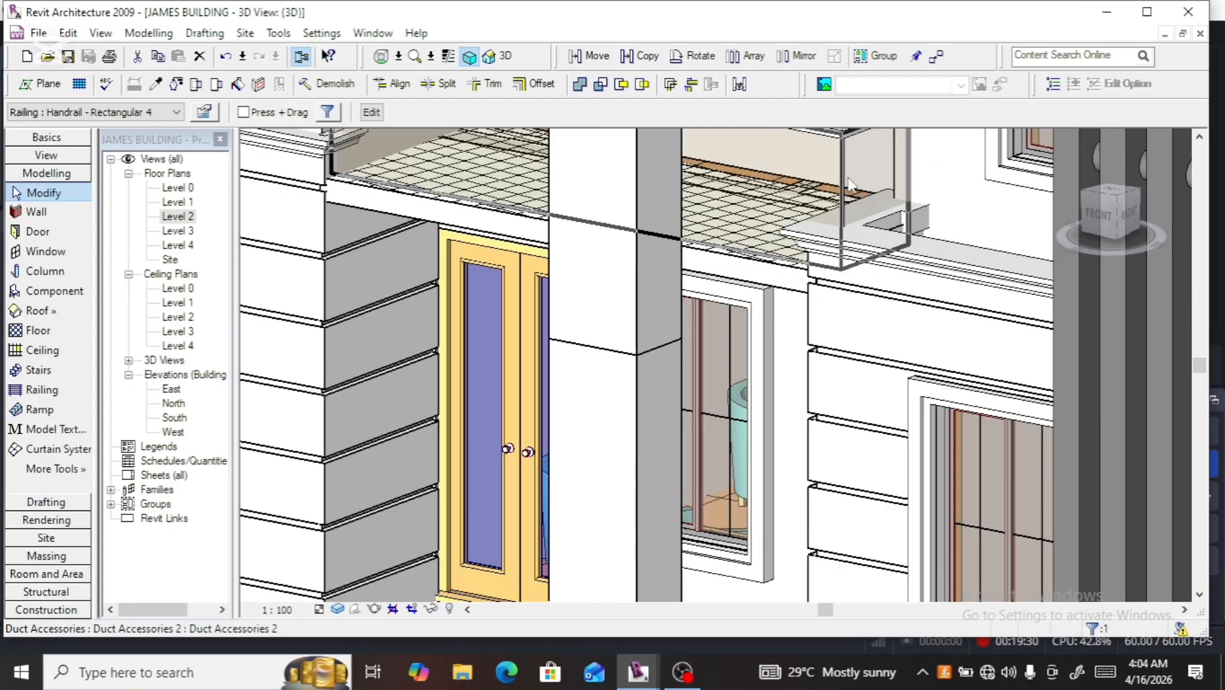
{"action": "scroll", "coordinate": [834, 369], "scroll_direction": "down", "scroll_amount": 5}
{"action": "scroll", "coordinate": [837, 358], "scroll_direction": "up", "scroll_amount": 4}
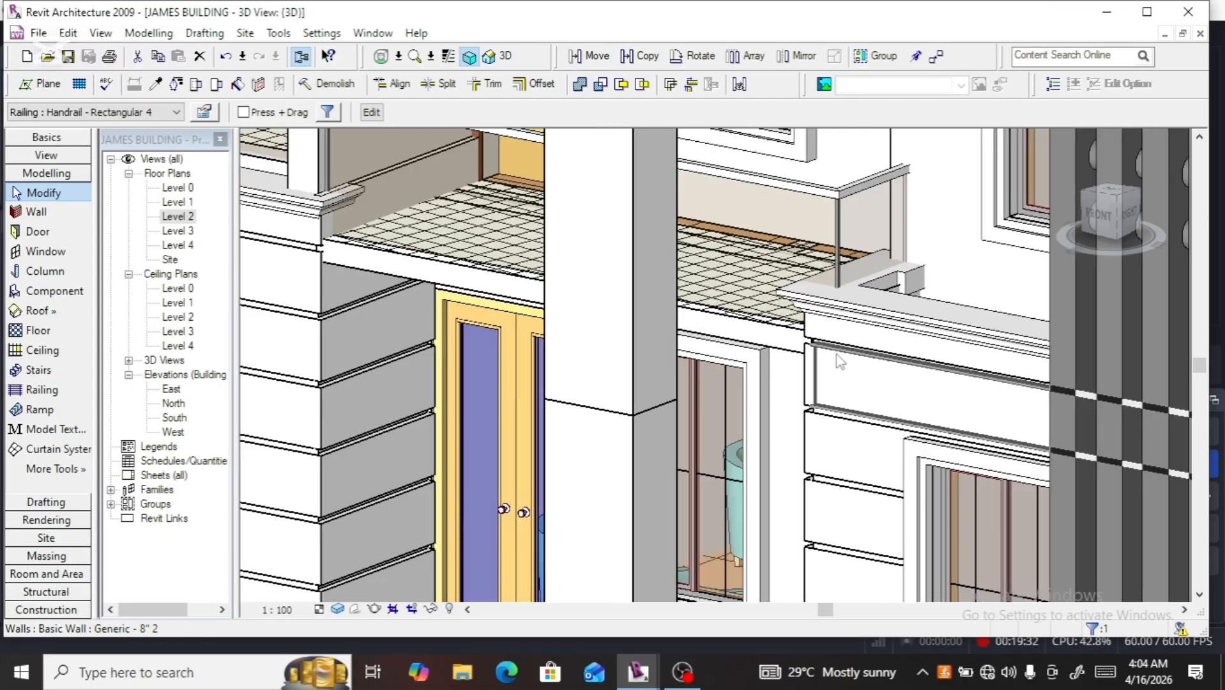
{"action": "scroll", "coordinate": [837, 354], "scroll_direction": "down", "scroll_amount": 2}
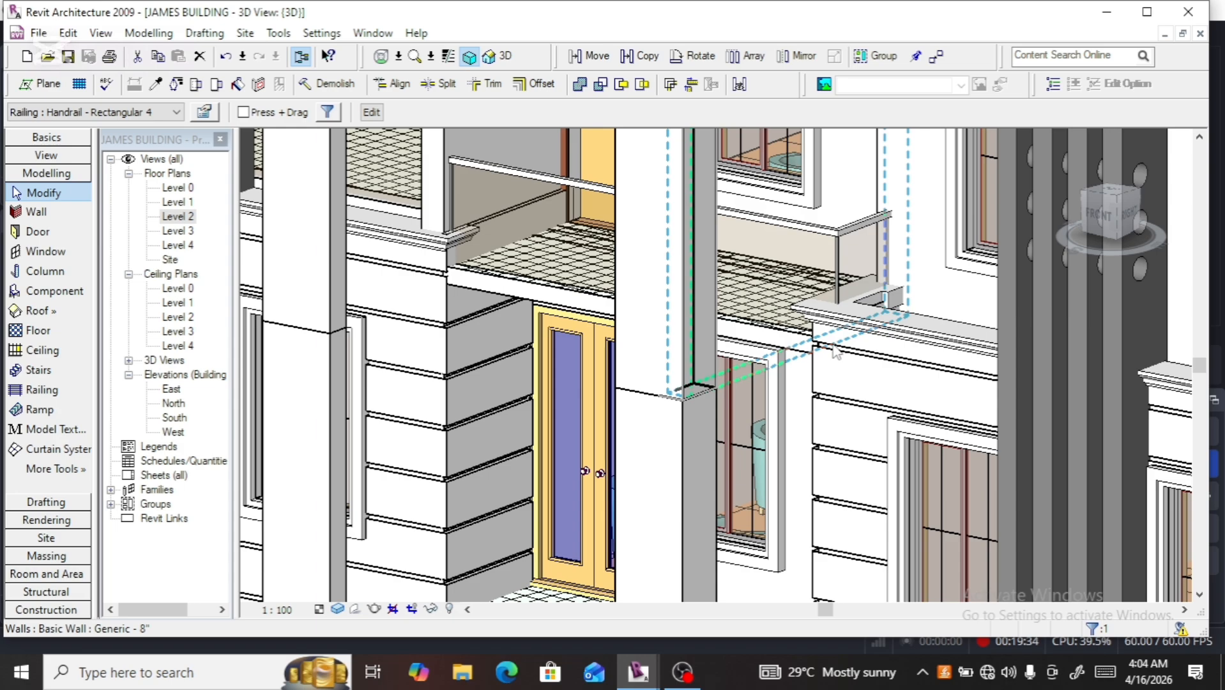
{"action": "scroll", "coordinate": [834, 351], "scroll_direction": "down", "scroll_amount": 2}
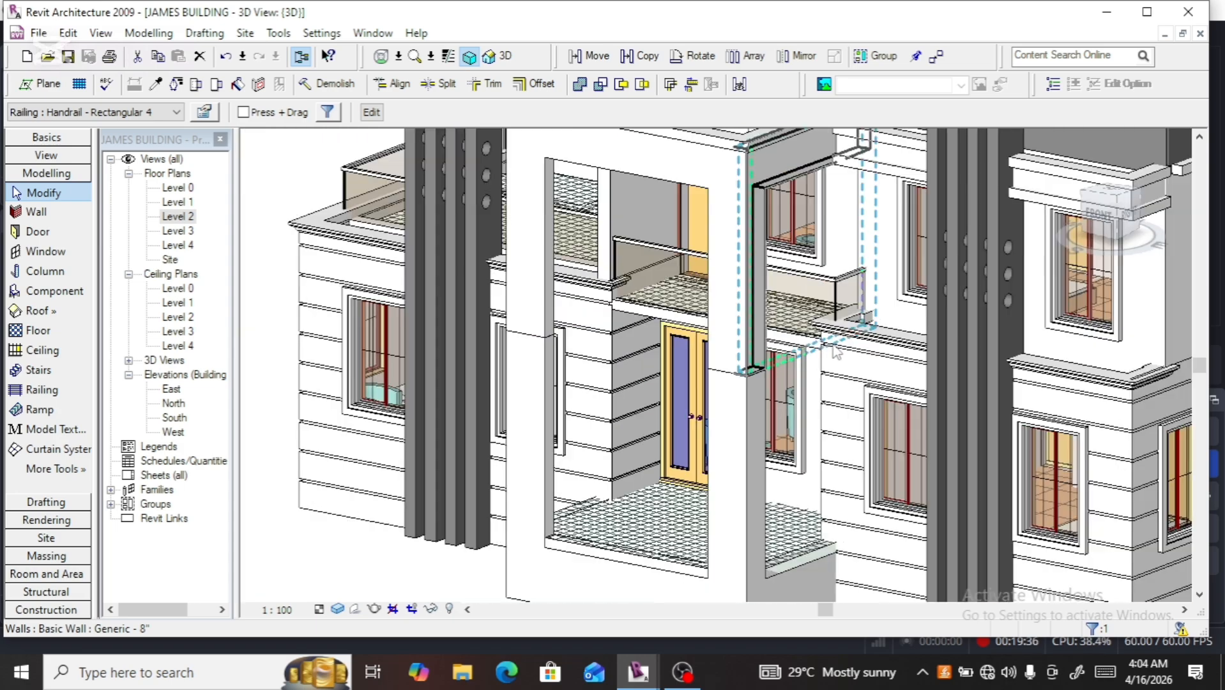
{"action": "scroll", "coordinate": [833, 350], "scroll_direction": "down", "scroll_amount": 2}
{"action": "scroll", "coordinate": [600, 287], "scroll_direction": "down", "scroll_amount": 4}
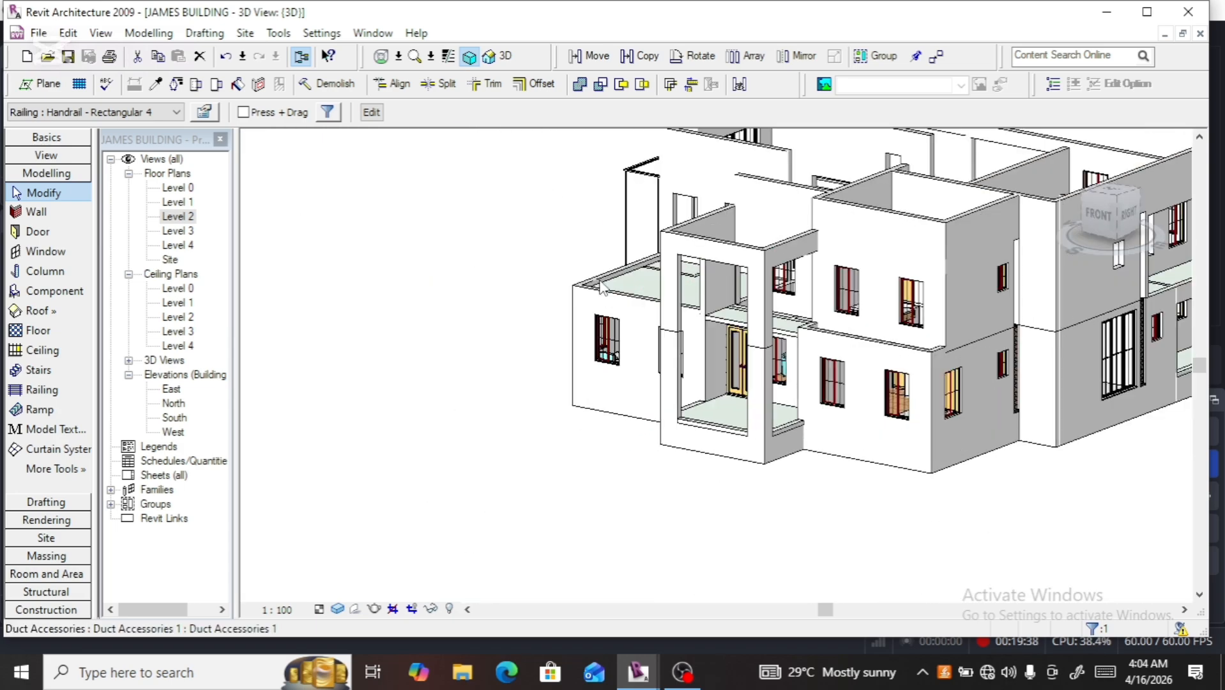
{"action": "scroll", "coordinate": [600, 282], "scroll_direction": "down", "scroll_amount": 1}
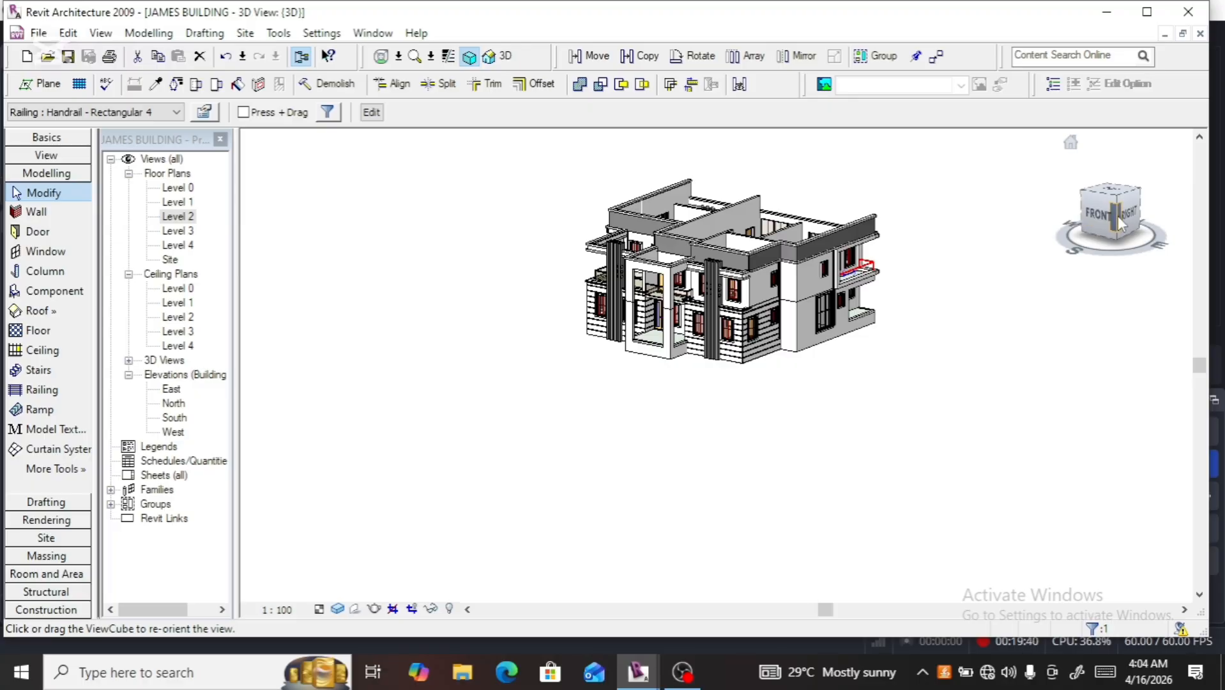
Return to the side balcony in 3D, open the Level 2 floor plan at that balcony's corner and deselect the railing
{"action": "left_click_drag", "start_coordinate": [1114, 224], "coordinate": [1080, 224]}
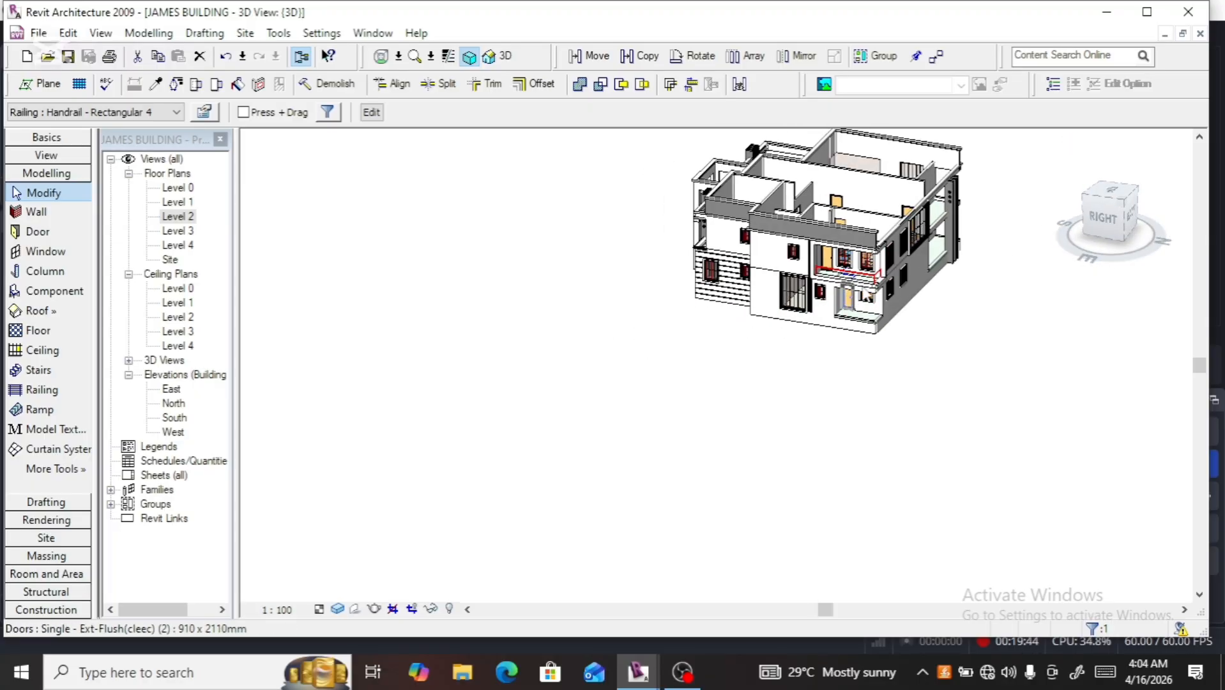
{"action": "scroll", "coordinate": [916, 284], "scroll_direction": "up", "scroll_amount": 3}
{"action": "scroll", "coordinate": [917, 284], "scroll_direction": "up", "scroll_amount": 5}
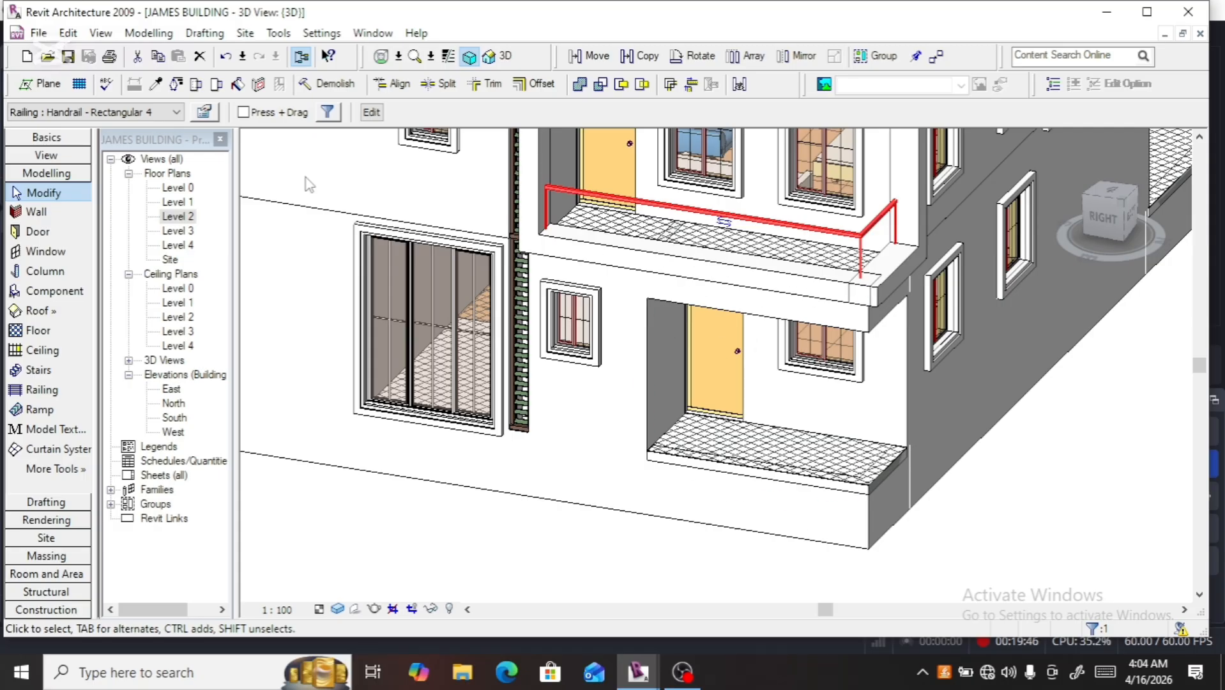
{"action": "double_click", "coordinate": [182, 217]}
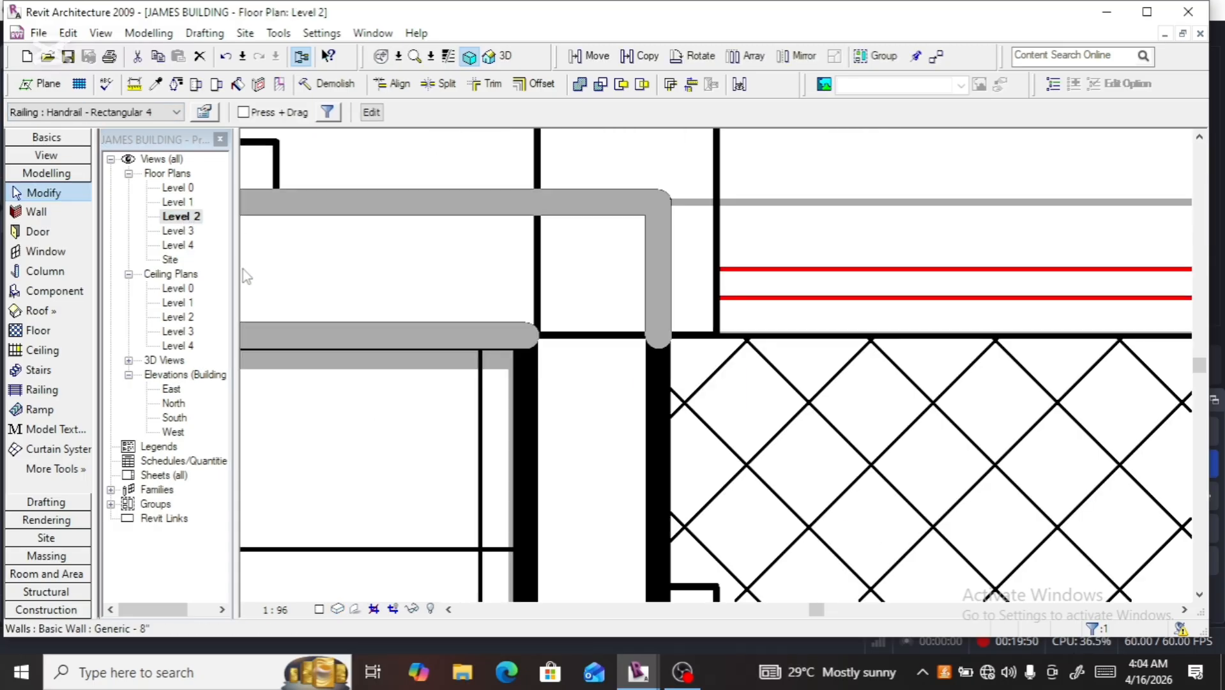
{"action": "scroll", "coordinate": [243, 269], "scroll_direction": "down", "scroll_amount": 2}
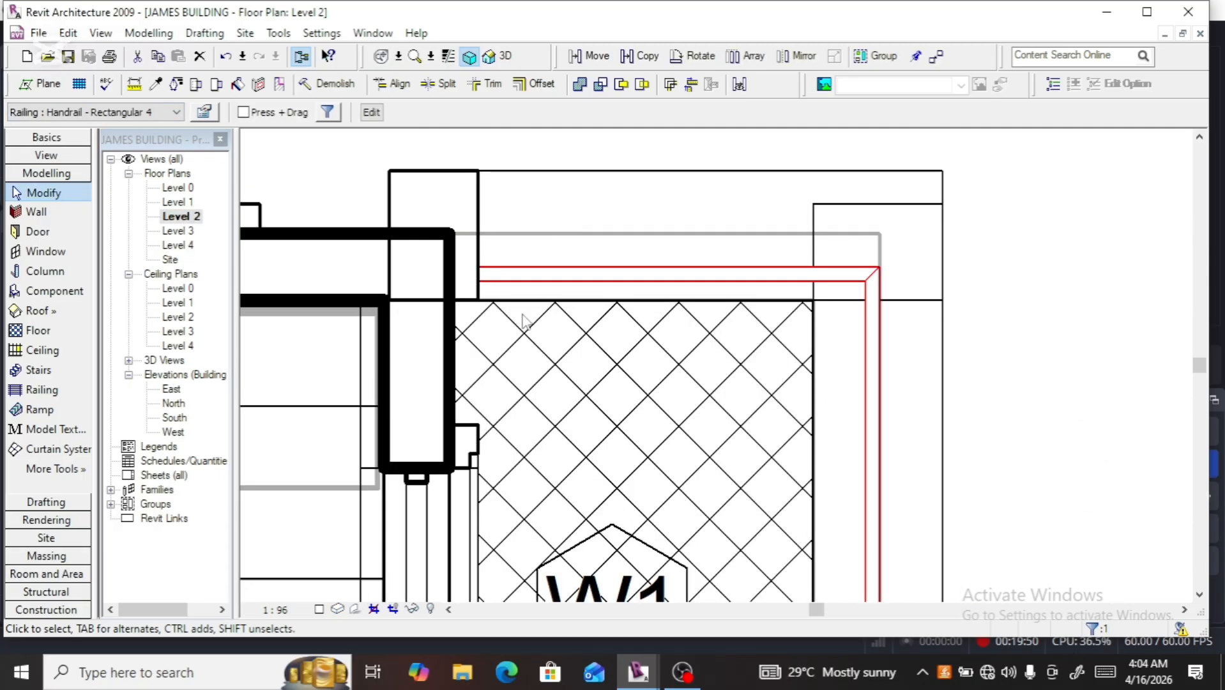
{"action": "left_click", "coordinate": [928, 354]}
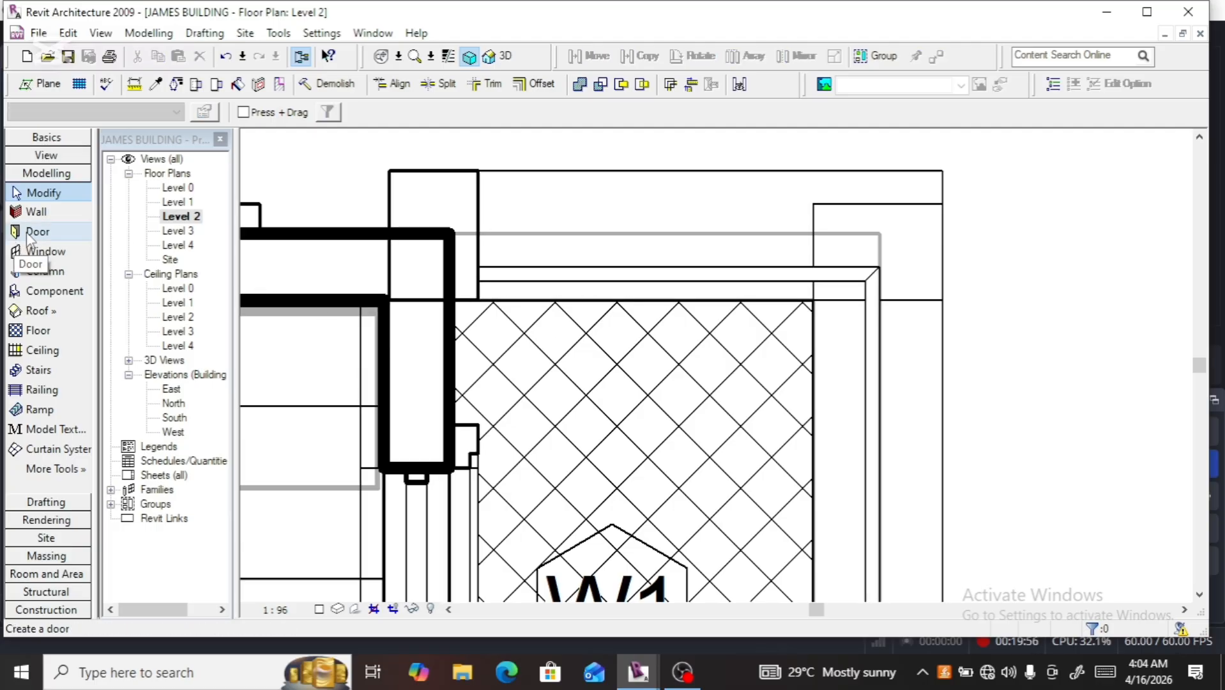
Create an in-place family in the Duct Accessories category and accept the name Duct Accessories 3
{"action": "left_click", "coordinate": [129, 34]}
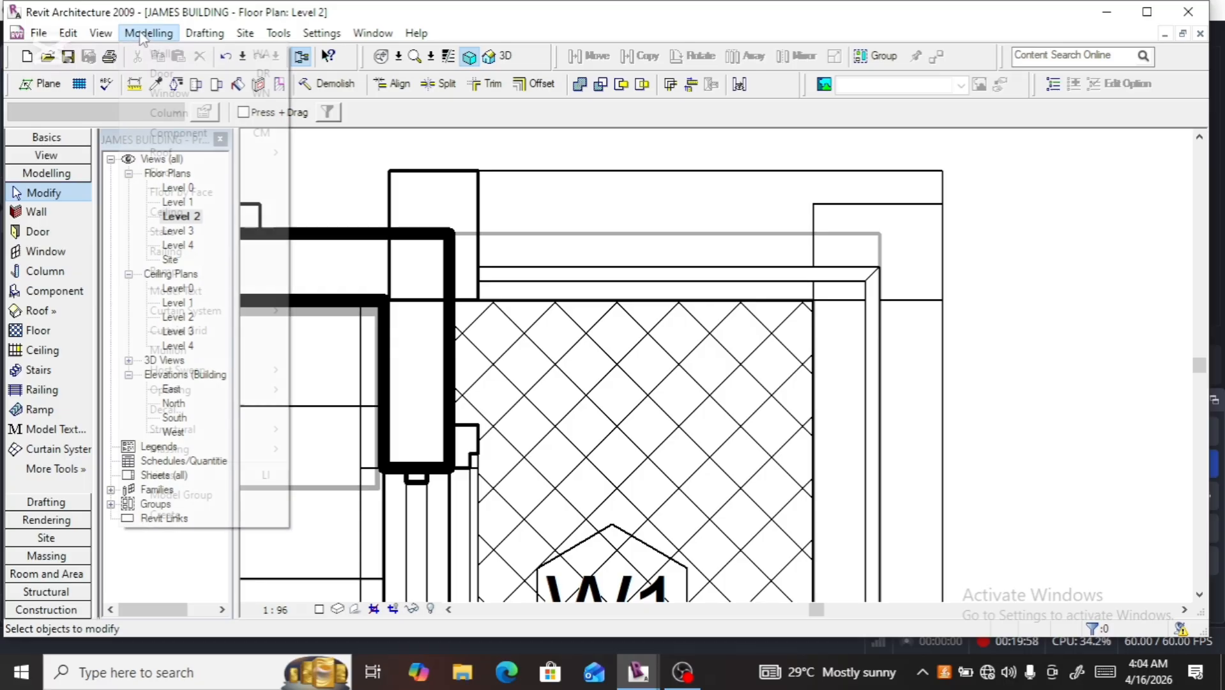
{"action": "left_click", "coordinate": [188, 514]}
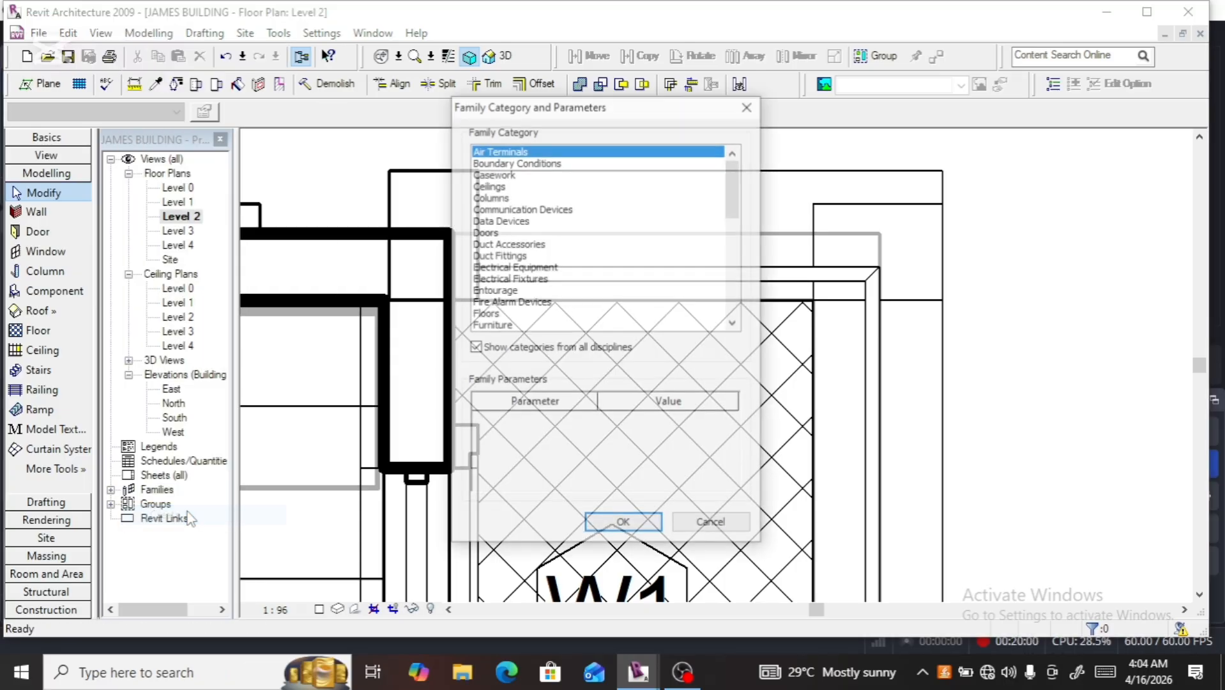
{"action": "left_click", "coordinate": [510, 246]}
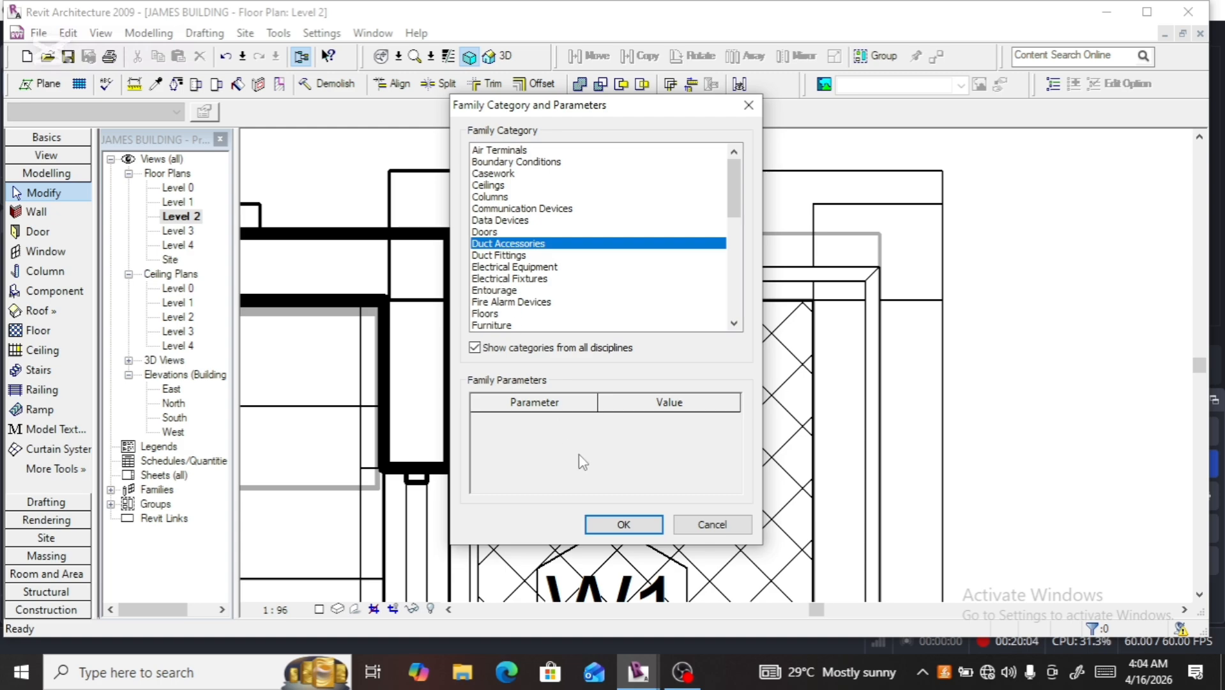
{"action": "left_click", "coordinate": [624, 525]}
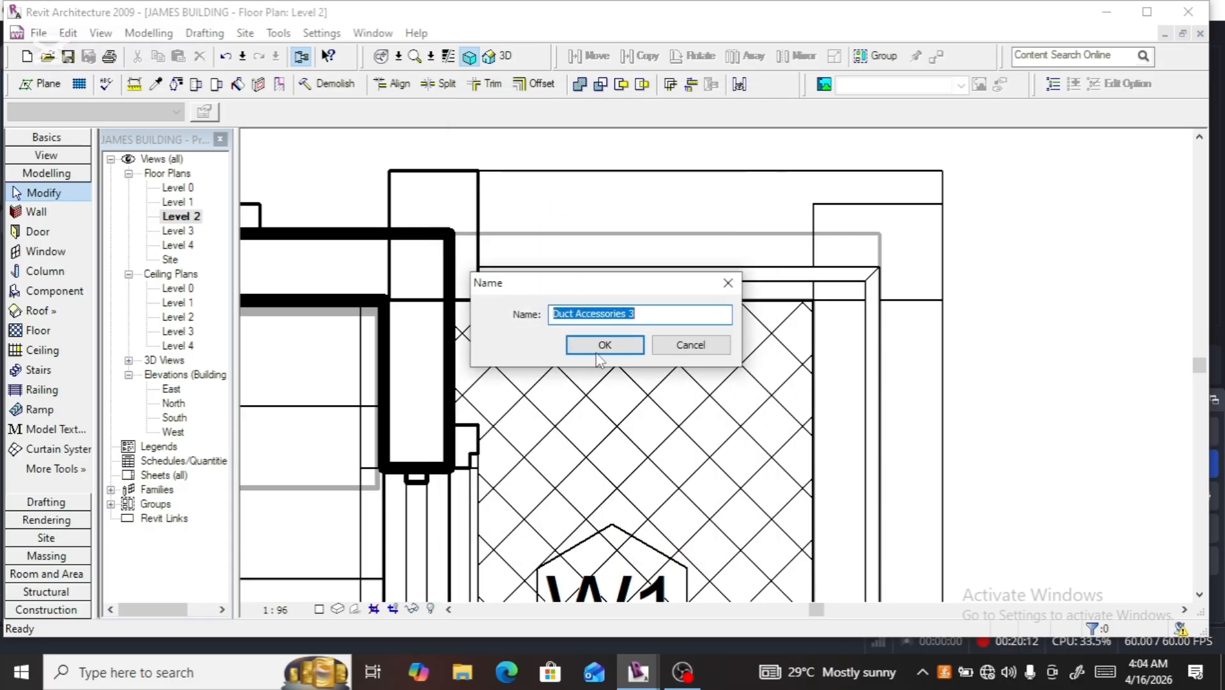
{"action": "left_click", "coordinate": [600, 348]}
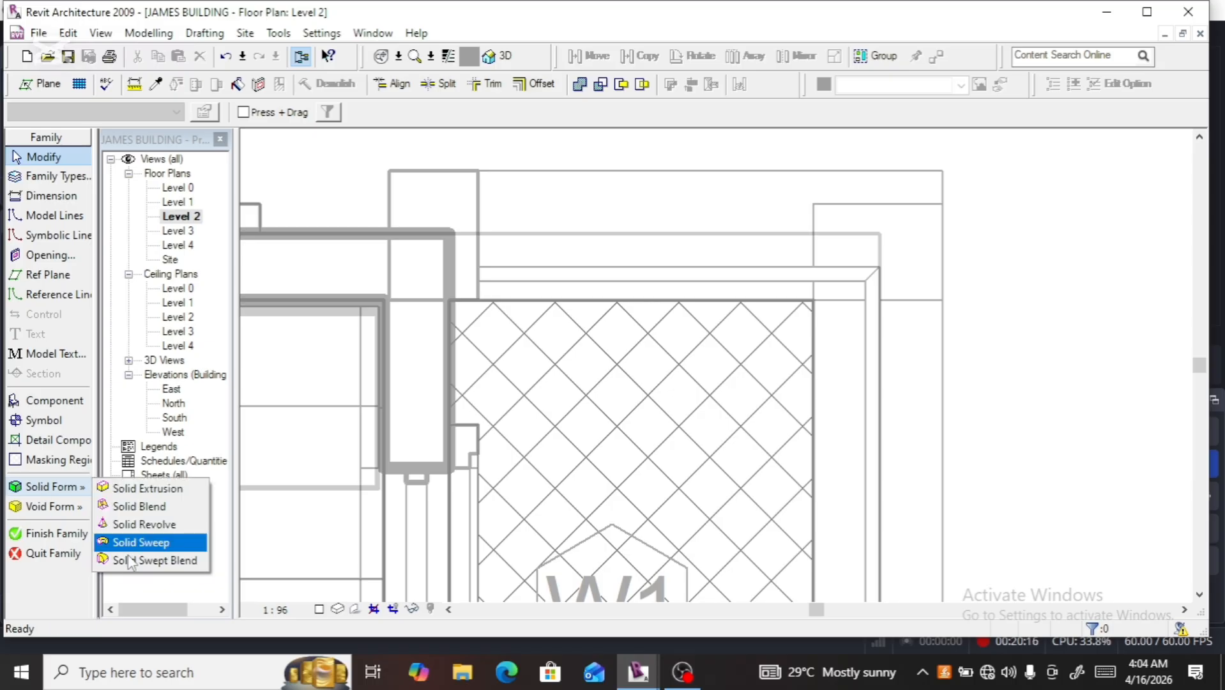
Start a solid sweep and sketch its 2D path along the balcony railing's inner edge, 1349.2 mm to the corner and about 5 m to the wall
{"action": "left_click", "coordinate": [140, 542]}
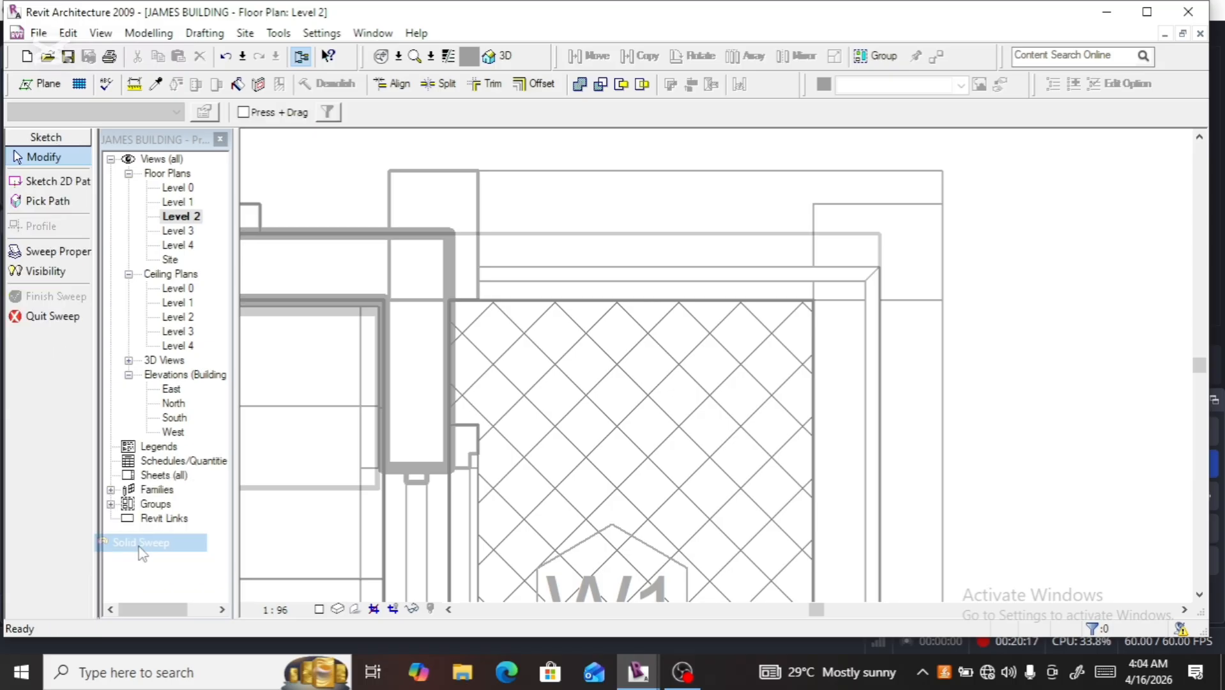
{"action": "left_click", "coordinate": [52, 180]}
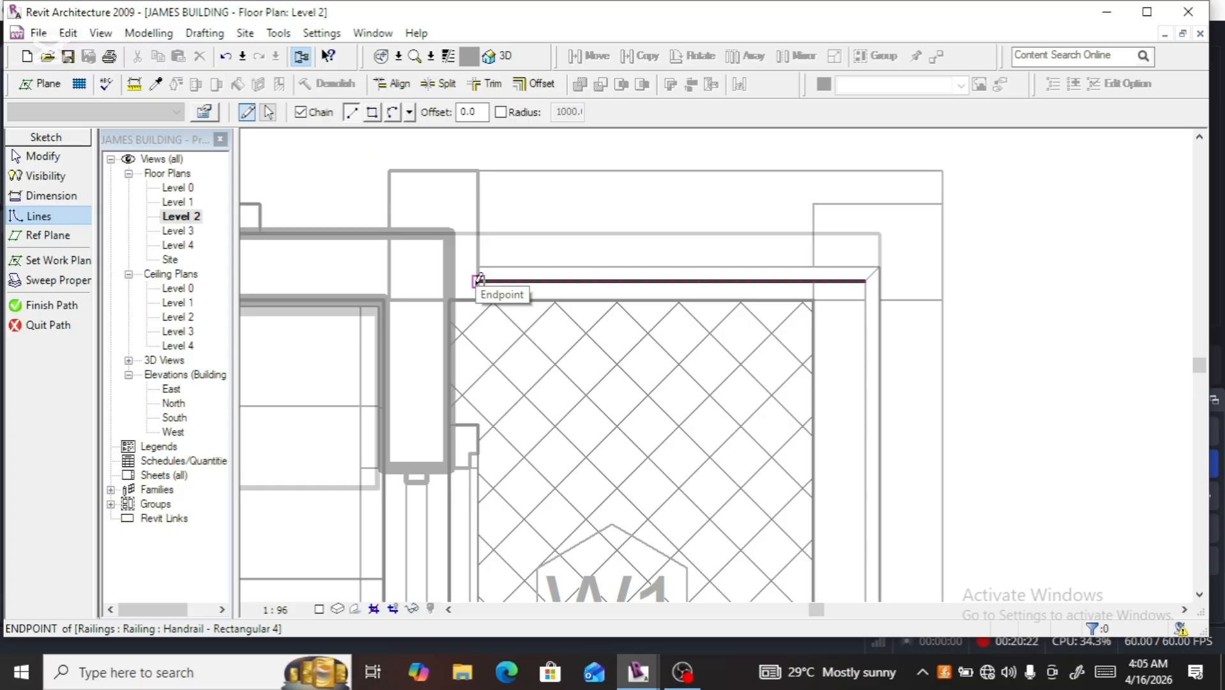
{"action": "left_click", "coordinate": [478, 280]}
{"action": "left_click", "coordinate": [864, 280]}
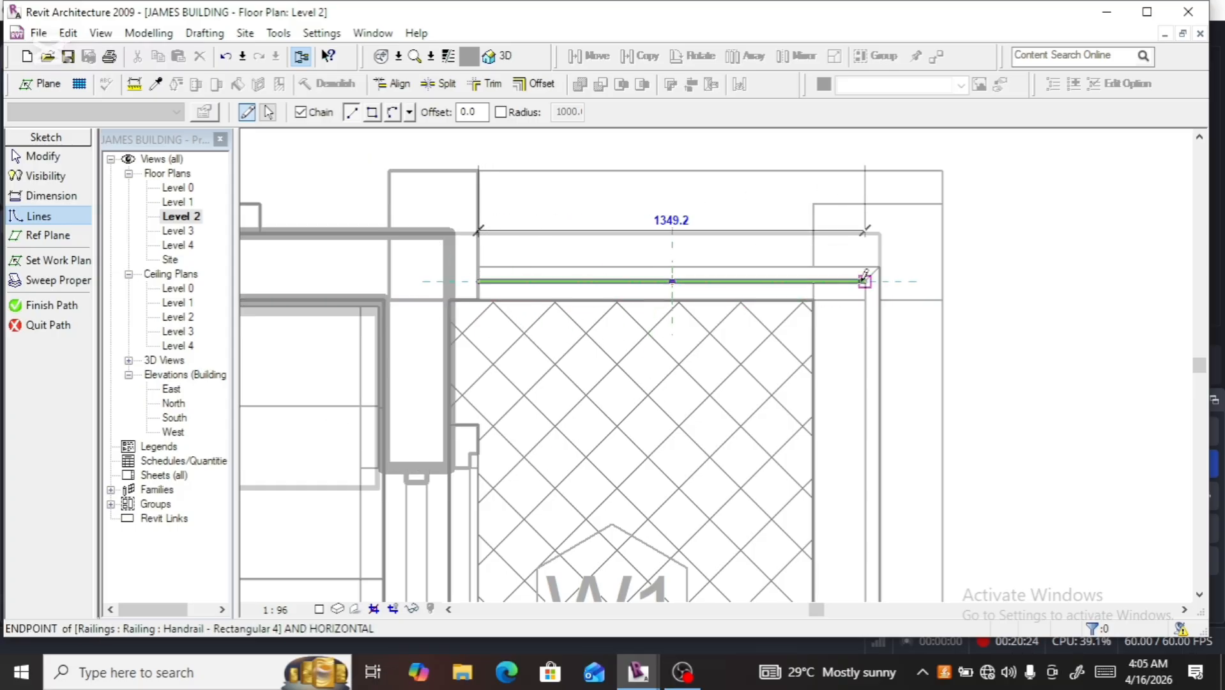
{"action": "scroll", "coordinate": [859, 265], "scroll_direction": "down", "scroll_amount": 4}
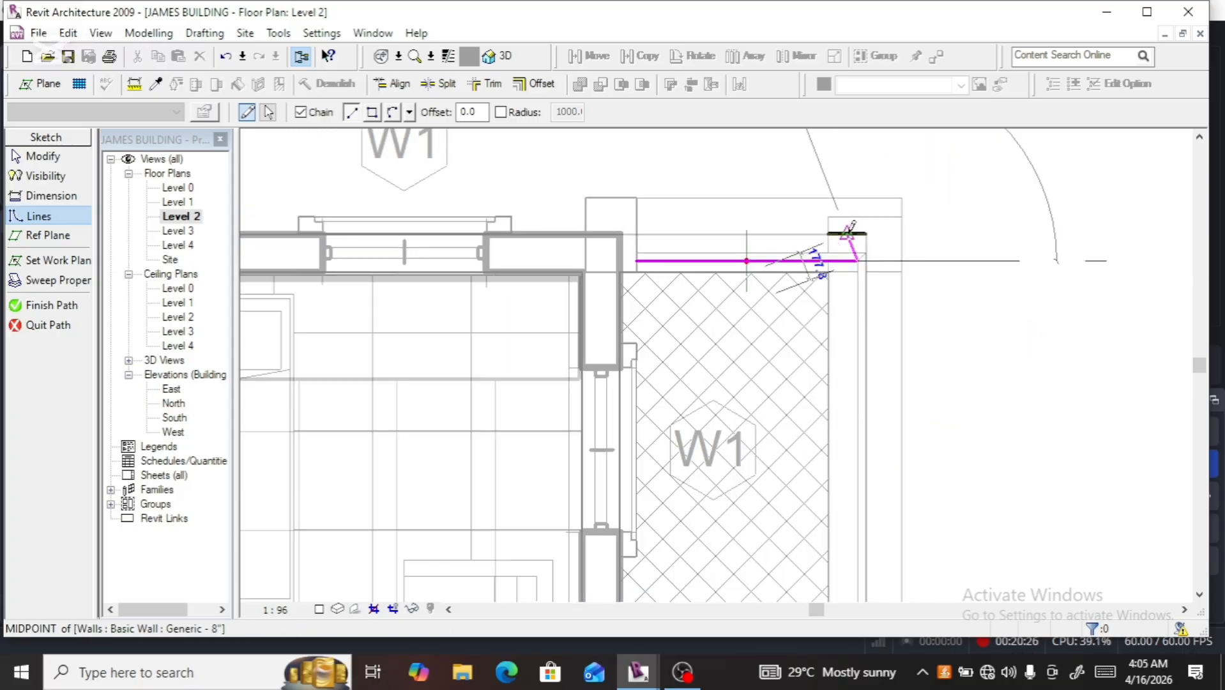
{"action": "scroll", "coordinate": [854, 225], "scroll_direction": "down", "scroll_amount": 2}
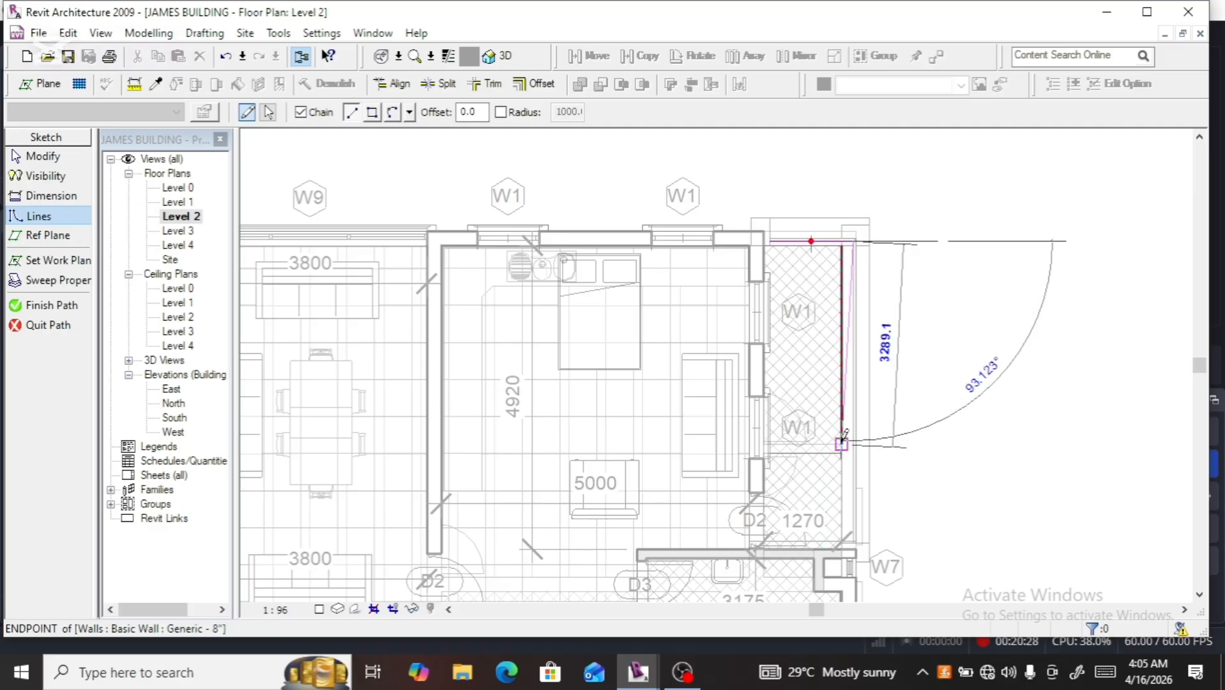
{"action": "scroll", "coordinate": [853, 539], "scroll_direction": "up", "scroll_amount": 5}
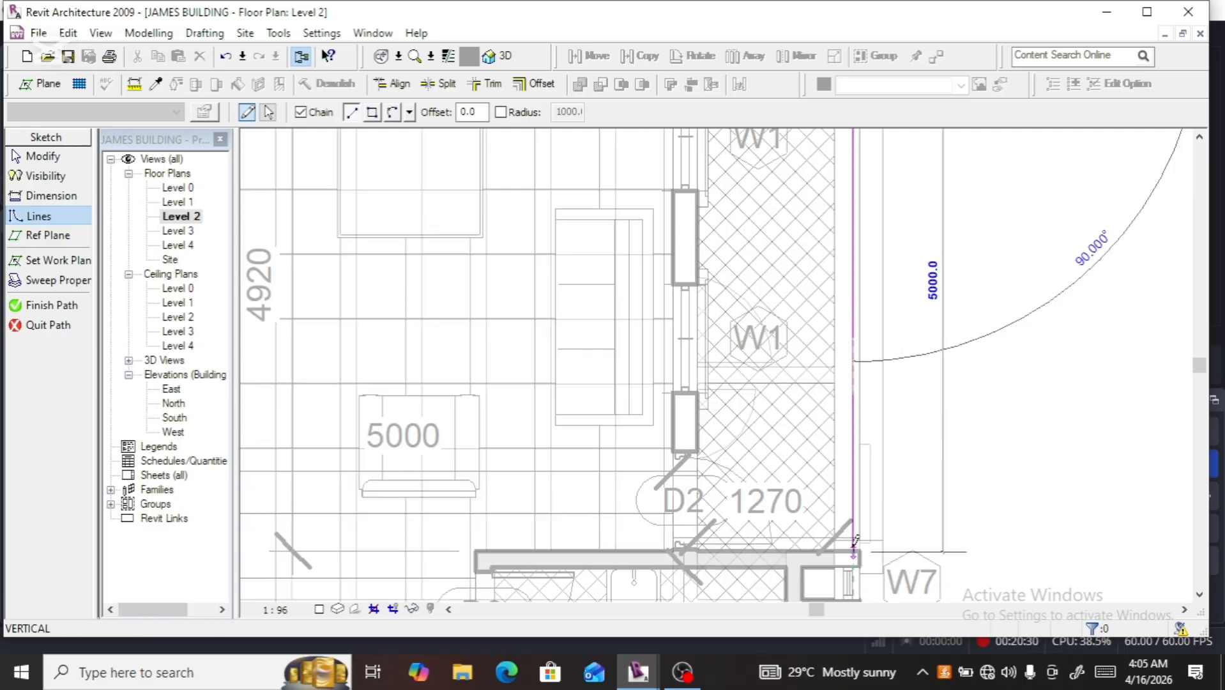
{"action": "left_click", "coordinate": [855, 541]}
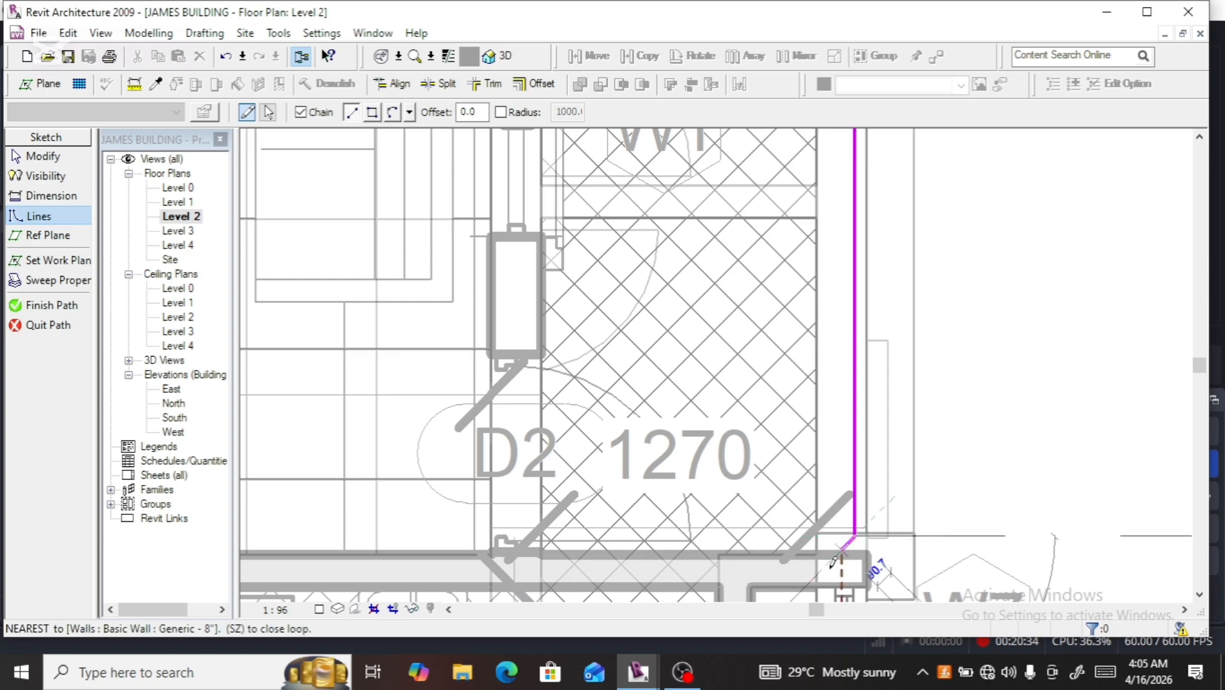
{"action": "scroll", "coordinate": [803, 577], "scroll_direction": "down", "scroll_amount": 5}
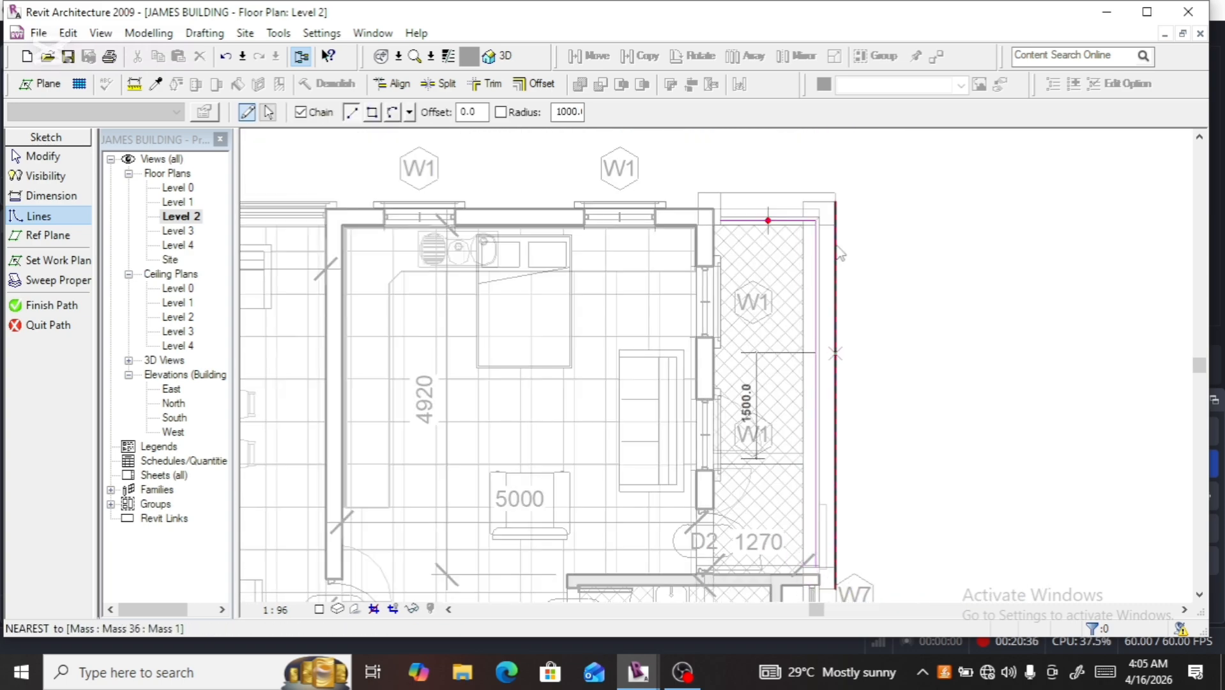
{"action": "key", "text": "Escape"}
{"action": "key", "text": "Escape"}
Nudge the sweep path's long outer line and its short end line slightly outward at the balcony railing's corner
{"action": "scroll", "coordinate": [826, 237], "scroll_direction": "up", "scroll_amount": 5}
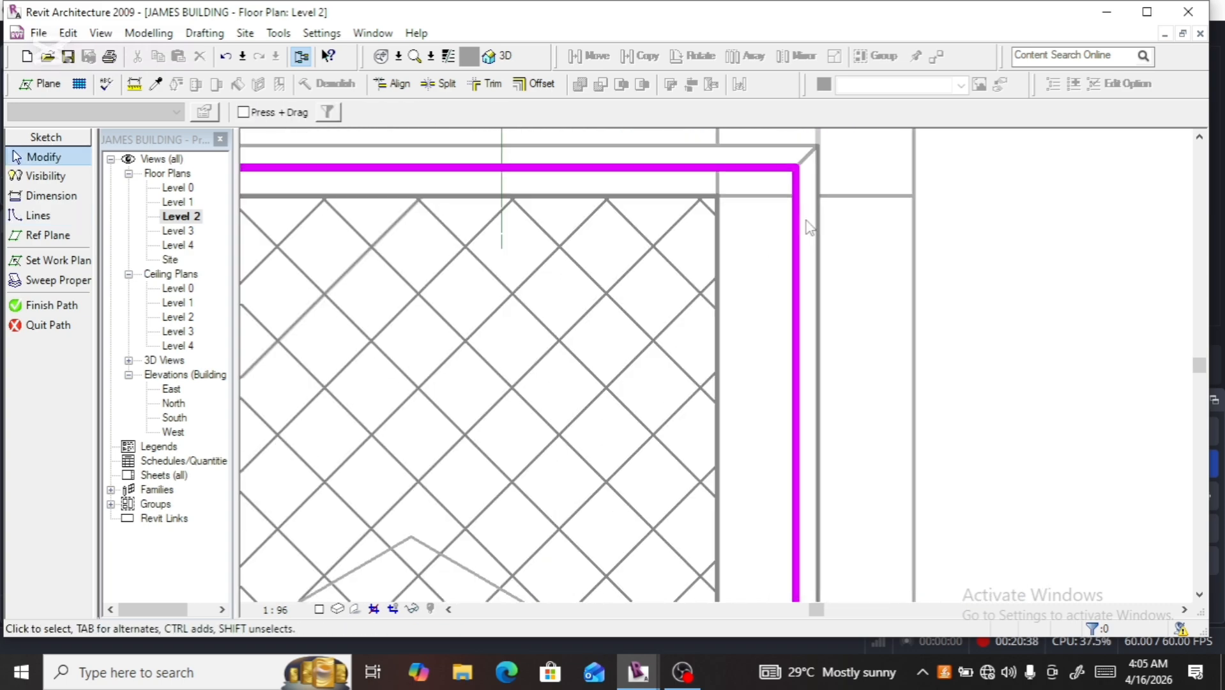
{"action": "left_click", "coordinate": [803, 219]}
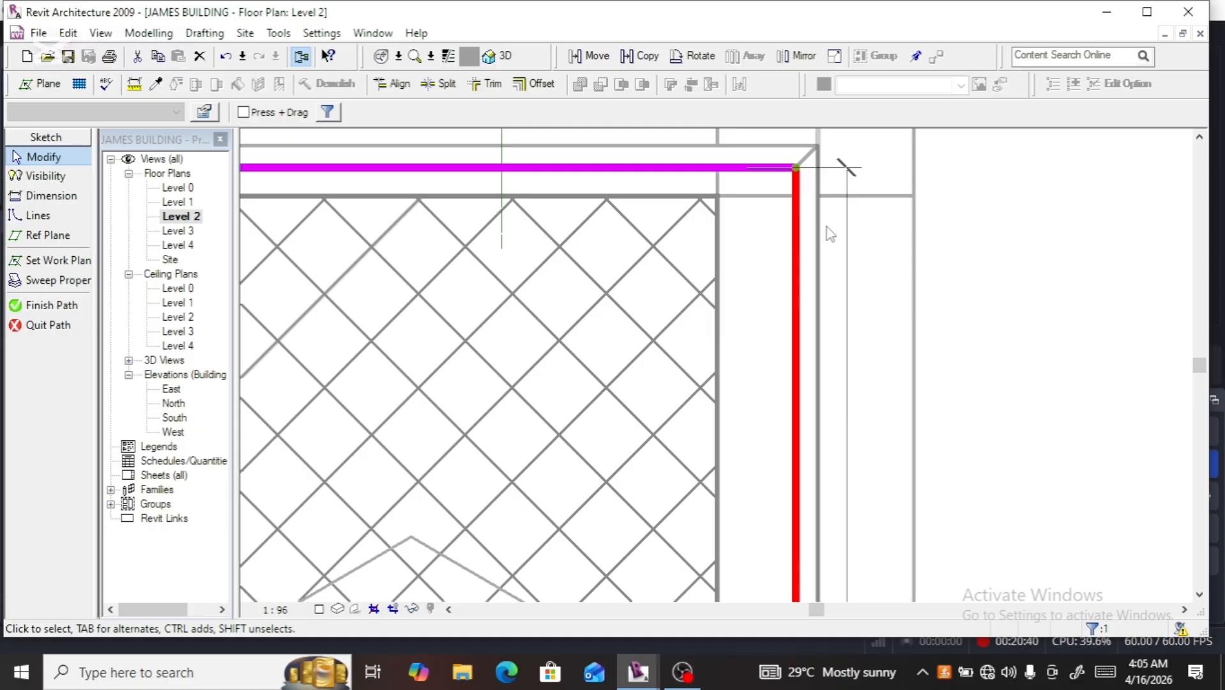
{"action": "key", "text": "Right"}
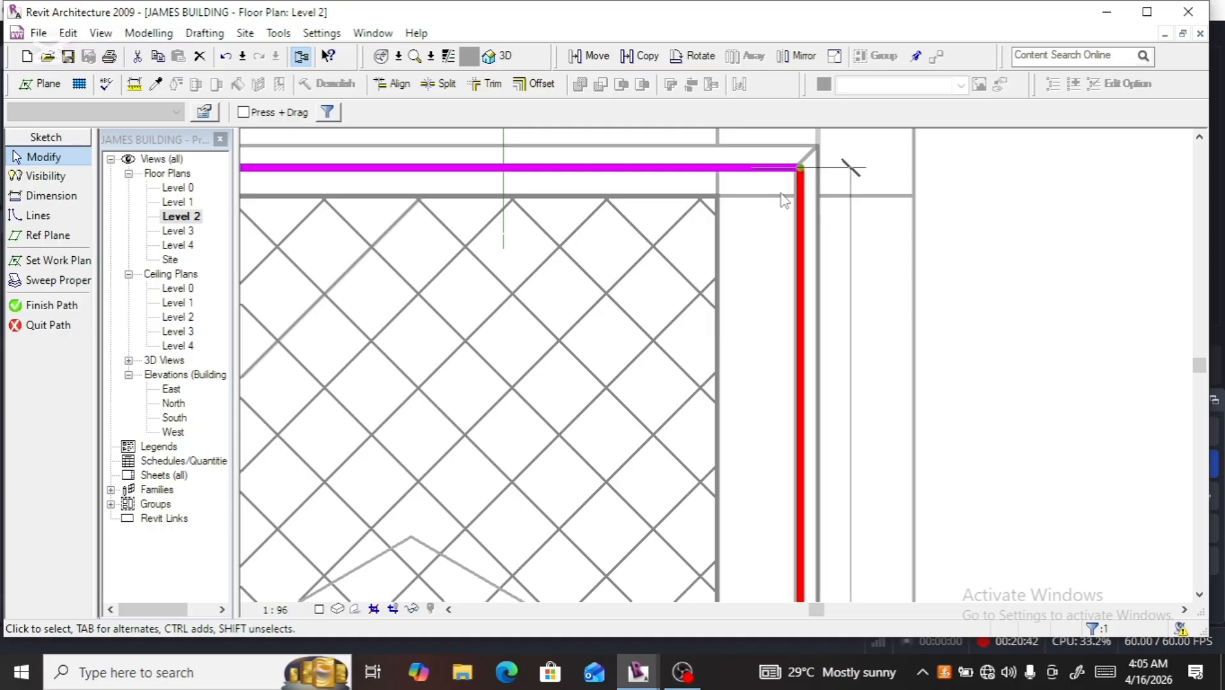
{"action": "left_click", "coordinate": [771, 167]}
{"action": "key", "text": "Up"}
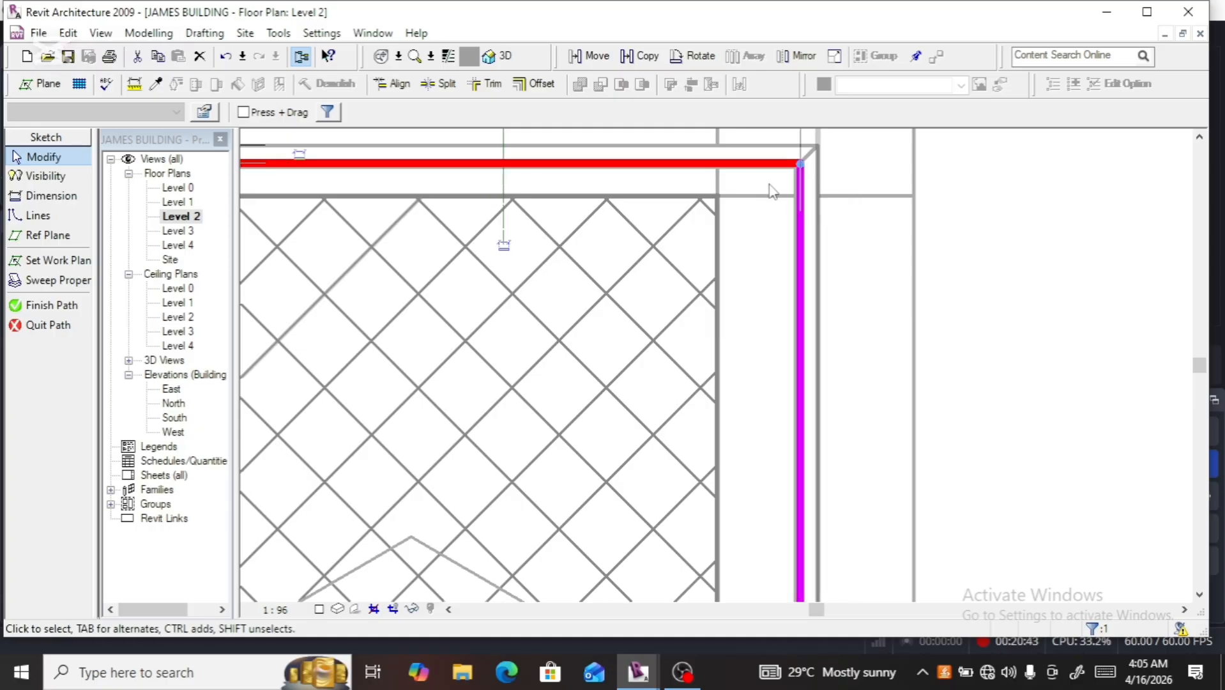
Fine-tune the path by nudging the long line slightly inward and the short line farther outward, and finish the path
{"action": "left_click", "coordinate": [795, 217]}
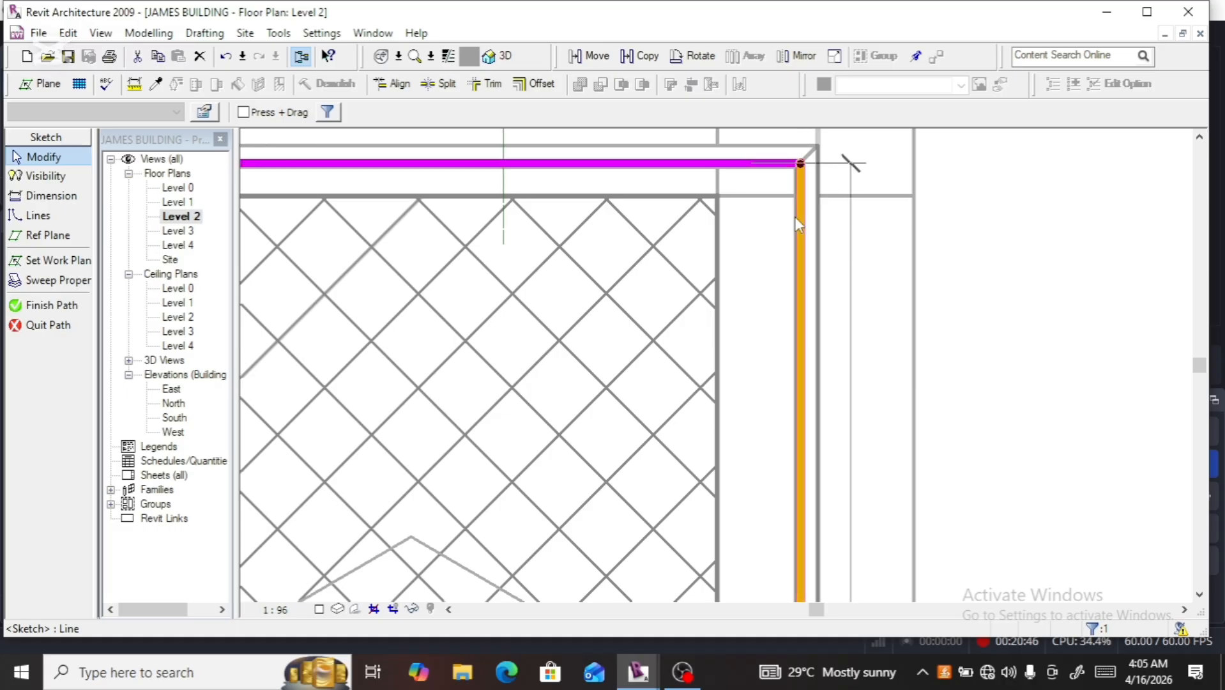
{"action": "scroll", "coordinate": [795, 217], "scroll_direction": "up", "scroll_amount": 1}
{"action": "scroll", "coordinate": [798, 224], "scroll_direction": "up", "scroll_amount": 1}
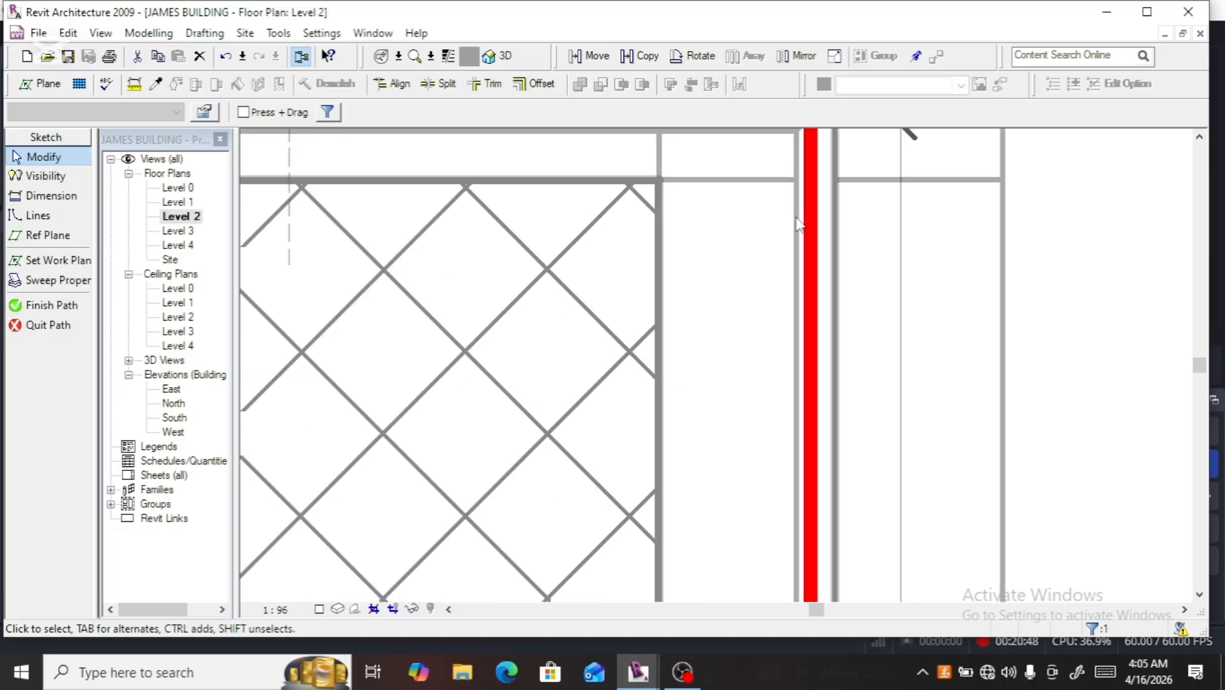
{"action": "key", "text": "Left"}
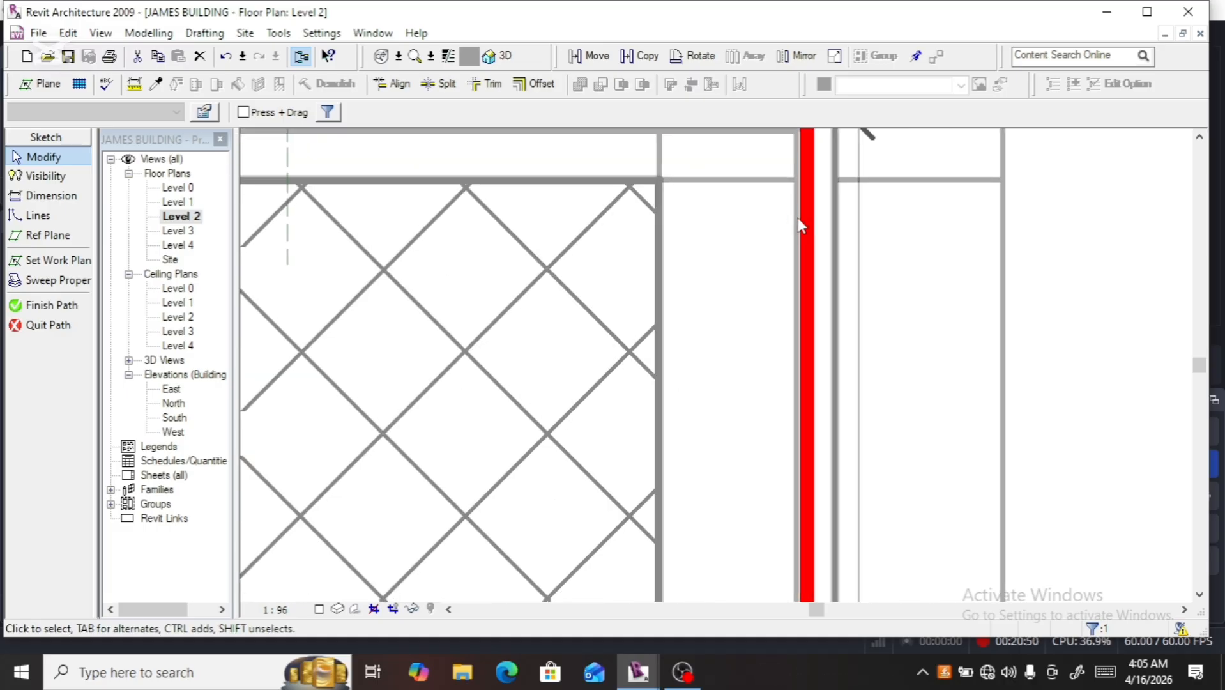
{"action": "scroll", "coordinate": [799, 219], "scroll_direction": "down", "scroll_amount": 3}
{"action": "scroll", "coordinate": [781, 146], "scroll_direction": "up", "scroll_amount": 4}
{"action": "left_click", "coordinate": [787, 168]}
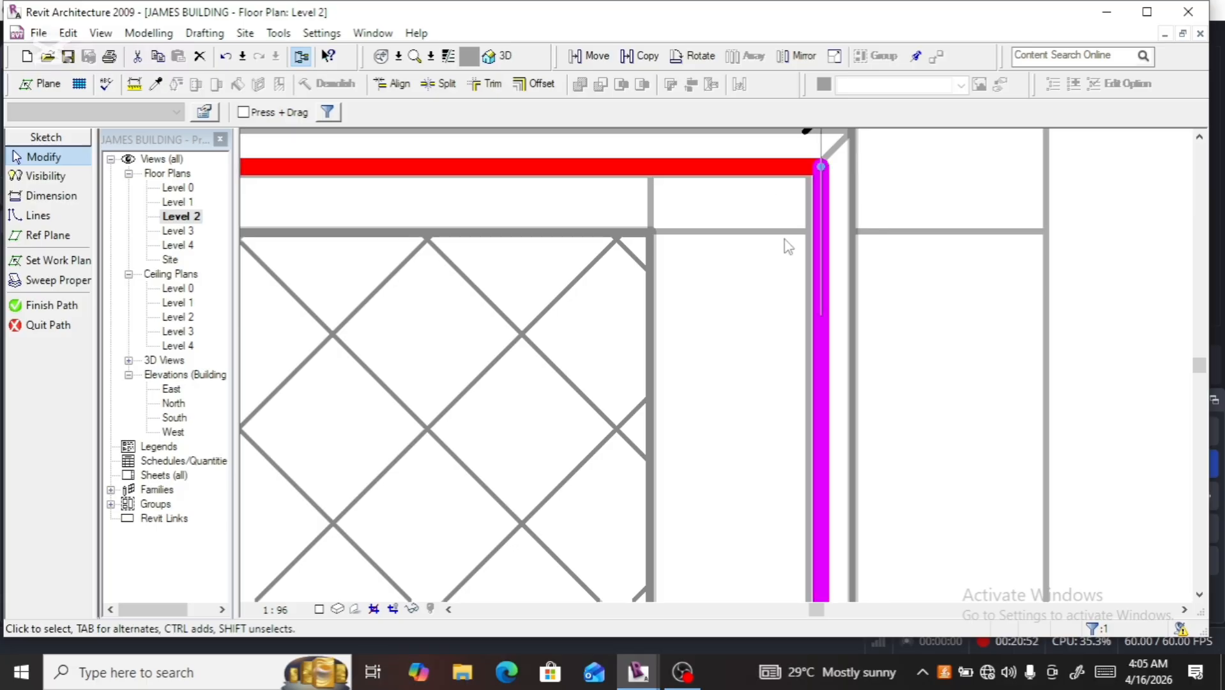
{"action": "key", "text": "Up"}
{"action": "scroll", "coordinate": [801, 239], "scroll_direction": "down", "scroll_amount": 5}
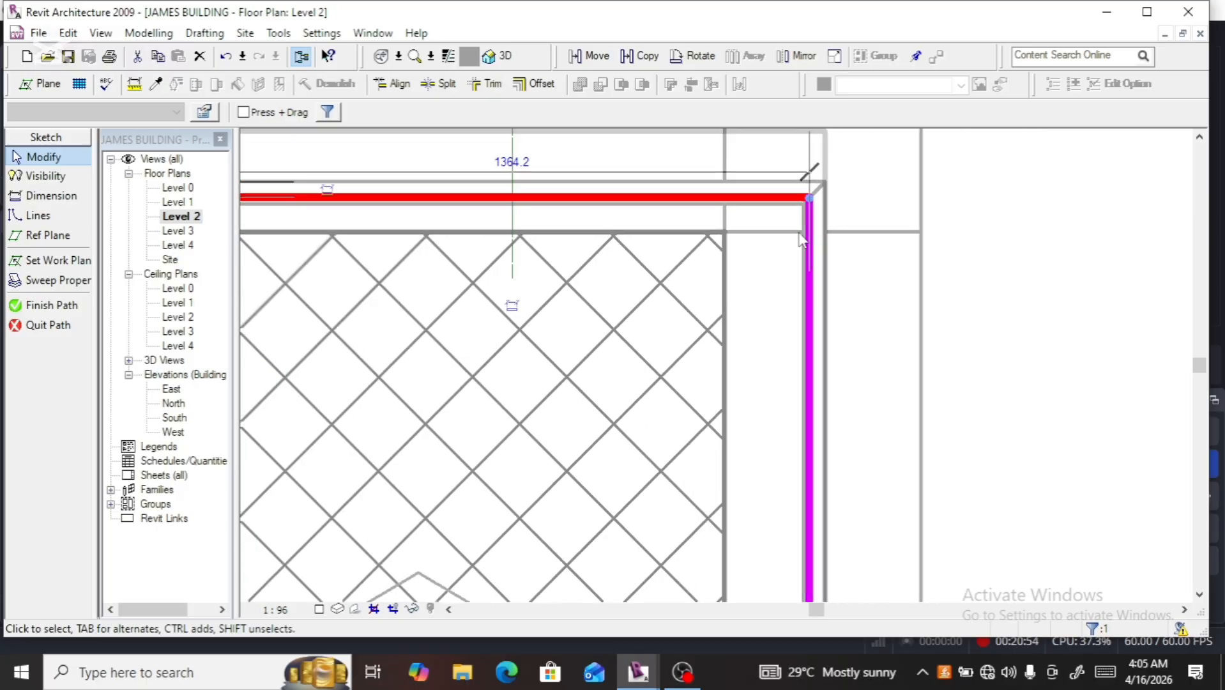
{"action": "scroll", "coordinate": [576, 168], "scroll_direction": "down", "scroll_amount": 2}
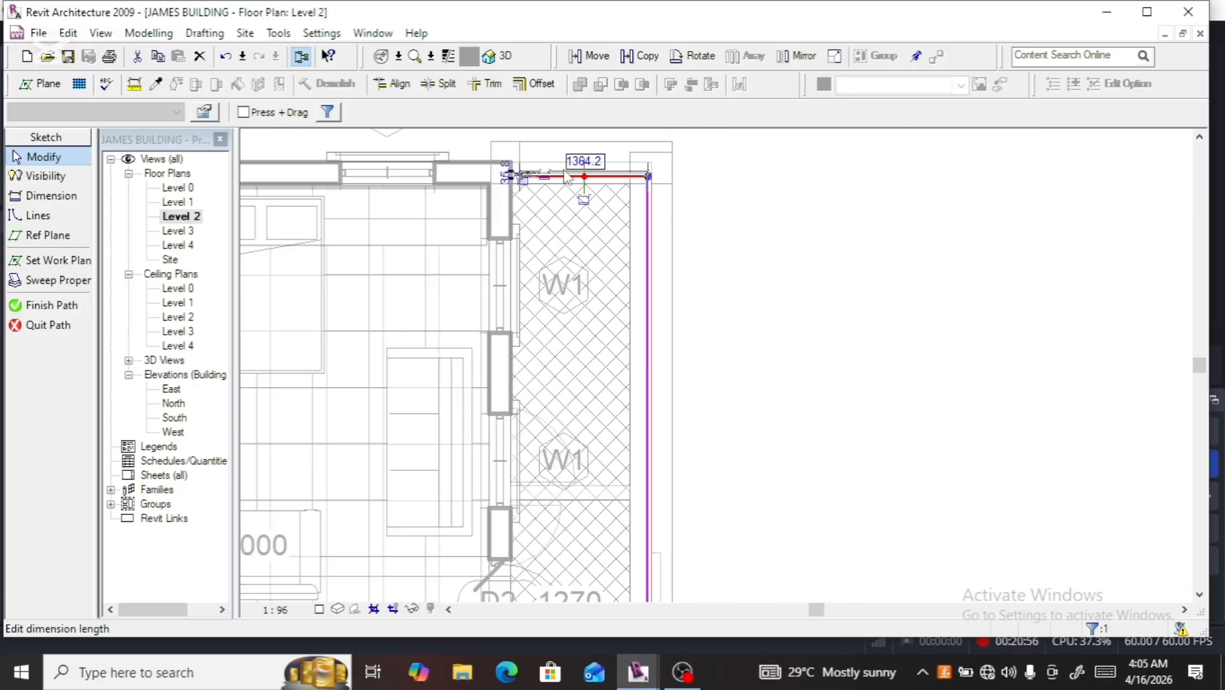
{"action": "left_click", "coordinate": [44, 308]}
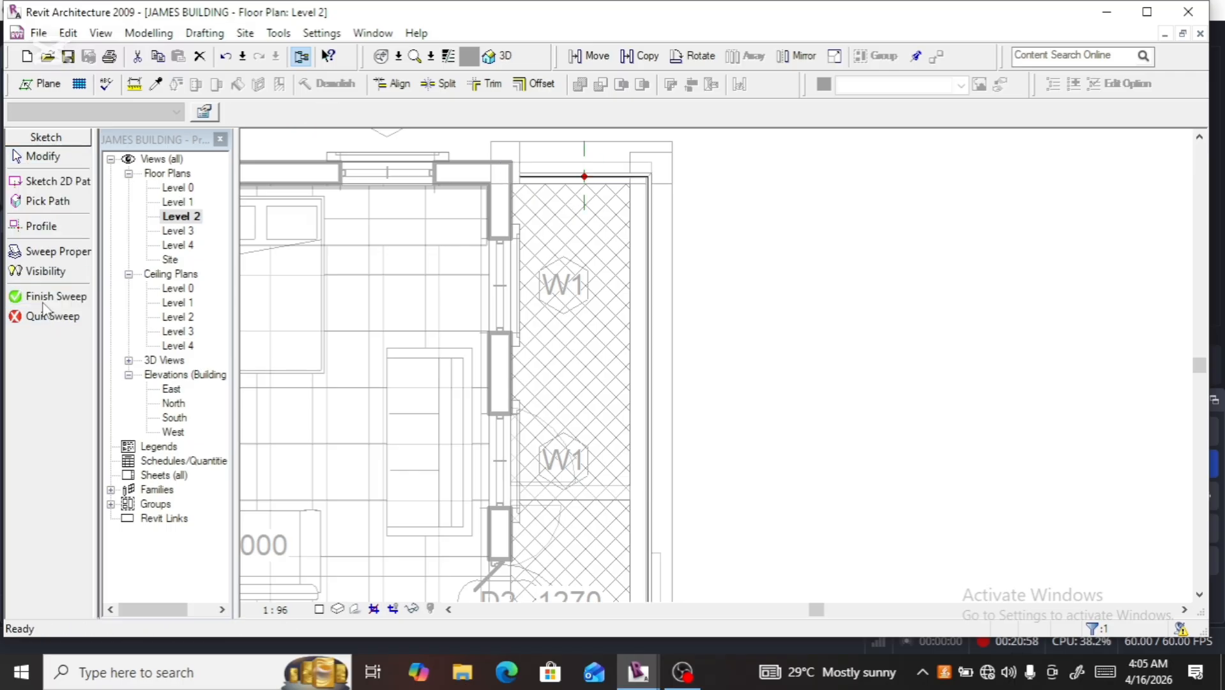
Start editing the sweep's By Sketch profile in the East elevation view
{"action": "scroll", "coordinate": [460, 313], "scroll_direction": "down", "scroll_amount": 2}
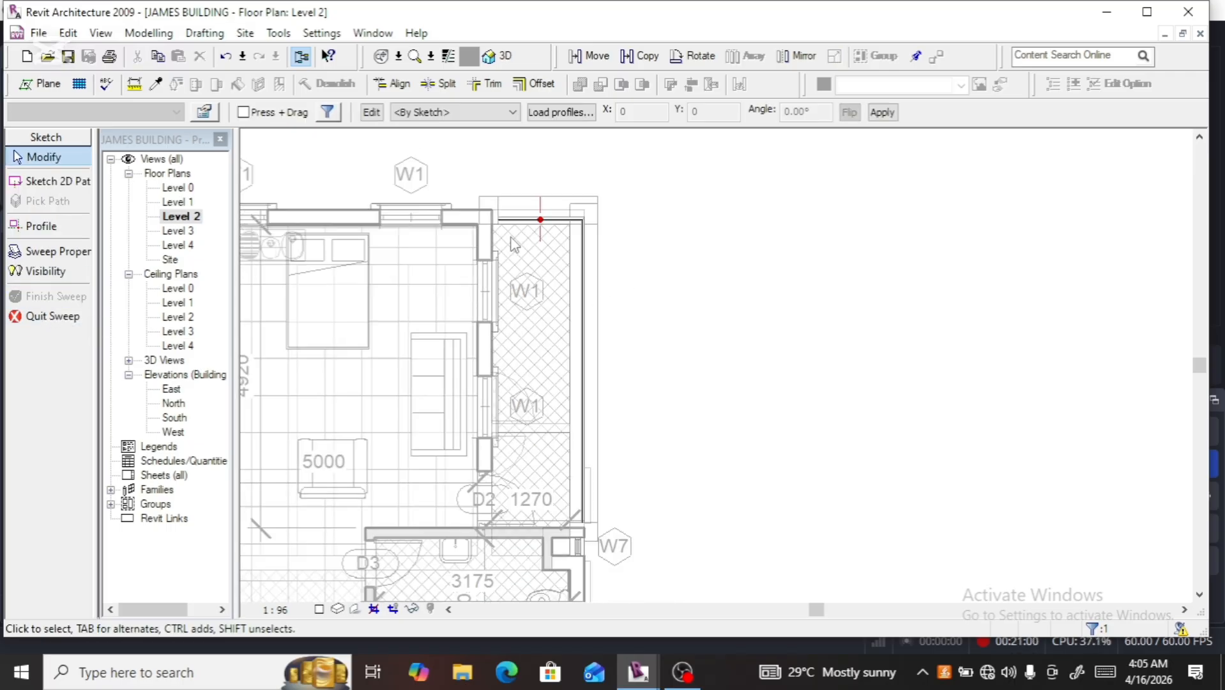
{"action": "scroll", "coordinate": [782, 294], "scroll_direction": "down", "scroll_amount": 2}
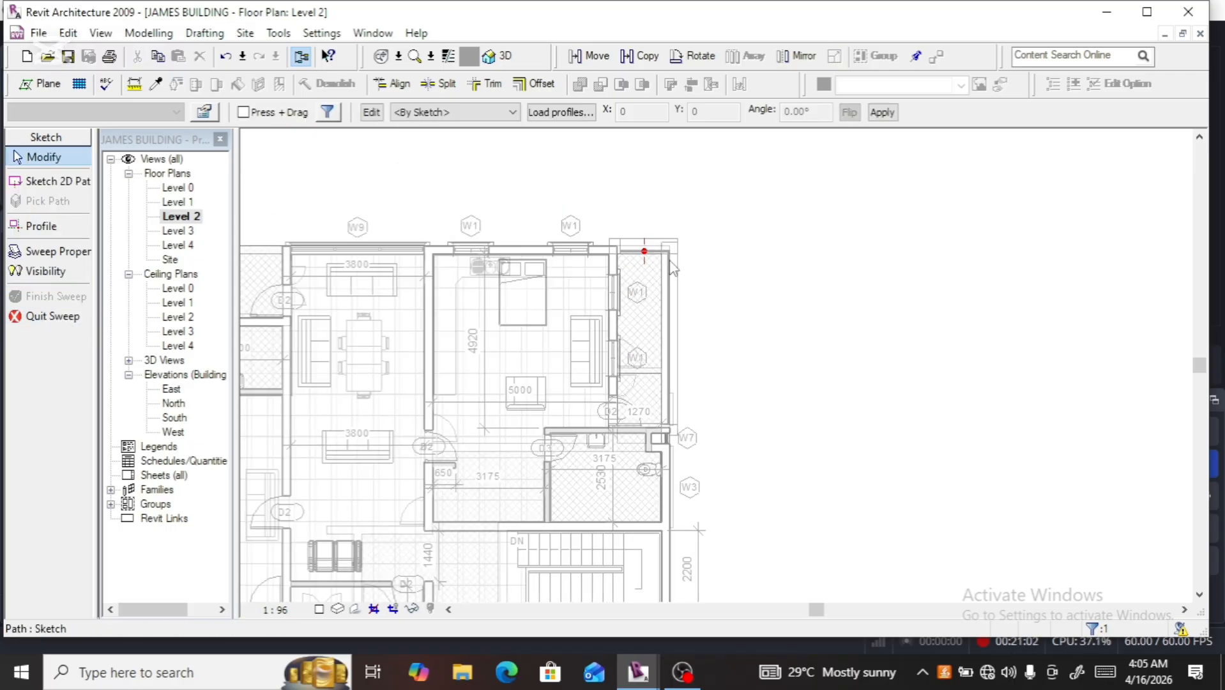
{"action": "scroll", "coordinate": [769, 284], "scroll_direction": "down", "scroll_amount": 2}
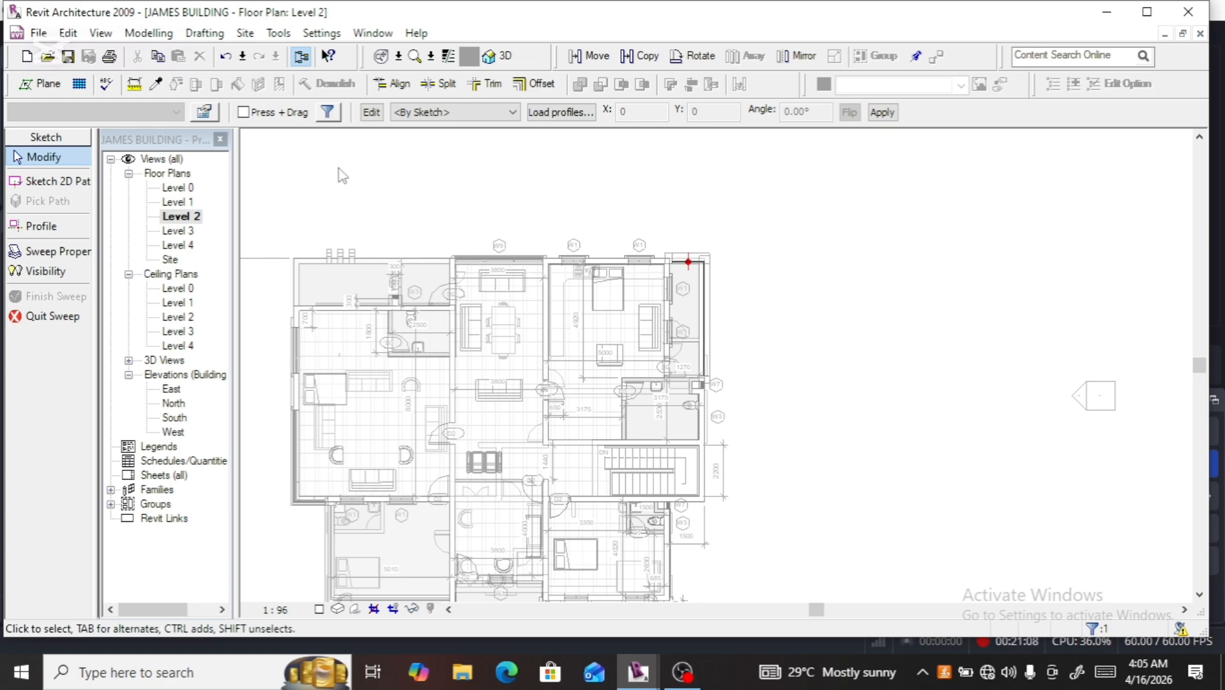
{"action": "left_click", "coordinate": [373, 112]}
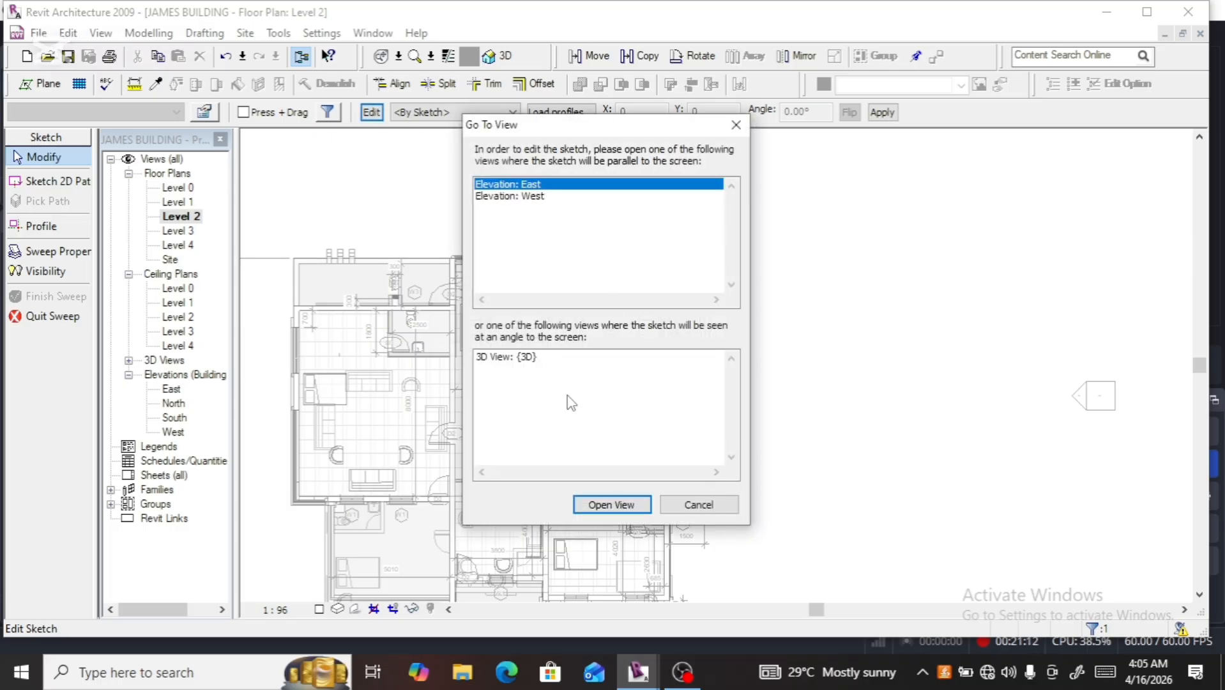
{"action": "left_click", "coordinate": [617, 507]}
Sketch the profile's first vertical edge about 880 mm up from the railing's Level 2 endpoint into the handrail, with a top edge about 20 mm wide
{"action": "scroll", "coordinate": [559, 451], "scroll_direction": "down", "scroll_amount": 8}
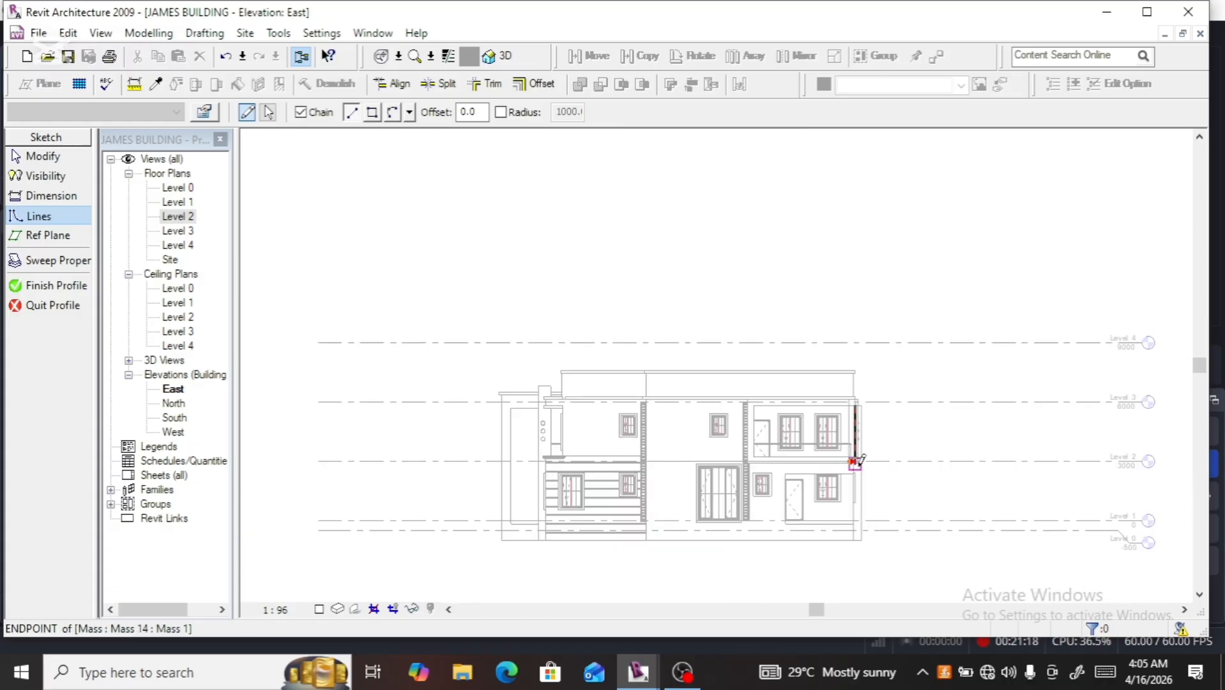
{"action": "scroll", "coordinate": [851, 462], "scroll_direction": "up", "scroll_amount": 8}
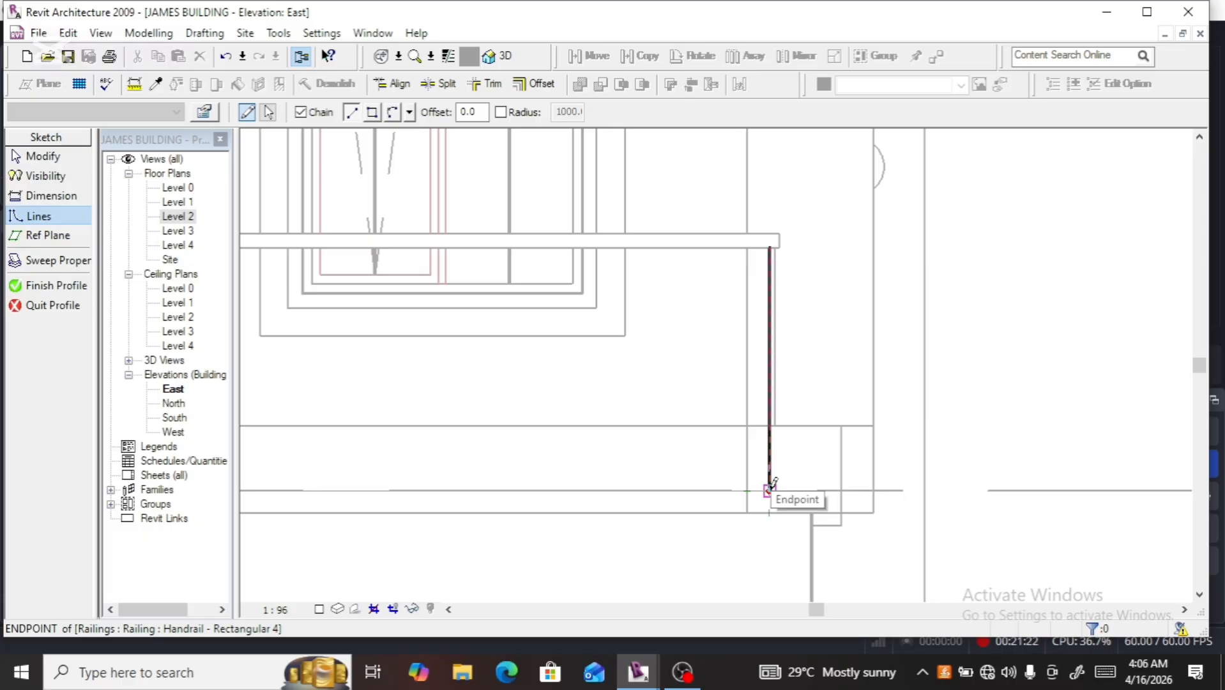
{"action": "scroll", "coordinate": [770, 487], "scroll_direction": "up", "scroll_amount": 3}
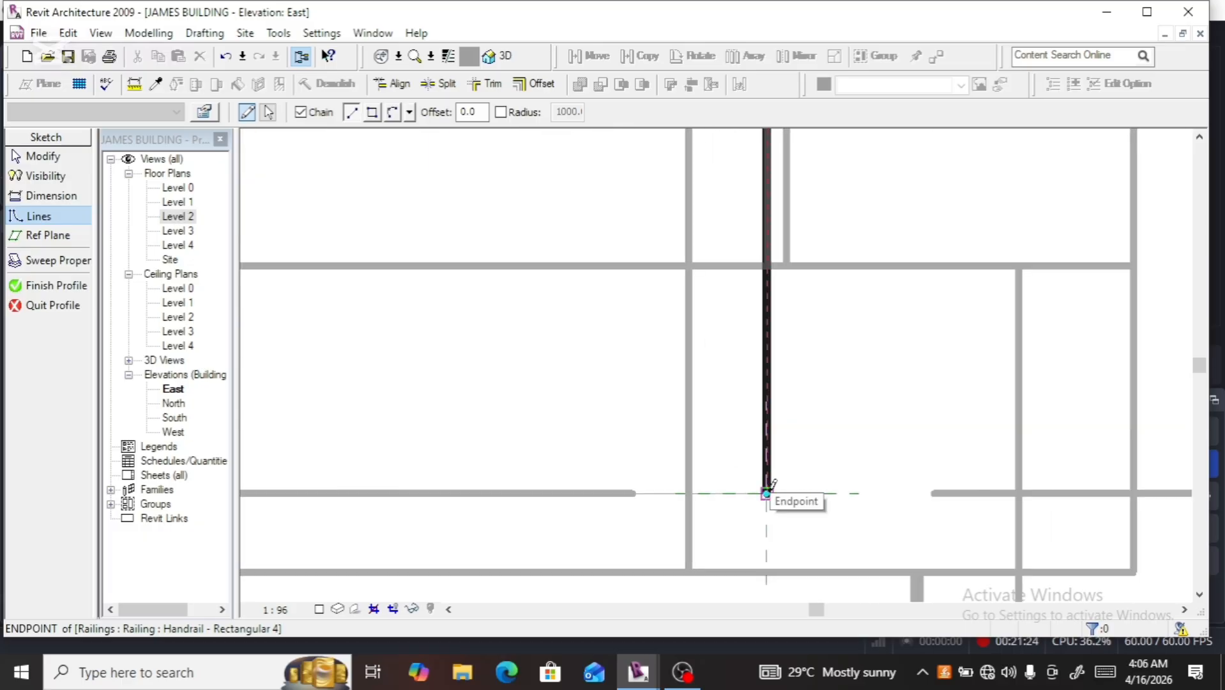
{"action": "left_click", "coordinate": [767, 492]}
{"action": "scroll", "coordinate": [769, 495], "scroll_direction": "down", "scroll_amount": 5}
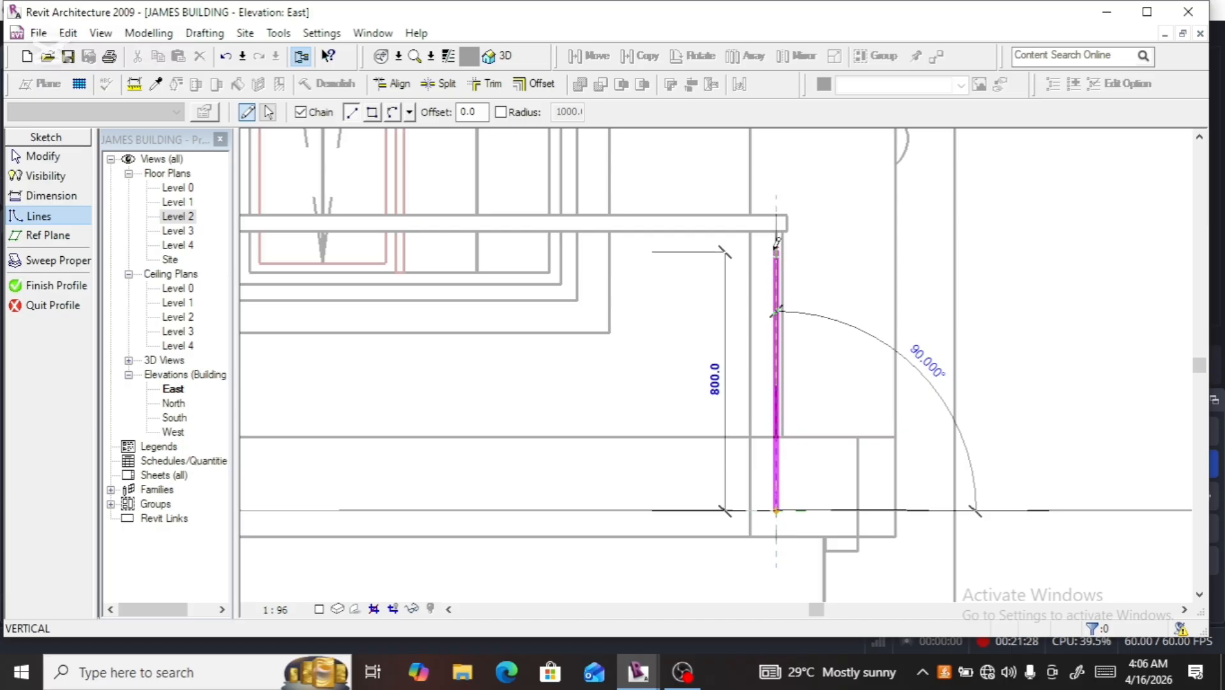
{"action": "scroll", "coordinate": [777, 242], "scroll_direction": "up", "scroll_amount": 3}
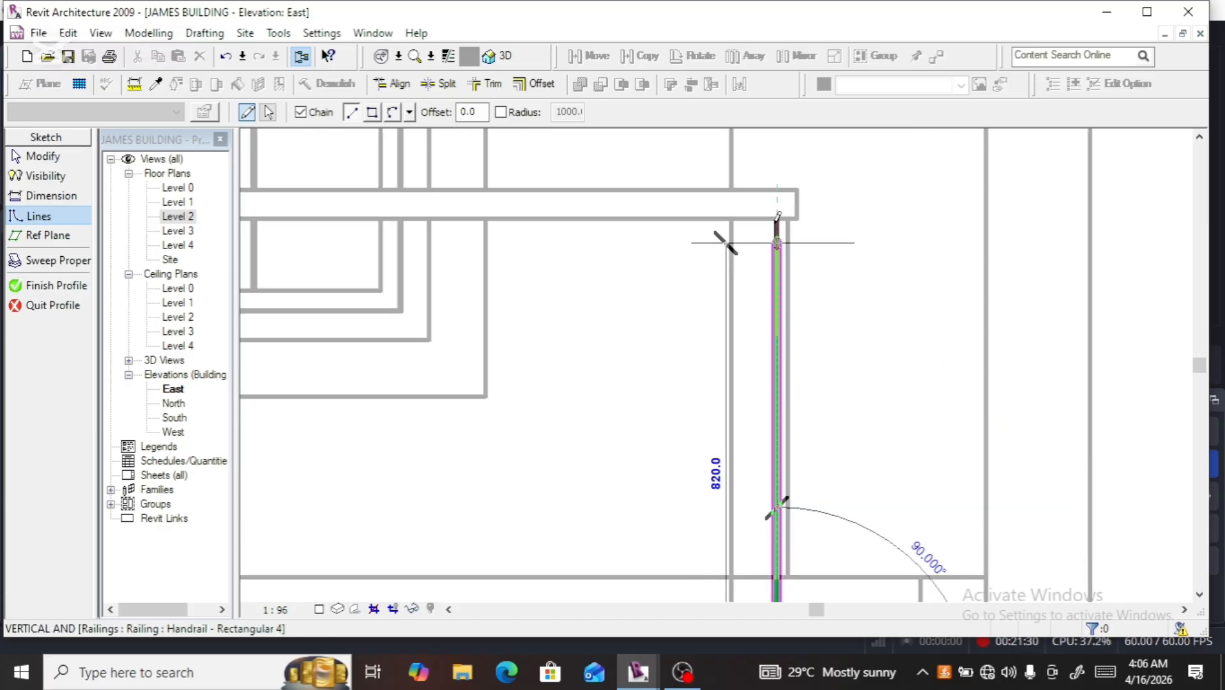
{"action": "left_click", "coordinate": [777, 205]}
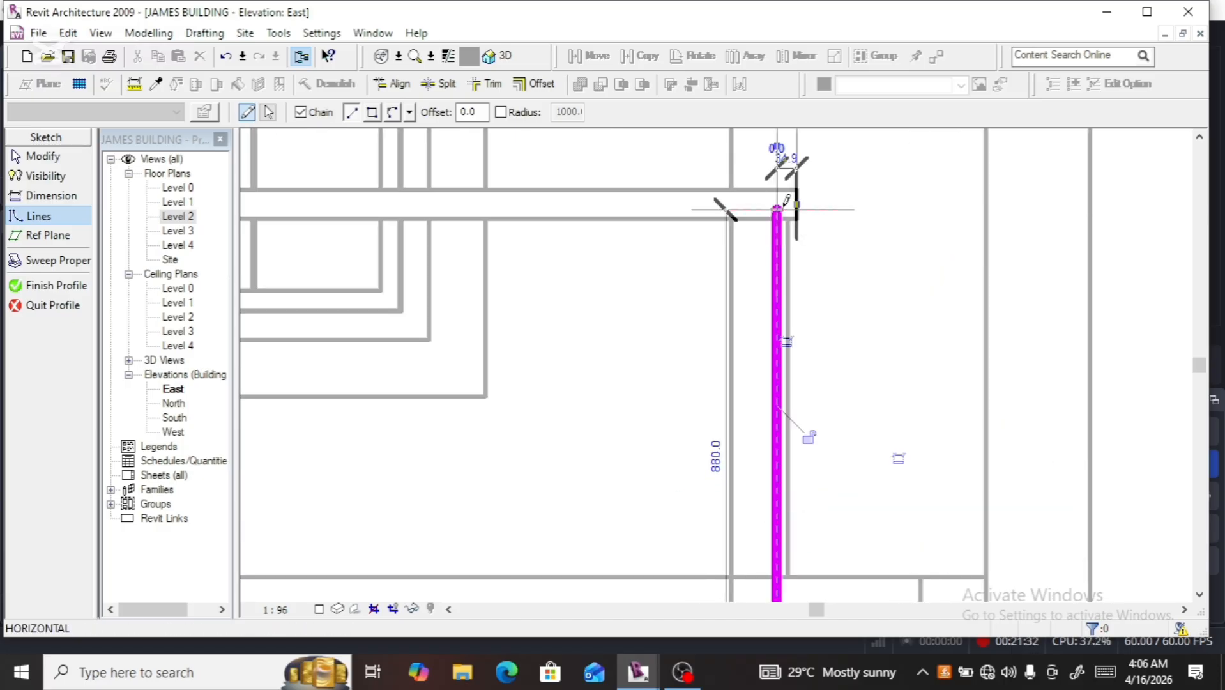
{"action": "left_click", "coordinate": [788, 208]}
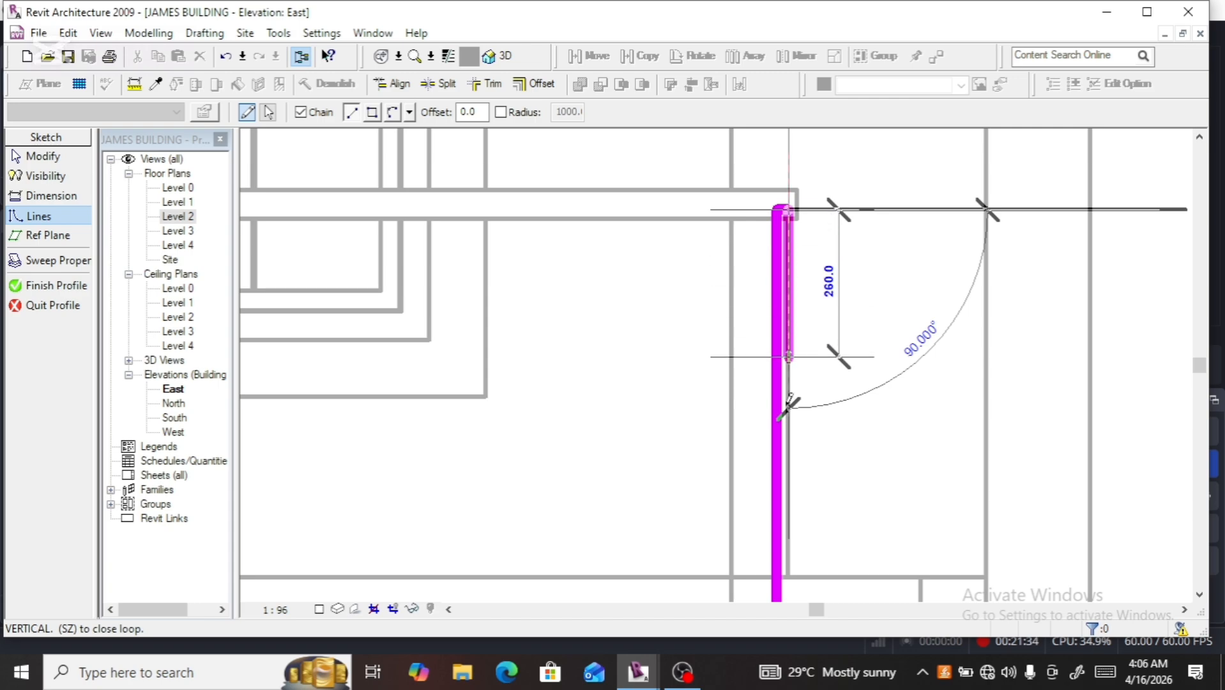
Close the thin rectangular profile with a second vertical edge down to Level 2 and a short bottom edge, ending the line drawing
{"action": "scroll", "coordinate": [783, 424], "scroll_direction": "down", "scroll_amount": 2}
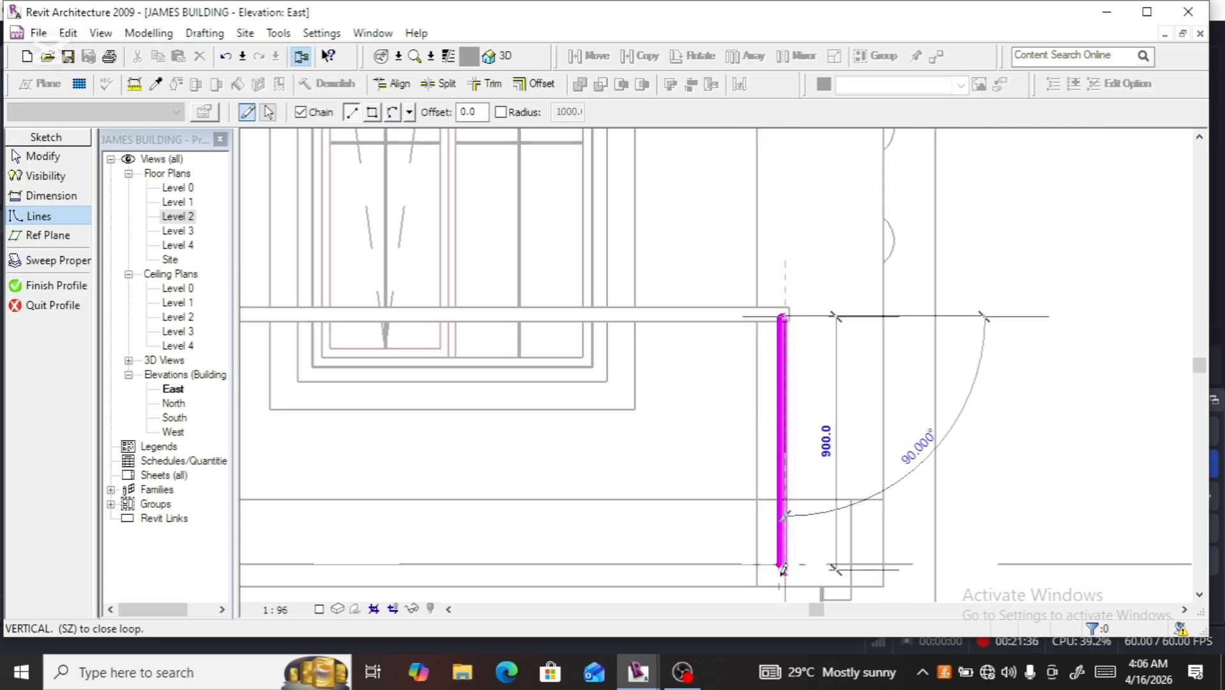
{"action": "scroll", "coordinate": [785, 559], "scroll_direction": "up", "scroll_amount": 5}
{"action": "left_click", "coordinate": [775, 511]}
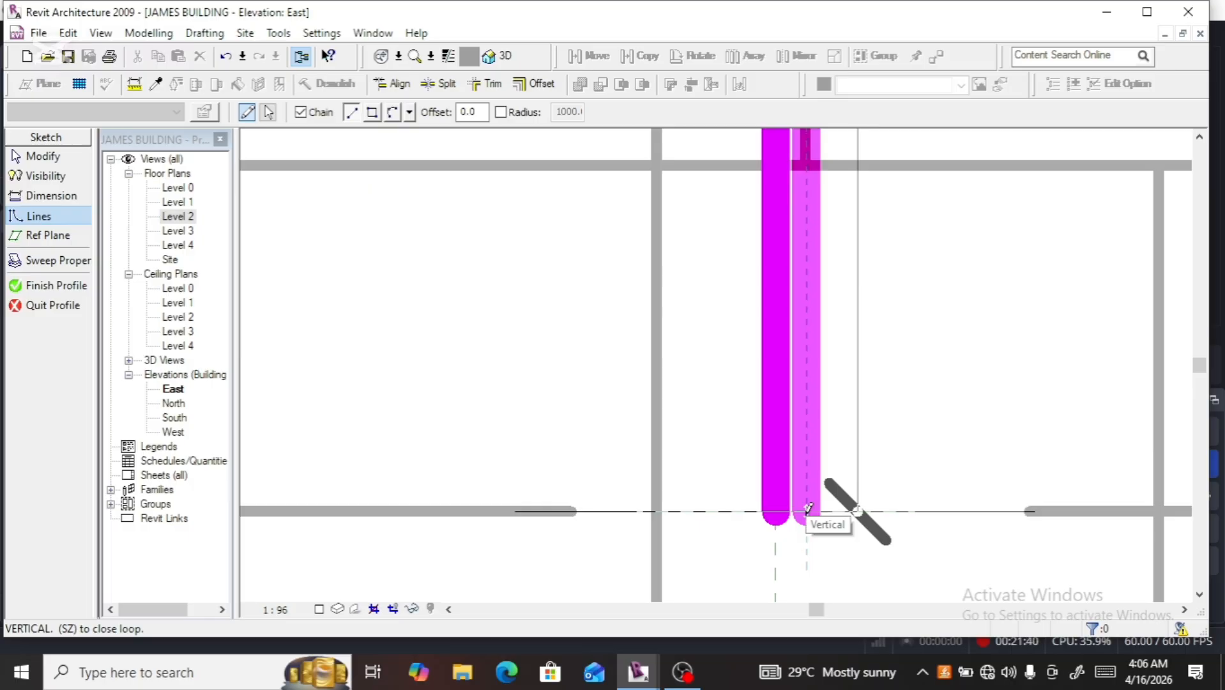
{"action": "left_click", "coordinate": [808, 509]}
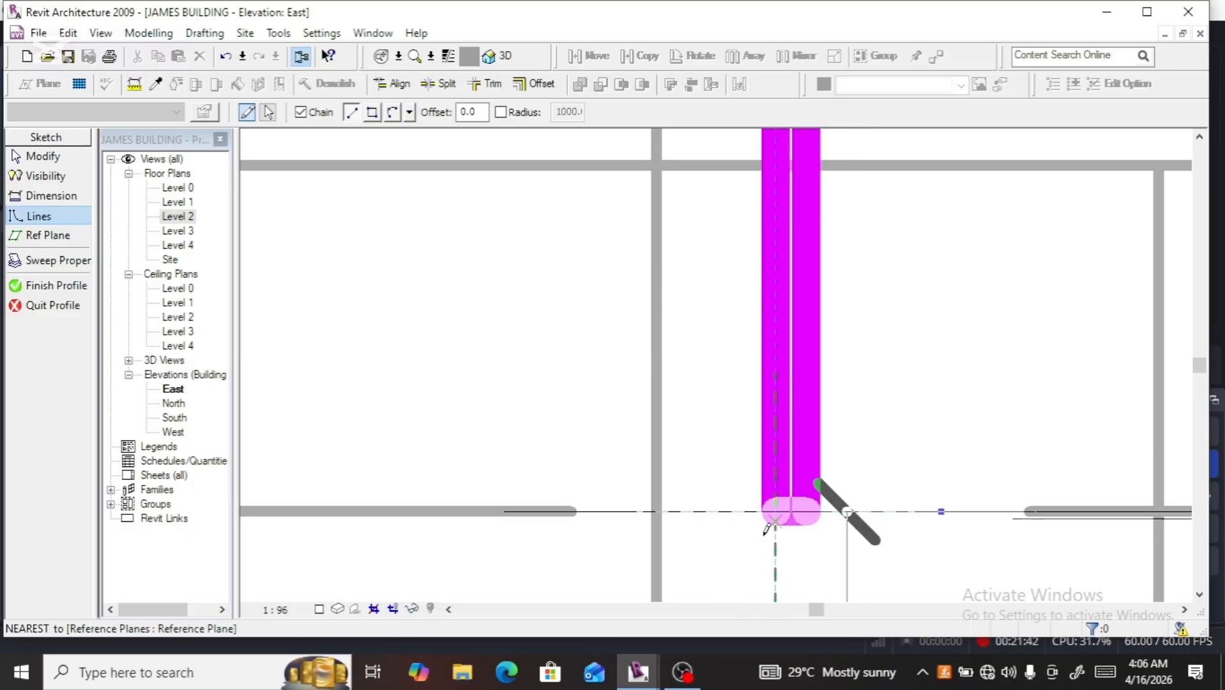
{"action": "key", "text": "Escape"}
{"action": "scroll", "coordinate": [742, 547], "scroll_direction": "down", "scroll_amount": 5}
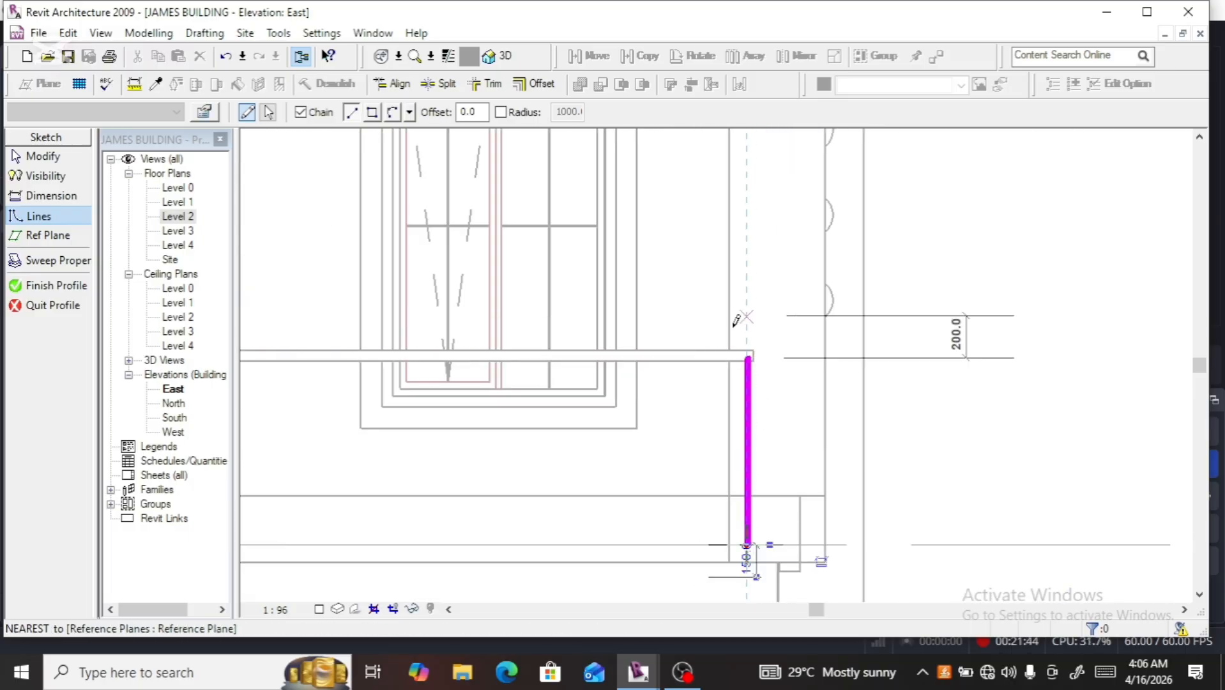
{"action": "scroll", "coordinate": [735, 319], "scroll_direction": "up", "scroll_amount": 3}
{"action": "key", "text": "Escape"}
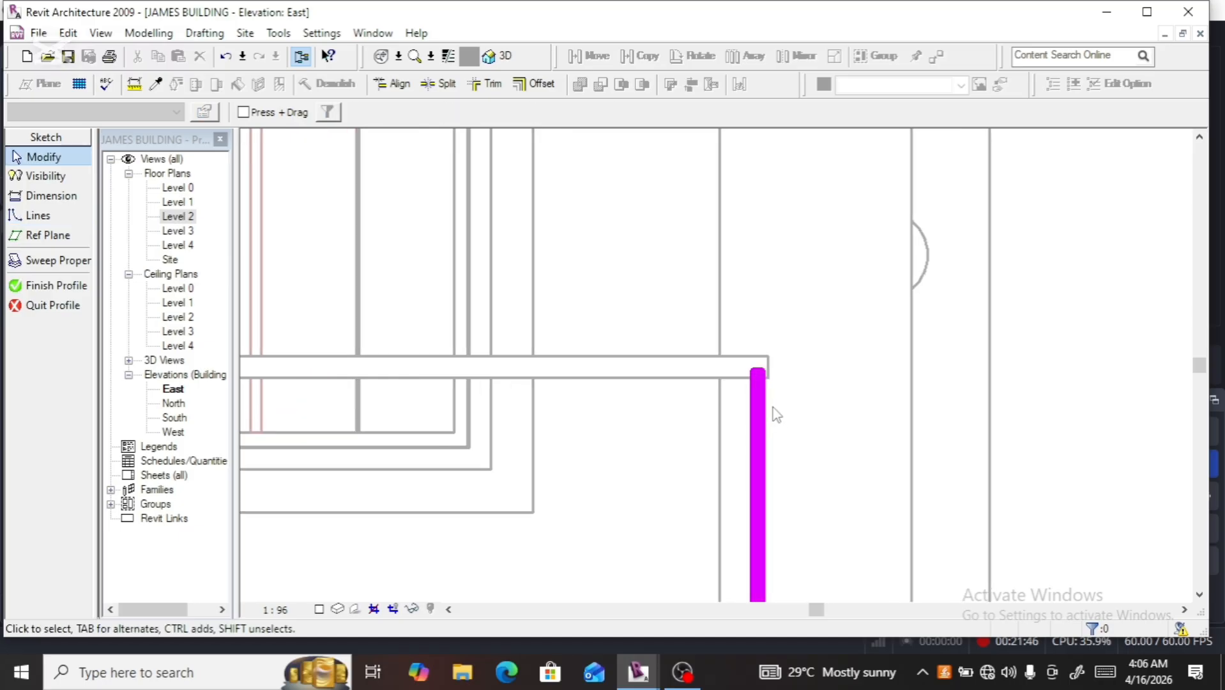
Check the spacing between the profile's vertical edges, and finish the profile, the sweep and the in-place family
{"action": "scroll", "coordinate": [774, 407], "scroll_direction": "up", "scroll_amount": 2}
{"action": "left_click", "coordinate": [759, 403]}
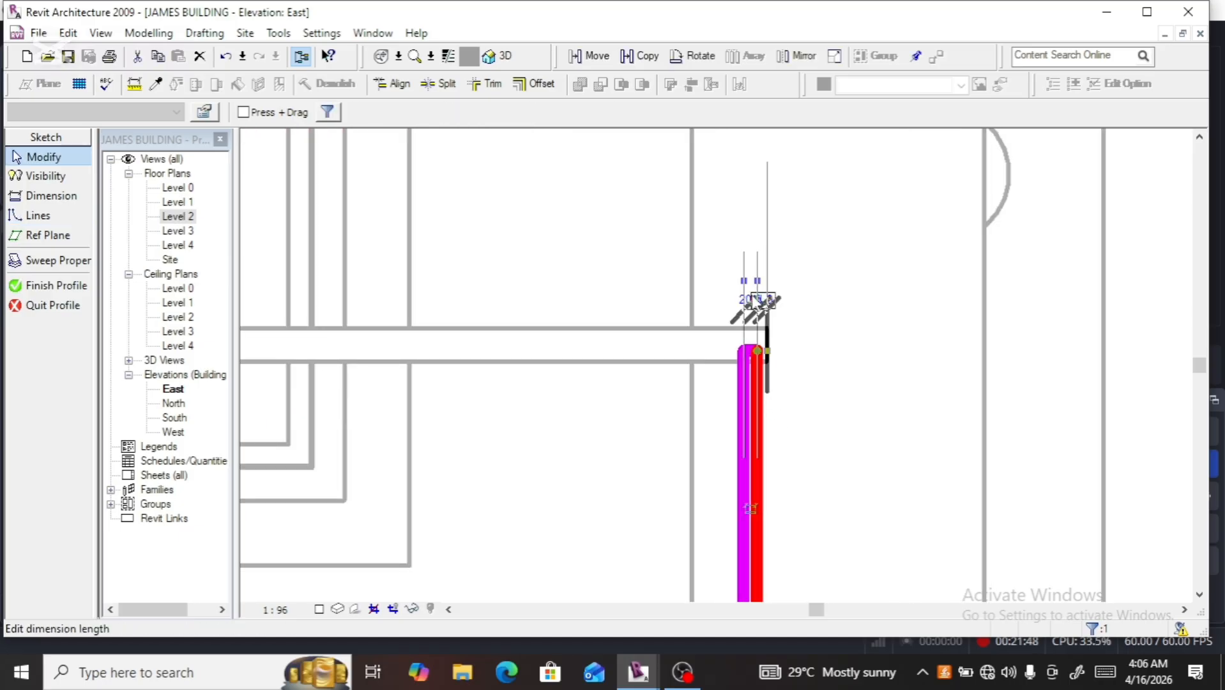
{"action": "scroll", "coordinate": [749, 300], "scroll_direction": "up", "scroll_amount": 5}
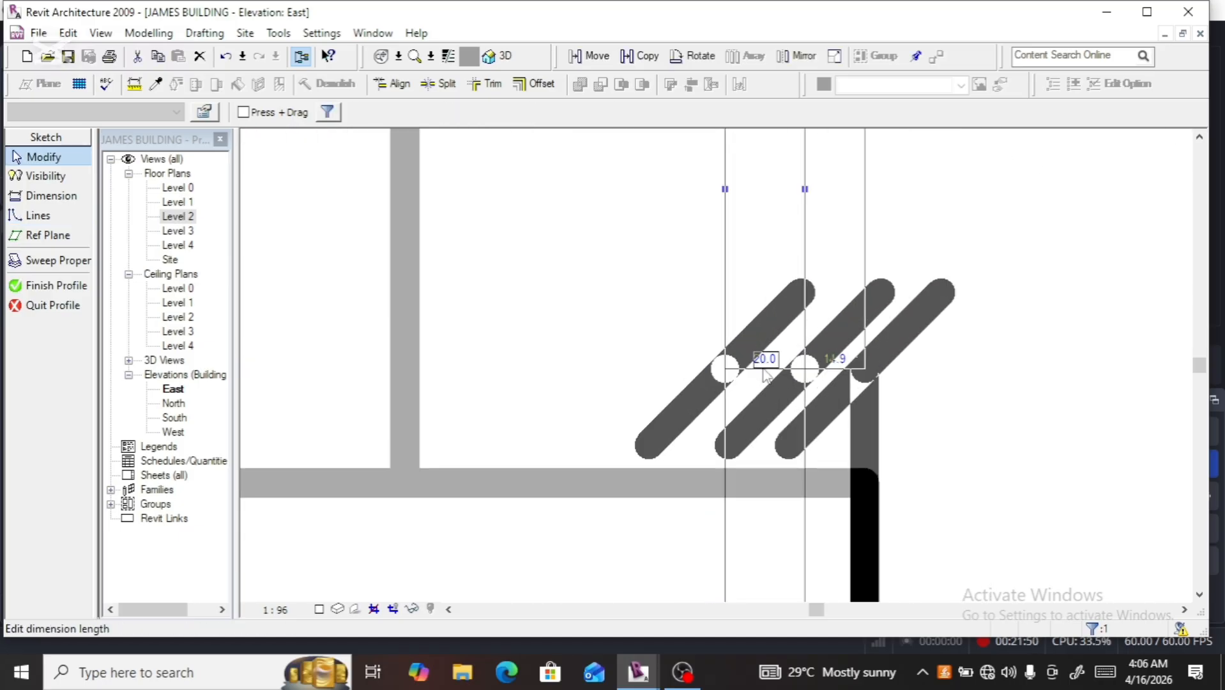
{"action": "scroll", "coordinate": [766, 375], "scroll_direction": "down", "scroll_amount": 6}
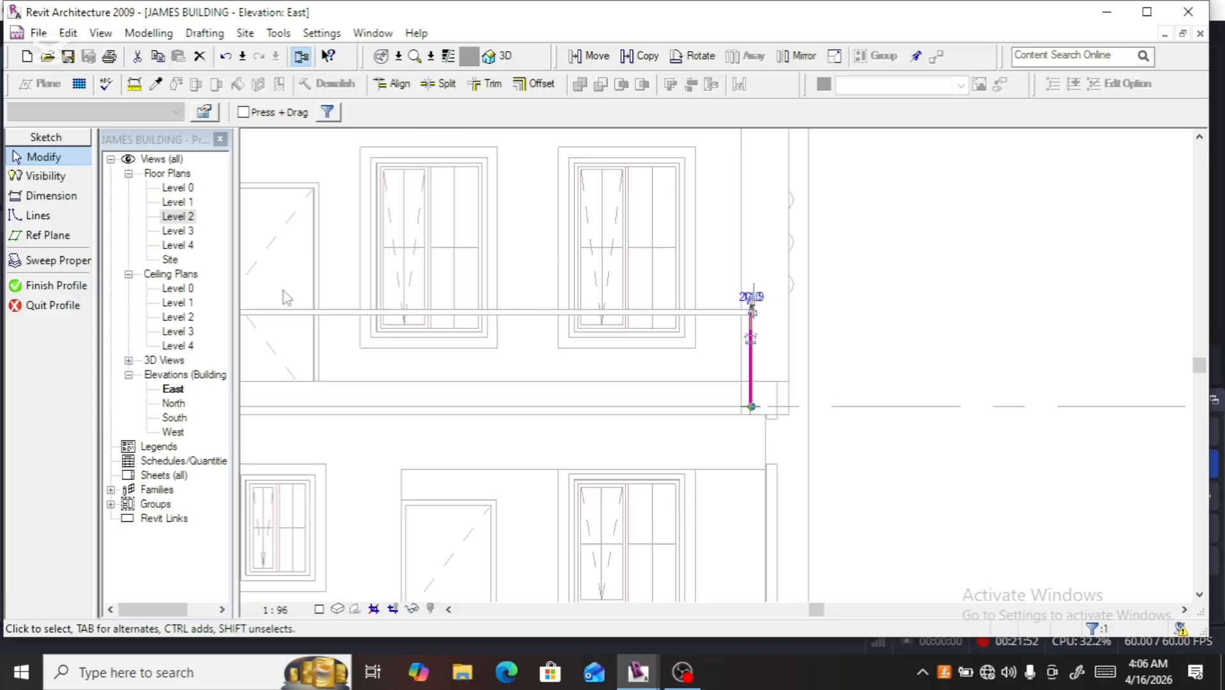
{"action": "left_click", "coordinate": [35, 285]}
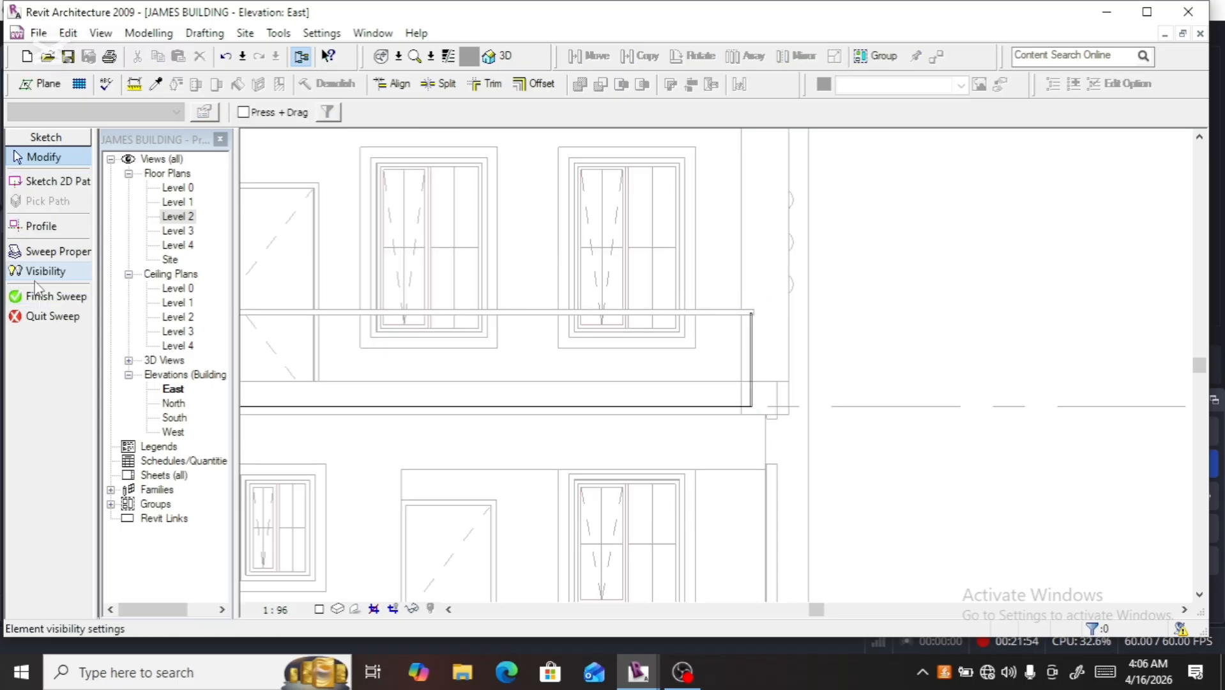
{"action": "left_click", "coordinate": [51, 297]}
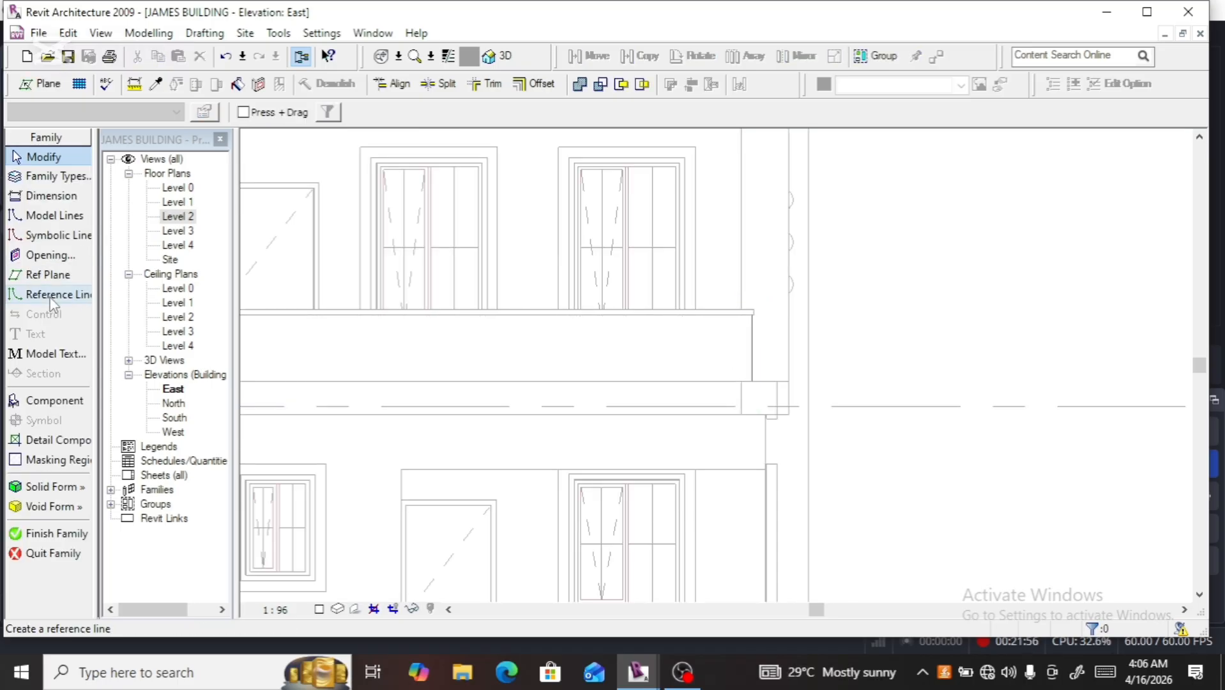
{"action": "left_click", "coordinate": [56, 538]}
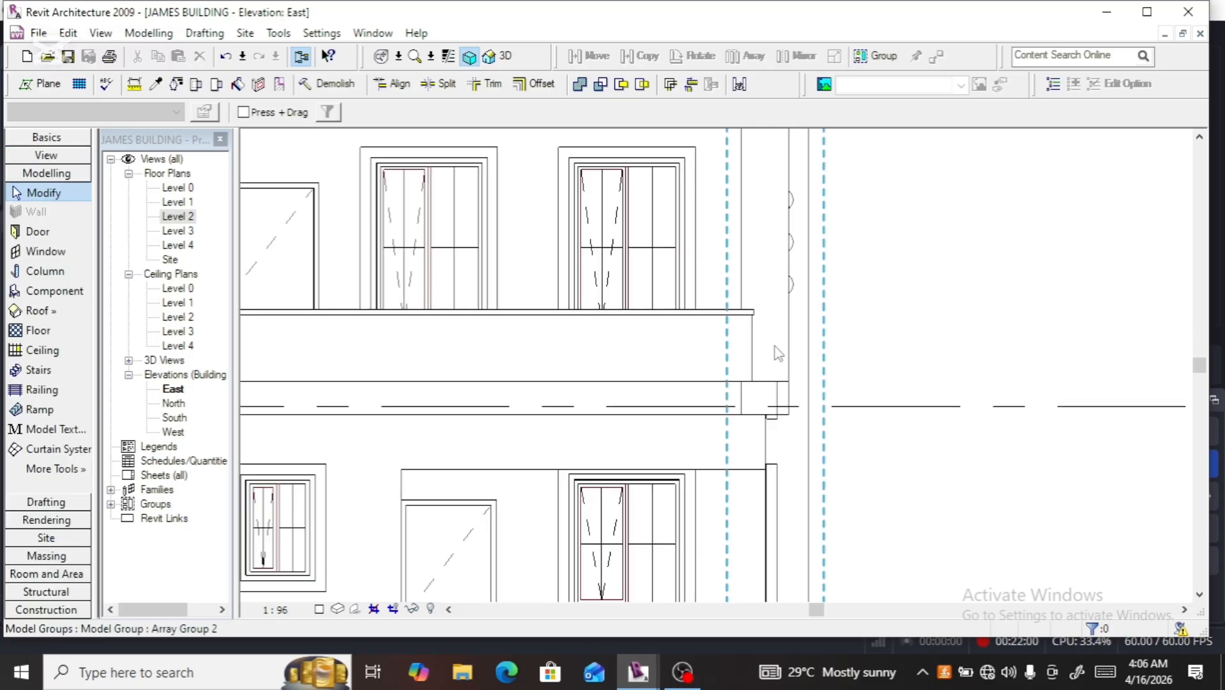
Examine the new swept panel along the side balcony railing in the 3D view
{"action": "left_click", "coordinate": [505, 57]}
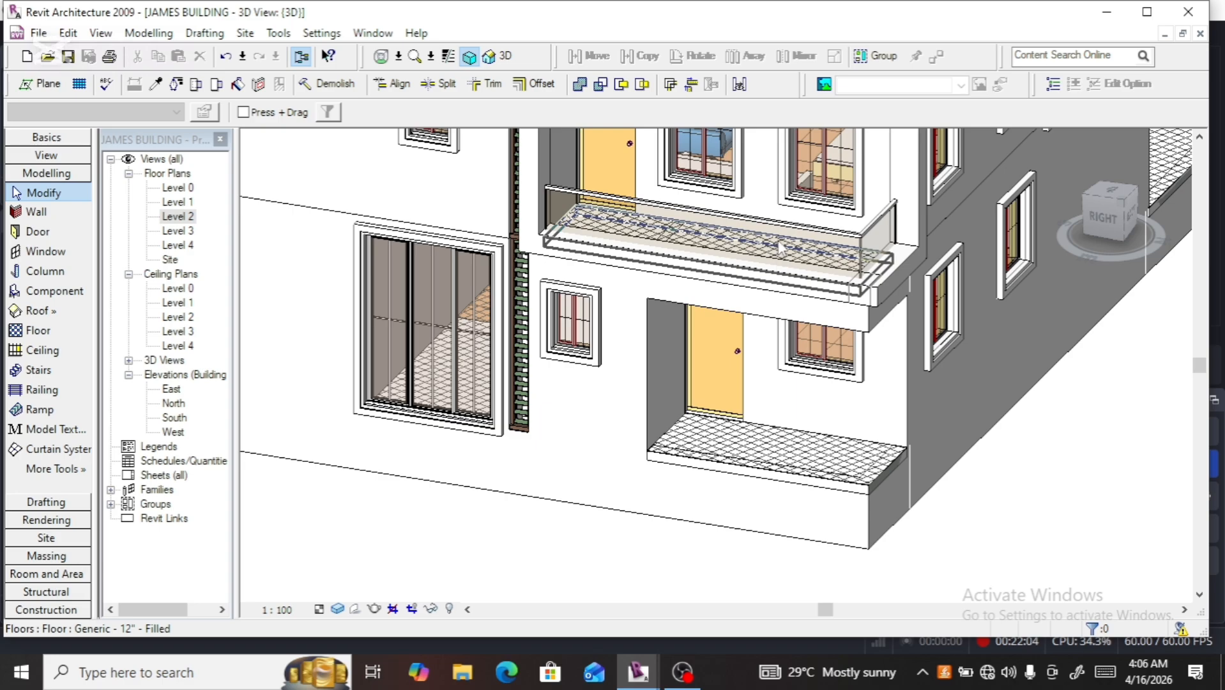
{"action": "scroll", "coordinate": [779, 248], "scroll_direction": "up", "scroll_amount": 3}
{"action": "scroll", "coordinate": [612, 263], "scroll_direction": "down", "scroll_amount": 4}
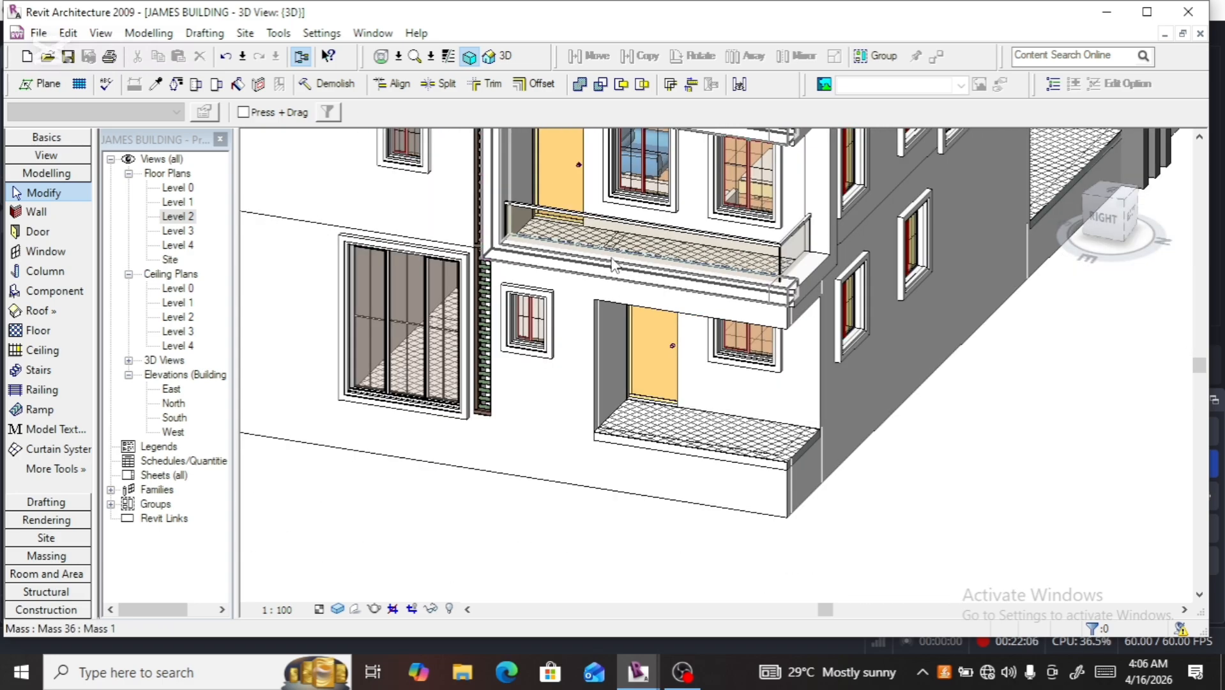
Examine the building's side and rear in the 3D view, ending at the open corner balcony on Level 2 behind the three vertical fins
{"action": "scroll", "coordinate": [612, 263], "scroll_direction": "down", "scroll_amount": 2}
{"action": "scroll", "coordinate": [385, 389], "scroll_direction": "down", "scroll_amount": 2}
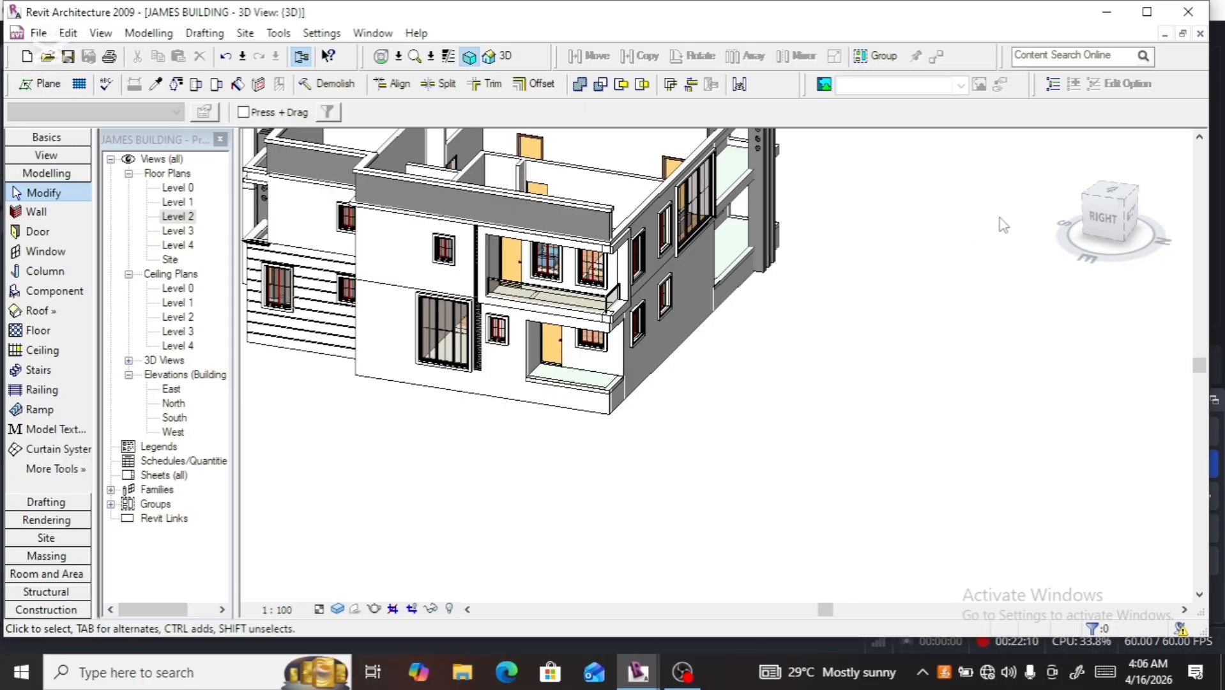
{"action": "left_click", "coordinate": [1115, 223]}
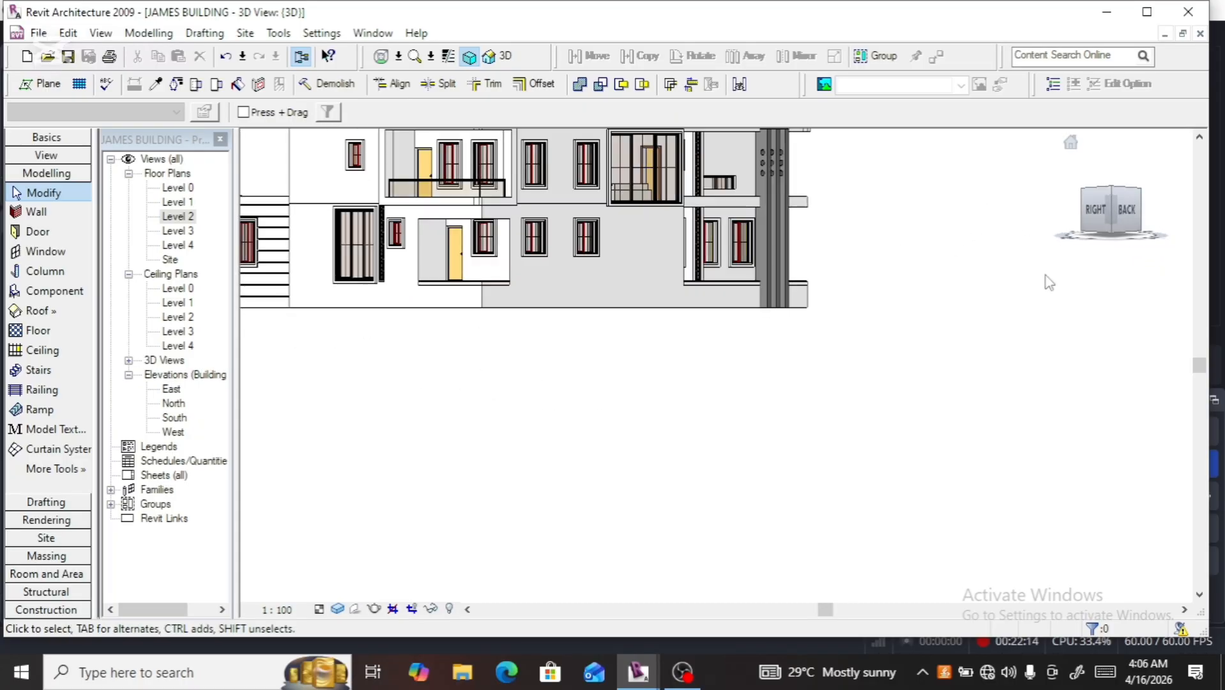
{"action": "scroll", "coordinate": [747, 456], "scroll_direction": "down", "scroll_amount": 2}
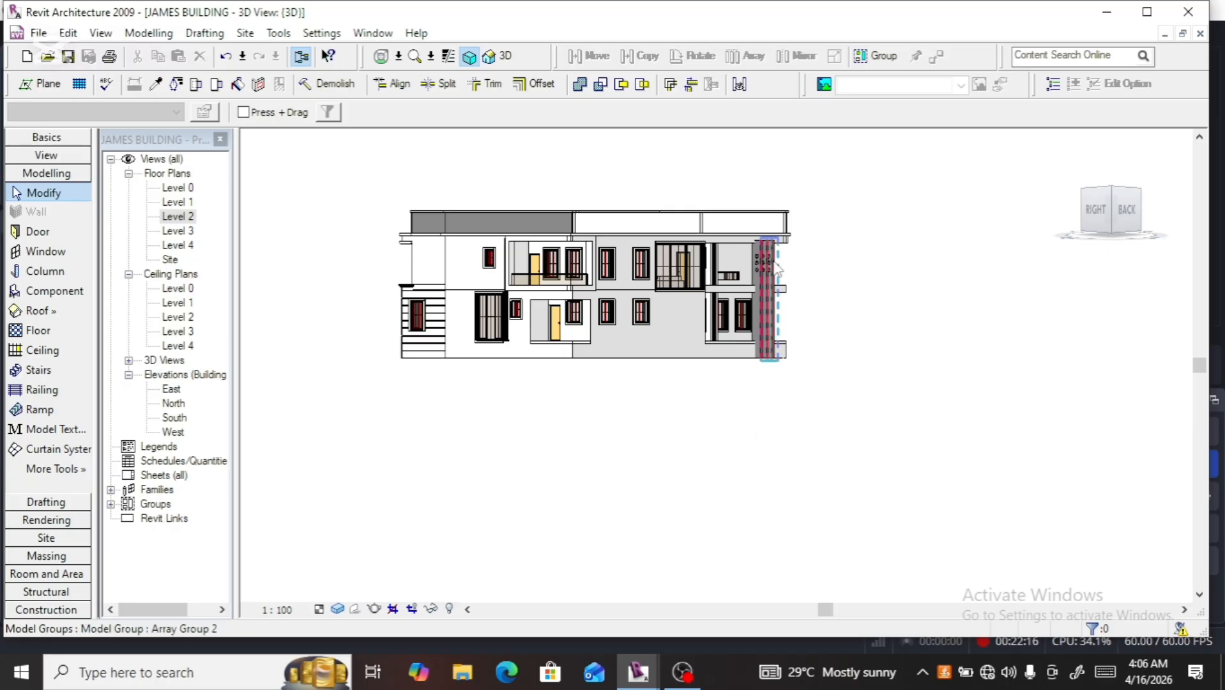
{"action": "scroll", "coordinate": [773, 266], "scroll_direction": "up", "scroll_amount": 4}
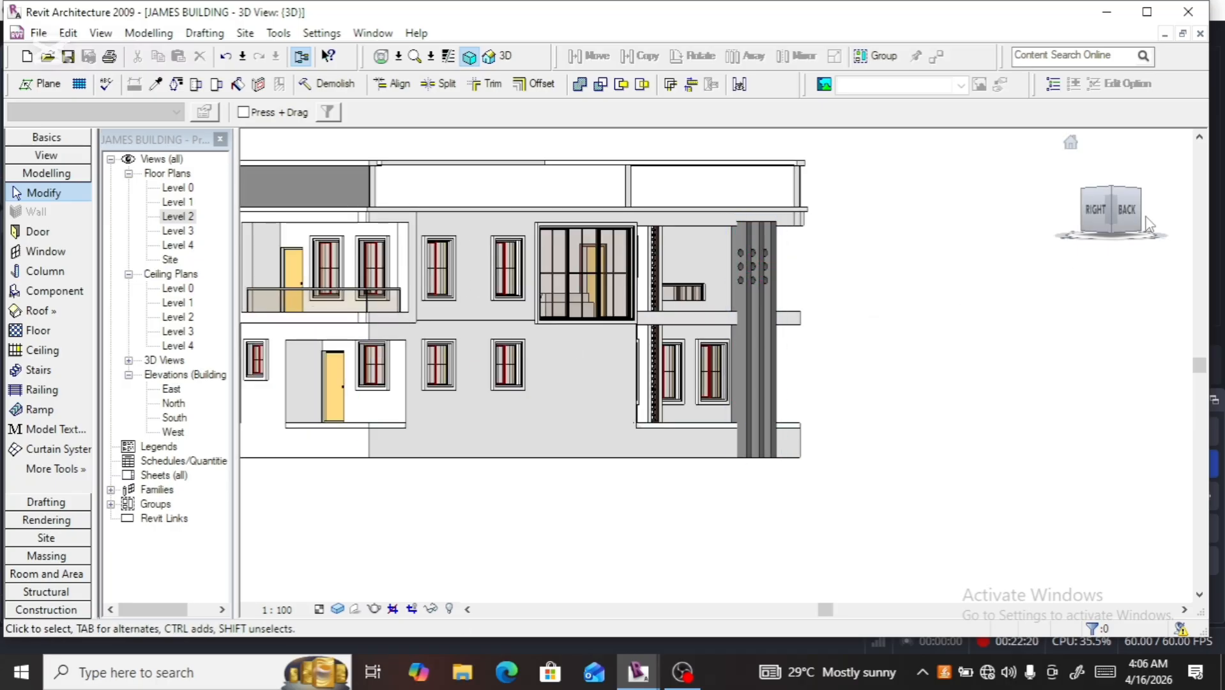
{"action": "left_click", "coordinate": [1112, 217]}
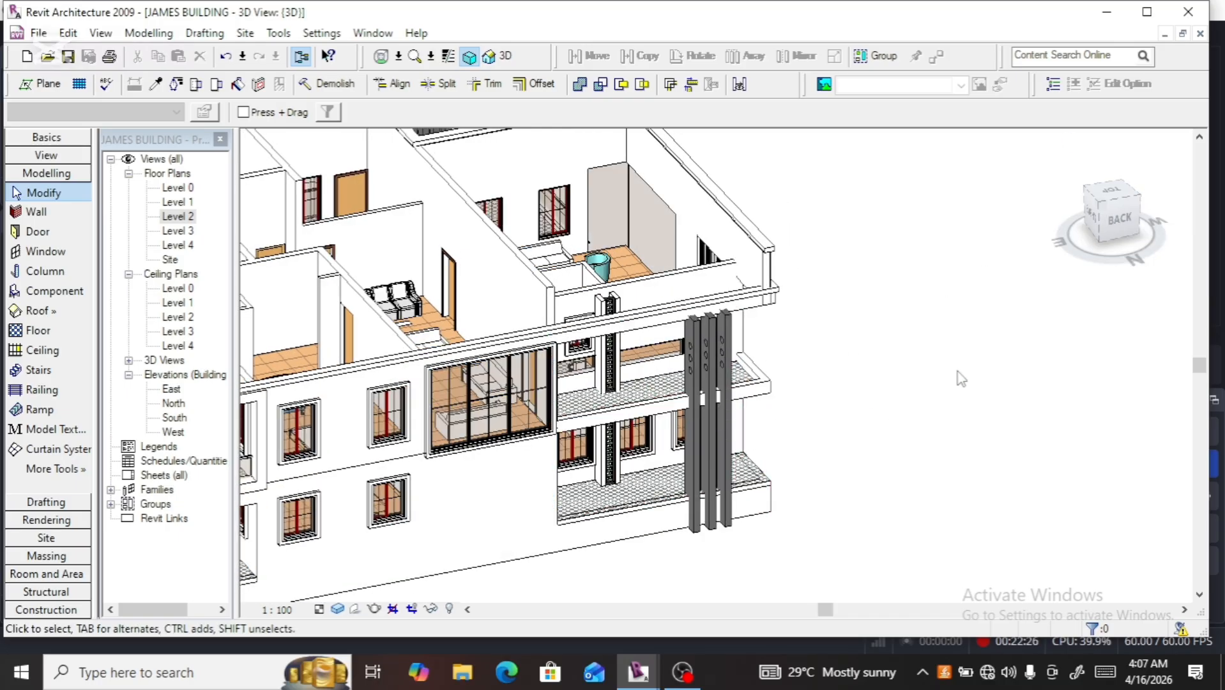
{"action": "left_click_drag", "start_coordinate": [1105, 217], "coordinate": [1051, 240]}
{"action": "scroll", "coordinate": [894, 235], "scroll_direction": "down", "scroll_amount": 2}
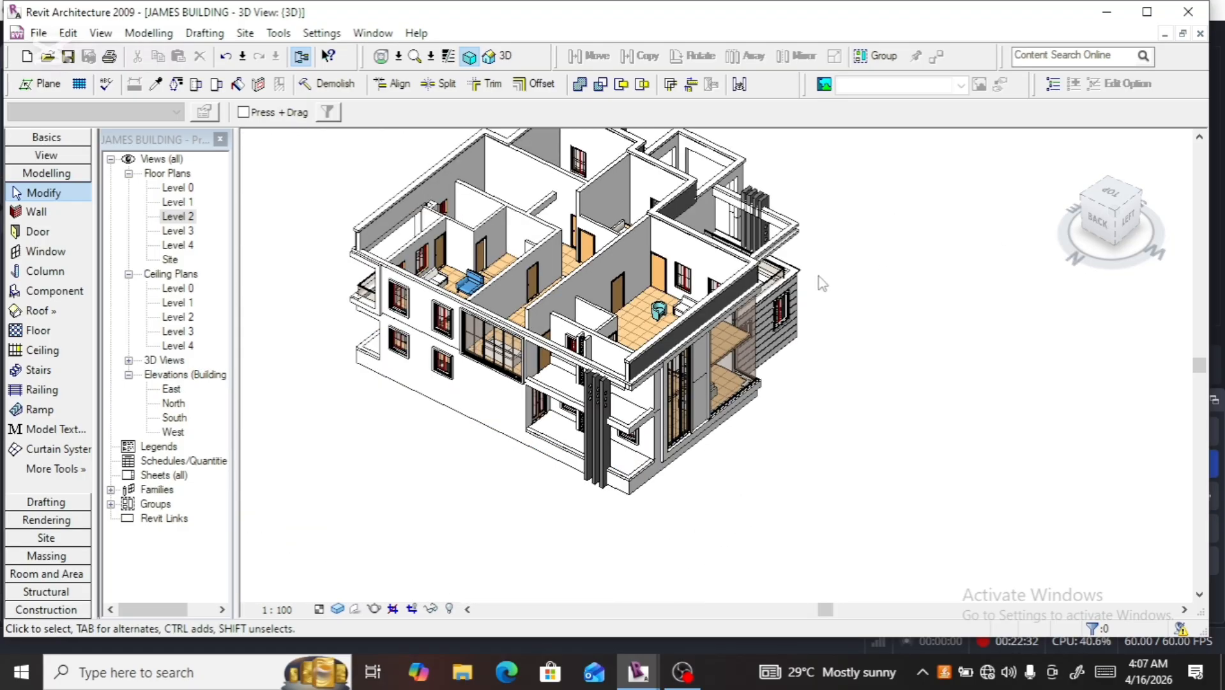
{"action": "scroll", "coordinate": [679, 422], "scroll_direction": "up", "scroll_amount": 4}
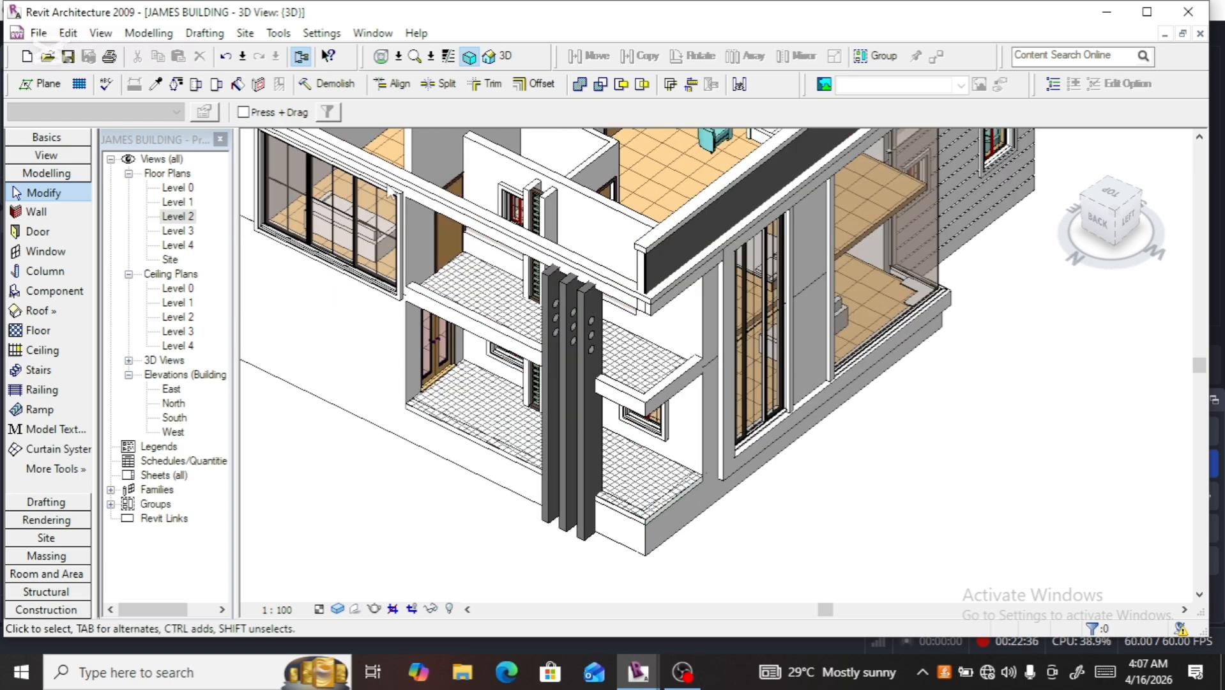
{"action": "left_click", "coordinate": [329, 211]}
{"action": "left_click", "coordinate": [247, 347]}
In the Level 2 floor plan, start a railing with a line about 1915 mm long on the rear corner balcony's short open edge
{"action": "double_click", "coordinate": [177, 217]}
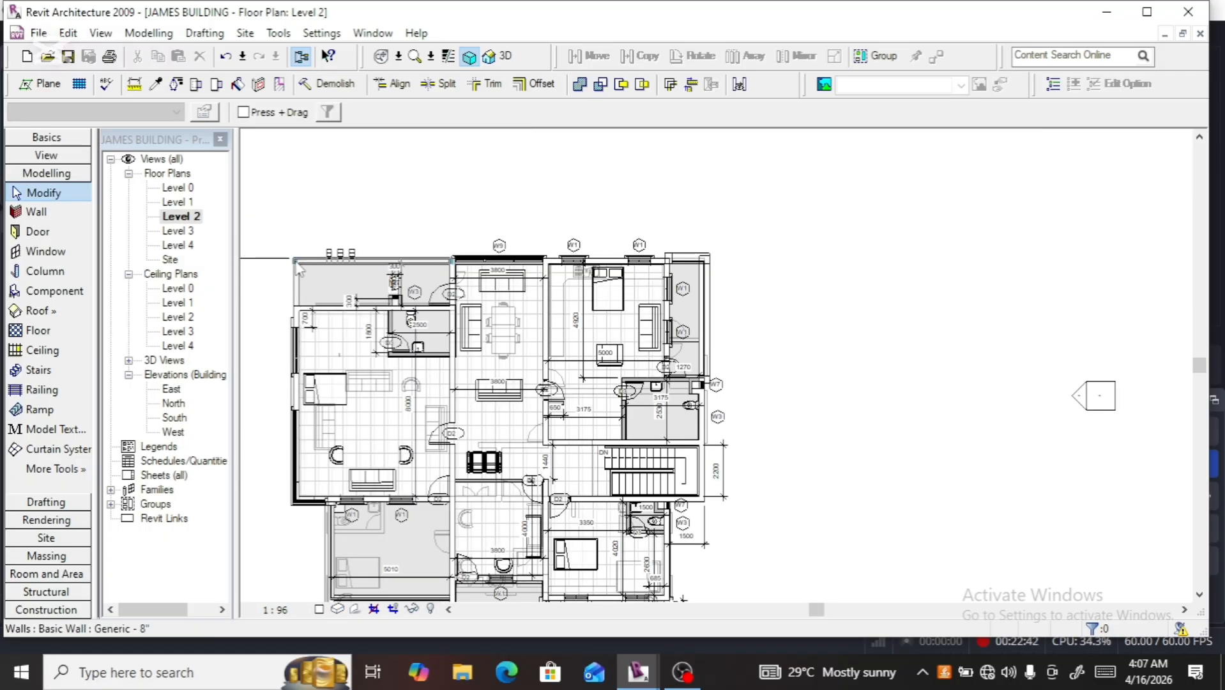
{"action": "scroll", "coordinate": [298, 268], "scroll_direction": "up", "scroll_amount": 6}
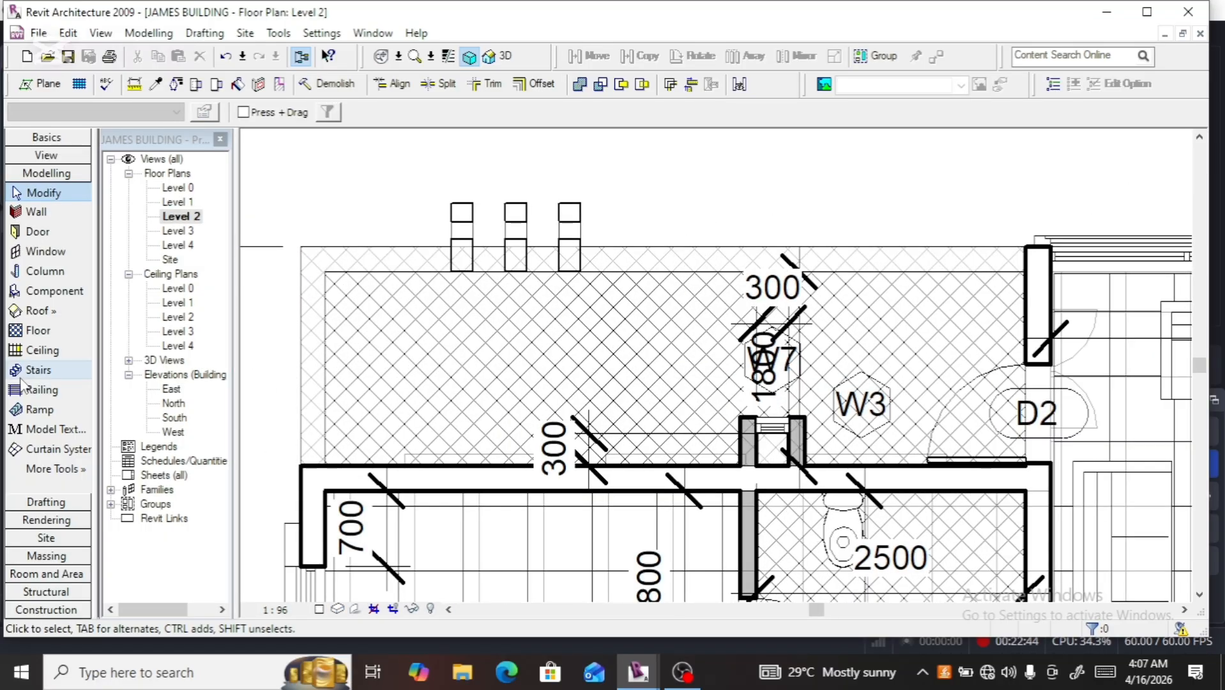
{"action": "left_click", "coordinate": [35, 389]}
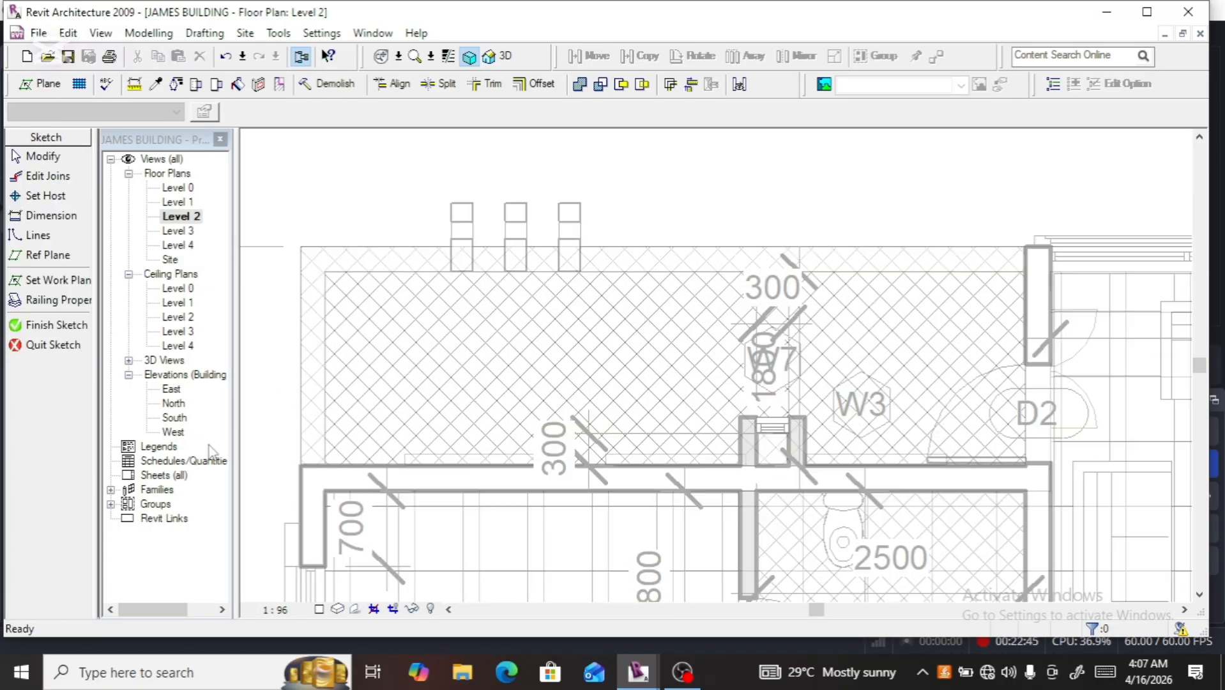
{"action": "left_click", "coordinate": [313, 464]}
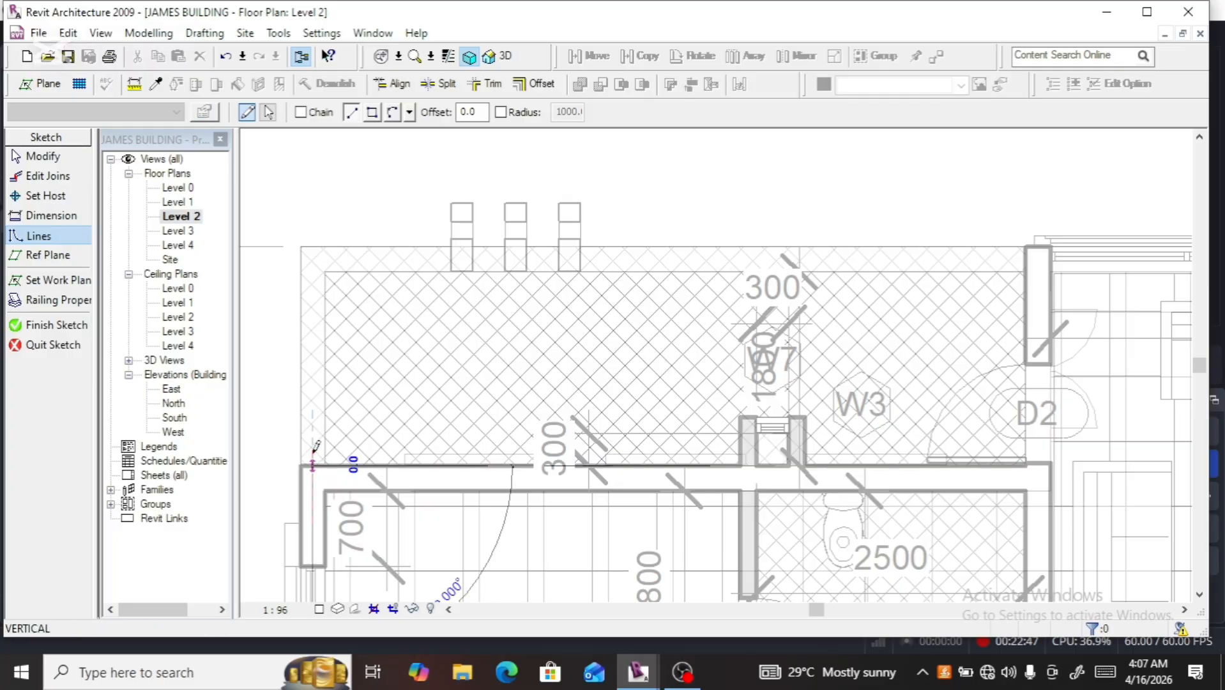
{"action": "left_click", "coordinate": [312, 258]}
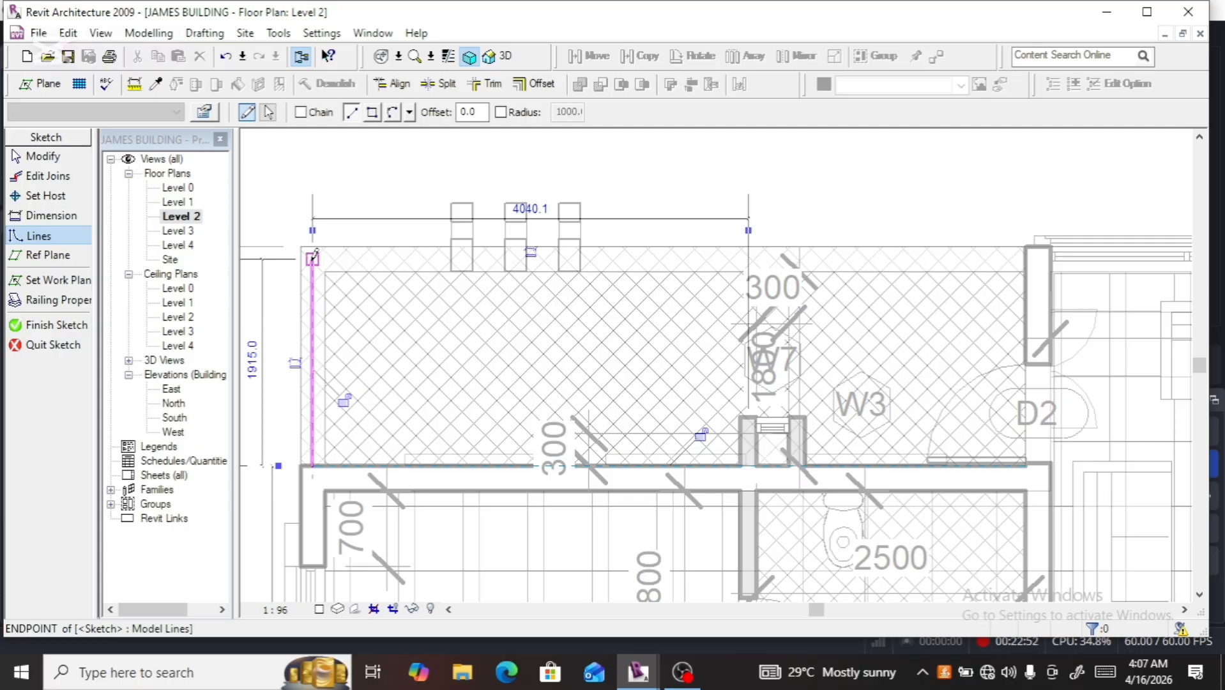
Continue the railing about 6615 mm along the balcony's long edge to the wall beside door D2, and finish the sketch
{"action": "left_click", "coordinate": [312, 258]}
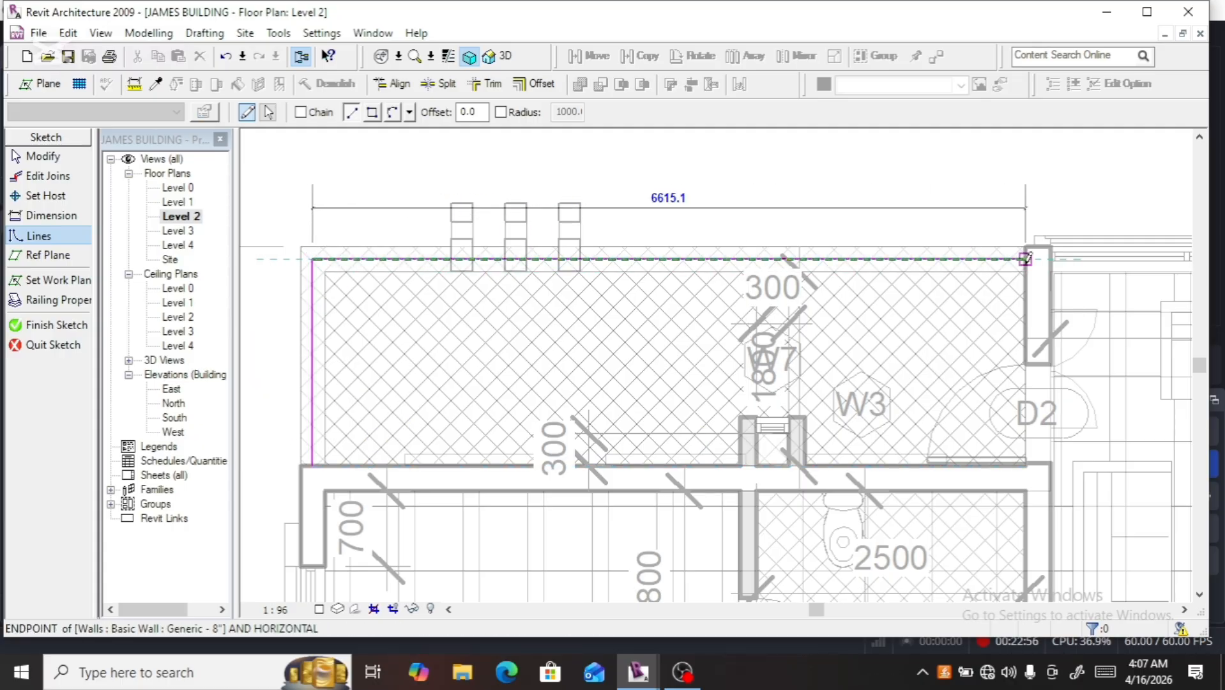
{"action": "left_click", "coordinate": [1025, 259]}
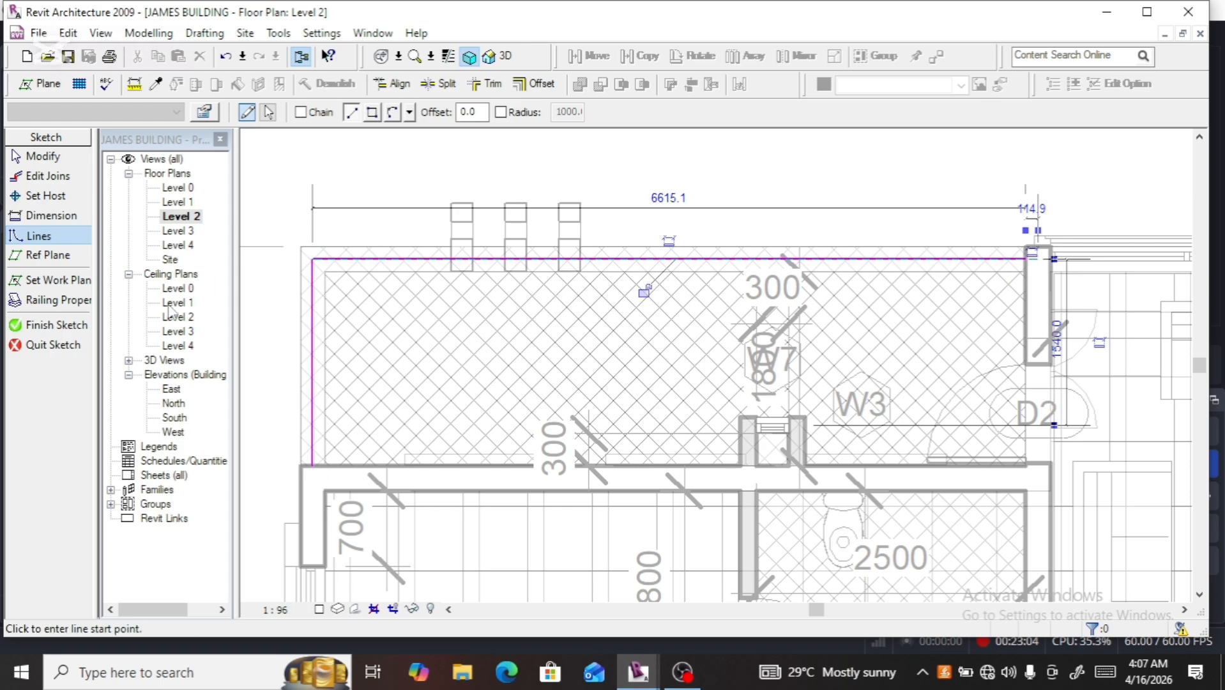
{"action": "left_click", "coordinate": [56, 327]}
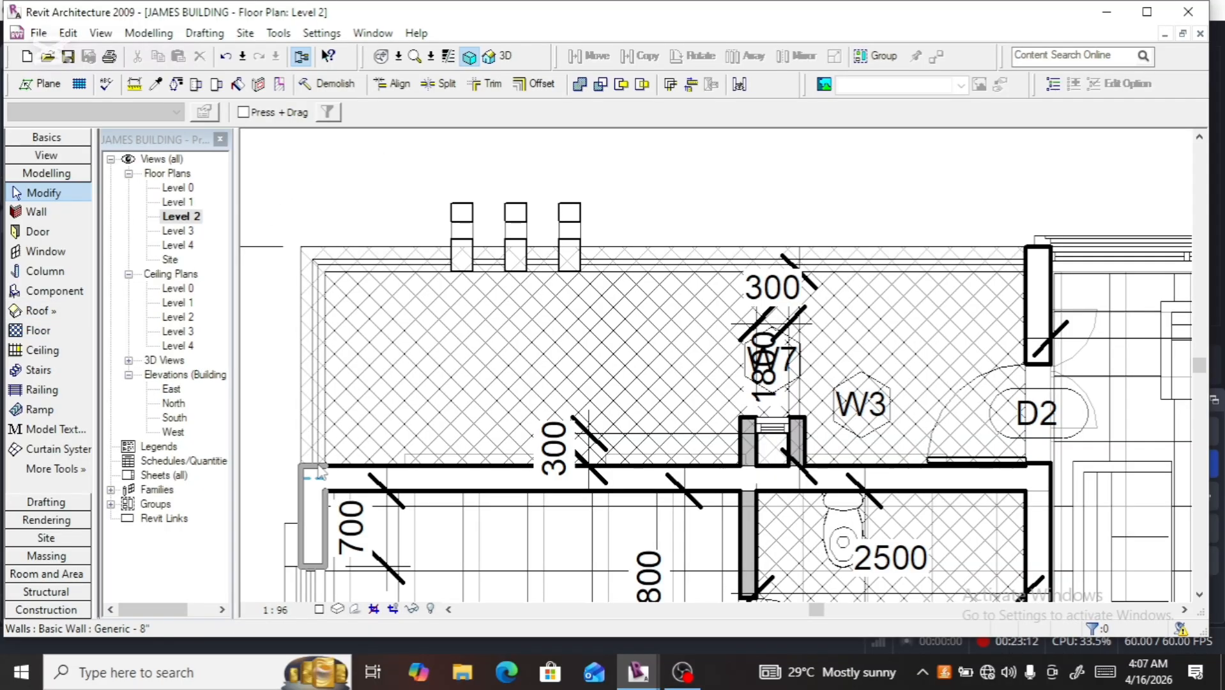
Create a new in-place family in the Duct Accessories category
{"action": "scroll", "coordinate": [320, 457], "scroll_direction": "up", "scroll_amount": 3}
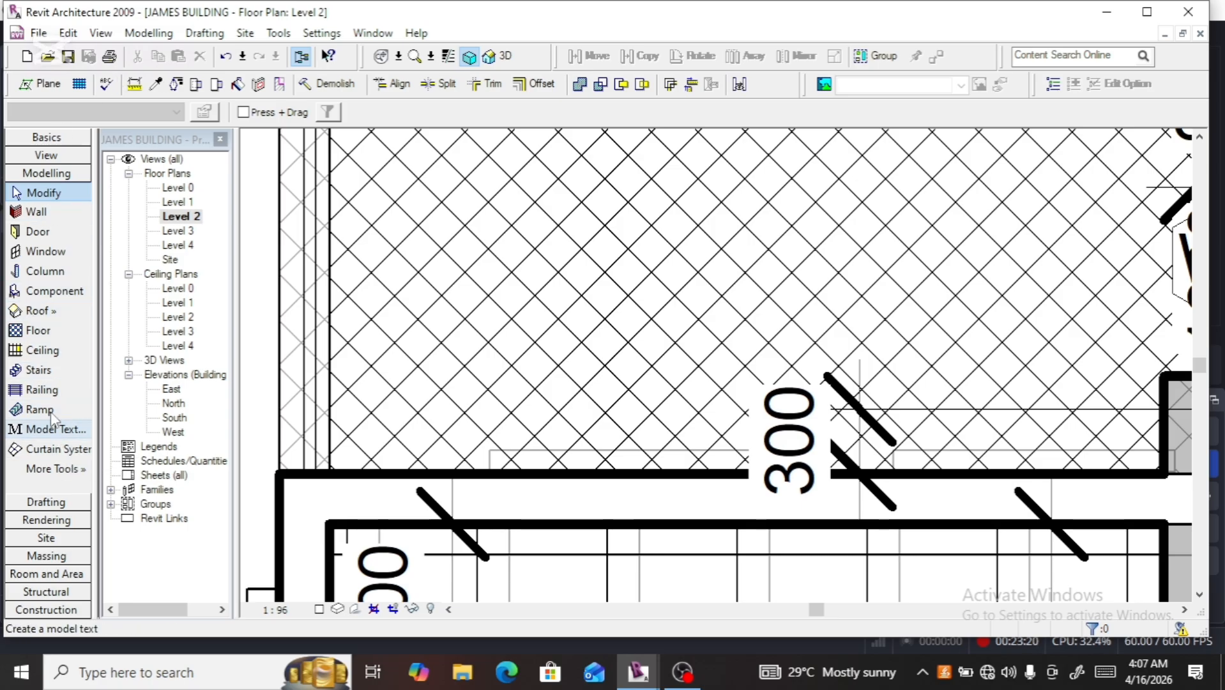
{"action": "left_click", "coordinate": [150, 34]}
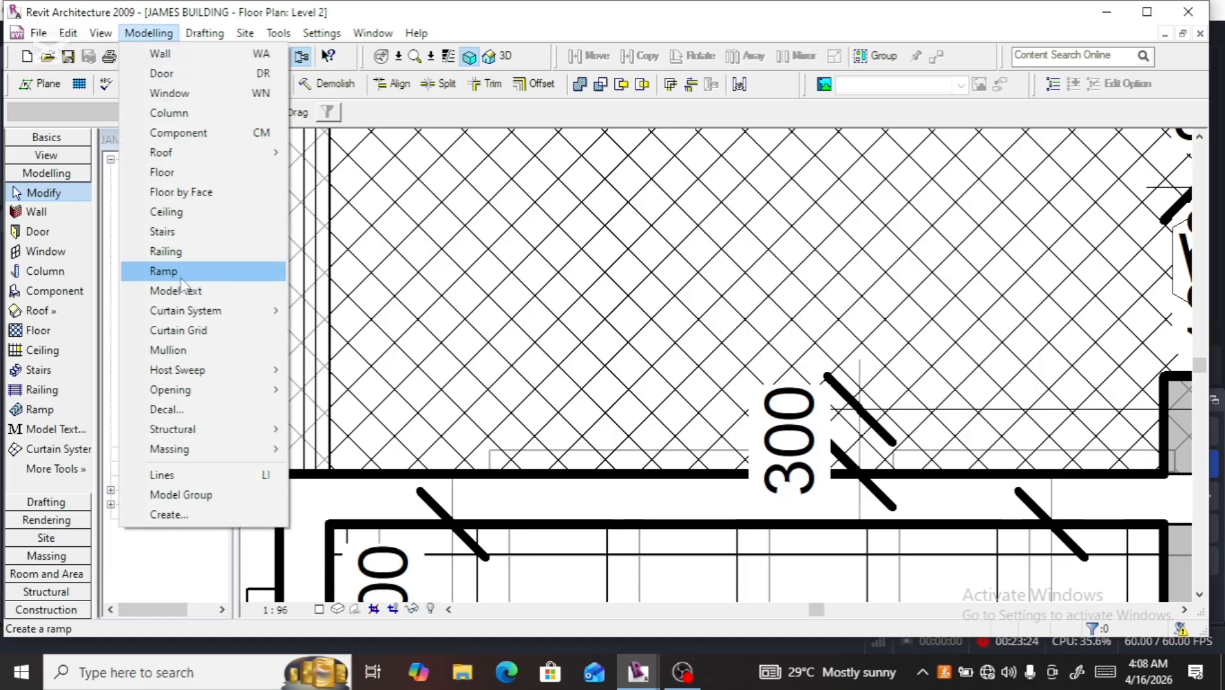
{"action": "left_click", "coordinate": [198, 514]}
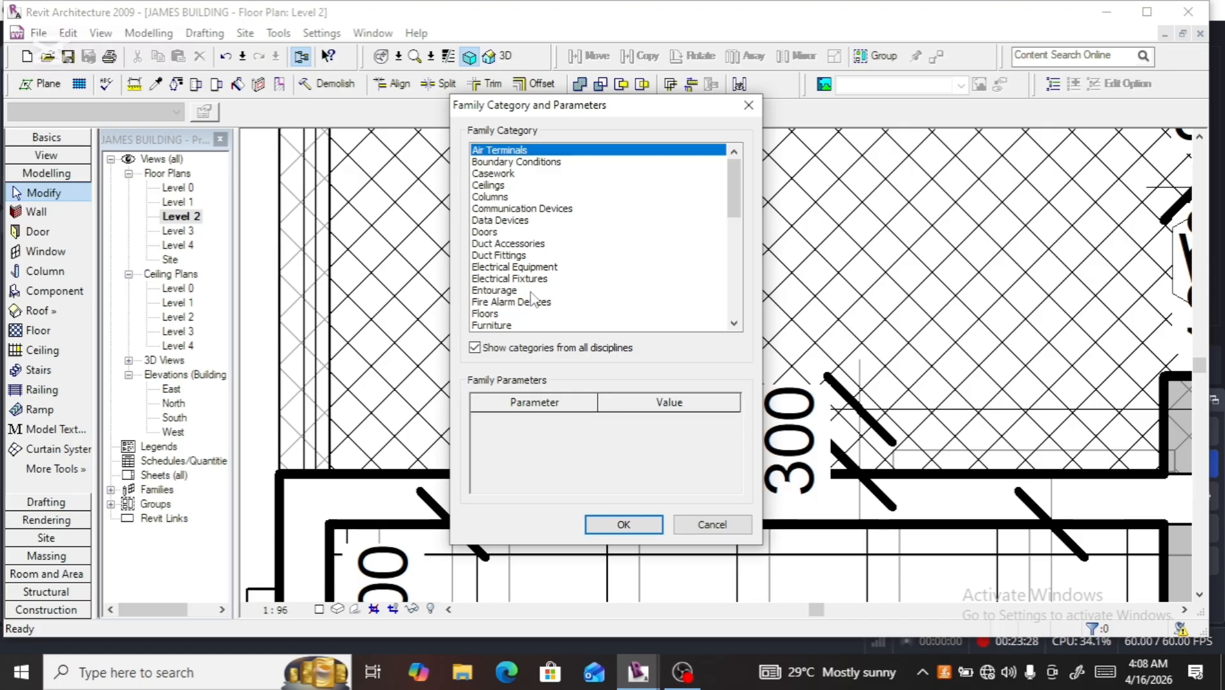
{"action": "left_click", "coordinate": [534, 245]}
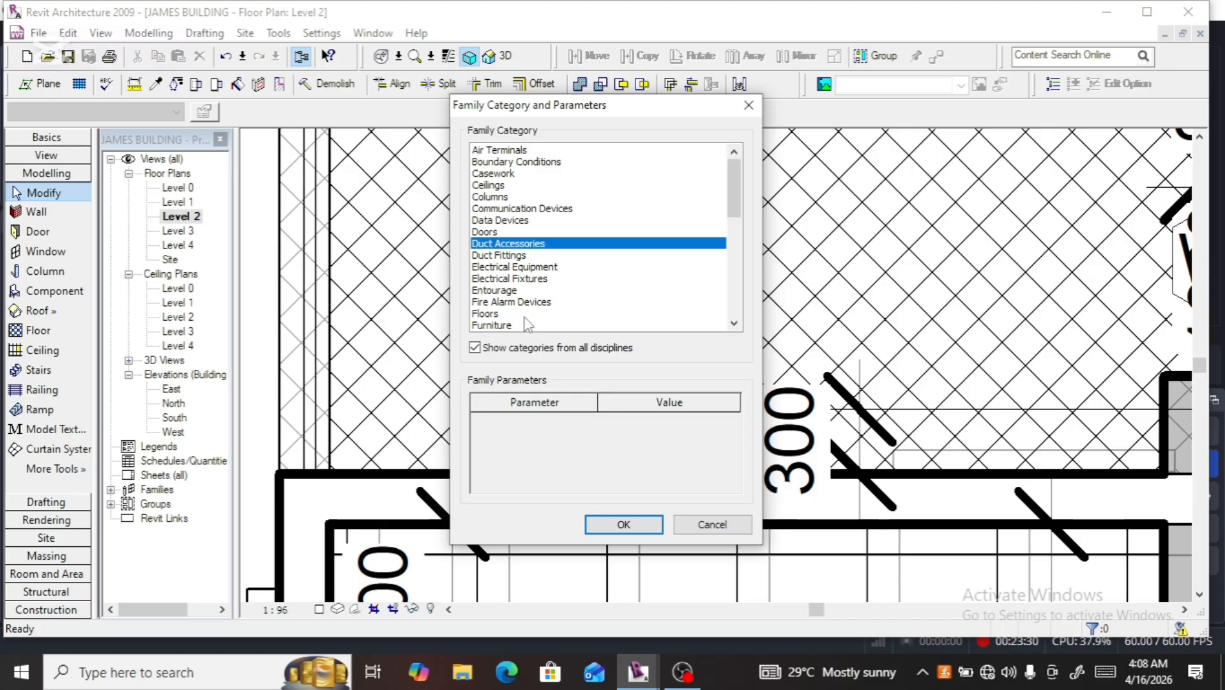
{"action": "left_click", "coordinate": [606, 527]}
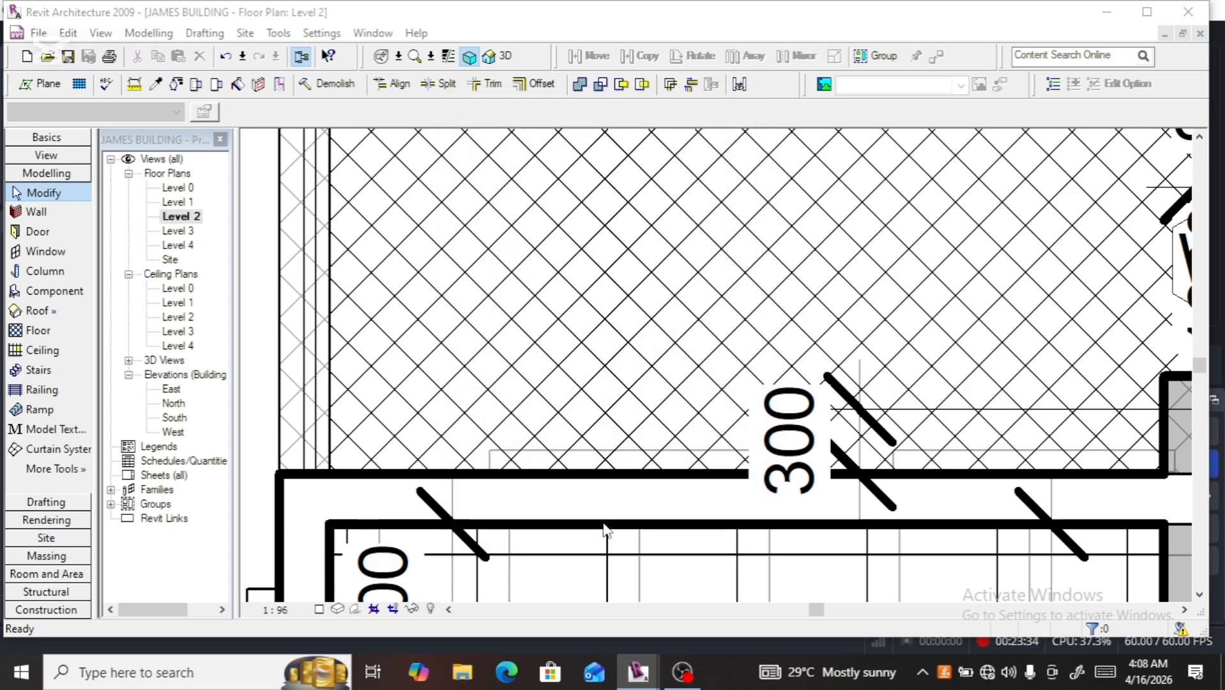
{"action": "left_click", "coordinate": [604, 345]}
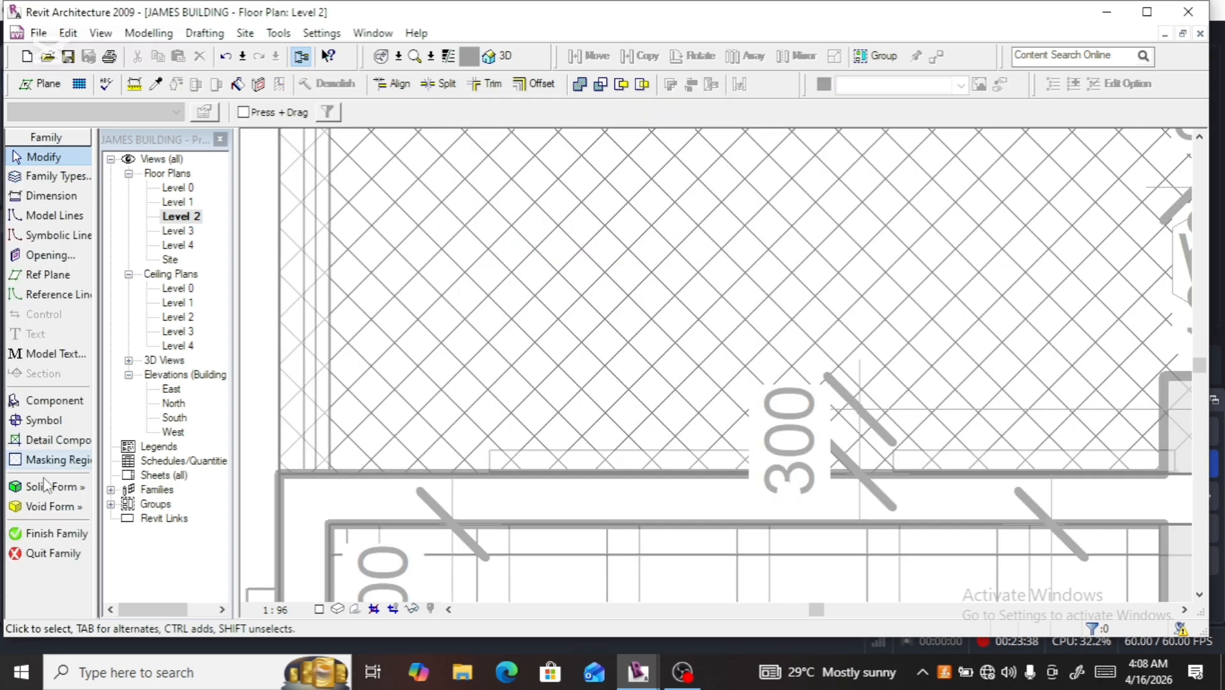
Start a solid sweep and sketch its 2D path along the new railing's short run, from the wall to the handrail's inner corner
{"action": "left_click", "coordinate": [53, 489]}
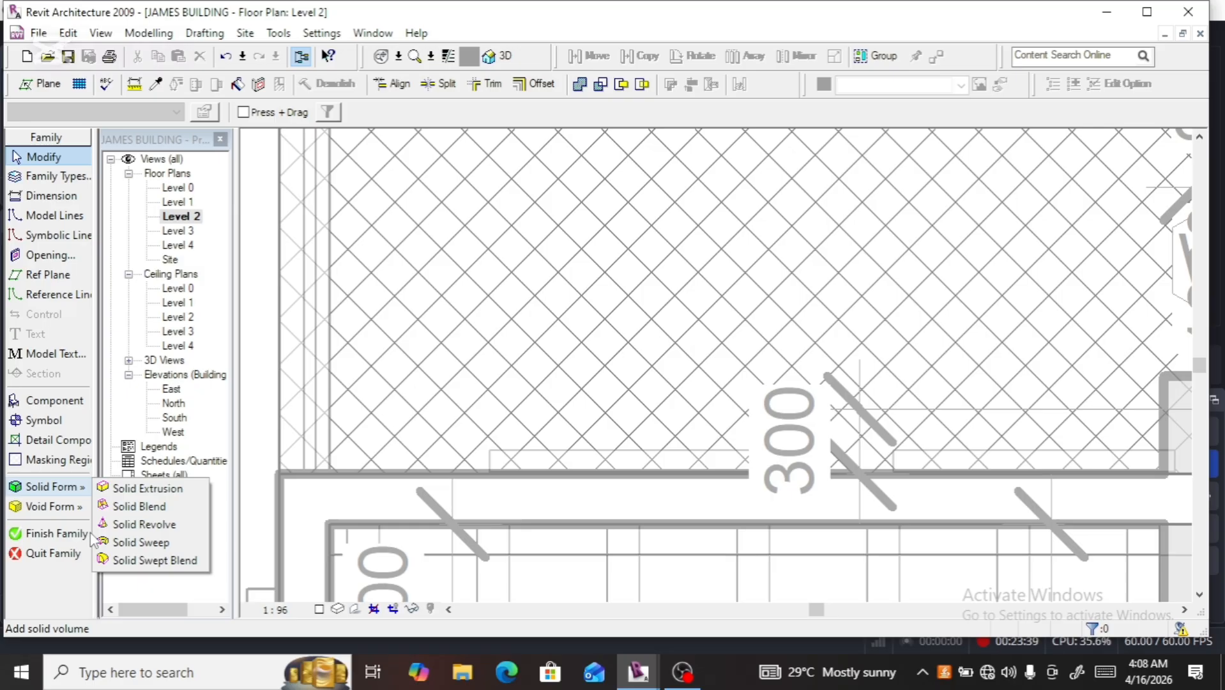
{"action": "left_click", "coordinate": [152, 544]}
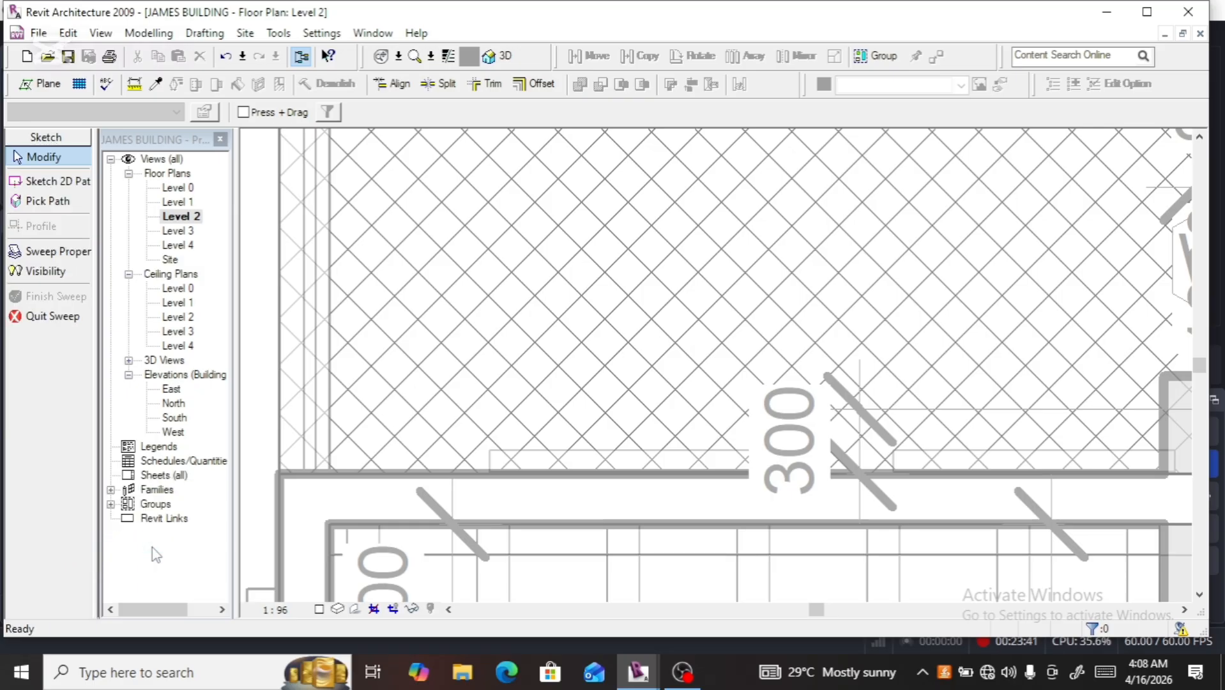
{"action": "left_click", "coordinate": [58, 181]}
{"action": "scroll", "coordinate": [317, 458], "scroll_direction": "up", "scroll_amount": 1}
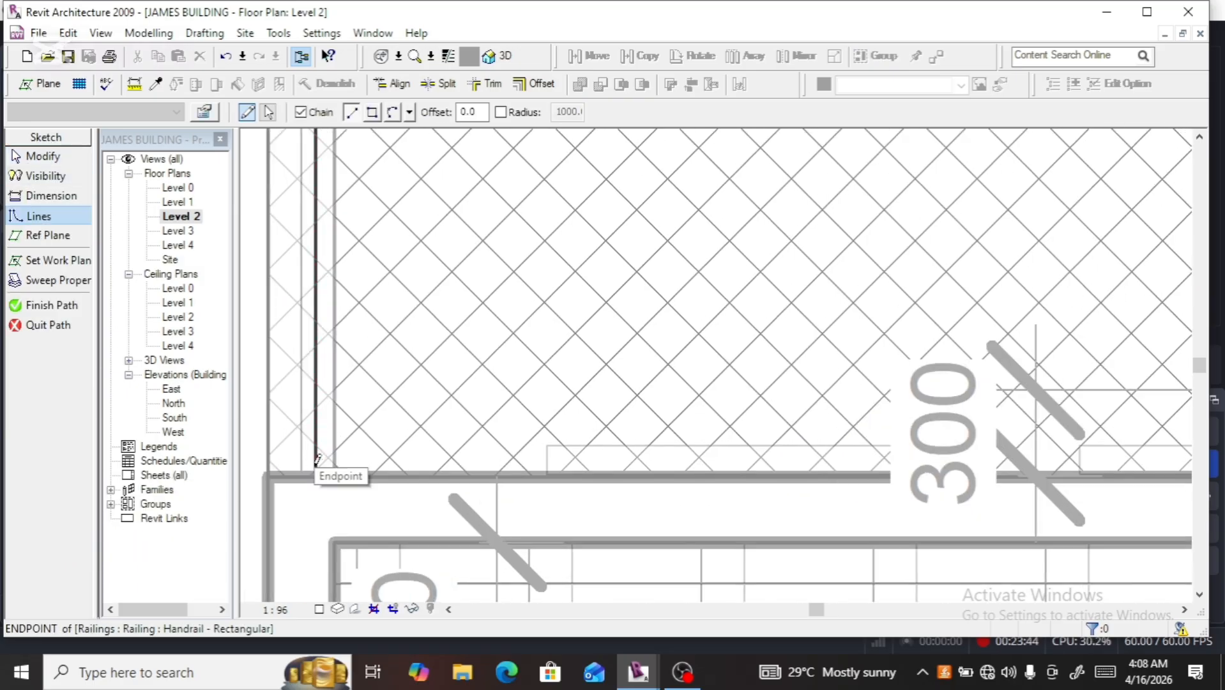
{"action": "scroll", "coordinate": [318, 459], "scroll_direction": "up", "scroll_amount": 2}
{"action": "left_click", "coordinate": [315, 476]}
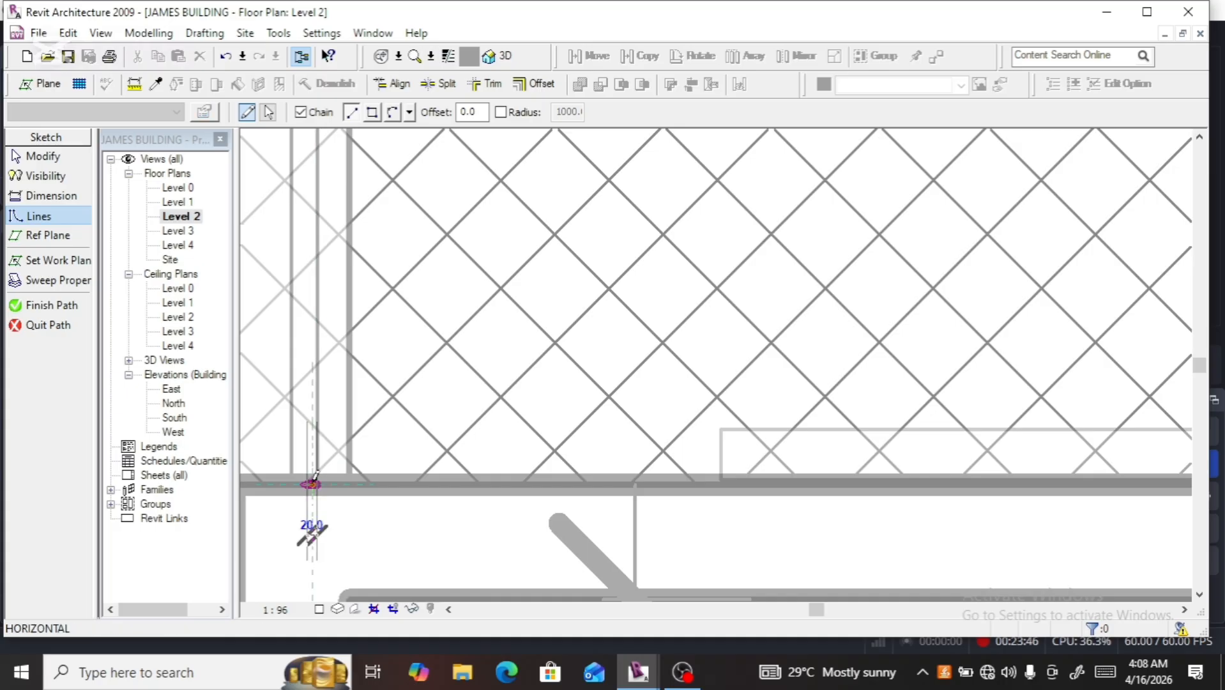
{"action": "scroll", "coordinate": [316, 479], "scroll_direction": "down", "scroll_amount": 3}
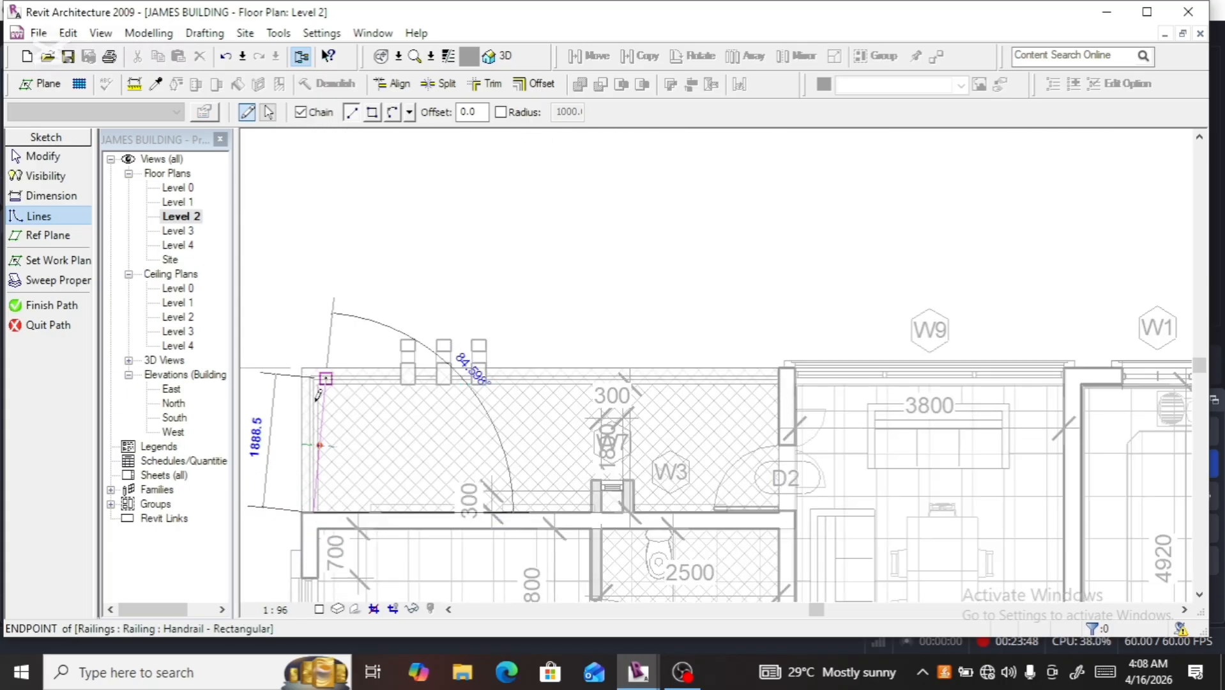
{"action": "scroll", "coordinate": [318, 394], "scroll_direction": "up", "scroll_amount": 3}
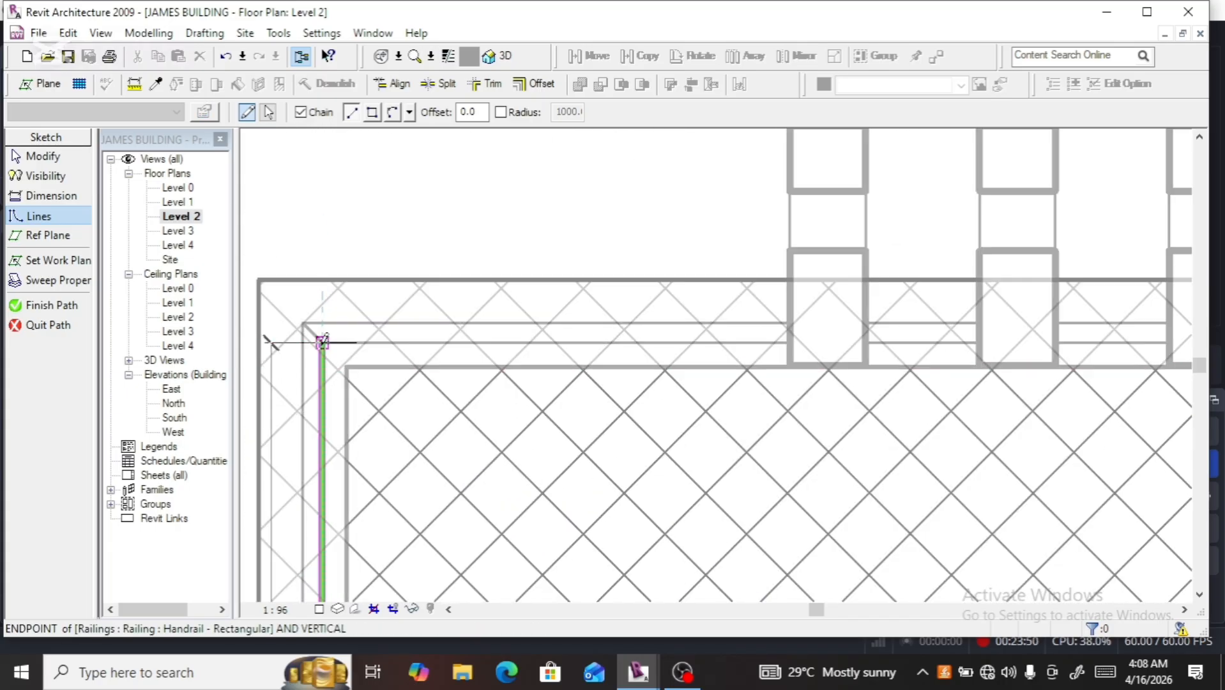
{"action": "left_click", "coordinate": [323, 341]}
Extend the sweep path along the railing's long run to the wall beside door D2, and finish the path
{"action": "scroll", "coordinate": [304, 380], "scroll_direction": "down", "scroll_amount": 4}
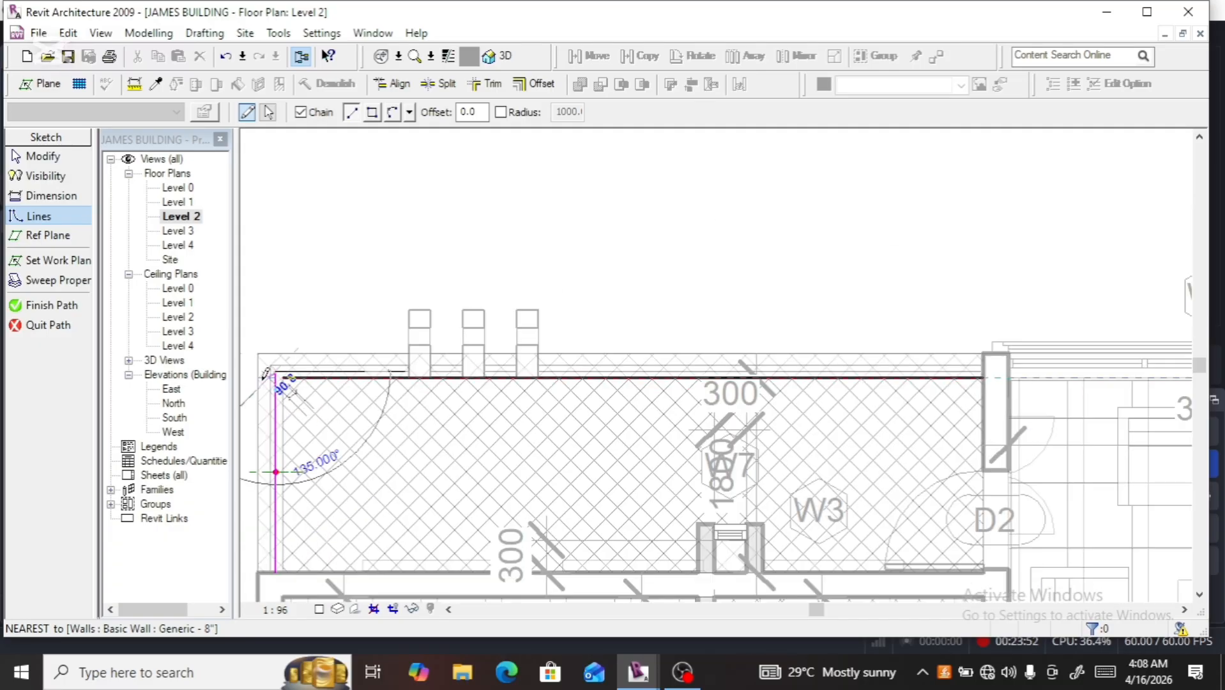
{"action": "scroll", "coordinate": [297, 381], "scroll_direction": "down", "scroll_amount": 1}
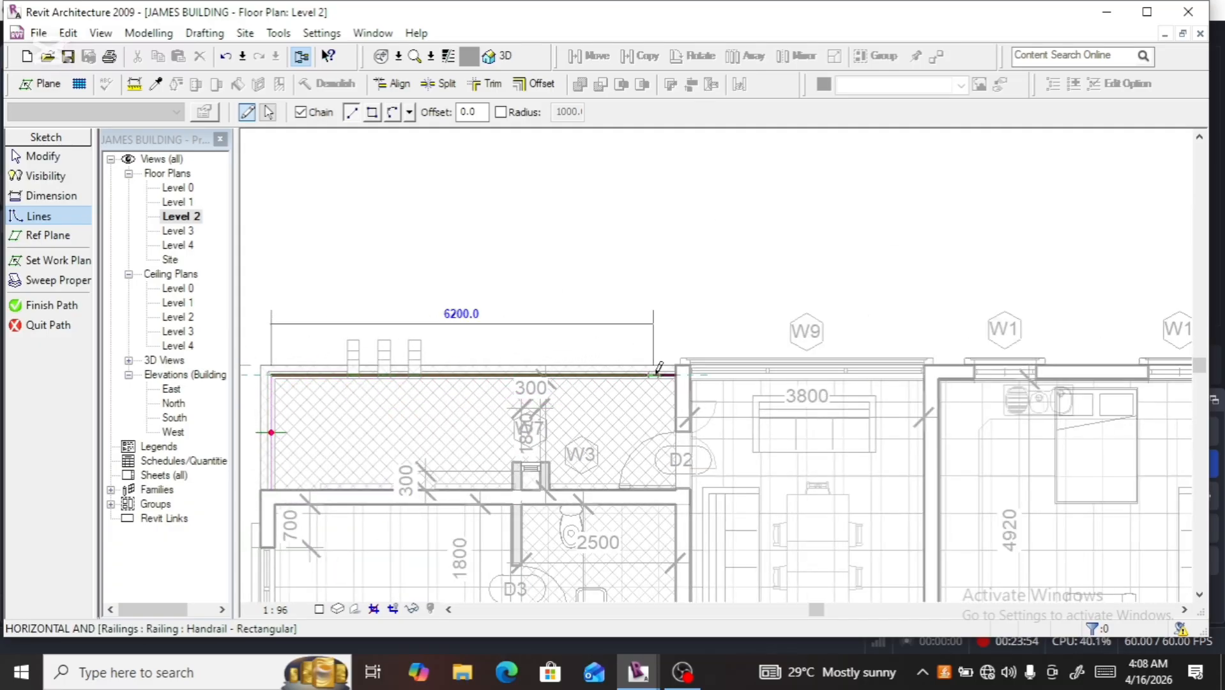
{"action": "scroll", "coordinate": [668, 370], "scroll_direction": "up", "scroll_amount": 5}
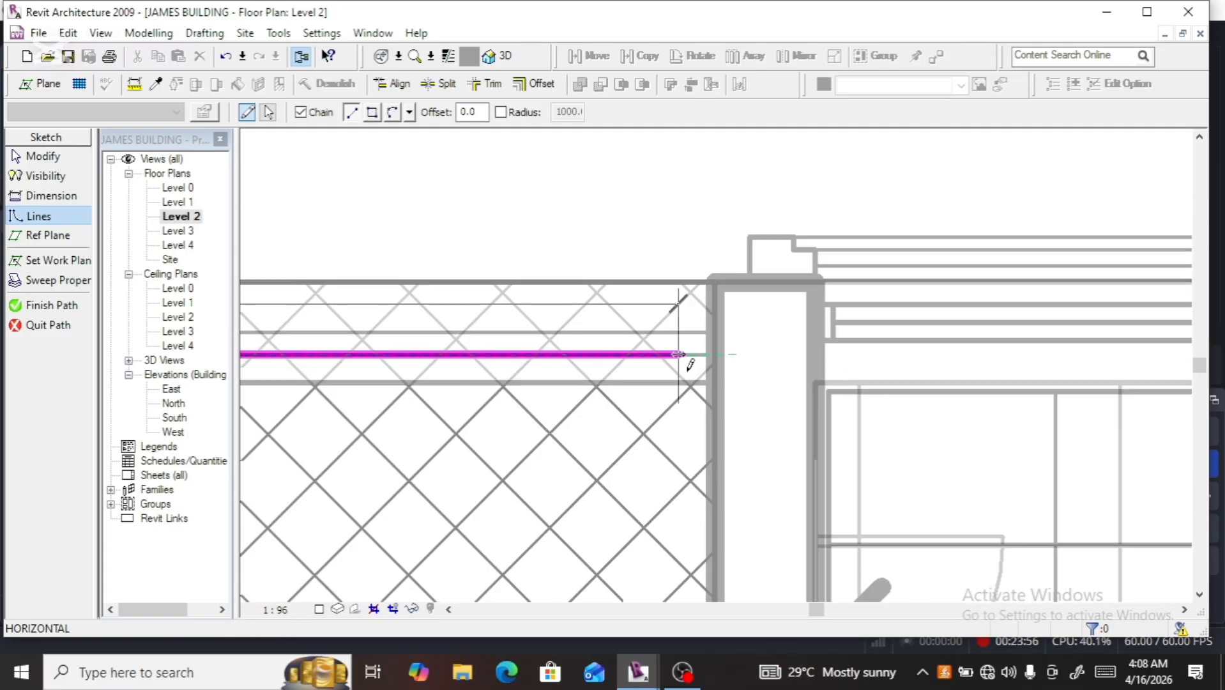
{"action": "left_click", "coordinate": [707, 353]}
{"action": "scroll", "coordinate": [710, 352], "scroll_direction": "down", "scroll_amount": 2}
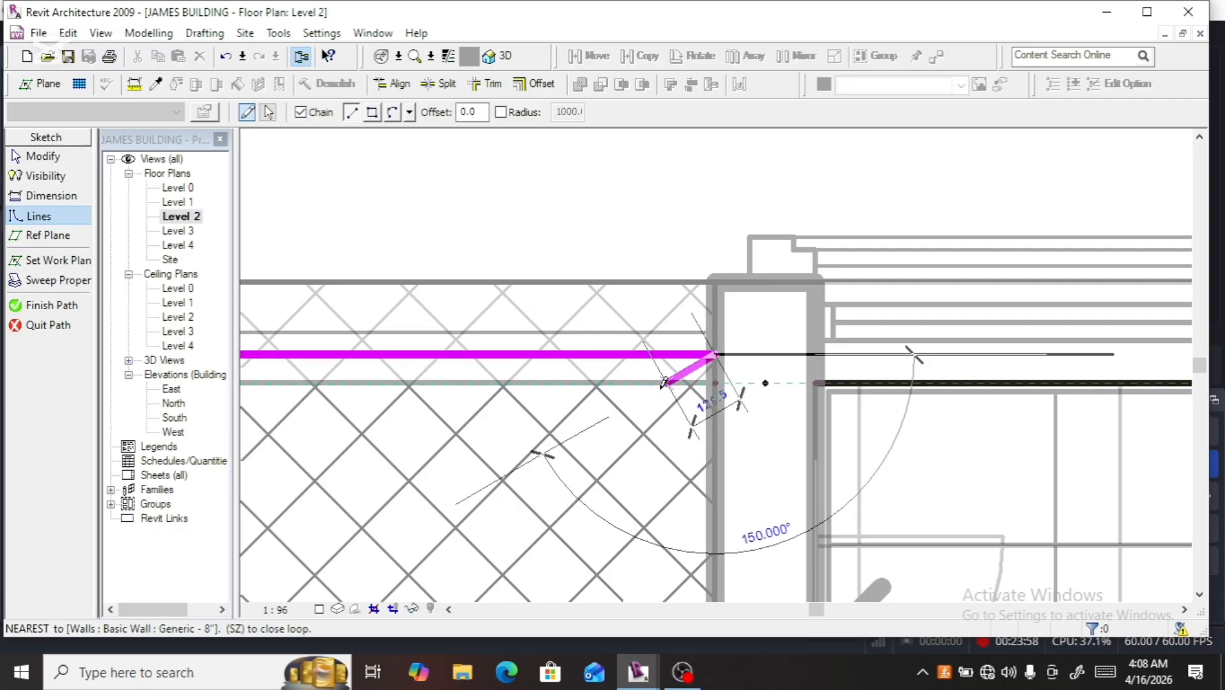
{"action": "scroll", "coordinate": [664, 381], "scroll_direction": "down", "scroll_amount": 2}
{"action": "scroll", "coordinate": [664, 381], "scroll_direction": "down", "scroll_amount": 1}
{"action": "left_click", "coordinate": [46, 306]}
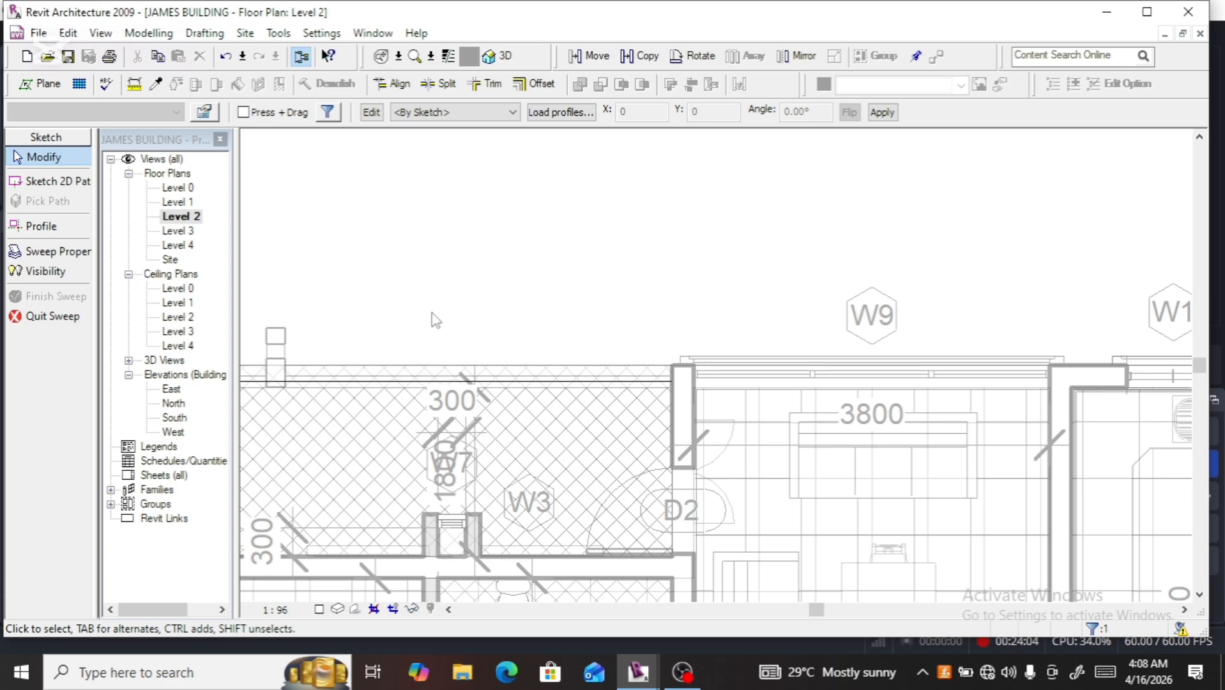
{"action": "scroll", "coordinate": [521, 265], "scroll_direction": "down", "scroll_amount": 3}
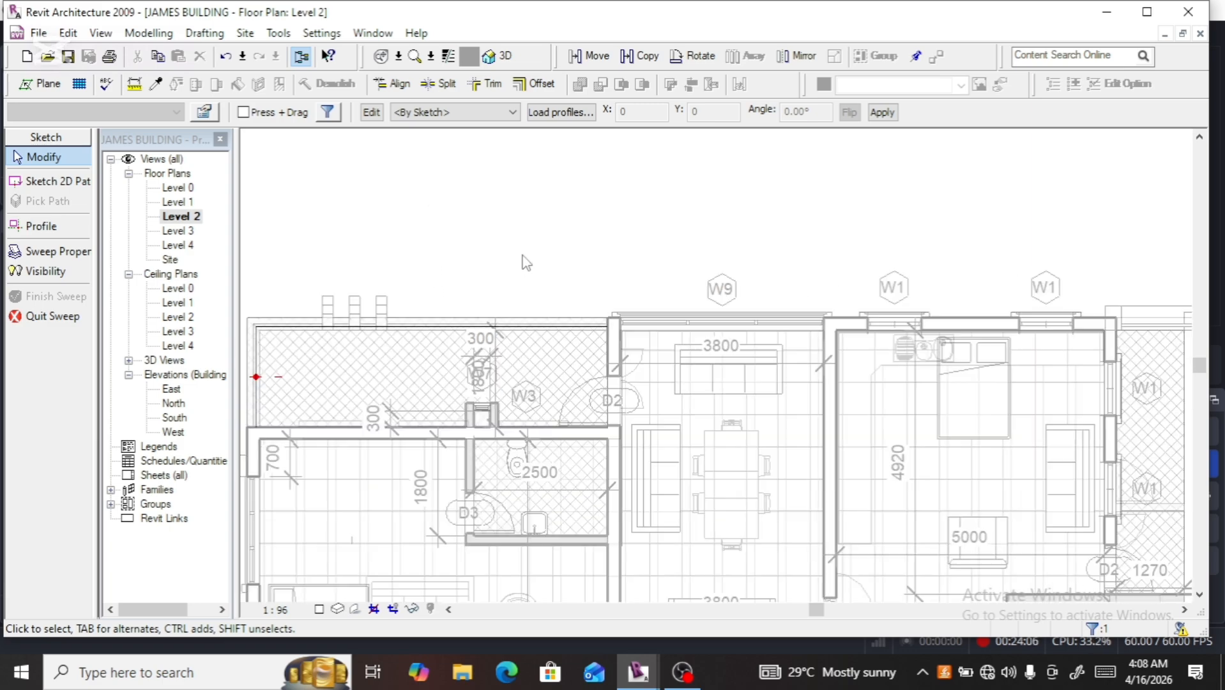
{"action": "scroll", "coordinate": [513, 283], "scroll_direction": "down", "scroll_amount": 2}
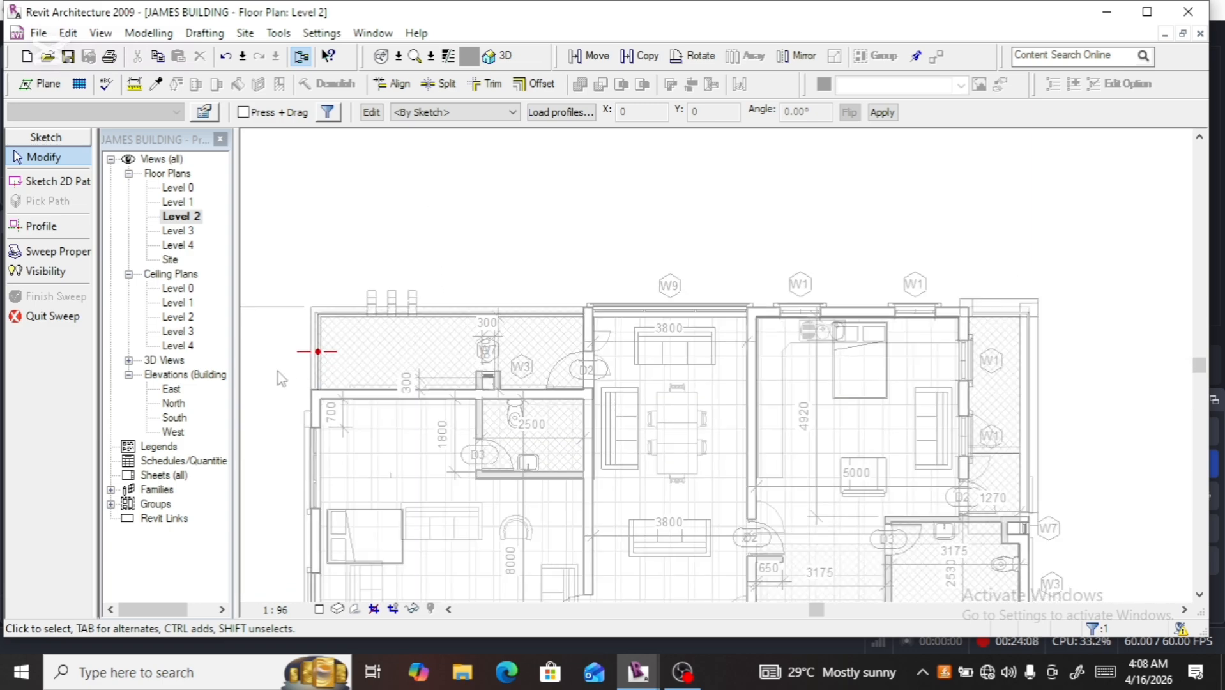
{"action": "scroll", "coordinate": [624, 348], "scroll_direction": "down", "scroll_amount": 3}
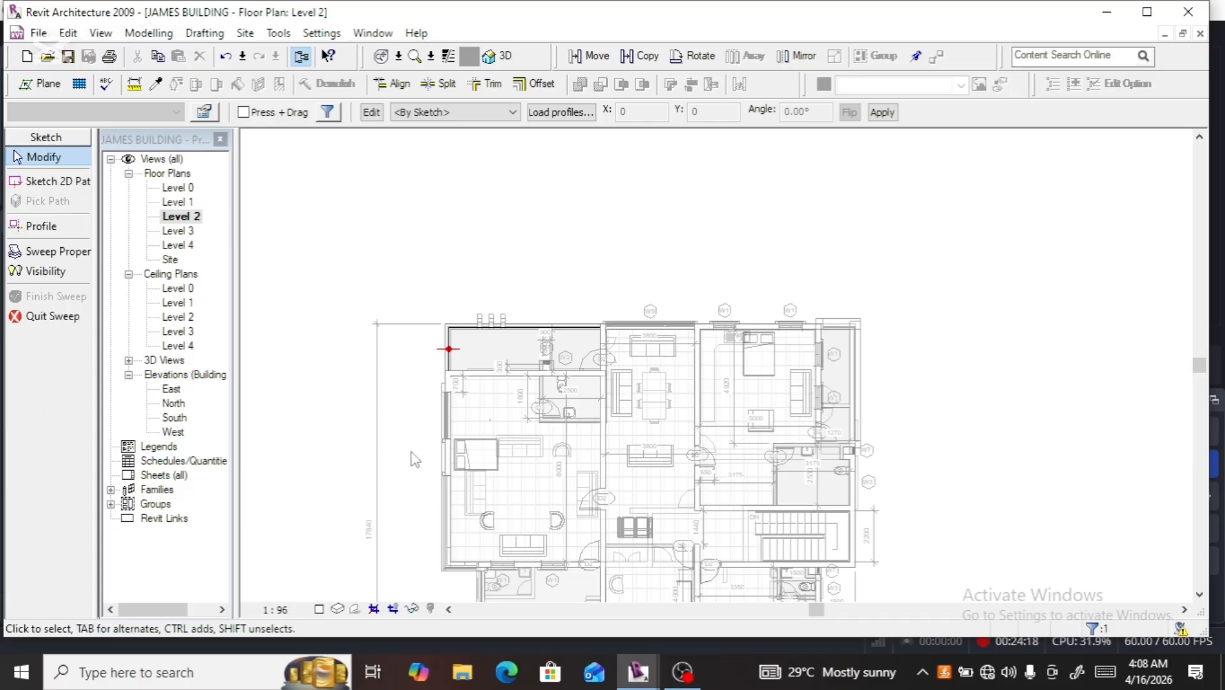
Open the sweep profile for editing in the North elevation and draw its first vertical edge, about 900 mm, from the path point up to the handrail
{"action": "left_click", "coordinate": [372, 113]}
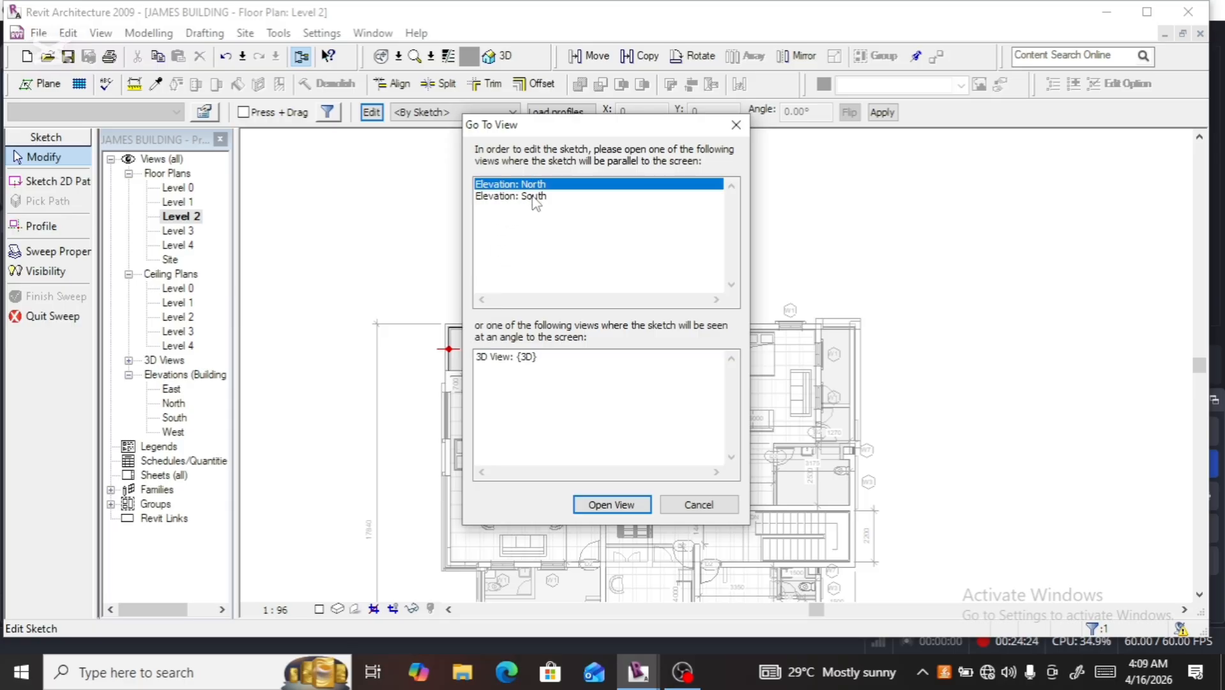
{"action": "left_click", "coordinate": [639, 505]}
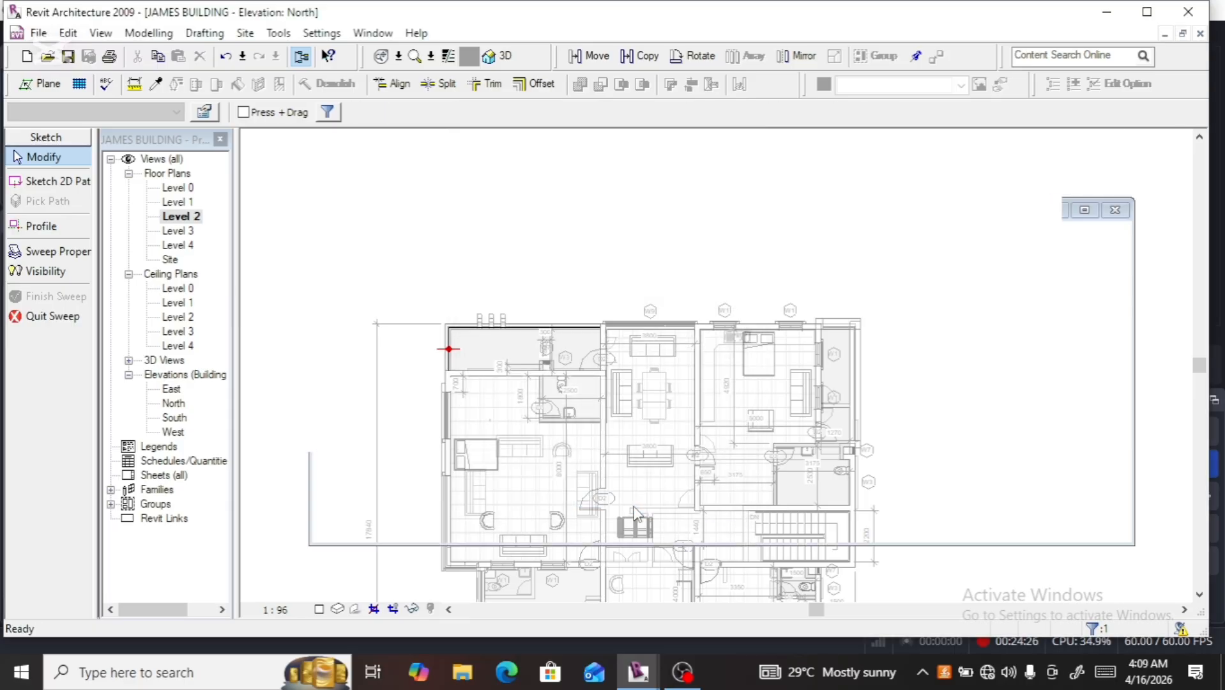
{"action": "scroll", "coordinate": [525, 482], "scroll_direction": "down", "scroll_amount": 4}
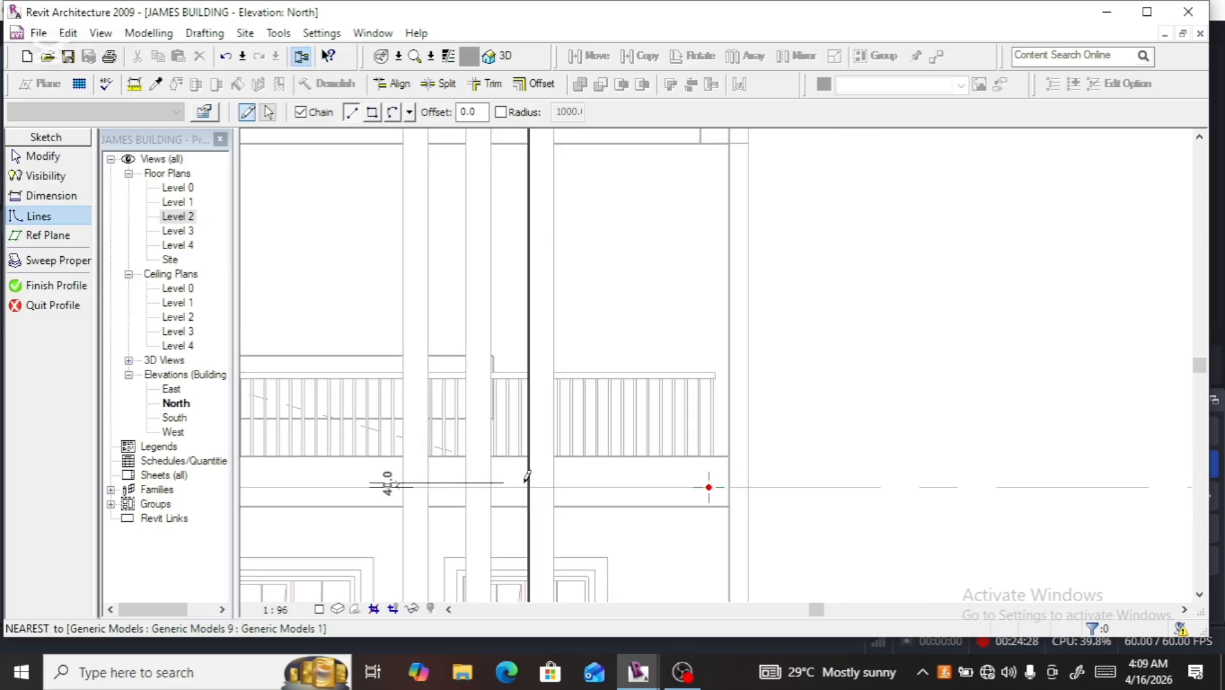
{"action": "scroll", "coordinate": [728, 492], "scroll_direction": "up", "scroll_amount": 2}
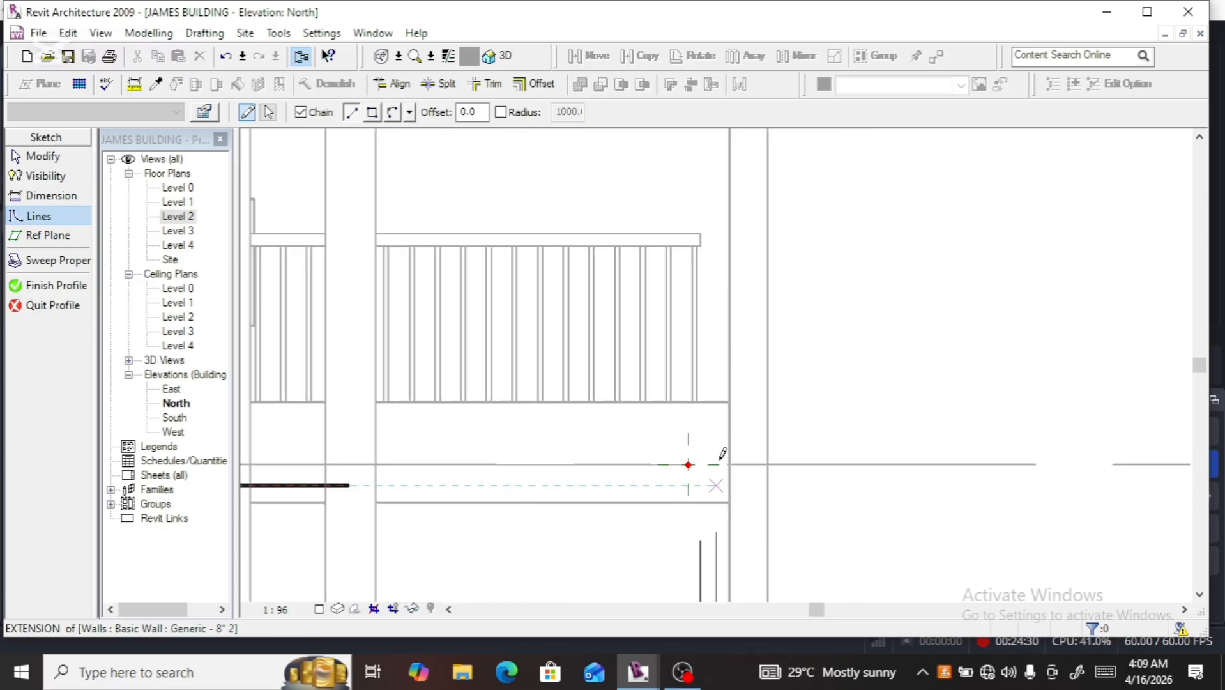
{"action": "scroll", "coordinate": [714, 453], "scroll_direction": "up", "scroll_amount": 2}
{"action": "scroll", "coordinate": [711, 452], "scroll_direction": "up", "scroll_amount": 1}
{"action": "left_click", "coordinate": [670, 469]}
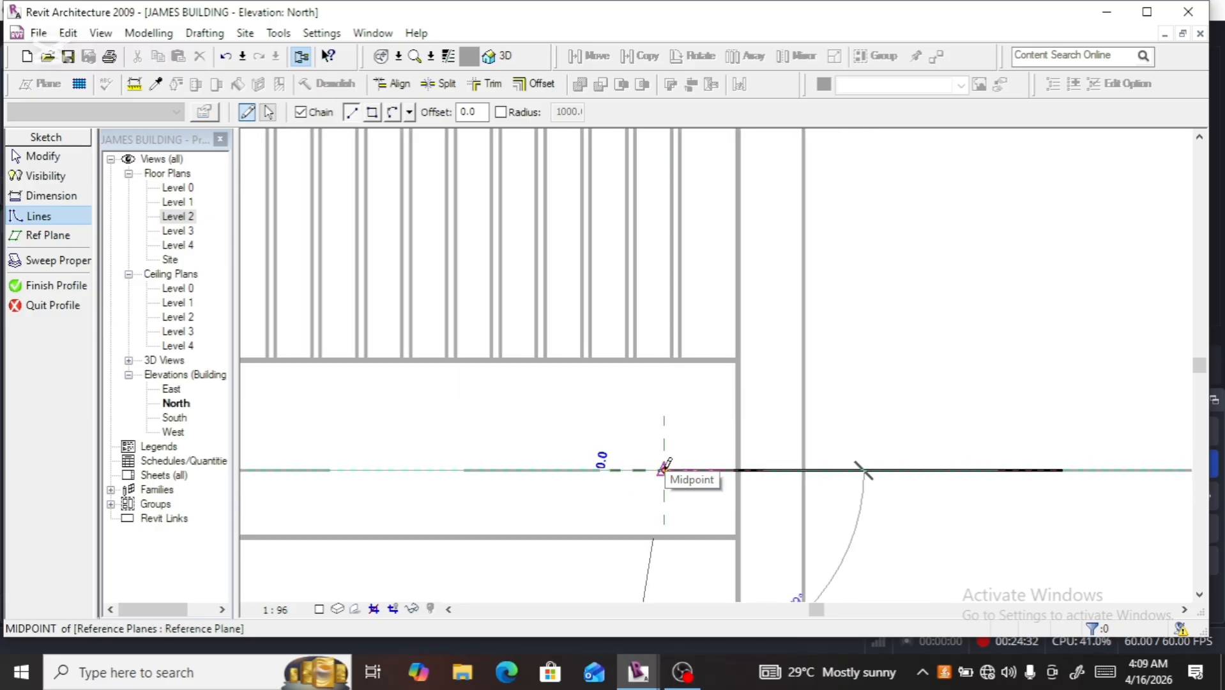
{"action": "scroll", "coordinate": [658, 514], "scroll_direction": "down", "scroll_amount": 4}
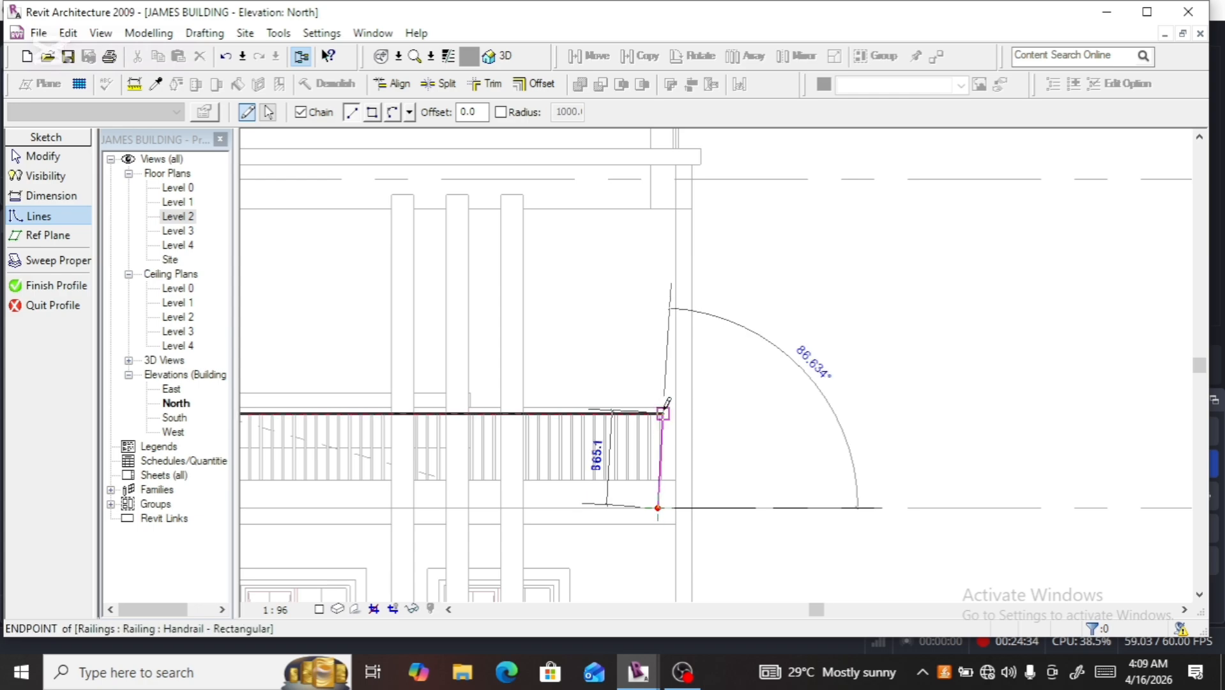
{"action": "scroll", "coordinate": [658, 414], "scroll_direction": "up", "scroll_amount": 5}
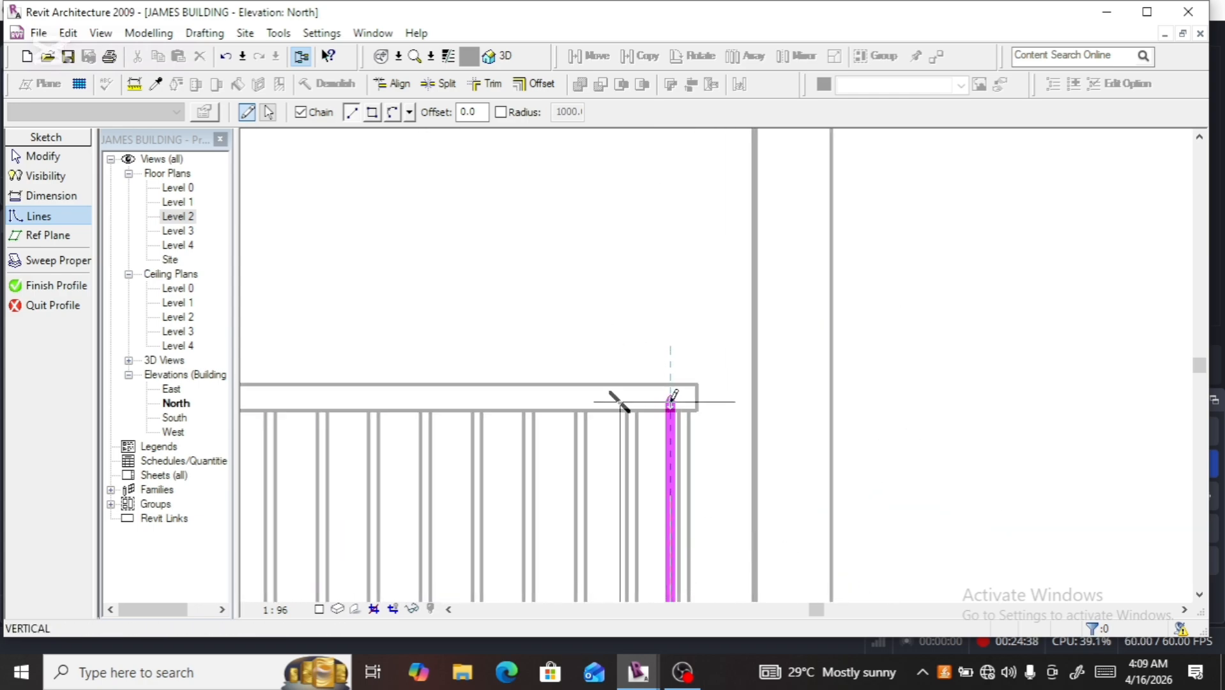
{"action": "left_click", "coordinate": [671, 400]}
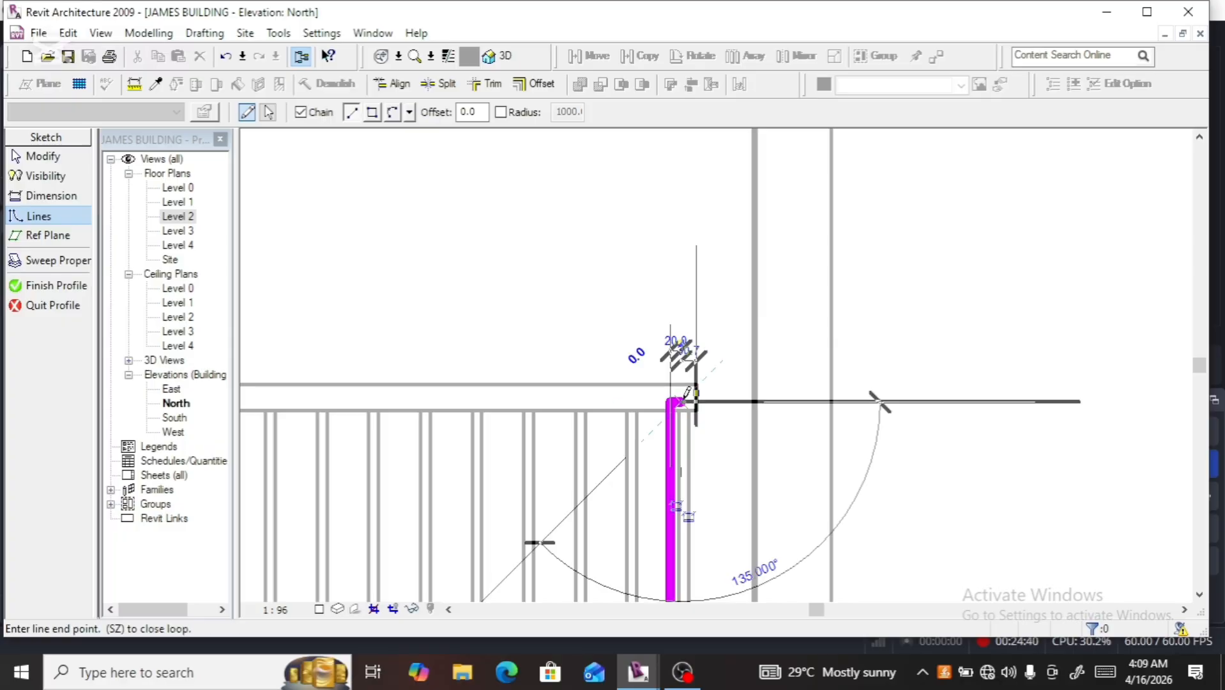
Complete the profile as a closed rectangle 20 mm wide and 900 mm high, and finish the profile sketch
{"action": "scroll", "coordinate": [682, 386], "scroll_direction": "down", "scroll_amount": 3}
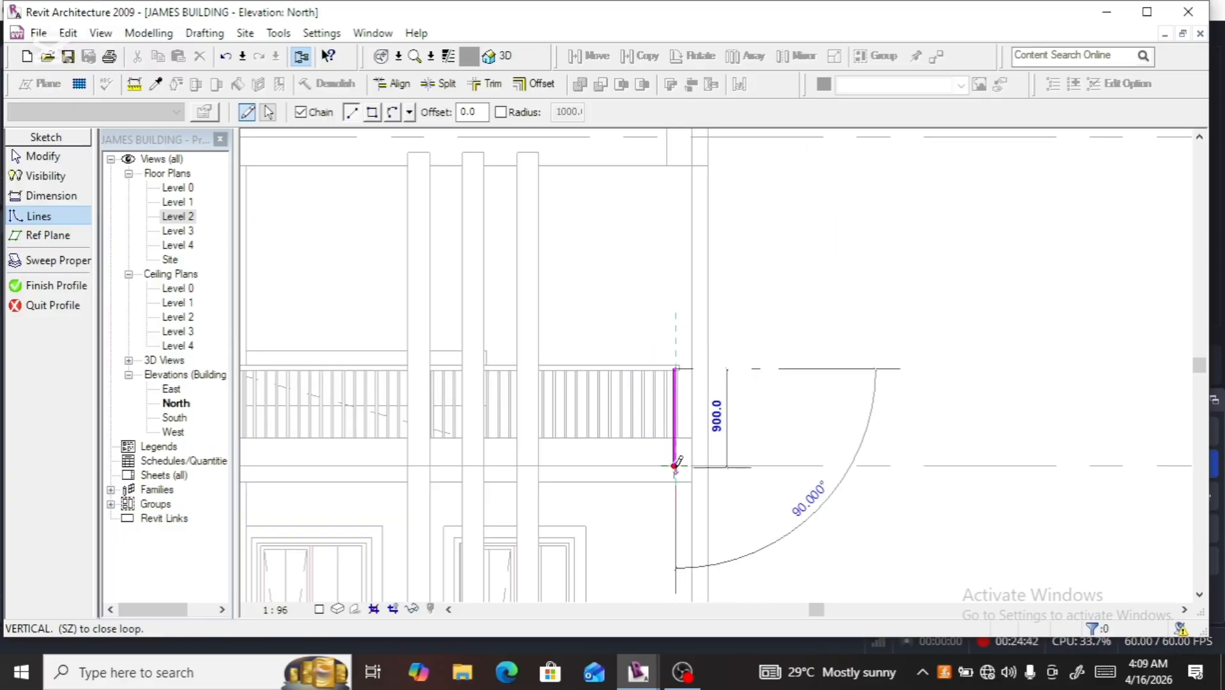
{"action": "scroll", "coordinate": [677, 462], "scroll_direction": "up", "scroll_amount": 5}
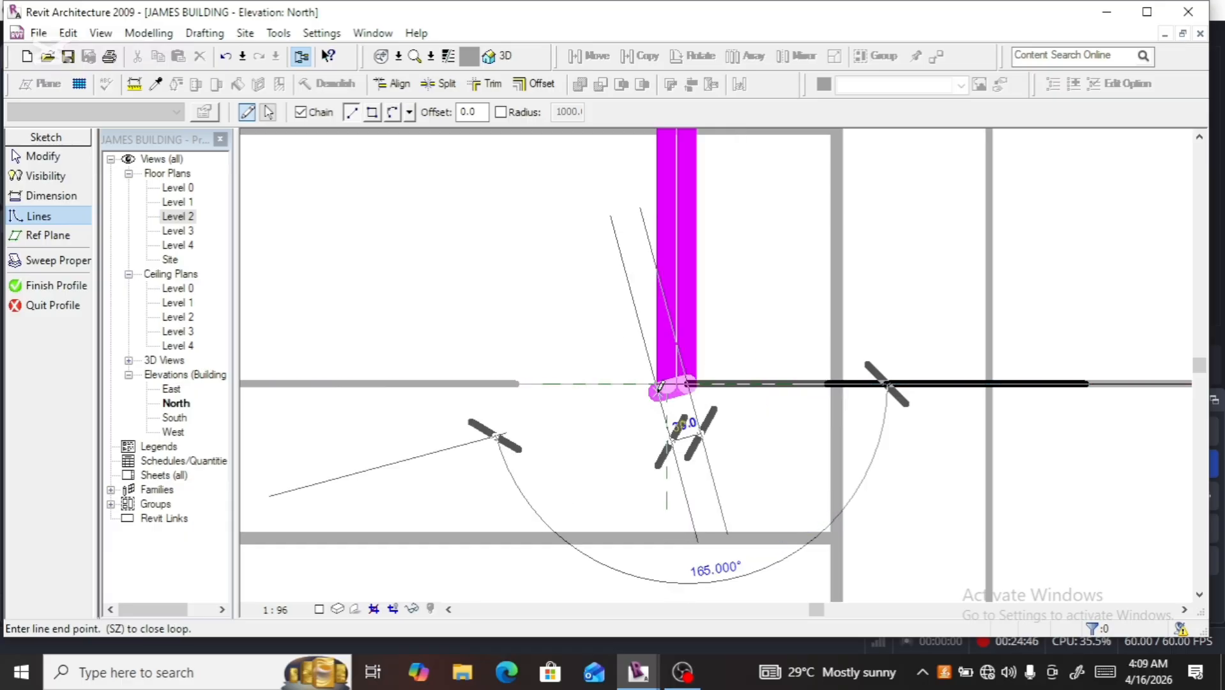
{"action": "left_click", "coordinate": [673, 384]}
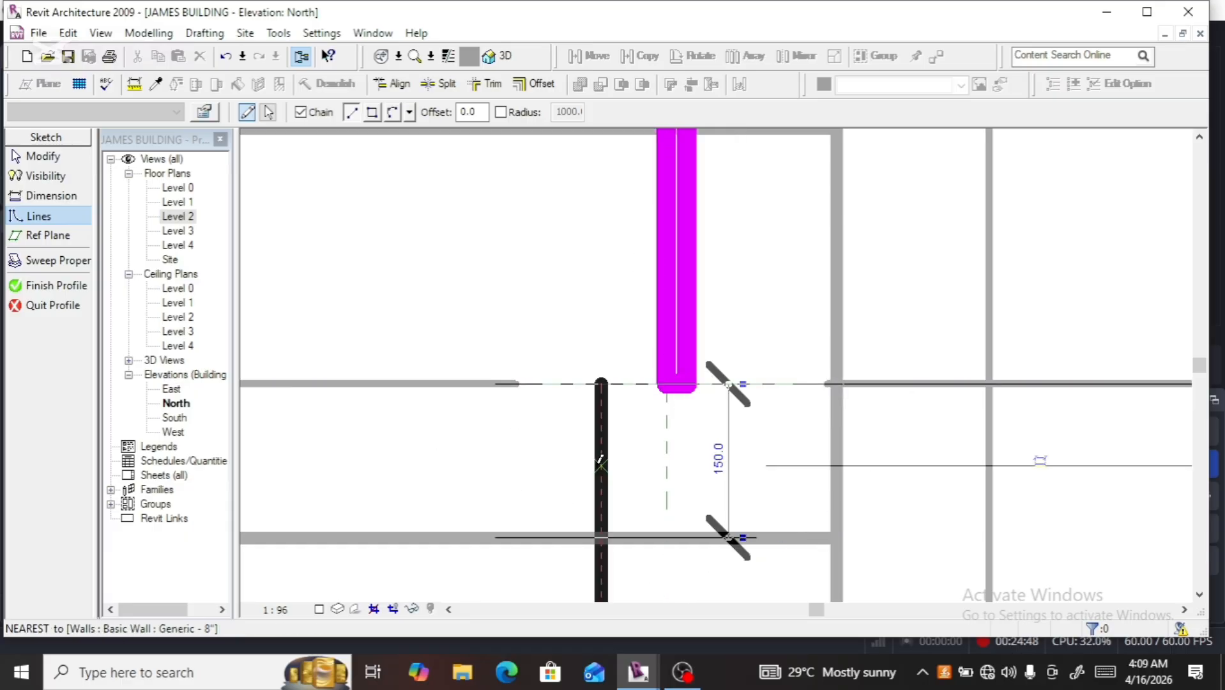
{"action": "scroll", "coordinate": [600, 465], "scroll_direction": "down", "scroll_amount": 3}
{"action": "left_click", "coordinate": [53, 286]}
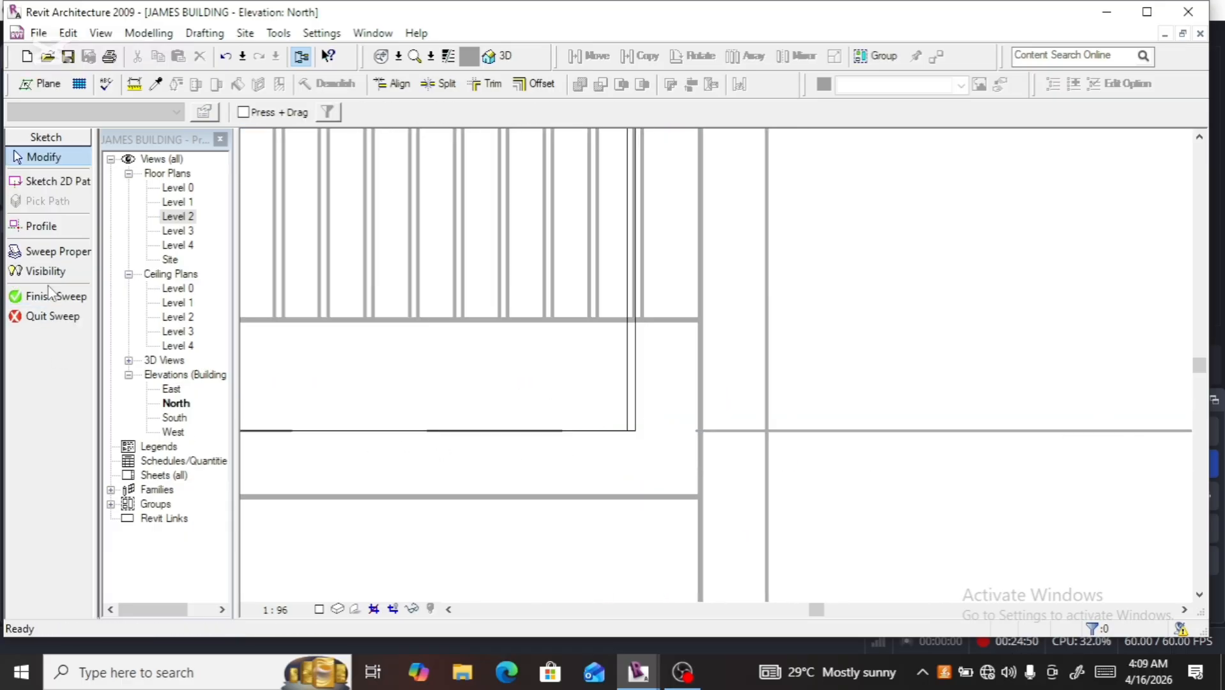
Finish the sweep and complete the in-place family
{"action": "left_click", "coordinate": [58, 300]}
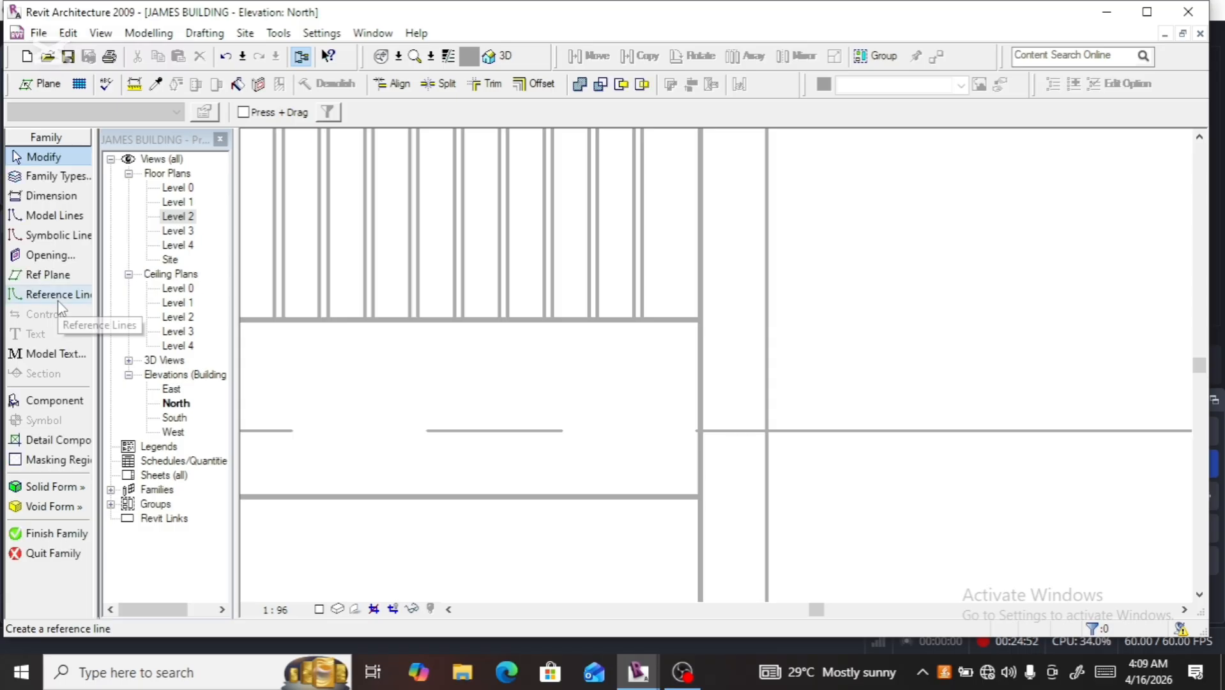
{"action": "left_click", "coordinate": [40, 535]}
{"action": "scroll", "coordinate": [651, 402], "scroll_direction": "down", "scroll_amount": 2}
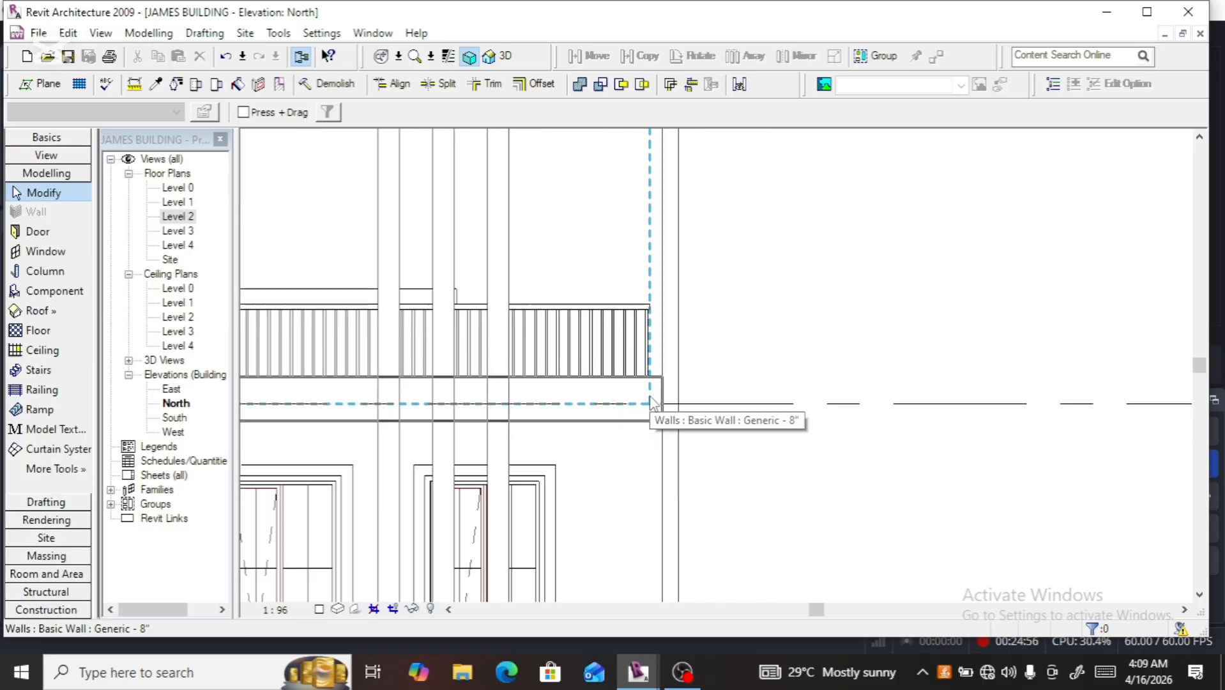
In the 3D view, change the rear corner balcony's railing type to Handrail - Rectangular 4
{"action": "left_click", "coordinate": [508, 58]}
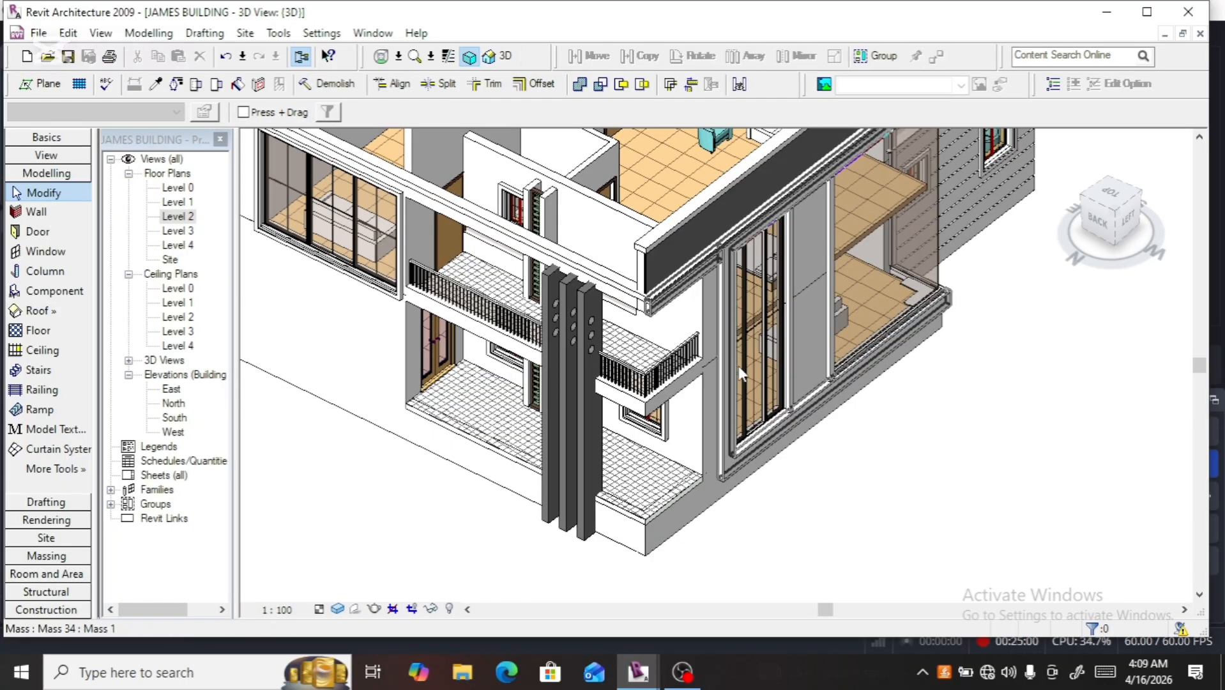
{"action": "scroll", "coordinate": [607, 376], "scroll_direction": "up", "scroll_amount": 5}
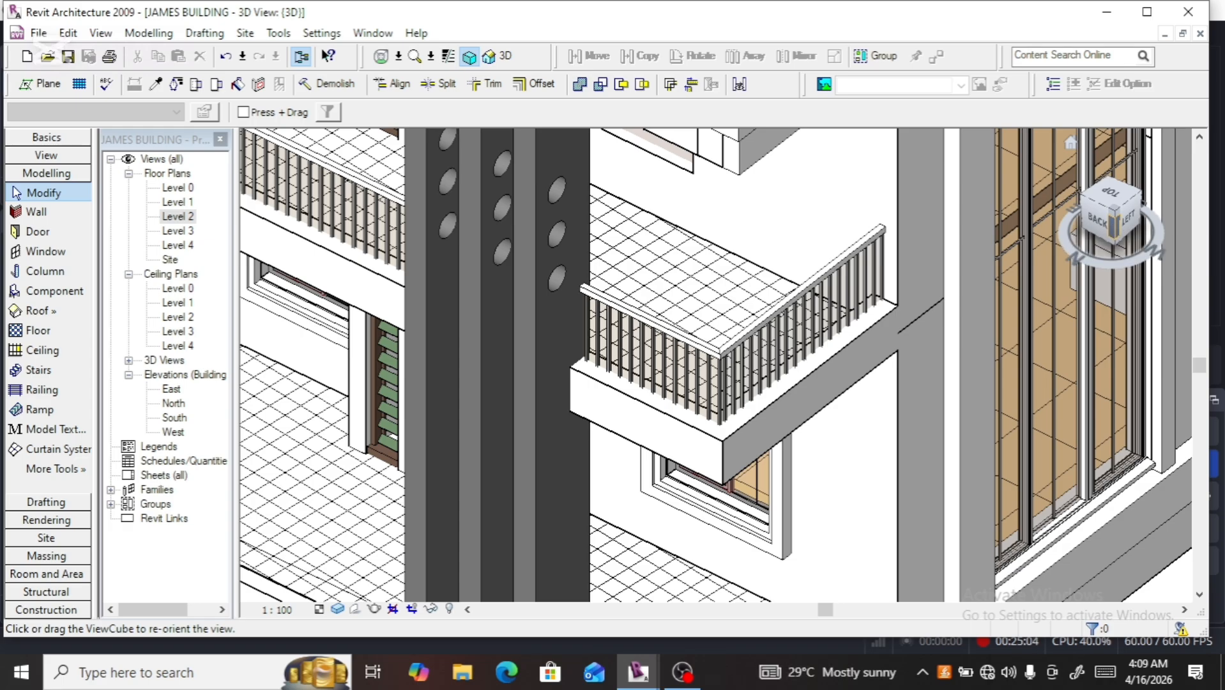
{"action": "left_click_drag", "start_coordinate": [1116, 226], "coordinate": [1117, 217]}
{"action": "scroll", "coordinate": [696, 464], "scroll_direction": "down", "scroll_amount": 2}
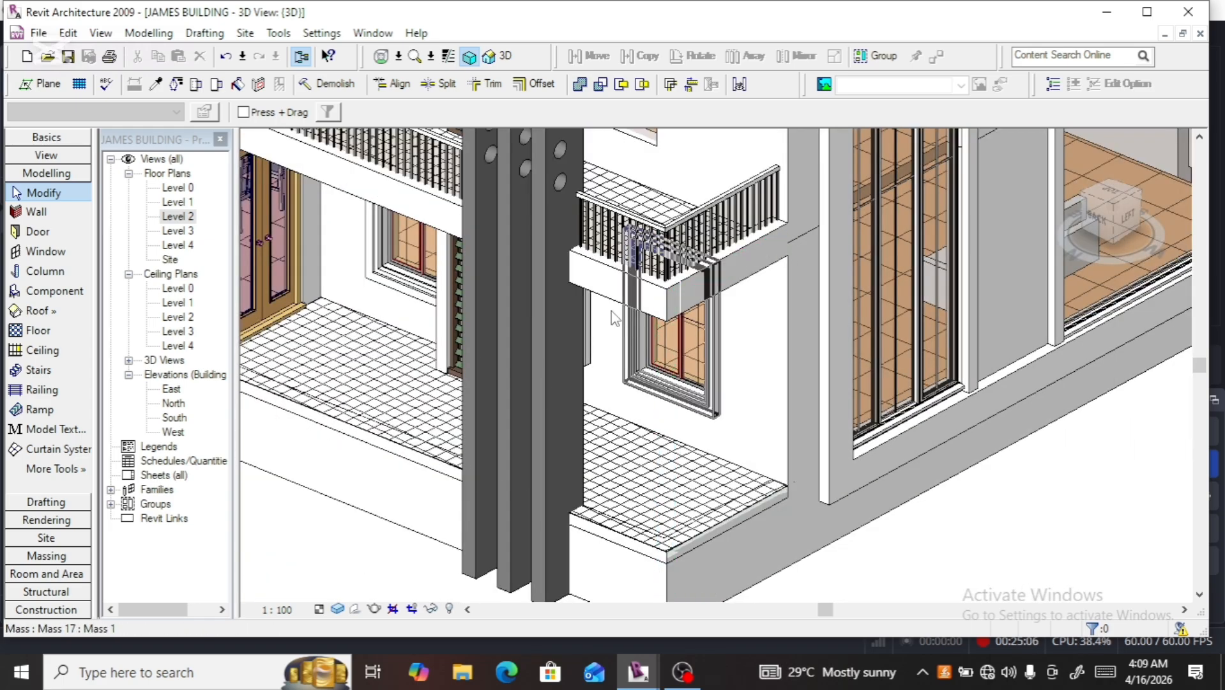
{"action": "scroll", "coordinate": [629, 294], "scroll_direction": "up", "scroll_amount": 3}
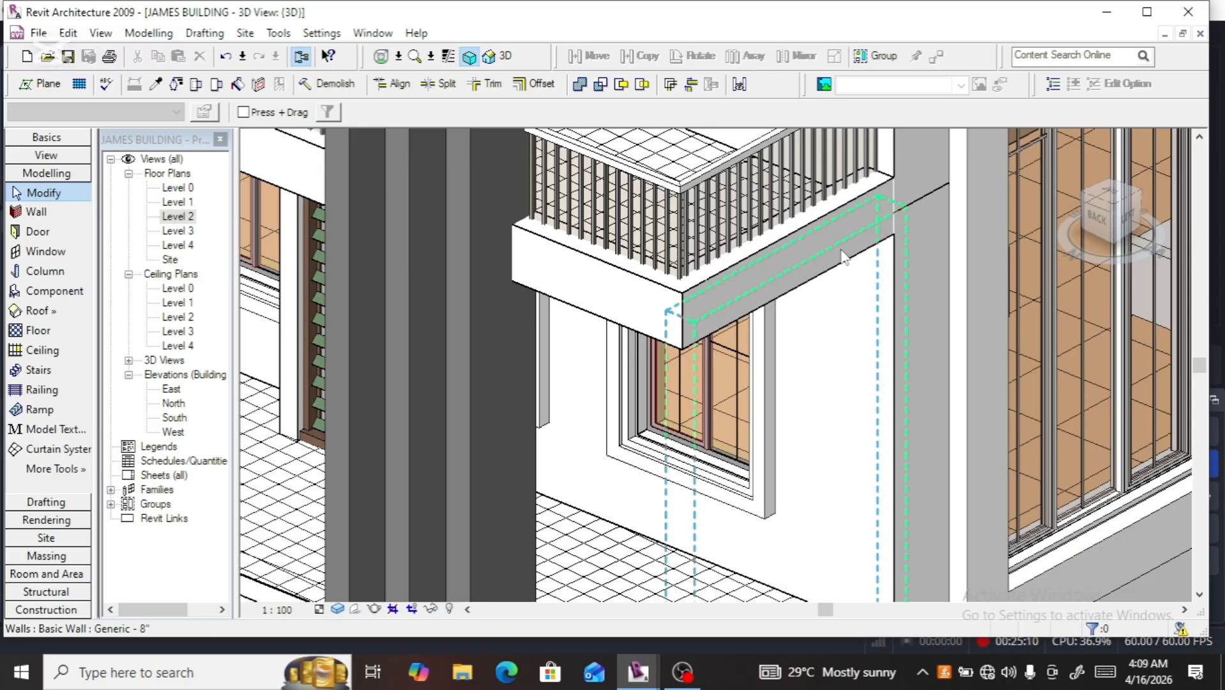
{"action": "left_click", "coordinate": [1097, 218]}
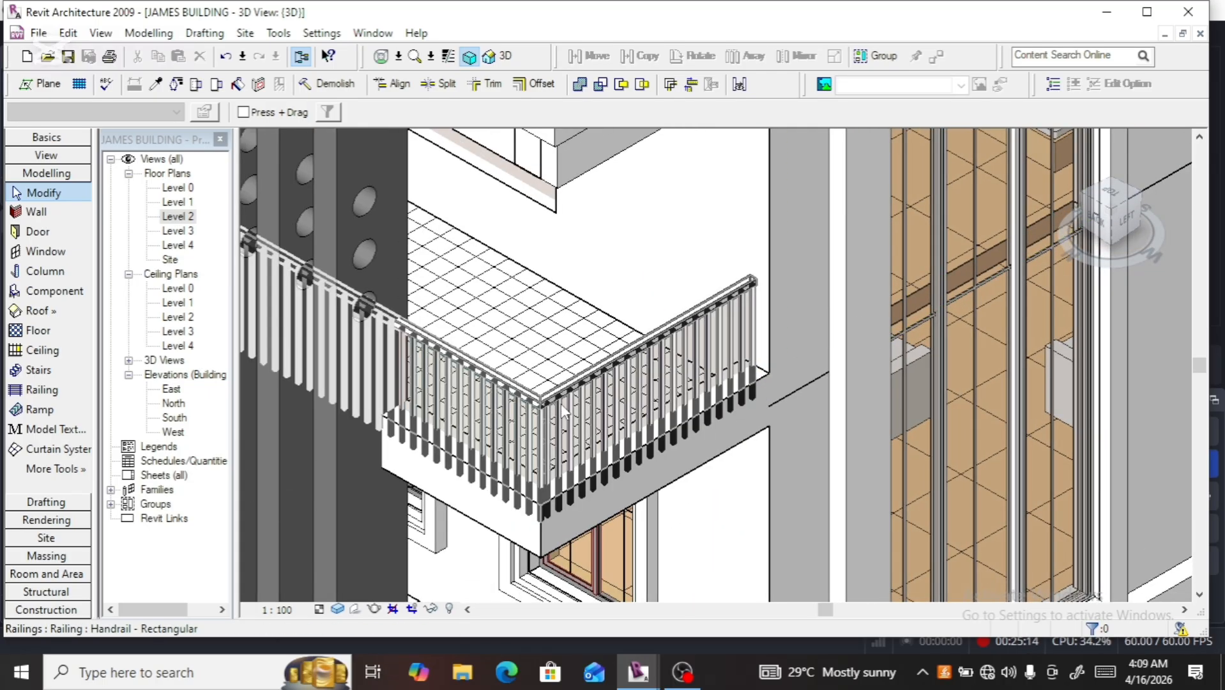
{"action": "left_click", "coordinate": [560, 407]}
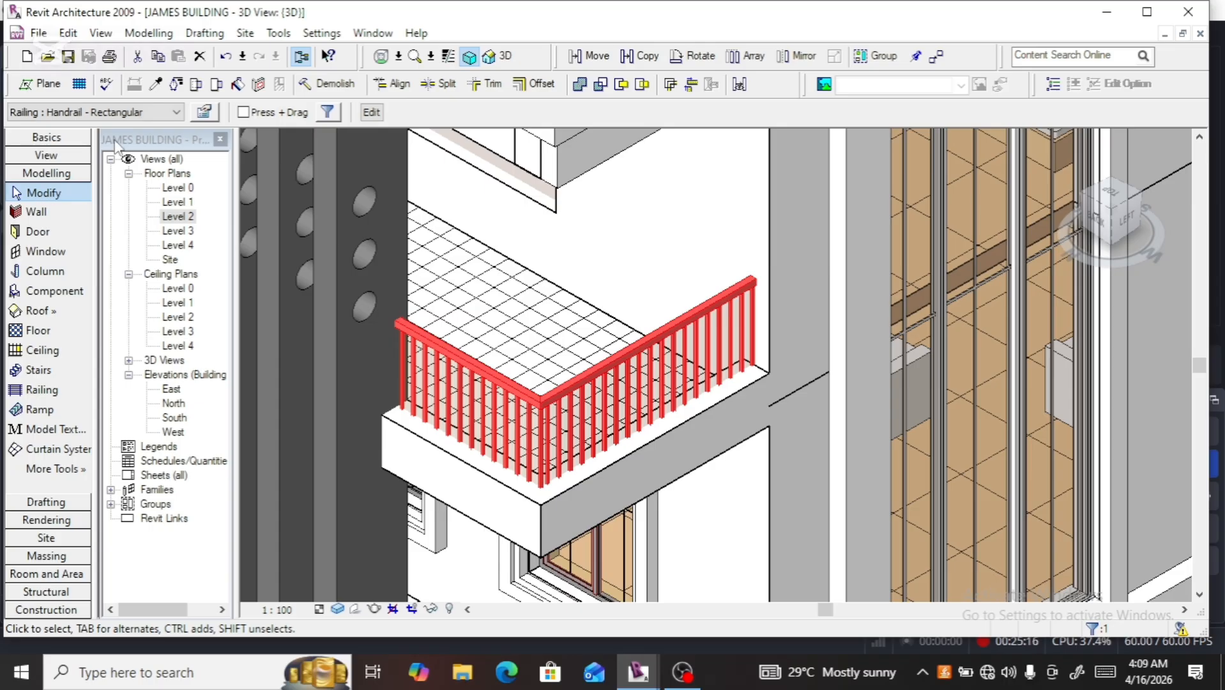
{"action": "left_click", "coordinate": [178, 112]}
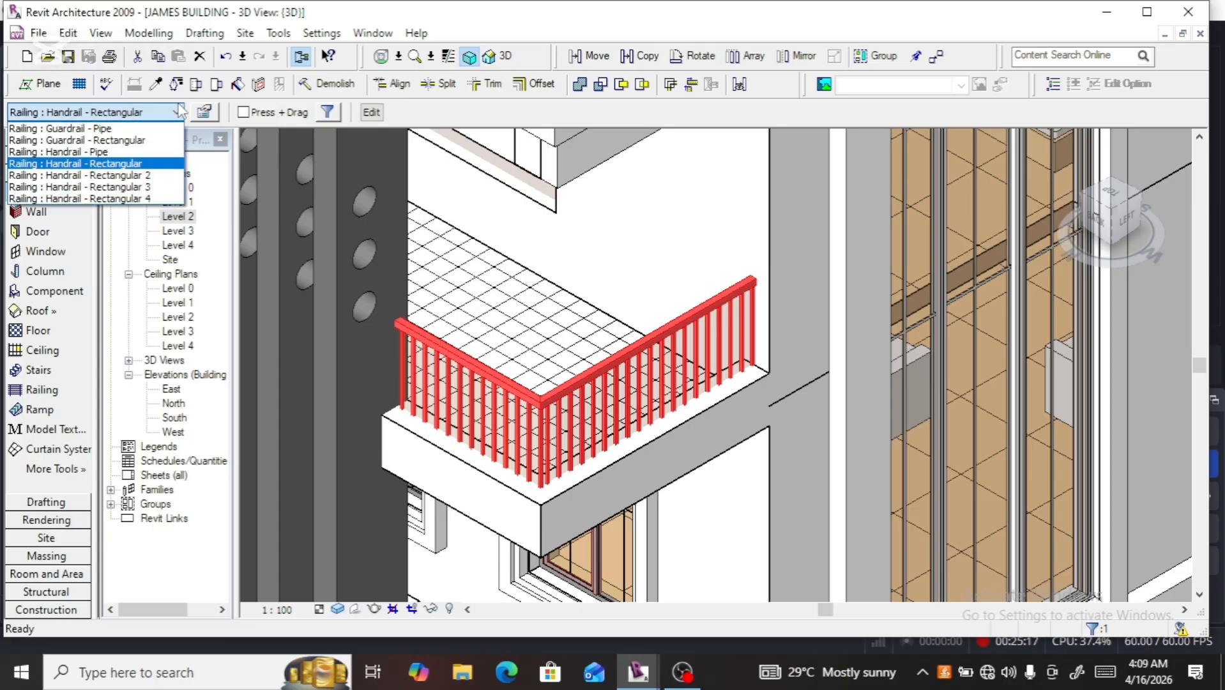
{"action": "left_click", "coordinate": [169, 198]}
{"action": "scroll", "coordinate": [483, 267], "scroll_direction": "down", "scroll_amount": 2}
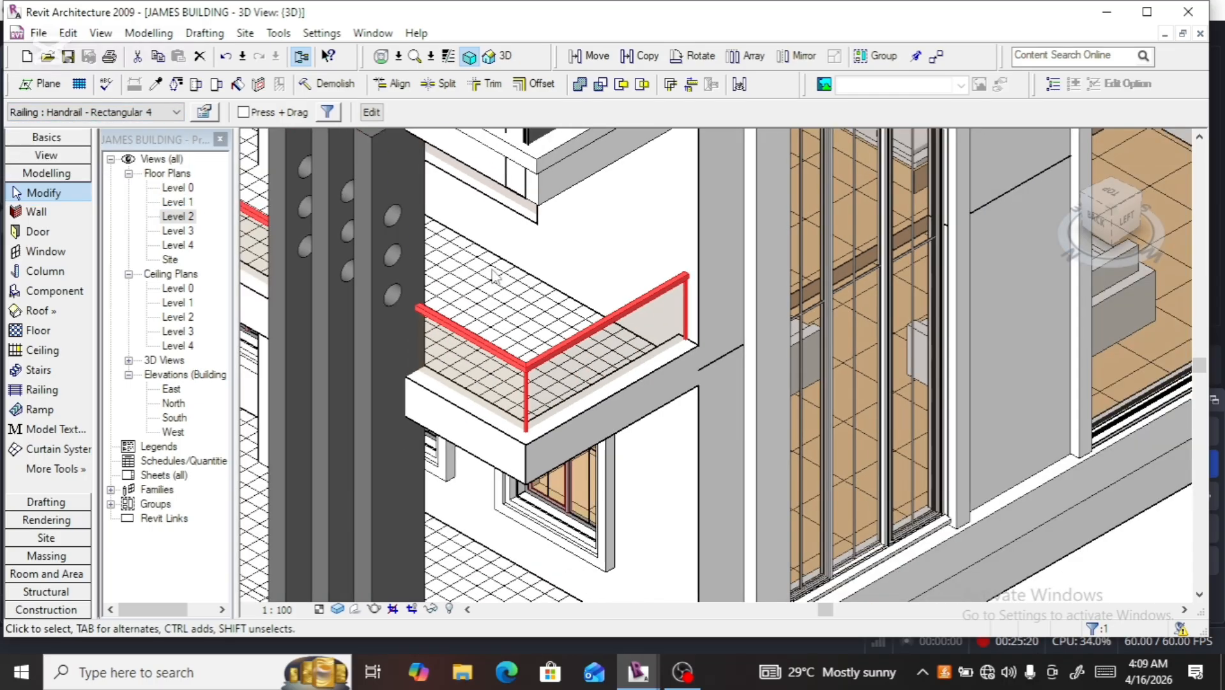
Examine the rear corner balcony's railing and panels from the back and left sides of the building
{"action": "scroll", "coordinate": [596, 296], "scroll_direction": "down", "scroll_amount": 3}
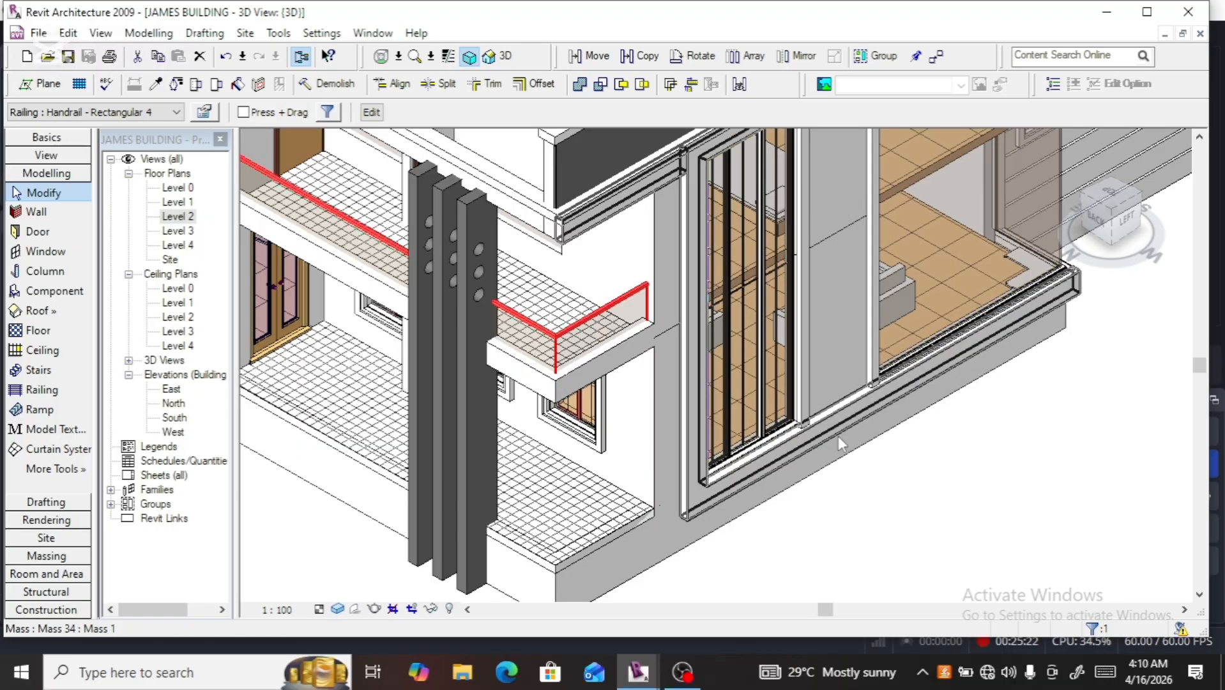
{"action": "scroll", "coordinate": [866, 429], "scroll_direction": "down", "scroll_amount": 1}
{"action": "scroll", "coordinate": [928, 440], "scroll_direction": "down", "scroll_amount": 1}
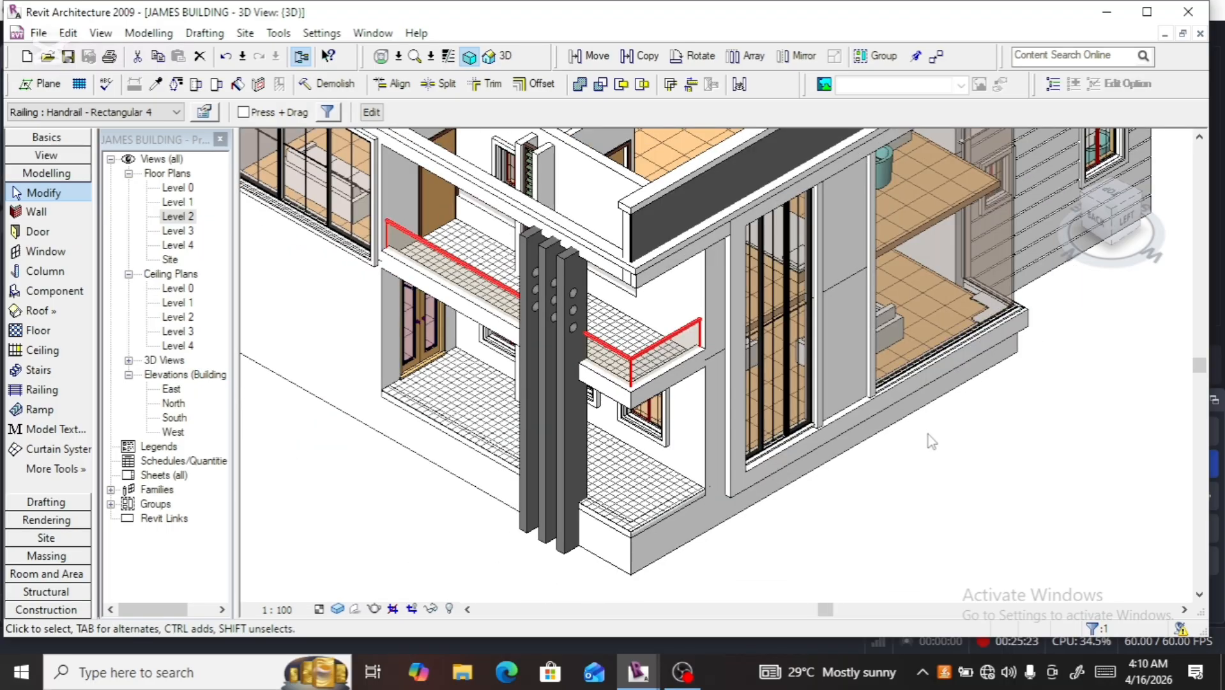
{"action": "left_click", "coordinate": [1115, 225]}
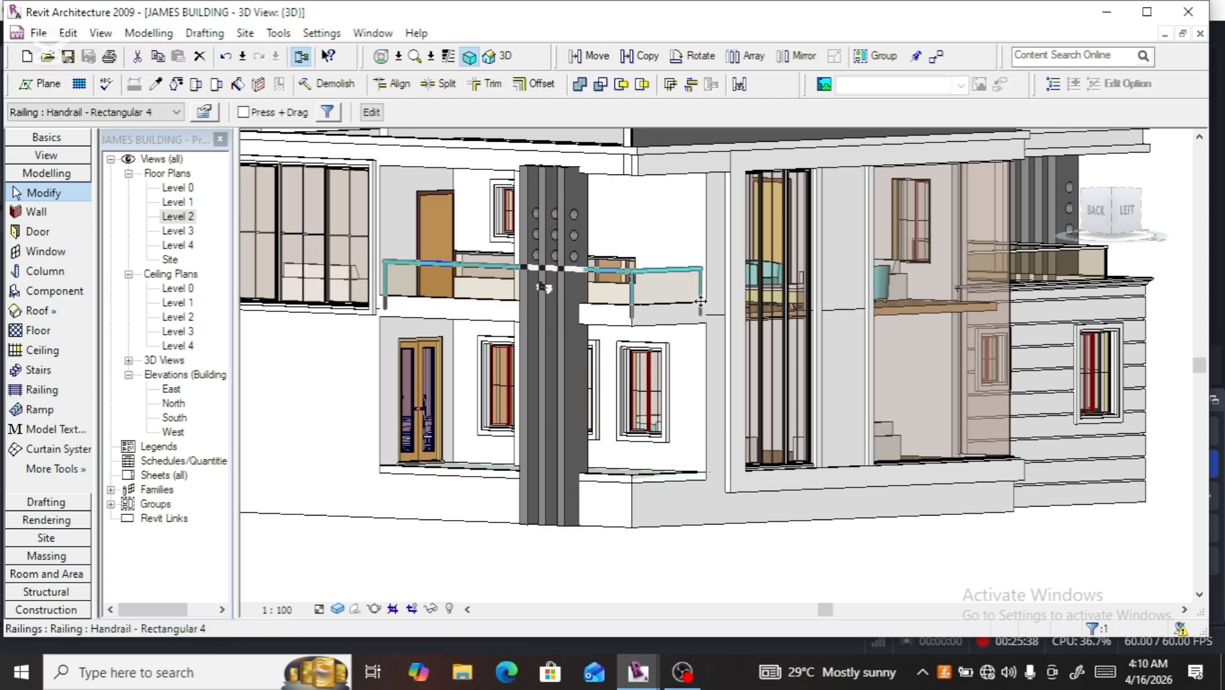
{"action": "scroll", "coordinate": [426, 403], "scroll_direction": "down", "scroll_amount": 4}
{"action": "scroll", "coordinate": [743, 447], "scroll_direction": "up", "scroll_amount": 1}
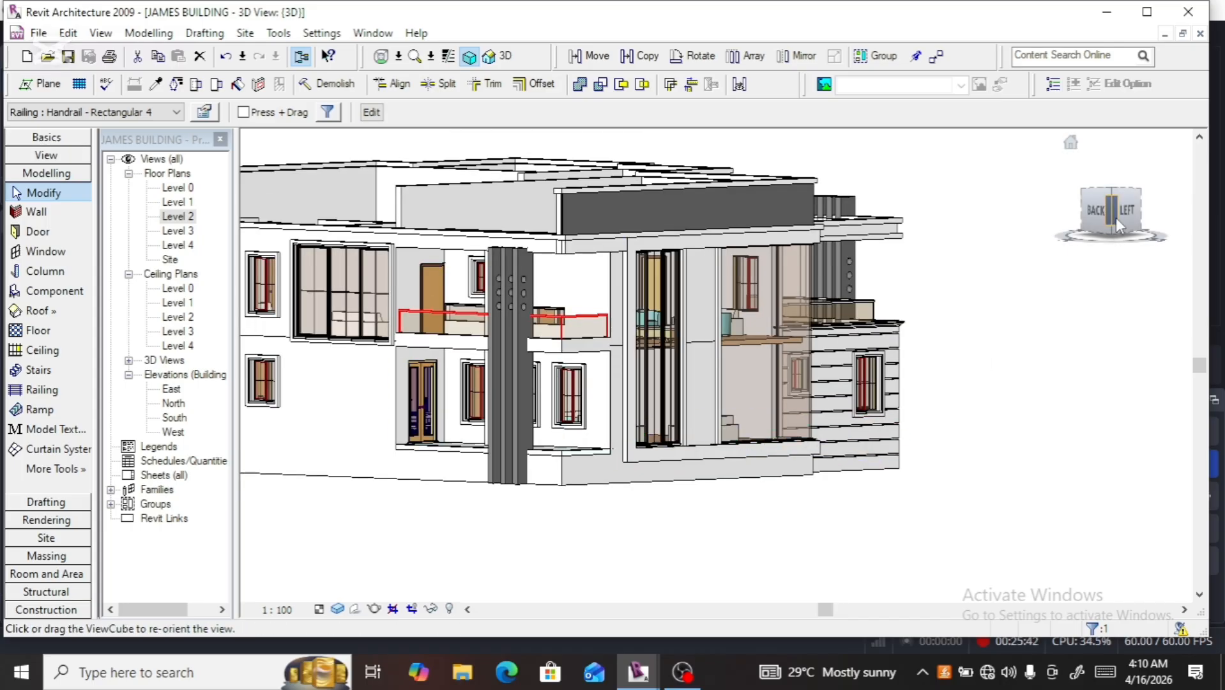
{"action": "left_click_drag", "start_coordinate": [1116, 217], "coordinate": [1086, 240]}
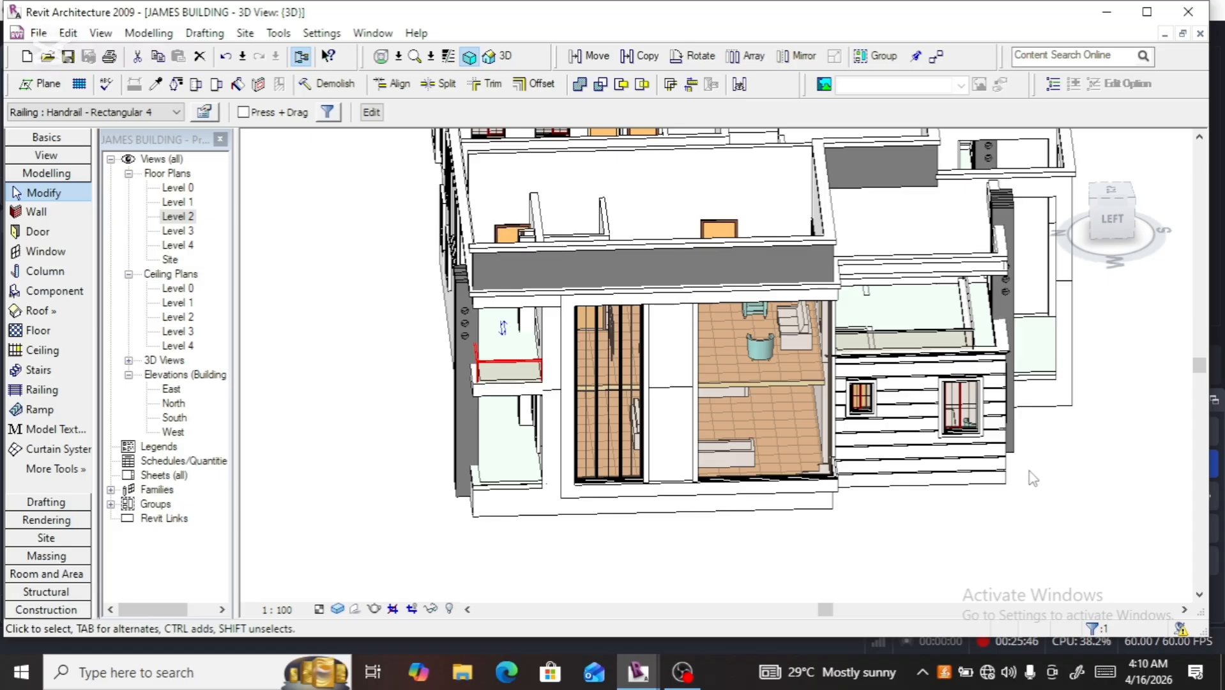
{"action": "left_click", "coordinate": [1056, 484]}
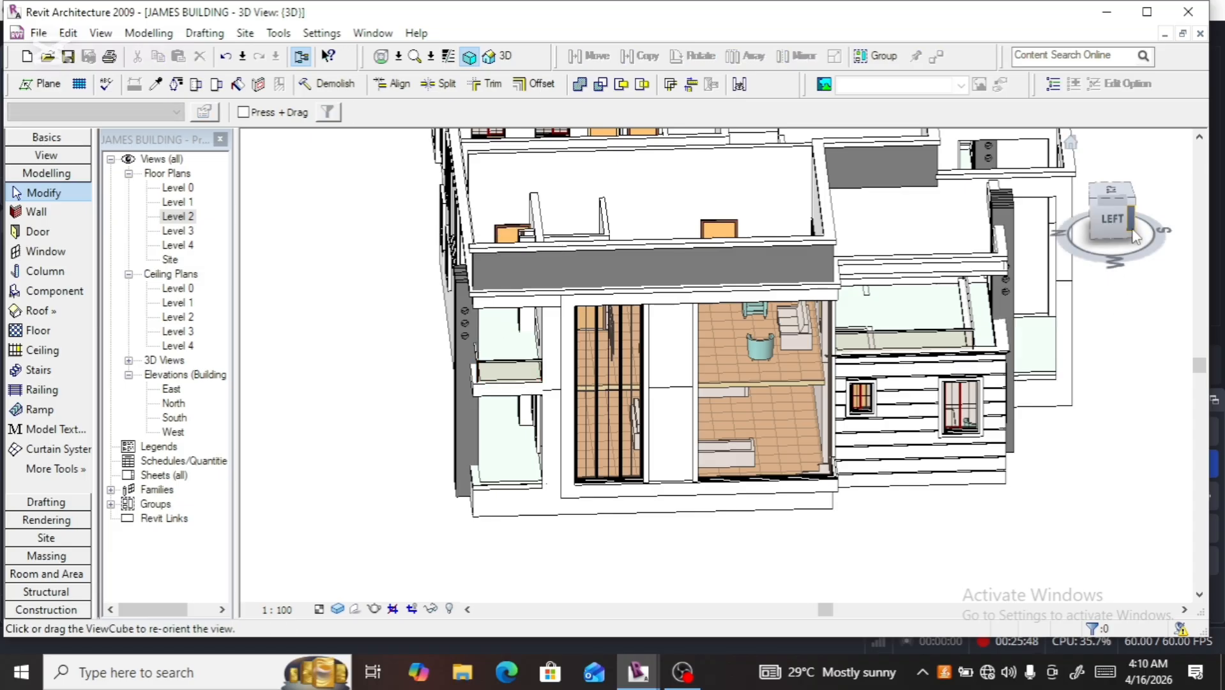
Examine the building's left and front sides in 3D, including the other Level 2 balcony and the underside of the roof above it
{"action": "left_click_drag", "start_coordinate": [1131, 219], "coordinate": [1104, 210]}
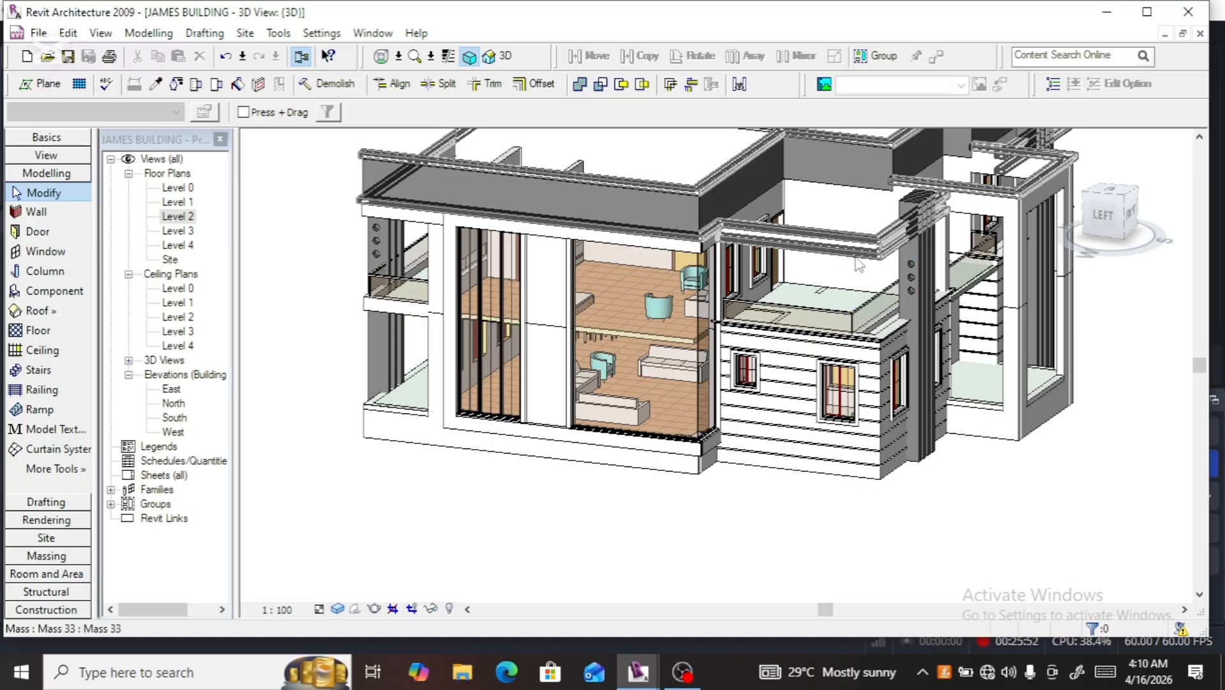
{"action": "scroll", "coordinate": [865, 257], "scroll_direction": "up", "scroll_amount": 4}
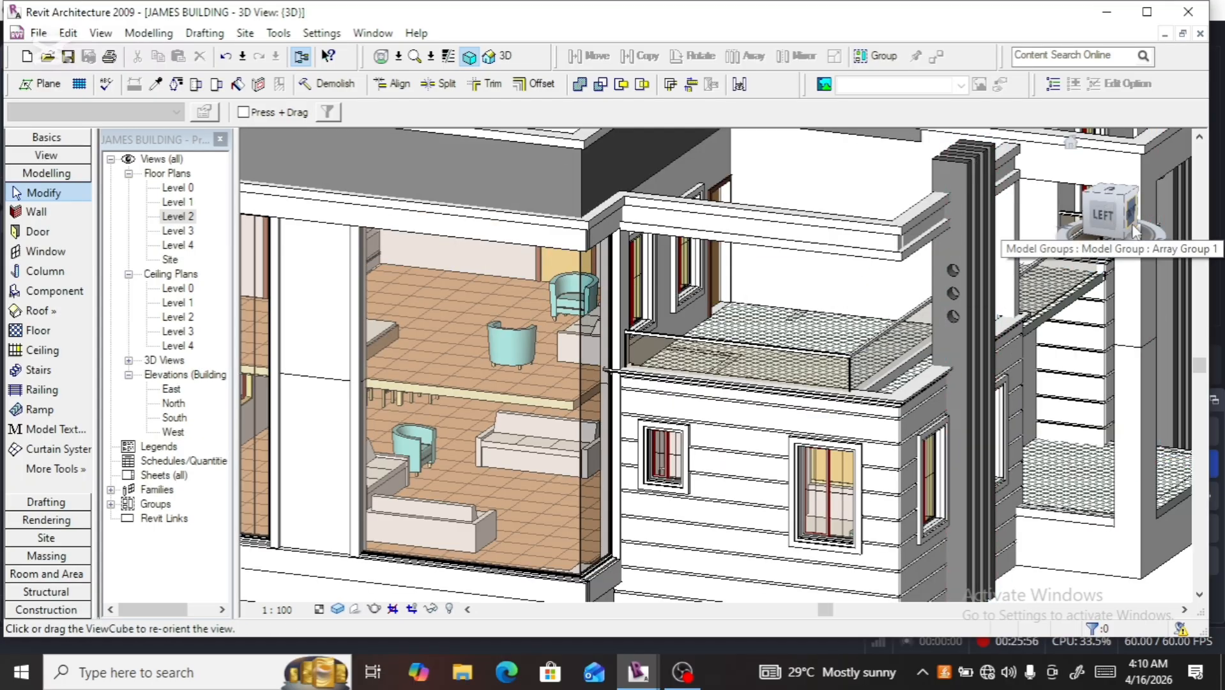
{"action": "left_click_drag", "start_coordinate": [1117, 212], "coordinate": [1112, 195]}
{"action": "scroll", "coordinate": [1032, 355], "scroll_direction": "down", "scroll_amount": 1}
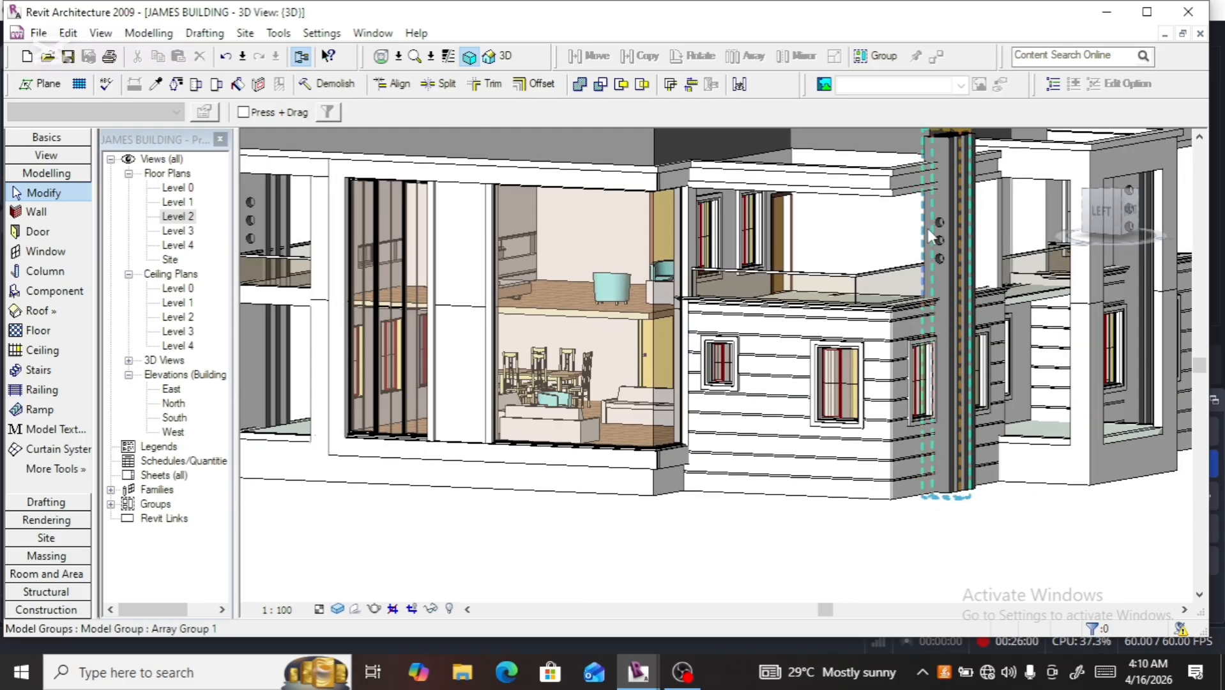
{"action": "scroll", "coordinate": [690, 185], "scroll_direction": "up", "scroll_amount": 2}
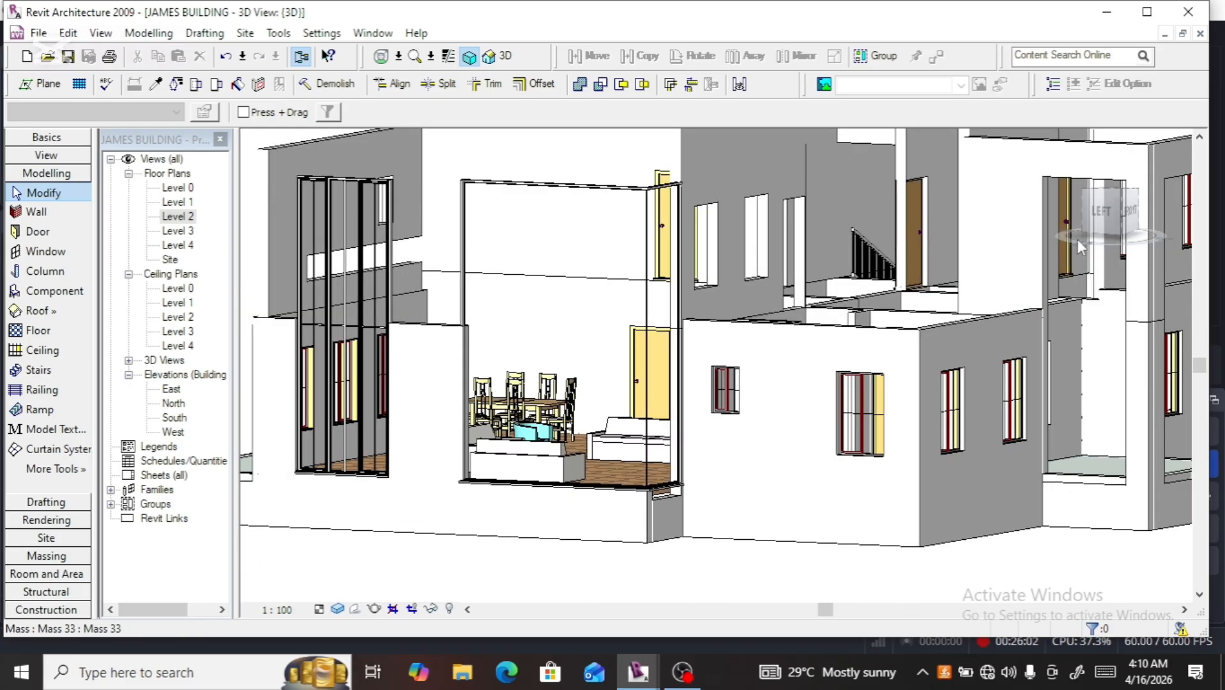
{"action": "scroll", "coordinate": [1049, 298], "scroll_direction": "down", "scroll_amount": 2}
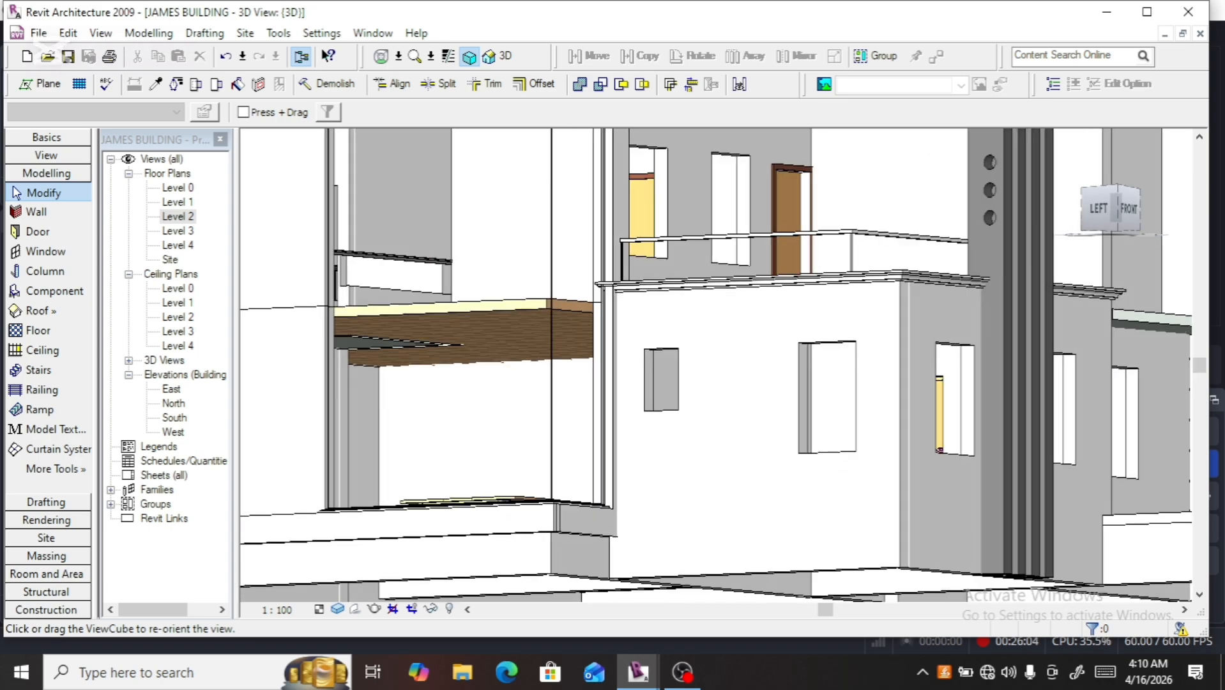
{"action": "scroll", "coordinate": [1016, 348], "scroll_direction": "down", "scroll_amount": 2}
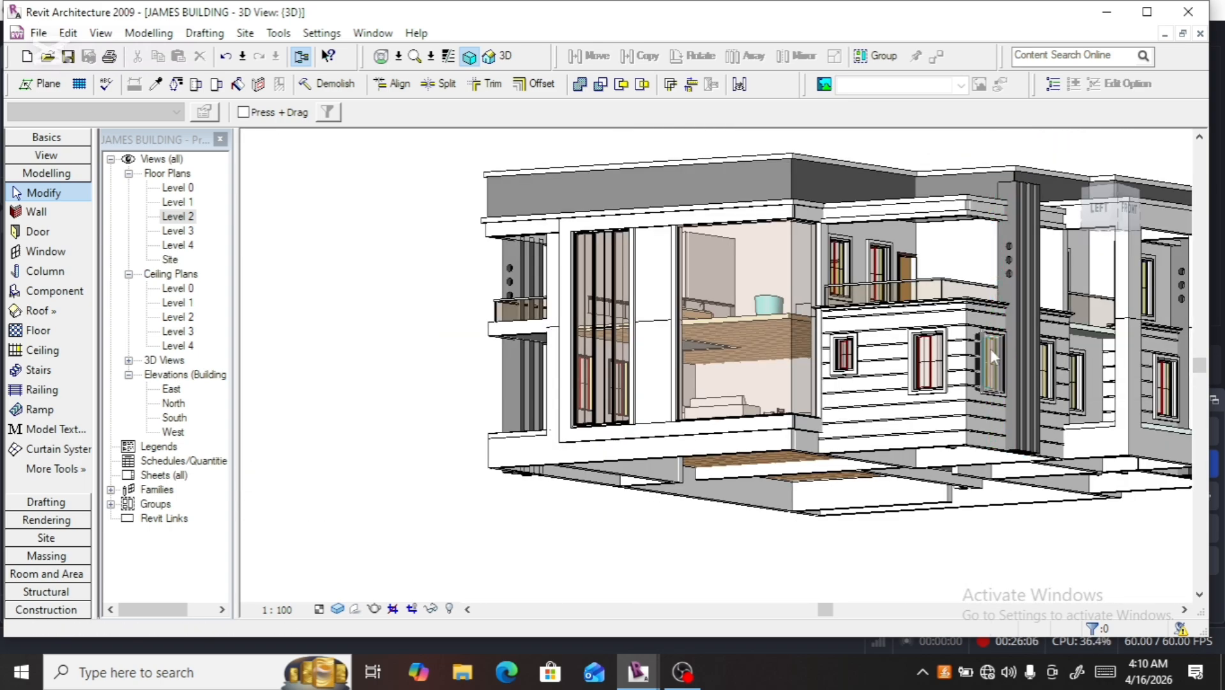
{"action": "scroll", "coordinate": [990, 348], "scroll_direction": "up", "scroll_amount": 5}
{"action": "scroll", "coordinate": [991, 231], "scroll_direction": "up", "scroll_amount": 2}
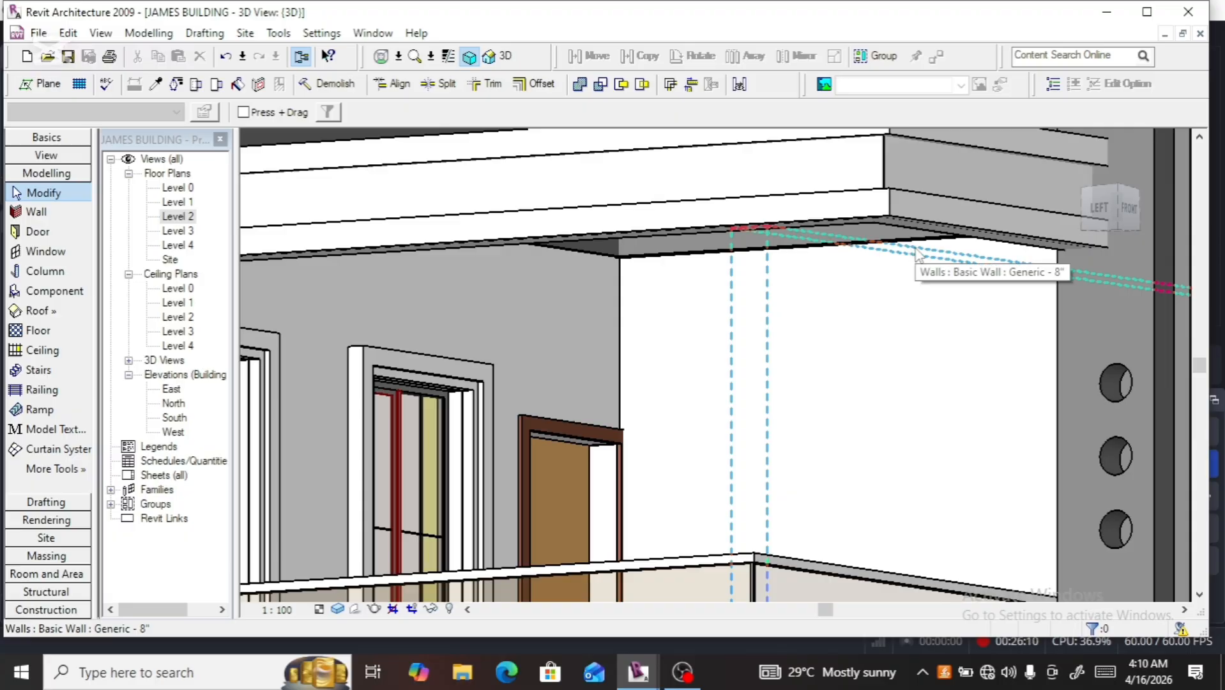
Examine the roof edge, underside and open gap above the front-left Level 2 balcony in the 3D view
{"action": "scroll", "coordinate": [927, 288], "scroll_direction": "down", "scroll_amount": 1}
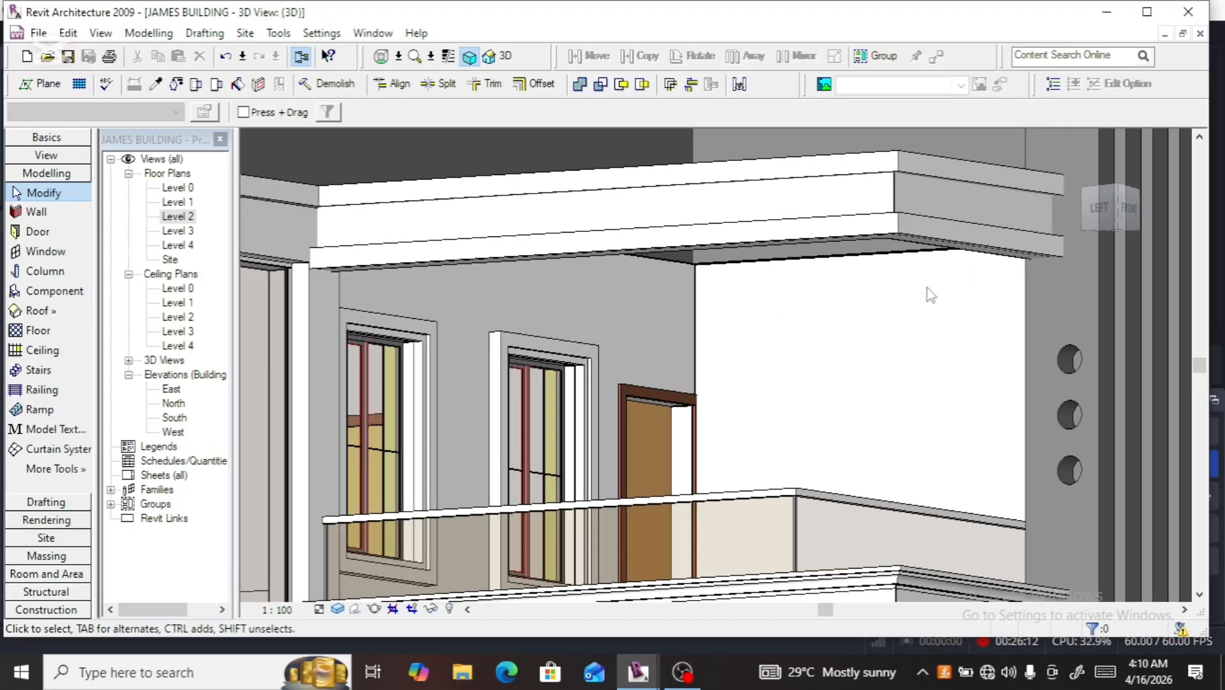
{"action": "scroll", "coordinate": [928, 288], "scroll_direction": "down", "scroll_amount": 1}
{"action": "scroll", "coordinate": [930, 294], "scroll_direction": "down", "scroll_amount": 4}
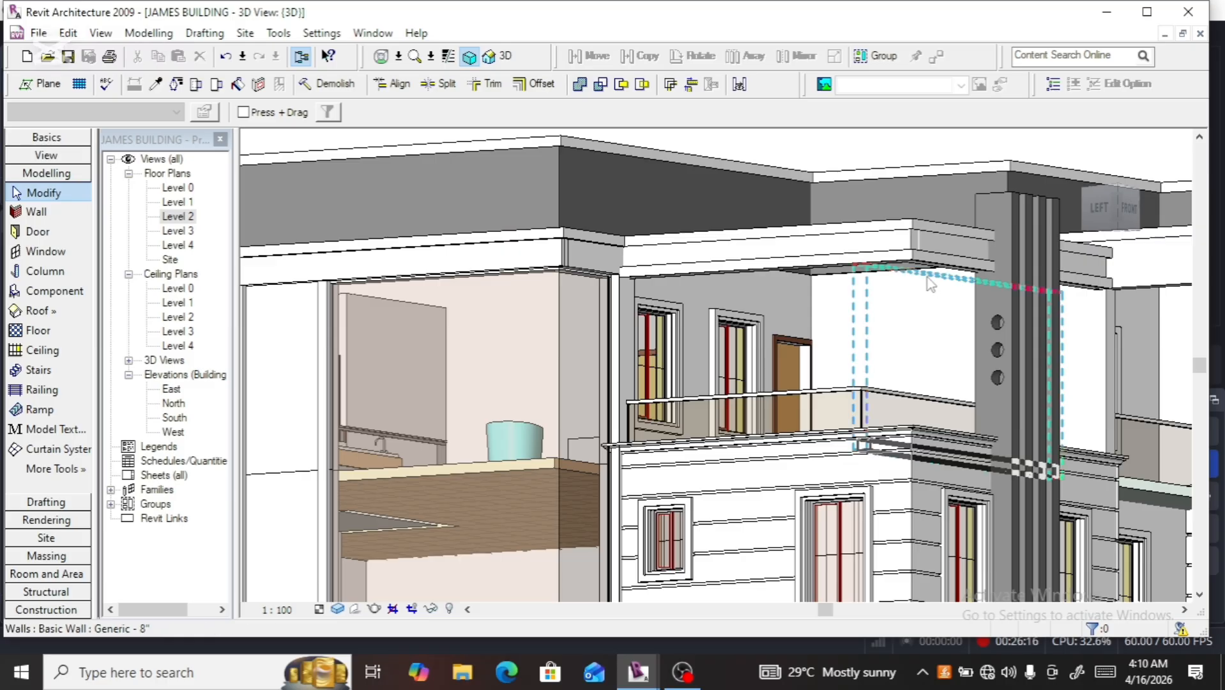
{"action": "scroll", "coordinate": [927, 278], "scroll_direction": "up", "scroll_amount": 2}
{"action": "scroll", "coordinate": [930, 277], "scroll_direction": "up", "scroll_amount": 1}
{"action": "scroll", "coordinate": [933, 276], "scroll_direction": "down", "scroll_amount": 1}
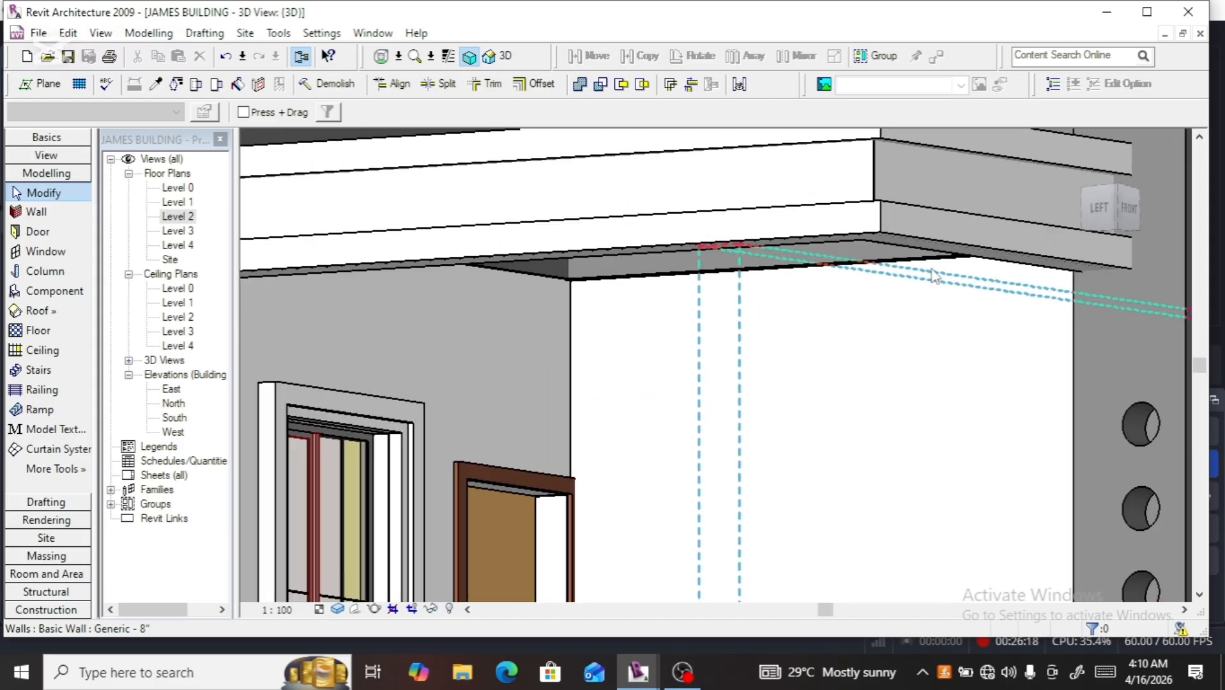
{"action": "scroll", "coordinate": [920, 275], "scroll_direction": "down", "scroll_amount": 2}
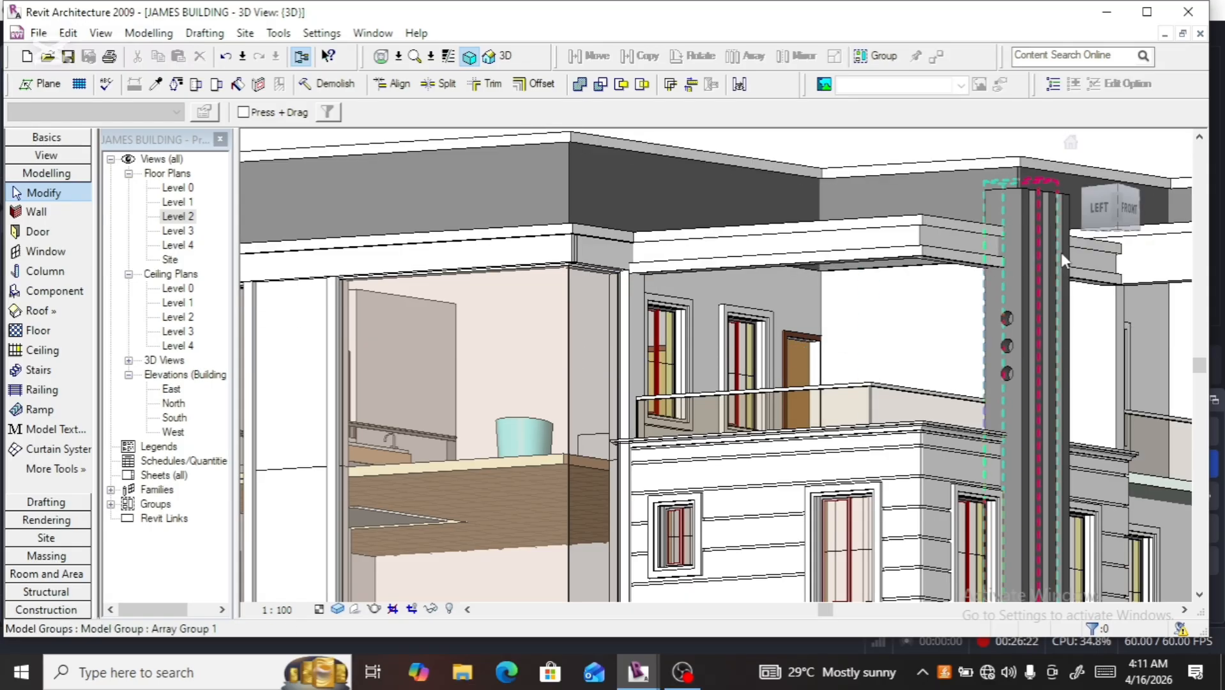
{"action": "scroll", "coordinate": [670, 323], "scroll_direction": "down", "scroll_amount": 1}
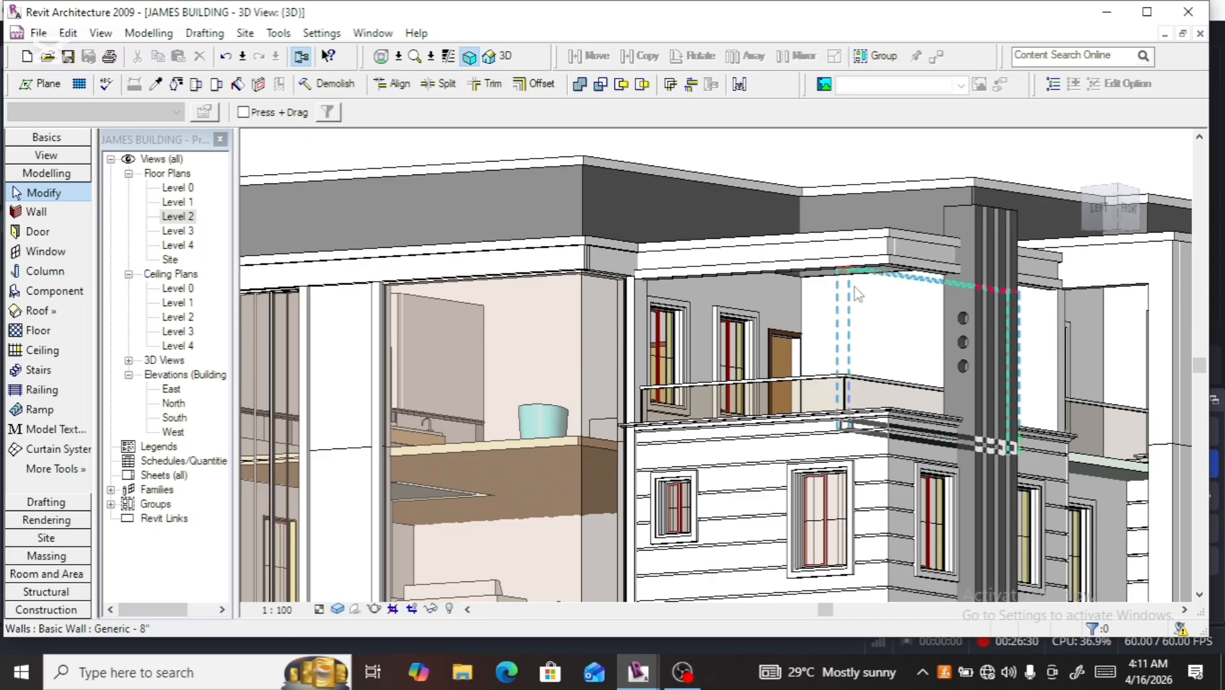
{"action": "scroll", "coordinate": [855, 287], "scroll_direction": "up", "scroll_amount": 4}
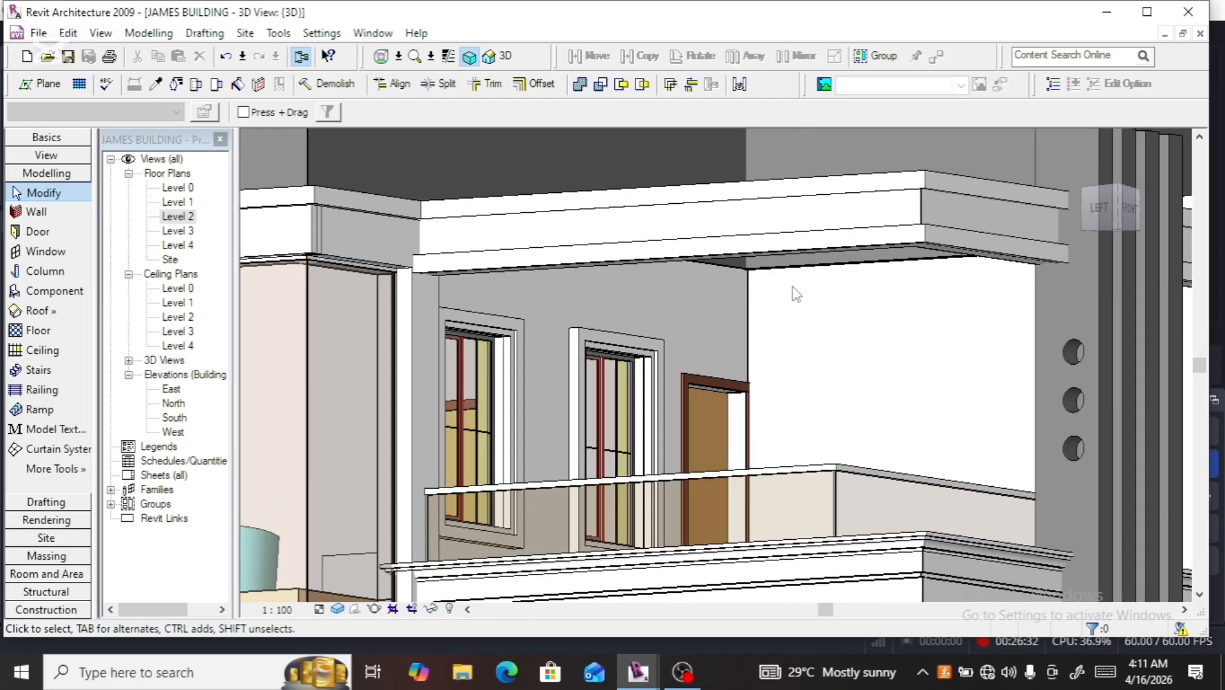
{"action": "scroll", "coordinate": [791, 283], "scroll_direction": "down", "scroll_amount": 2}
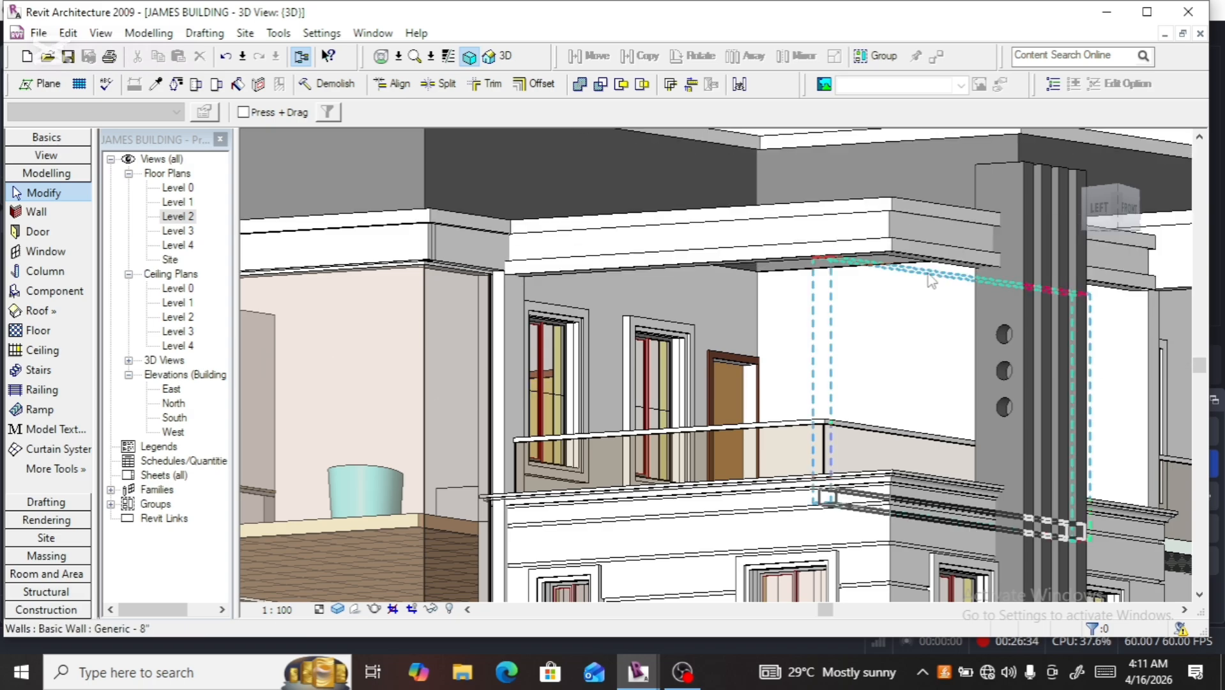
{"action": "scroll", "coordinate": [662, 284], "scroll_direction": "down", "scroll_amount": 2}
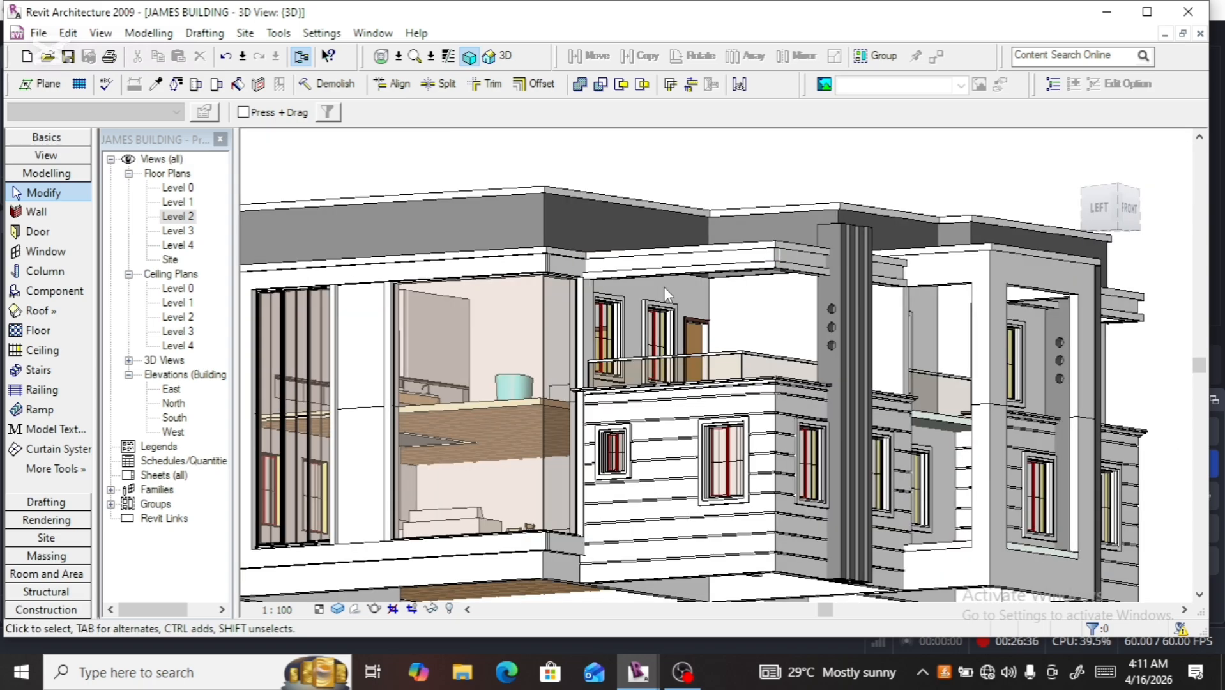
{"action": "scroll", "coordinate": [682, 291], "scroll_direction": "down", "scroll_amount": 1}
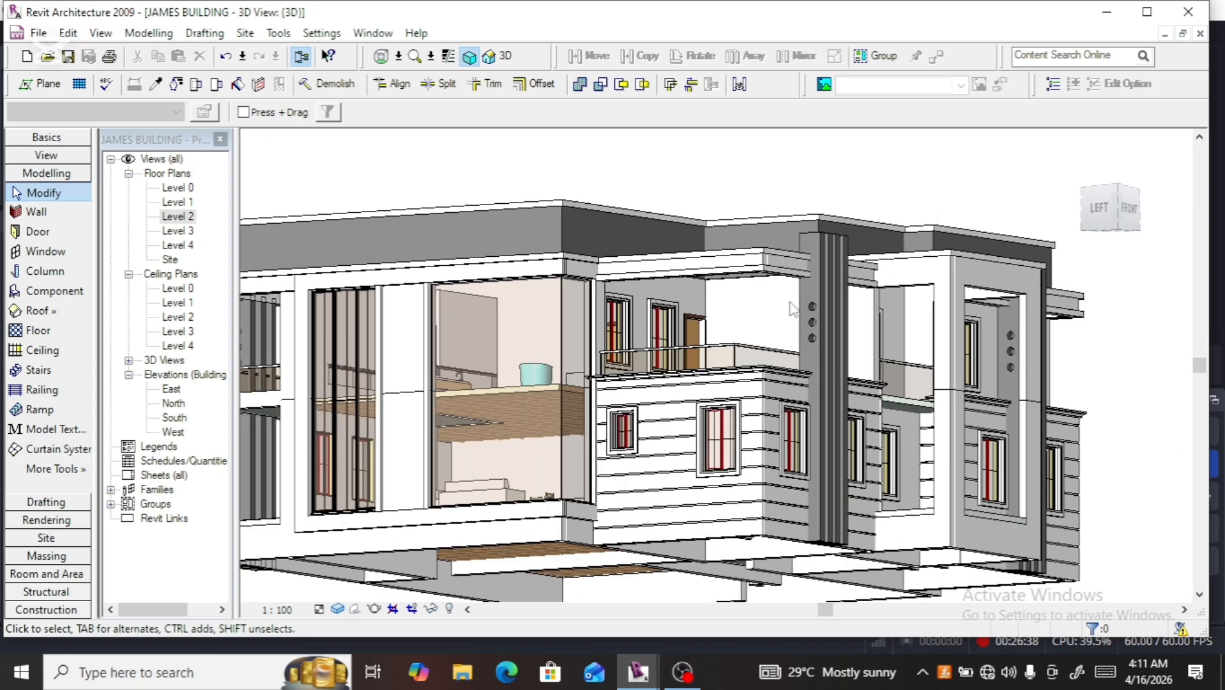
{"action": "scroll", "coordinate": [956, 285], "scroll_direction": "up", "scroll_amount": 1}
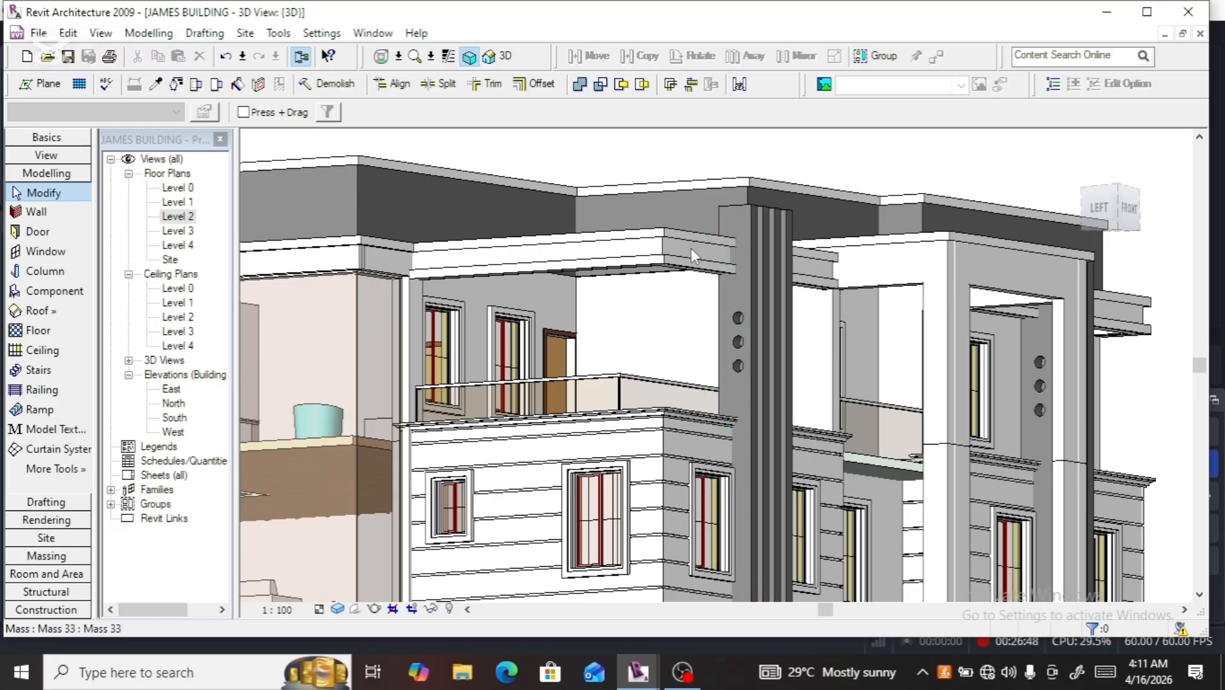
Check the wall type of the parapet wall above the front-left balcony, leaving its type as it is
{"action": "left_click", "coordinate": [360, 209]}
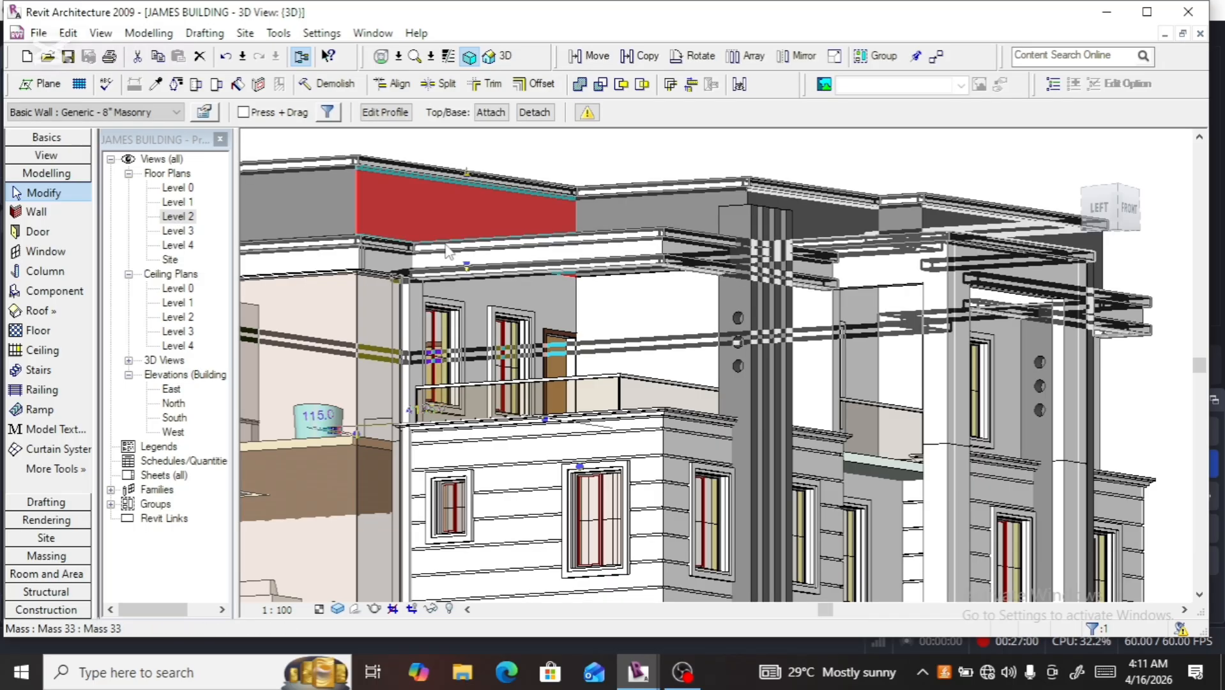
{"action": "left_click", "coordinate": [179, 112]}
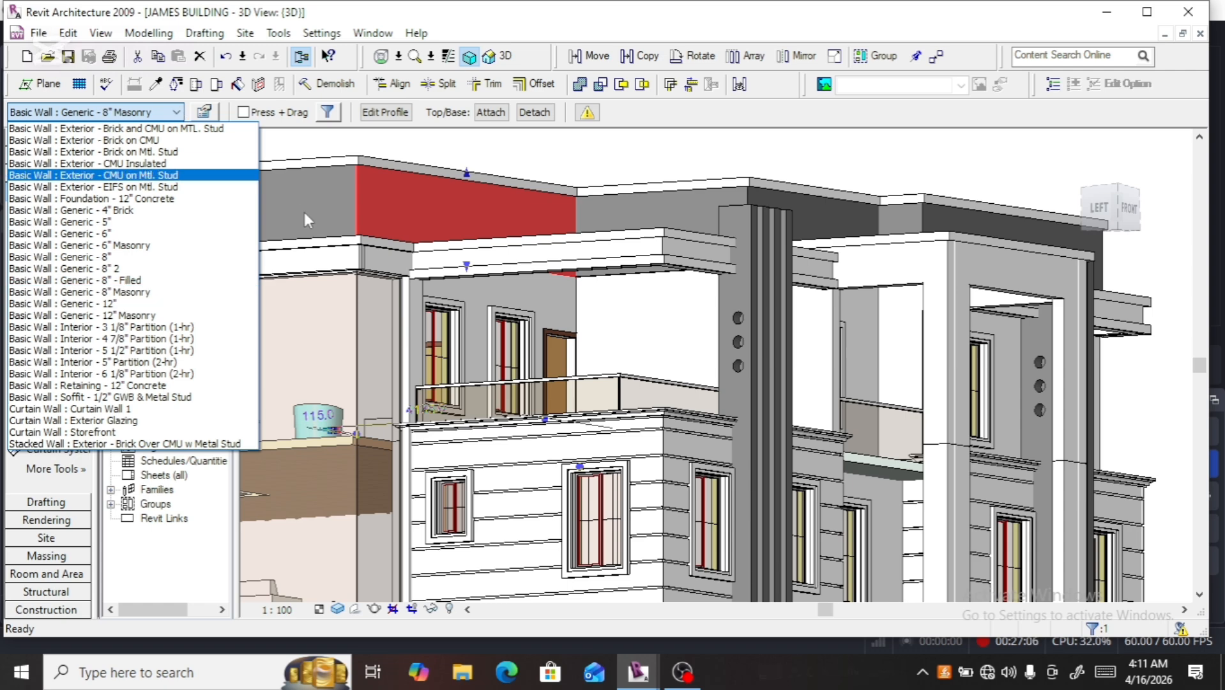
{"action": "left_click", "coordinate": [308, 371]}
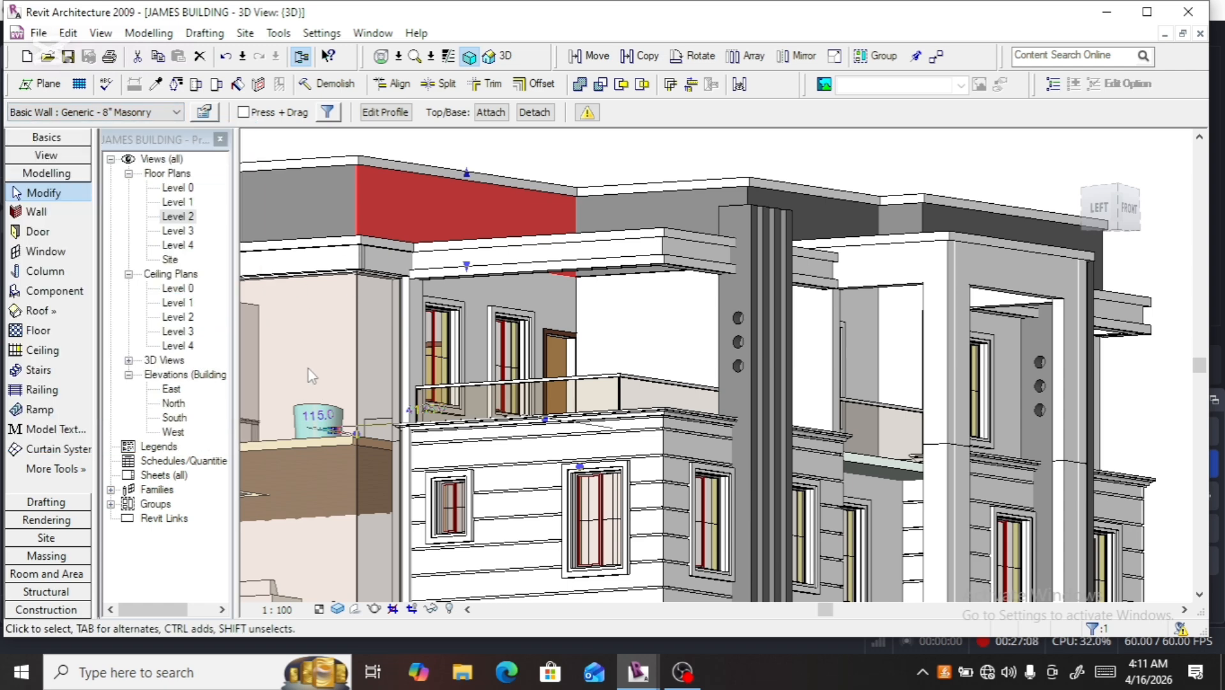
Open the Level 2 floor plan and start a Basic Wall: Generic - 8" Masonry at the front-left balcony
{"action": "double_click", "coordinate": [177, 216]}
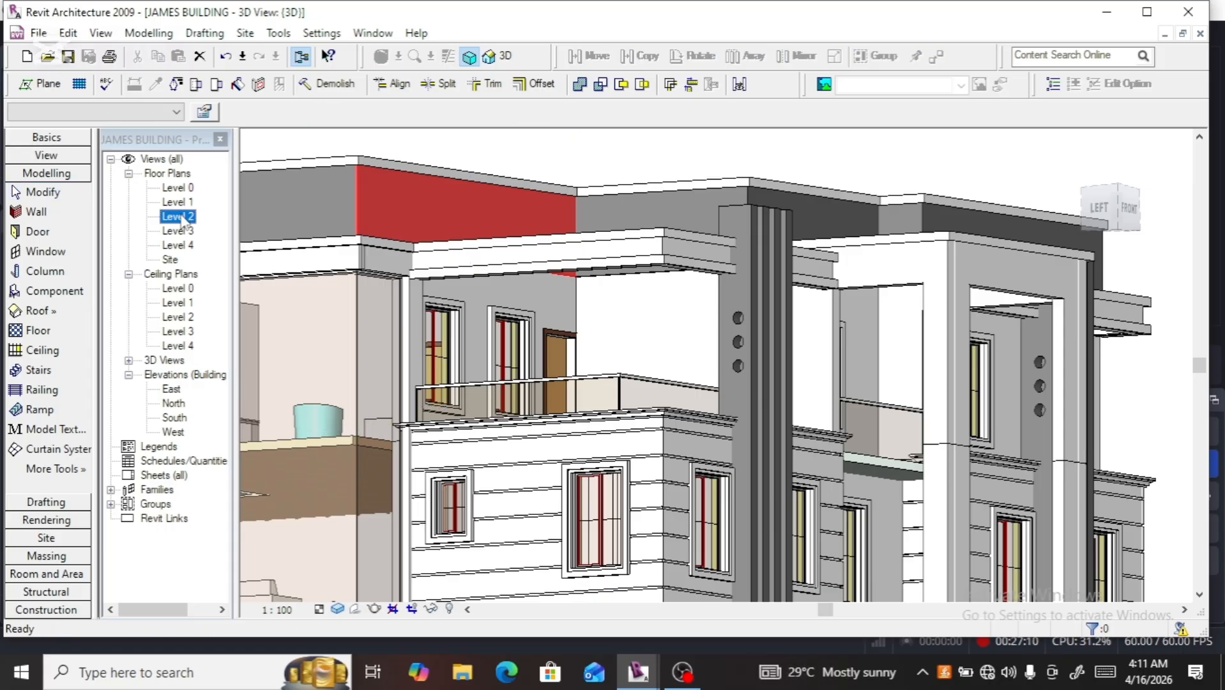
{"action": "scroll", "coordinate": [364, 220], "scroll_direction": "down", "scroll_amount": 7}
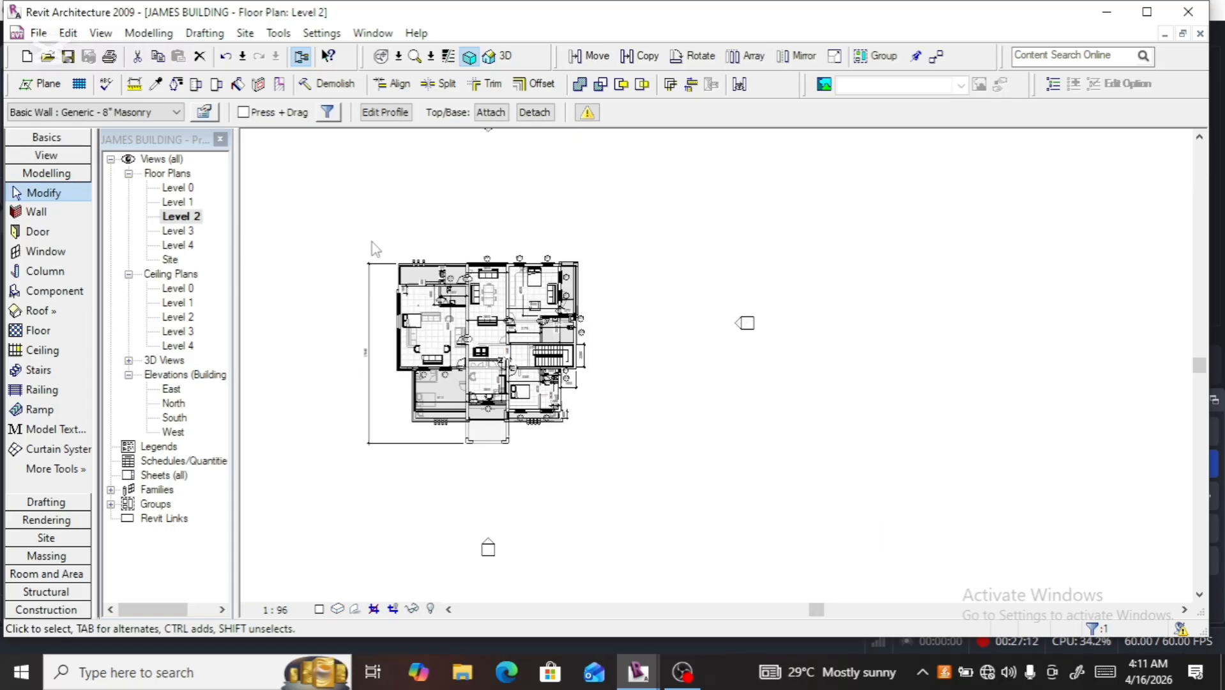
{"action": "scroll", "coordinate": [405, 404], "scroll_direction": "up", "scroll_amount": 9}
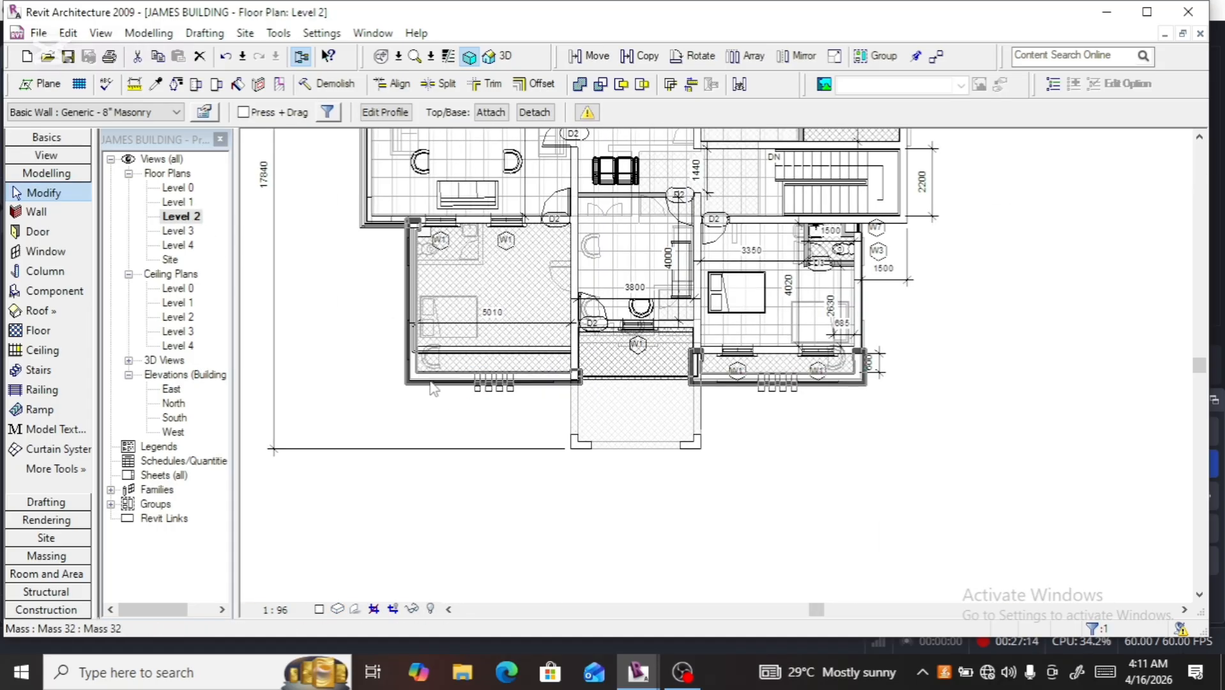
{"action": "scroll", "coordinate": [409, 374], "scroll_direction": "up", "scroll_amount": 3}
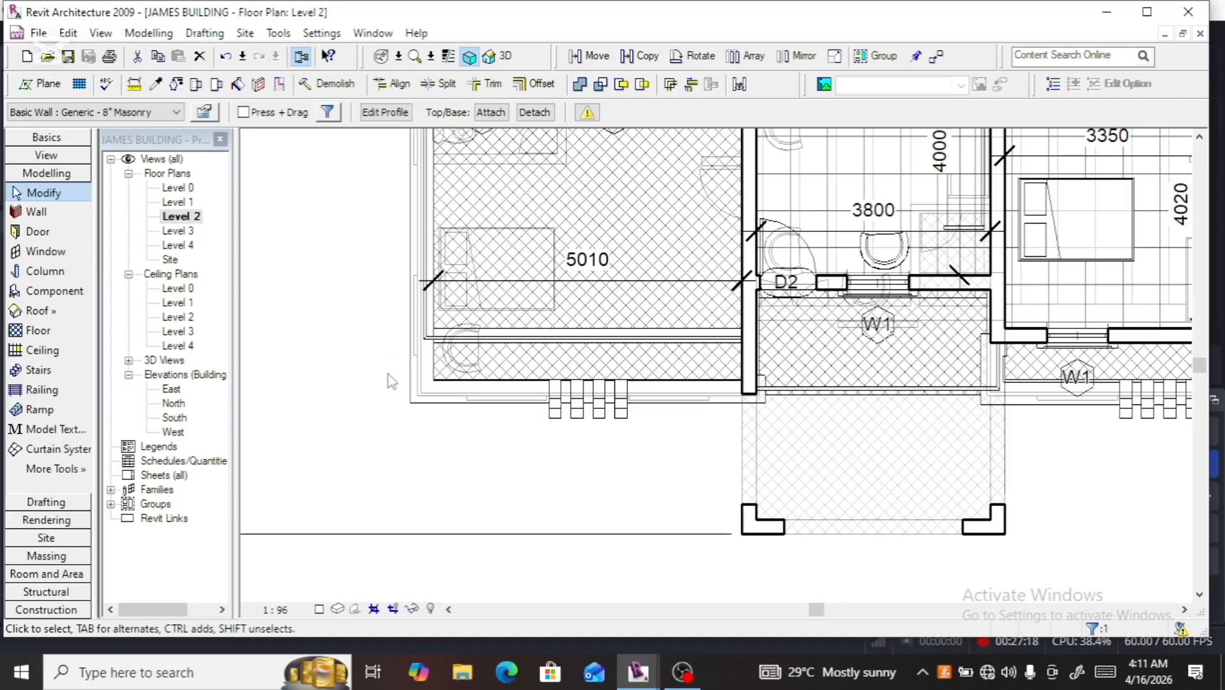
{"action": "scroll", "coordinate": [389, 374], "scroll_direction": "down", "scroll_amount": 2}
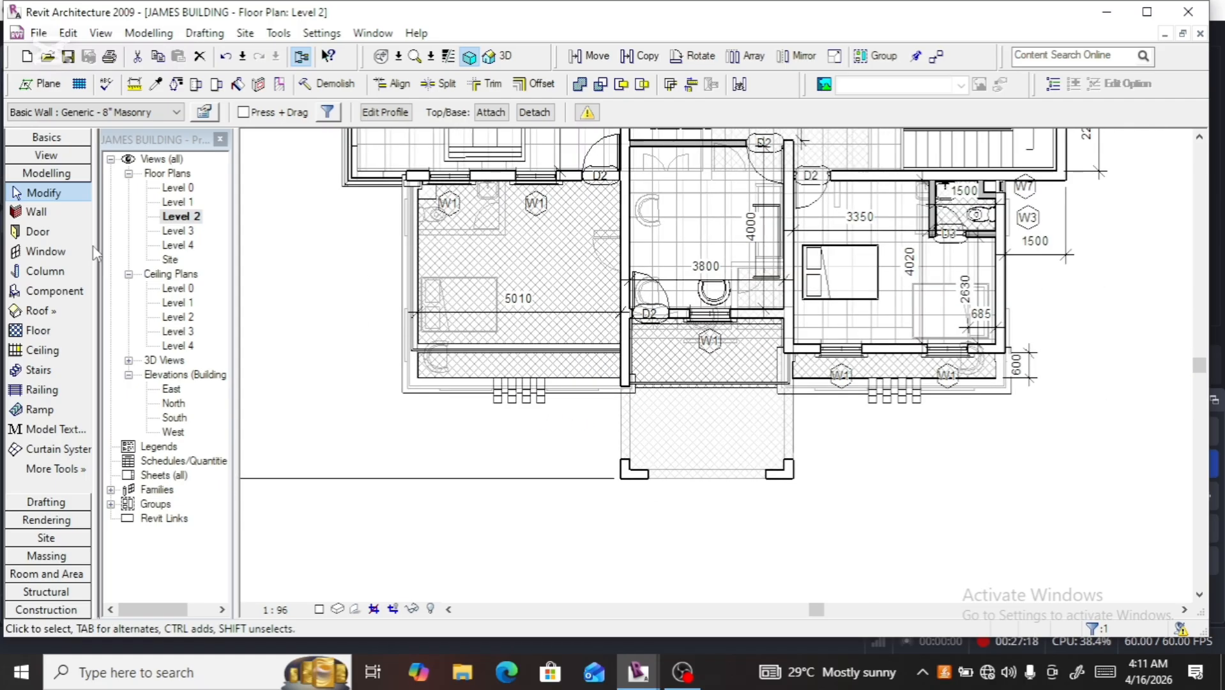
{"action": "left_click", "coordinate": [69, 195]}
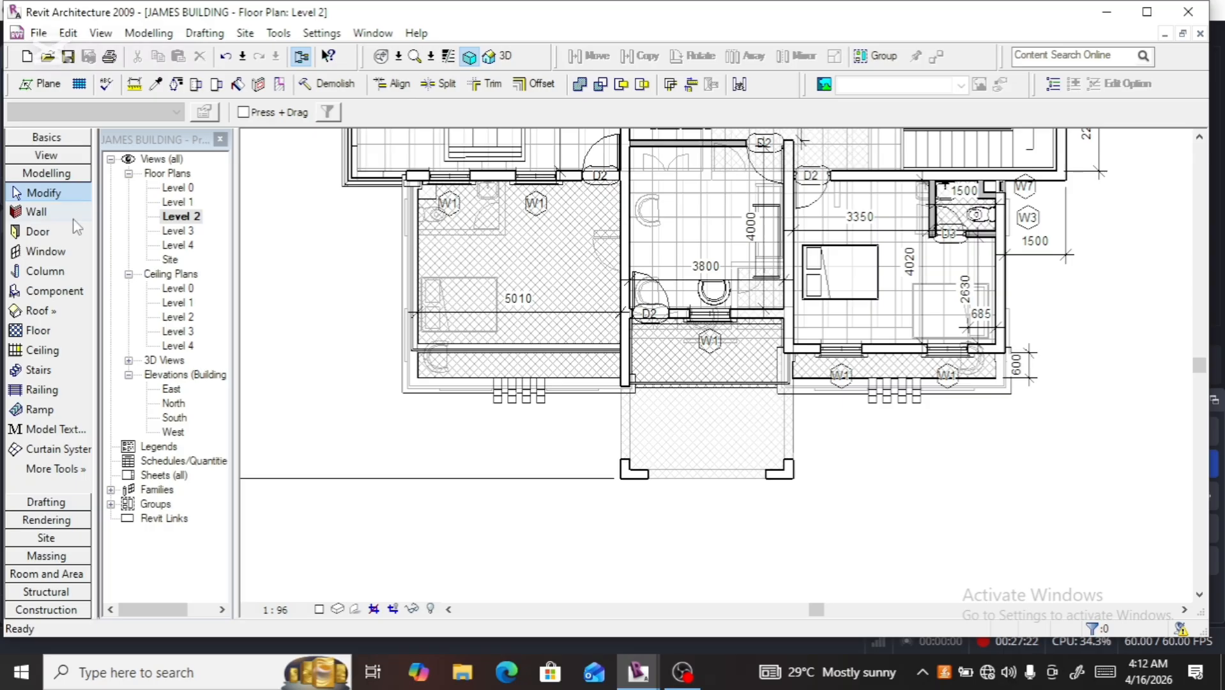
{"action": "left_click", "coordinate": [73, 217]}
{"action": "left_click", "coordinate": [174, 113]}
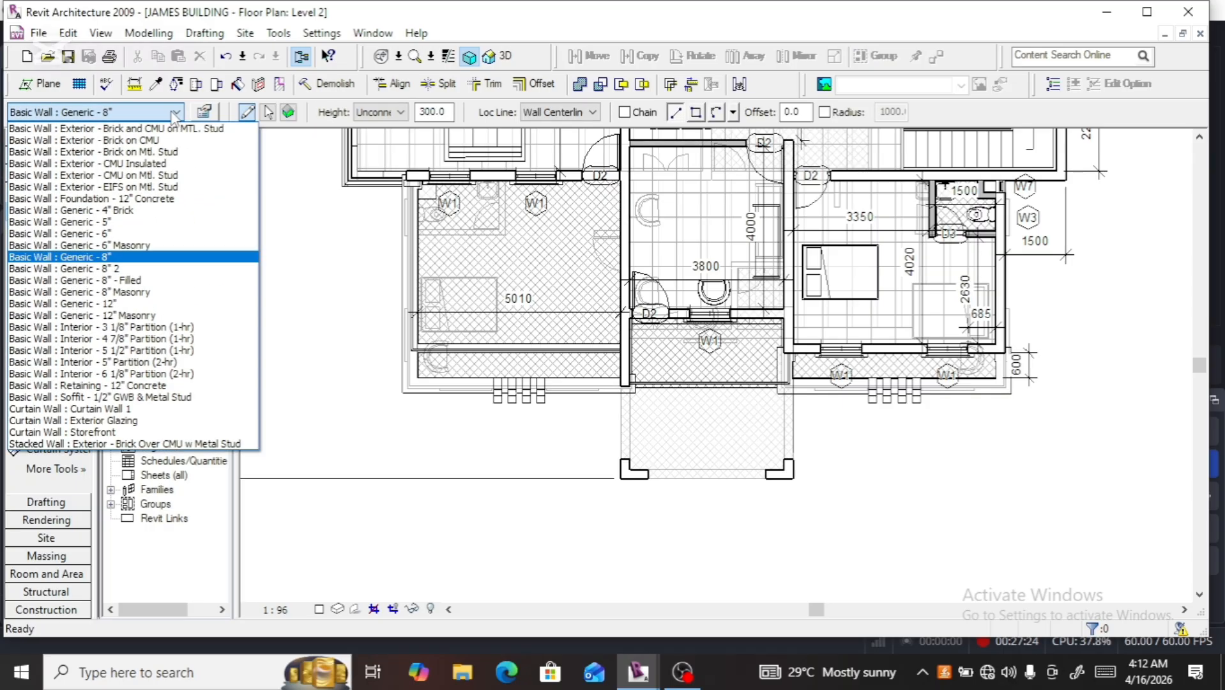
{"action": "left_click", "coordinate": [164, 292]}
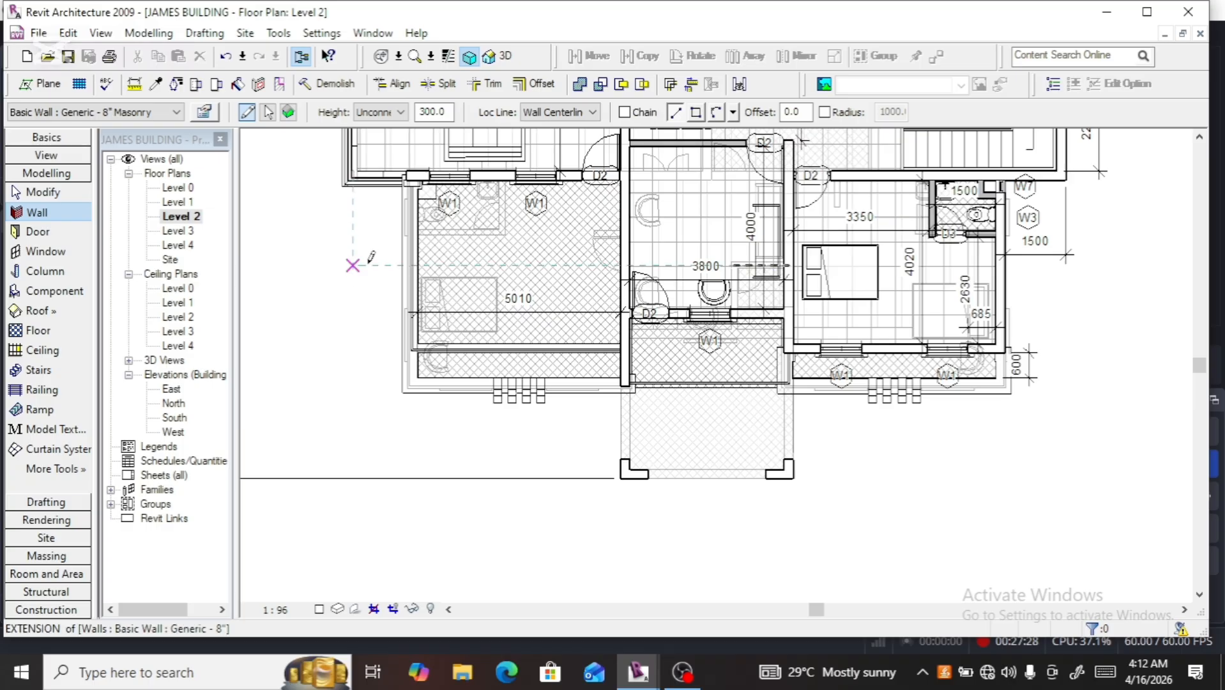
{"action": "scroll", "coordinate": [377, 224], "scroll_direction": "up", "scroll_amount": 3}
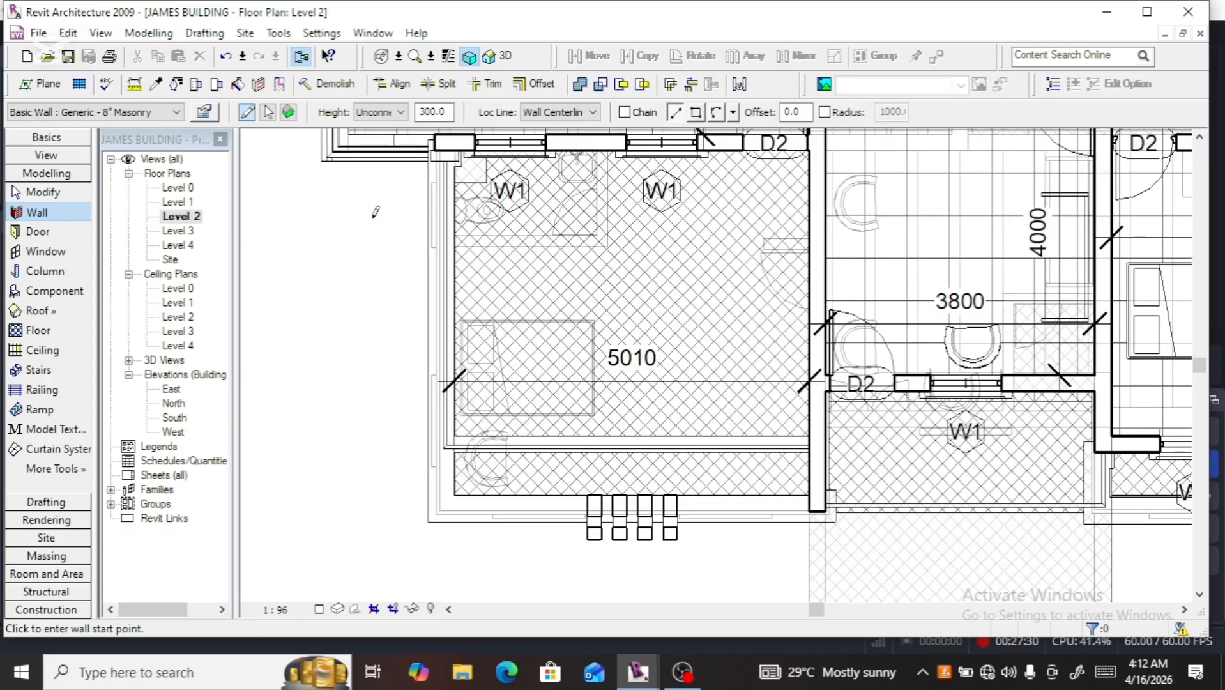
{"action": "scroll", "coordinate": [391, 191], "scroll_direction": "down", "scroll_amount": 2}
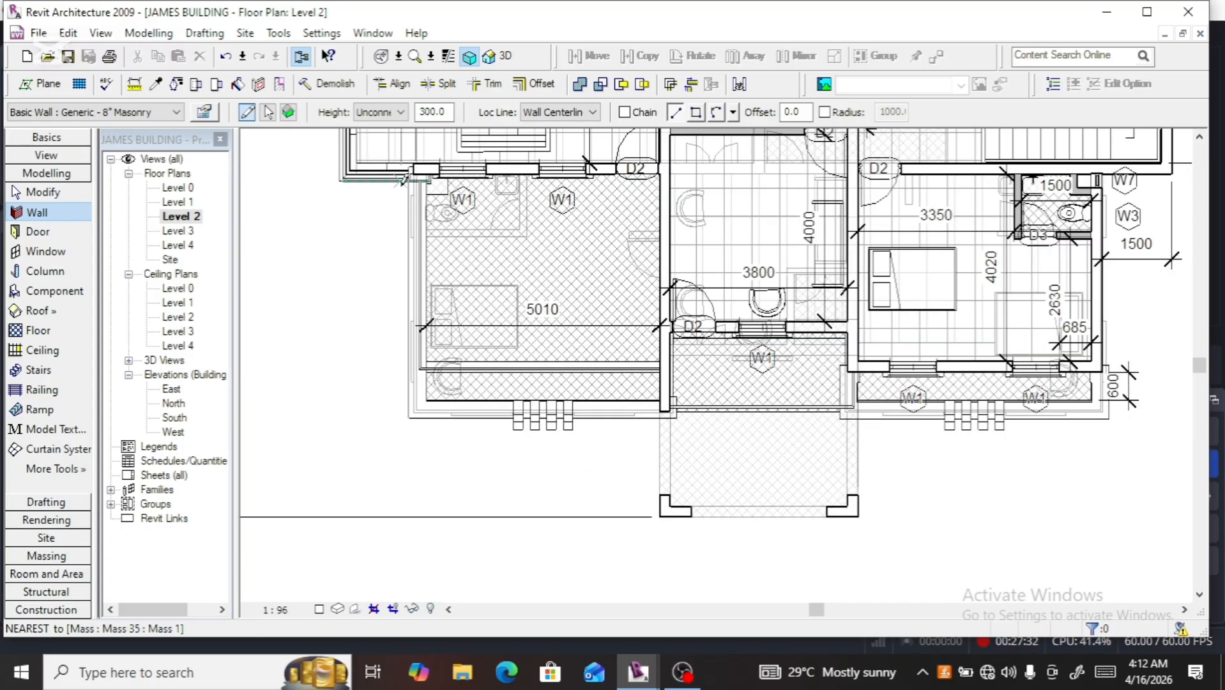
{"action": "scroll", "coordinate": [402, 181], "scroll_direction": "up", "scroll_amount": 2}
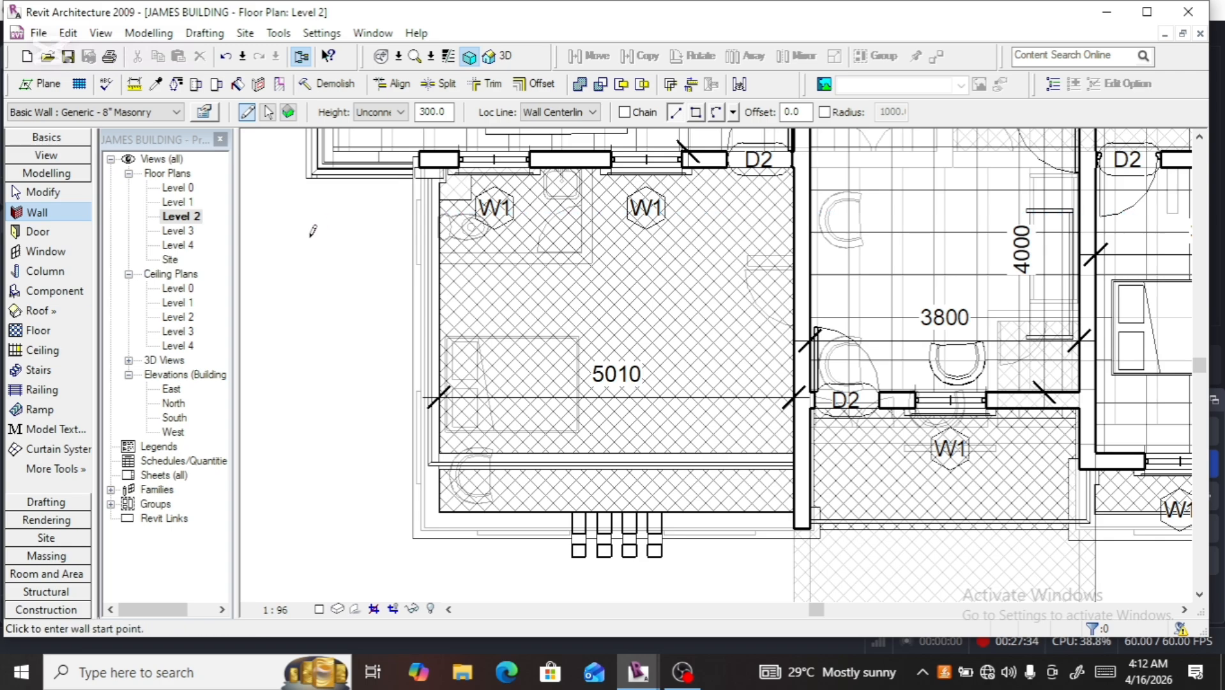
Set a base offset above Level 2 for the new walls in their element properties
{"action": "left_click", "coordinate": [207, 114]}
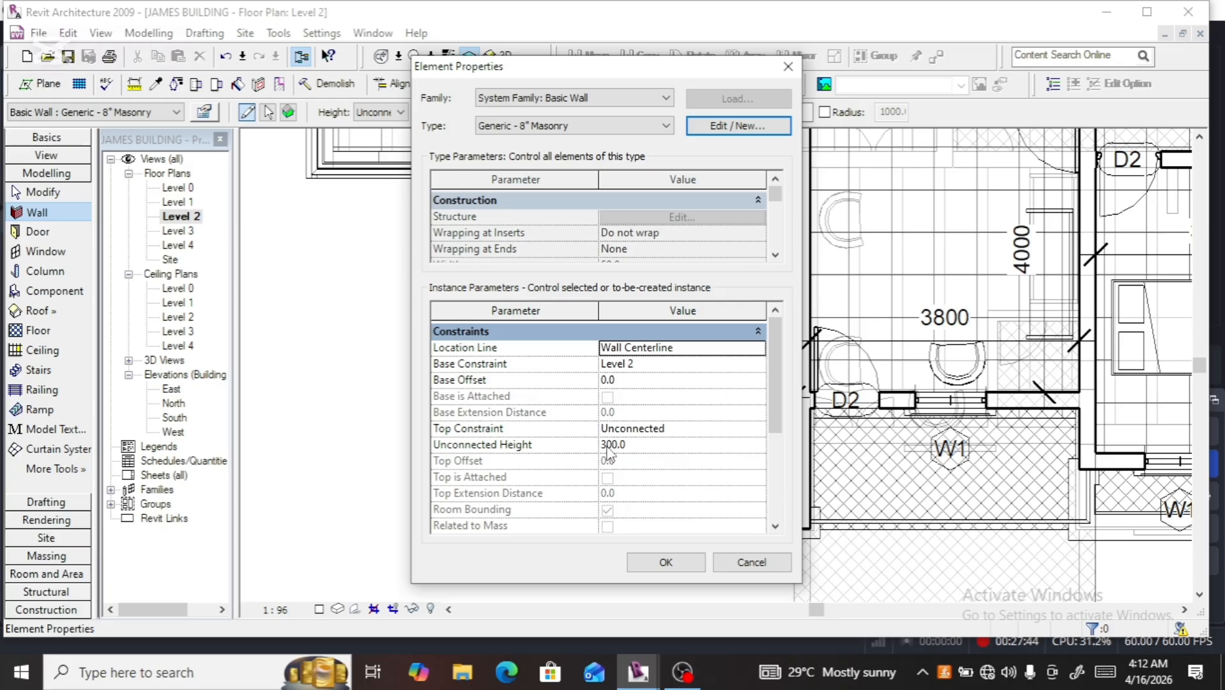
{"action": "left_click", "coordinate": [606, 382]}
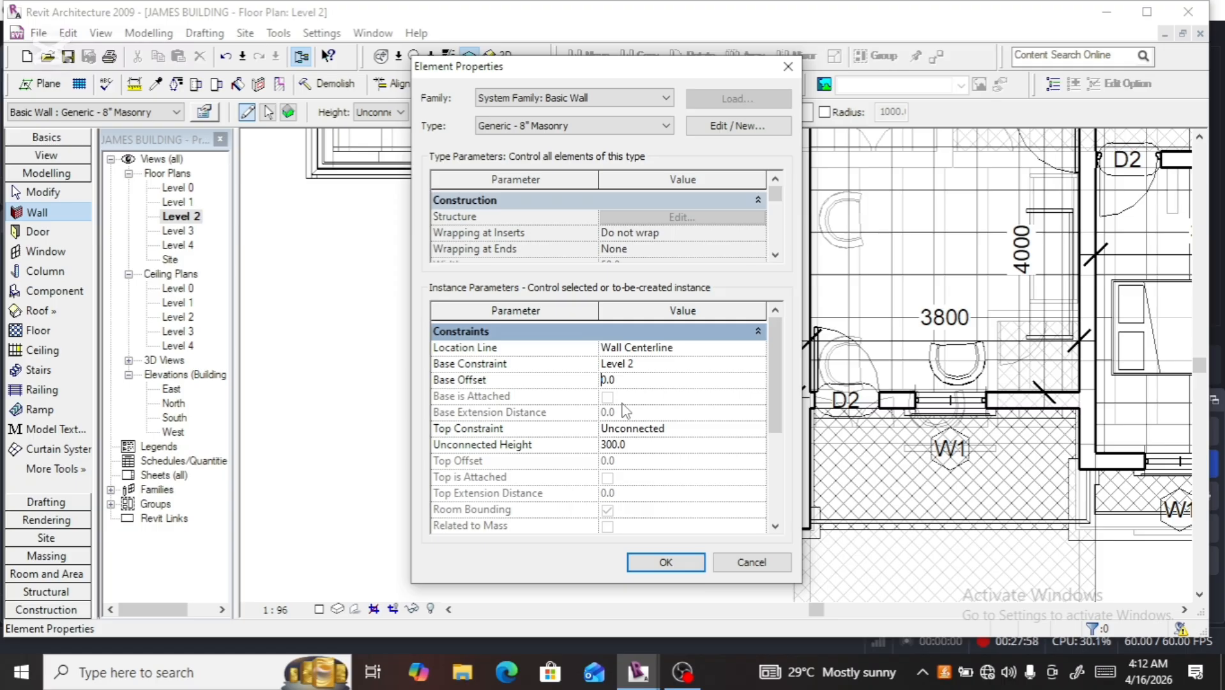
{"action": "type", "text": "00"}
{"action": "left_click", "coordinate": [651, 566]}
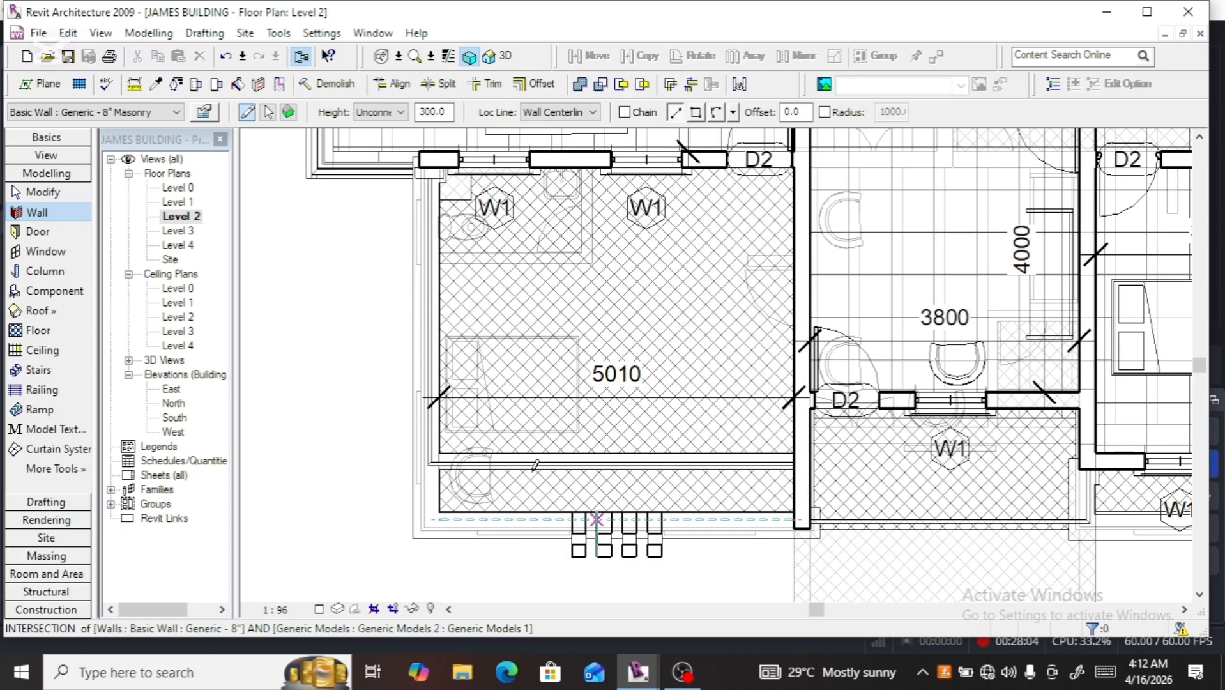
Draw two straight walls along the front-left balcony, about 4842 long on its left edge and about 5800 long on its front edge
{"action": "left_click", "coordinate": [412, 155]}
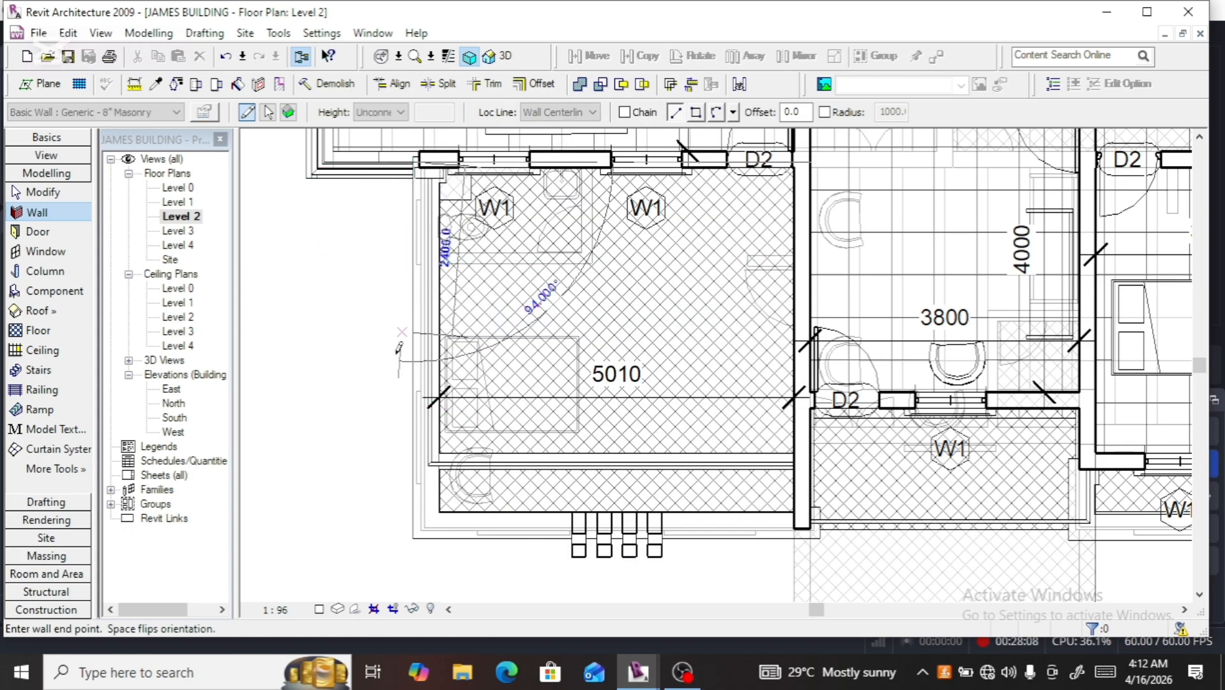
{"action": "left_click", "coordinate": [416, 496]}
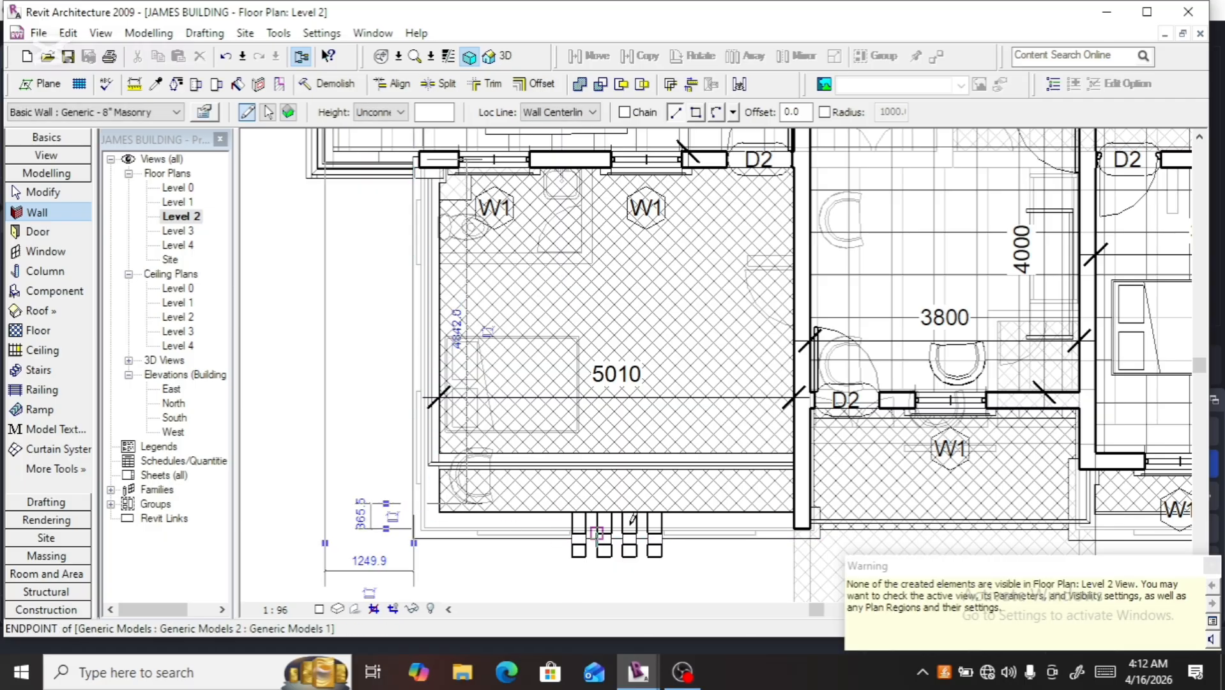
{"action": "left_click", "coordinate": [803, 488]}
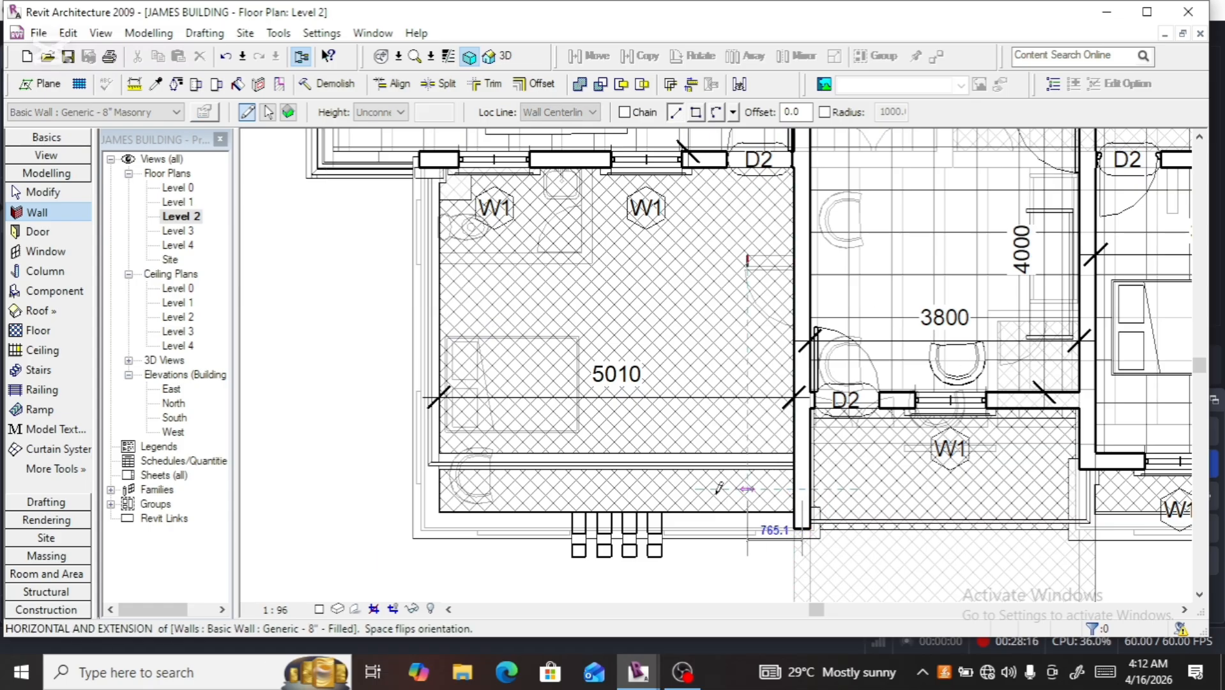
{"action": "left_click", "coordinate": [392, 490]}
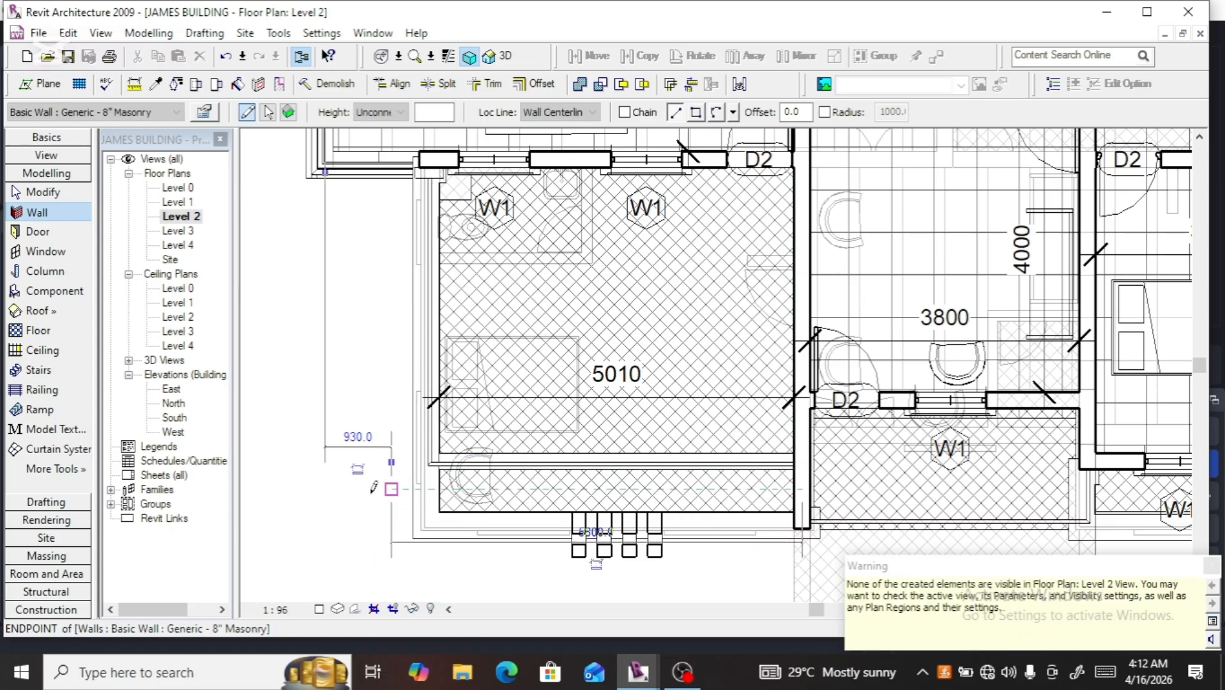
{"action": "key", "text": "Escape"}
{"action": "key", "text": "Escape"}
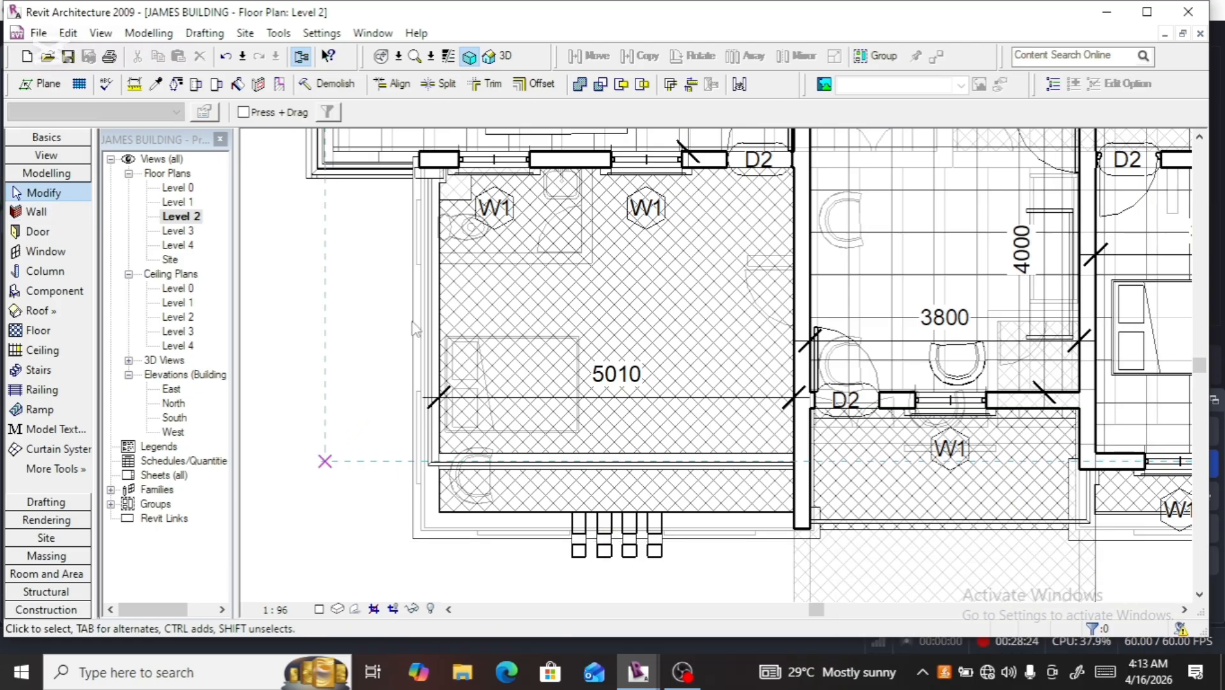
Inspect the new masonry walls beneath the roof edge in the 3D view, from the front-left corner and from above
{"action": "left_click", "coordinate": [515, 57]}
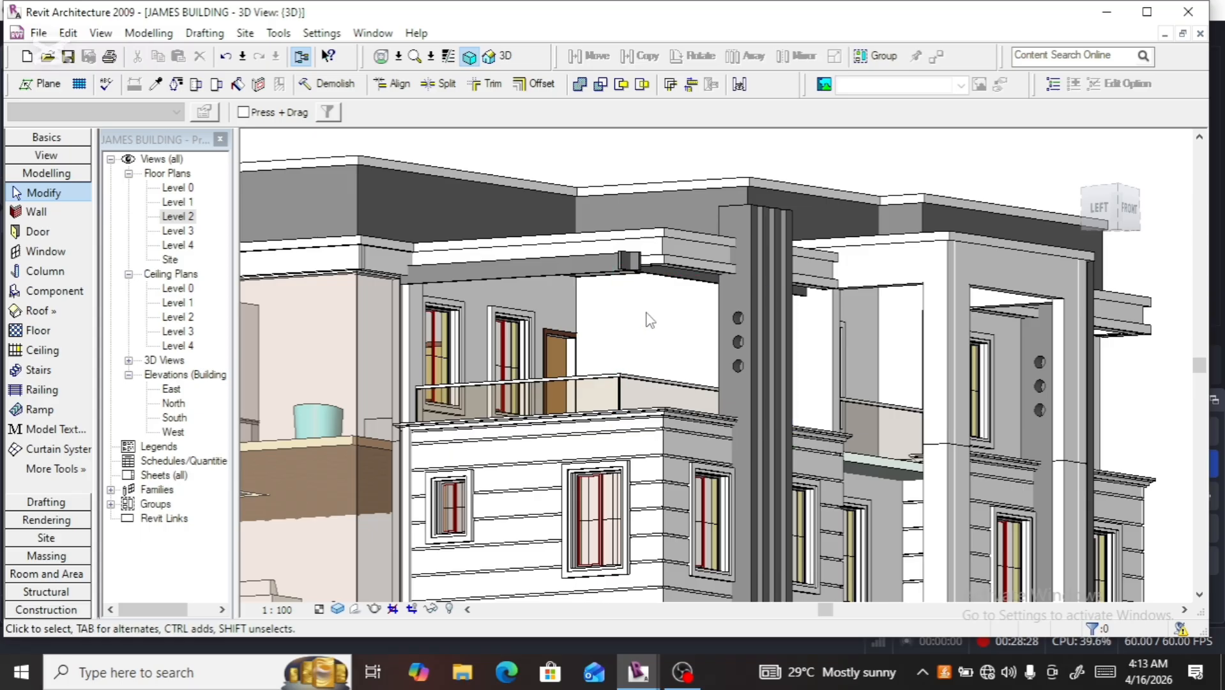
{"action": "scroll", "coordinate": [650, 319], "scroll_direction": "down", "scroll_amount": 2}
{"action": "scroll", "coordinate": [690, 300], "scroll_direction": "up", "scroll_amount": 6}
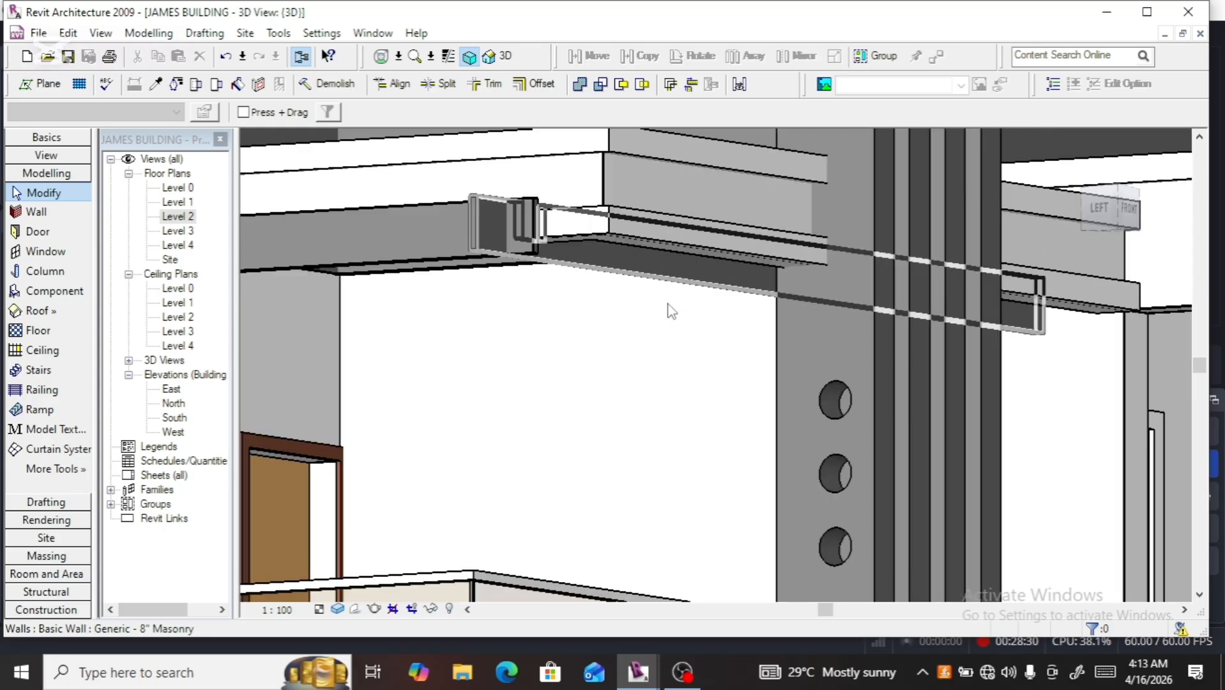
{"action": "left_click", "coordinate": [623, 283]}
{"action": "scroll", "coordinate": [605, 364], "scroll_direction": "down", "scroll_amount": 3}
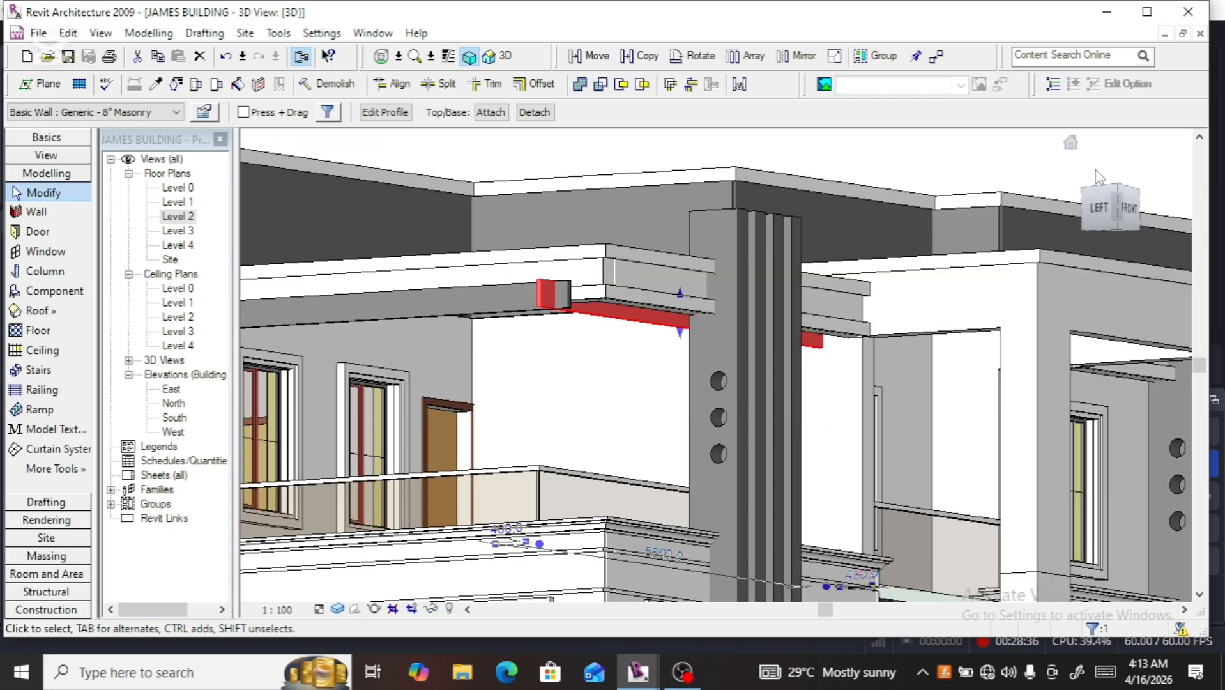
{"action": "left_click", "coordinate": [1117, 203]}
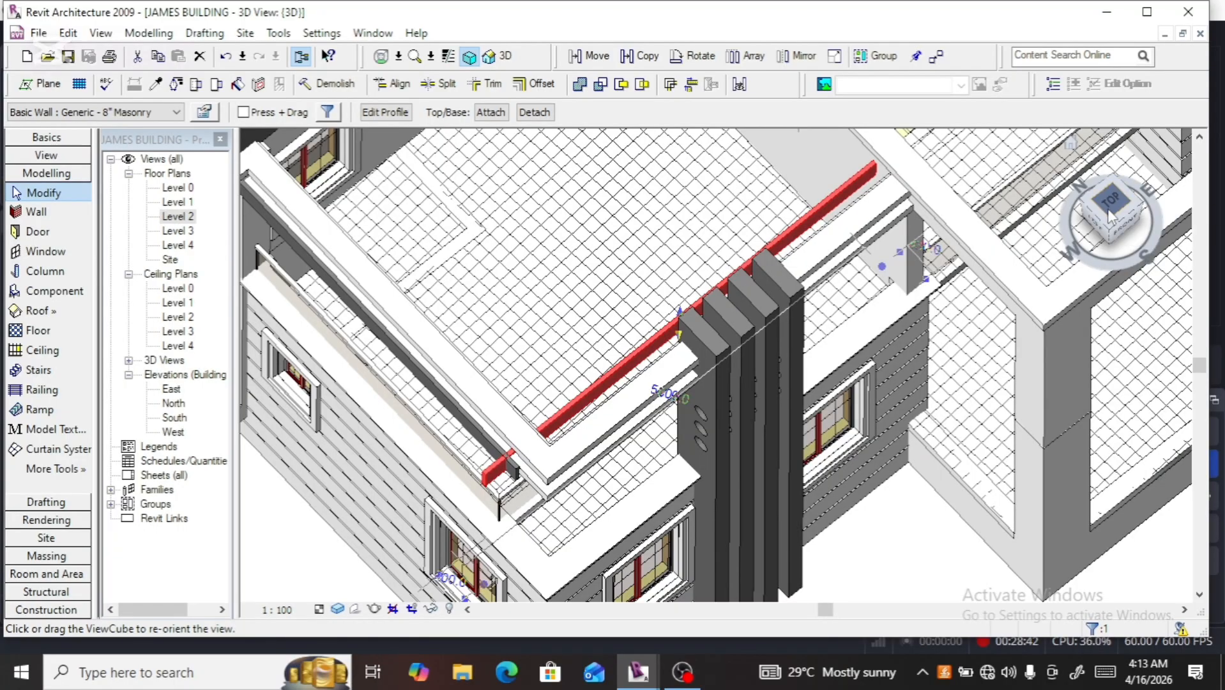
{"action": "left_click", "coordinate": [1108, 210]}
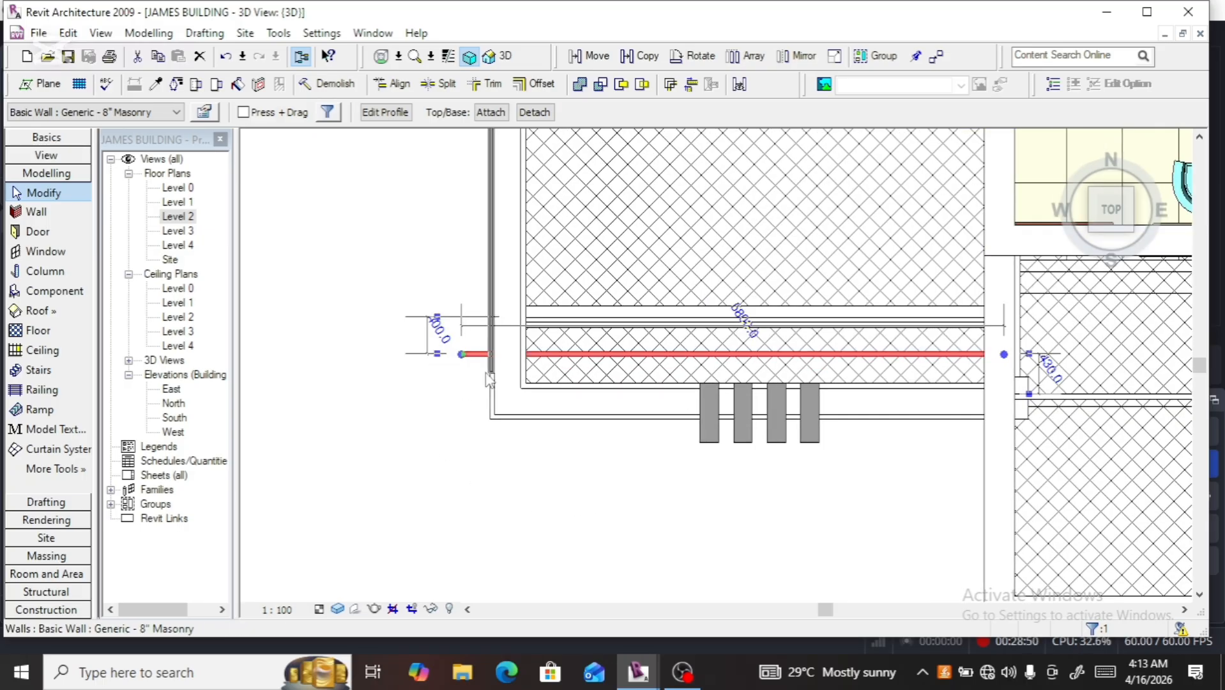
Move the front masonry wall outward past the roof edge of the front-left balcony, to an offset dimension of 730
{"action": "scroll", "coordinate": [490, 332], "scroll_direction": "up", "scroll_amount": 3}
{"action": "left_click", "coordinate": [490, 331]}
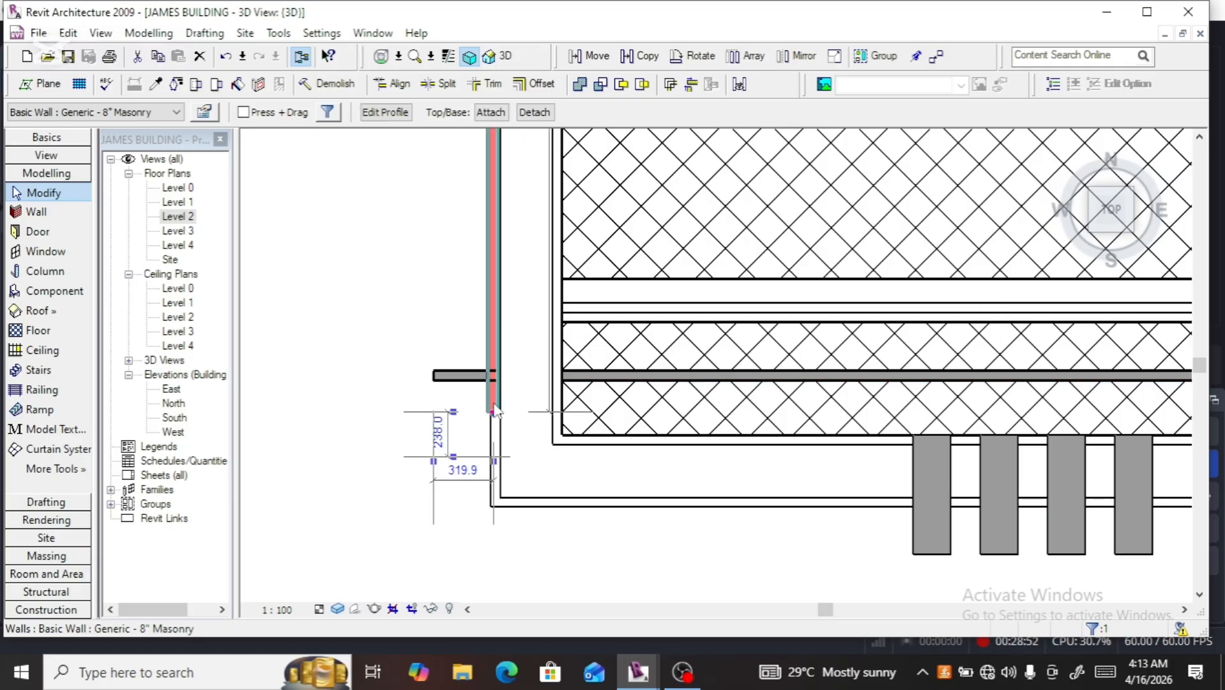
{"action": "left_click", "coordinate": [447, 375]}
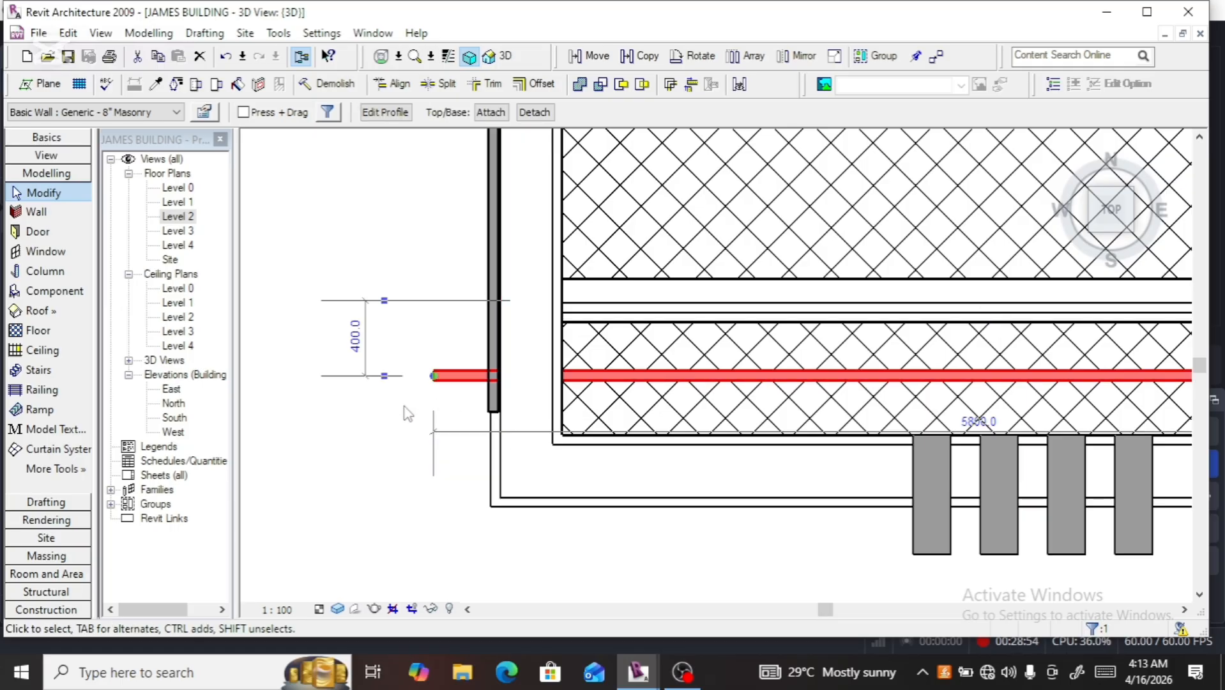
{"action": "scroll", "coordinate": [407, 415], "scroll_direction": "down", "scroll_amount": 2}
{"action": "key", "text": "Down"}
{"action": "key", "text": "Down"}
{"action": "key", "text": "Down"}
{"action": "key", "text": "Down"}
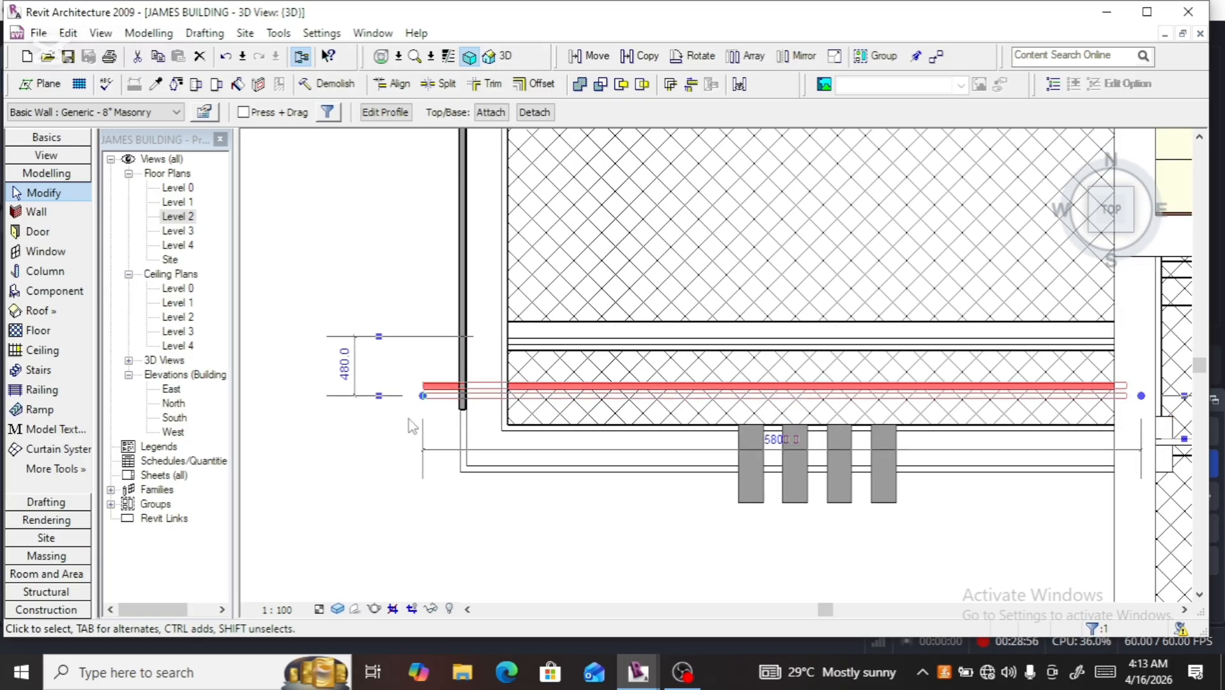
{"action": "key", "text": "Down"}
{"action": "key", "text": "Down"}
{"action": "key", "text": "Down"}
{"action": "key", "text": "Down"}
{"action": "key", "text": "Down"}
{"action": "key", "text": "Down"}
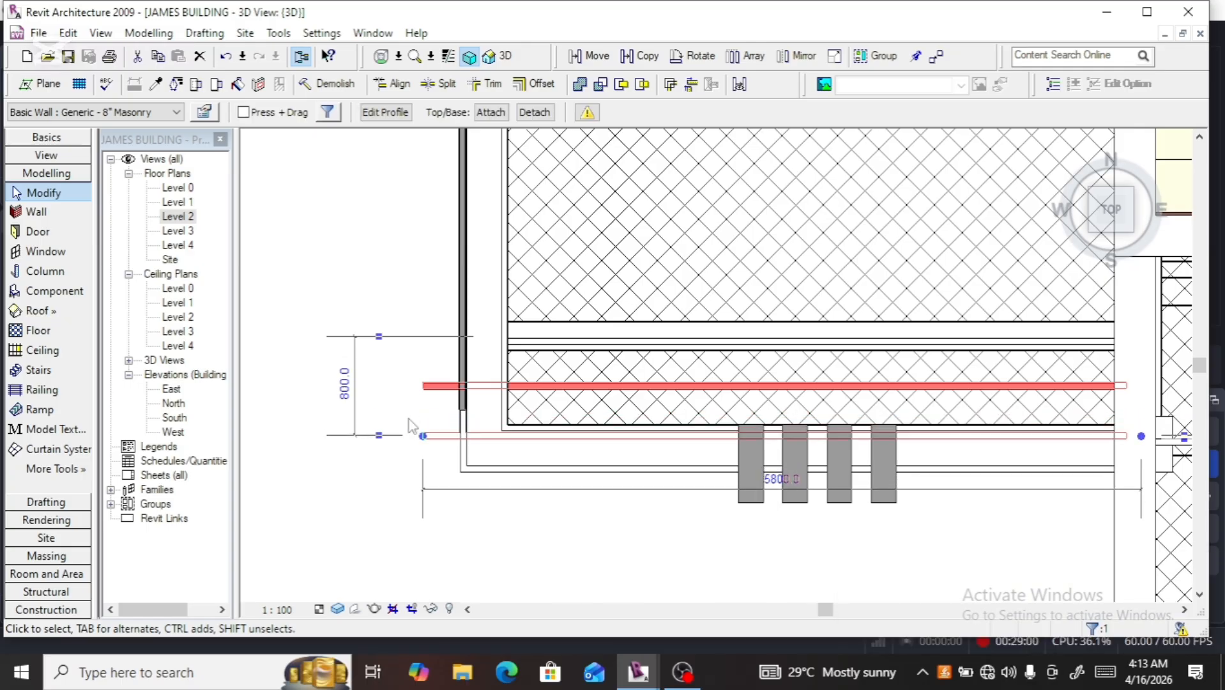
{"action": "key", "text": "Down"}
{"action": "key", "text": "Down"}
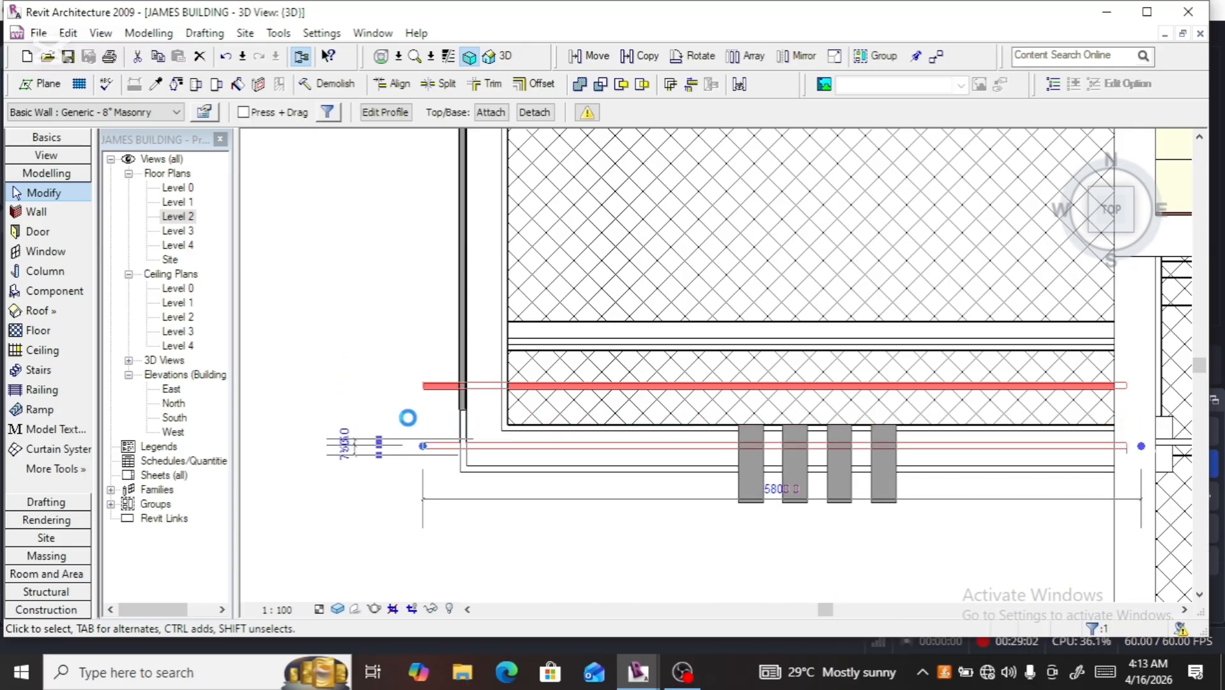
{"action": "key", "text": "Down"}
{"action": "key", "text": "Down"}
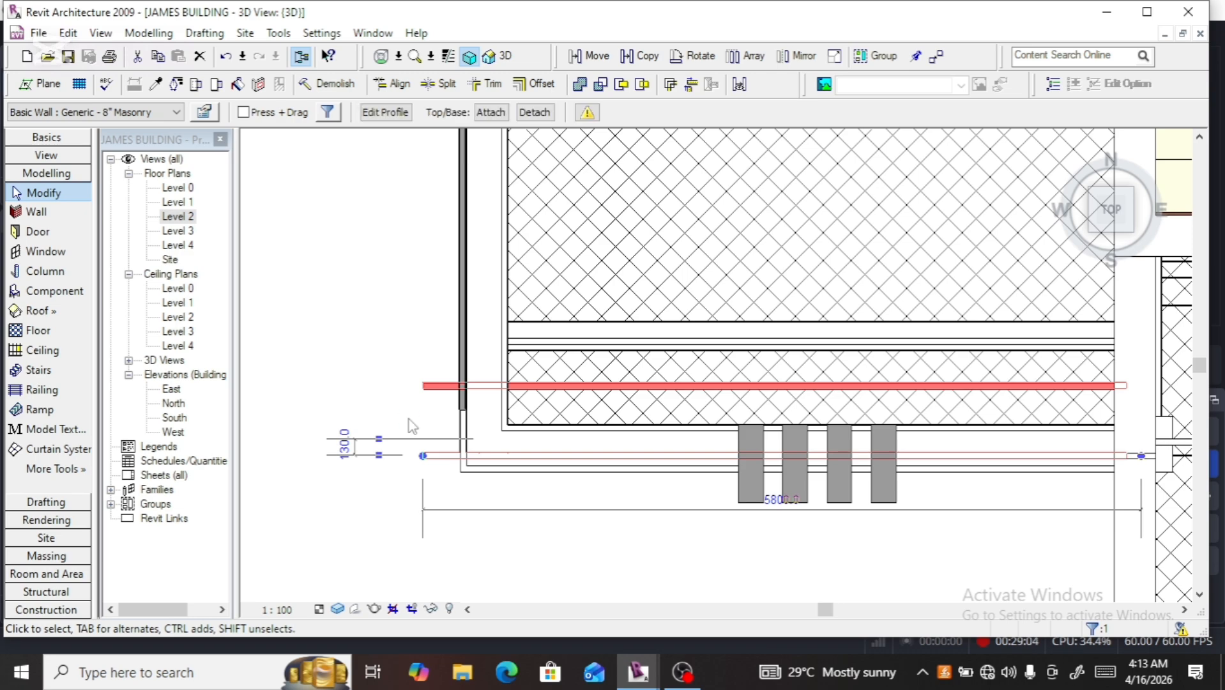
{"action": "key", "text": "Down"}
{"action": "key", "text": "Down"}
{"action": "key", "text": "Down"}
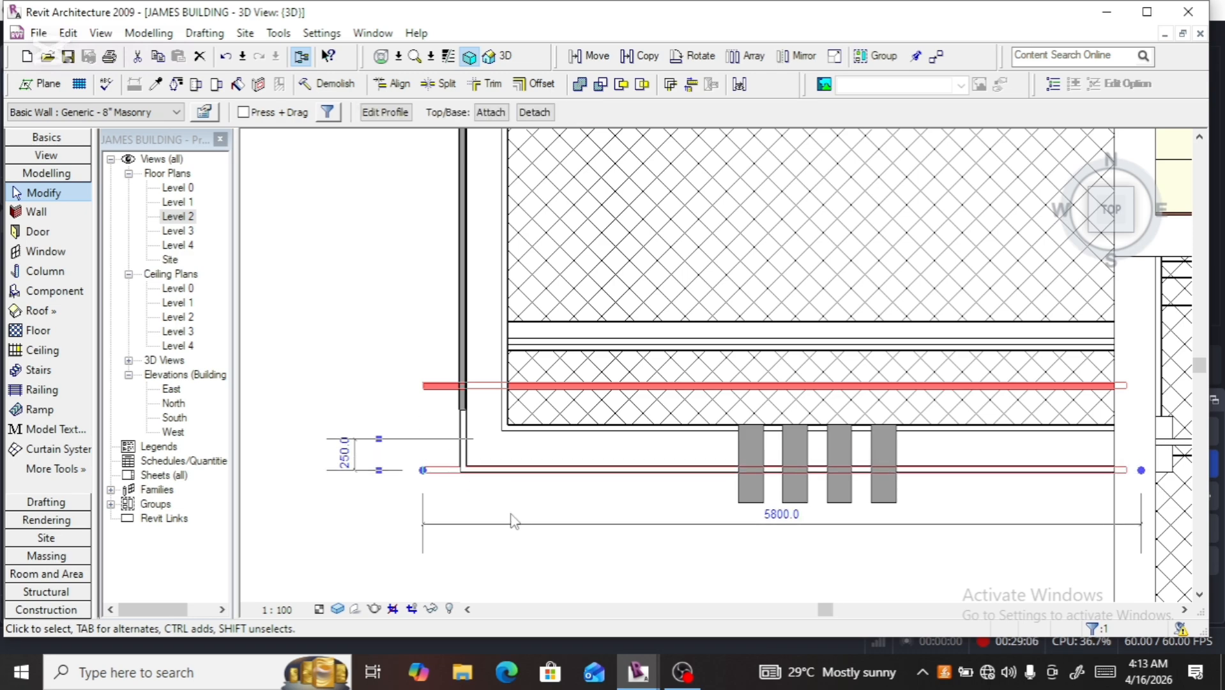
{"action": "key", "text": "Down"}
{"action": "key", "text": "Down"}
{"action": "key", "text": "Down"}
{"action": "key", "text": "Down"}
{"action": "key", "text": "Down"}
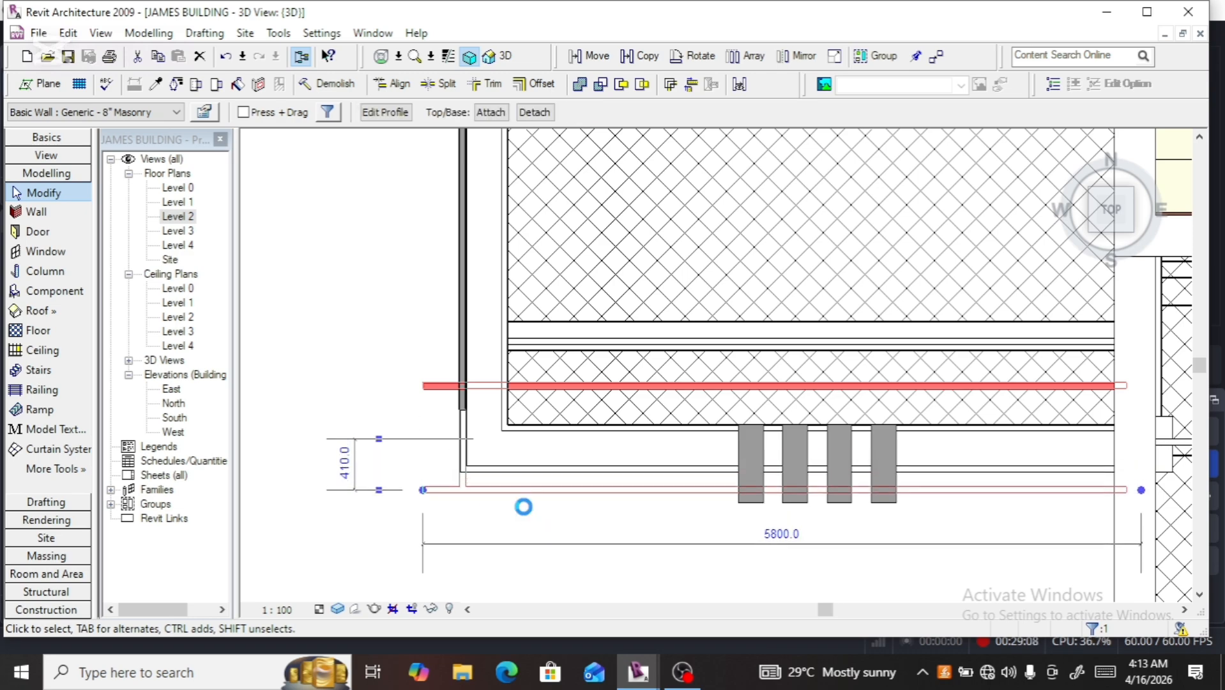
{"action": "key", "text": "Down"}
{"action": "key", "text": "Down"}
{"action": "key", "text": "Down"}
{"action": "key", "text": "Down"}
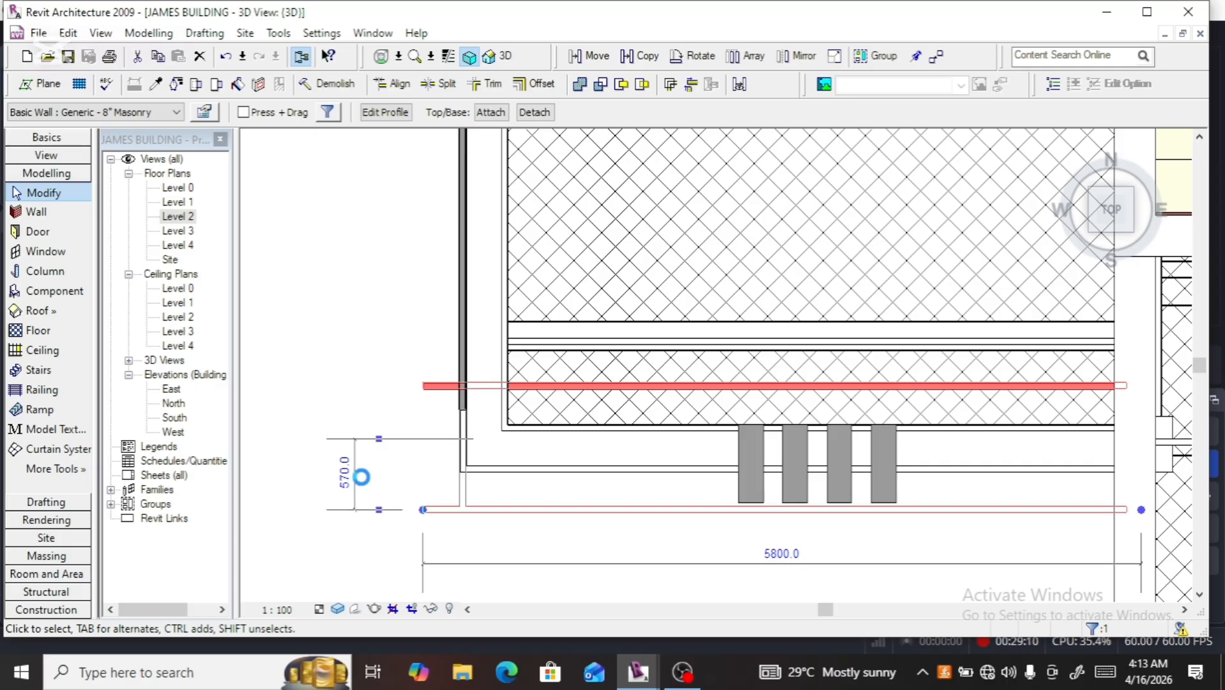
{"action": "key", "text": "Down"}
{"action": "key", "text": "Down"}
{"action": "key", "text": "Down"}
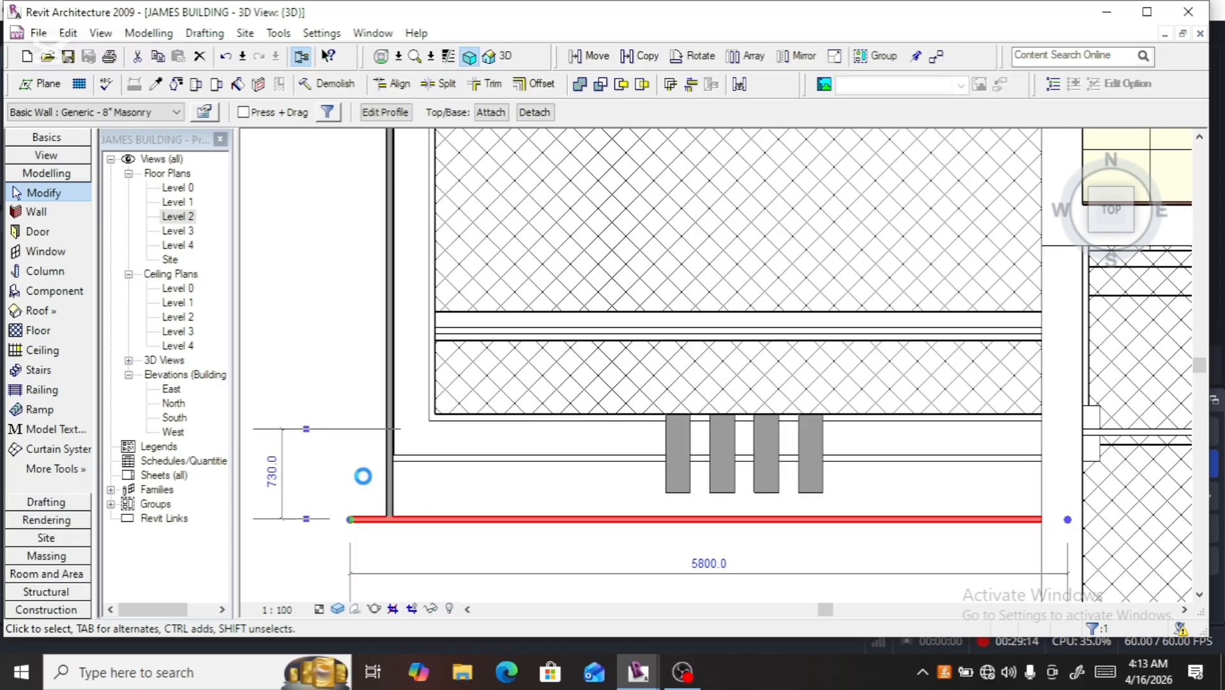
Move the front masonry wall back beneath the roof's front edge, to an offset dimension of 170, and deselect it
{"action": "key", "text": "Up"}
{"action": "key", "text": "Up"}
{"action": "key", "text": "Up"}
{"action": "key", "text": "Up"}
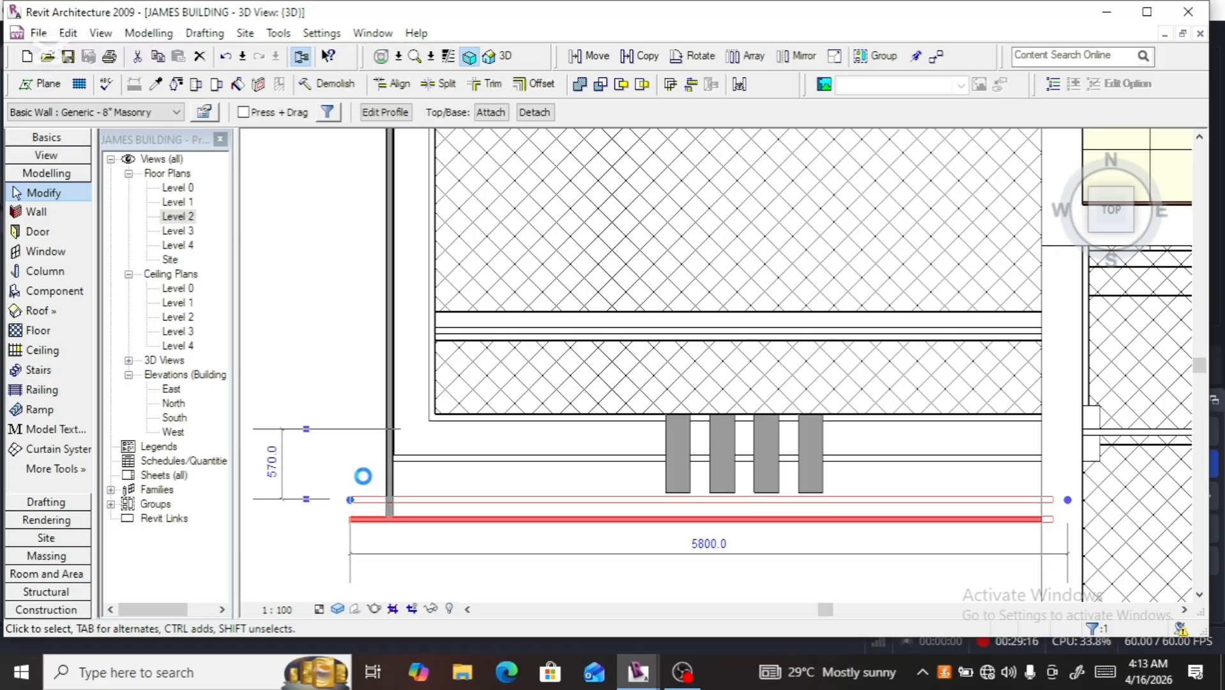
{"action": "key", "text": "Up"}
{"action": "key", "text": "Up"}
{"action": "key", "text": "Up"}
{"action": "key", "text": "Up"}
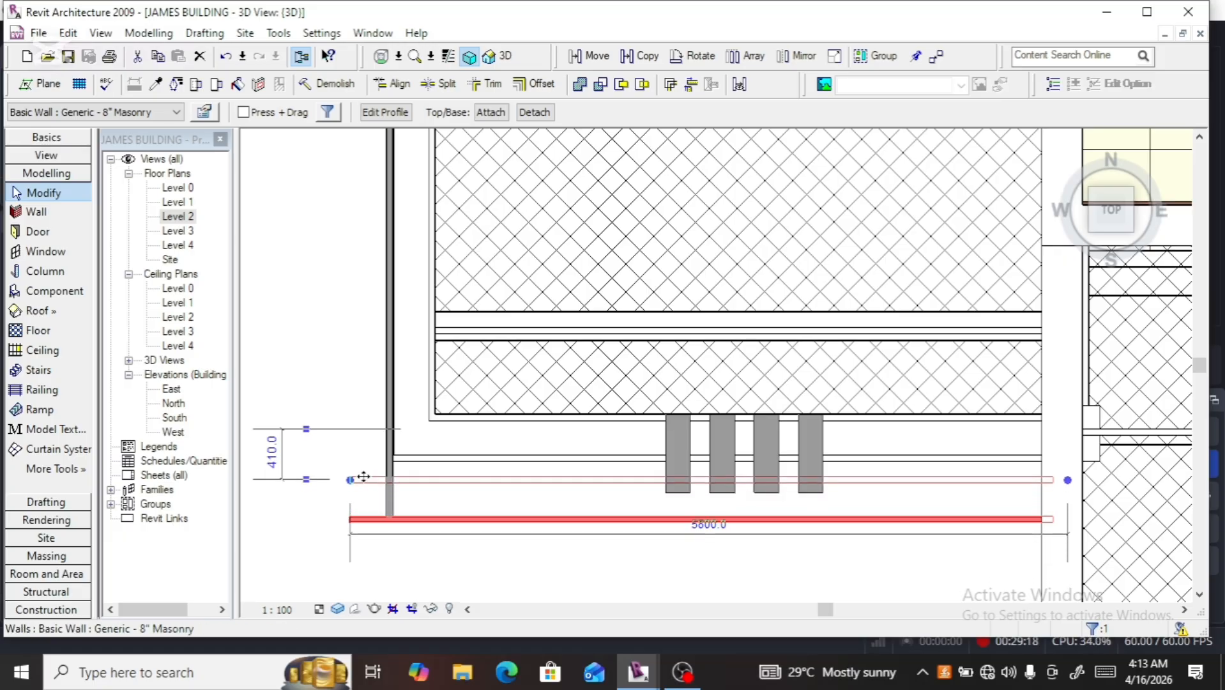
{"action": "key", "text": "Up"}
{"action": "key", "text": "Up"}
{"action": "key", "text": "Up"}
{"action": "key", "text": "Up"}
{"action": "key", "text": "Up"}
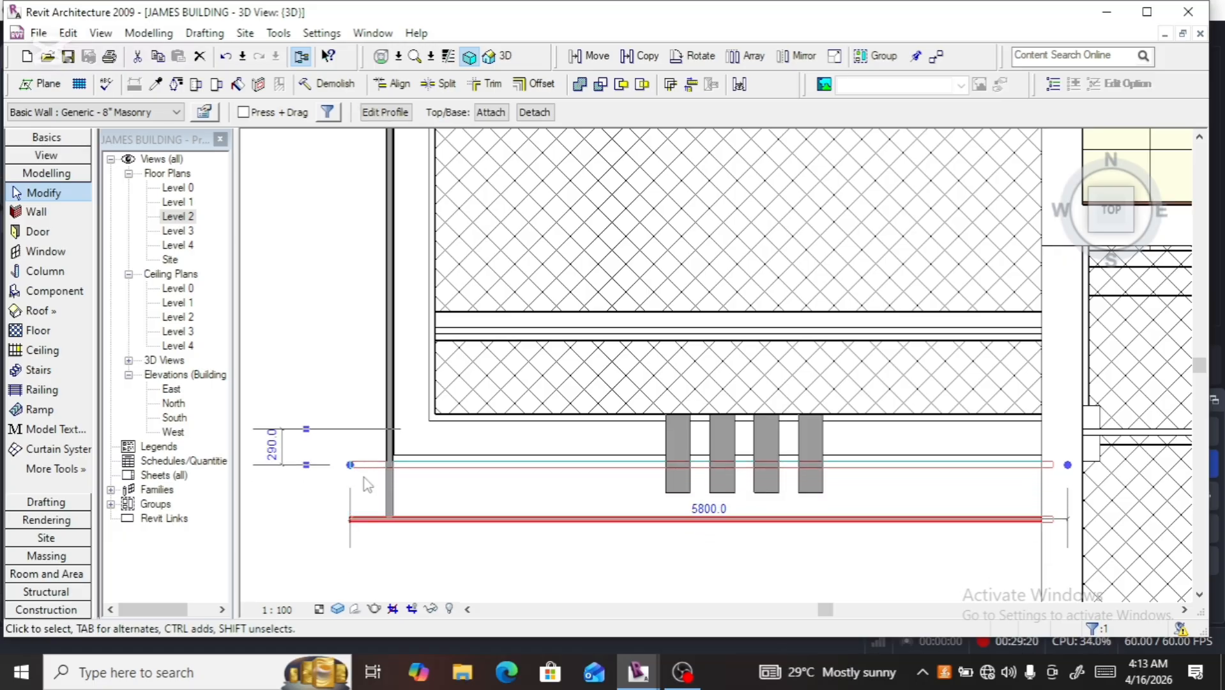
{"action": "key", "text": "Up"}
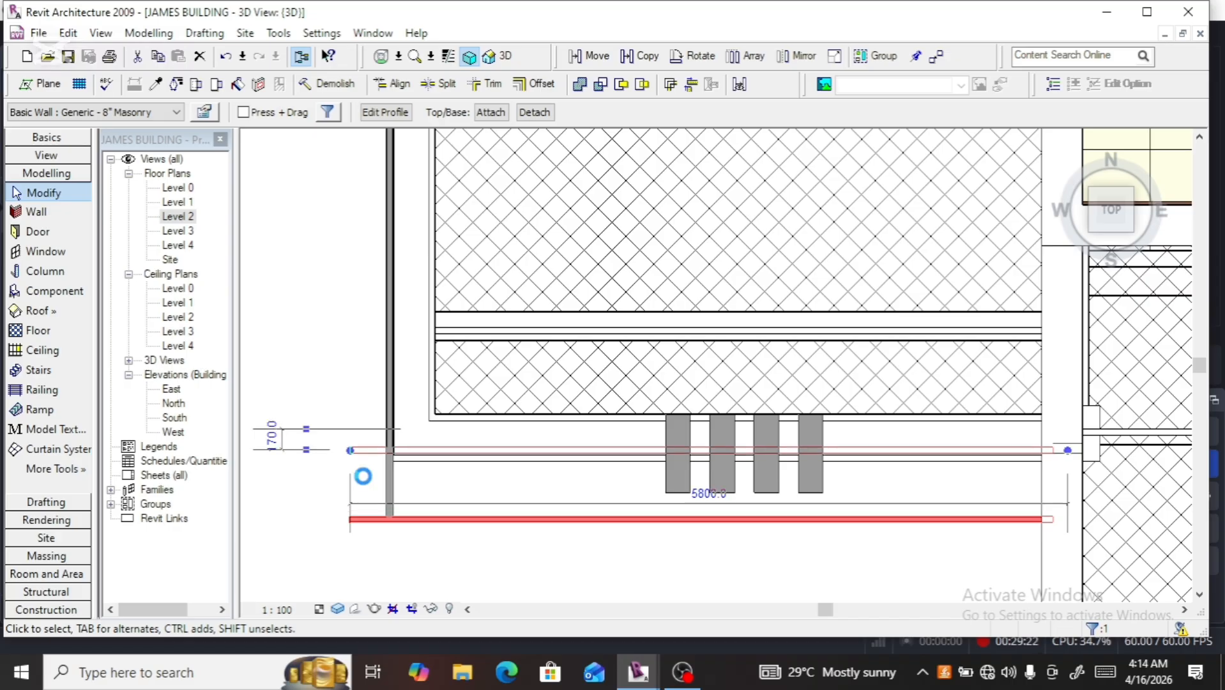
{"action": "key", "text": "Up"}
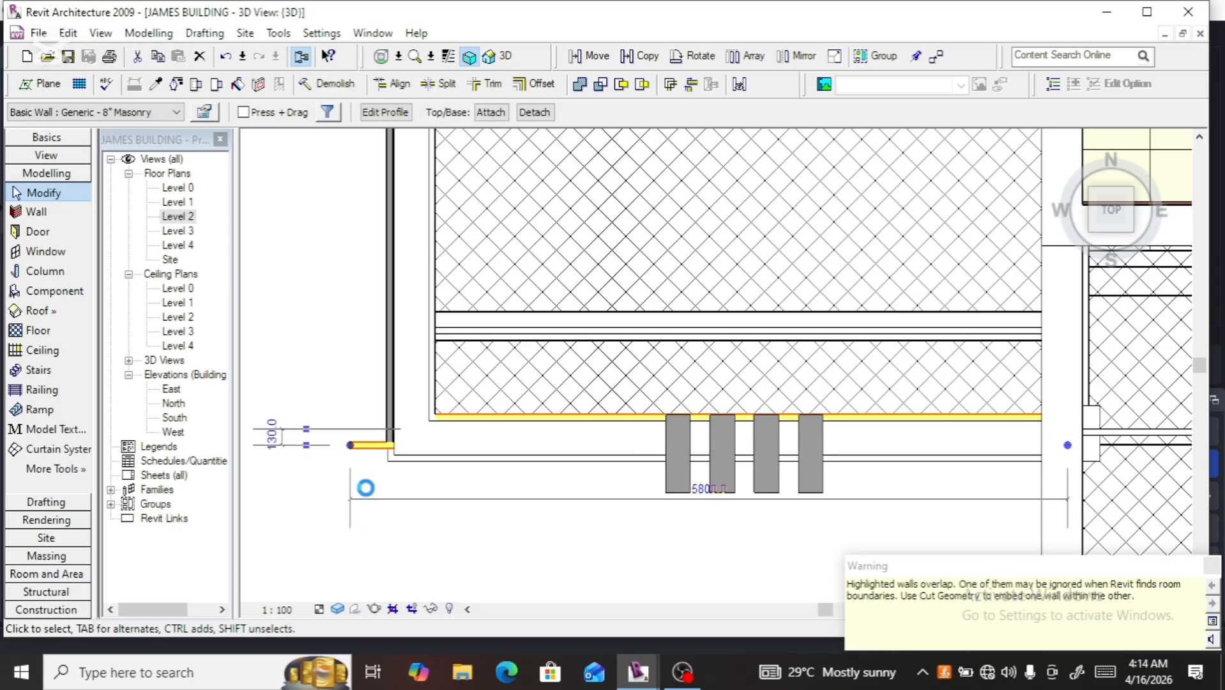
{"action": "key", "text": "Down"}
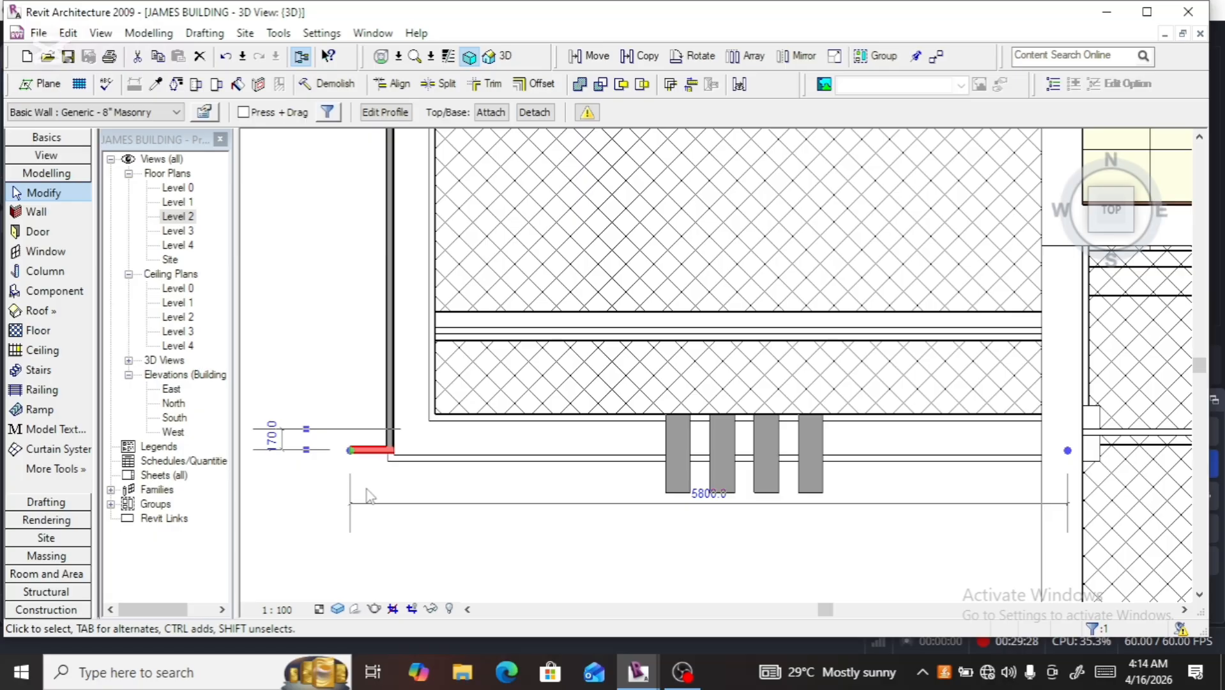
{"action": "scroll", "coordinate": [369, 497], "scroll_direction": "down", "scroll_amount": 1}
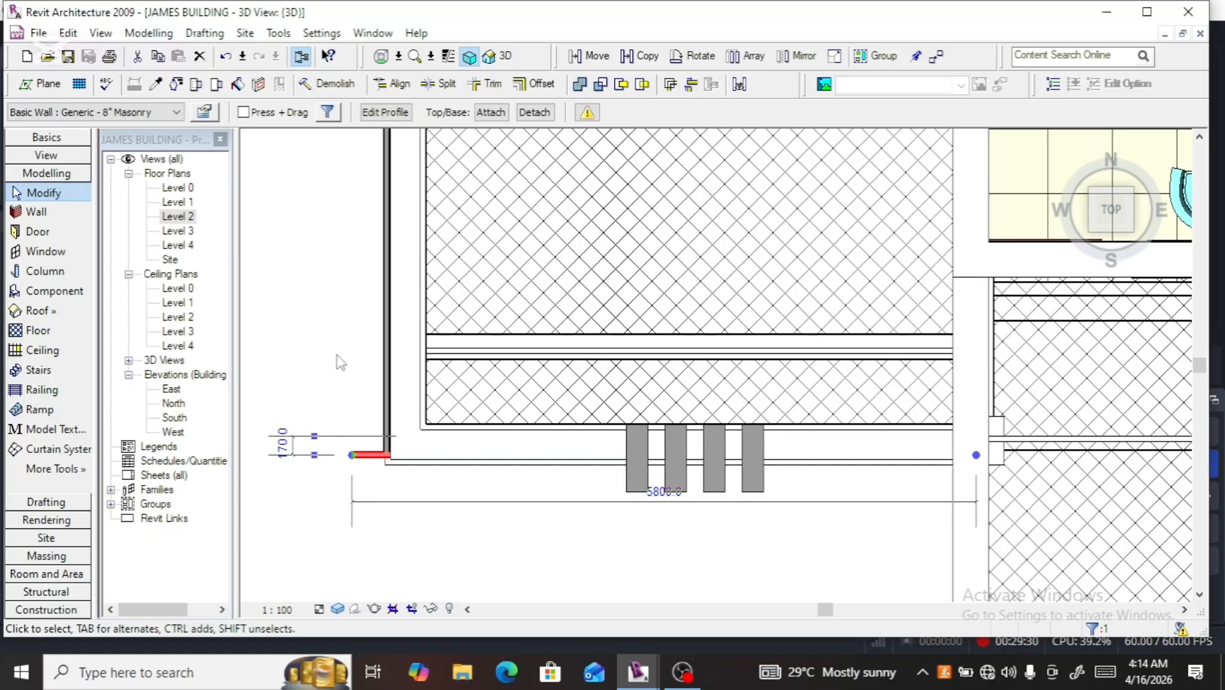
{"action": "key", "text": "Escape"}
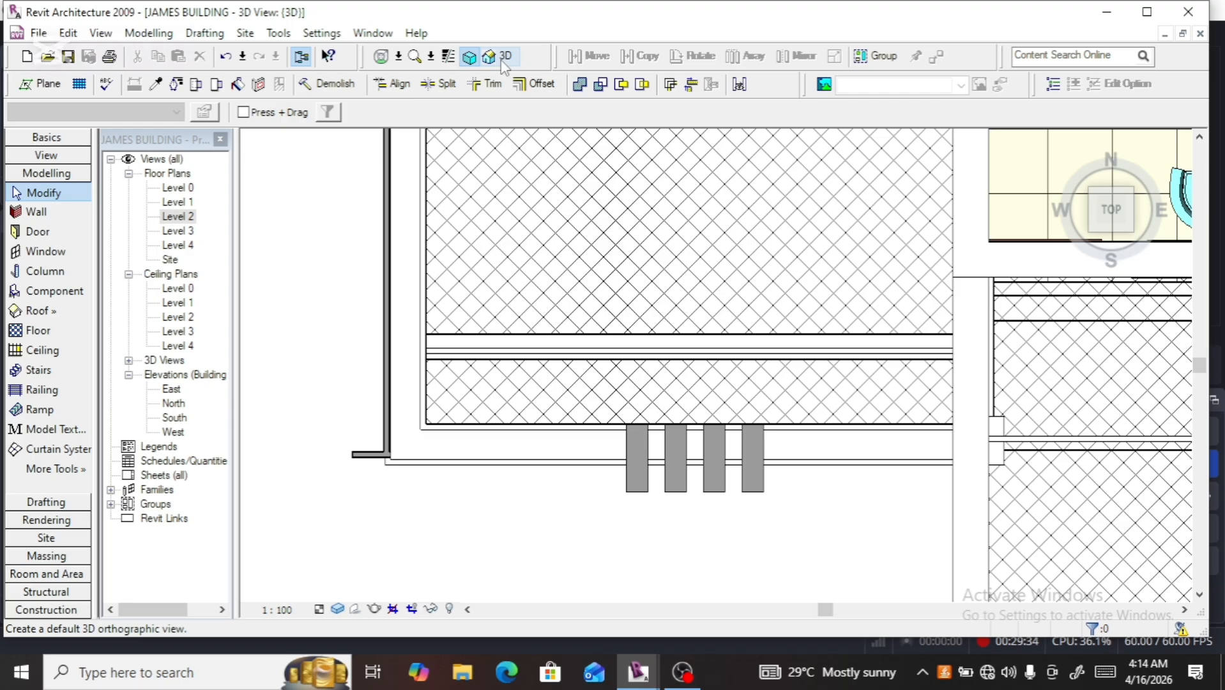
Examine in 3D the corner where the front and left masonry walls meet beneath the roof edge
{"action": "mouse_move", "coordinate": [1107, 200]}
{"action": "left_mouse_down"}
{"action": "mouse_move", "coordinate": [1115, 220]}
{"action": "mouse_move", "coordinate": [1121, 192]}
{"action": "left_mouse_up"}
{"action": "left_click", "coordinate": [1091, 229]}
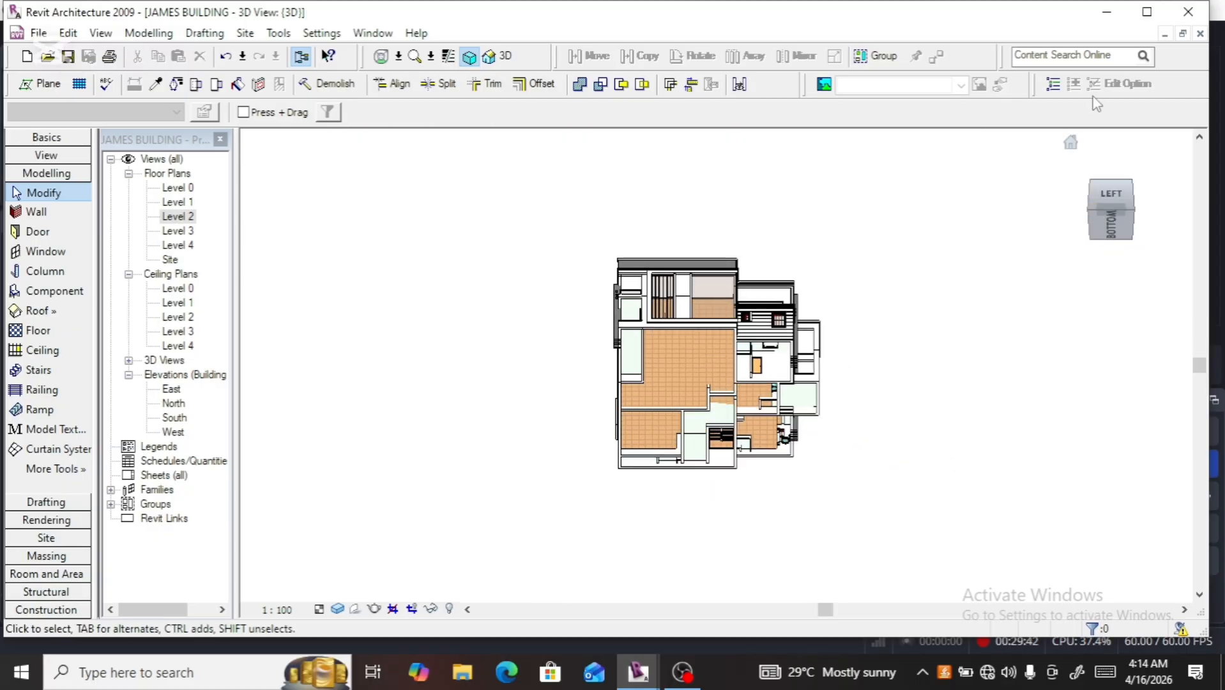
{"action": "left_click", "coordinate": [1071, 143]}
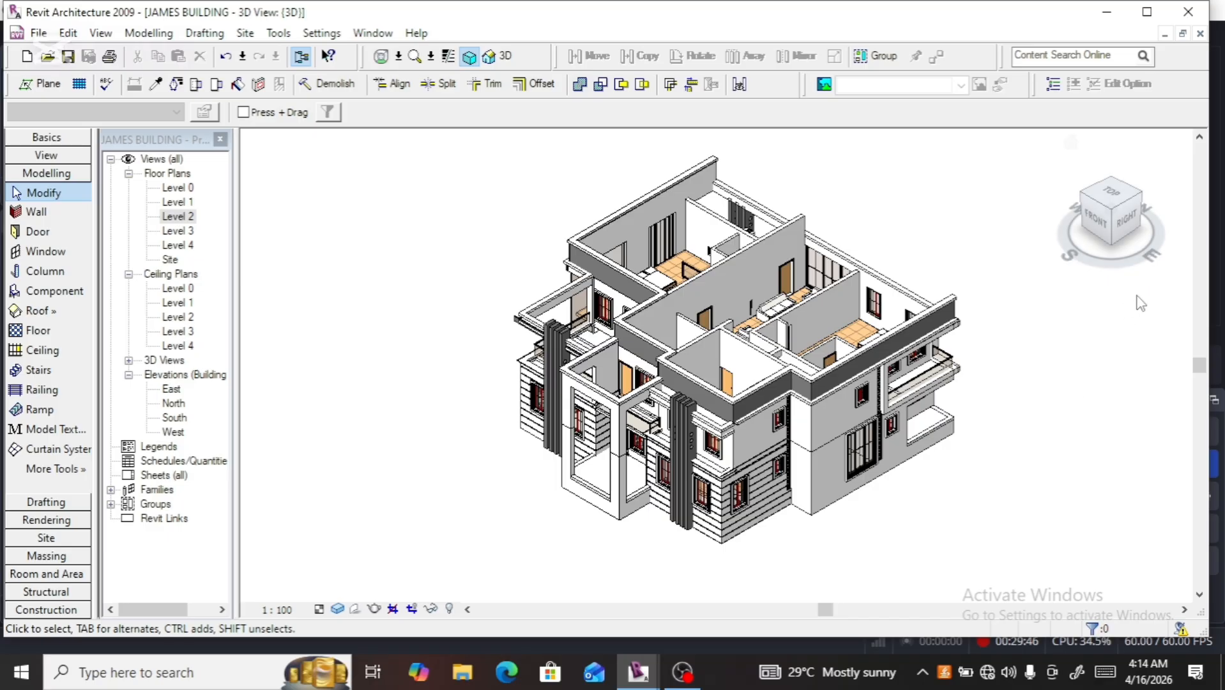
{"action": "left_click", "coordinate": [1095, 218]}
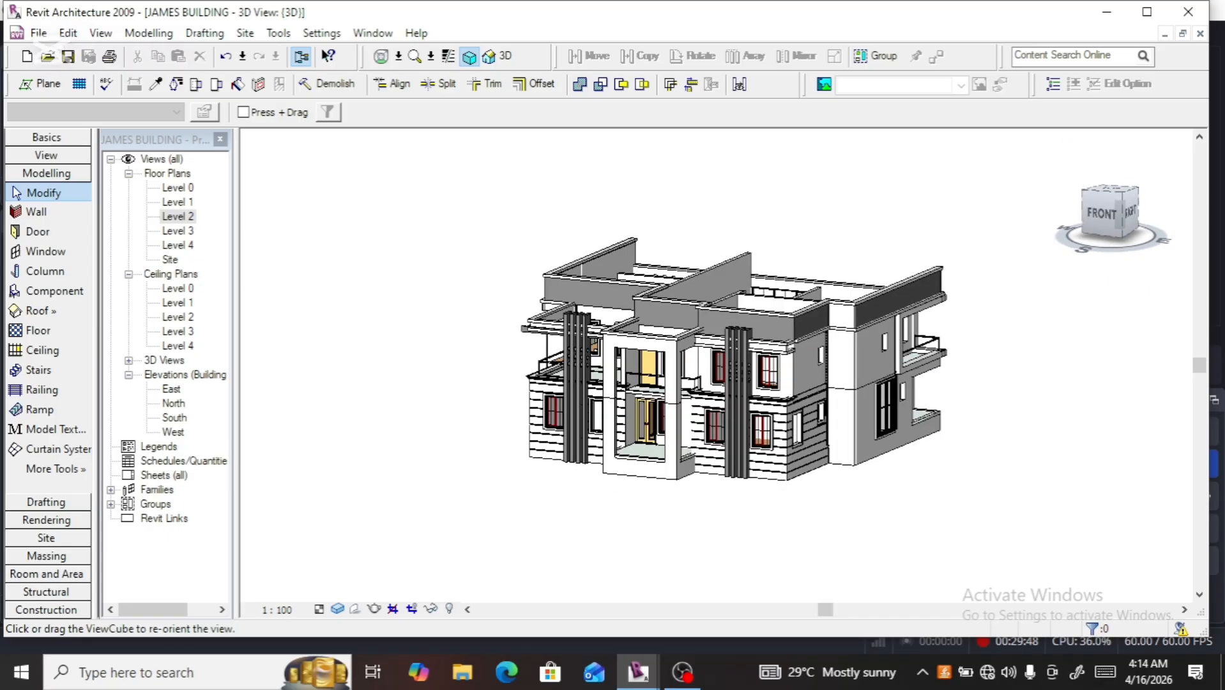
{"action": "left_click", "coordinate": [1090, 191]}
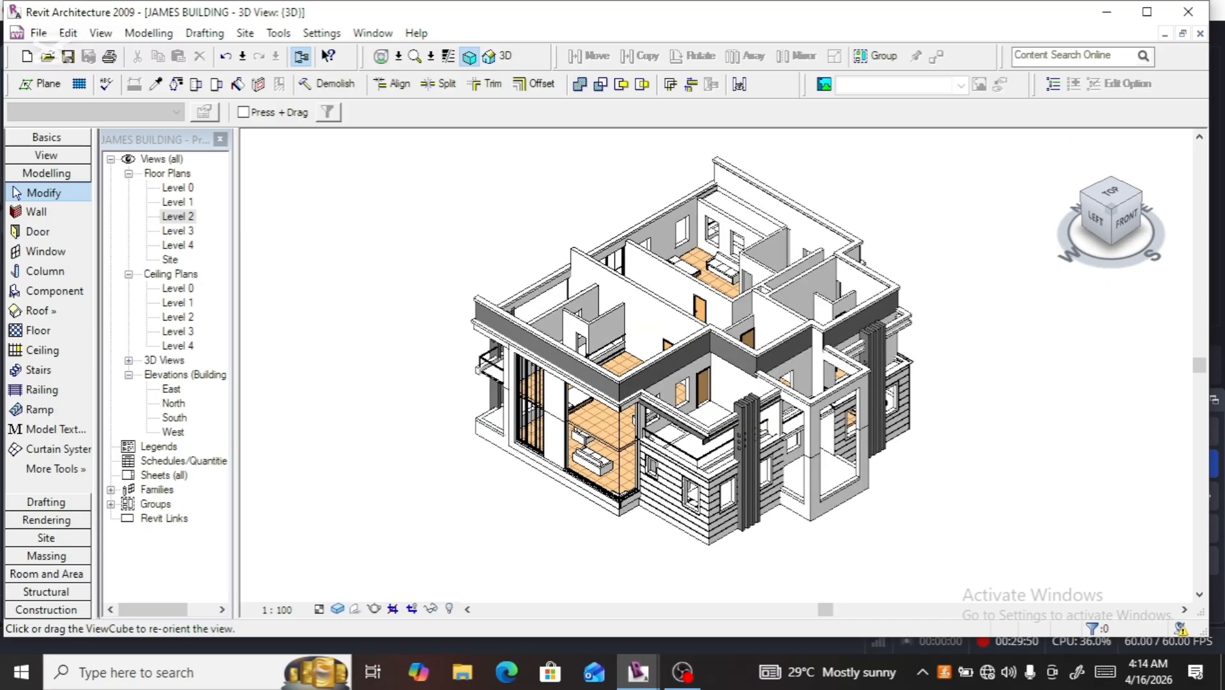
{"action": "left_click", "coordinate": [1112, 229]}
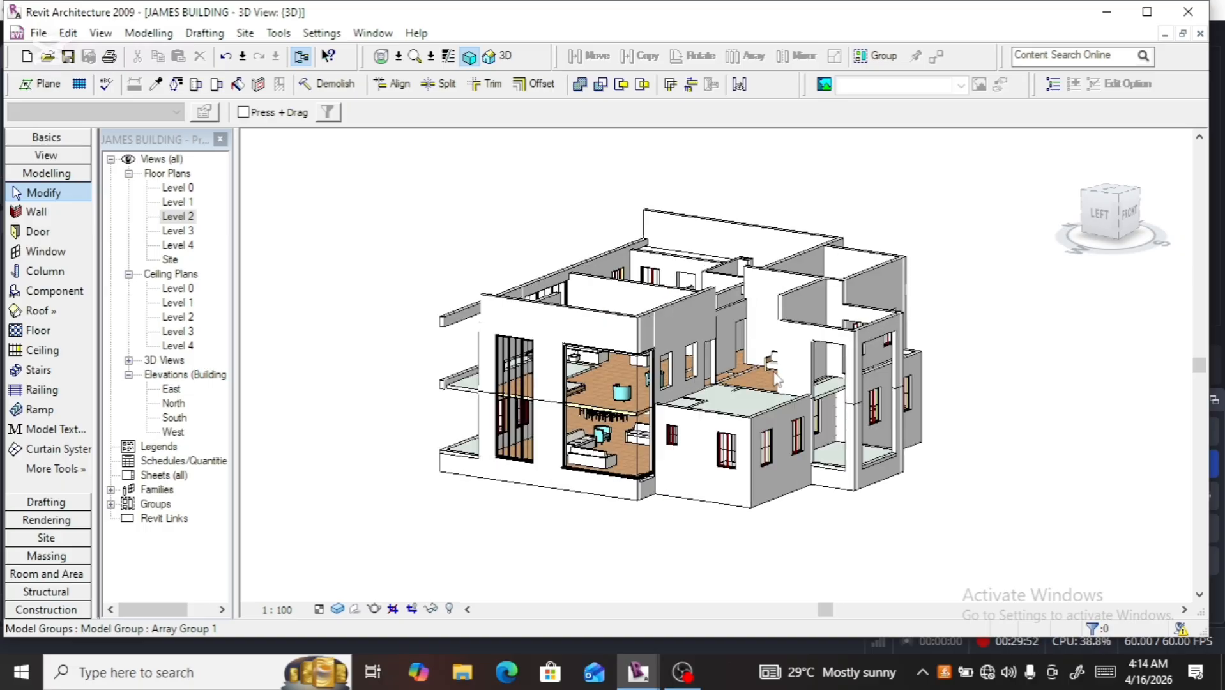
{"action": "scroll", "coordinate": [775, 378], "scroll_direction": "up", "scroll_amount": 8}
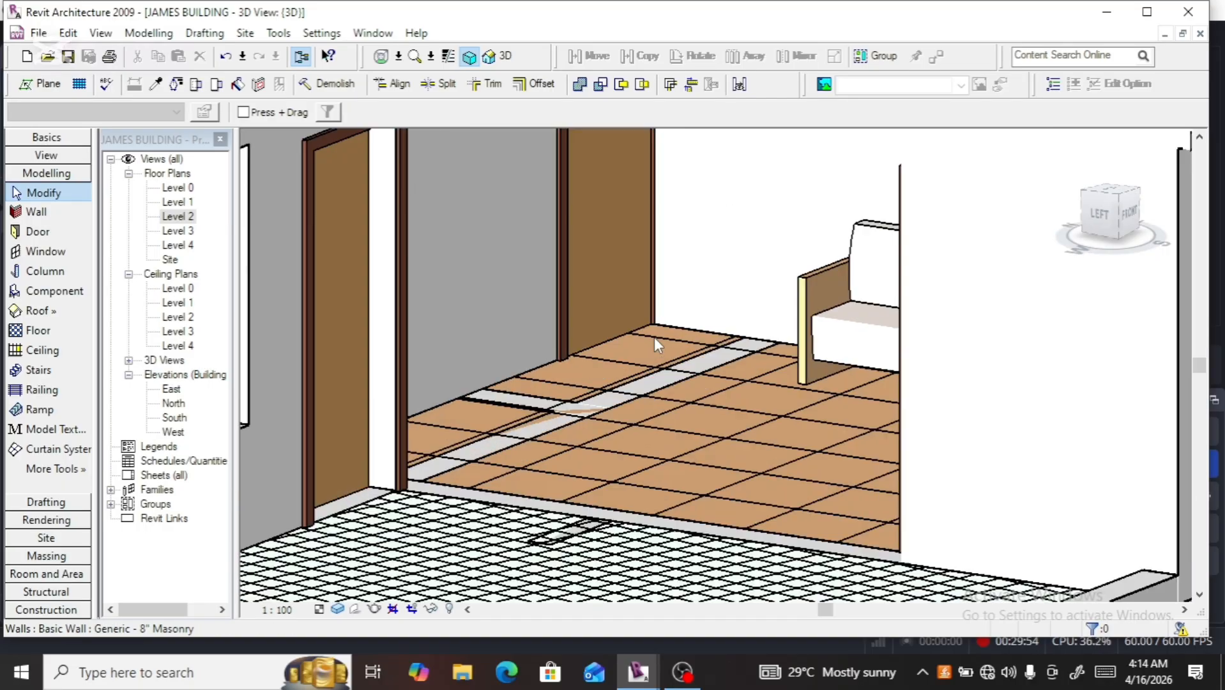
{"action": "scroll", "coordinate": [658, 335], "scroll_direction": "up", "scroll_amount": 2}
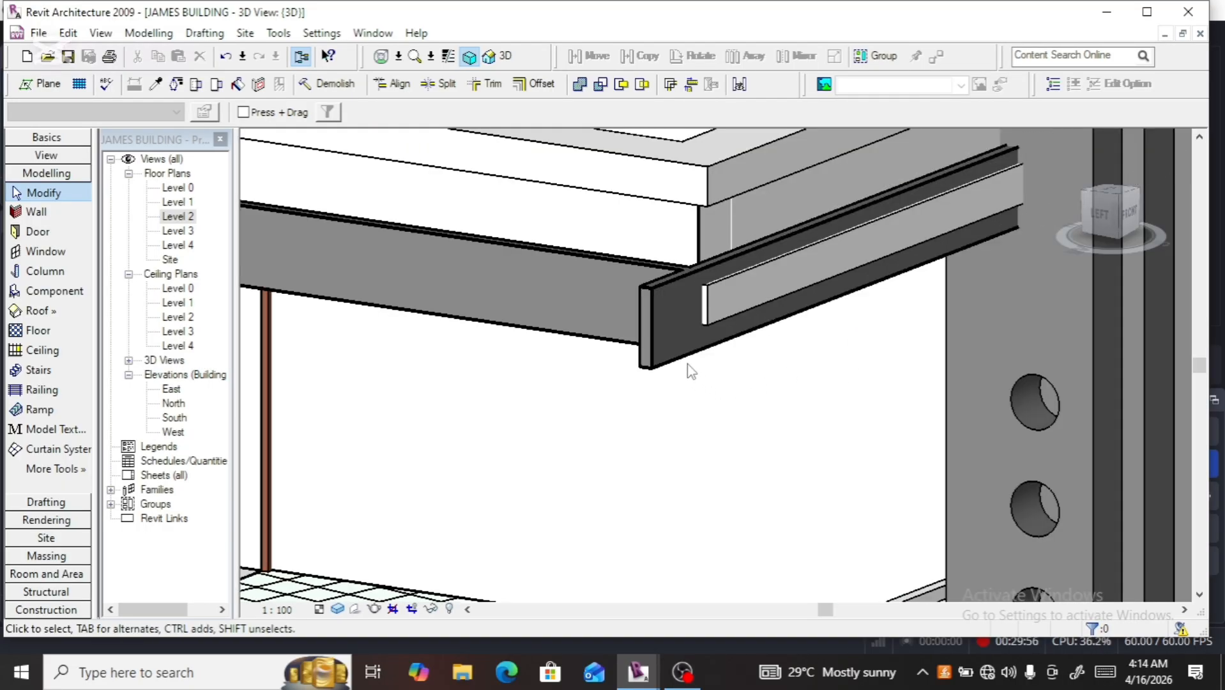
Examine the front masonry wall beneath the roof edge from above, from the left side and from the front-left corner
{"action": "left_click", "coordinate": [687, 361]}
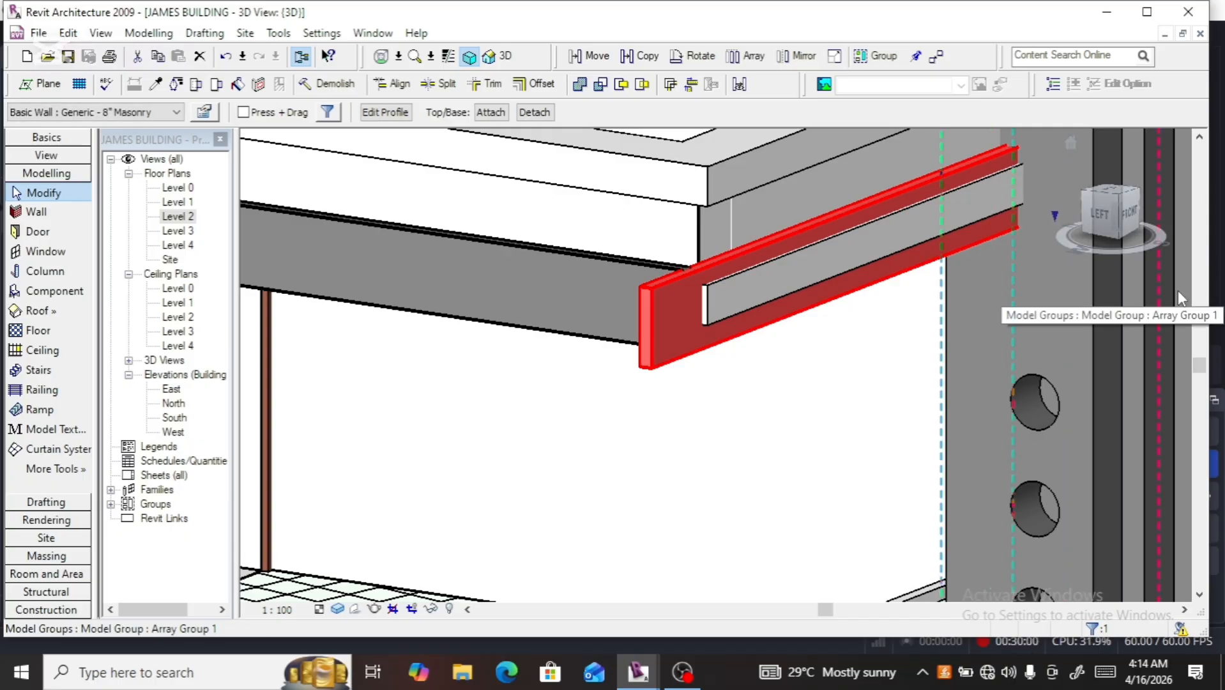
{"action": "left_click", "coordinate": [1109, 192]}
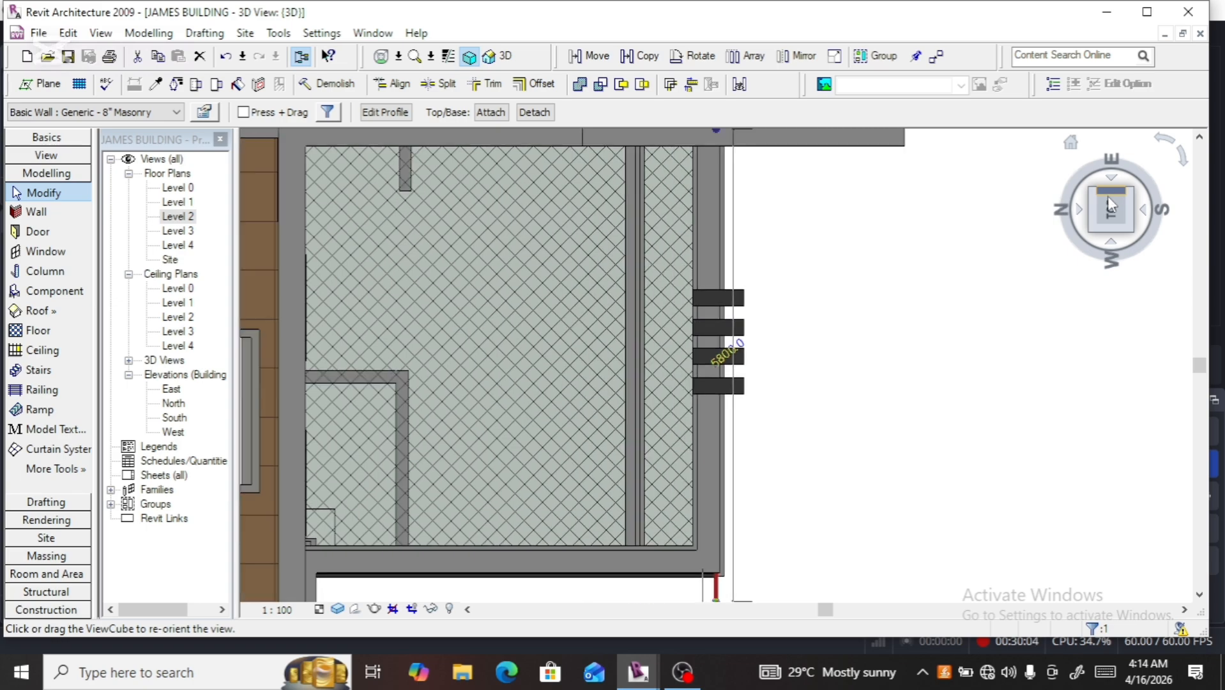
{"action": "scroll", "coordinate": [866, 302], "scroll_direction": "down", "scroll_amount": 4}
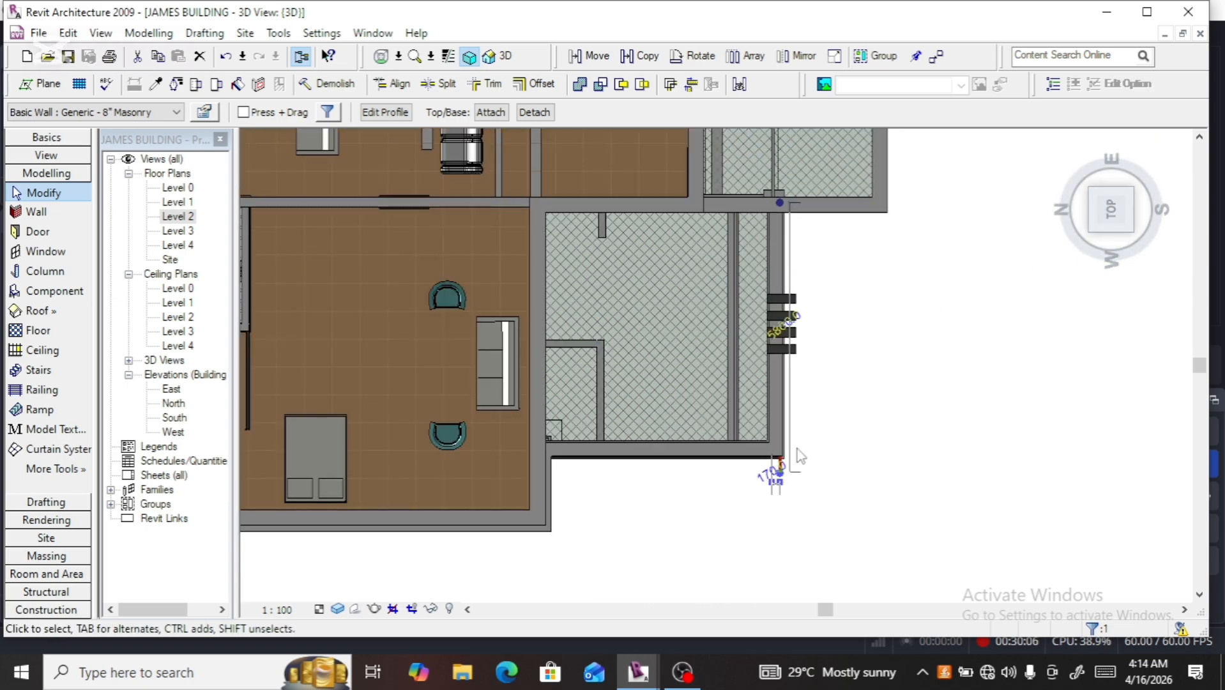
{"action": "scroll", "coordinate": [781, 469], "scroll_direction": "up", "scroll_amount": 5}
{"action": "scroll", "coordinate": [785, 464], "scroll_direction": "up", "scroll_amount": 4}
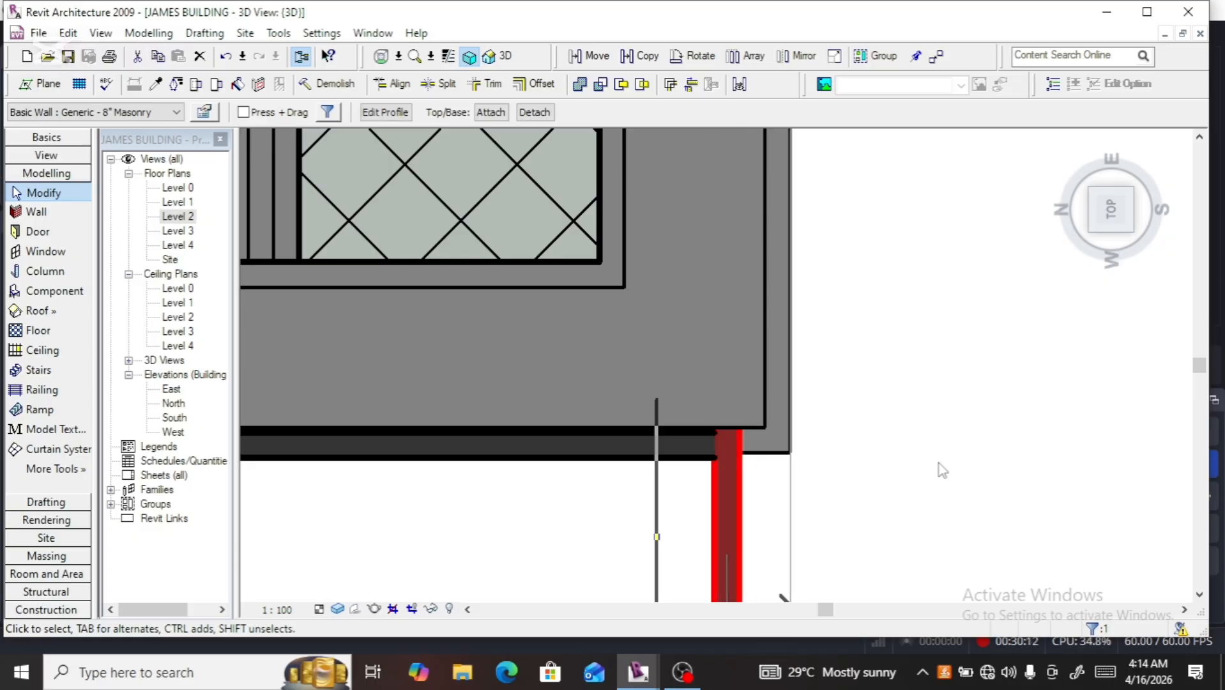
{"action": "left_click_drag", "start_coordinate": [1112, 218], "coordinate": [1112, 214]}
{"action": "left_click", "coordinate": [1110, 219]}
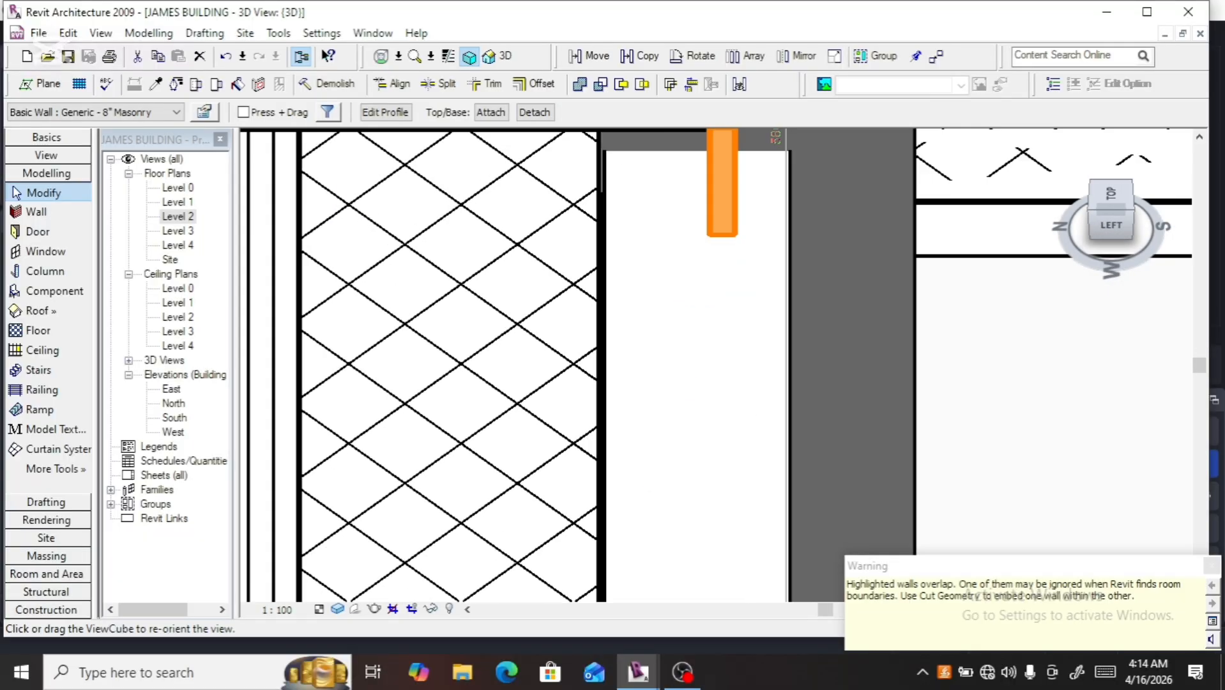
{"action": "scroll", "coordinate": [1022, 379], "scroll_direction": "down", "scroll_amount": 1}
{"action": "scroll", "coordinate": [1023, 379], "scroll_direction": "down", "scroll_amount": 1}
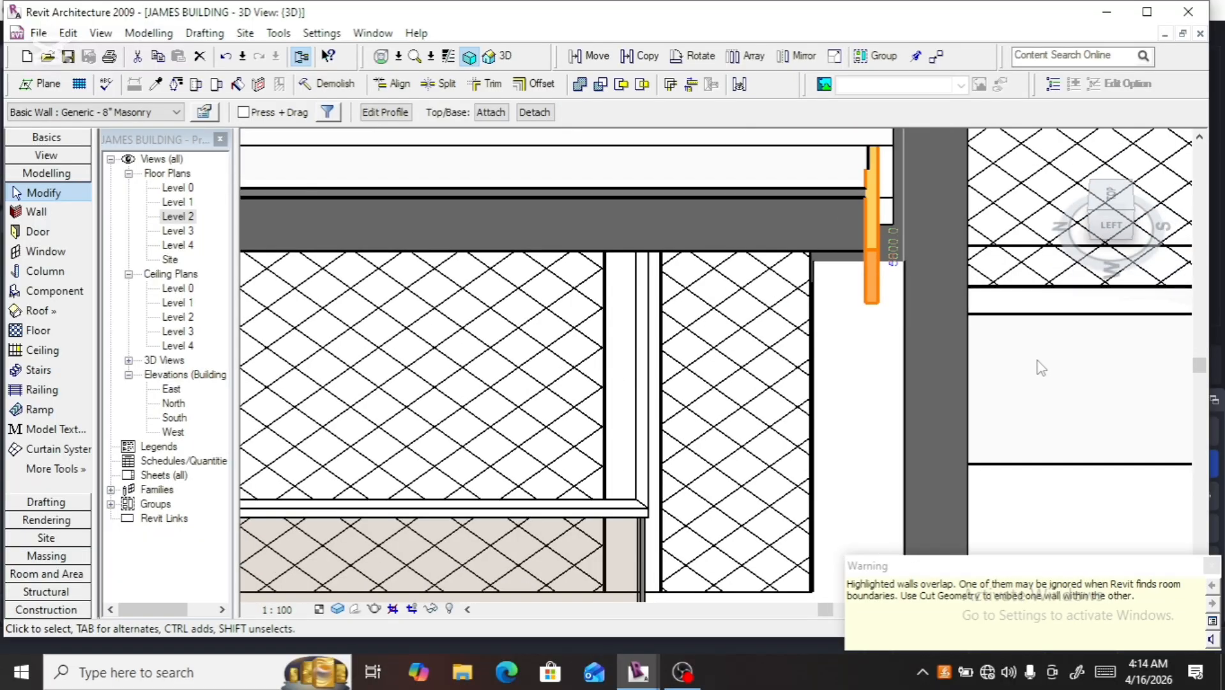
{"action": "left_click", "coordinate": [1111, 235]}
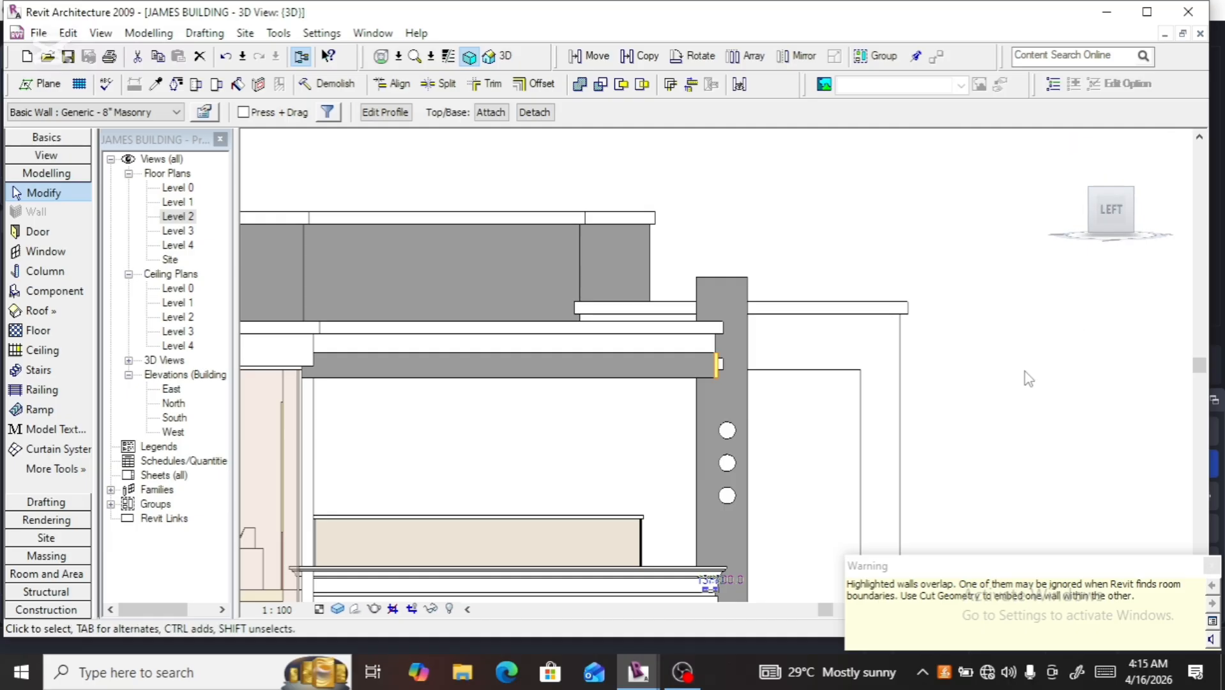
{"action": "key", "text": "Escape"}
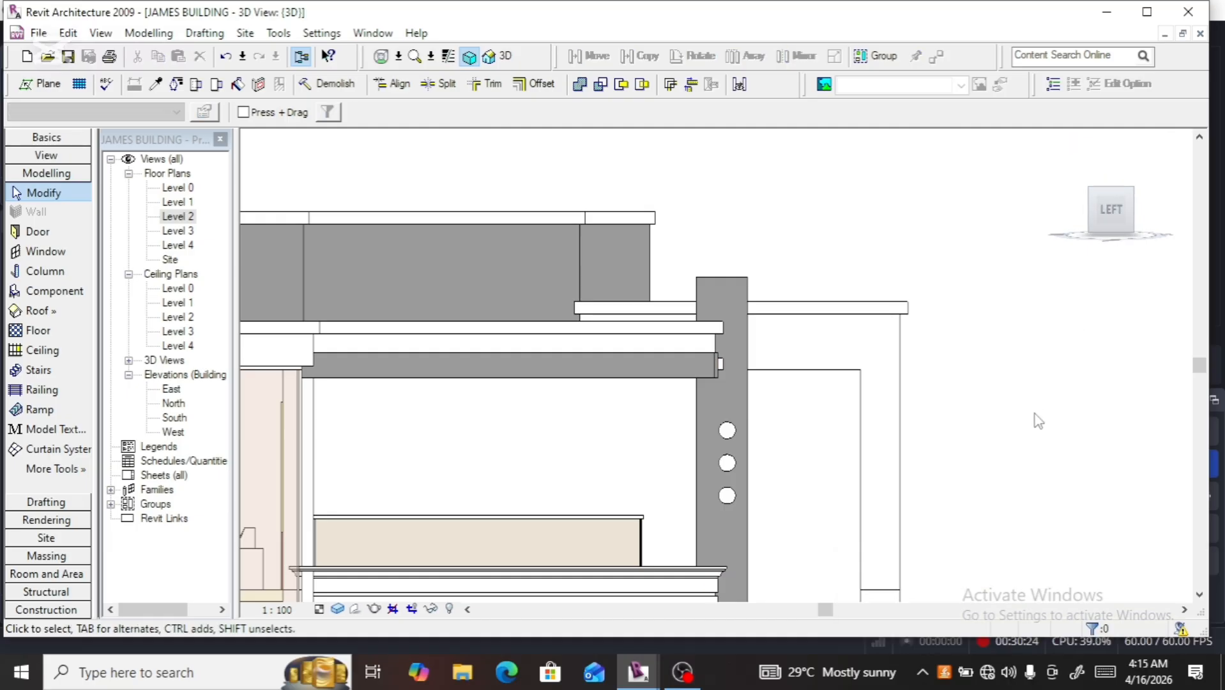
{"action": "left_click", "coordinate": [1130, 214]}
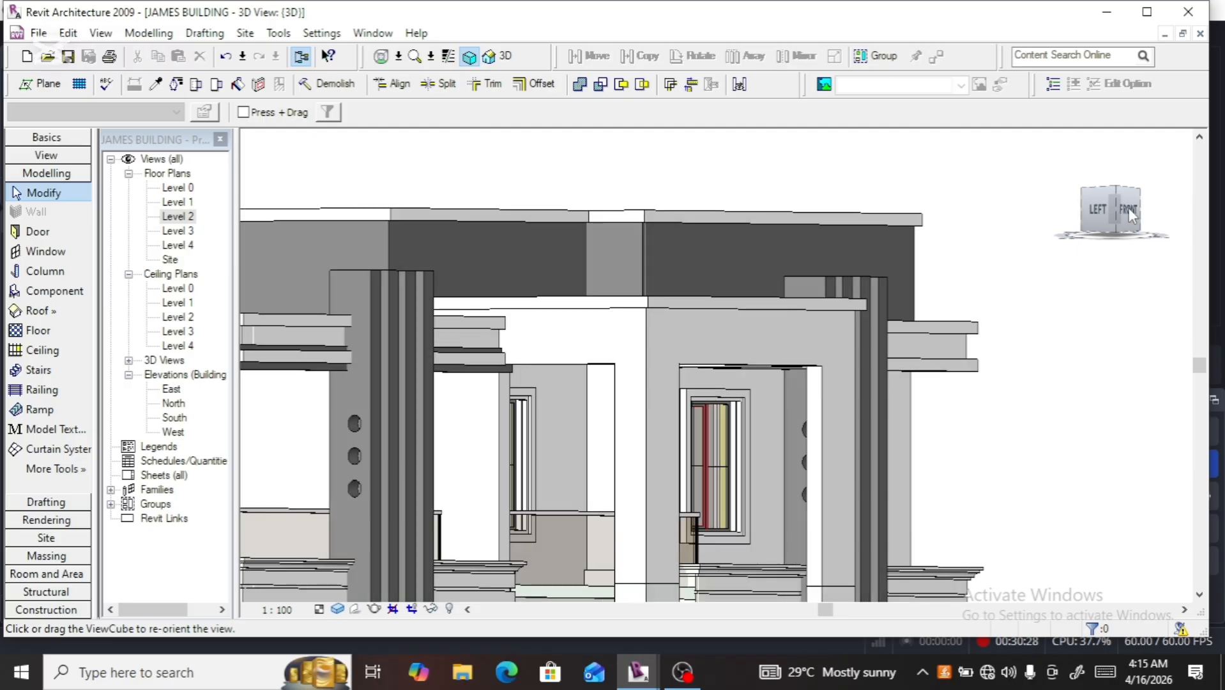
{"action": "scroll", "coordinate": [497, 380], "scroll_direction": "up", "scroll_amount": 2}
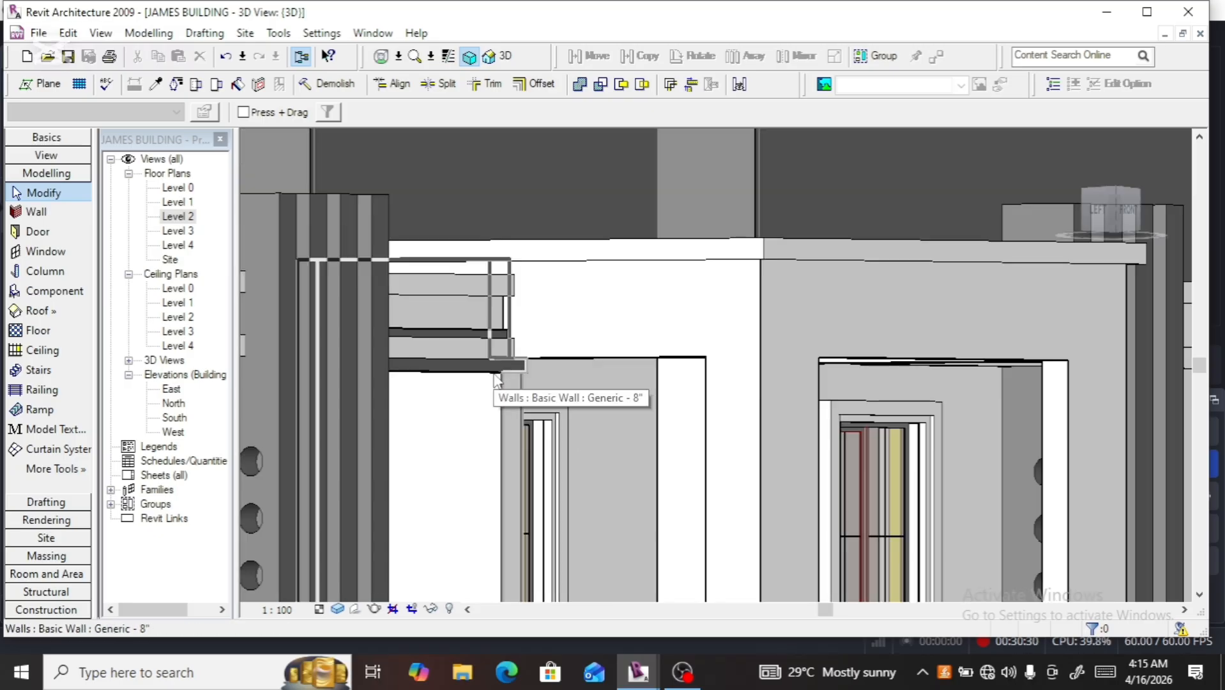
{"action": "scroll", "coordinate": [497, 380], "scroll_direction": "up", "scroll_amount": 2}
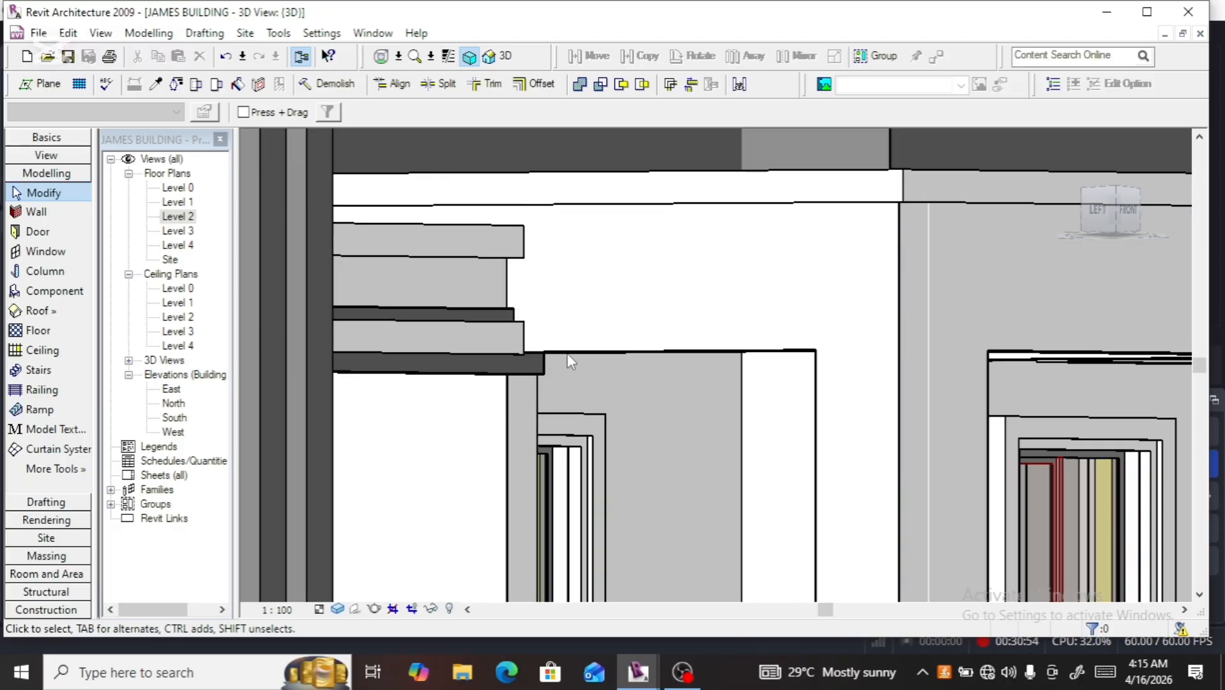
{"action": "scroll", "coordinate": [571, 350], "scroll_direction": "down", "scroll_amount": 3}
{"action": "scroll", "coordinate": [549, 351], "scroll_direction": "down", "scroll_amount": 2}
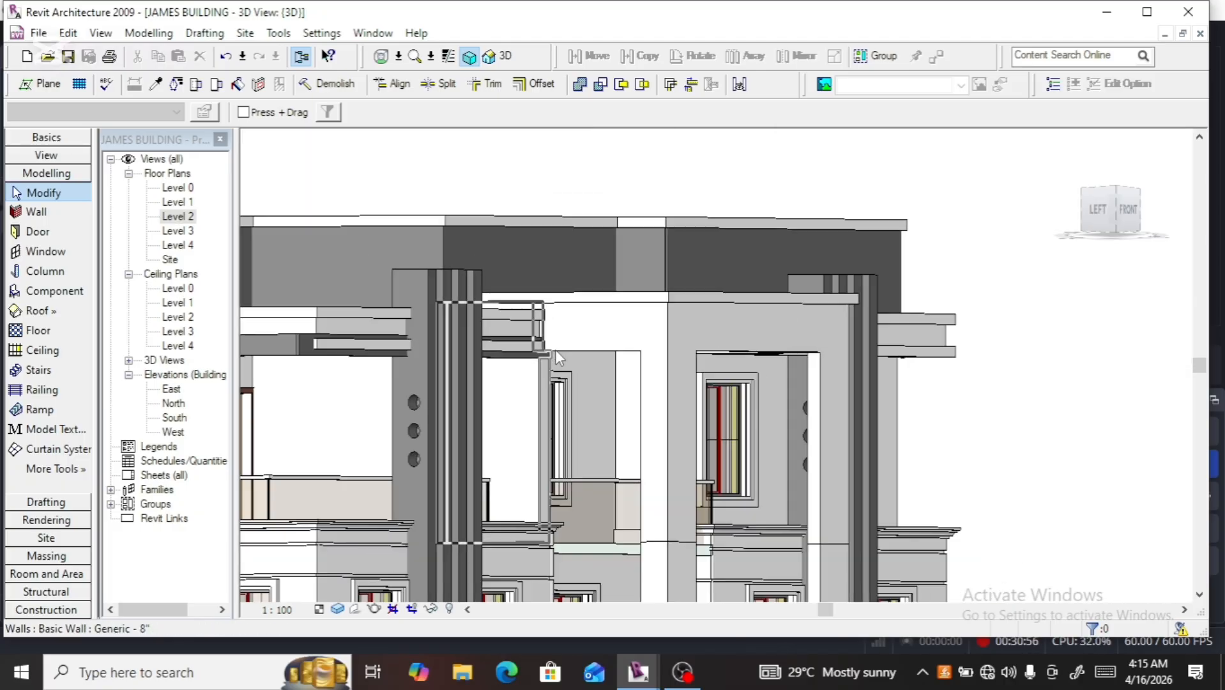
Nudge the front masonry wall inward in small increments until its outer face sits just behind the wall face above it
{"action": "left_click", "coordinate": [350, 365]}
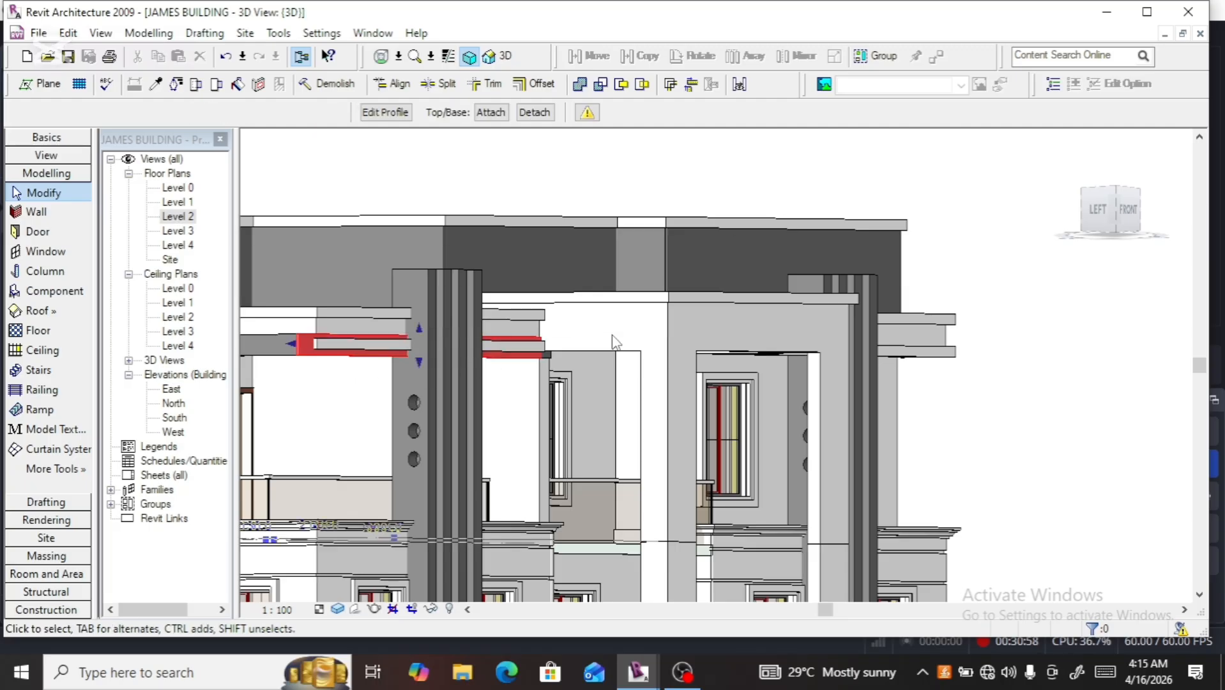
{"action": "left_click", "coordinate": [1099, 210]}
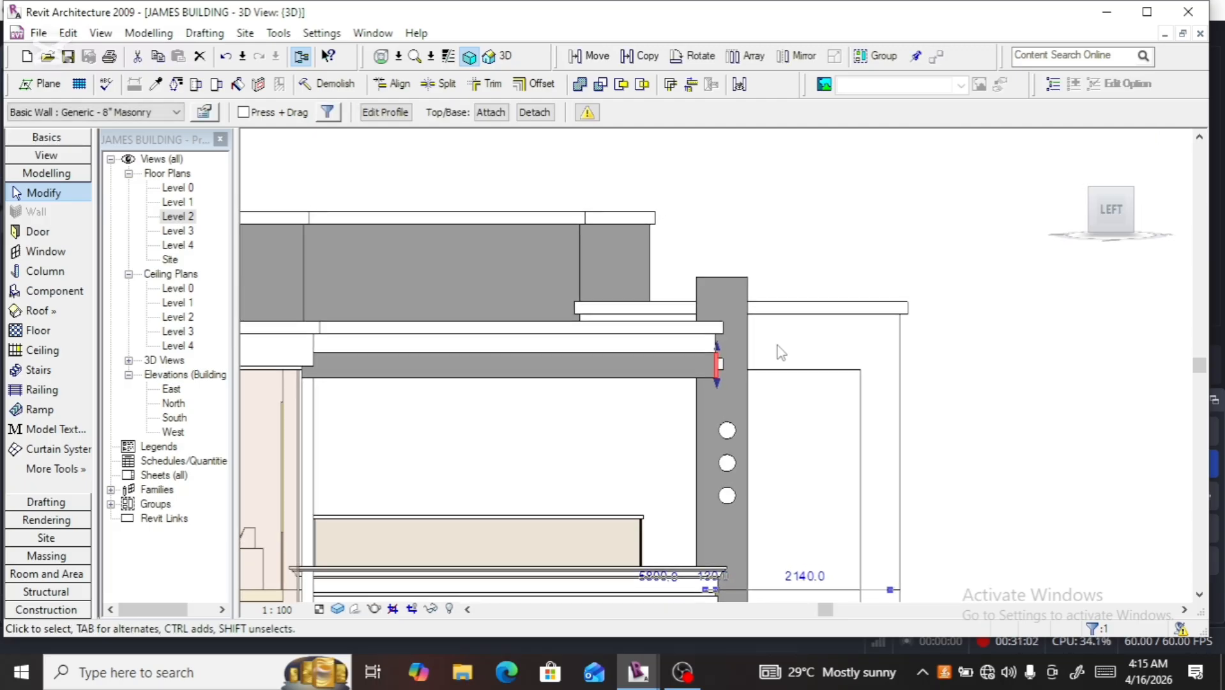
{"action": "scroll", "coordinate": [716, 377], "scroll_direction": "up", "scroll_amount": 5}
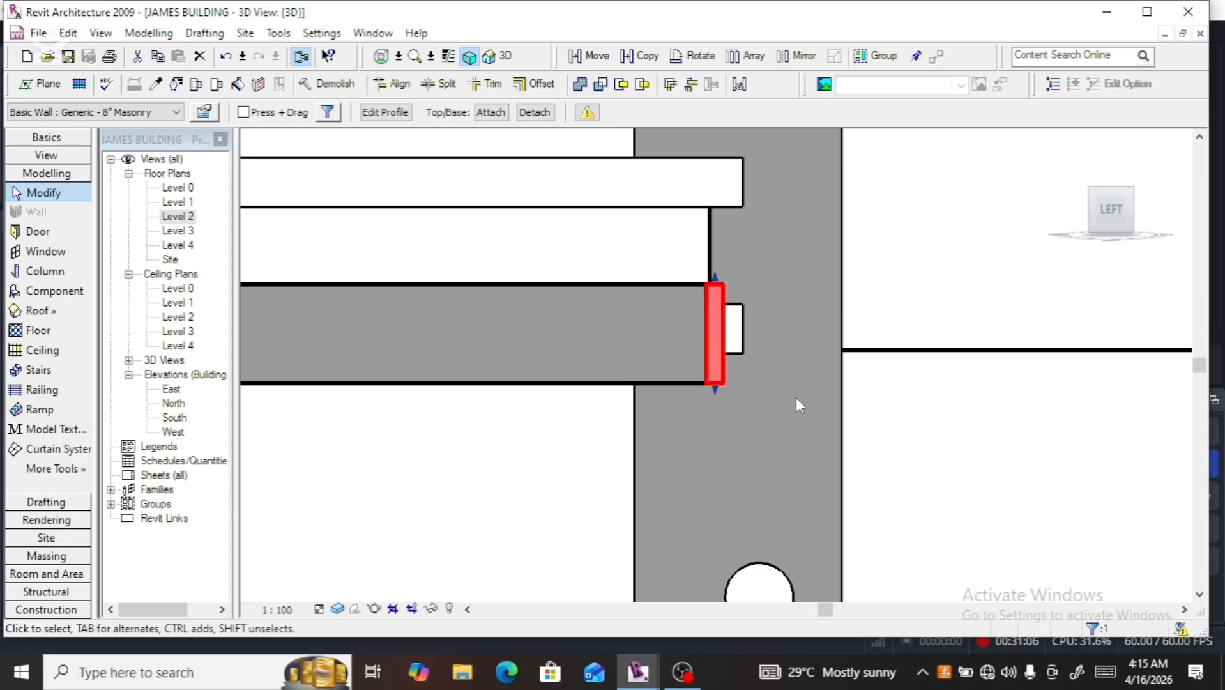
{"action": "key", "text": "Left"}
{"action": "key", "text": "Left"}
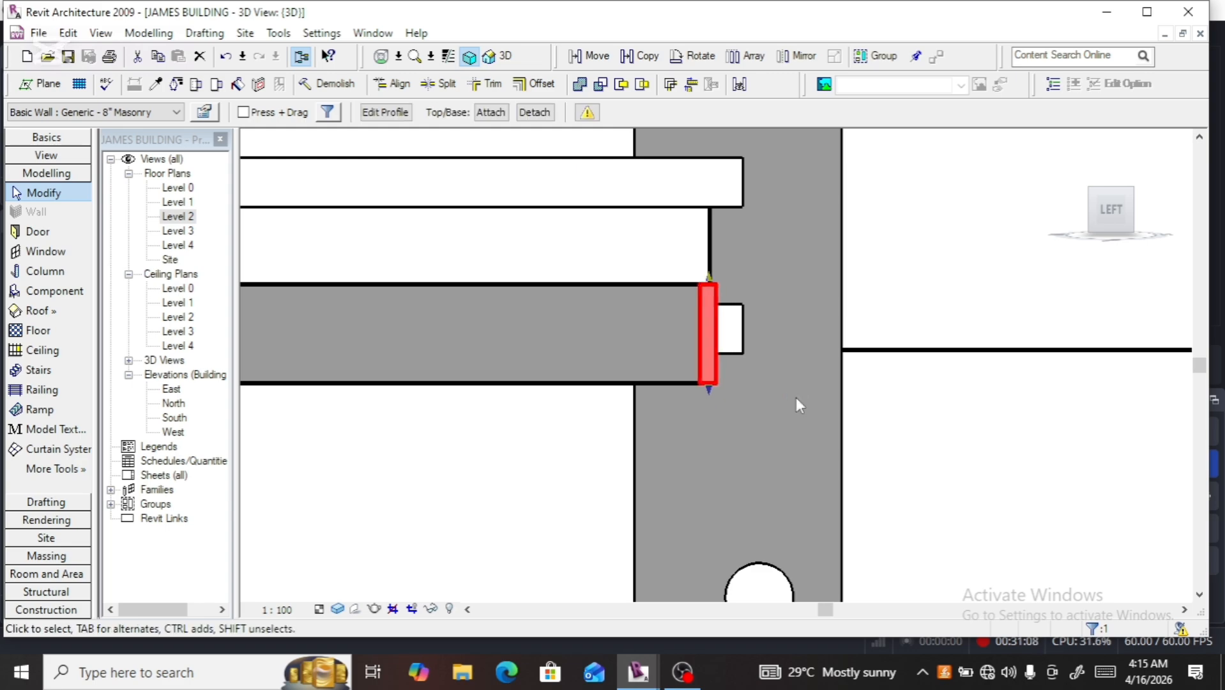
{"action": "key", "text": "Left"}
{"action": "key", "text": "Left"}
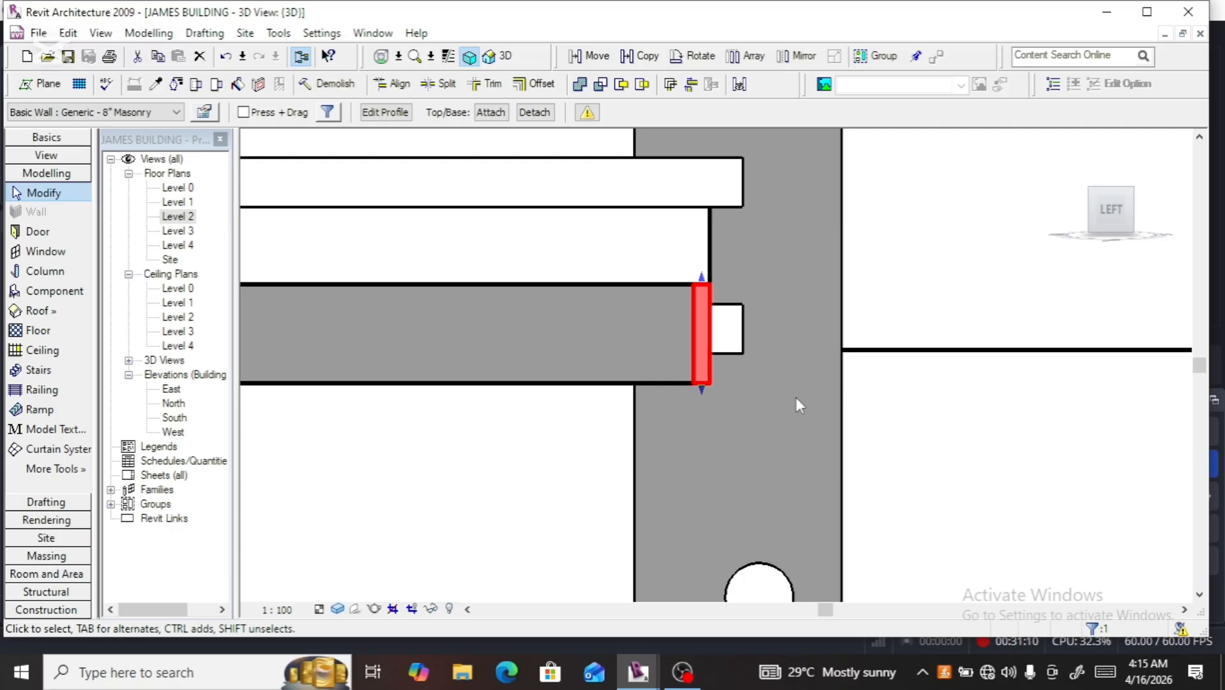
{"action": "key", "text": "Left"}
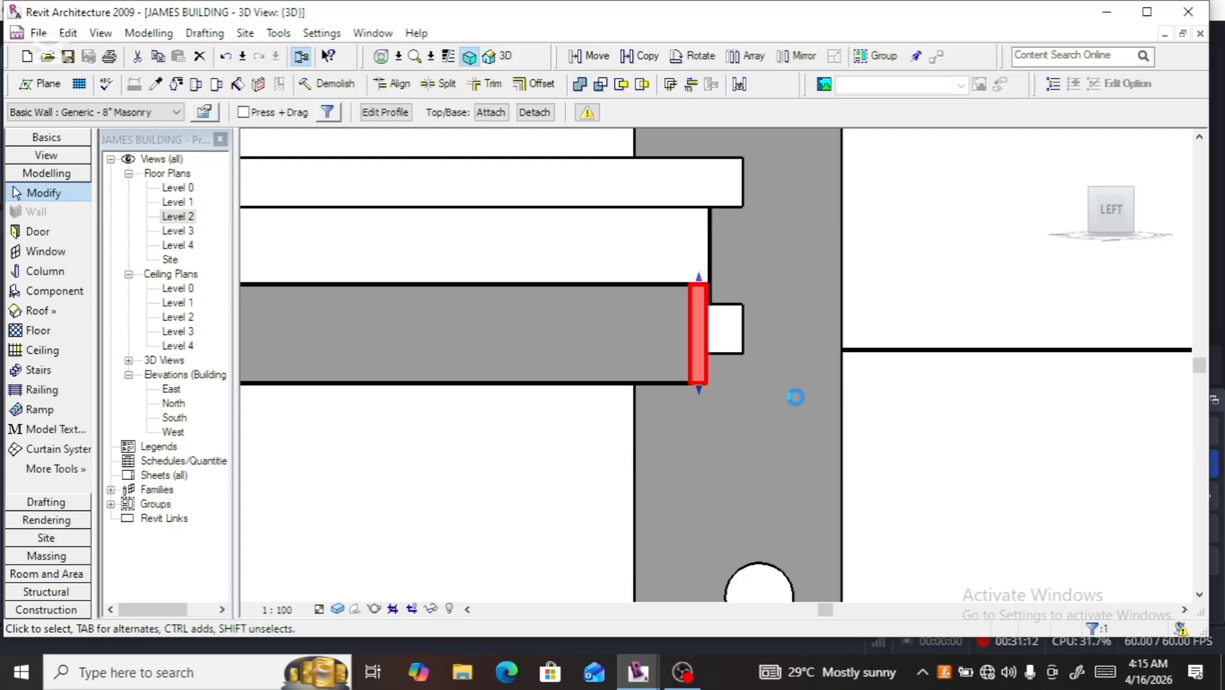
{"action": "key", "text": "Left"}
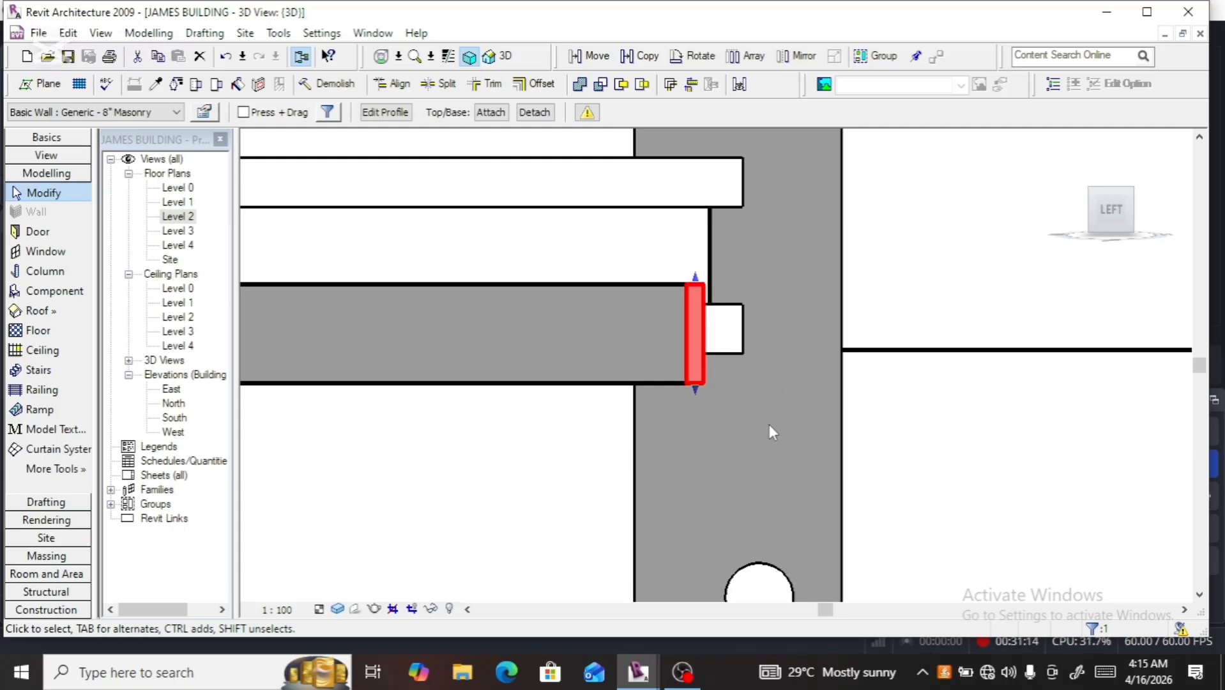
Trim the left and front masonry walls to each other so they meet in a clean corner beneath the roof edge
{"action": "mouse_move", "coordinate": [1100, 192]}
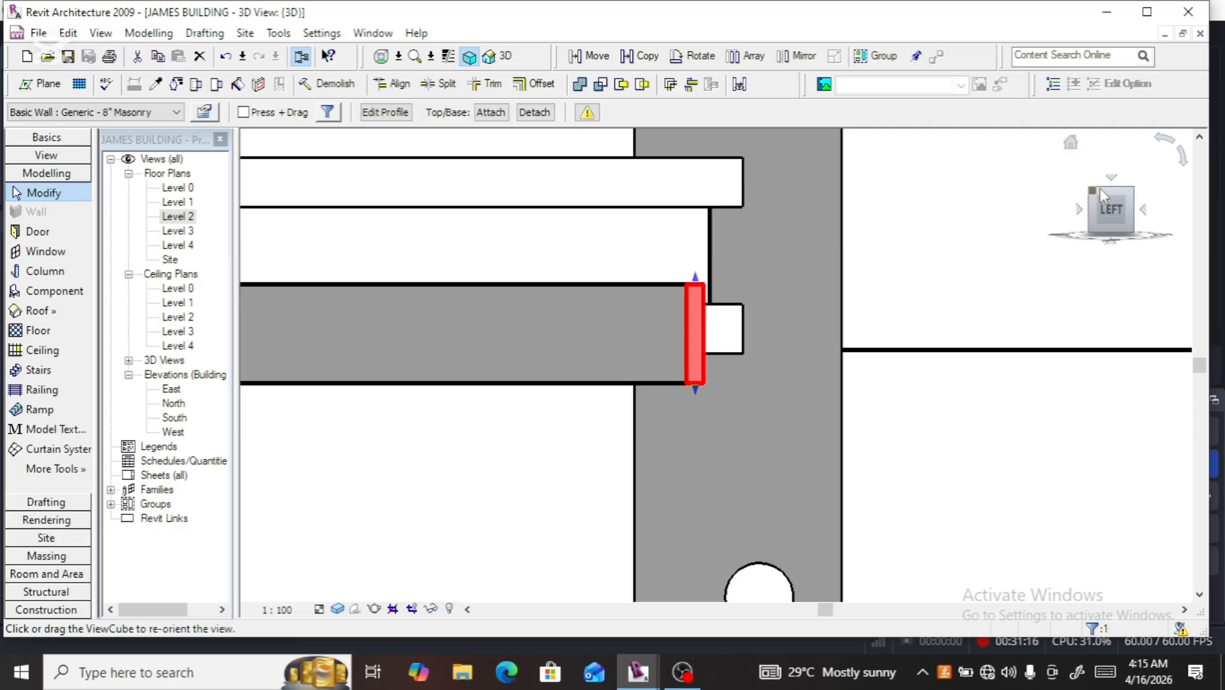
{"action": "left_click", "coordinate": [1144, 210]}
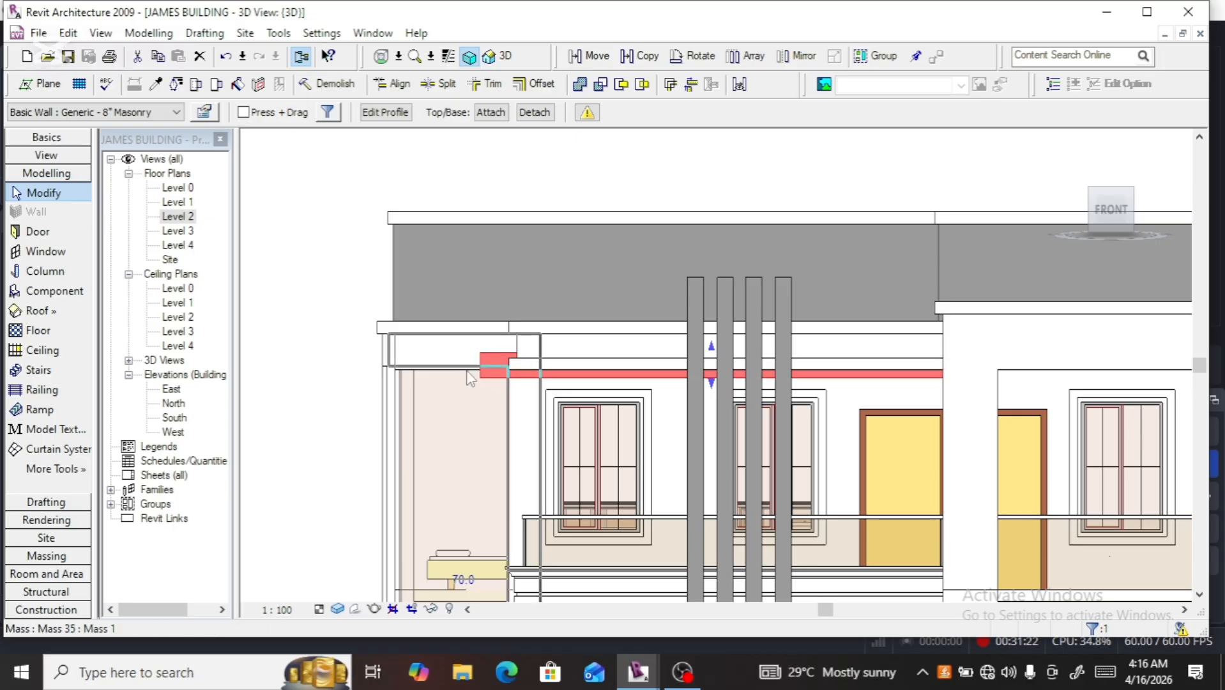
{"action": "scroll", "coordinate": [470, 378], "scroll_direction": "up", "scroll_amount": 3}
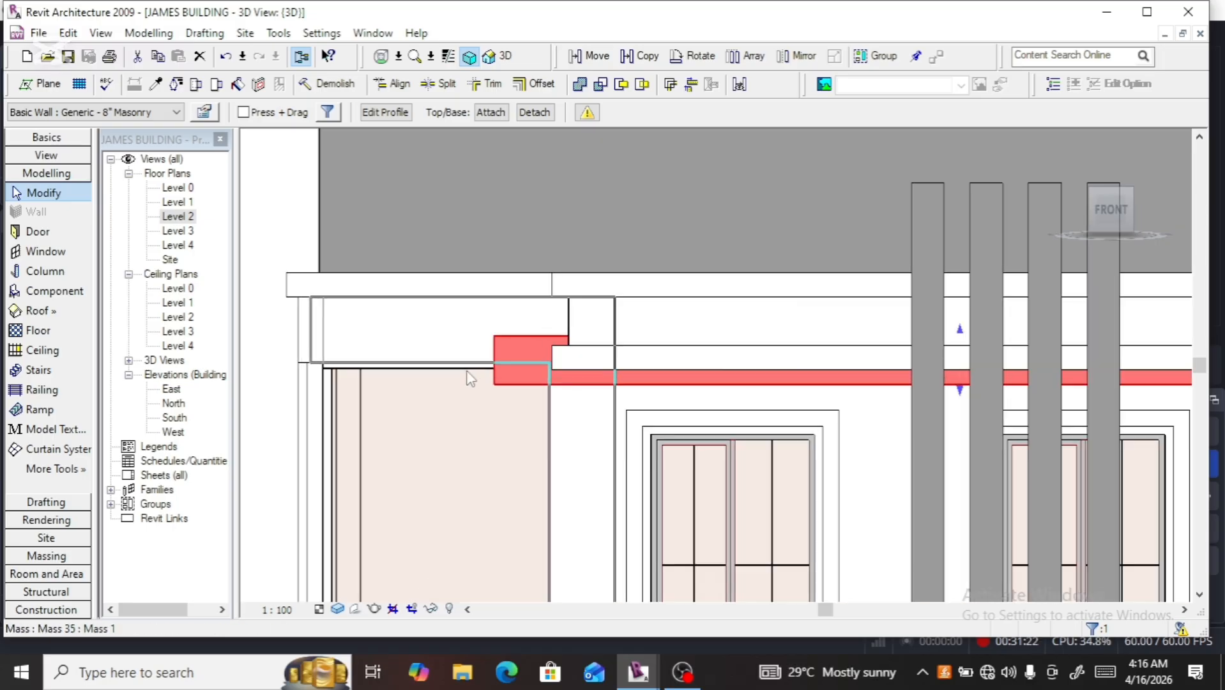
{"action": "left_click", "coordinate": [1092, 206]}
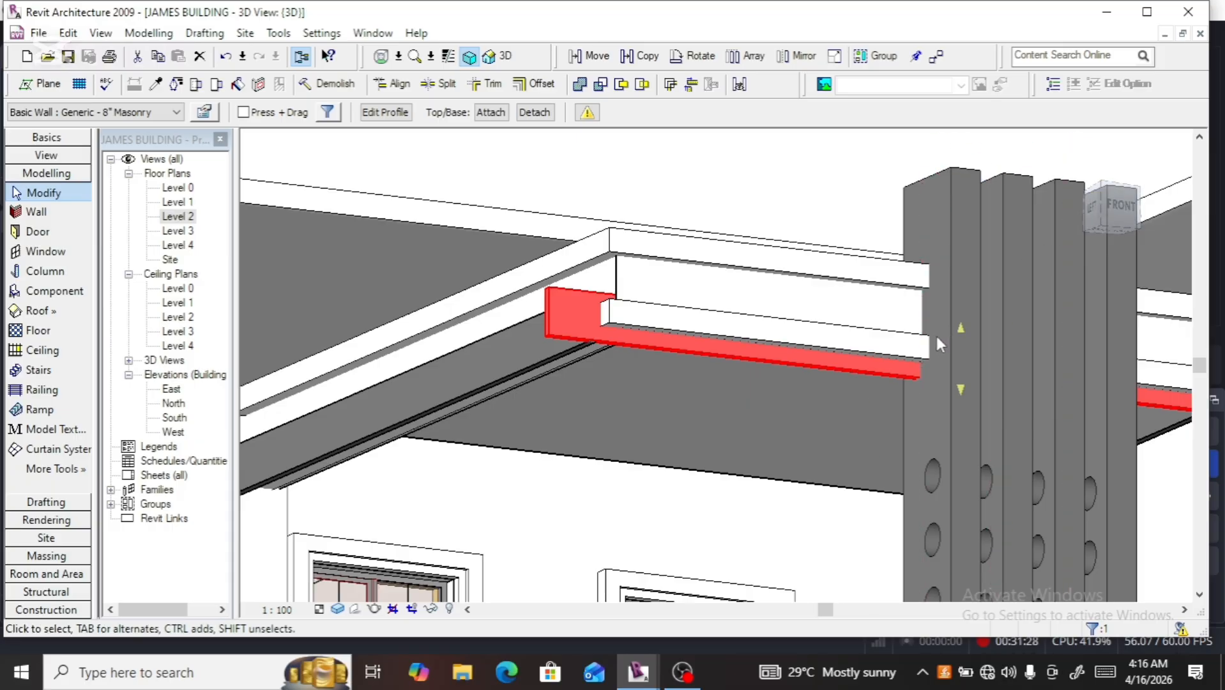
{"action": "left_click", "coordinate": [1105, 208]}
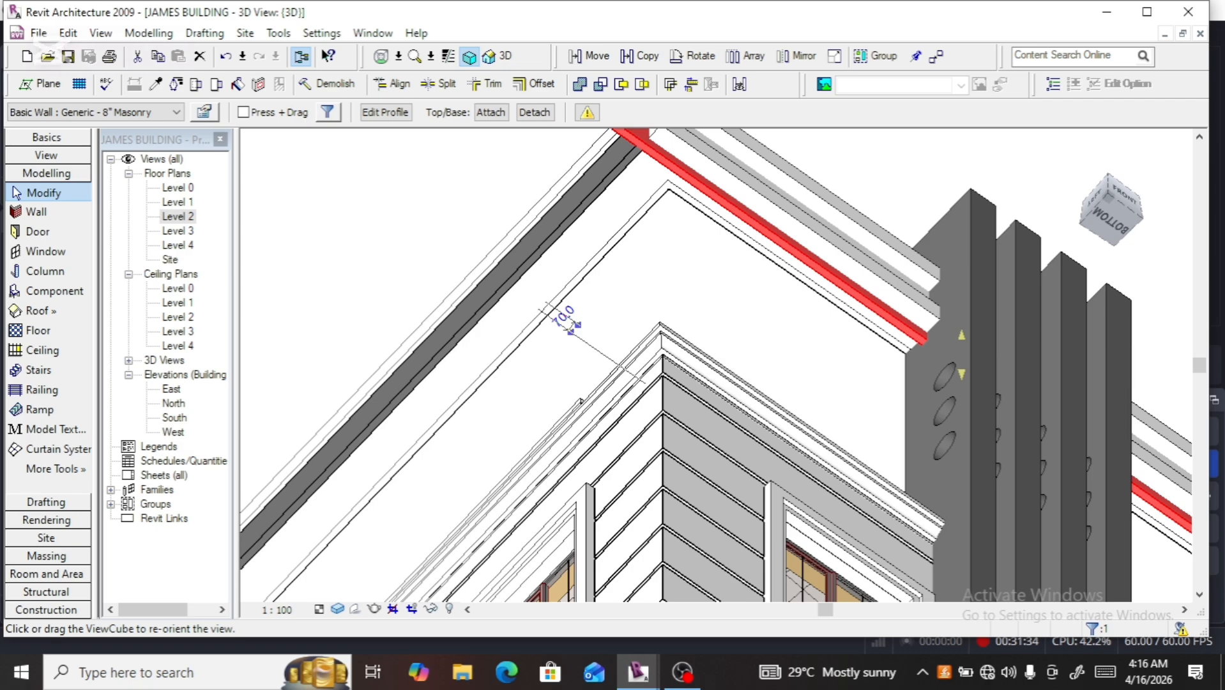
{"action": "left_click", "coordinate": [1108, 188]}
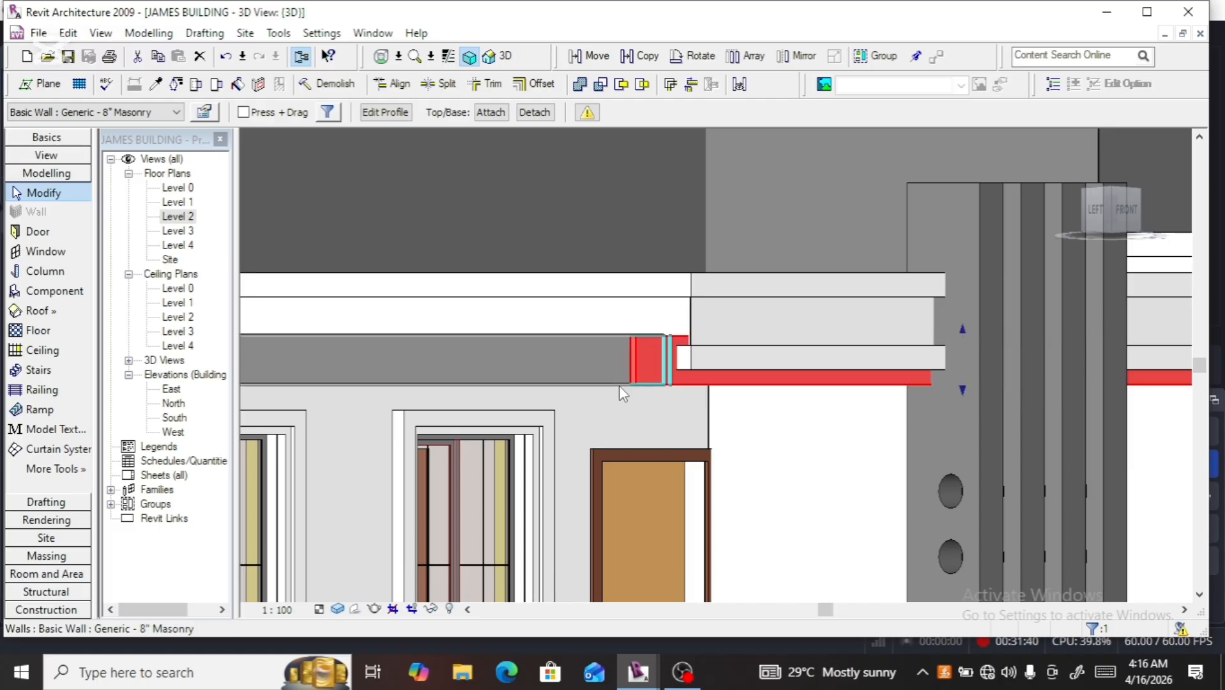
{"action": "left_click", "coordinate": [499, 86]}
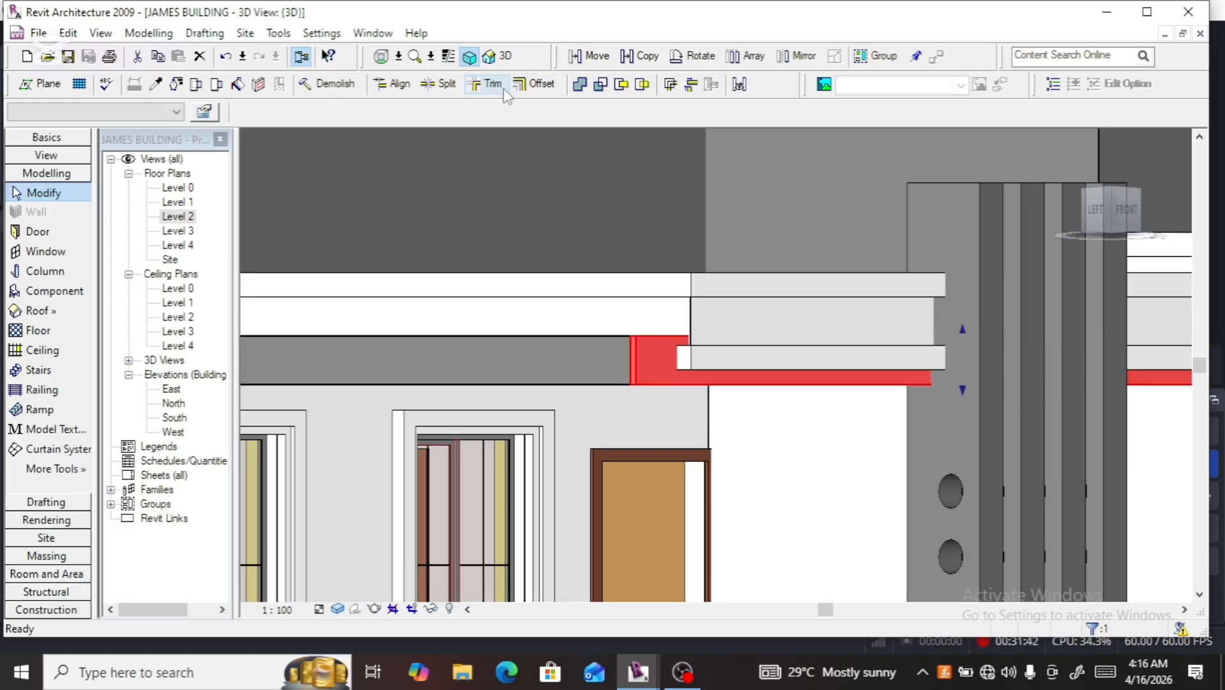
{"action": "scroll", "coordinate": [593, 428], "scroll_direction": "up", "scroll_amount": 3}
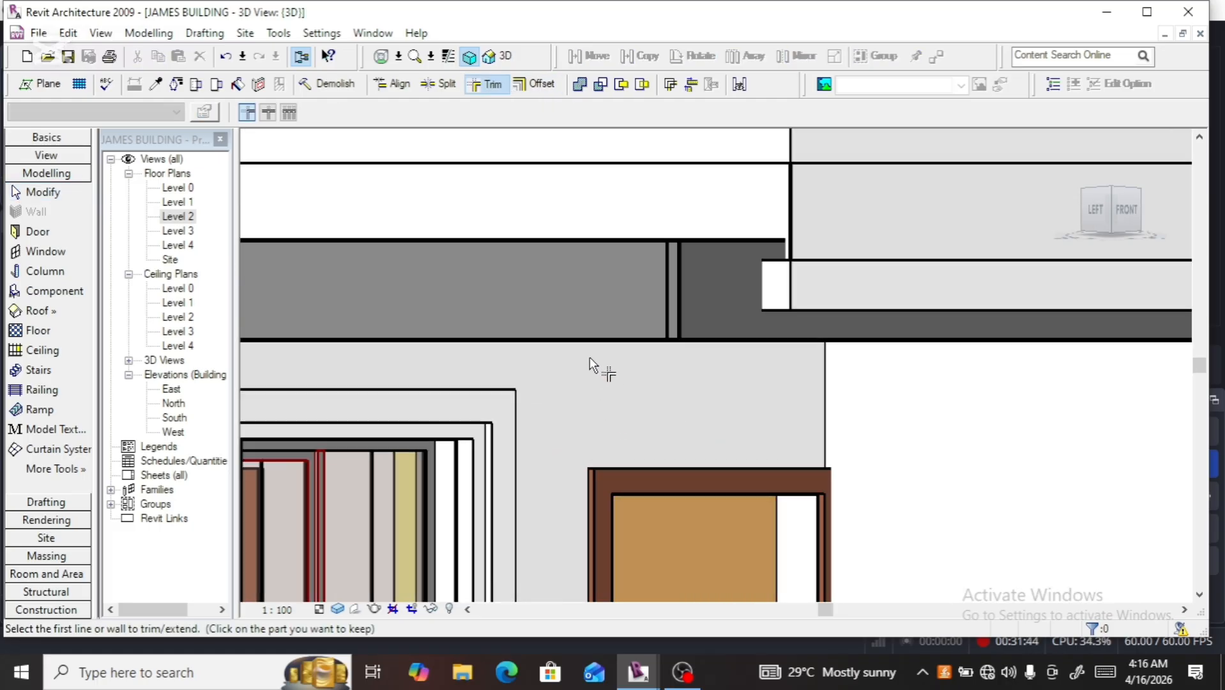
{"action": "left_click", "coordinate": [587, 339]}
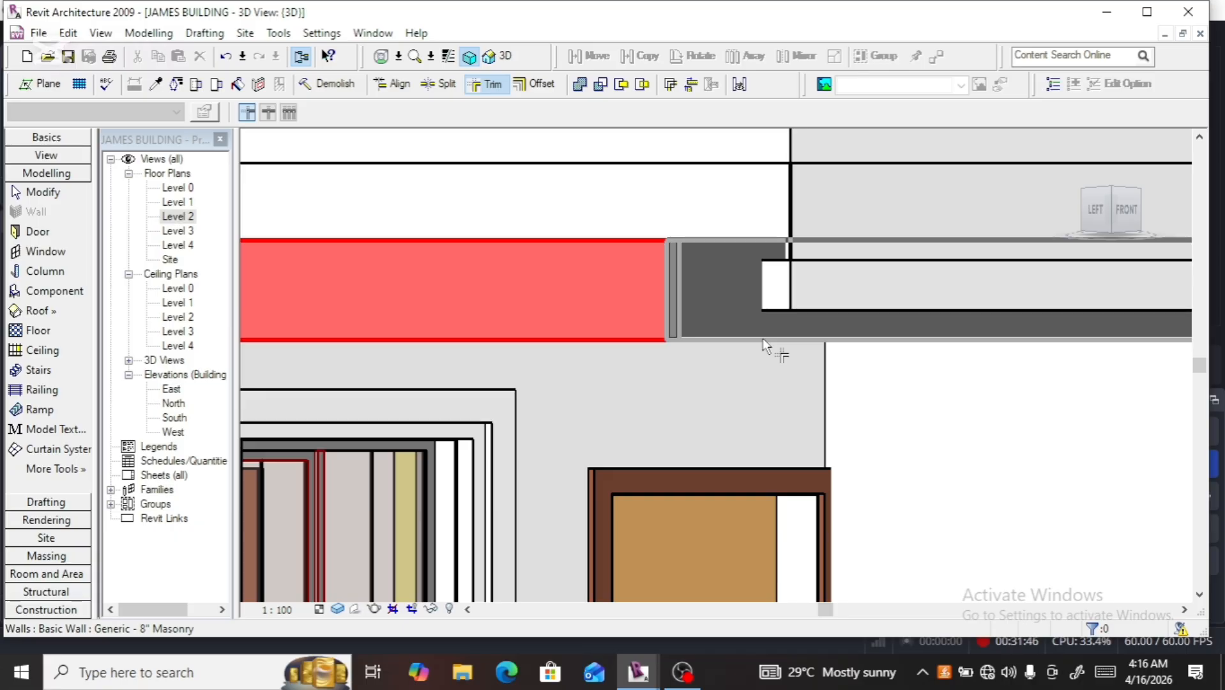
{"action": "left_click", "coordinate": [762, 338]}
{"action": "scroll", "coordinate": [753, 383], "scroll_direction": "down", "scroll_amount": 2}
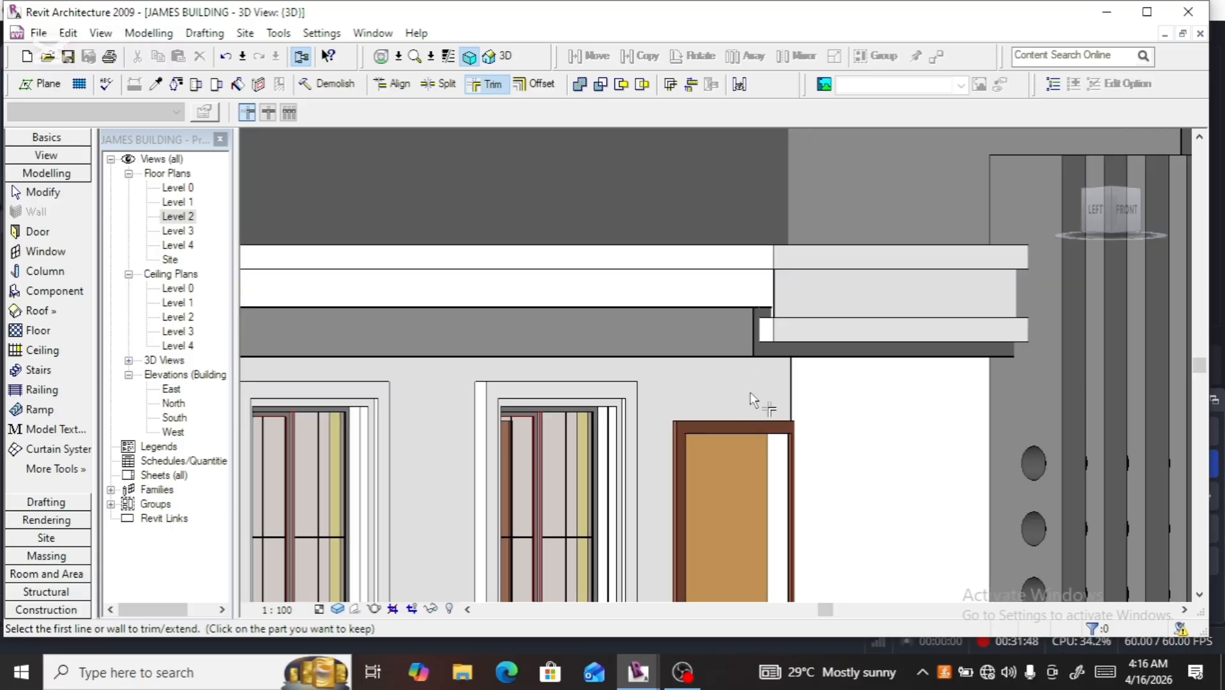
{"action": "key", "text": "Escape"}
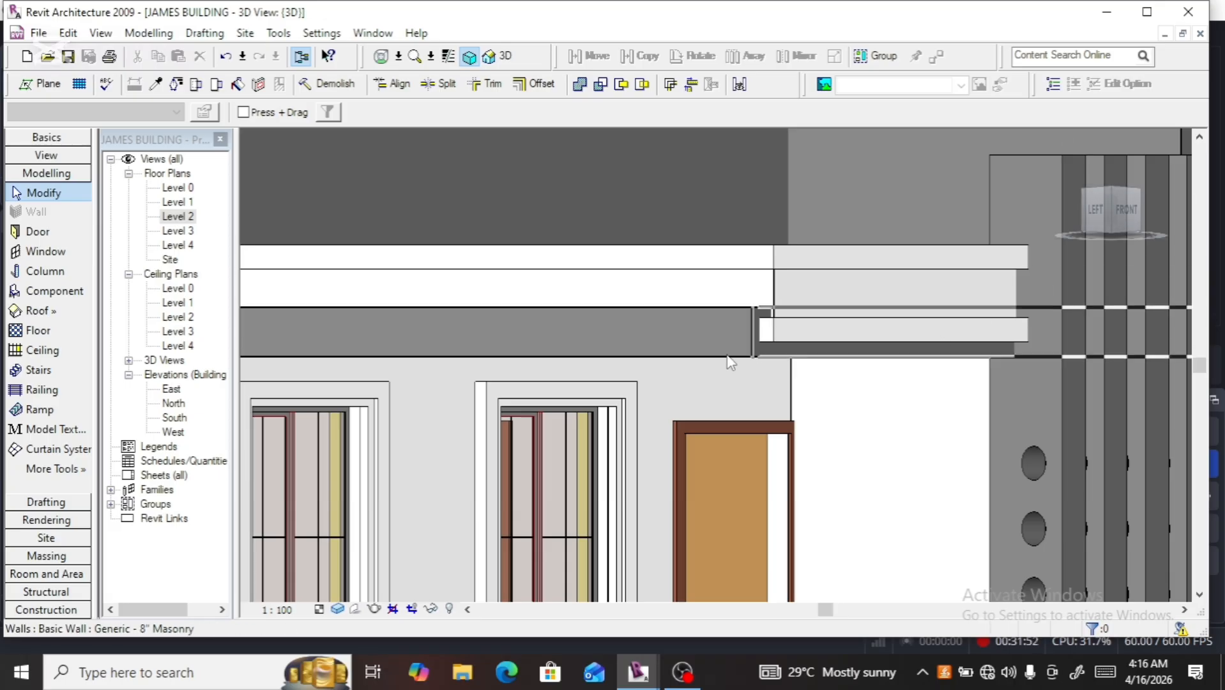
Nudge the left masonry wall inward in small increments from the front view until its outer face sits just behind the wall face above it
{"action": "left_click", "coordinate": [718, 309]}
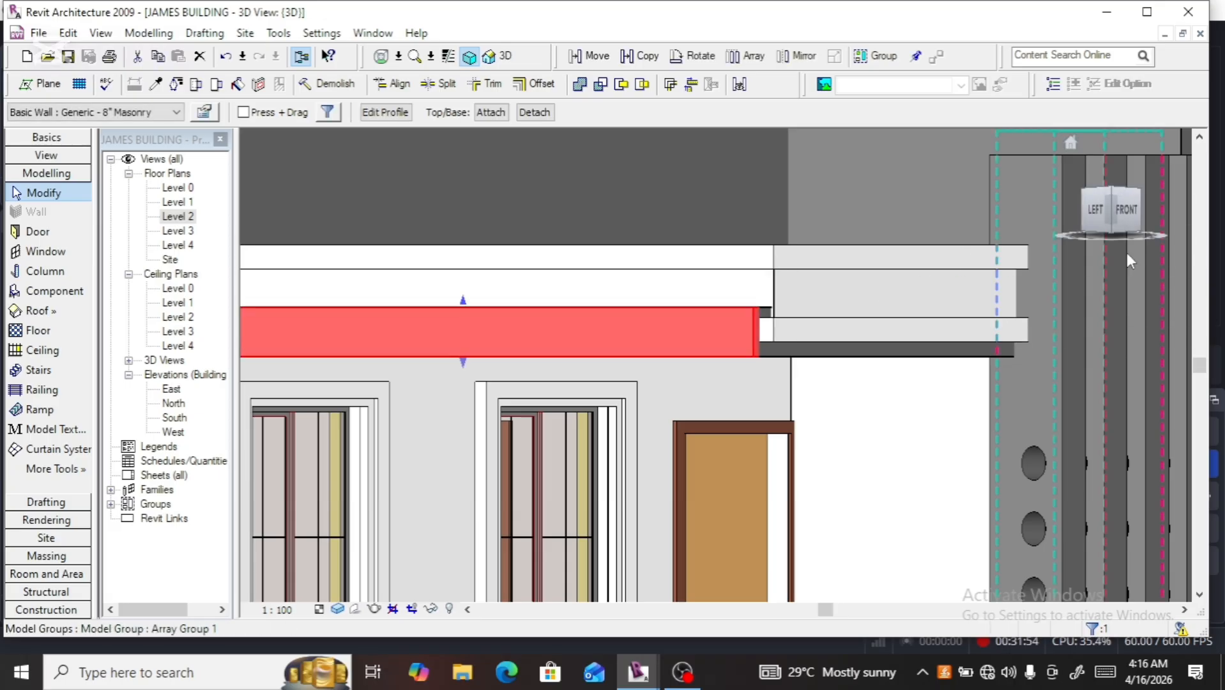
{"action": "left_click", "coordinate": [1131, 209]}
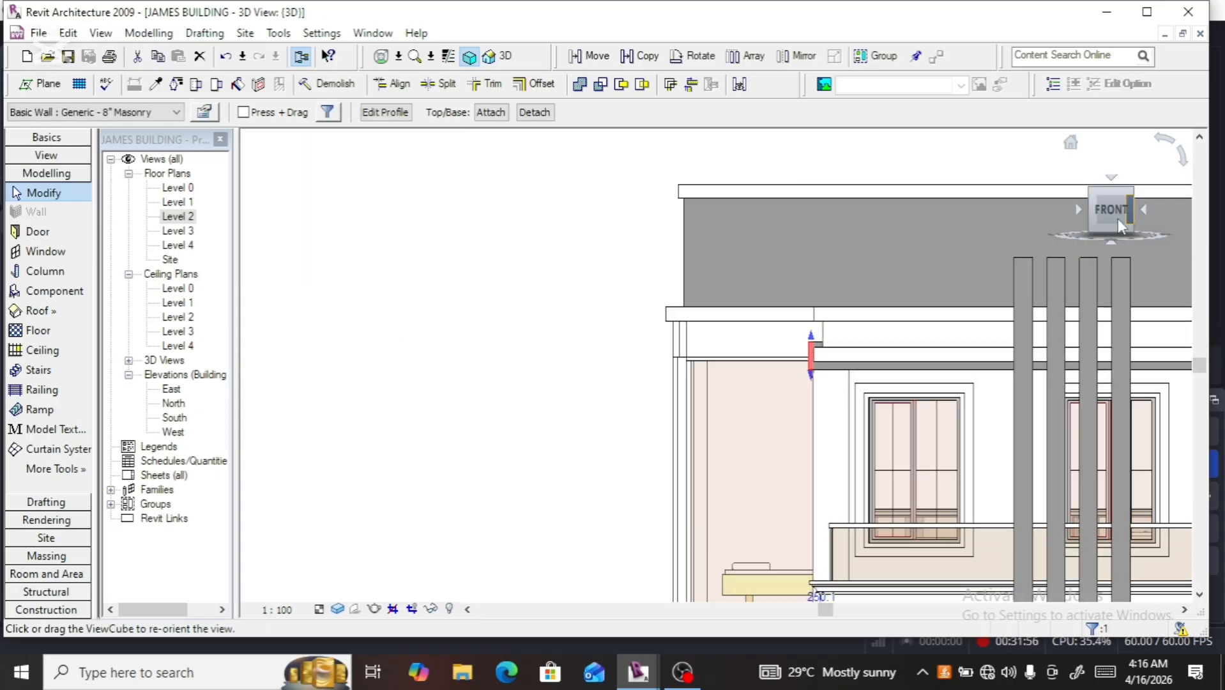
{"action": "scroll", "coordinate": [733, 377], "scroll_direction": "up", "scroll_amount": 2}
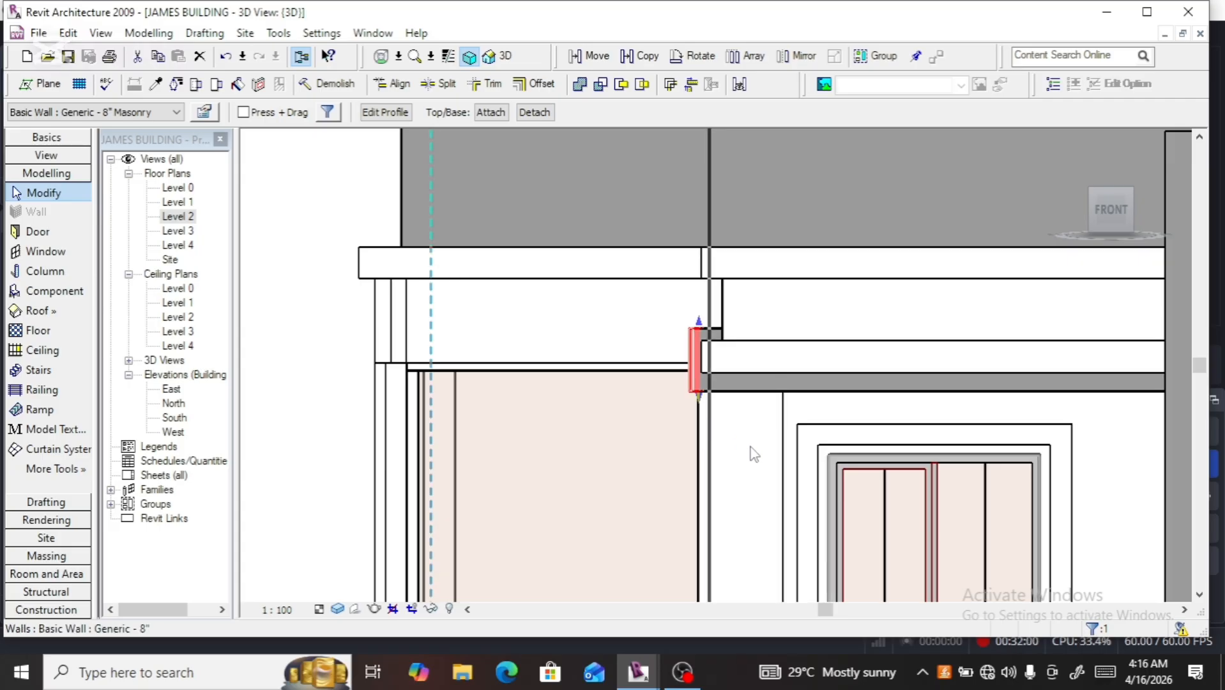
{"action": "key", "text": "Right"}
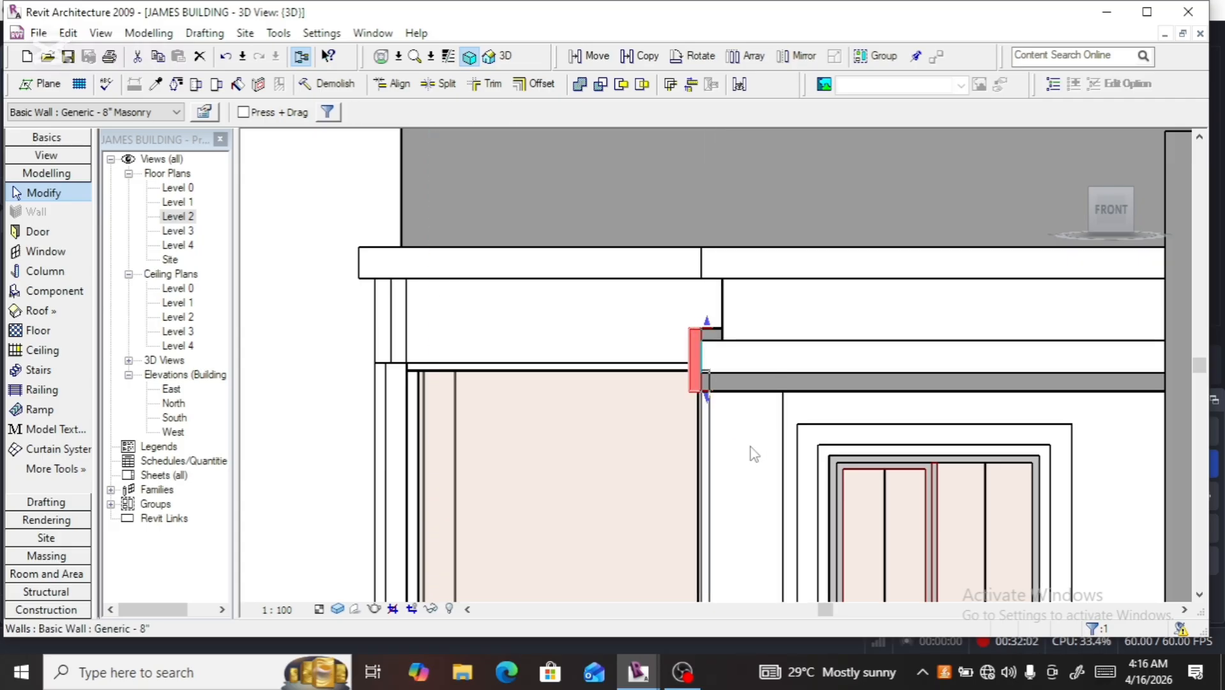
{"action": "key", "text": "Right"}
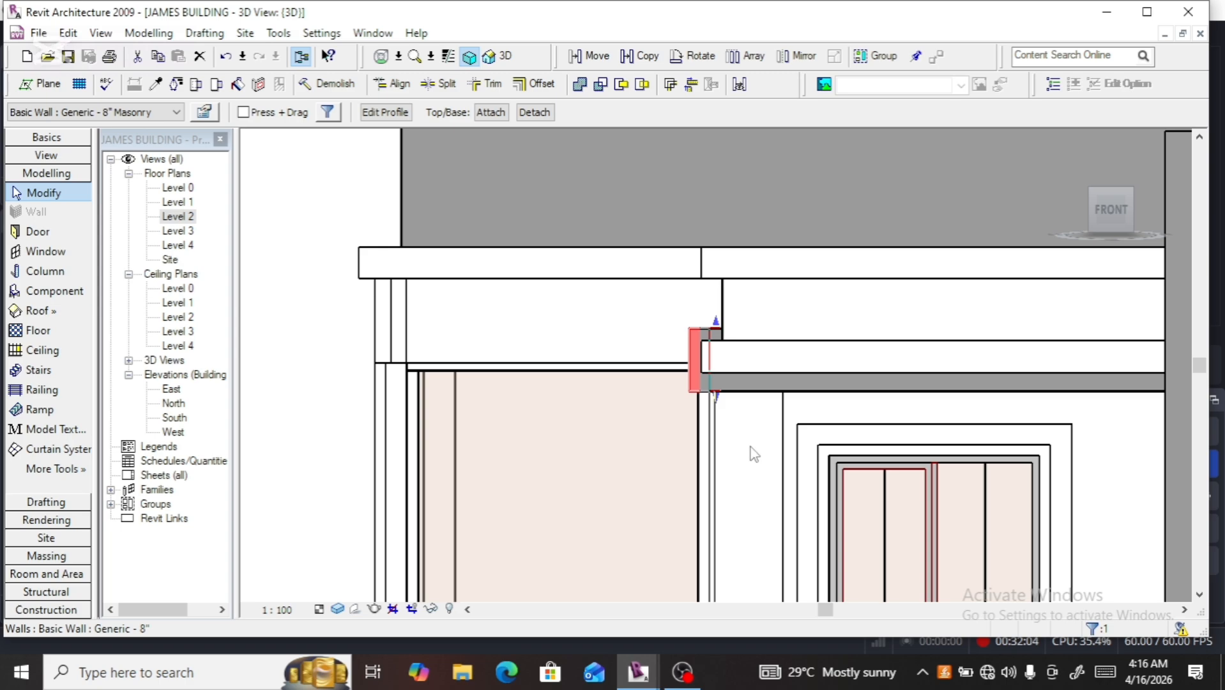
{"action": "key", "text": "Right"}
{"action": "key", "text": "Right"}
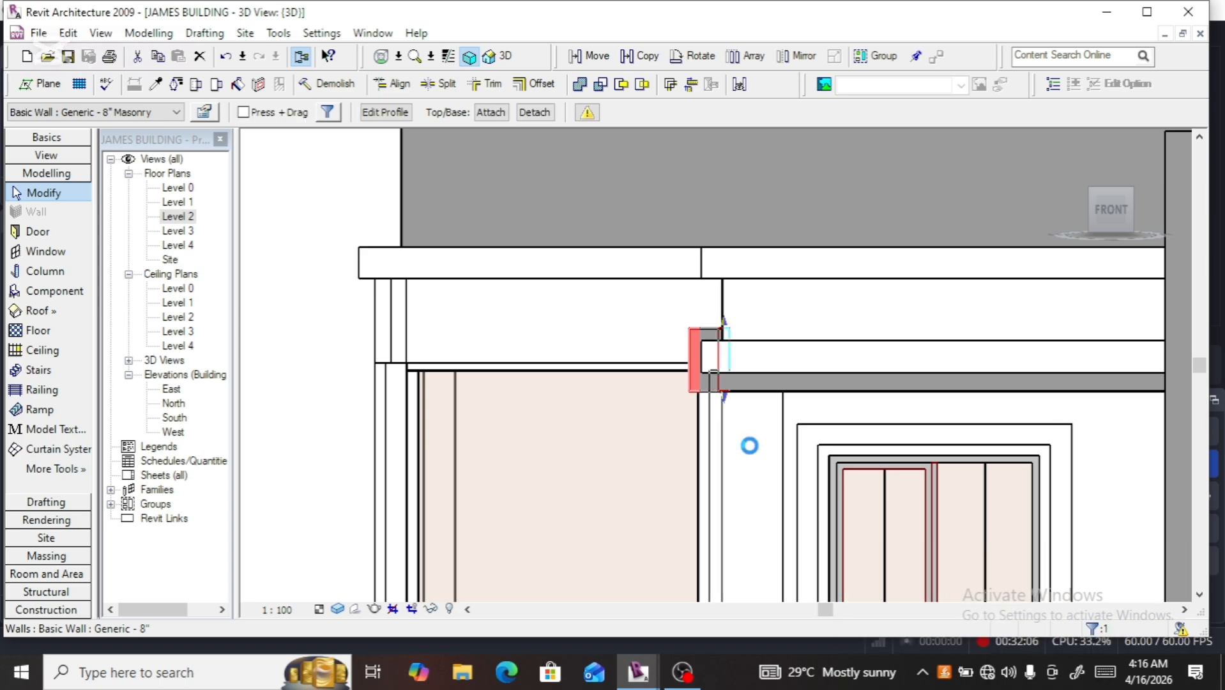
{"action": "key", "text": "Right"}
{"action": "key", "text": "Right"}
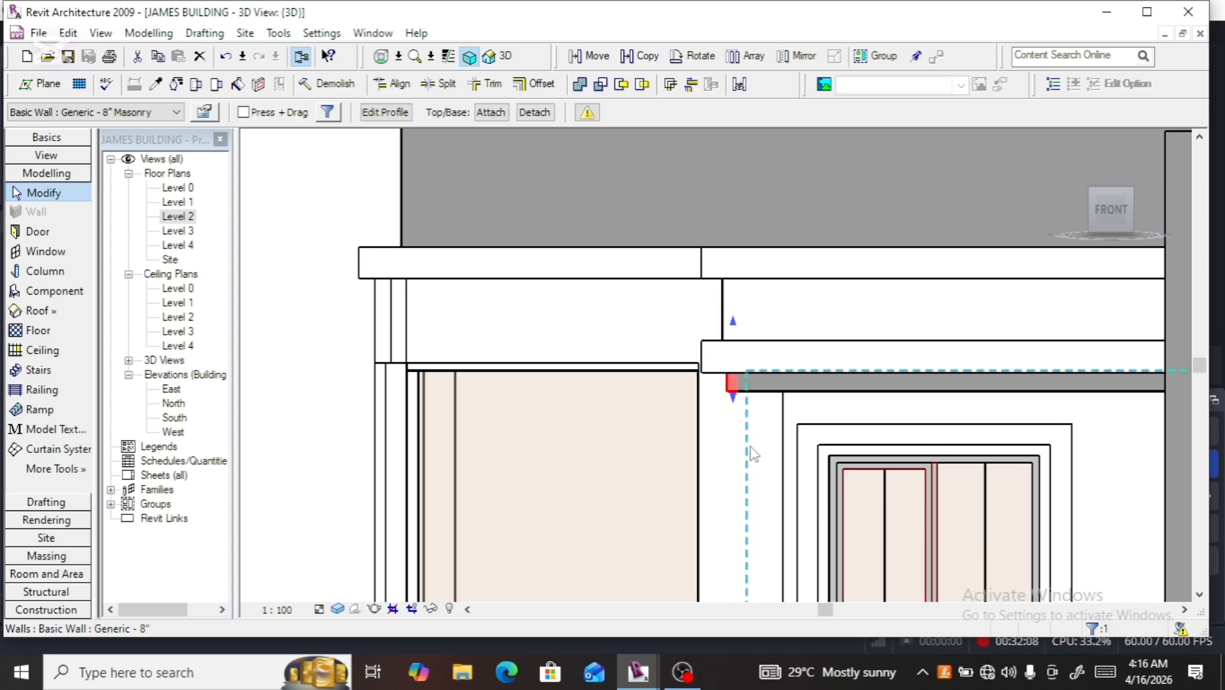
{"action": "scroll", "coordinate": [722, 422], "scroll_direction": "up", "scroll_amount": 2}
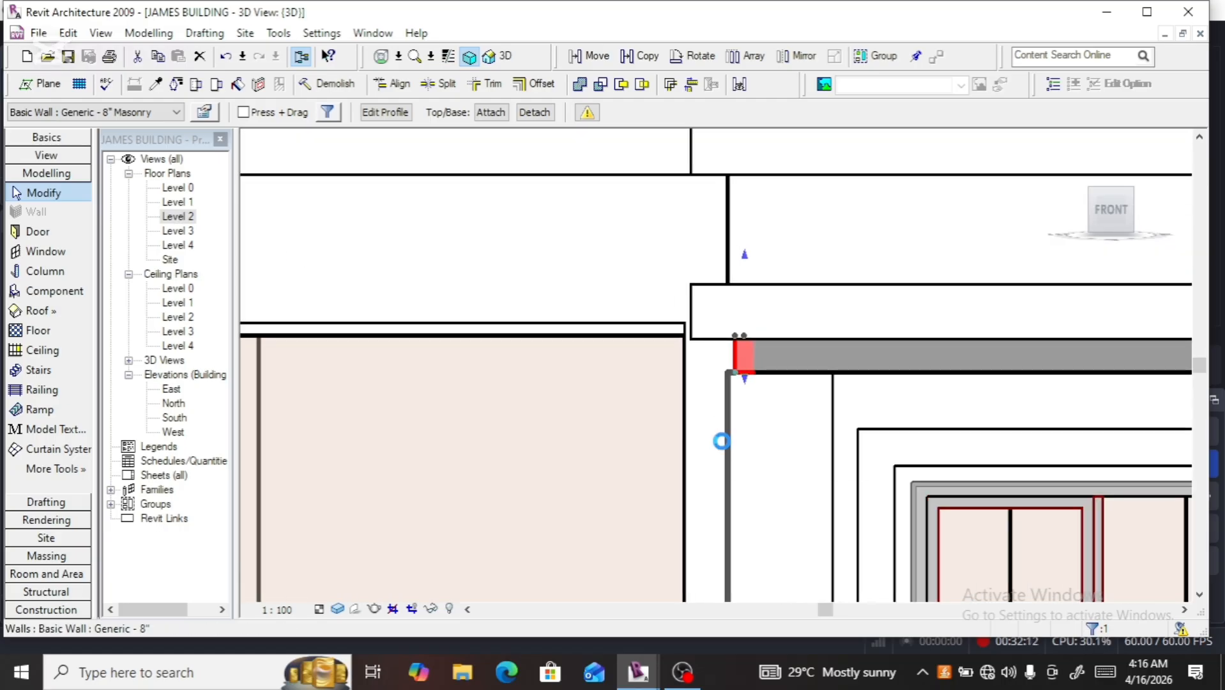
{"action": "key", "text": "Left"}
{"action": "scroll", "coordinate": [732, 440], "scroll_direction": "down", "scroll_amount": 3}
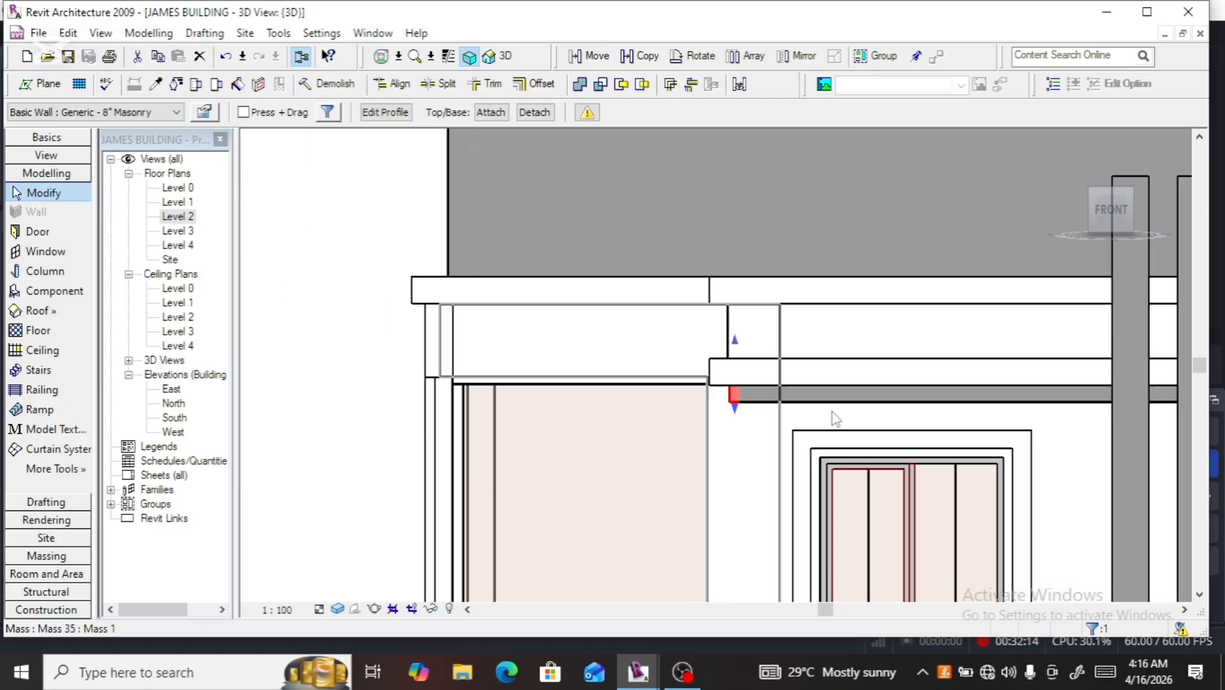
{"action": "left_click", "coordinate": [377, 382]}
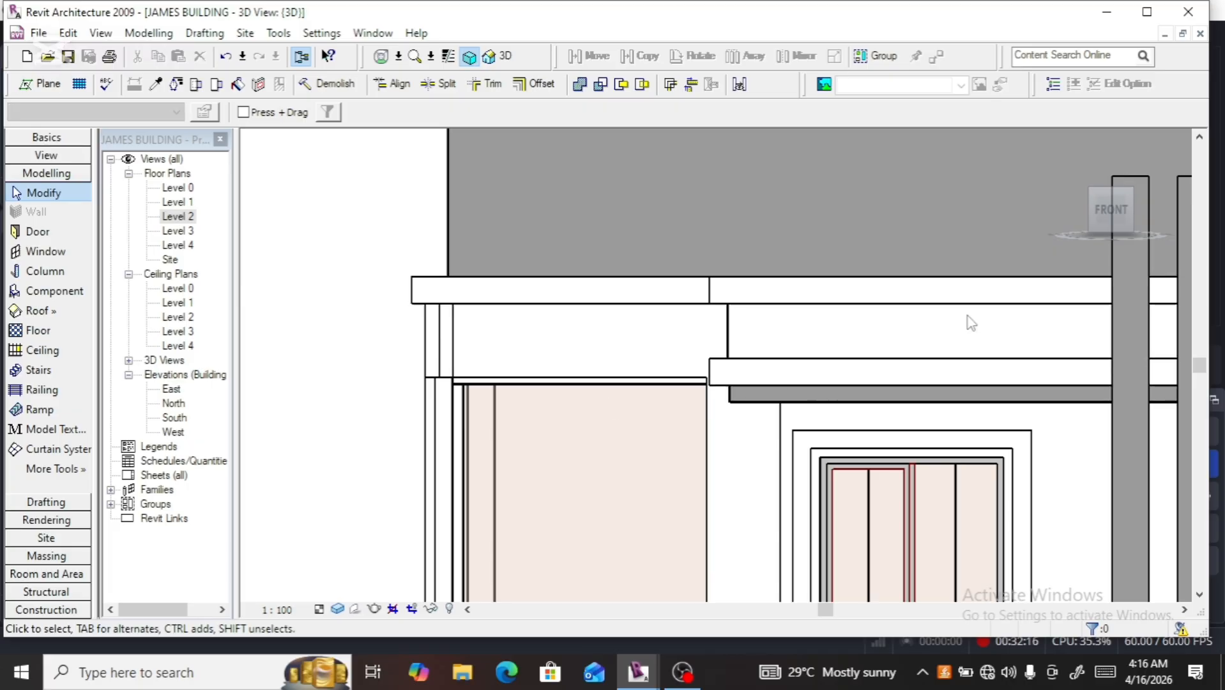
Examine the masonry walls beneath the roof edge above the balcony from the front-left corner and from below on the left side
{"action": "scroll", "coordinate": [1134, 305], "scroll_direction": "down", "scroll_amount": 3}
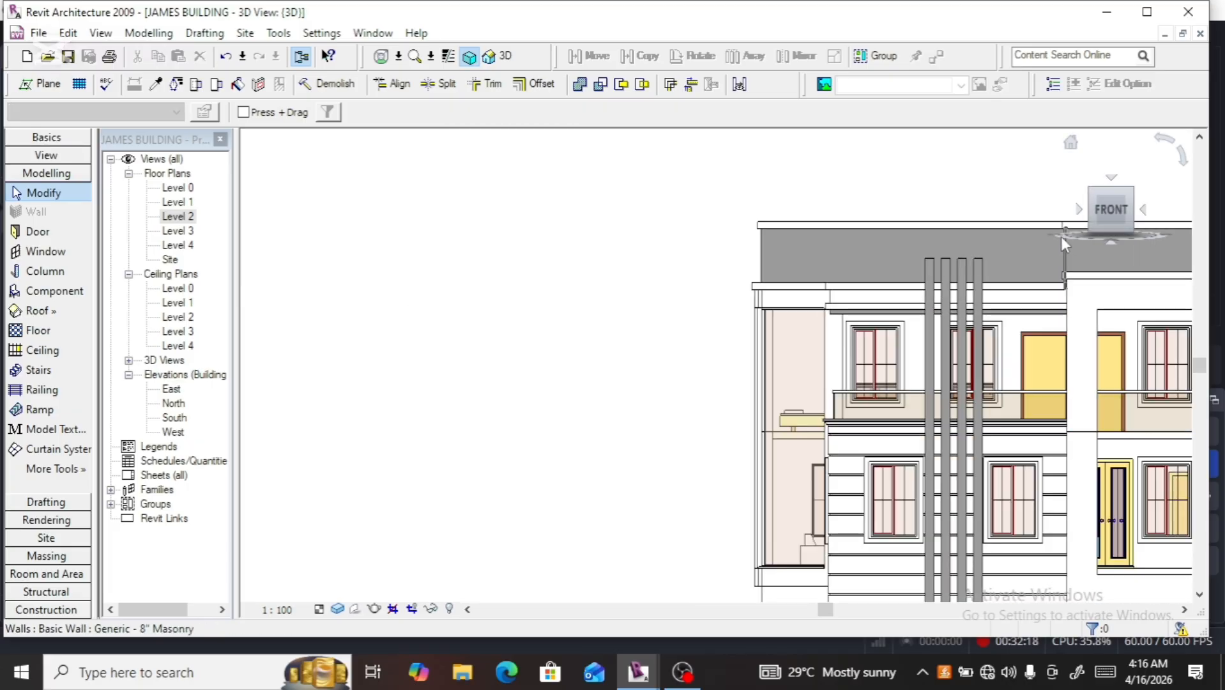
{"action": "mouse_move", "coordinate": [1105, 214]}
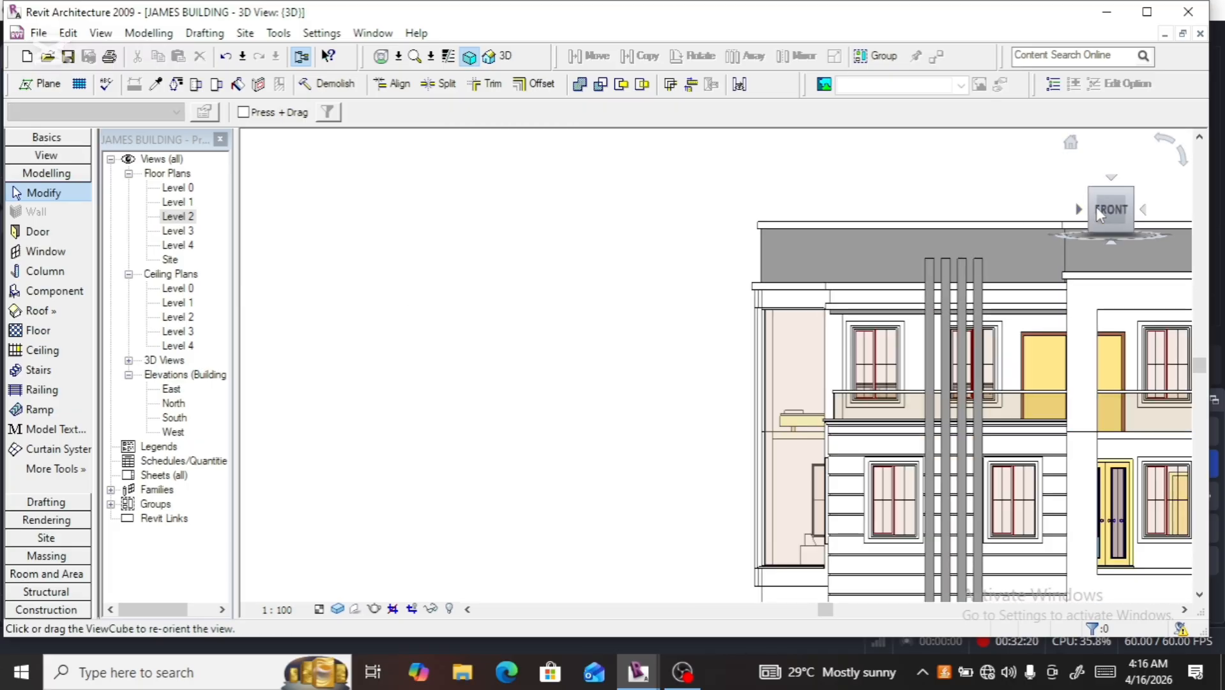
{"action": "left_click", "coordinate": [1087, 207]}
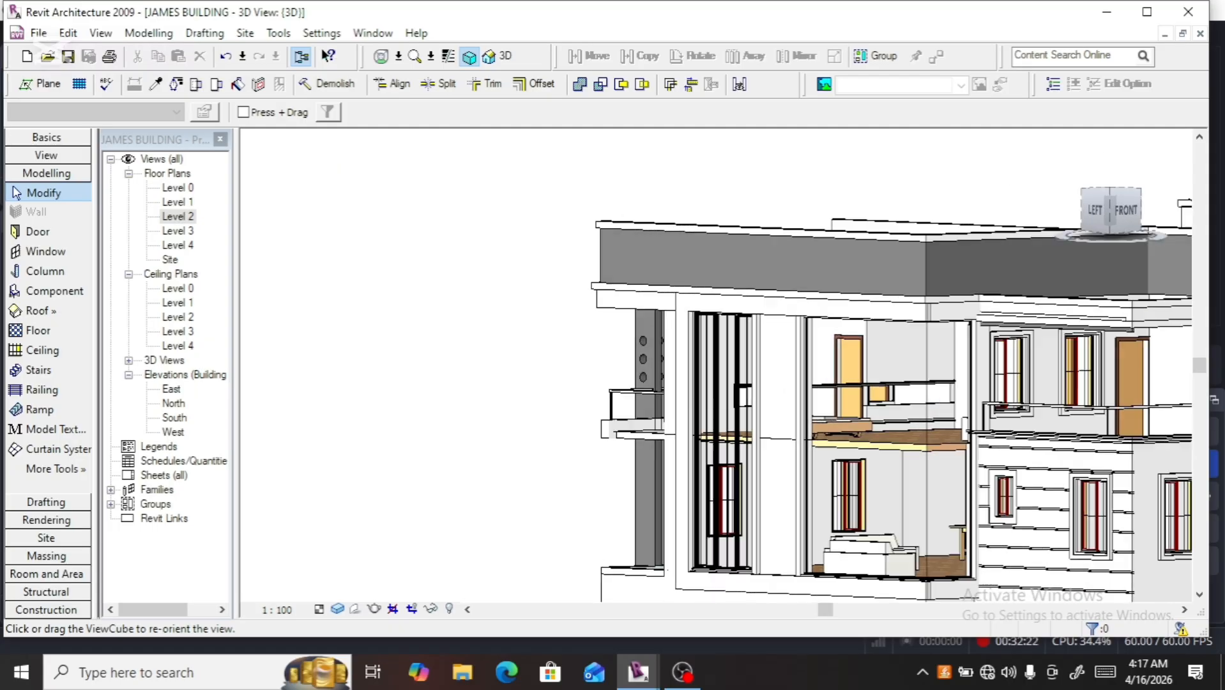
{"action": "scroll", "coordinate": [523, 240], "scroll_direction": "down", "scroll_amount": 2}
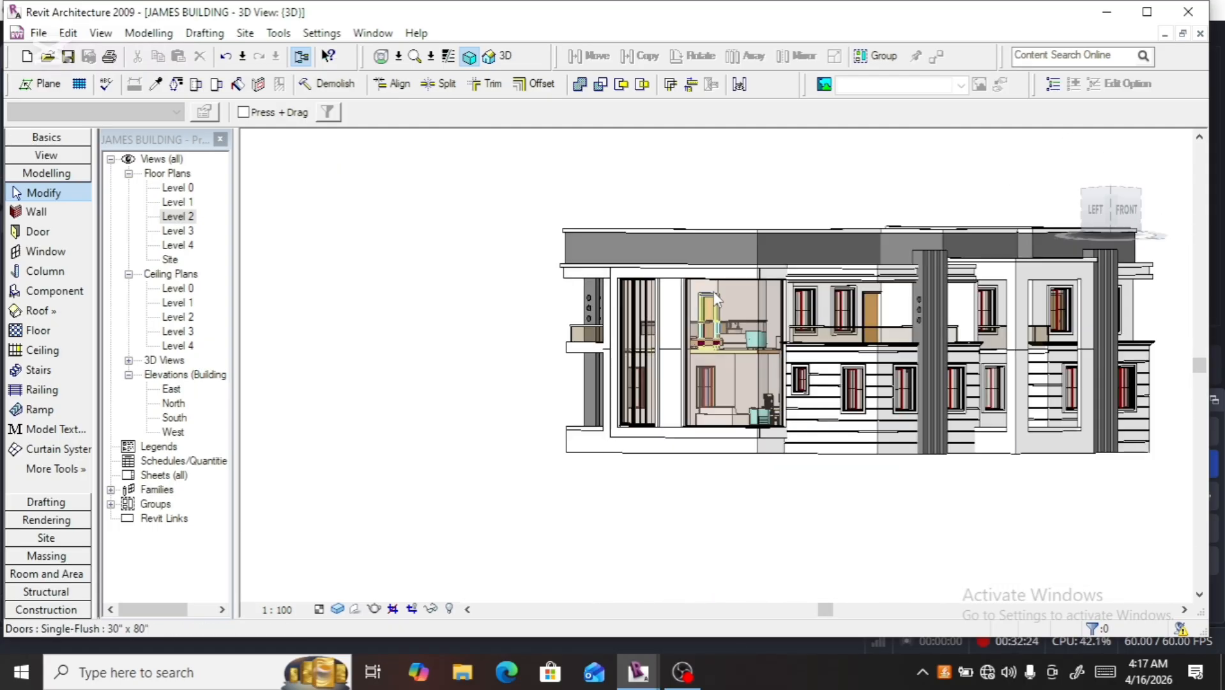
{"action": "scroll", "coordinate": [1064, 234], "scroll_direction": "up", "scroll_amount": 3}
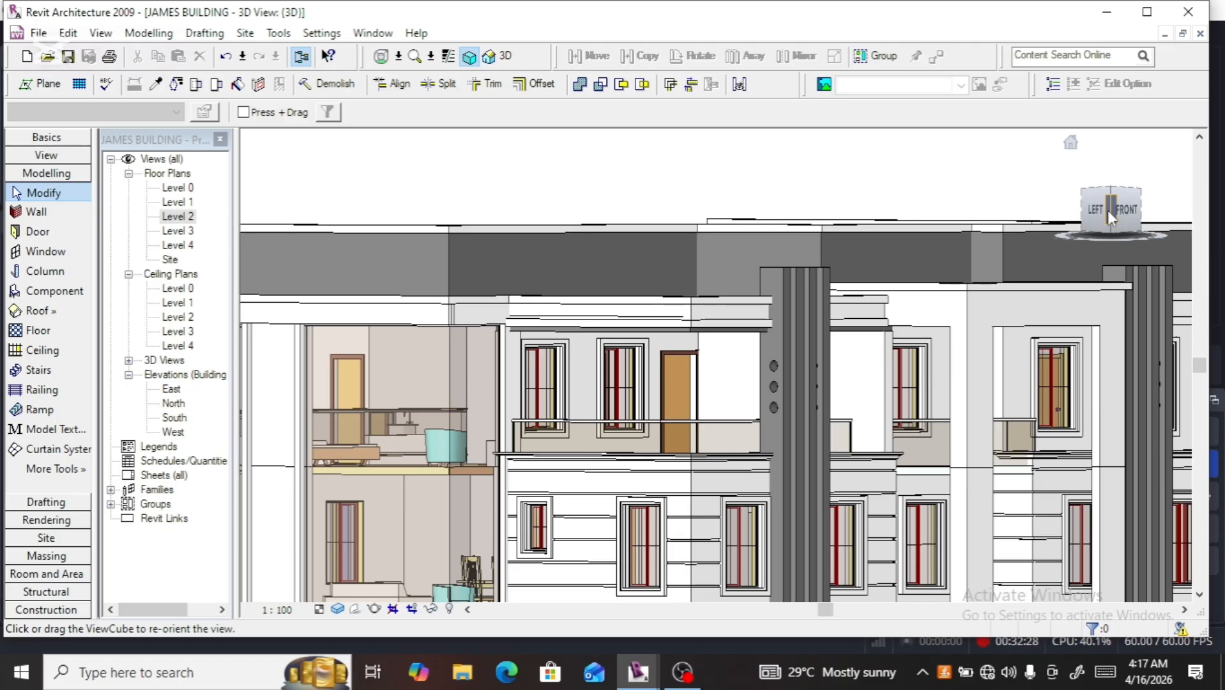
{"action": "left_click_drag", "start_coordinate": [1107, 211], "coordinate": [1135, 192]}
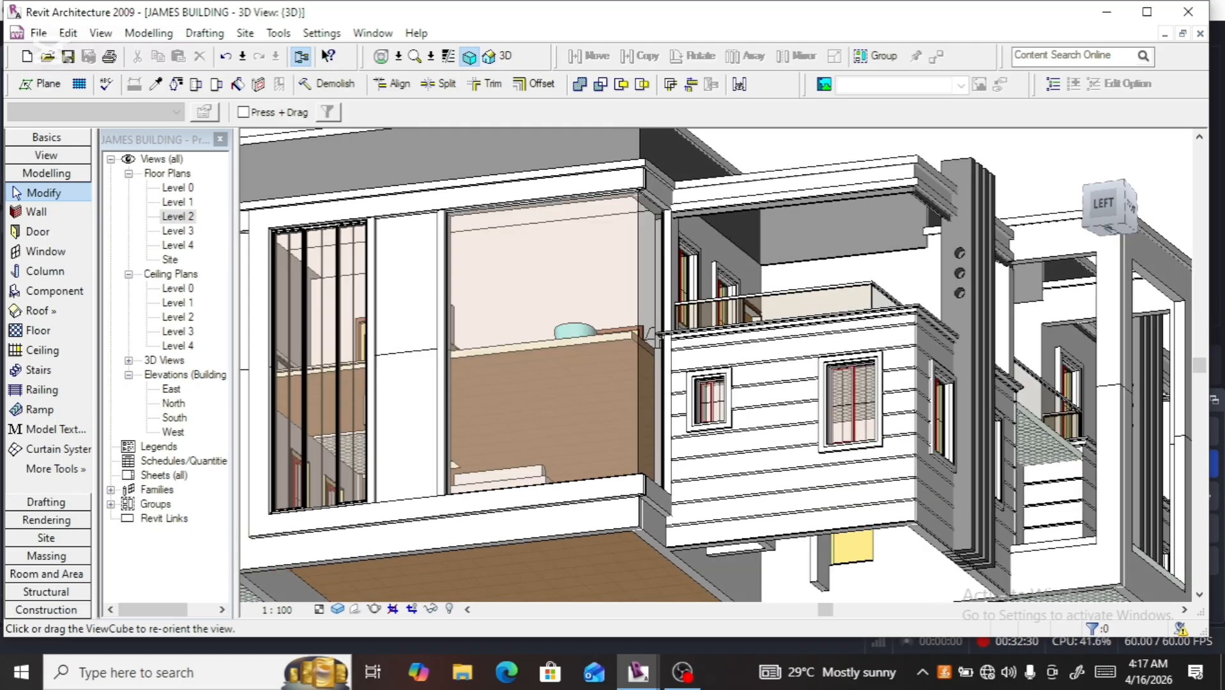
{"action": "scroll", "coordinate": [945, 210], "scroll_direction": "up", "scroll_amount": 1}
{"action": "scroll", "coordinate": [945, 209], "scroll_direction": "up", "scroll_amount": 2}
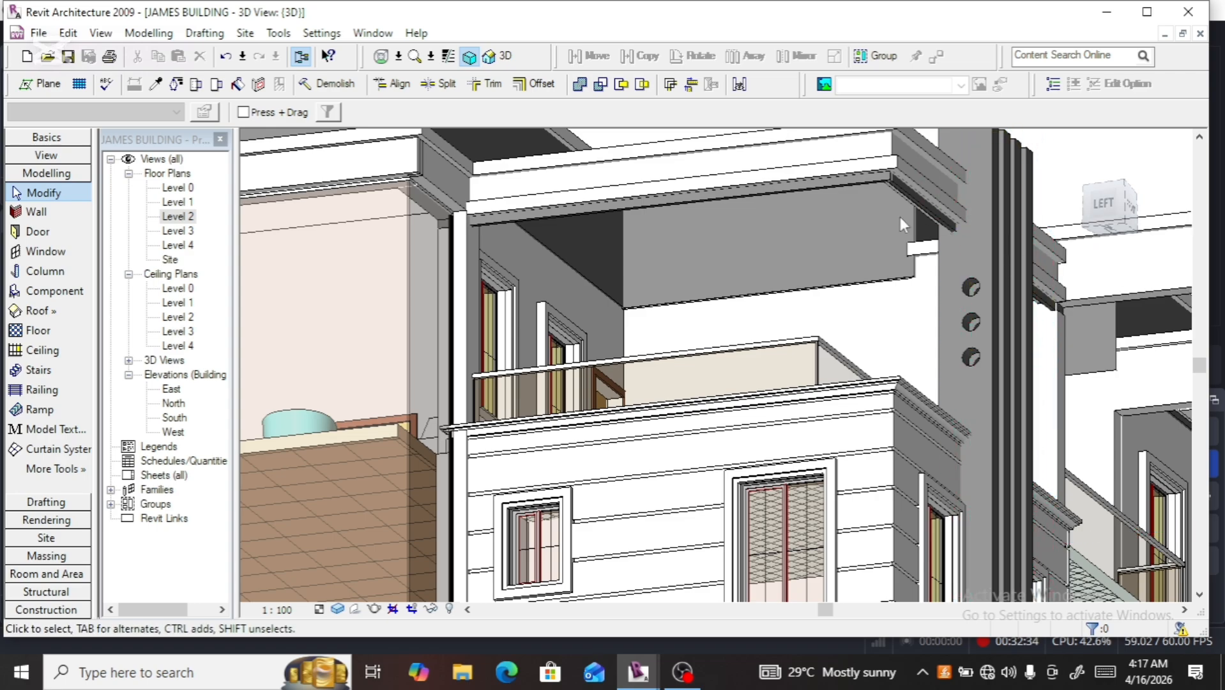
Examine the roof parapet, balconies and facade of the building in the 3D view from the left and front sides
{"action": "scroll", "coordinate": [900, 217], "scroll_direction": "up", "scroll_amount": 2}
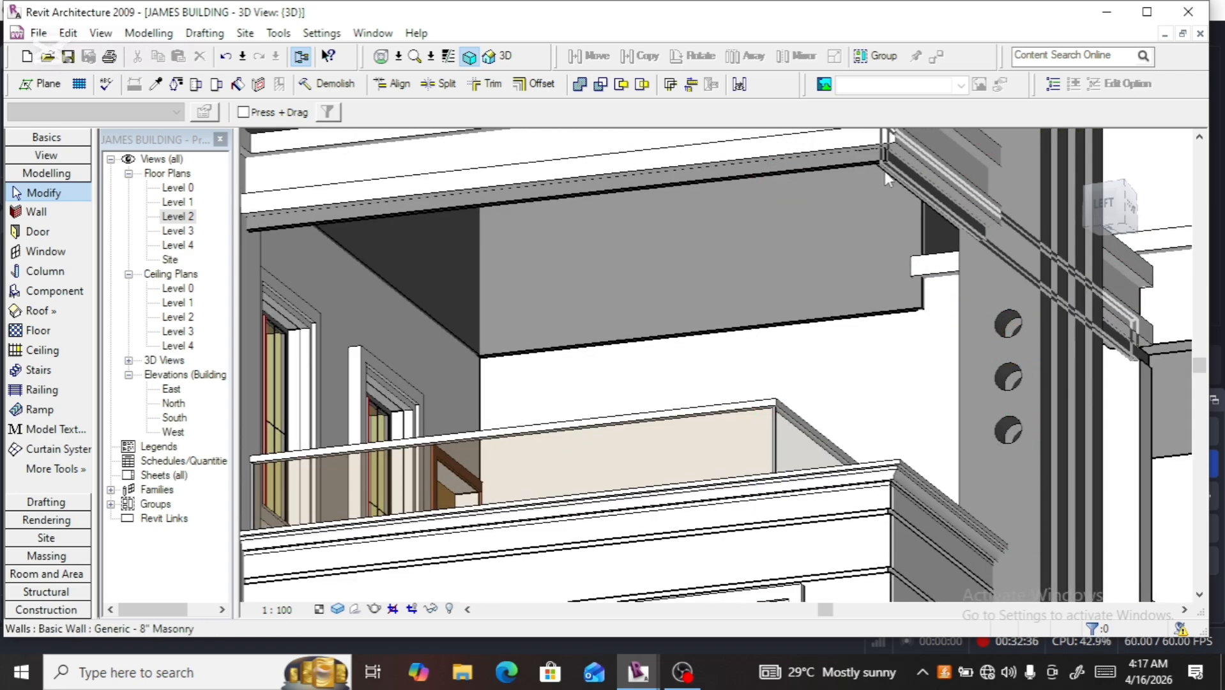
{"action": "scroll", "coordinate": [863, 207], "scroll_direction": "down", "scroll_amount": 1}
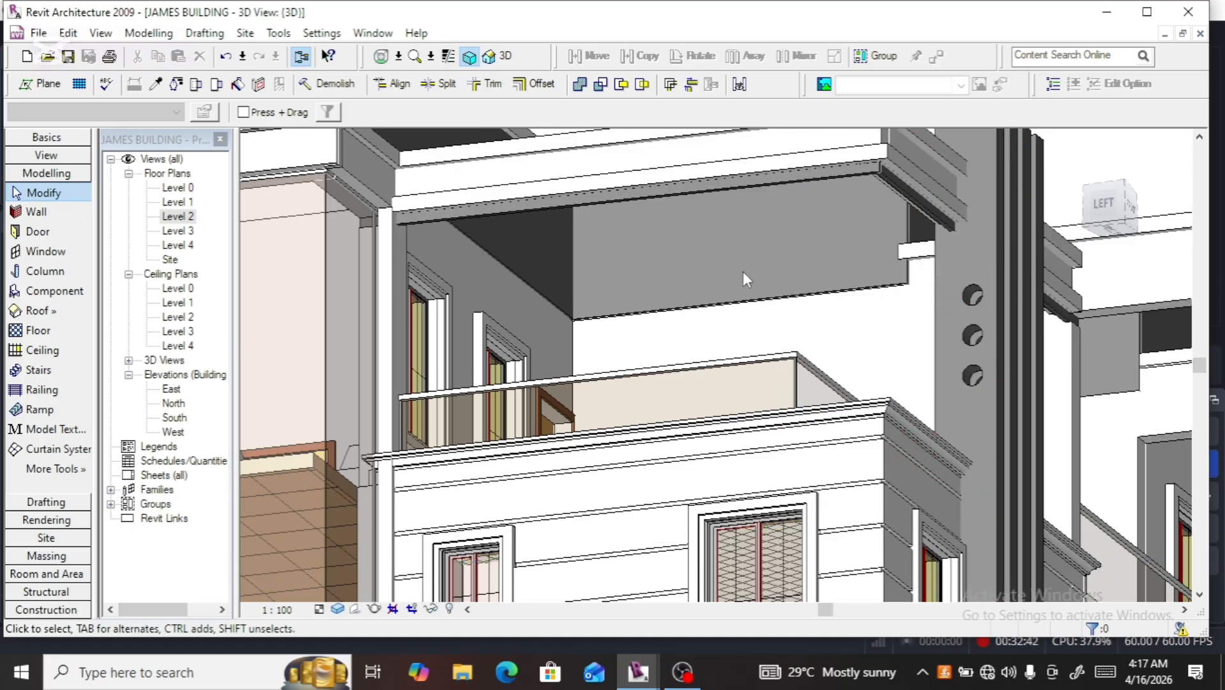
{"action": "scroll", "coordinate": [743, 273], "scroll_direction": "down", "scroll_amount": 2}
{"action": "scroll", "coordinate": [893, 312], "scroll_direction": "up", "scroll_amount": 1}
{"action": "scroll", "coordinate": [893, 313], "scroll_direction": "down", "scroll_amount": 1}
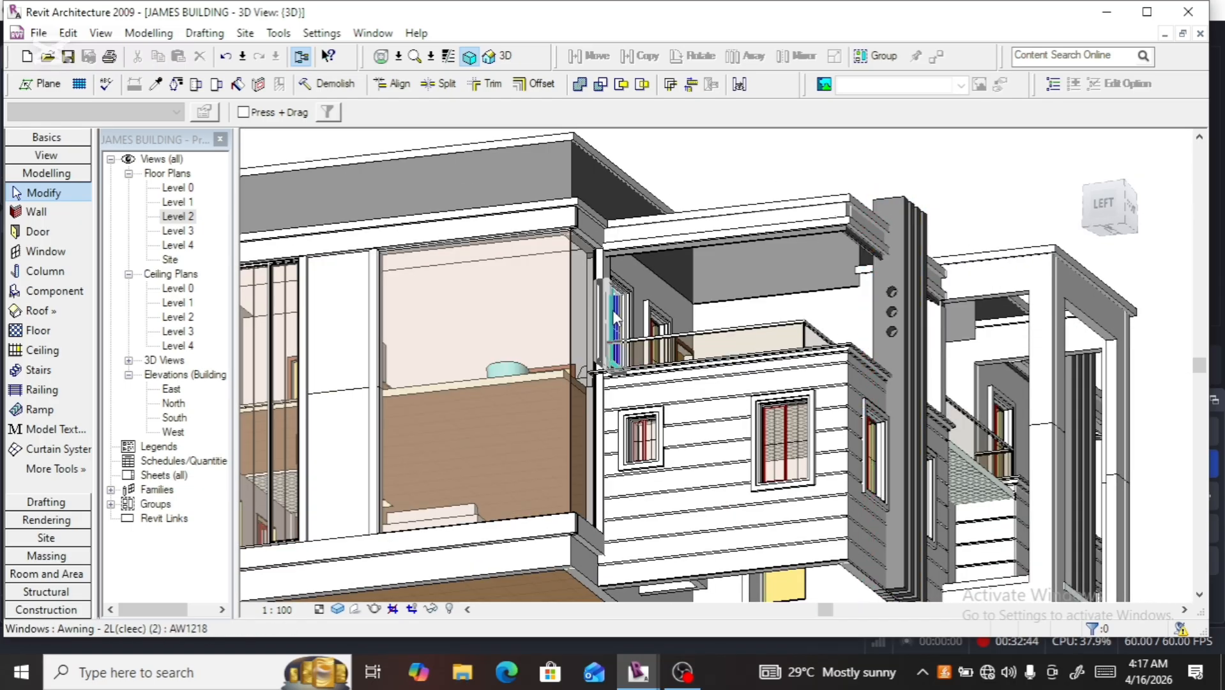
{"action": "left_click", "coordinate": [1126, 203]}
{"action": "left_click_drag", "start_coordinate": [1115, 207], "coordinate": [1086, 209]}
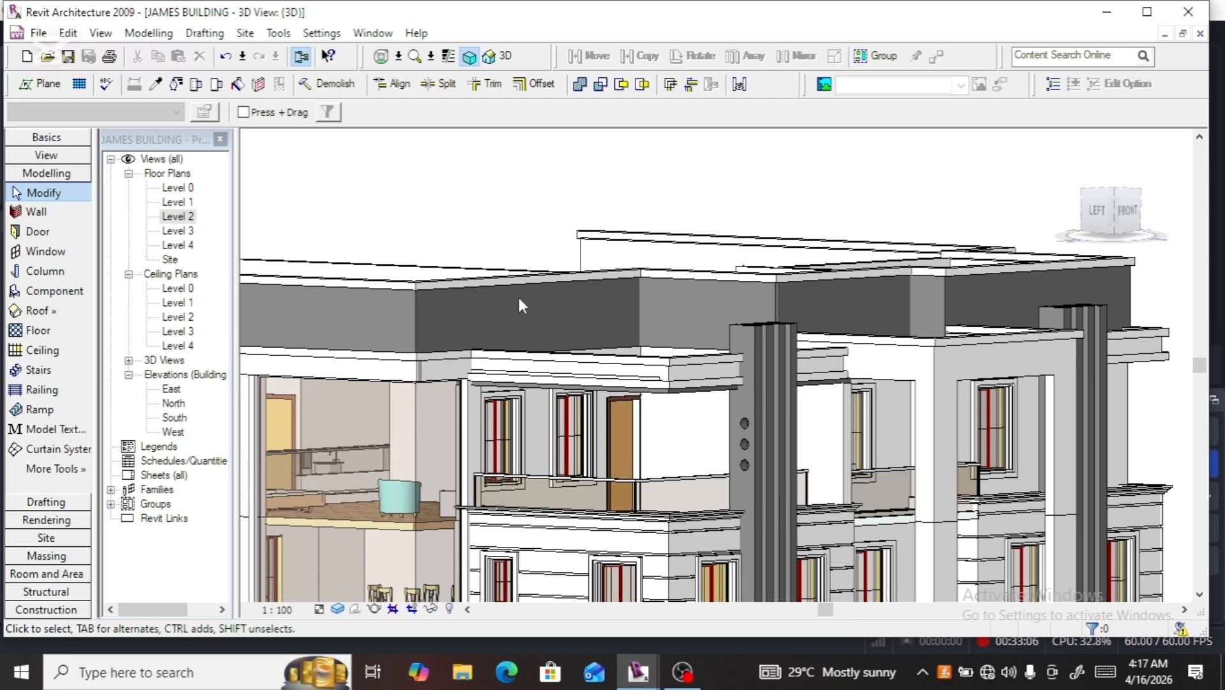
{"action": "scroll", "coordinate": [554, 323], "scroll_direction": "down", "scroll_amount": 2}
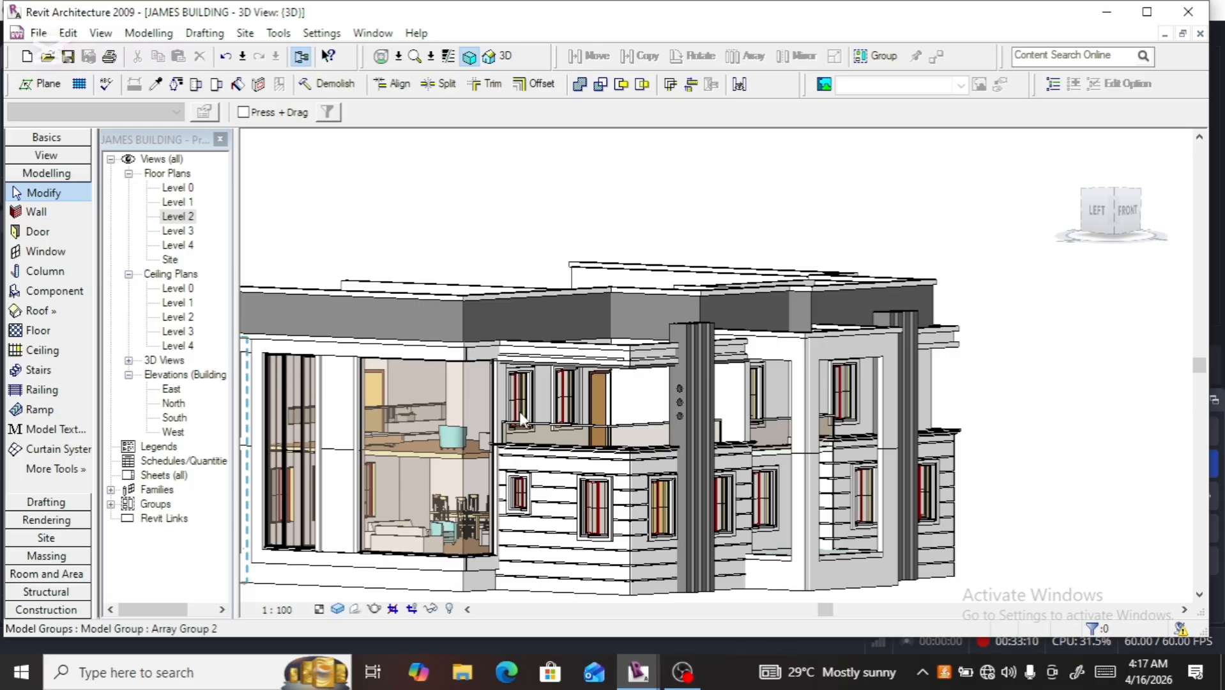
{"action": "left_click", "coordinate": [1129, 217]}
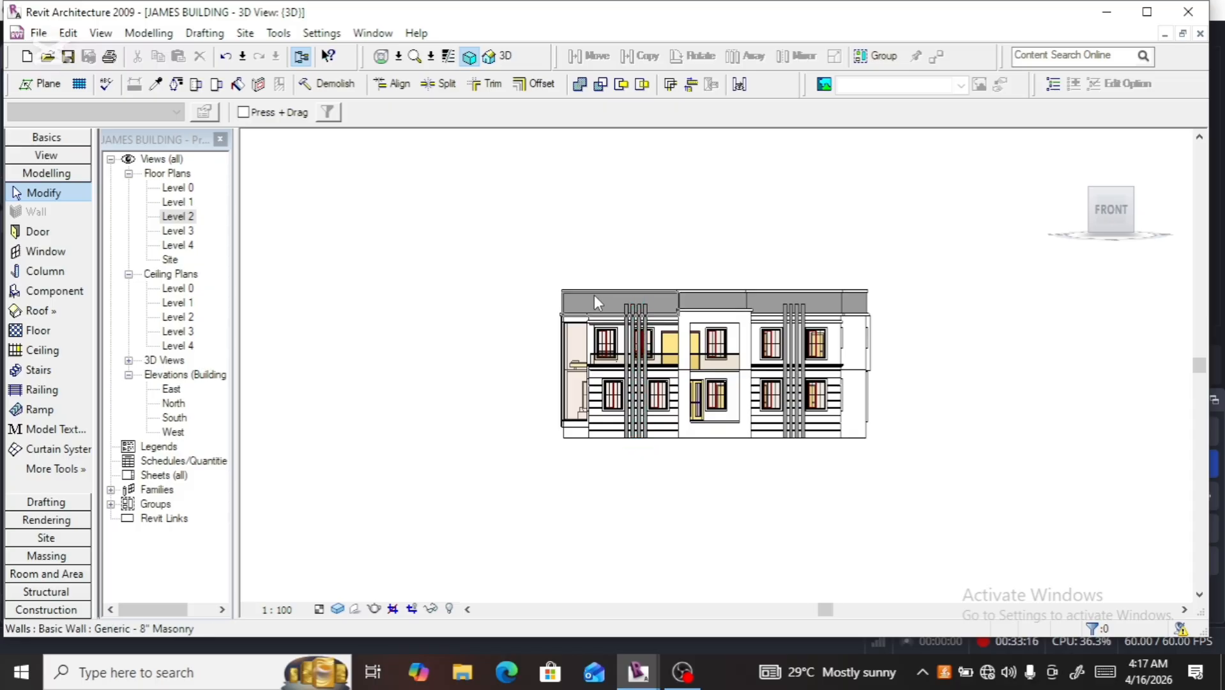
{"action": "scroll", "coordinate": [595, 296], "scroll_direction": "up", "scroll_amount": 5}
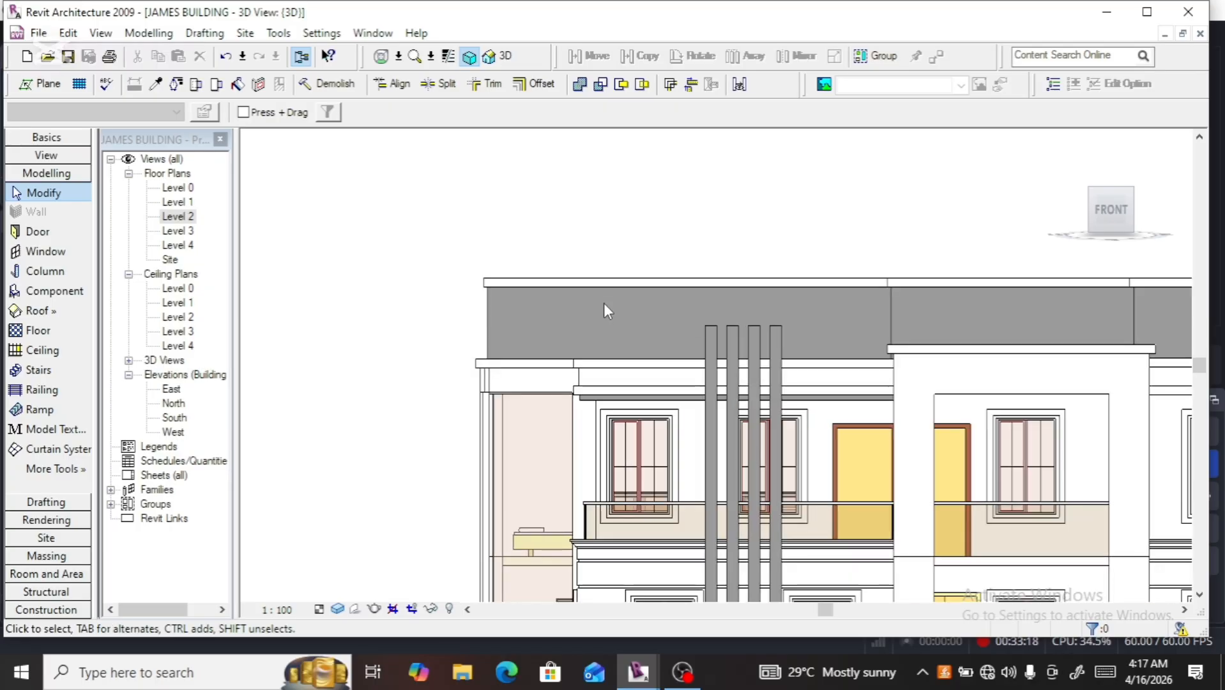
{"action": "scroll", "coordinate": [604, 303], "scroll_direction": "down", "scroll_amount": 2}
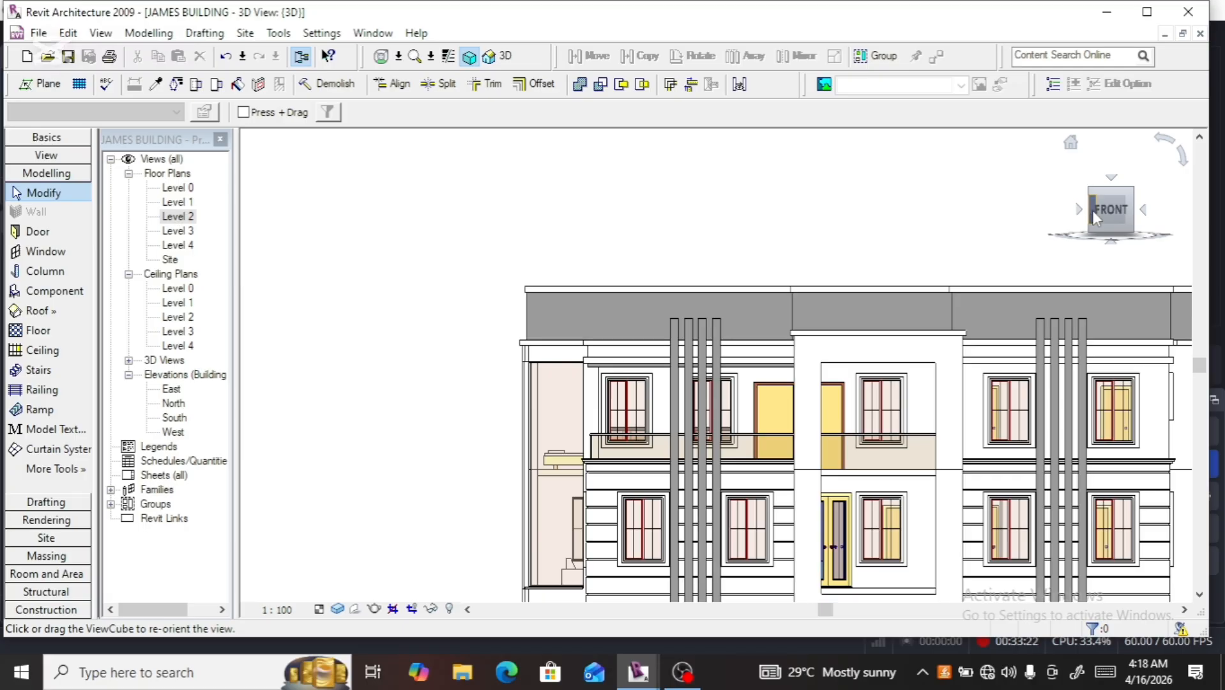
{"action": "left_click_drag", "start_coordinate": [1106, 212], "coordinate": [1144, 229]}
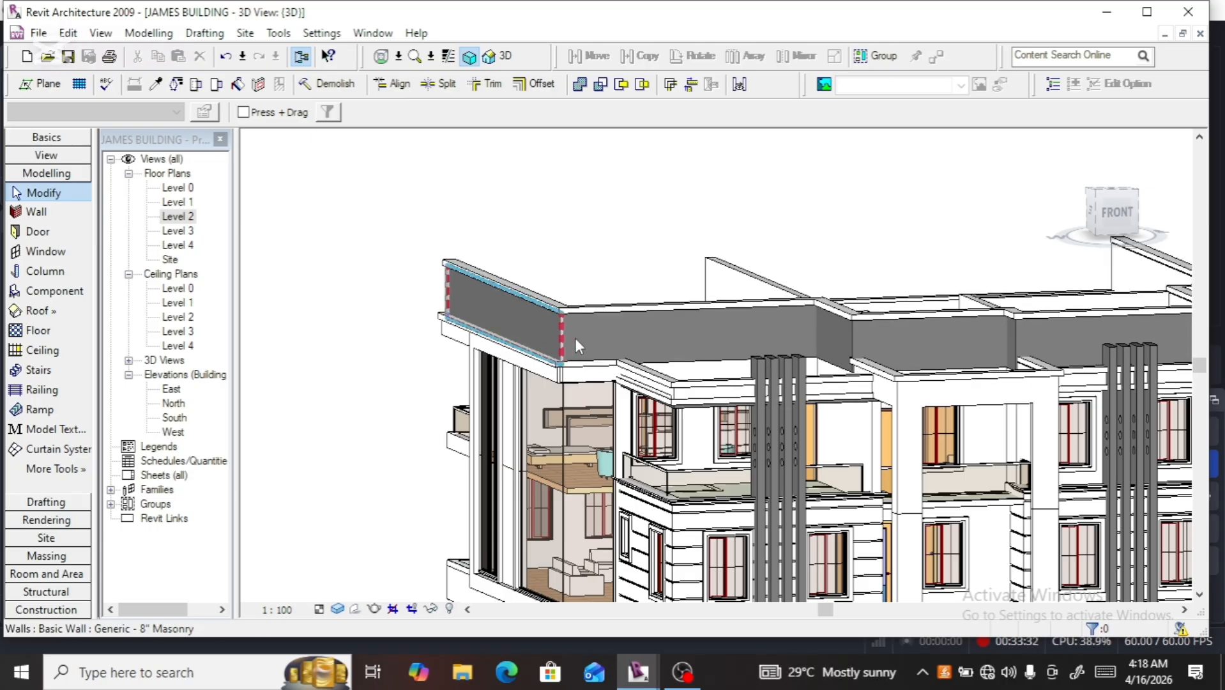
{"action": "scroll", "coordinate": [552, 325], "scroll_direction": "down", "scroll_amount": 3}
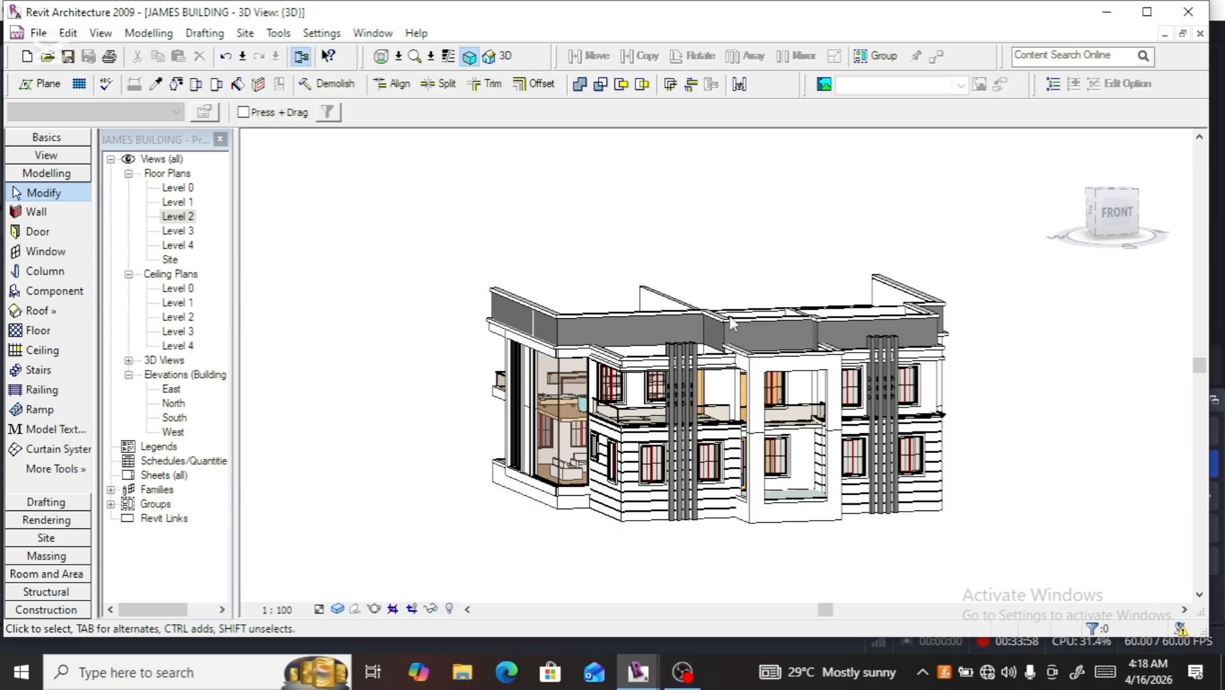
{"action": "scroll", "coordinate": [595, 301], "scroll_direction": "up", "scroll_amount": 5}
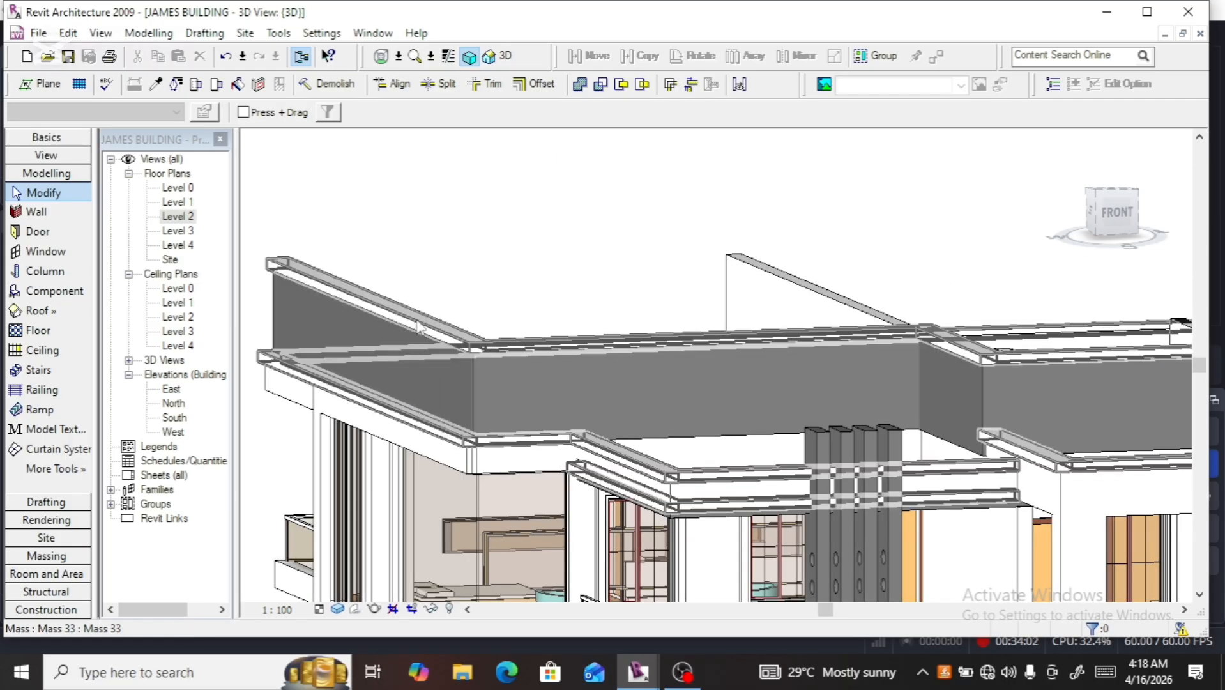
{"action": "left_click", "coordinate": [447, 327]}
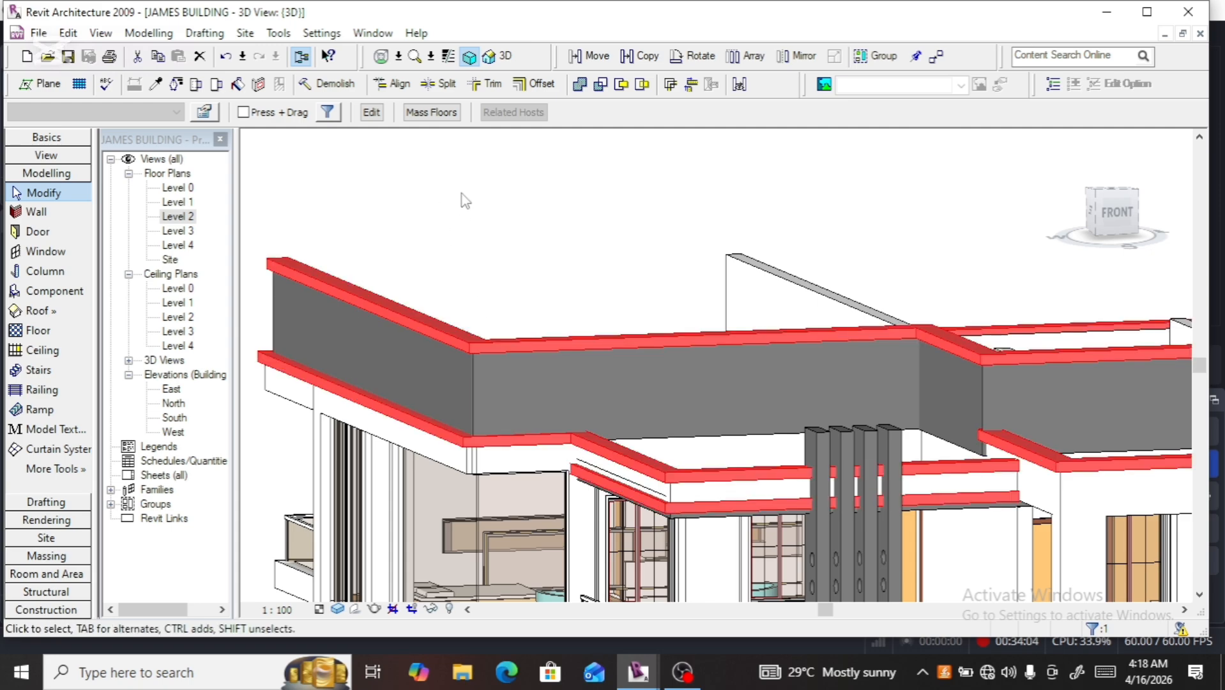
{"action": "left_click", "coordinate": [431, 113]}
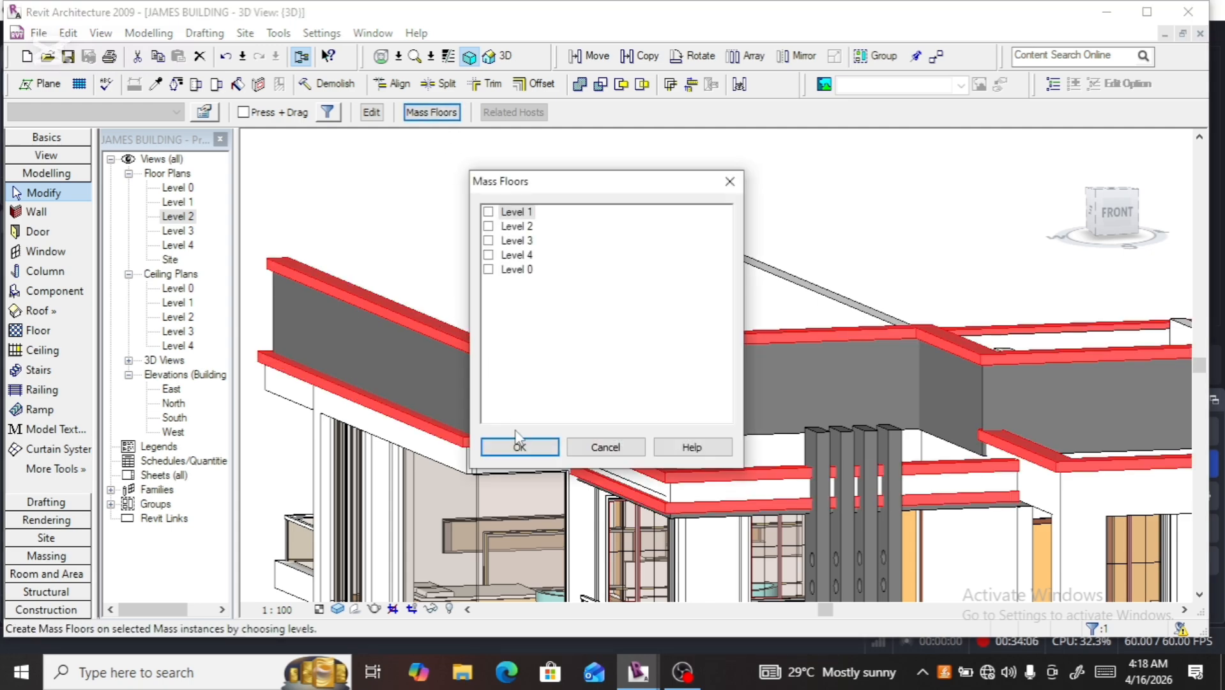
{"action": "left_click", "coordinate": [519, 447]}
{"action": "key", "text": "Escape"}
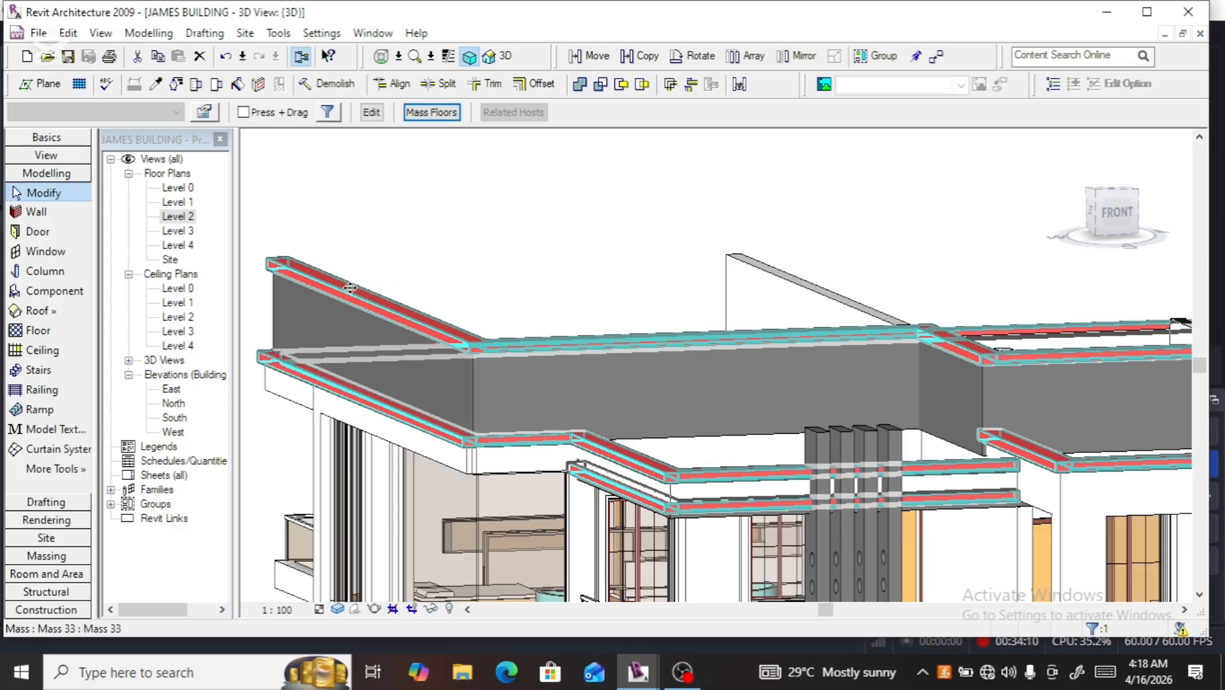
{"action": "left_click", "coordinate": [427, 216]}
Open the roof trim mass for editing, down to the sweep that caps the upper parapet wall
{"action": "left_click", "coordinate": [358, 291]}
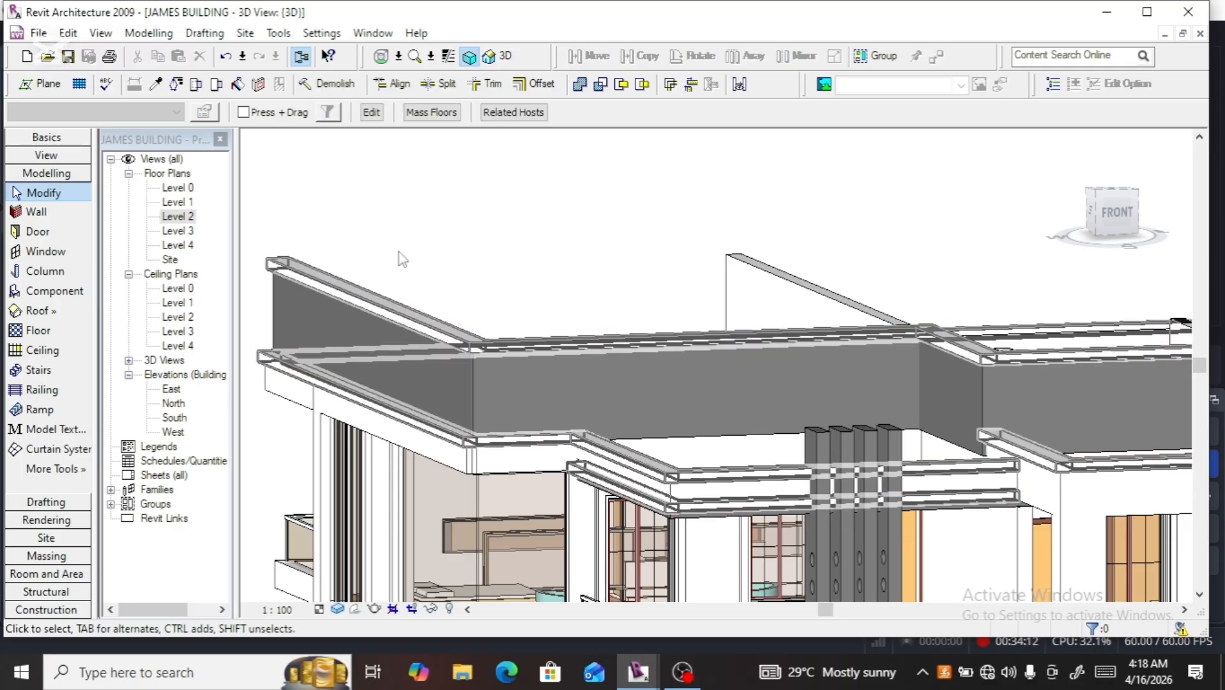
{"action": "left_click", "coordinate": [371, 112]}
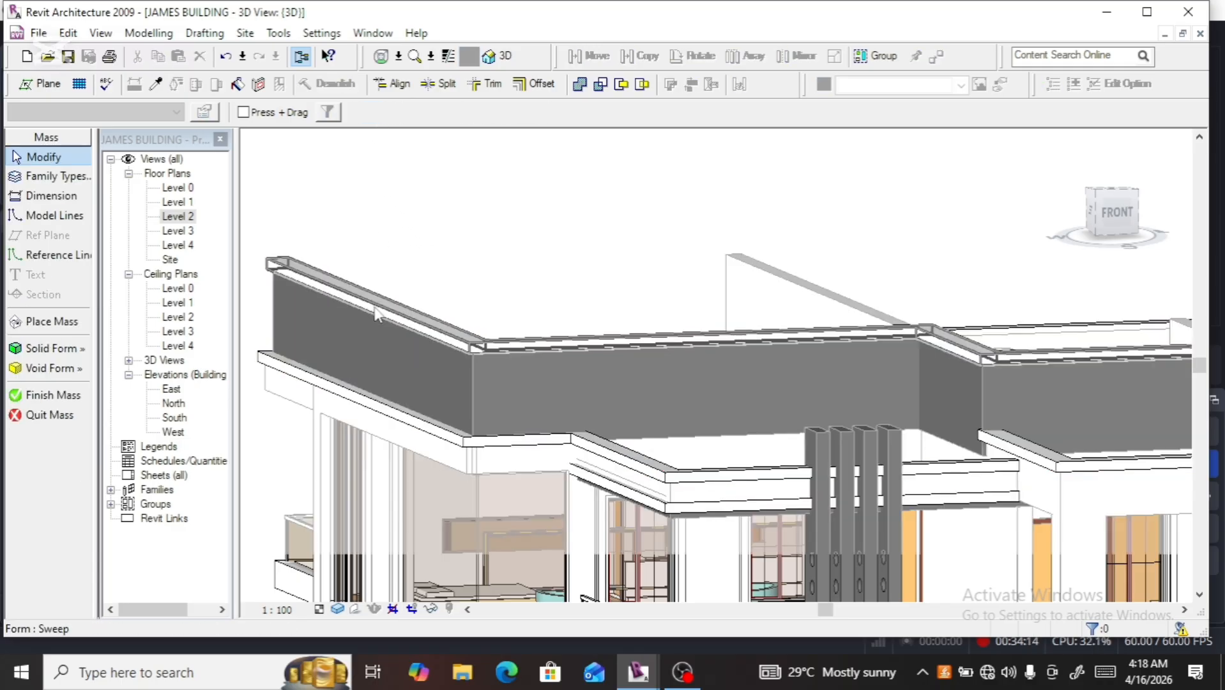
{"action": "left_click", "coordinate": [376, 313]}
{"action": "left_click", "coordinate": [391, 112]}
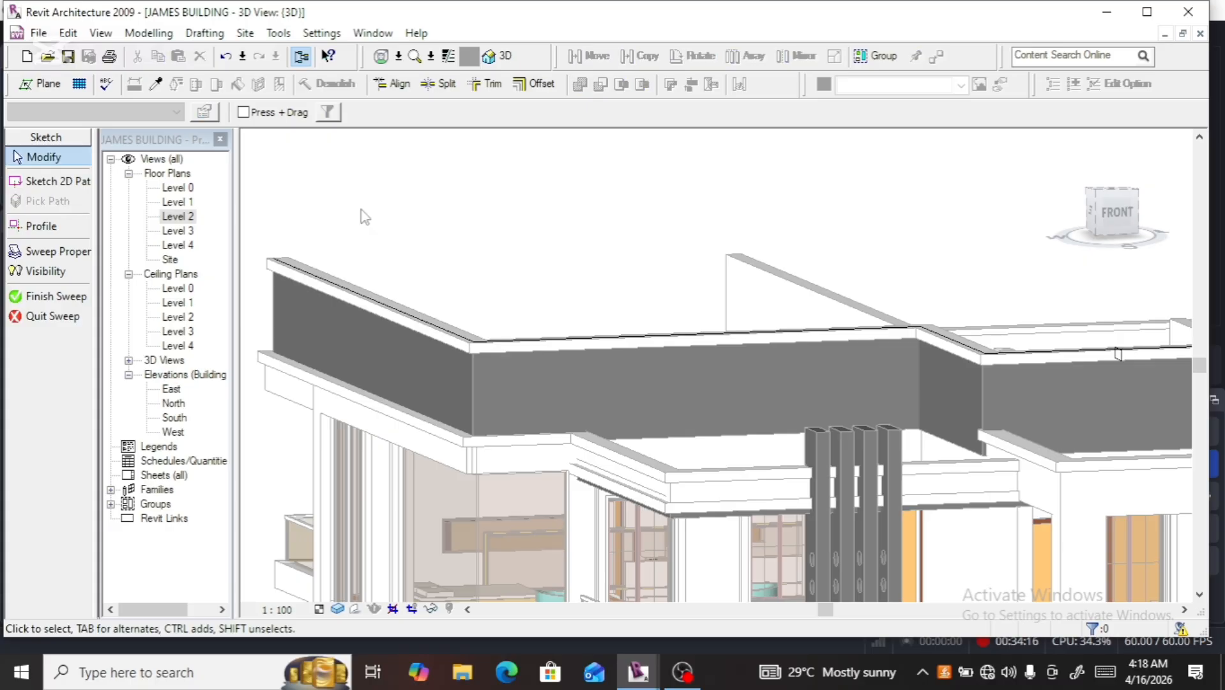
Open the profile sketch of the parapet cap sweep for editing
{"action": "left_click", "coordinate": [364, 298]}
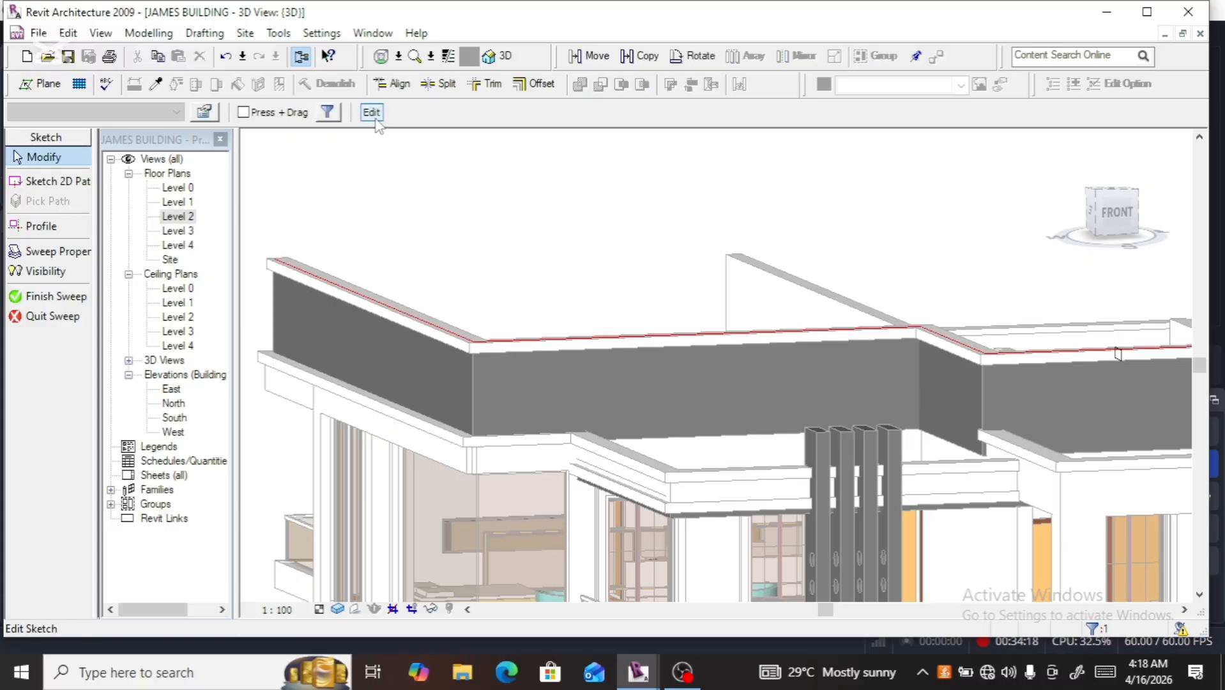
{"action": "scroll", "coordinate": [489, 244], "scroll_direction": "down", "scroll_amount": 2}
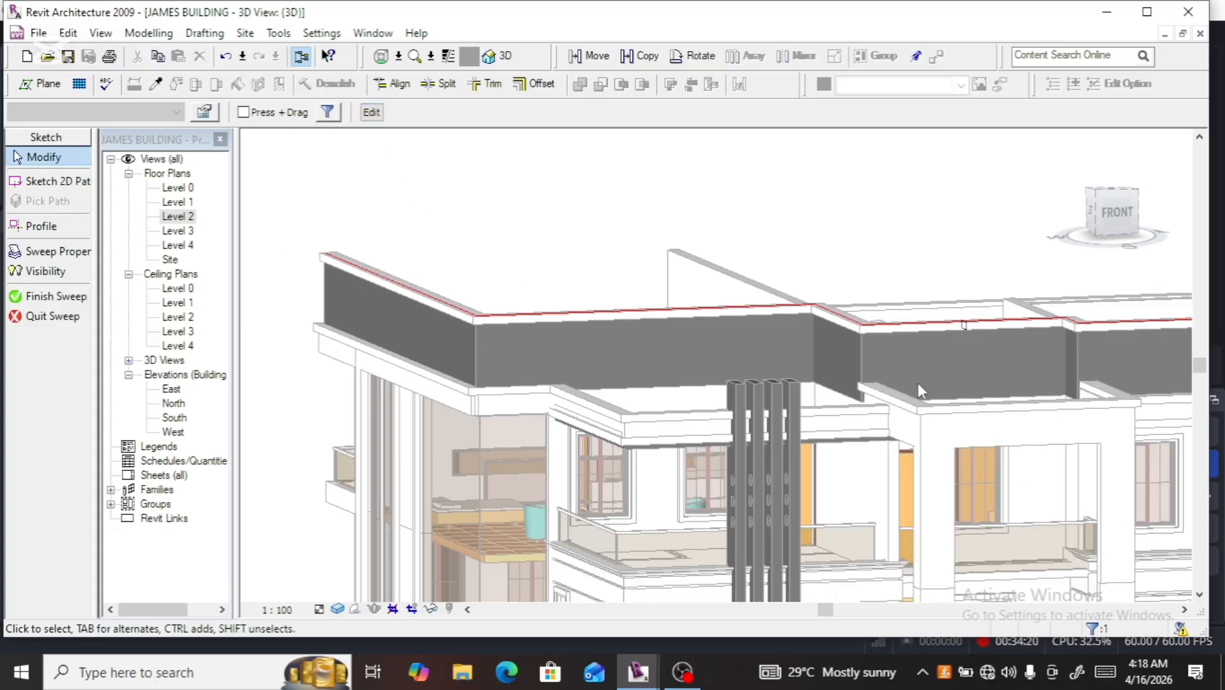
{"action": "scroll", "coordinate": [1001, 340], "scroll_direction": "up", "scroll_amount": 2}
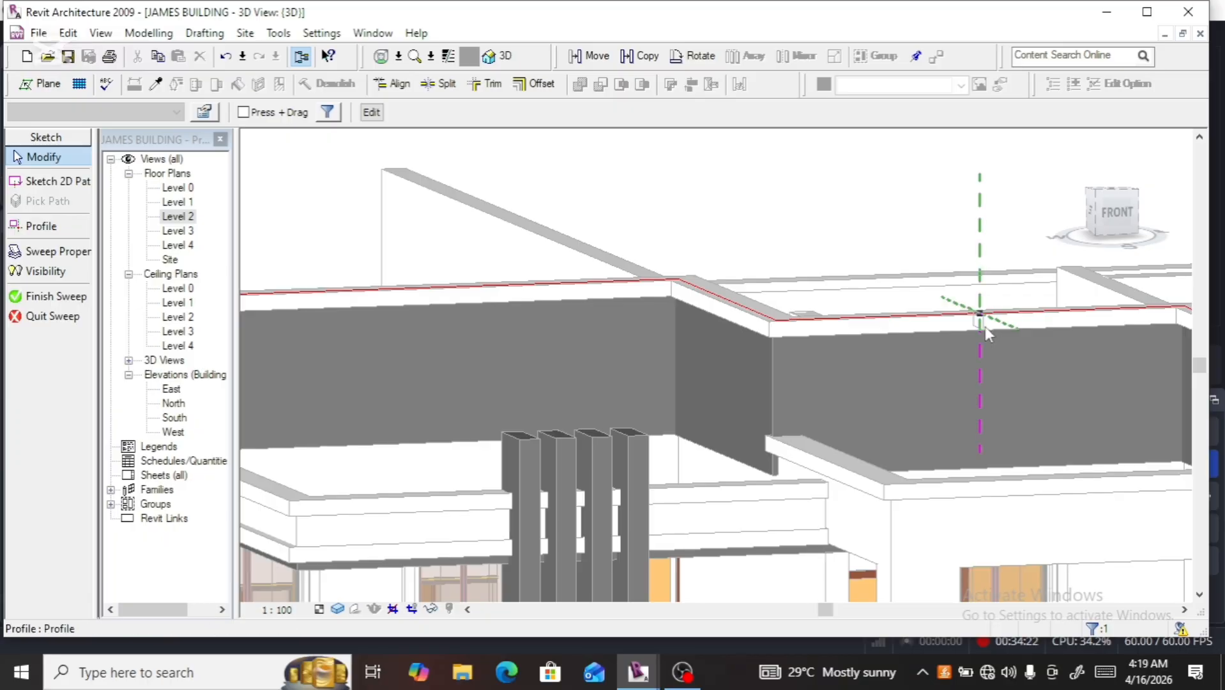
{"action": "left_click", "coordinate": [985, 326]}
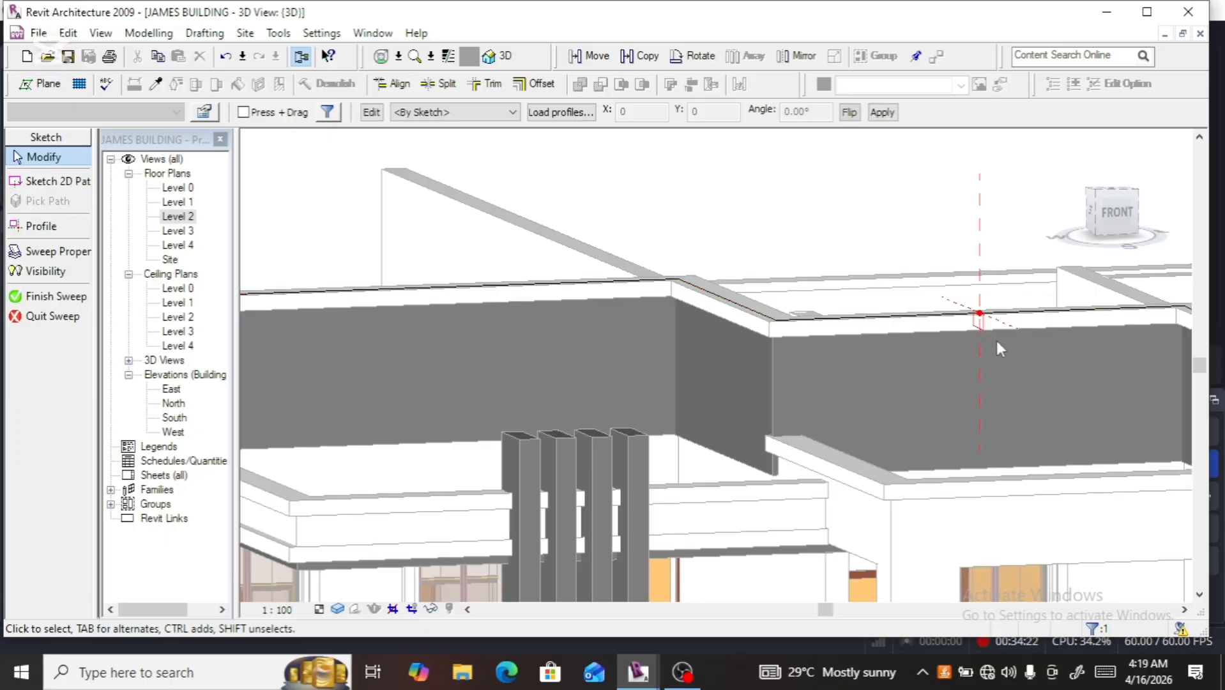
{"action": "left_click", "coordinate": [371, 113]}
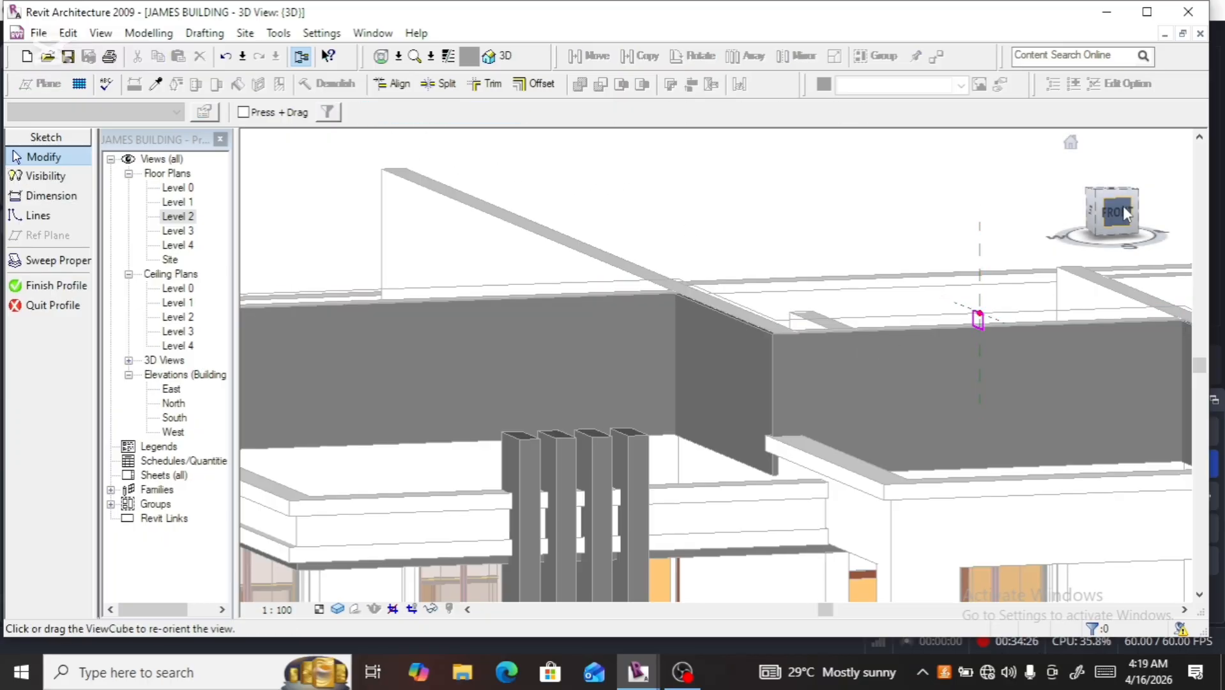
In the left view, set the rectangular cap profile's width to 450 by moving its front vertical edge
{"action": "left_click", "coordinate": [1089, 211]}
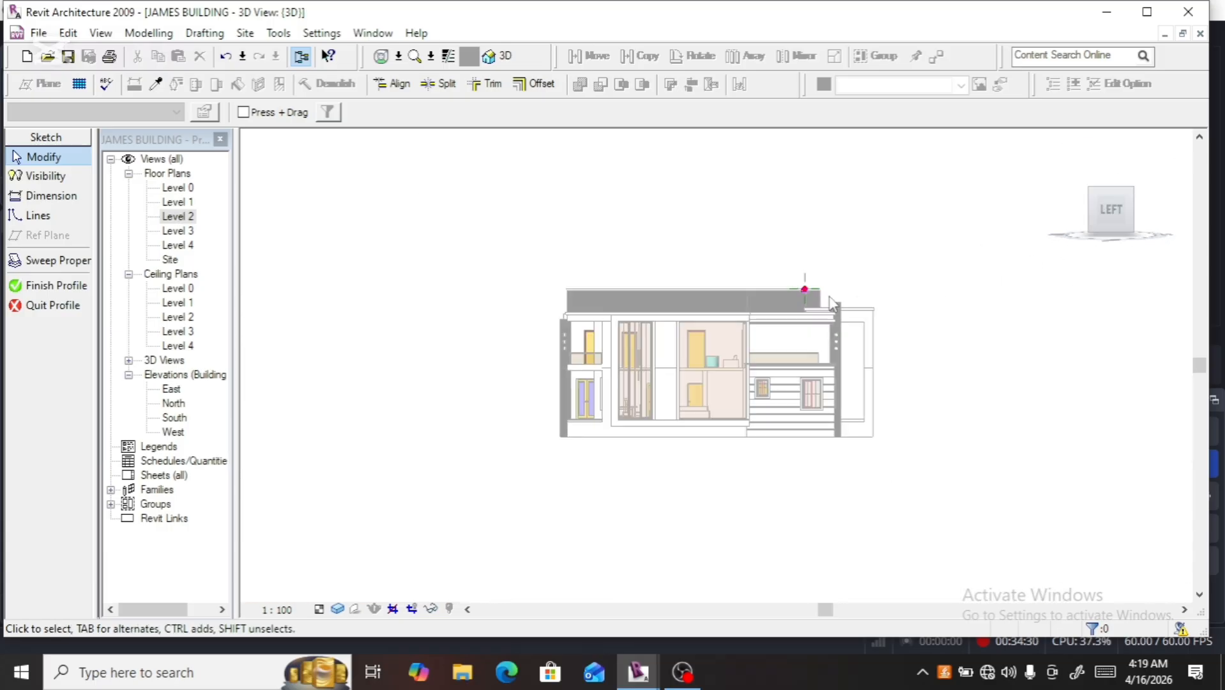
{"action": "scroll", "coordinate": [818, 296], "scroll_direction": "up", "scroll_amount": 5}
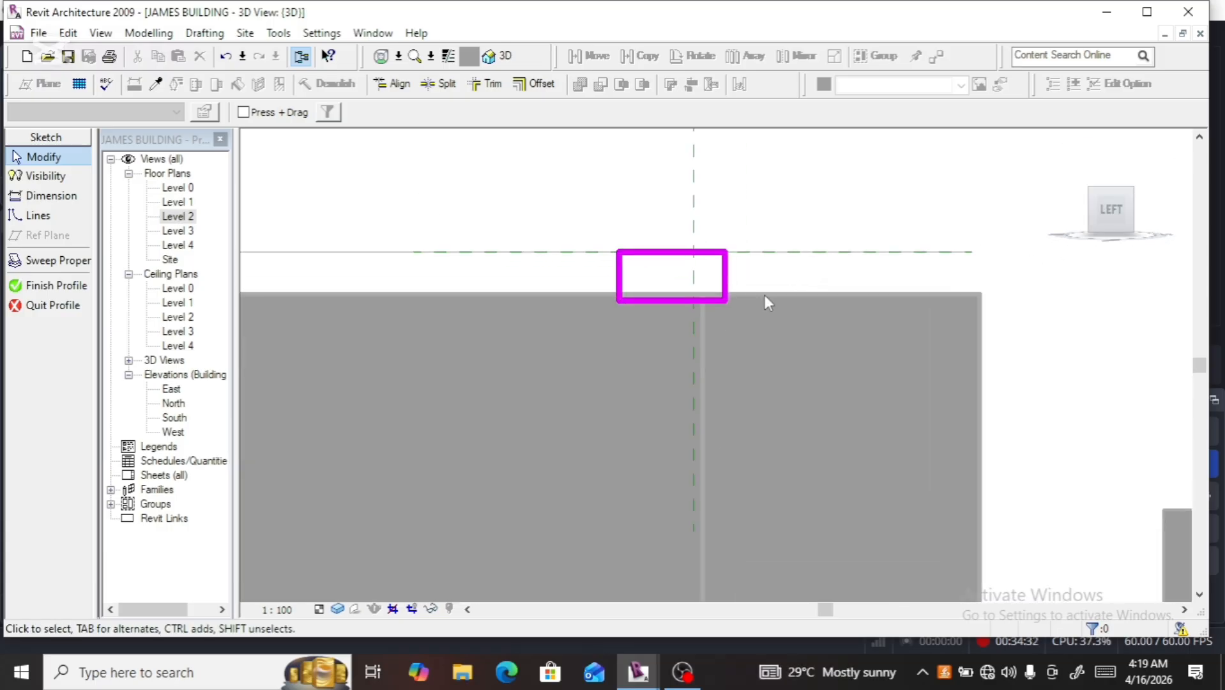
{"action": "scroll", "coordinate": [767, 301], "scroll_direction": "up", "scroll_amount": 2}
{"action": "left_click", "coordinate": [725, 276]}
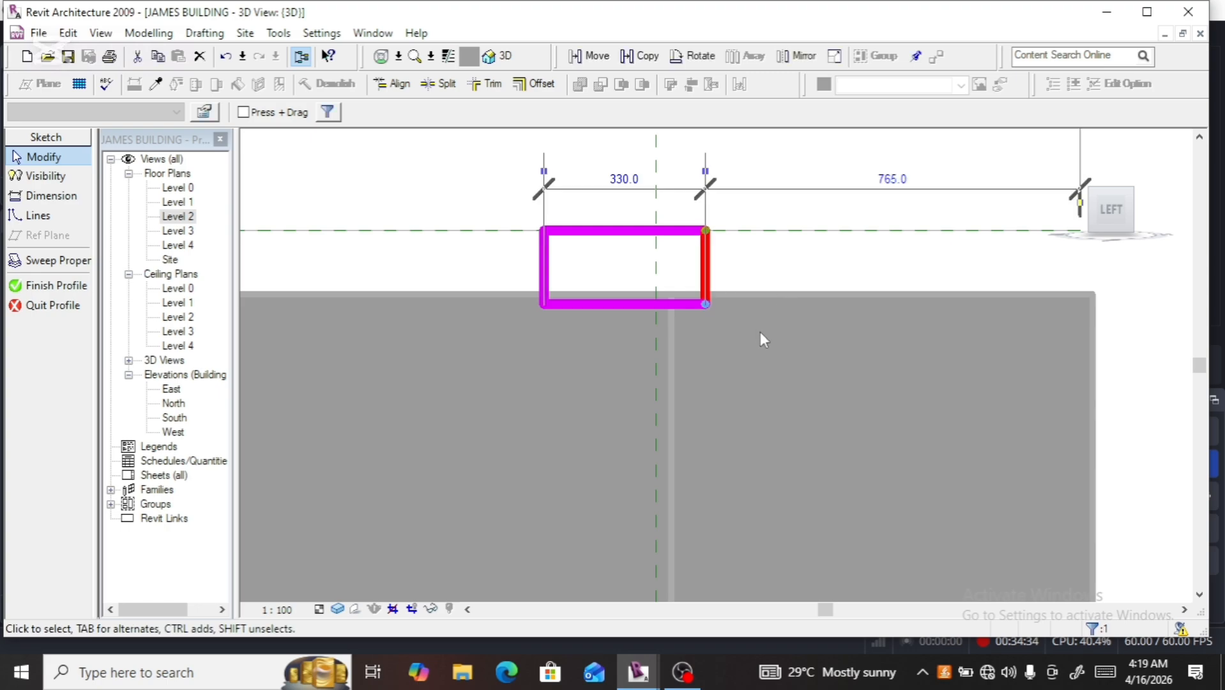
{"action": "scroll", "coordinate": [760, 331], "scroll_direction": "down", "scroll_amount": 2}
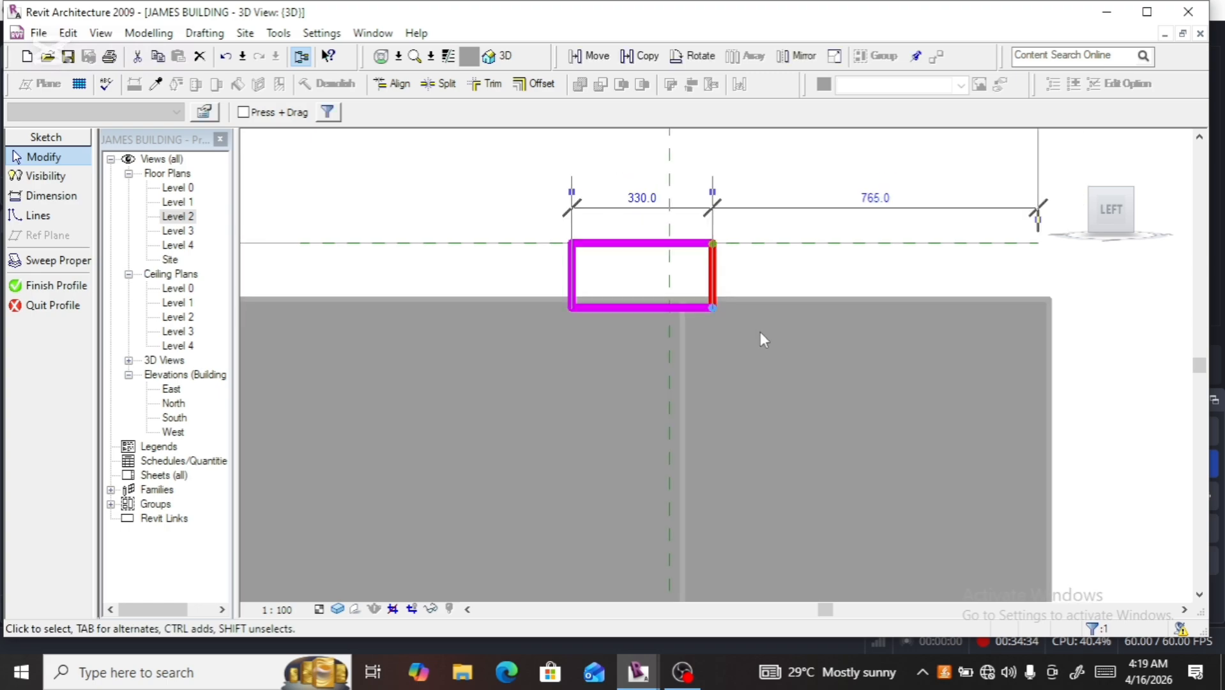
{"action": "left_click", "coordinate": [658, 214]}
{"action": "type", "text": "450"}
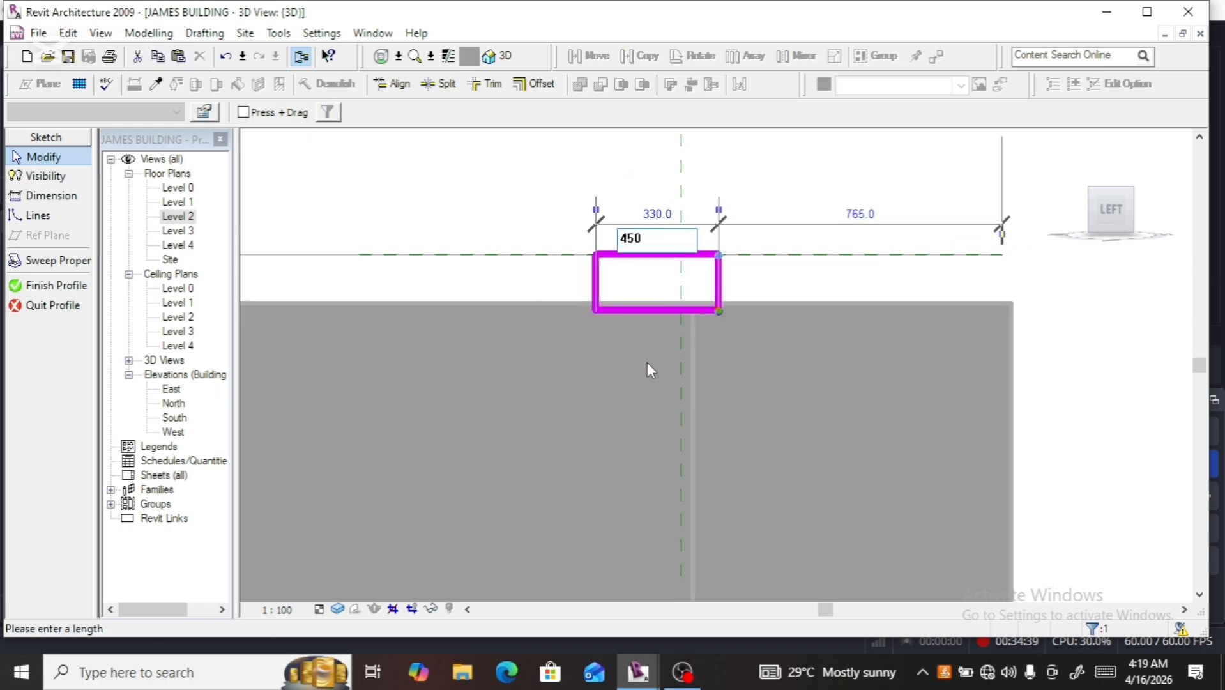
{"action": "key", "text": "Return"}
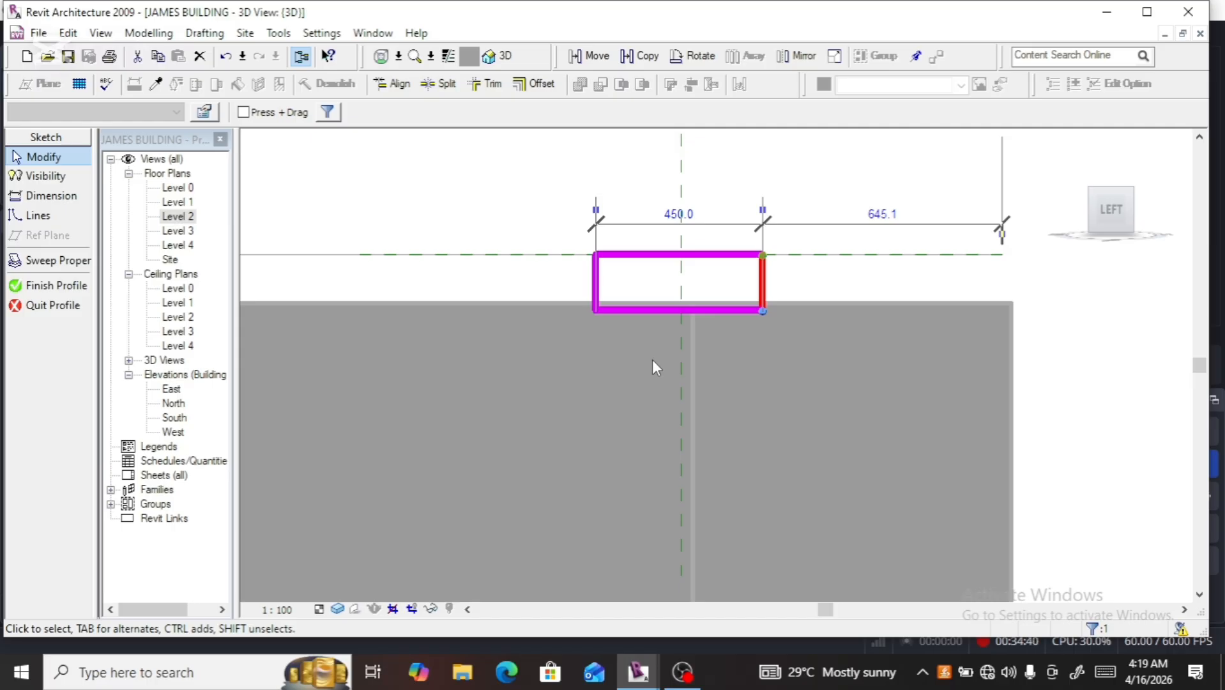
Set the cap profile's height to 200 by moving its upper edge
{"action": "scroll", "coordinate": [651, 359], "scroll_direction": "down", "scroll_amount": 2}
{"action": "left_click", "coordinate": [696, 299]}
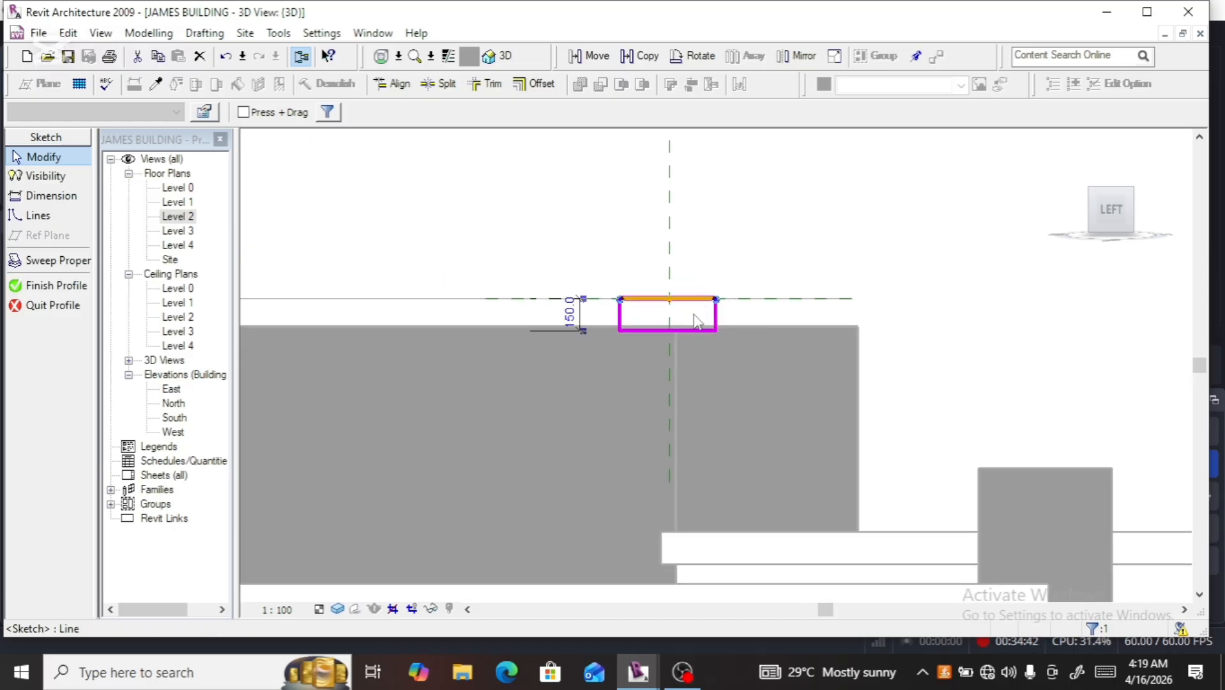
{"action": "left_click", "coordinate": [568, 317]}
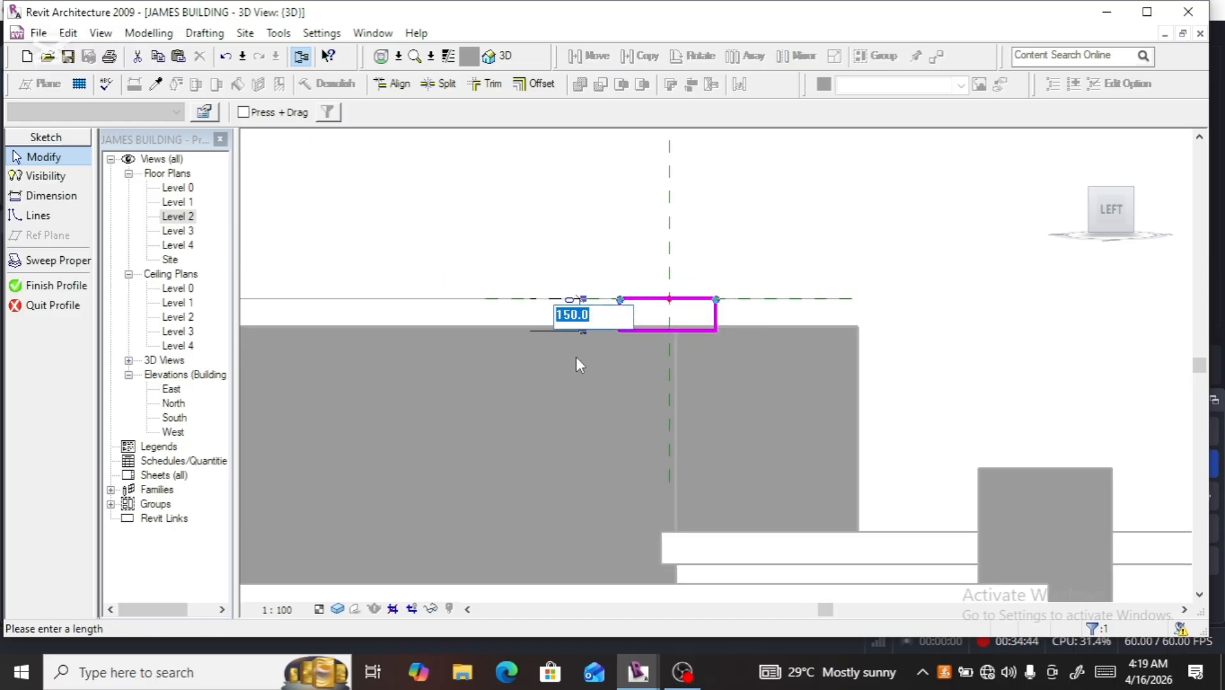
{"action": "type", "text": "200"}
{"action": "key", "text": "Return"}
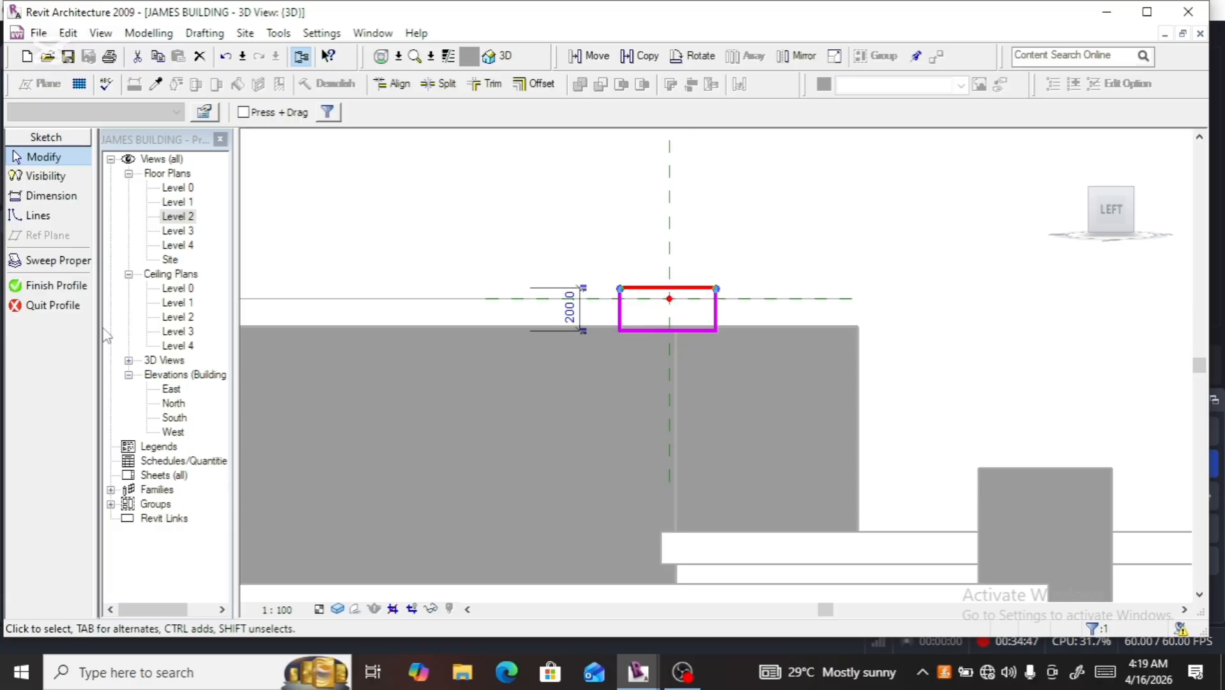
Finish the profile sketch and the parapet cap sweep, and check the enlarged cap on the building's left side
{"action": "left_click", "coordinate": [56, 286]}
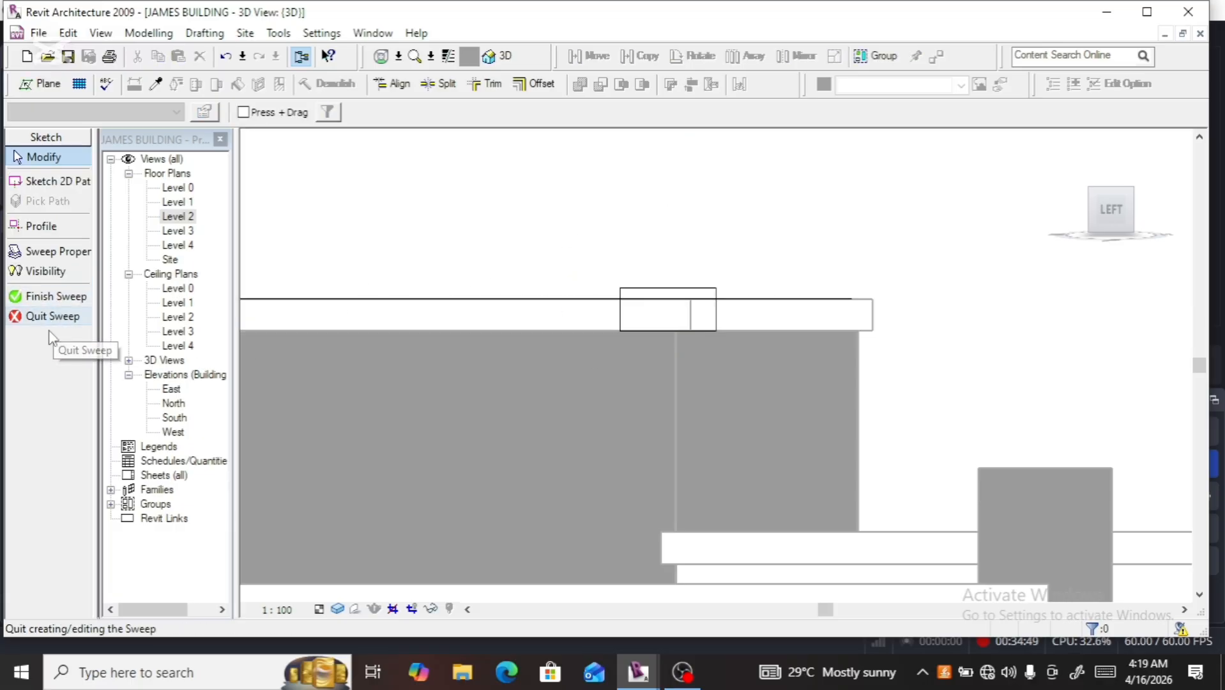
{"action": "left_click", "coordinate": [48, 296]}
{"action": "scroll", "coordinate": [662, 266], "scroll_direction": "down", "scroll_amount": 1}
{"action": "scroll", "coordinate": [662, 266], "scroll_direction": "down", "scroll_amount": 3}
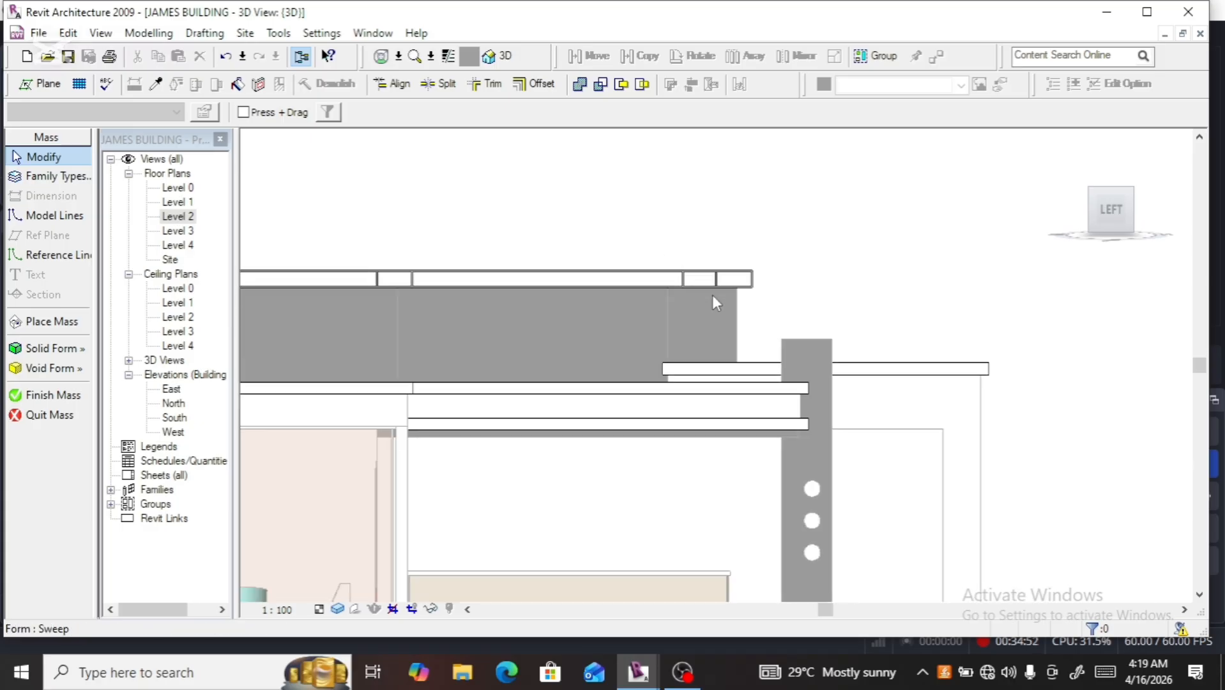
{"action": "scroll", "coordinate": [847, 374], "scroll_direction": "down", "scroll_amount": 2}
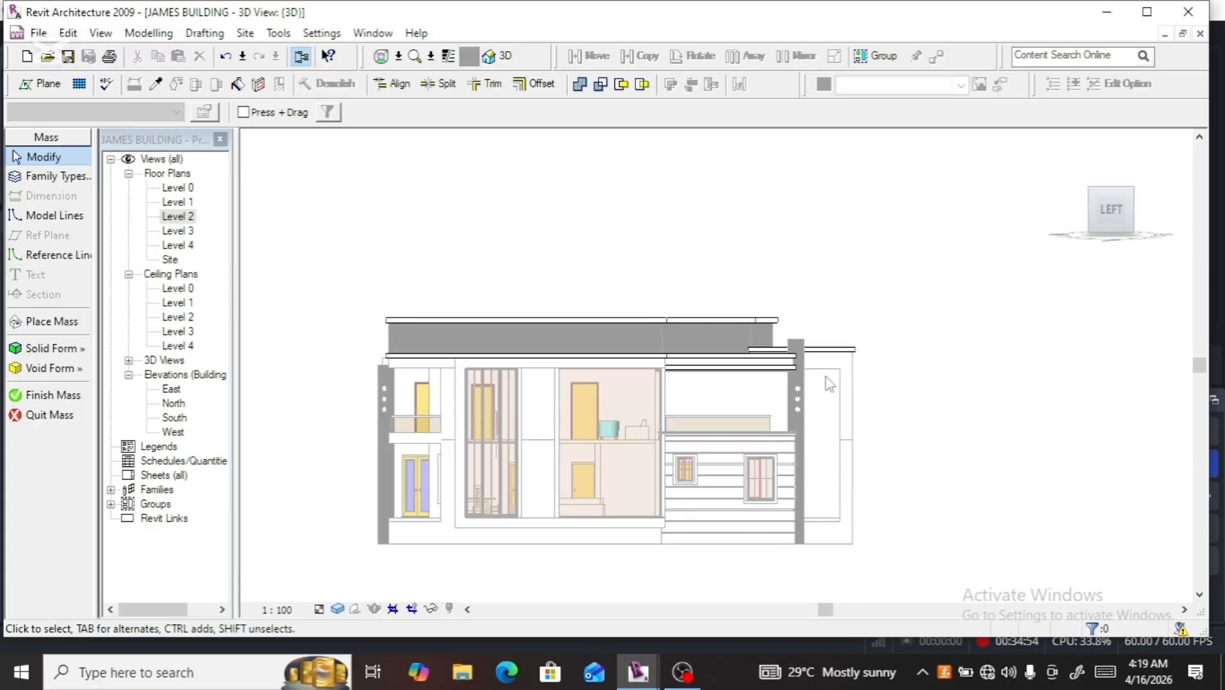
{"action": "scroll", "coordinate": [785, 320], "scroll_direction": "up", "scroll_amount": 3}
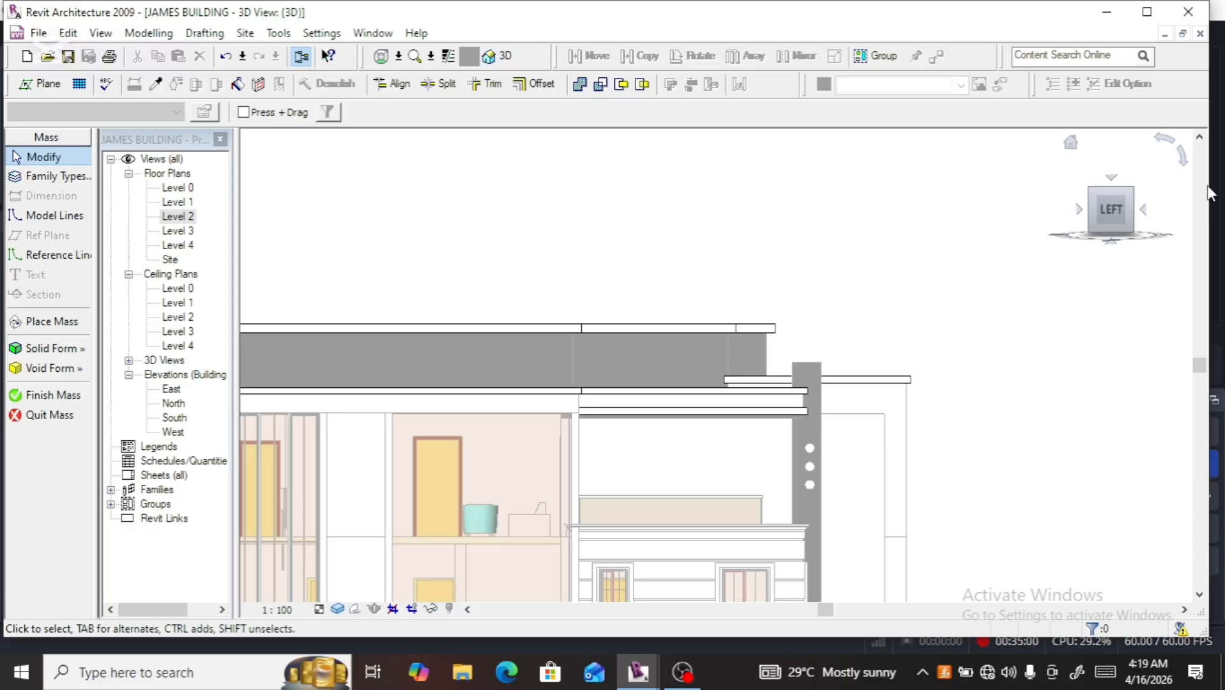
Finish the parapet cap mass and check the building's roofline from the front-left corner
{"action": "left_click", "coordinate": [63, 392]}
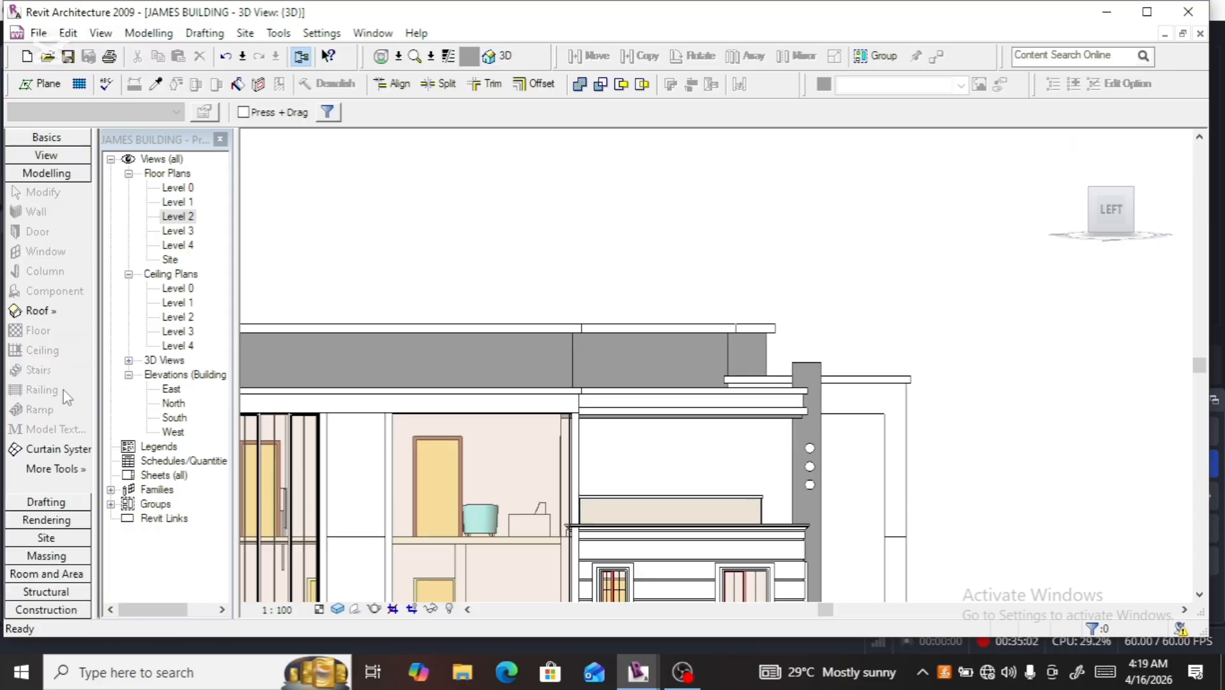
{"action": "left_click", "coordinate": [1136, 215]}
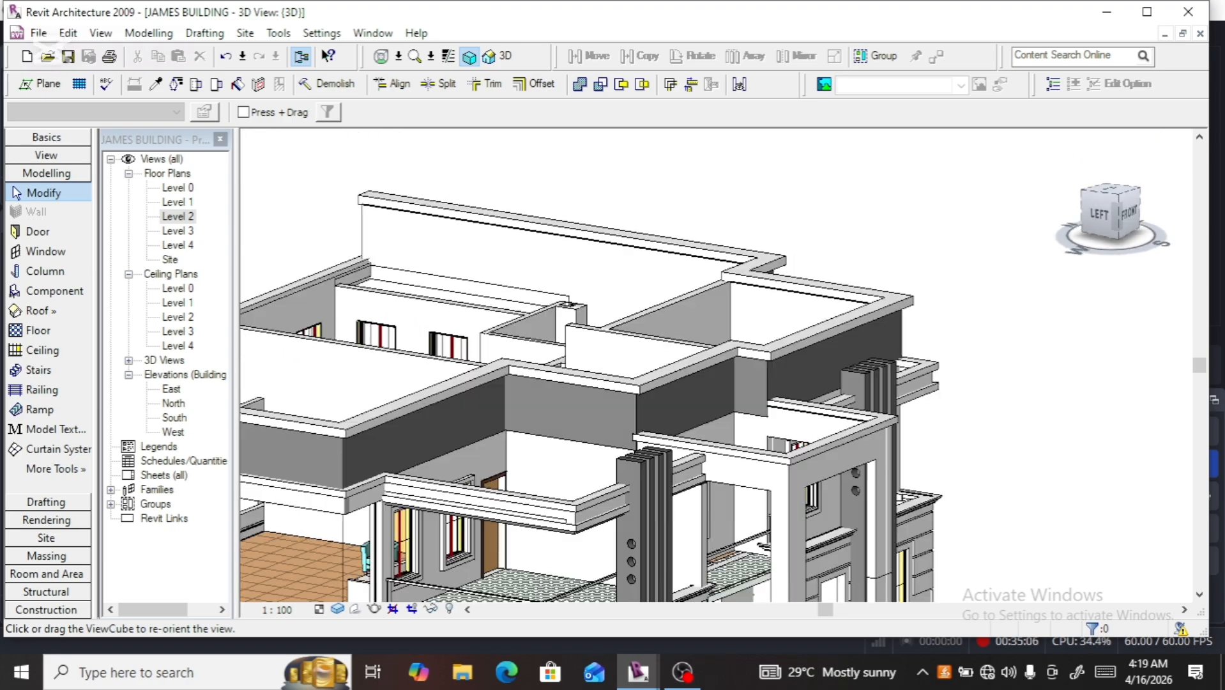
{"action": "left_click", "coordinate": [1116, 220]}
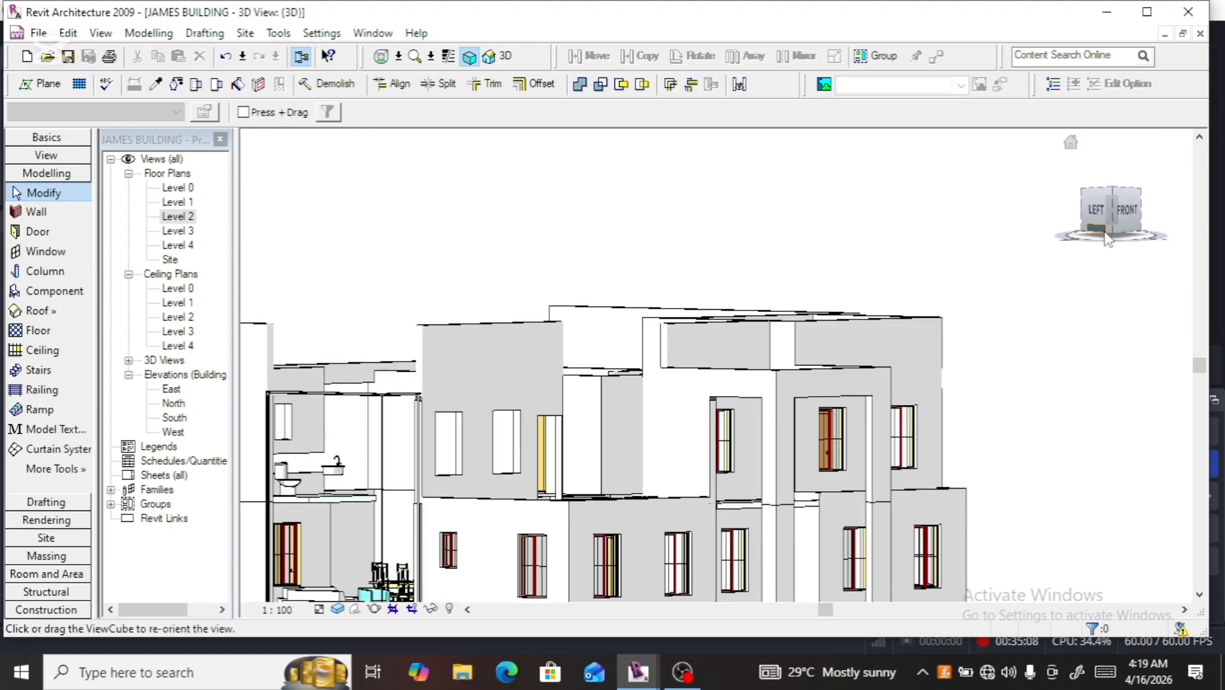
{"action": "scroll", "coordinate": [627, 323], "scroll_direction": "up", "scroll_amount": 5}
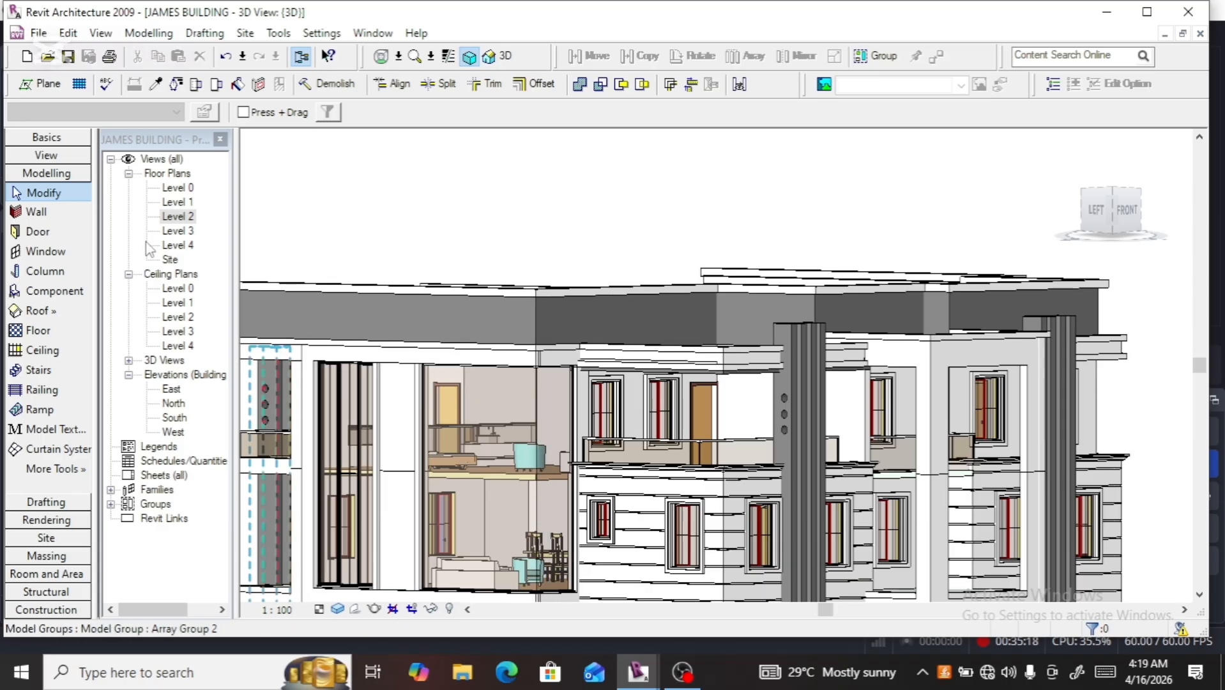
Review the roof and level positions in the Level 3 and Level 4 floor plans and the East elevation
{"action": "double_click", "coordinate": [178, 230]}
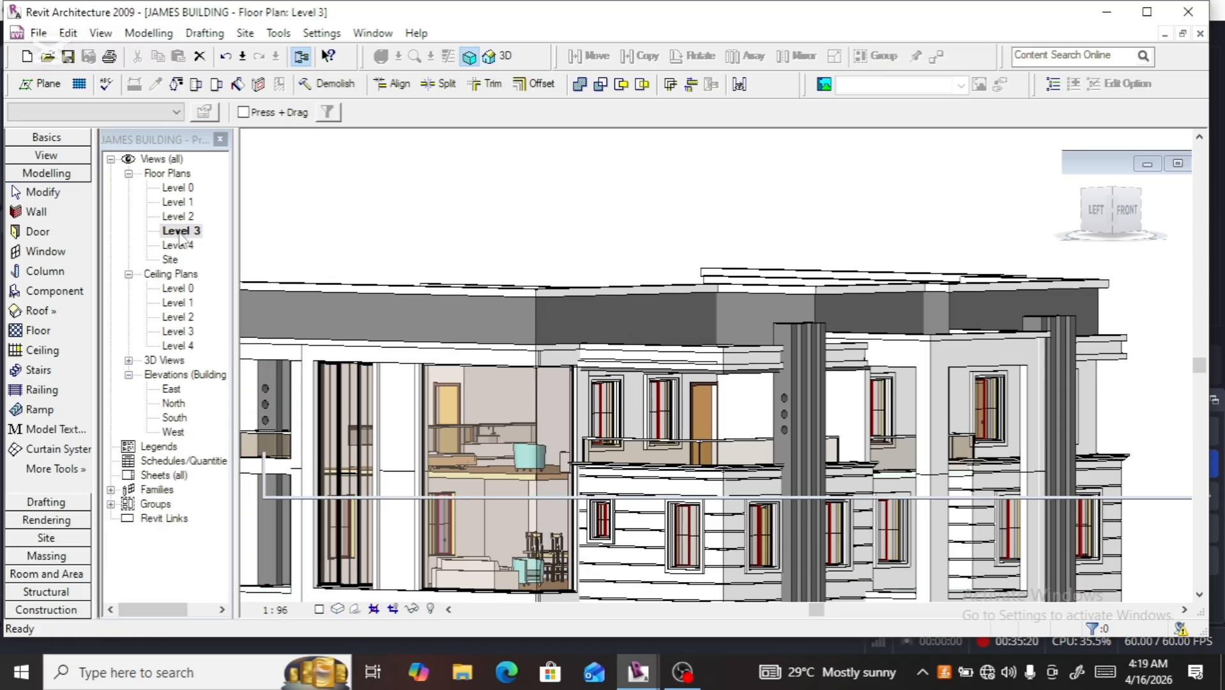
{"action": "scroll", "coordinate": [486, 337], "scroll_direction": "down", "scroll_amount": 3}
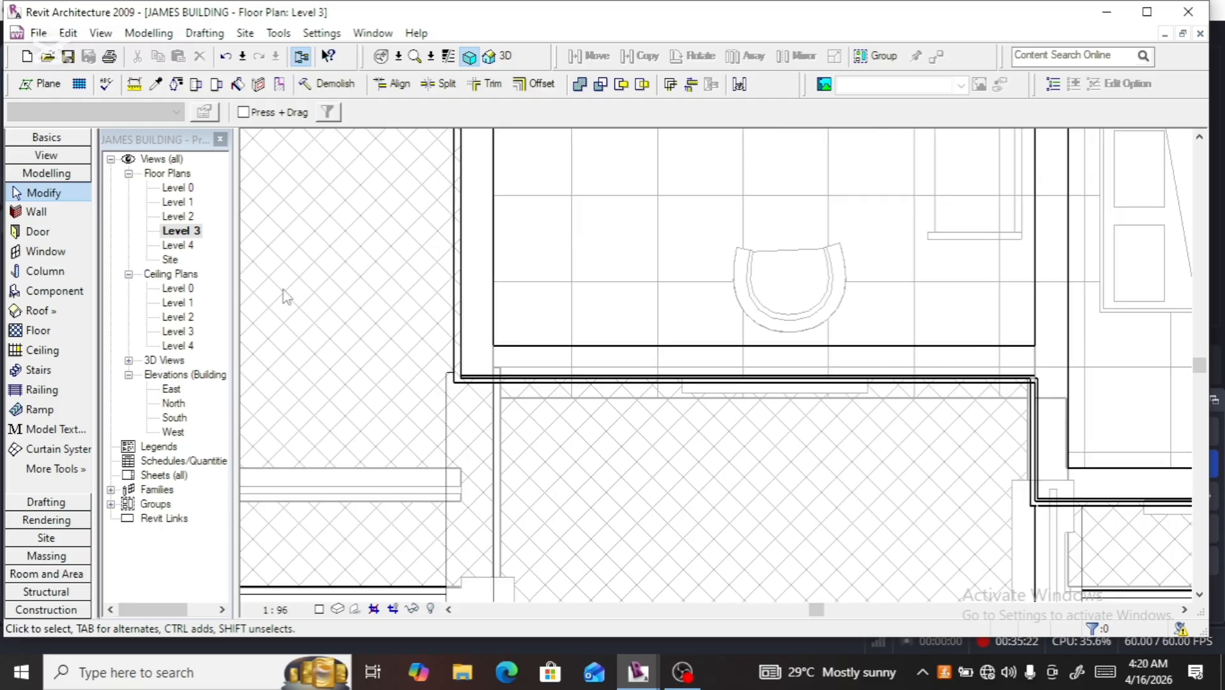
{"action": "double_click", "coordinate": [178, 245]}
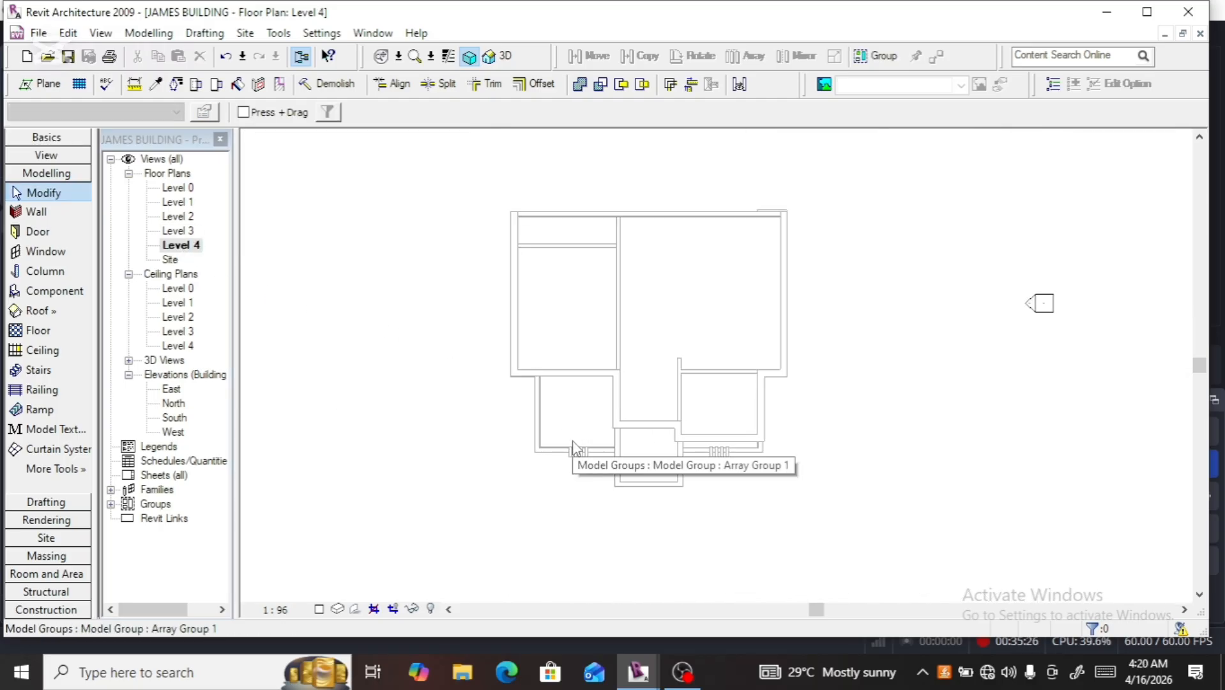
{"action": "double_click", "coordinate": [170, 391]}
{"action": "scroll", "coordinate": [504, 432], "scroll_direction": "down", "scroll_amount": 5}
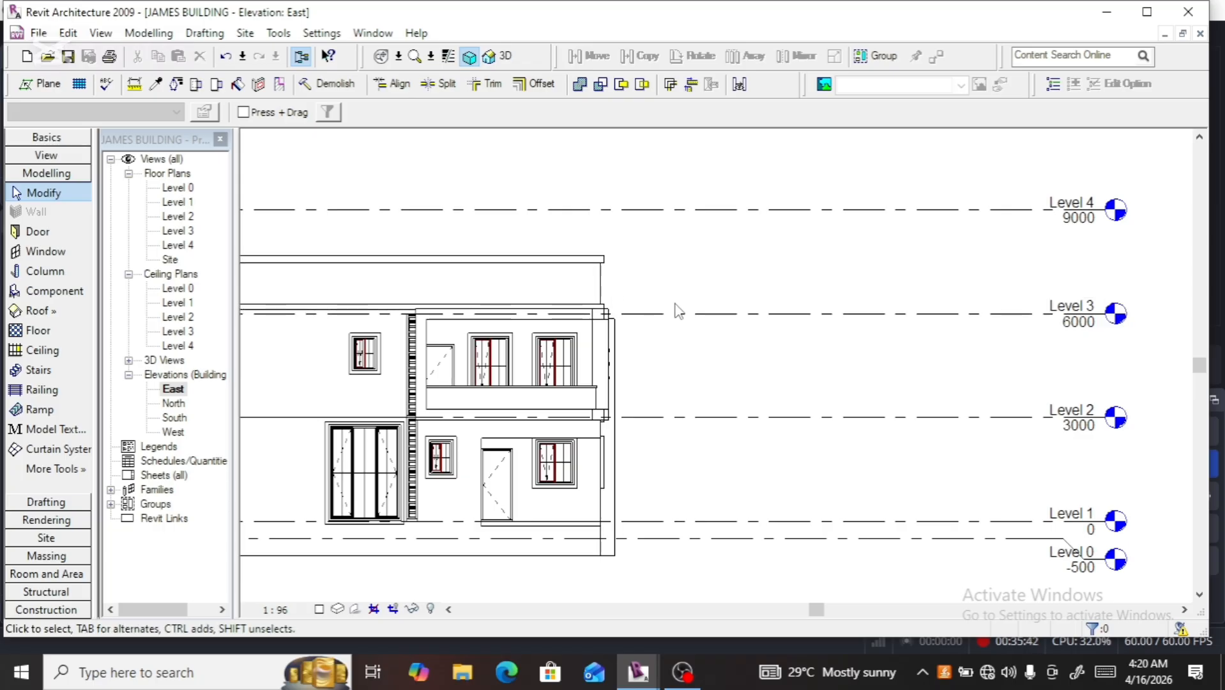
{"action": "left_click", "coordinate": [652, 321]}
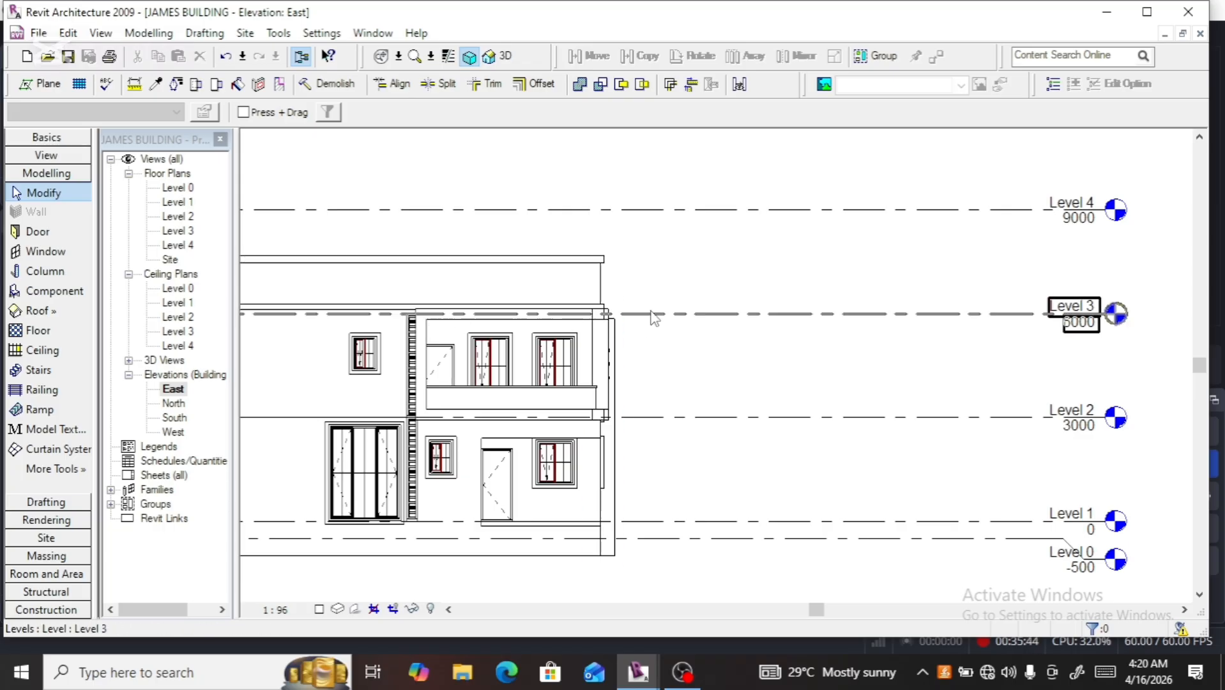
{"action": "left_click", "coordinate": [708, 316]}
{"action": "right_click", "coordinate": [708, 273]}
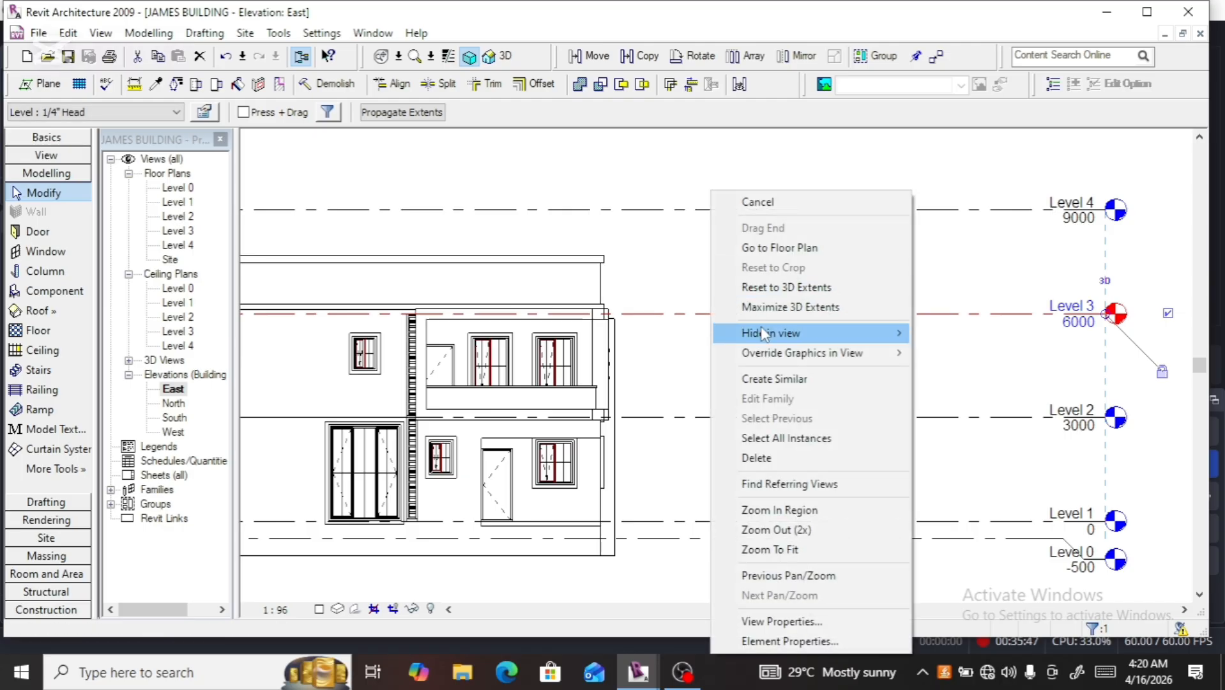
{"action": "left_click", "coordinate": [665, 253]}
{"action": "left_click", "coordinate": [724, 286]}
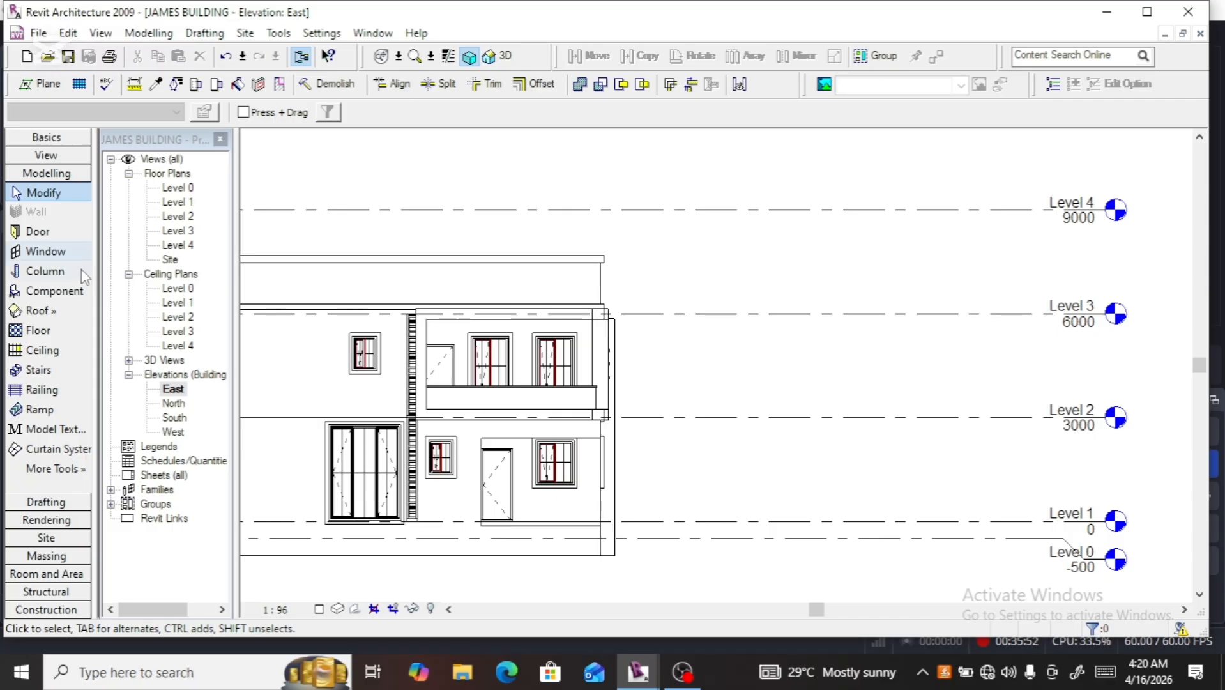
Open the Level 3 floor plan and start creating a new in-place family
{"action": "double_click", "coordinate": [178, 231]}
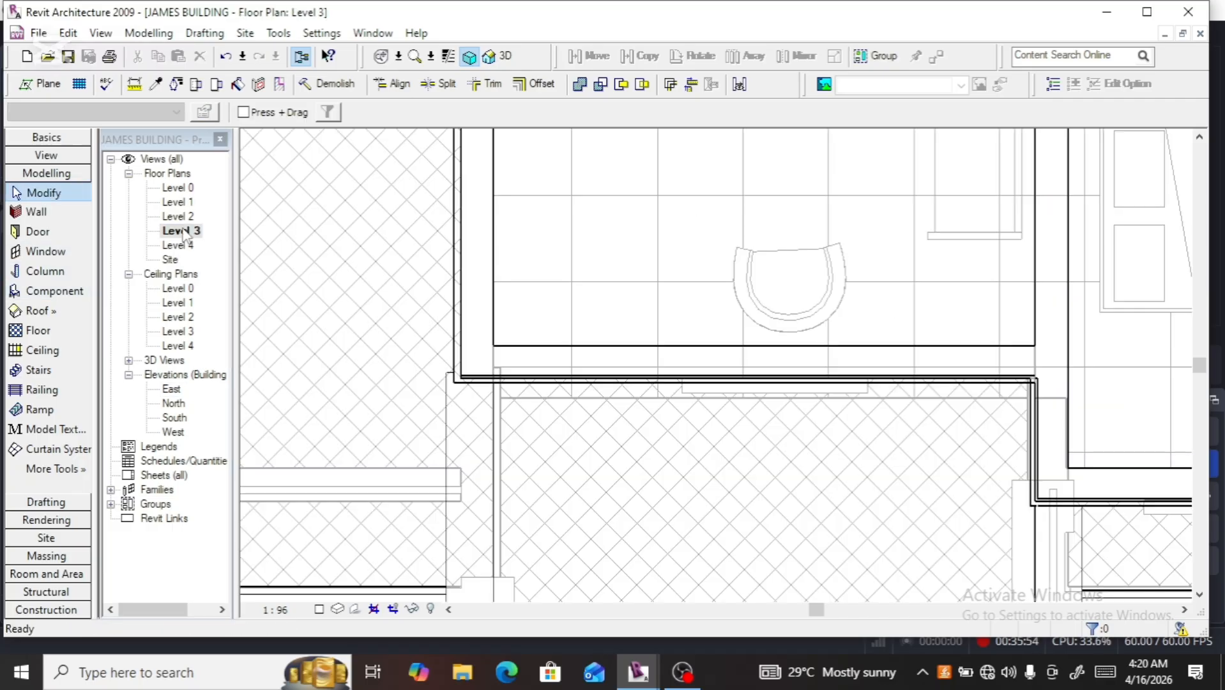
{"action": "scroll", "coordinate": [570, 314], "scroll_direction": "down", "scroll_amount": 3}
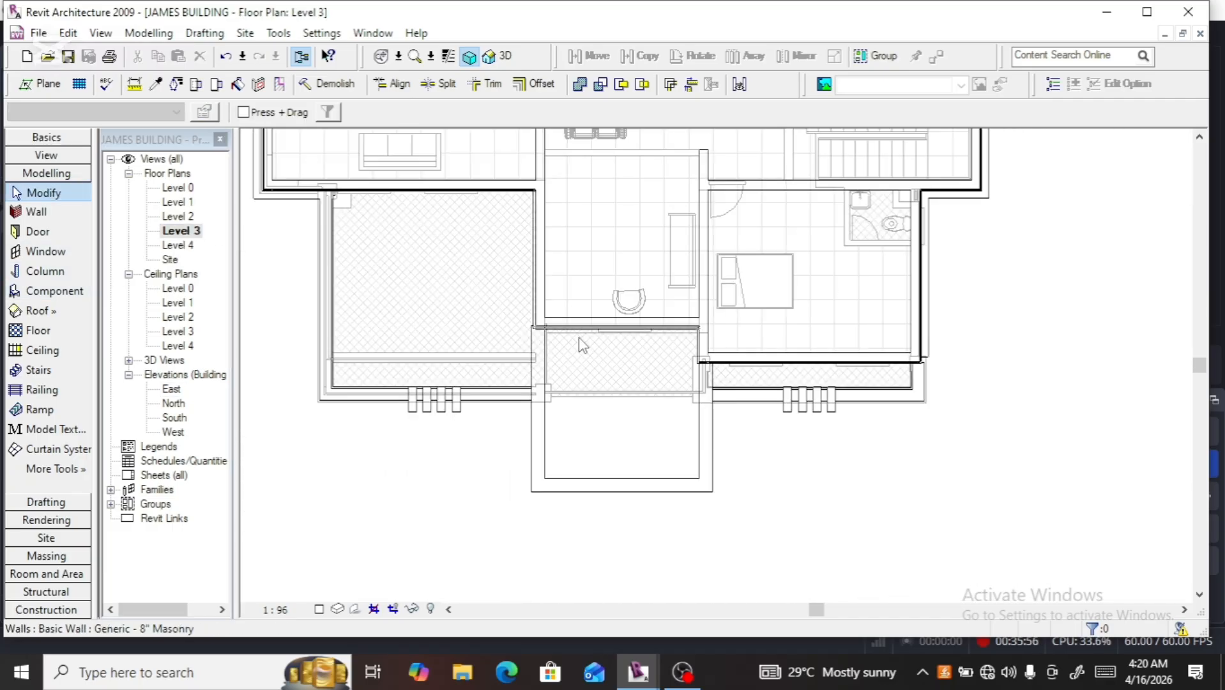
{"action": "scroll", "coordinate": [651, 440], "scroll_direction": "down", "scroll_amount": 2}
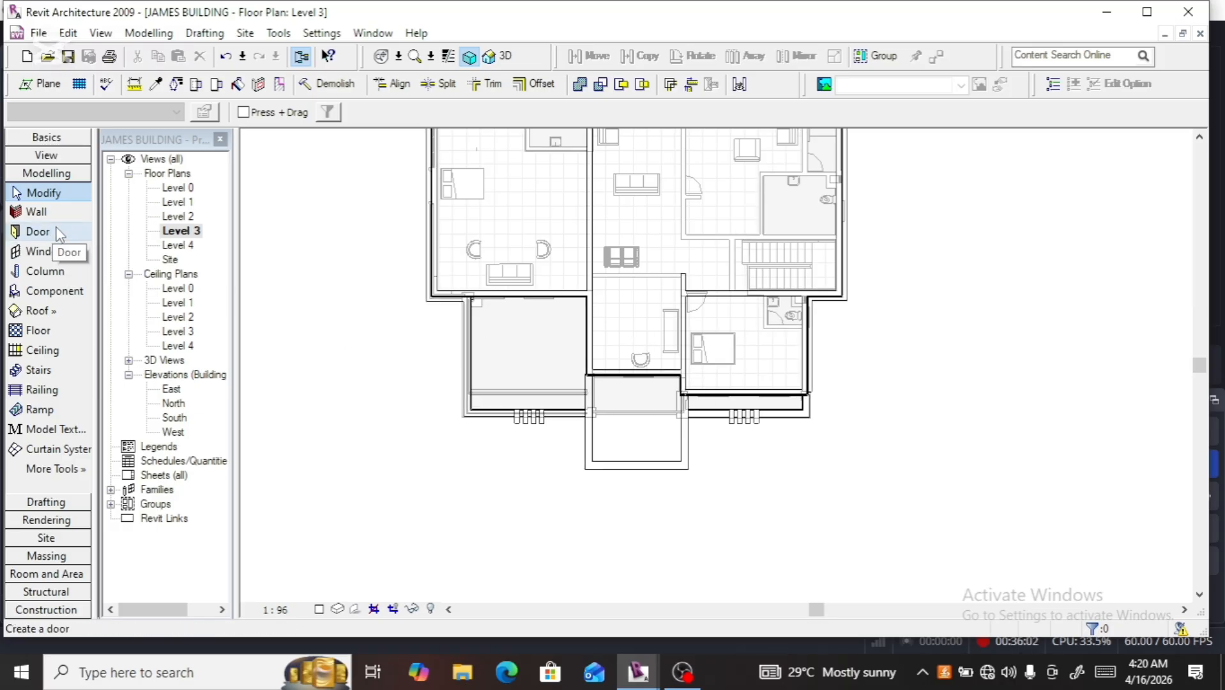
{"action": "left_click", "coordinate": [142, 34]}
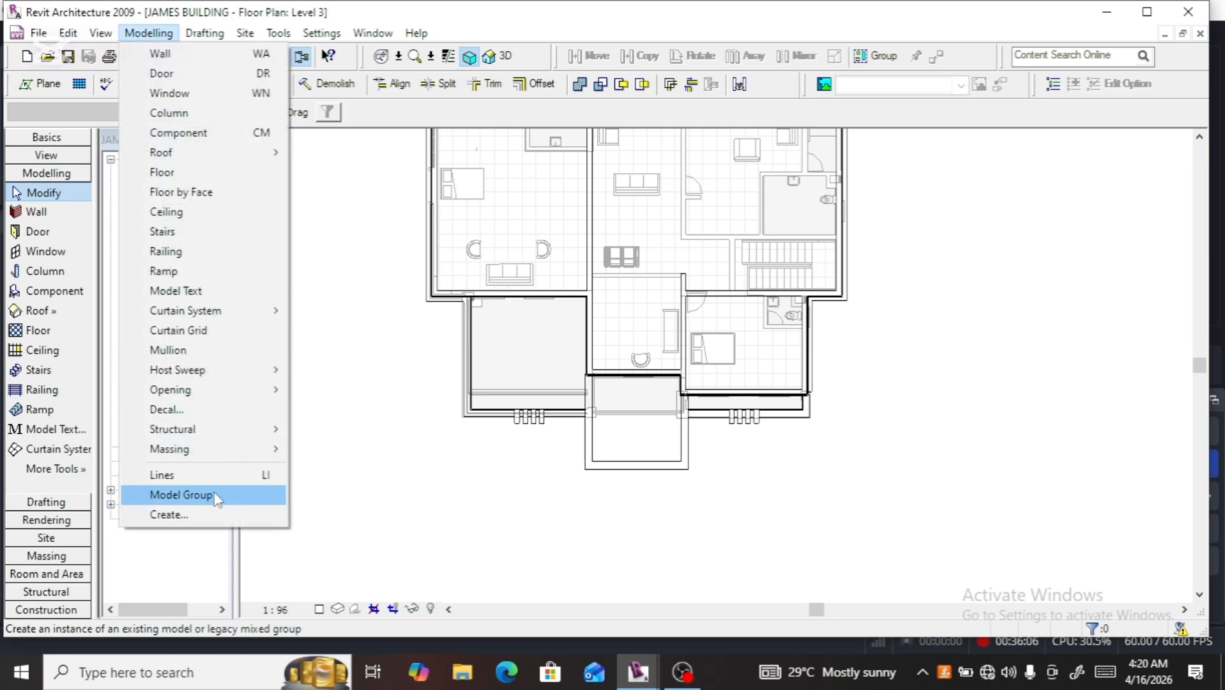
{"action": "mouse_move", "coordinate": [215, 454]}
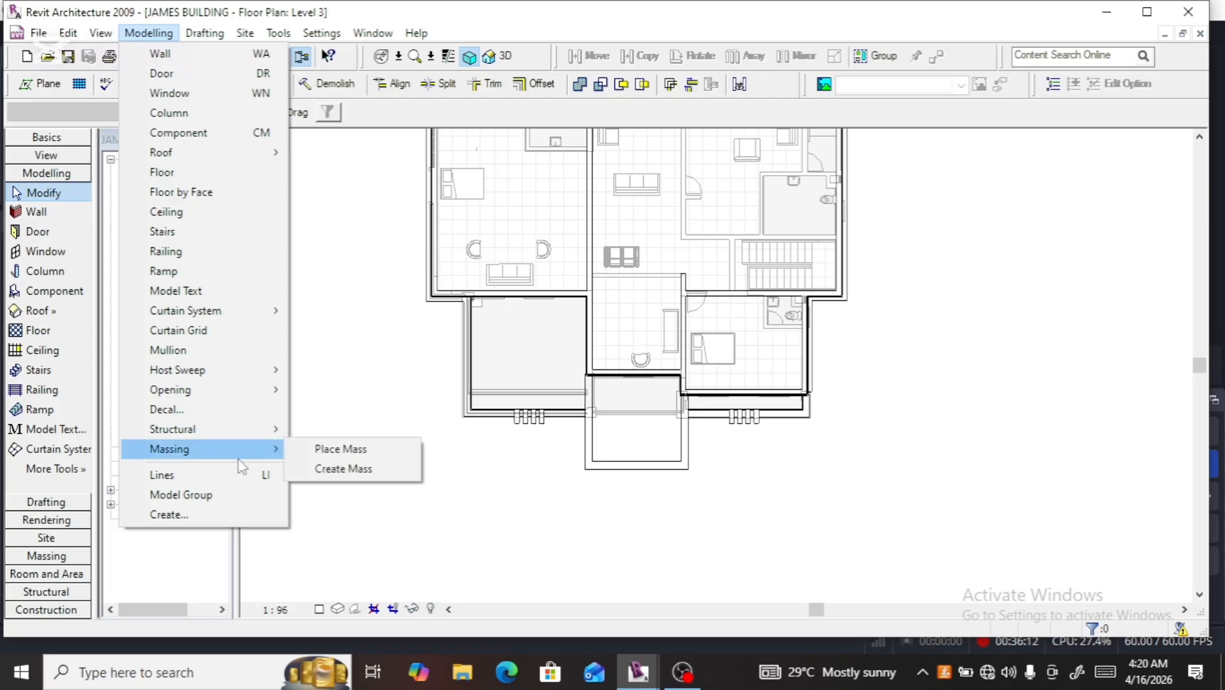
{"action": "left_click", "coordinate": [217, 514]}
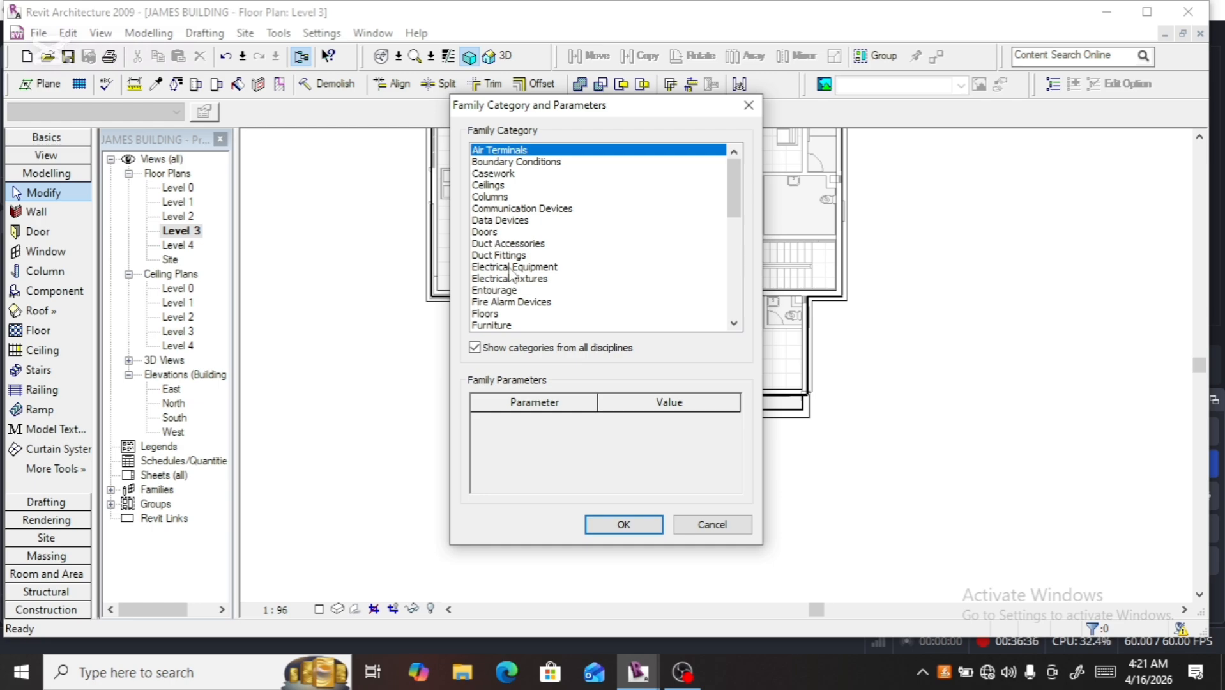
Set the new family's category to Duct Fittings and keep the name Duct Fittings 1
{"action": "left_click", "coordinate": [493, 198]}
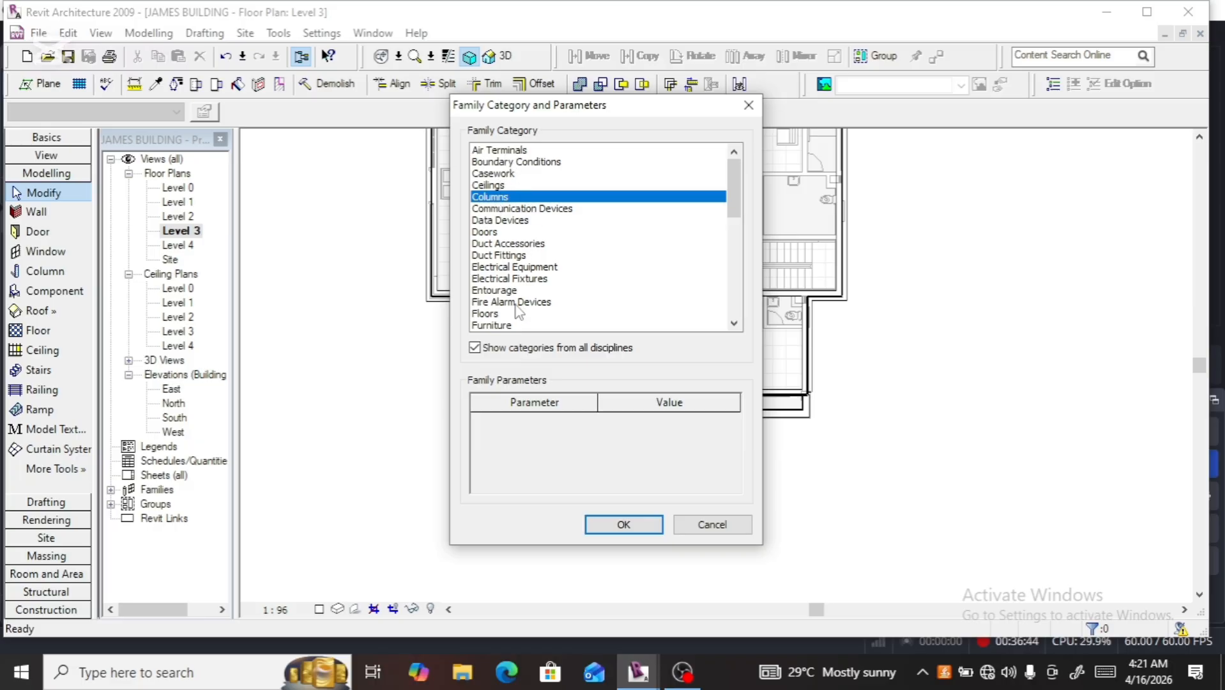
{"action": "scroll", "coordinate": [517, 311], "scroll_direction": "down", "scroll_amount": 1}
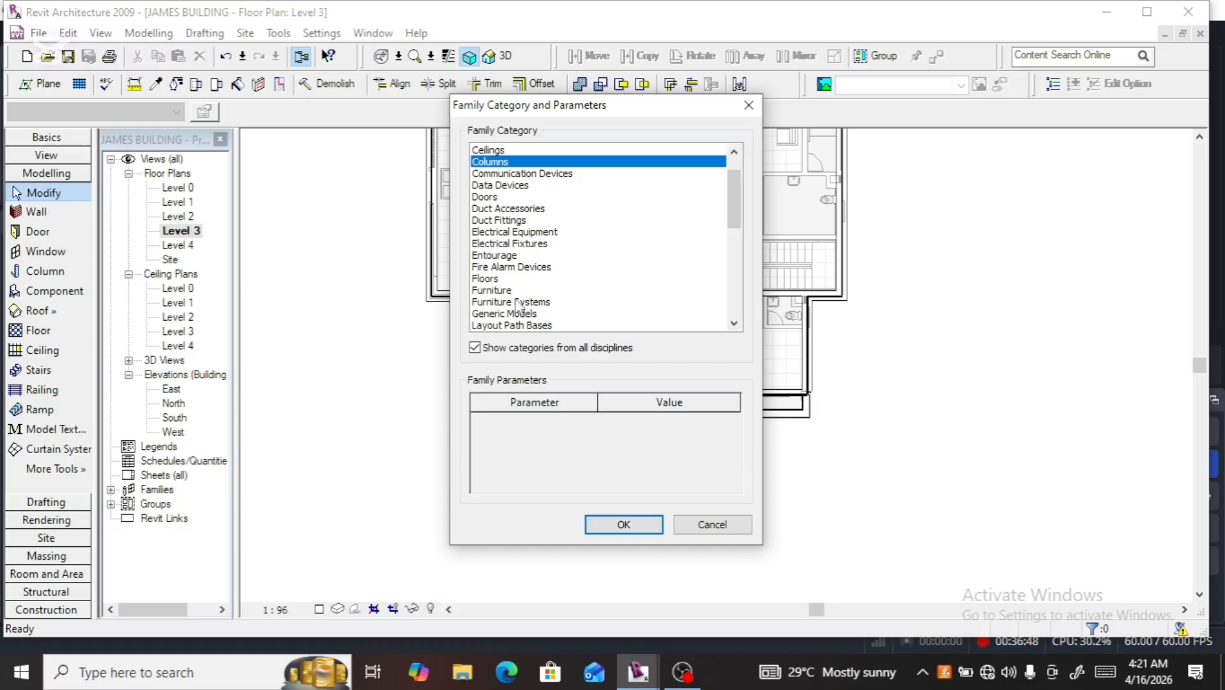
{"action": "scroll", "coordinate": [518, 307], "scroll_direction": "down", "scroll_amount": 1}
{"action": "scroll", "coordinate": [517, 306], "scroll_direction": "up", "scroll_amount": 2}
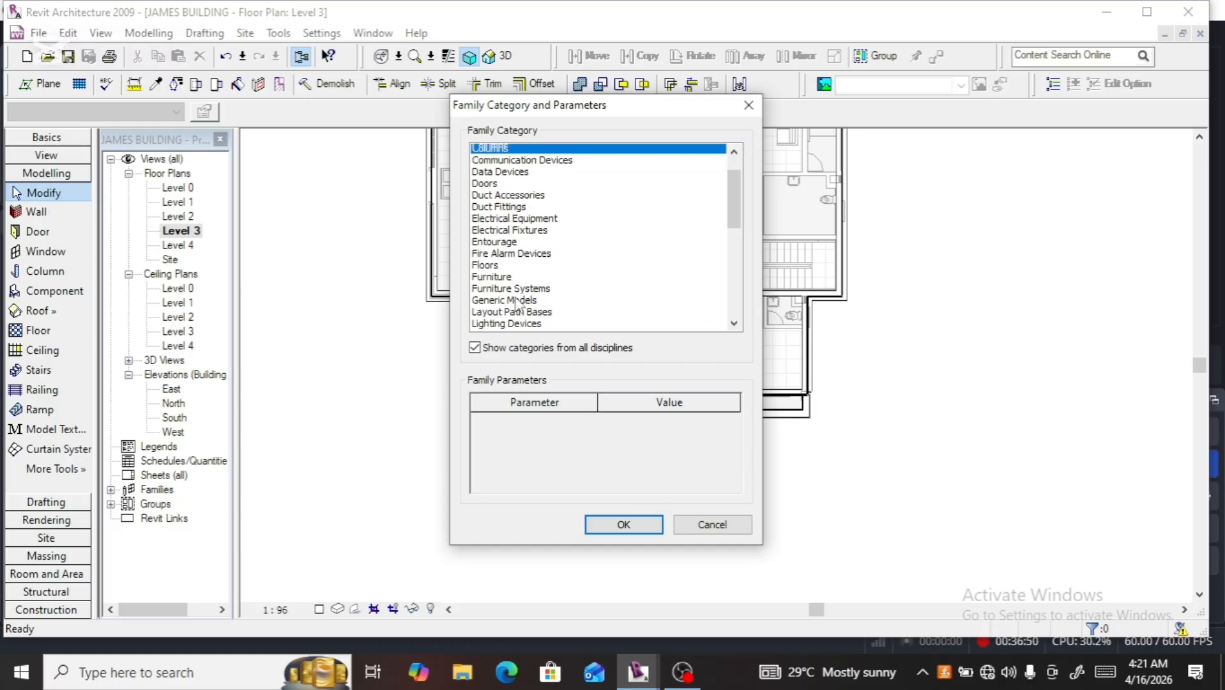
{"action": "left_click", "coordinate": [510, 221]}
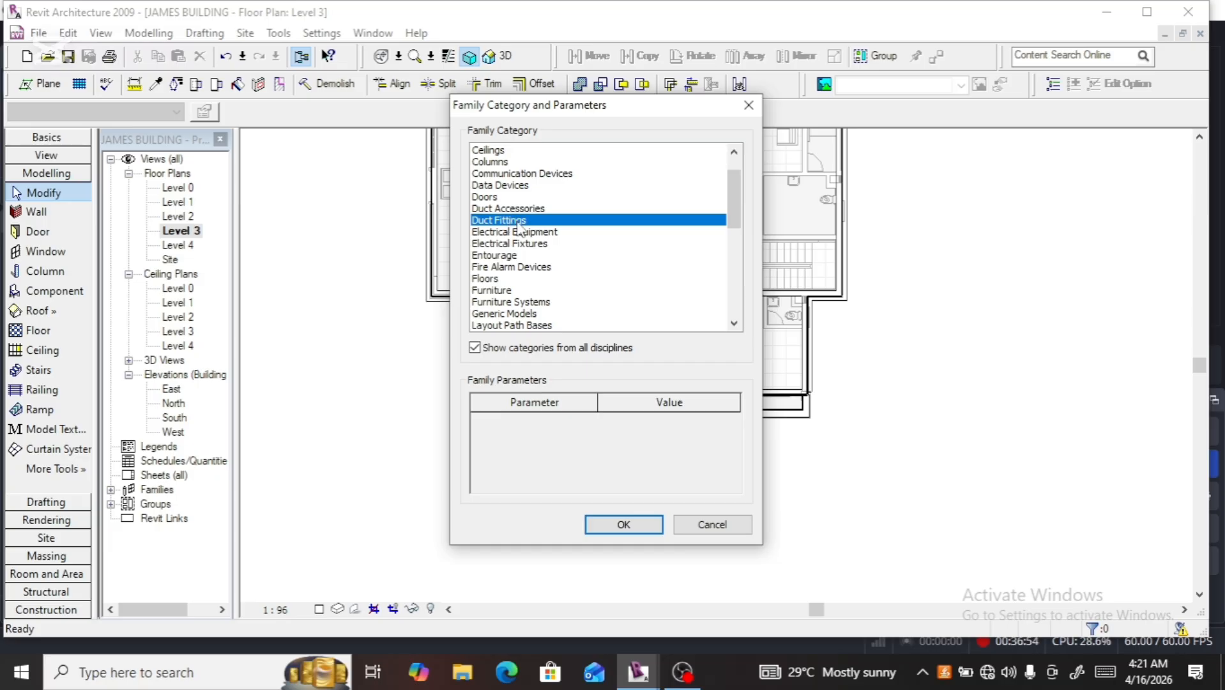
{"action": "left_click", "coordinate": [623, 525]}
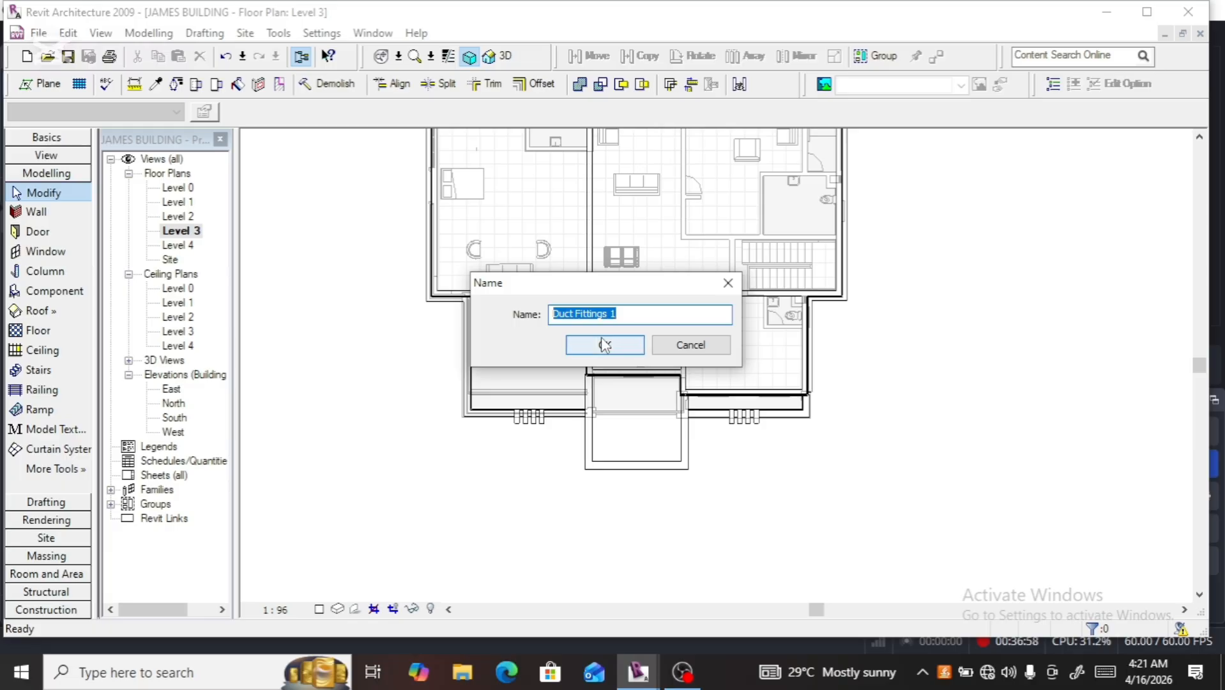
{"action": "left_click", "coordinate": [605, 345]}
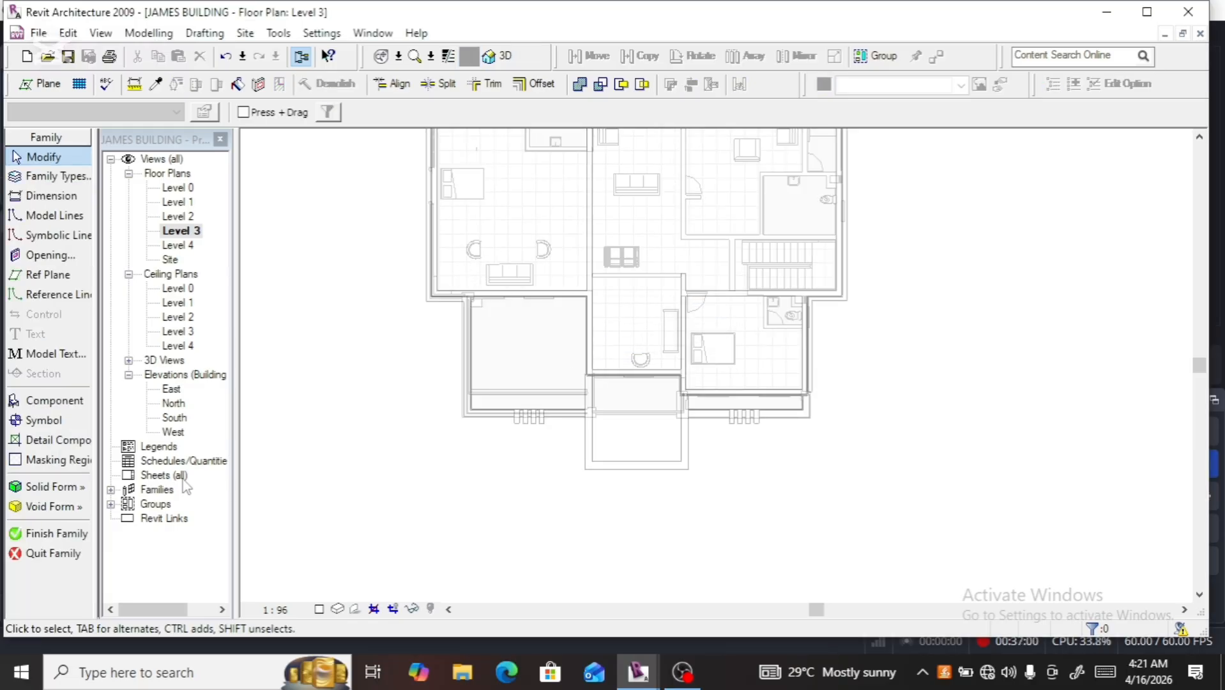
Start a solid sweep and sketch its L-shaped 2D path around the front-left exterior corner with a vertical leg 1100 long, finishing the path
{"action": "left_click", "coordinate": [57, 487]}
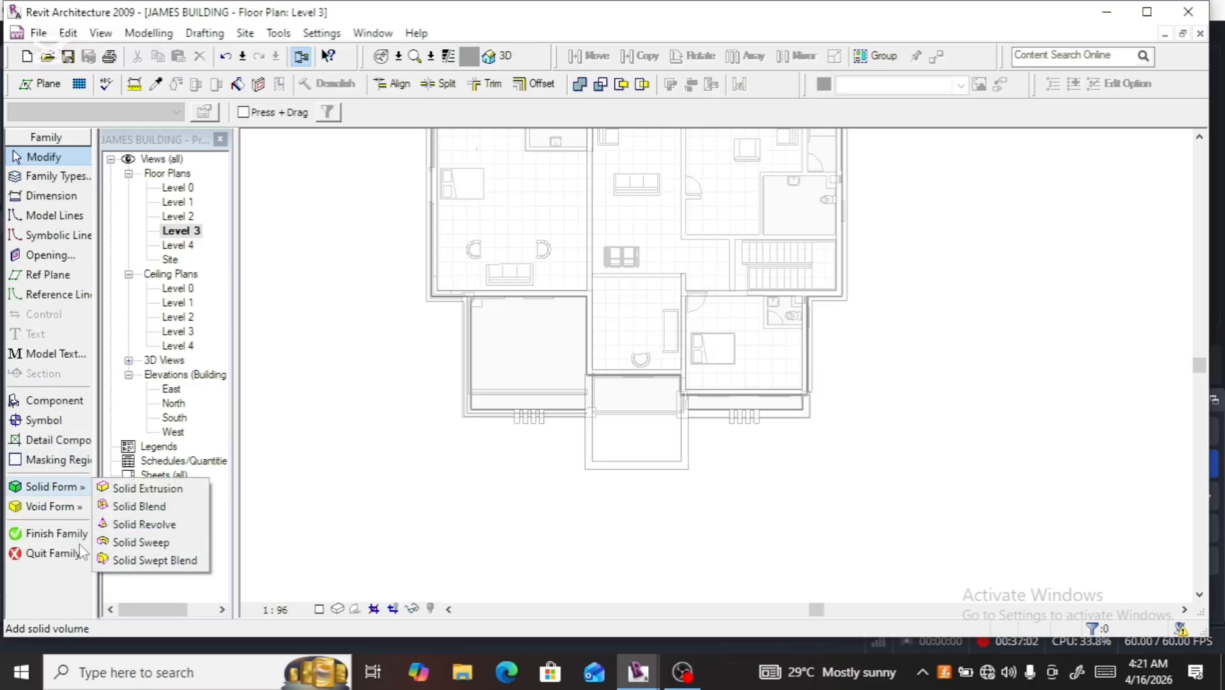
{"action": "left_click", "coordinate": [138, 541]}
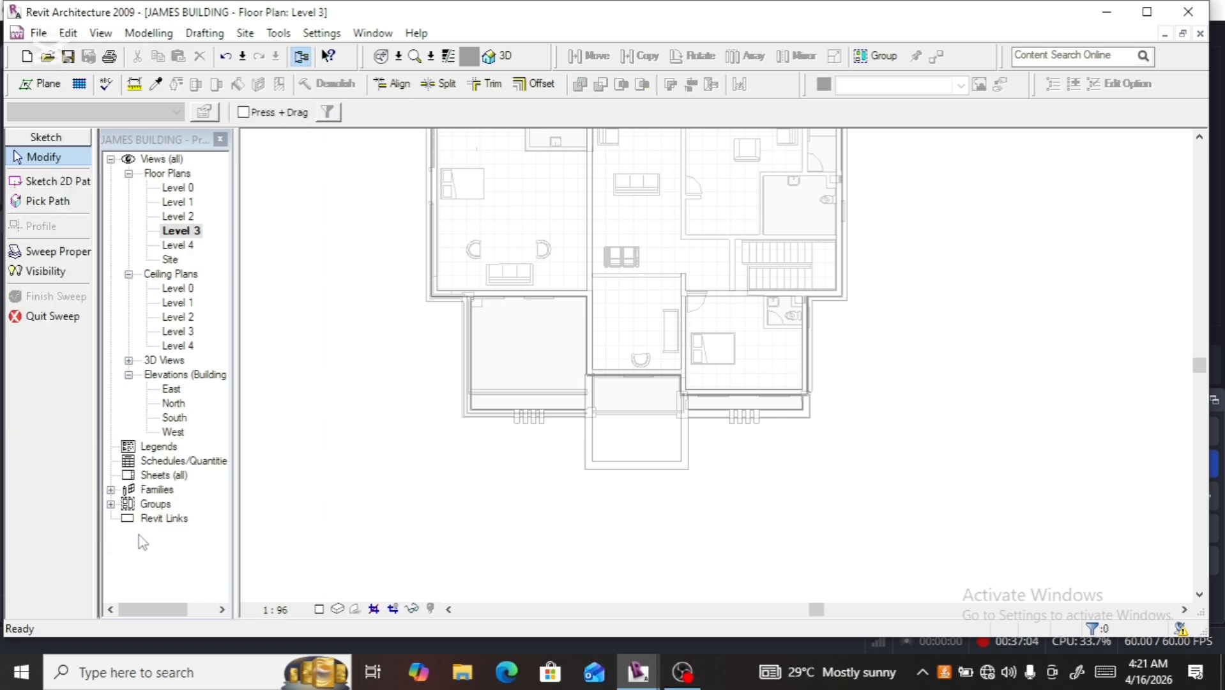
{"action": "left_click", "coordinate": [58, 182]}
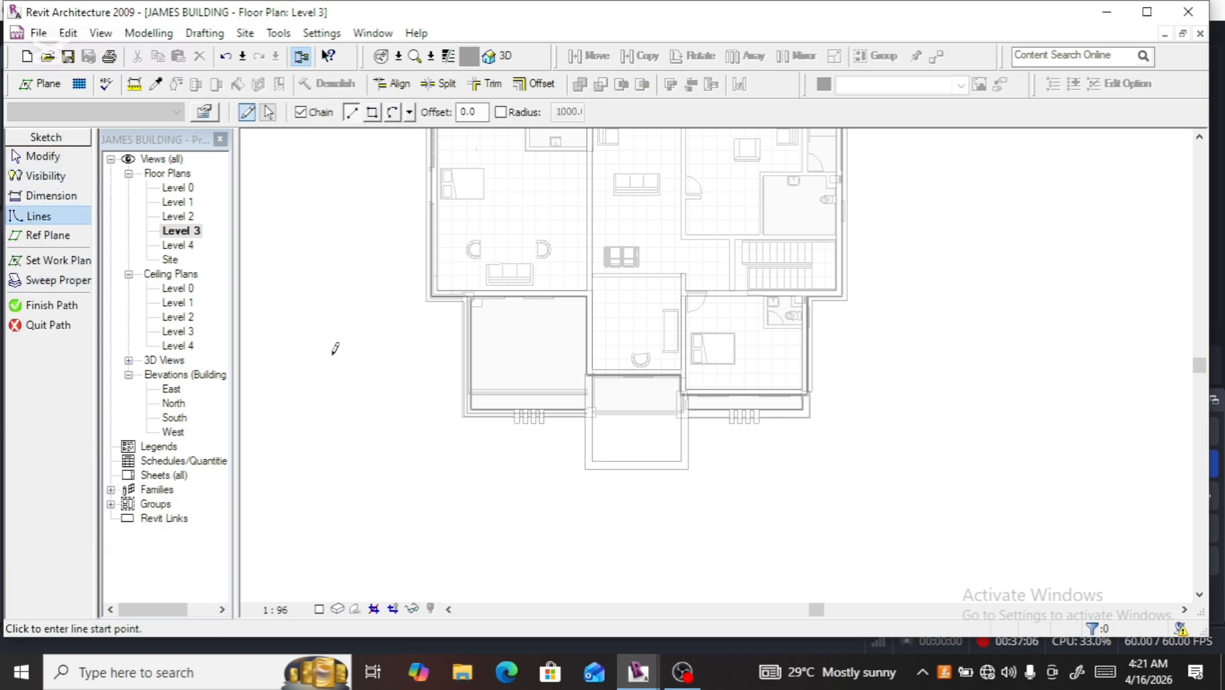
{"action": "scroll", "coordinate": [411, 218], "scroll_direction": "up", "scroll_amount": 2}
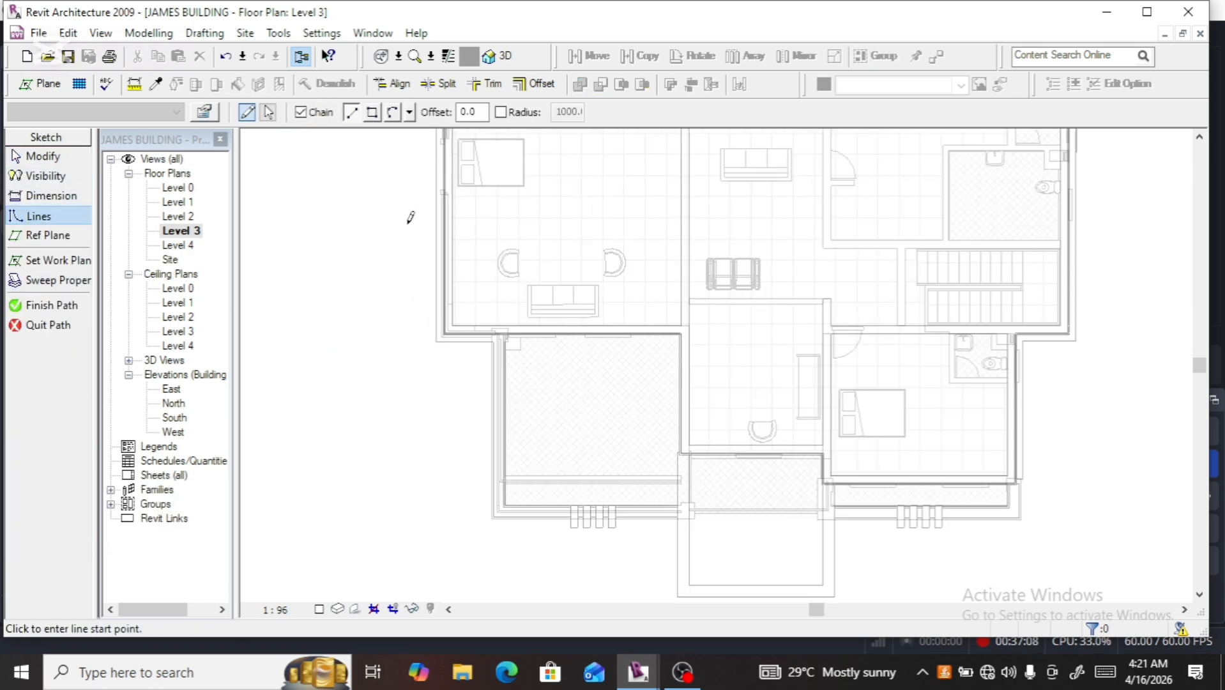
{"action": "scroll", "coordinate": [410, 217], "scroll_direction": "up", "scroll_amount": 1}
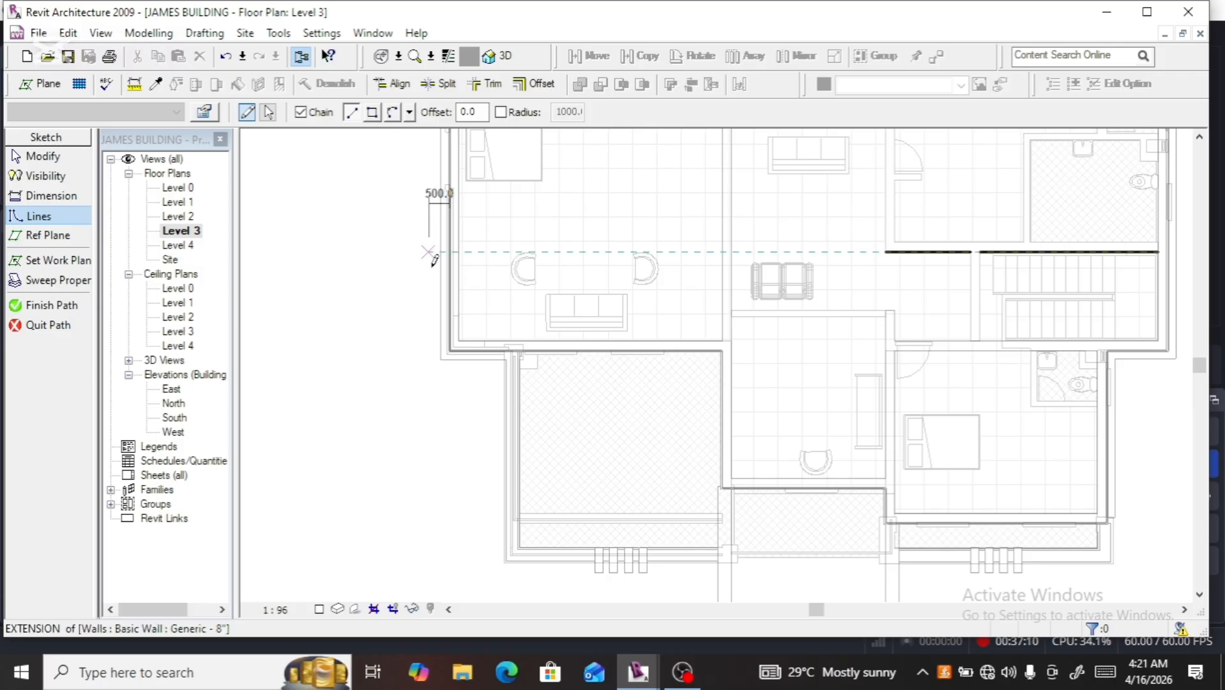
{"action": "left_click", "coordinate": [484, 350]}
{"action": "scroll", "coordinate": [484, 350], "scroll_direction": "up", "scroll_amount": 3}
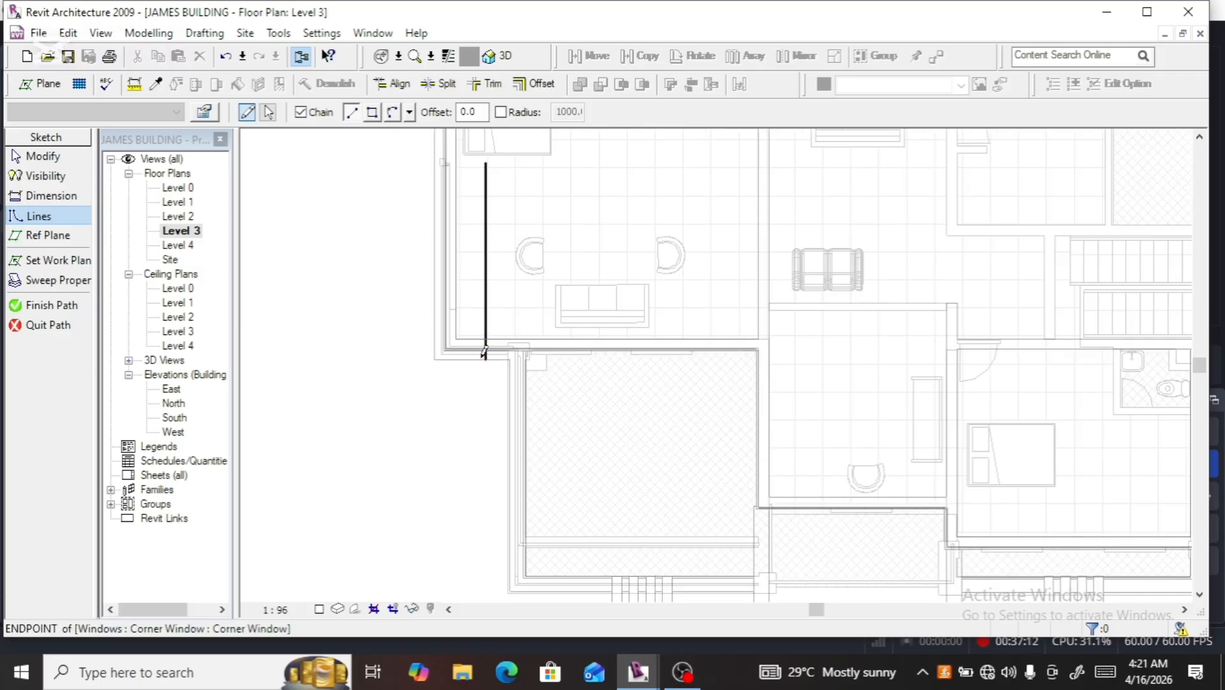
{"action": "scroll", "coordinate": [554, 337], "scroll_direction": "up", "scroll_amount": 3}
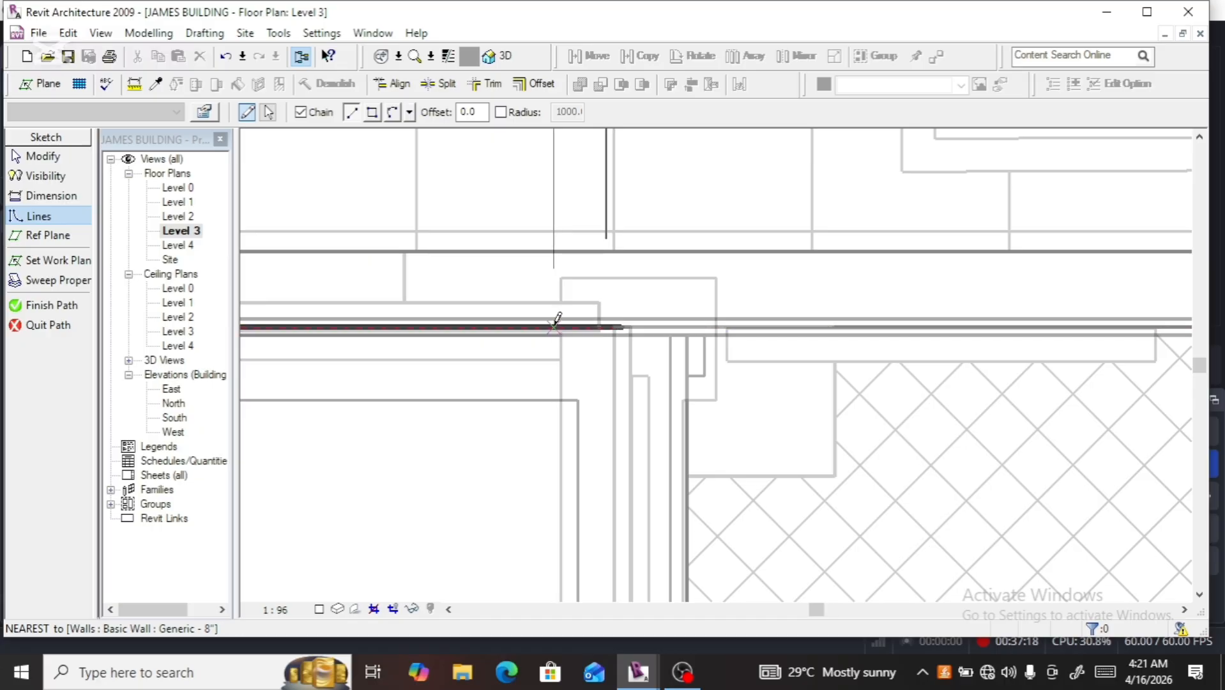
{"action": "scroll", "coordinate": [555, 323], "scroll_direction": "down", "scroll_amount": 3}
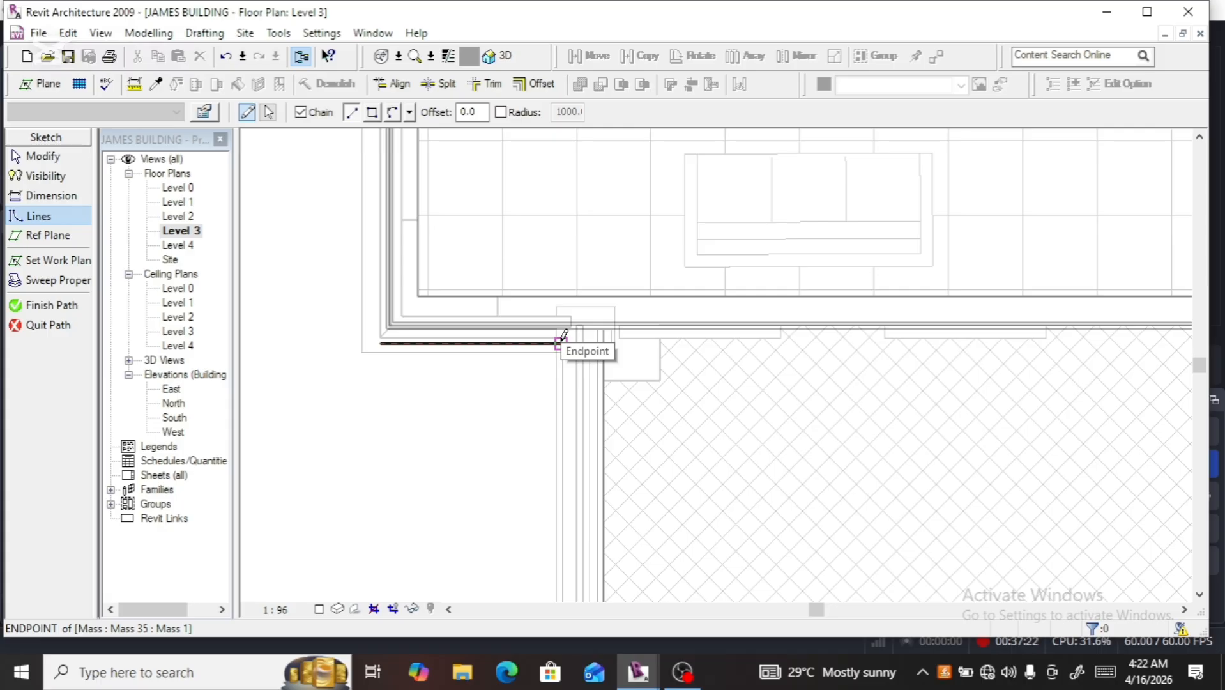
{"action": "left_click", "coordinate": [560, 341]}
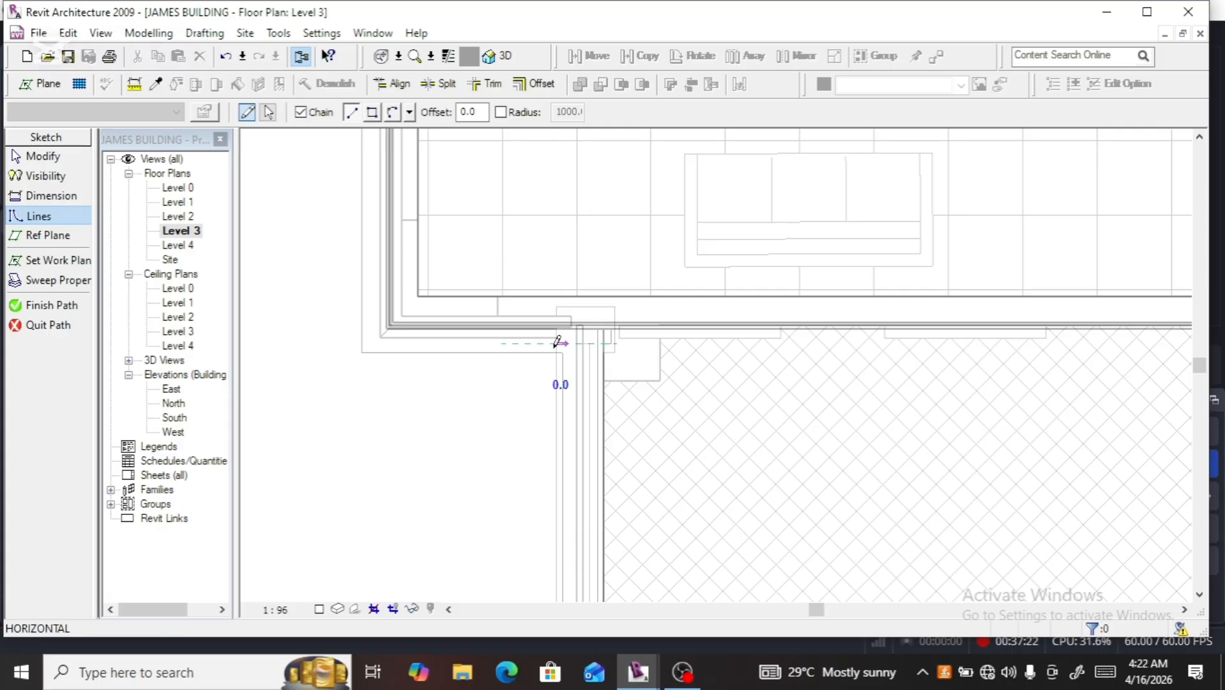
{"action": "left_click", "coordinate": [374, 338]}
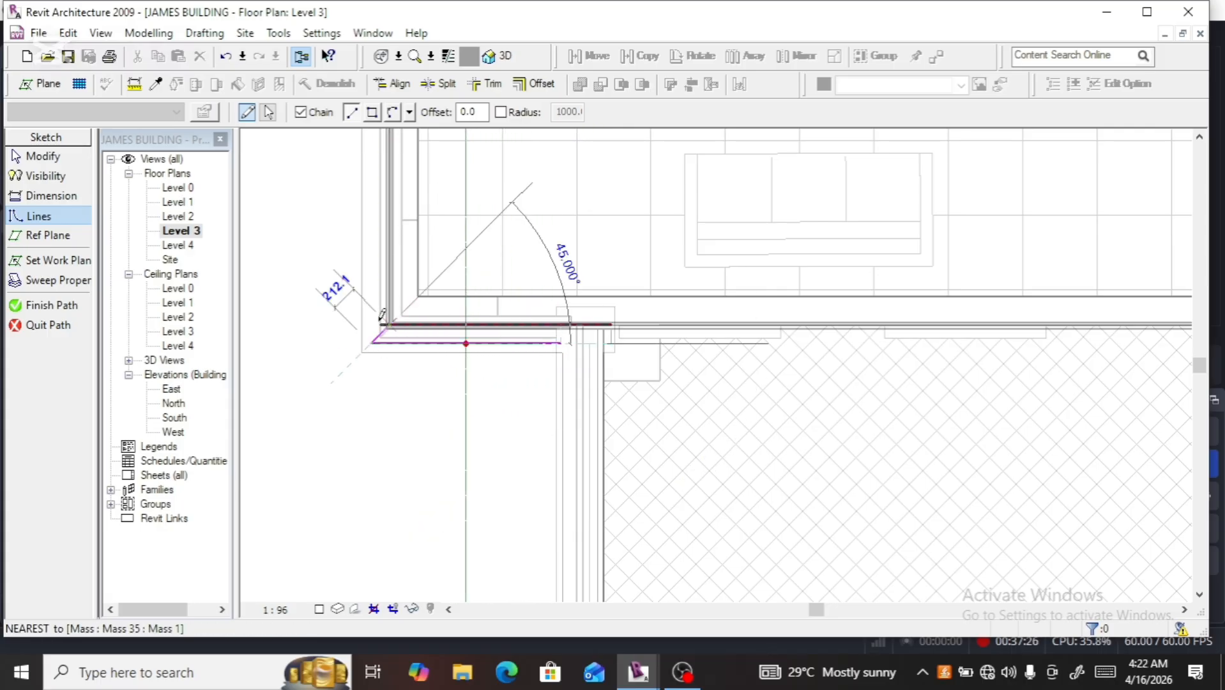
{"action": "left_click", "coordinate": [370, 207]}
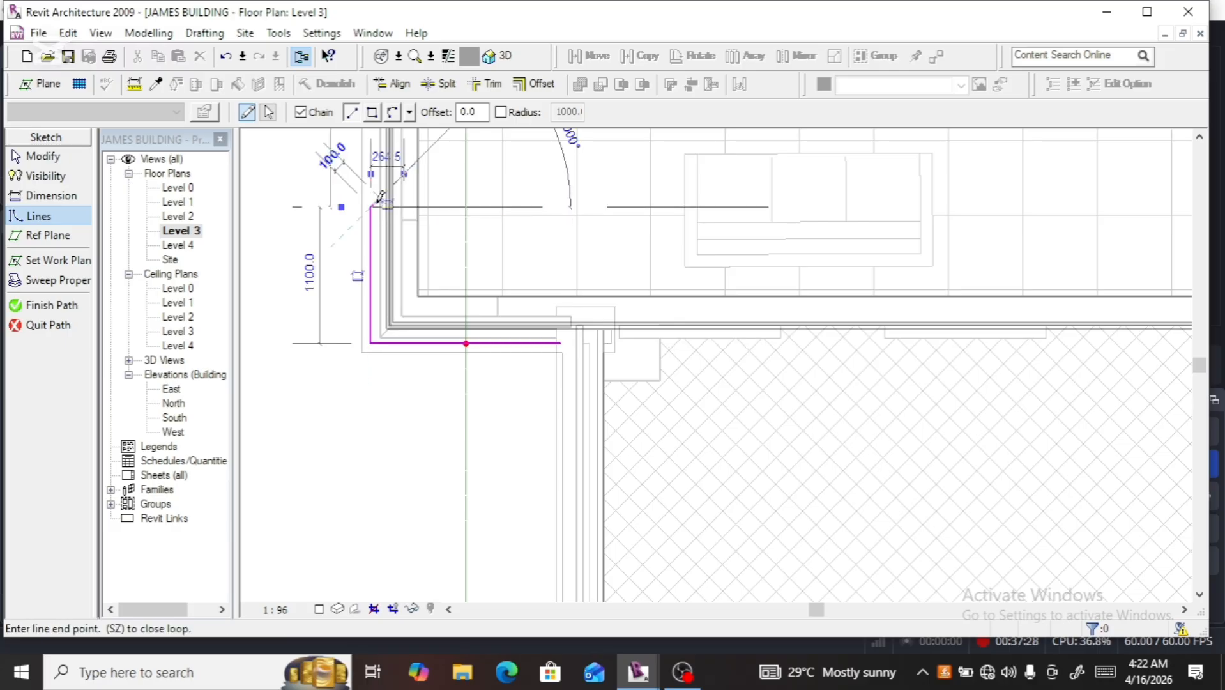
{"action": "left_click", "coordinate": [74, 306]}
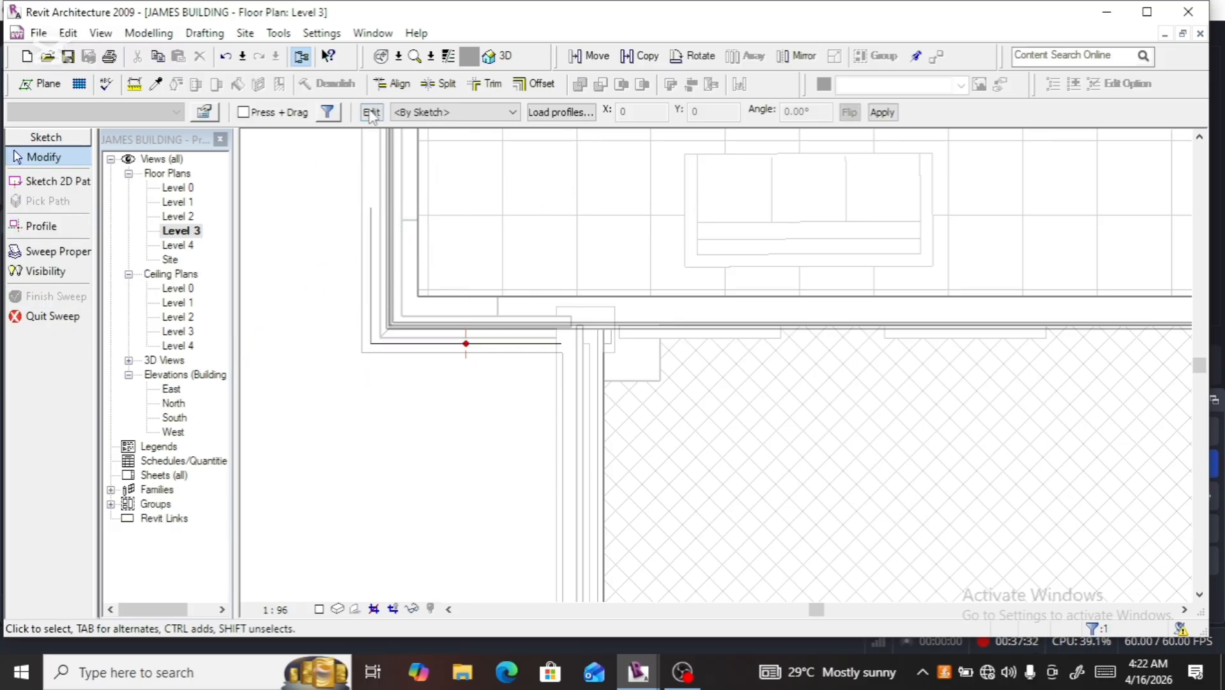
Start sketching the sweep's profile and open the West elevation as its working view
{"action": "left_click", "coordinate": [371, 112]}
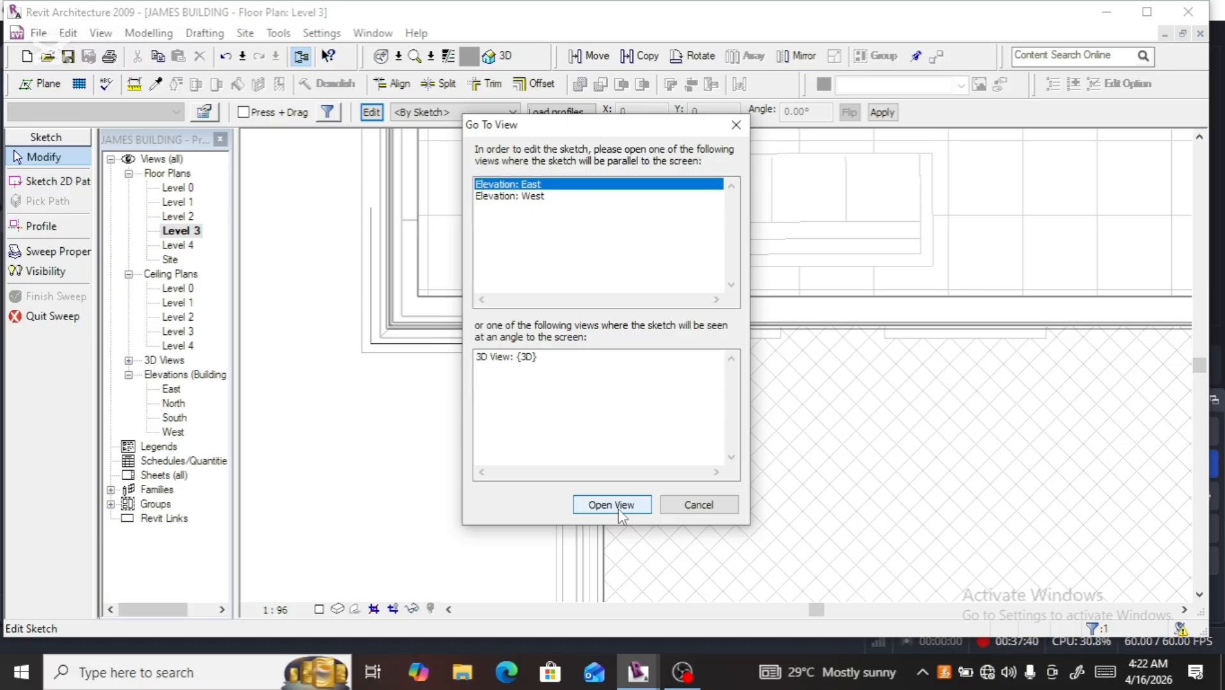
{"action": "left_click", "coordinate": [499, 198]}
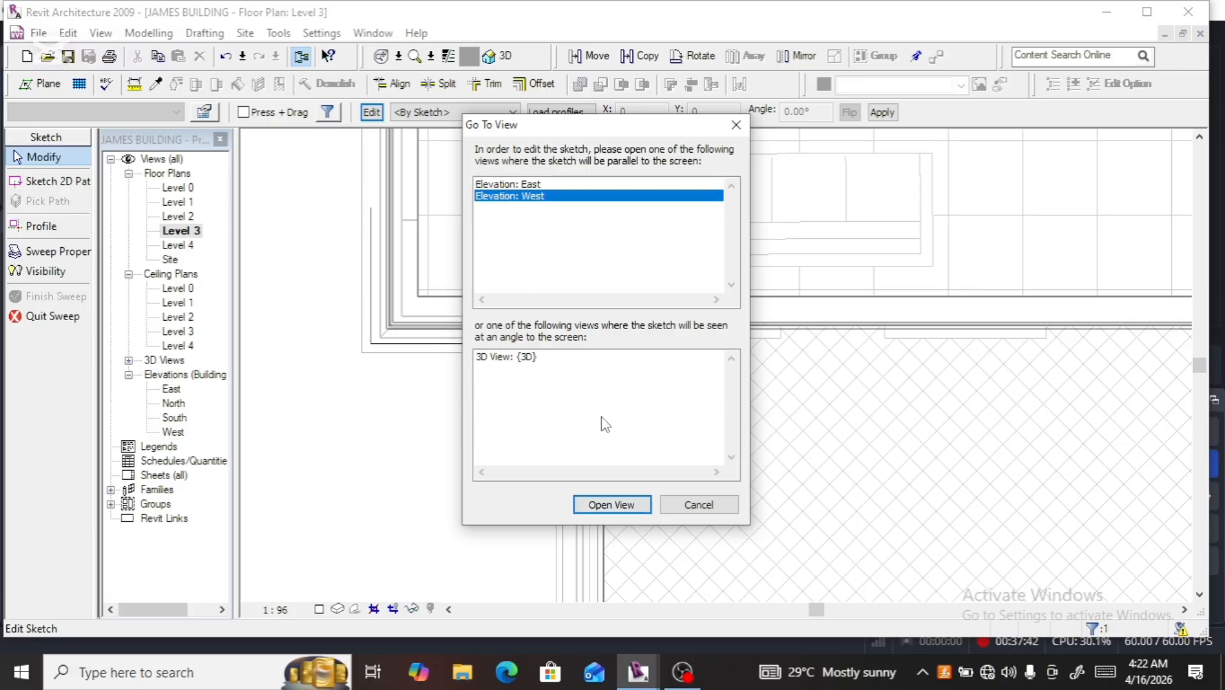
{"action": "left_click", "coordinate": [611, 505]}
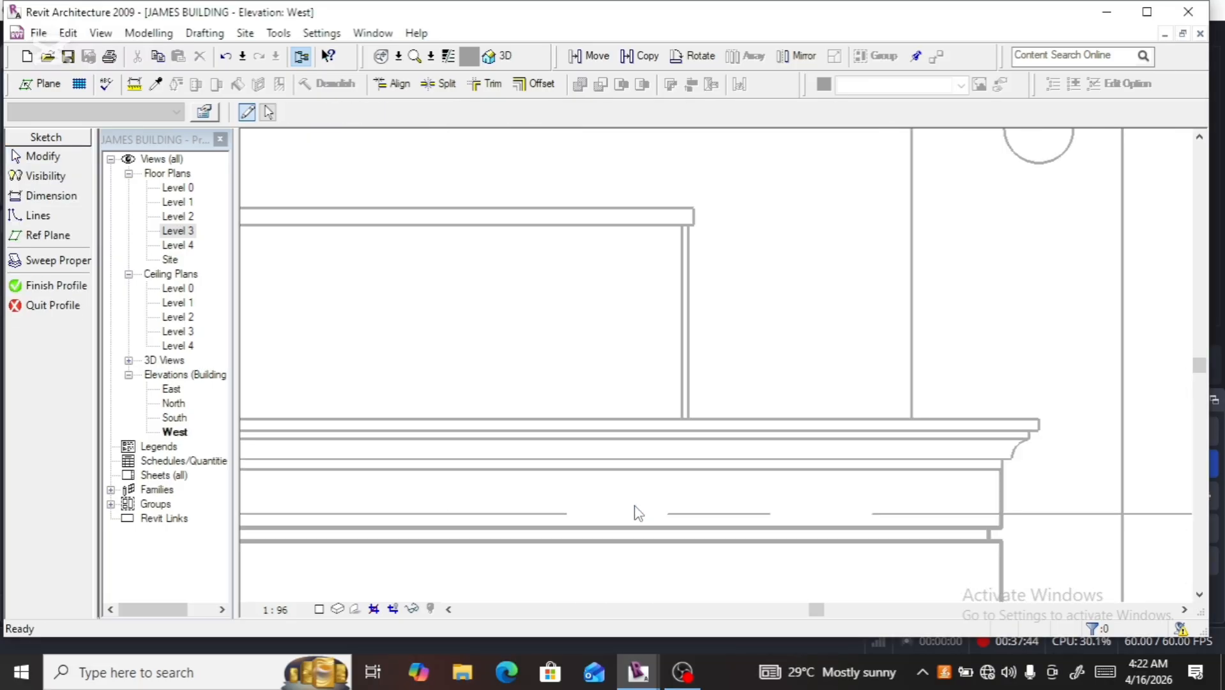
Sketch a closed 100 by 100 square profile starting from the sweep path's reference point at Level 3
{"action": "scroll", "coordinate": [672, 373], "scroll_direction": "down", "scroll_amount": 5}
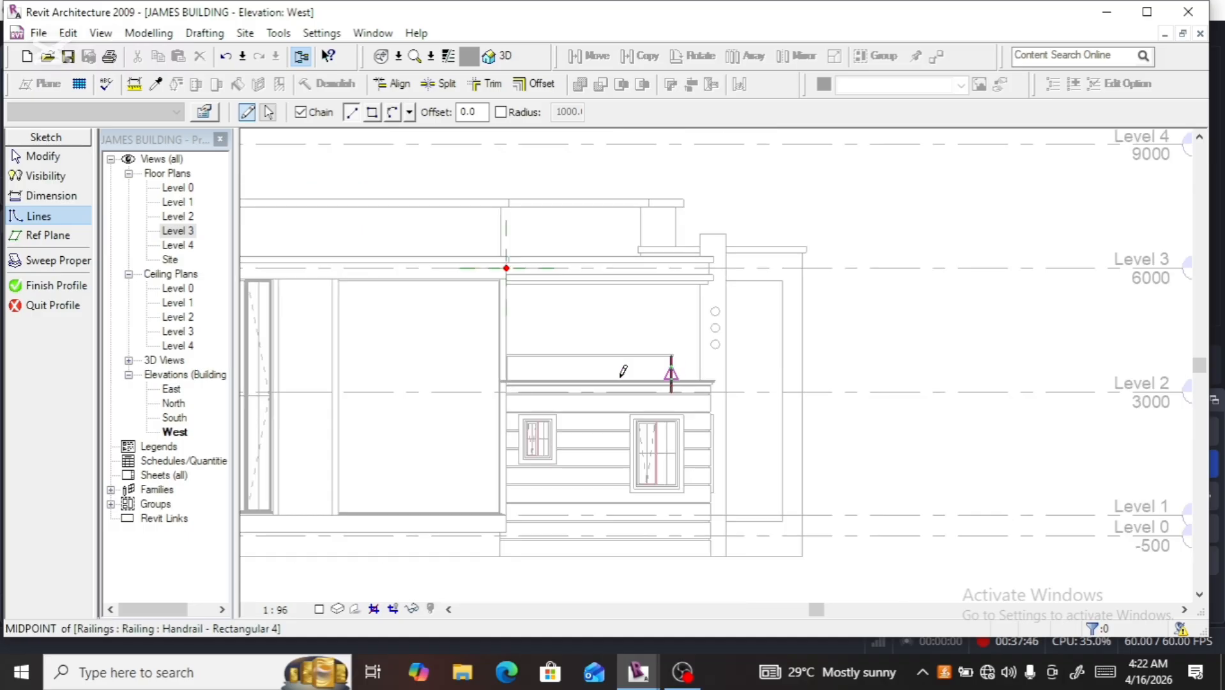
{"action": "scroll", "coordinate": [502, 279], "scroll_direction": "up", "scroll_amount": 3}
{"action": "scroll", "coordinate": [509, 254], "scroll_direction": "up", "scroll_amount": 3}
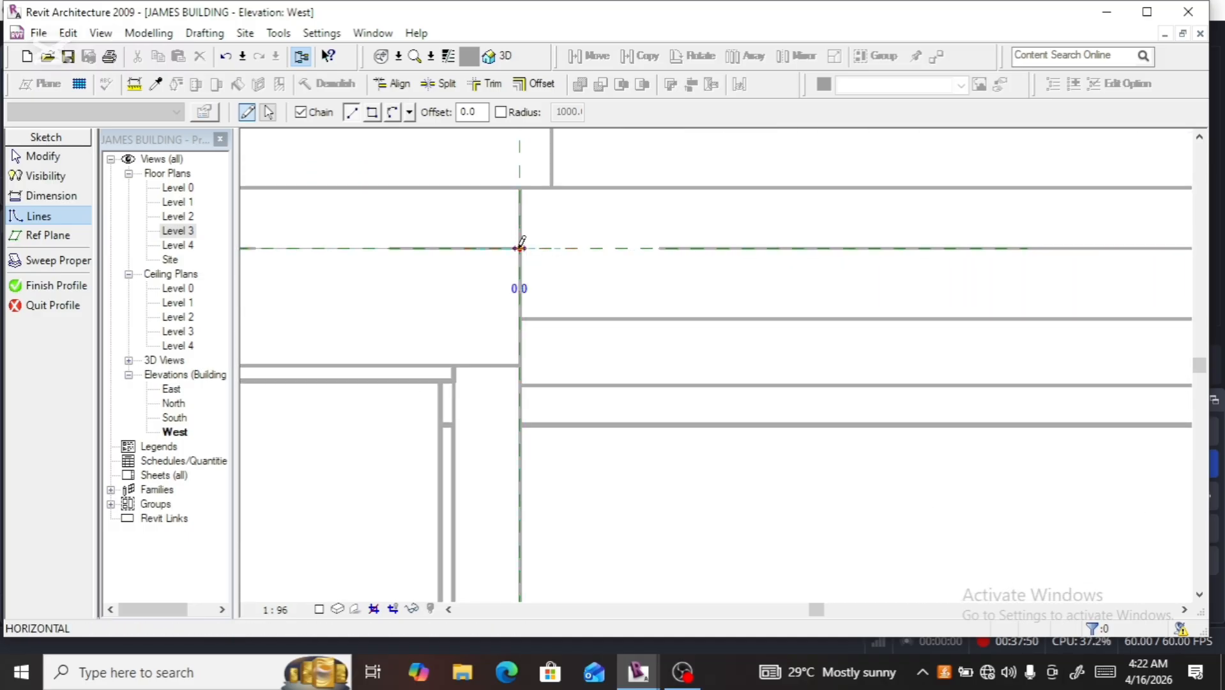
{"action": "left_click", "coordinate": [519, 248]}
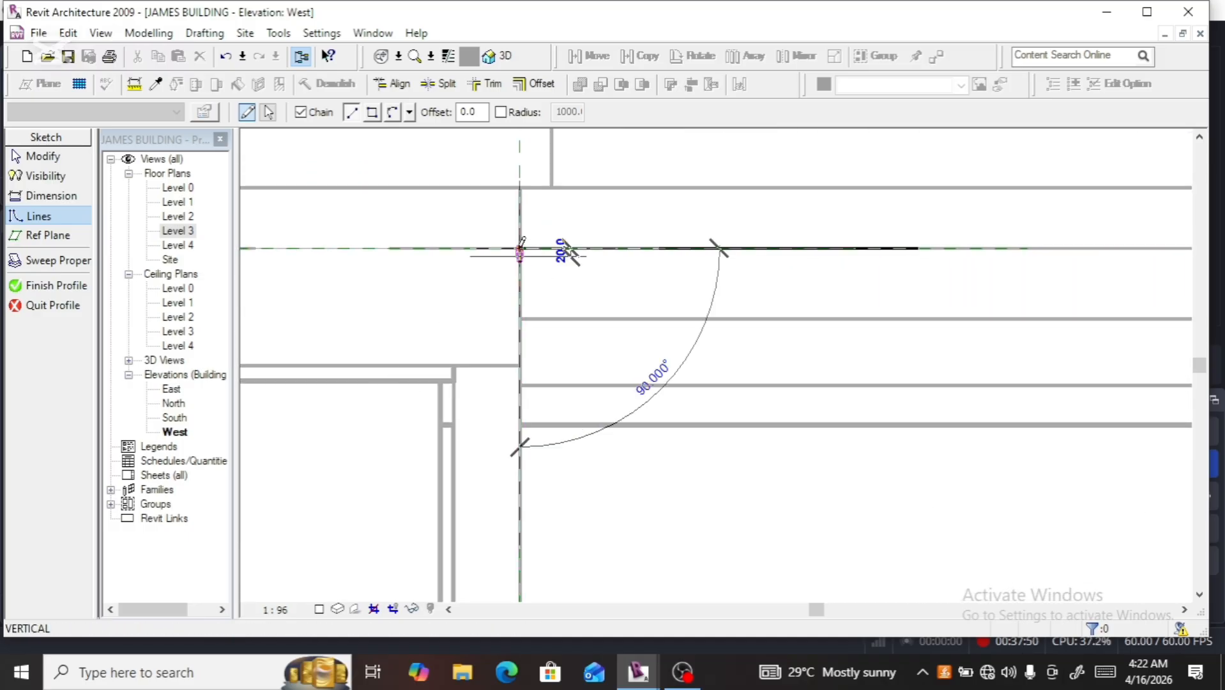
{"action": "left_click", "coordinate": [520, 202]}
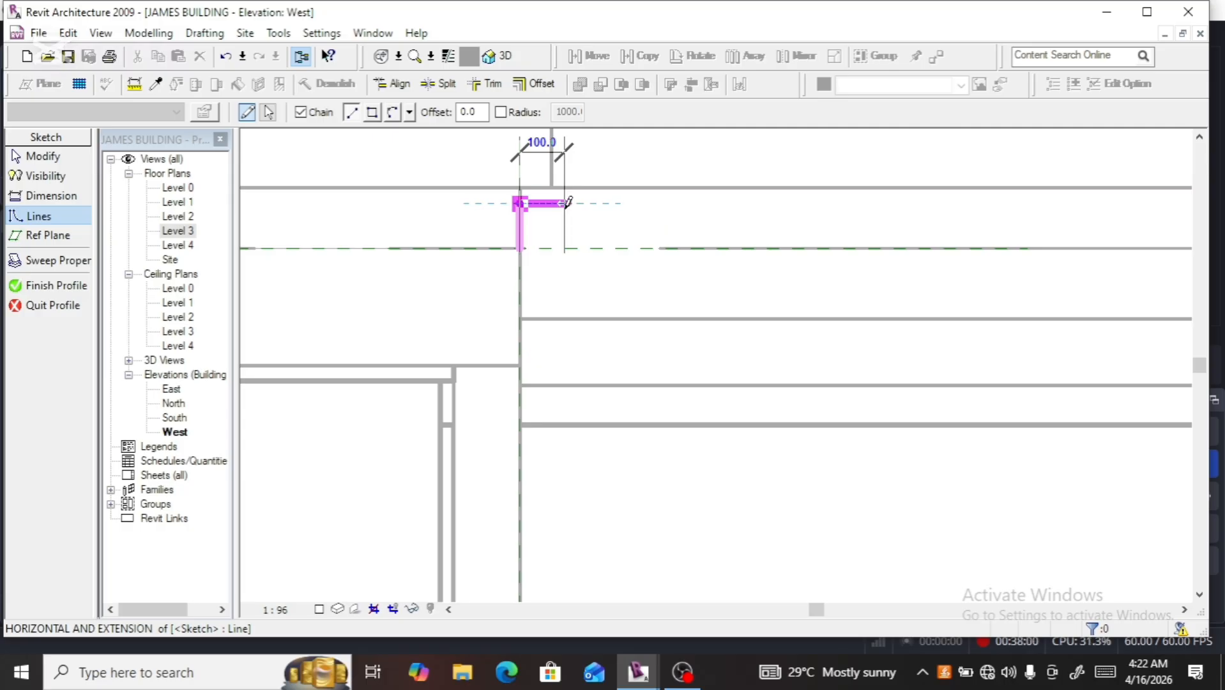
{"action": "left_click", "coordinate": [564, 202]}
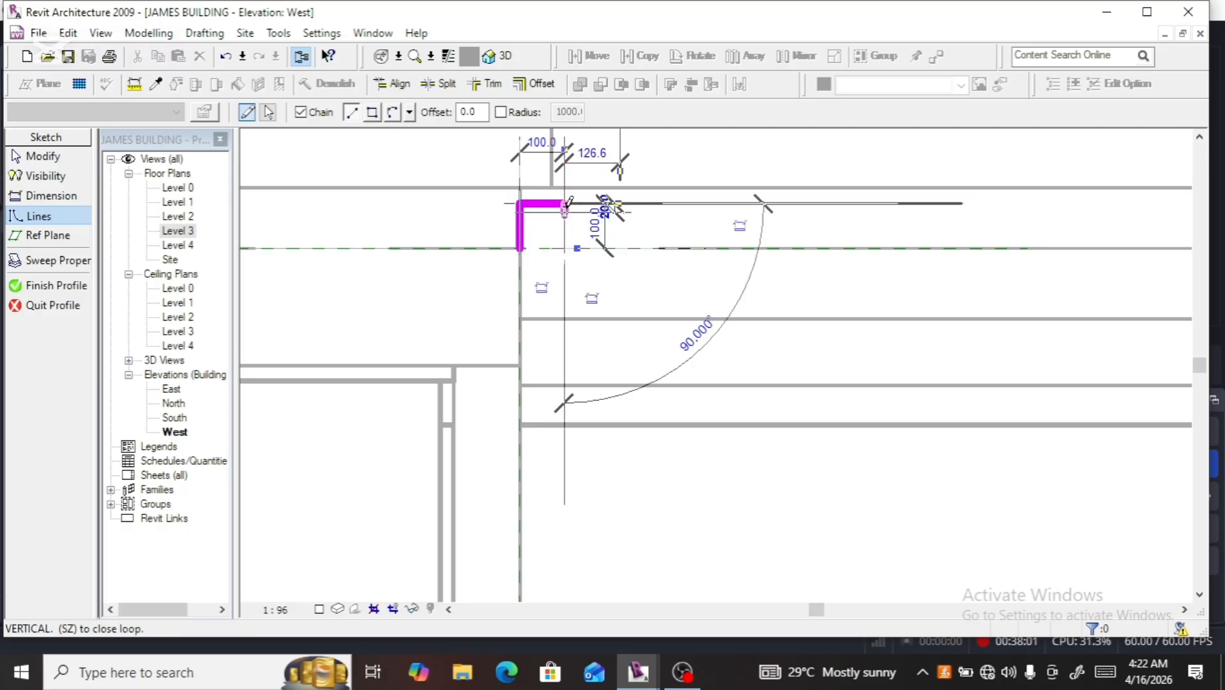
{"action": "left_click", "coordinate": [565, 248]}
{"action": "left_click", "coordinate": [520, 247]}
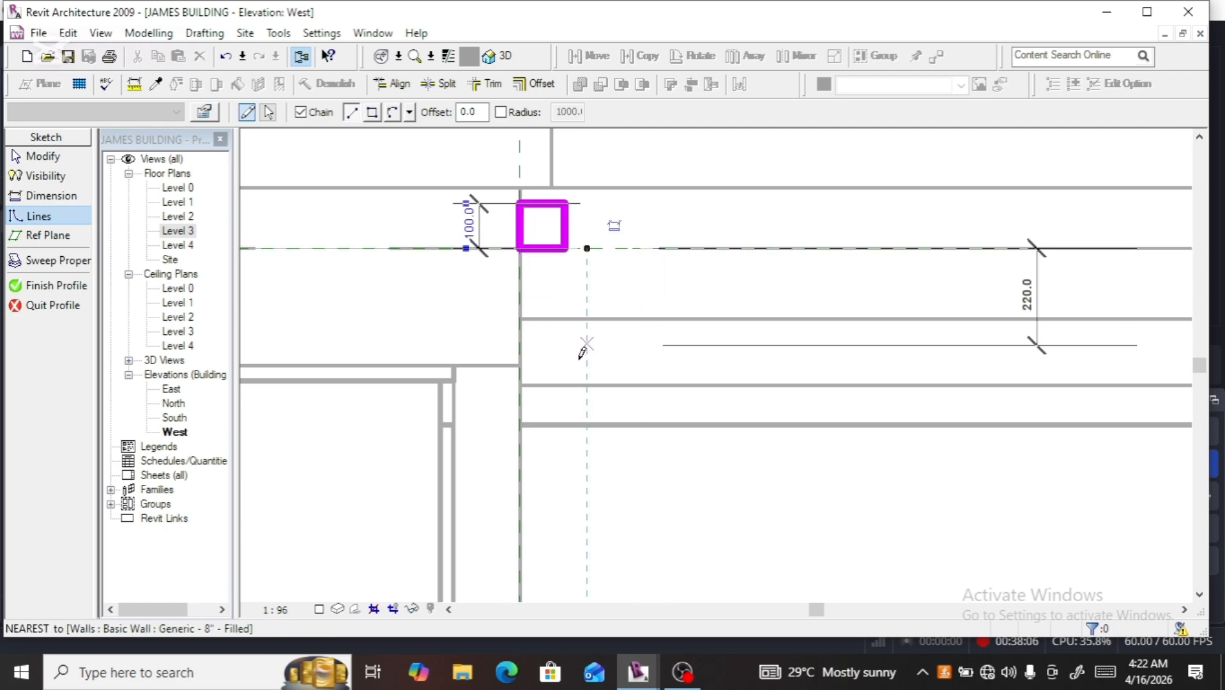
Finish the square profile, the solid sweep and the in-place duct fittings family
{"action": "left_click", "coordinate": [44, 288]}
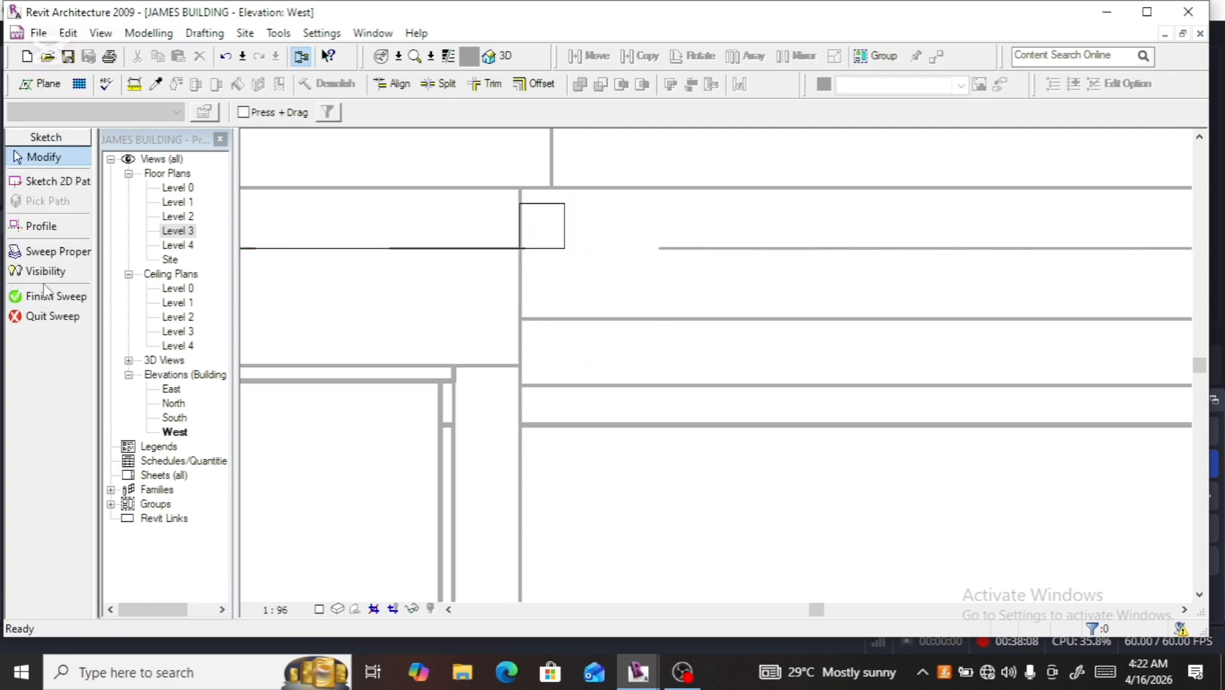
{"action": "left_click", "coordinate": [46, 296]}
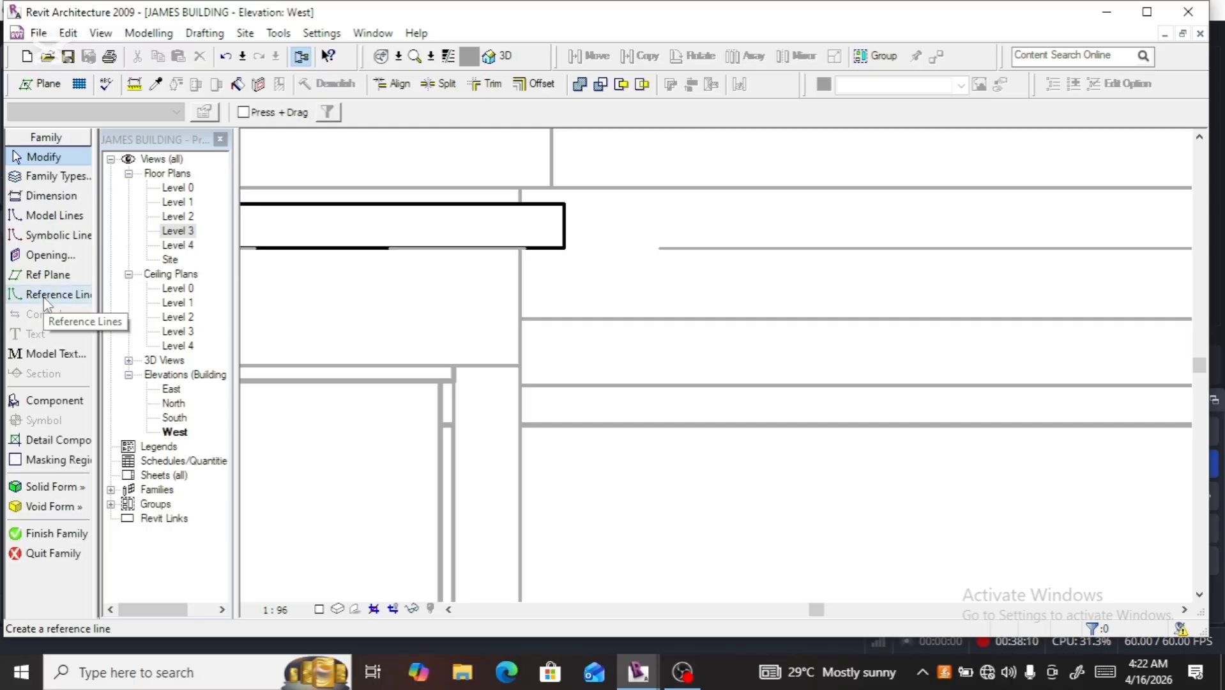
{"action": "left_click", "coordinate": [39, 534]}
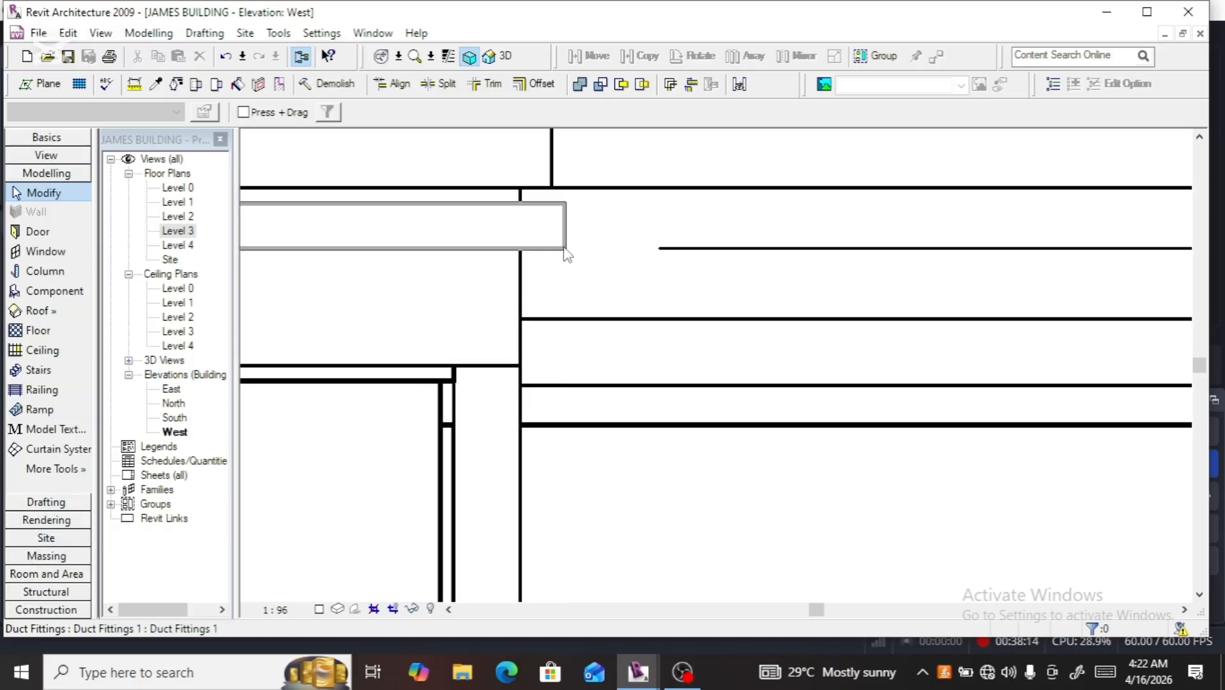
Reopen the in-place duct fittings family for editing and nudge its sweep up from Level 3 to partway up the parapet wall
{"action": "left_click", "coordinate": [569, 277]}
{"action": "scroll", "coordinate": [569, 301], "scroll_direction": "down", "scroll_amount": 5}
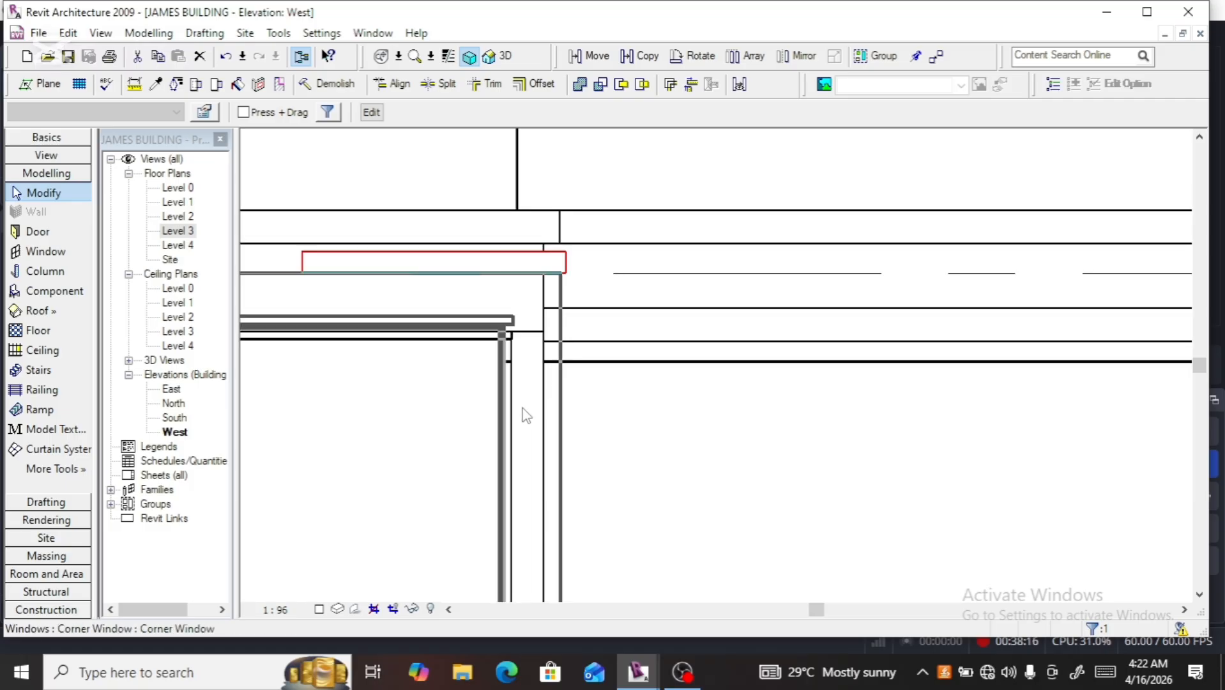
{"action": "left_click", "coordinate": [371, 113]}
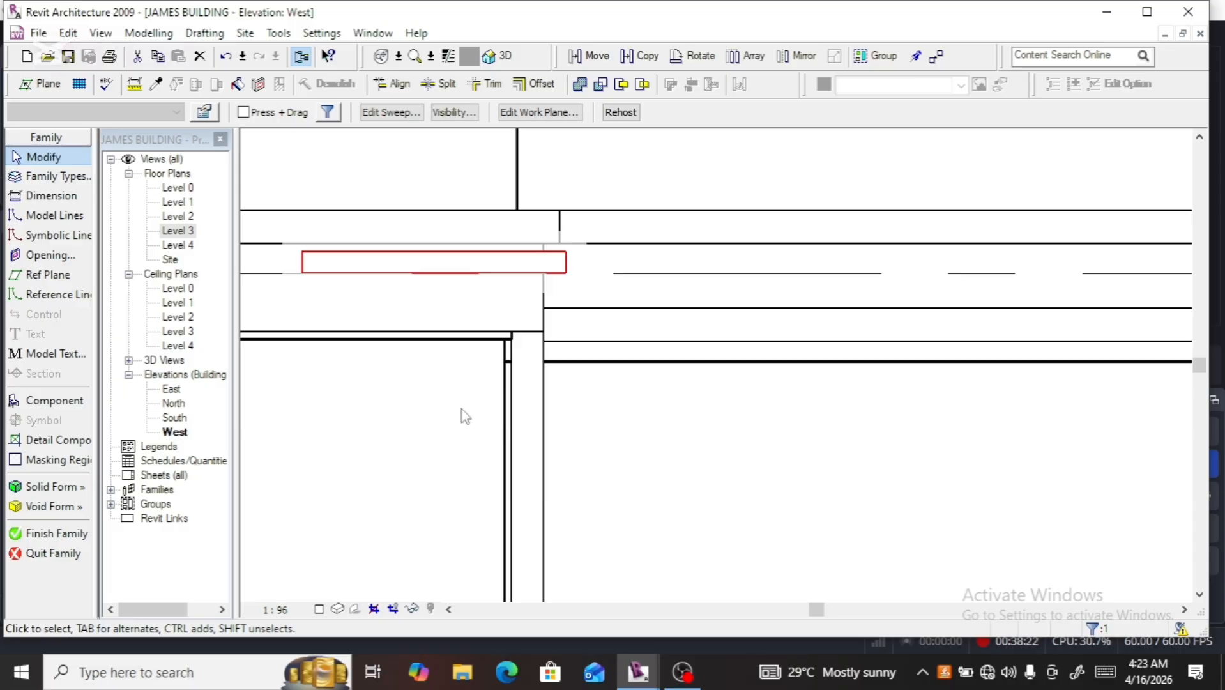
{"action": "key", "text": "Up"}
{"action": "key", "text": "Up"}
{"action": "key", "text": "Up"}
{"action": "key", "text": "Up"}
{"action": "key", "text": "Up"}
{"action": "key", "text": "Up"}
{"action": "key", "text": "Up"}
{"action": "key", "text": "Up"}
{"action": "key", "text": "Up"}
{"action": "key", "text": "Up"}
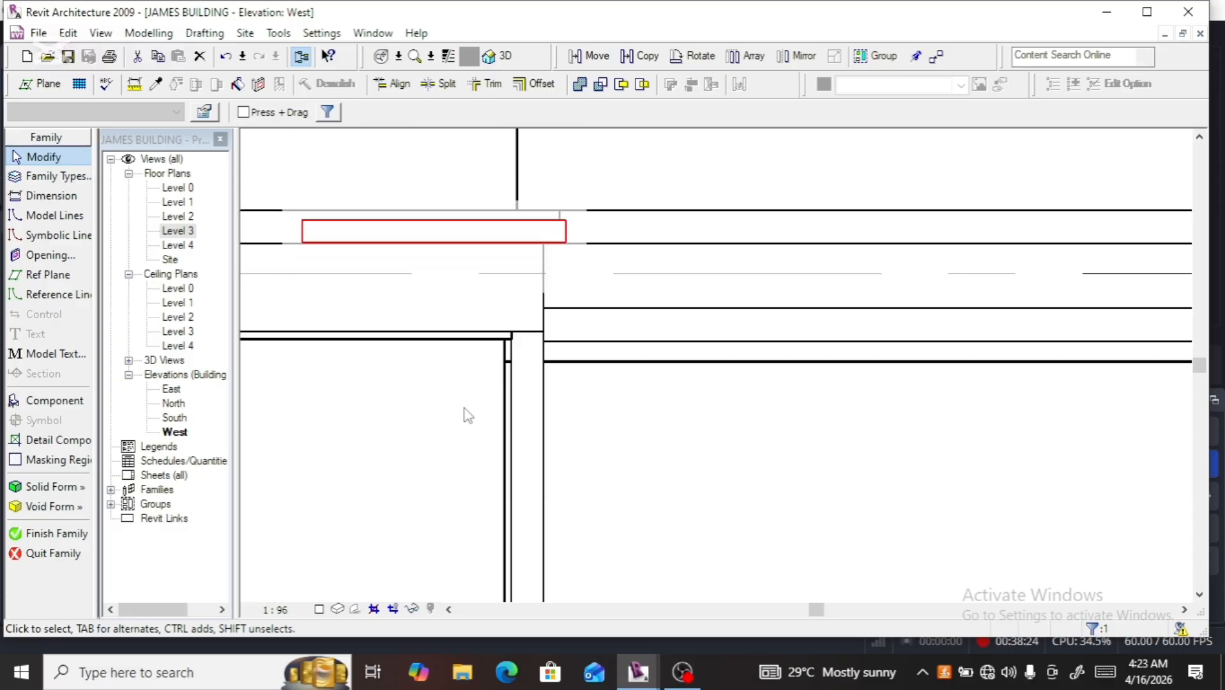
{"action": "key", "text": "Up"}
{"action": "key", "text": "Up"}
{"action": "key", "text": "Up"}
{"action": "key", "text": "Up"}
{"action": "key", "text": "Up"}
{"action": "key", "text": "Up"}
{"action": "key", "text": "Up"}
{"action": "key", "text": "Up"}
{"action": "key", "text": "Up"}
{"action": "key", "text": "Up"}
{"action": "key", "text": "Up"}
{"action": "key", "text": "Up"}
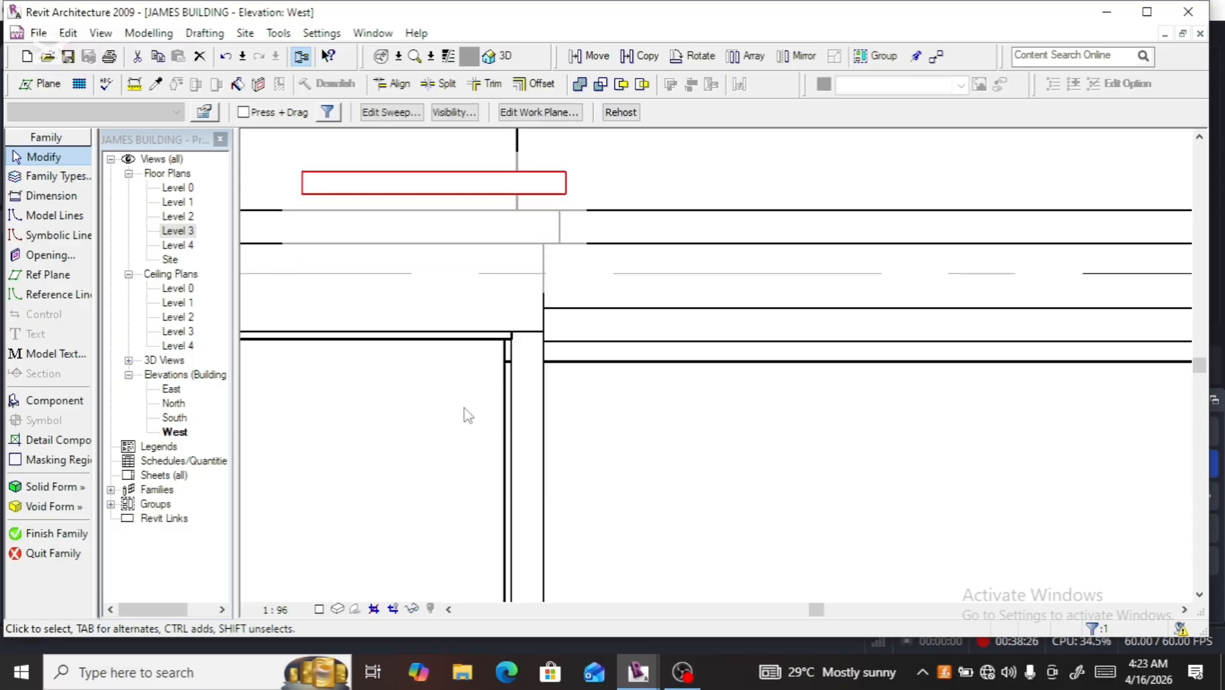
{"action": "key", "text": "Up"}
{"action": "scroll", "coordinate": [468, 415], "scroll_direction": "down", "scroll_amount": 2}
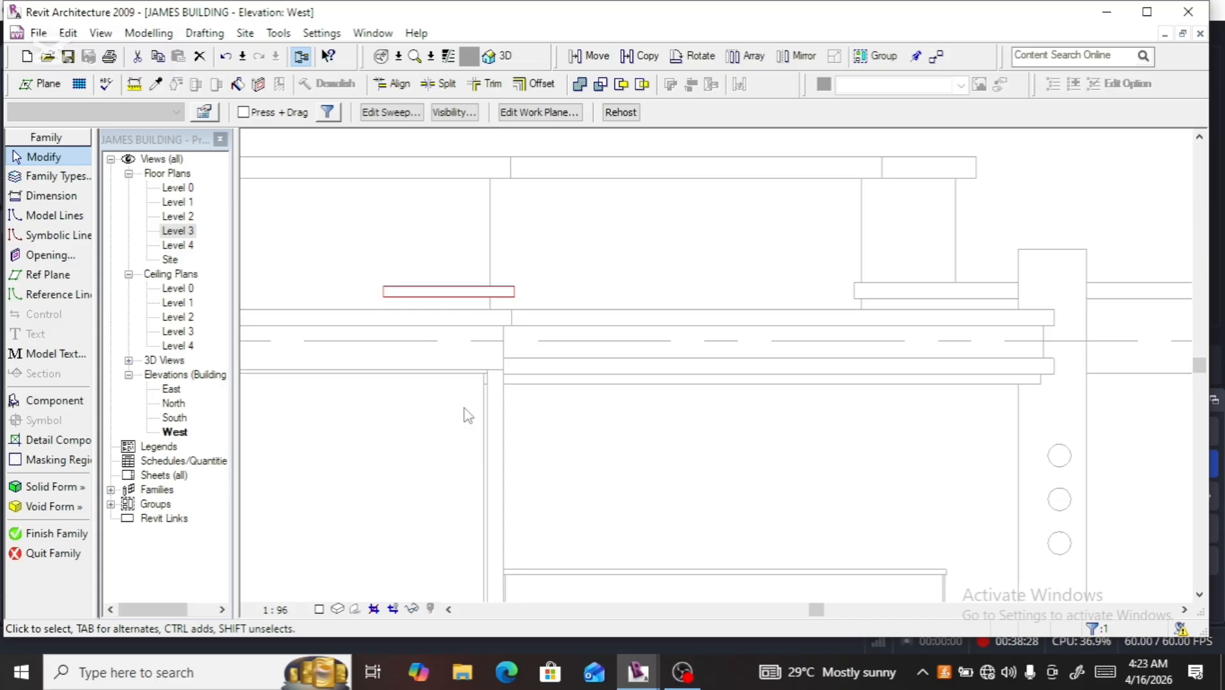
{"action": "key", "text": "Up"}
{"action": "key", "text": "Up"}
{"action": "key", "text": "Up"}
{"action": "key", "text": "Up"}
{"action": "key", "text": "Up"}
{"action": "key", "text": "Up"}
{"action": "key", "text": "Up"}
{"action": "key", "text": "Up"}
{"action": "key", "text": "Up"}
{"action": "key", "text": "Up"}
{"action": "key", "text": "Up"}
{"action": "key", "text": "Up"}
{"action": "key", "text": "Up"}
{"action": "key", "text": "Up"}
{"action": "key", "text": "Up"}
{"action": "key", "text": "Up"}
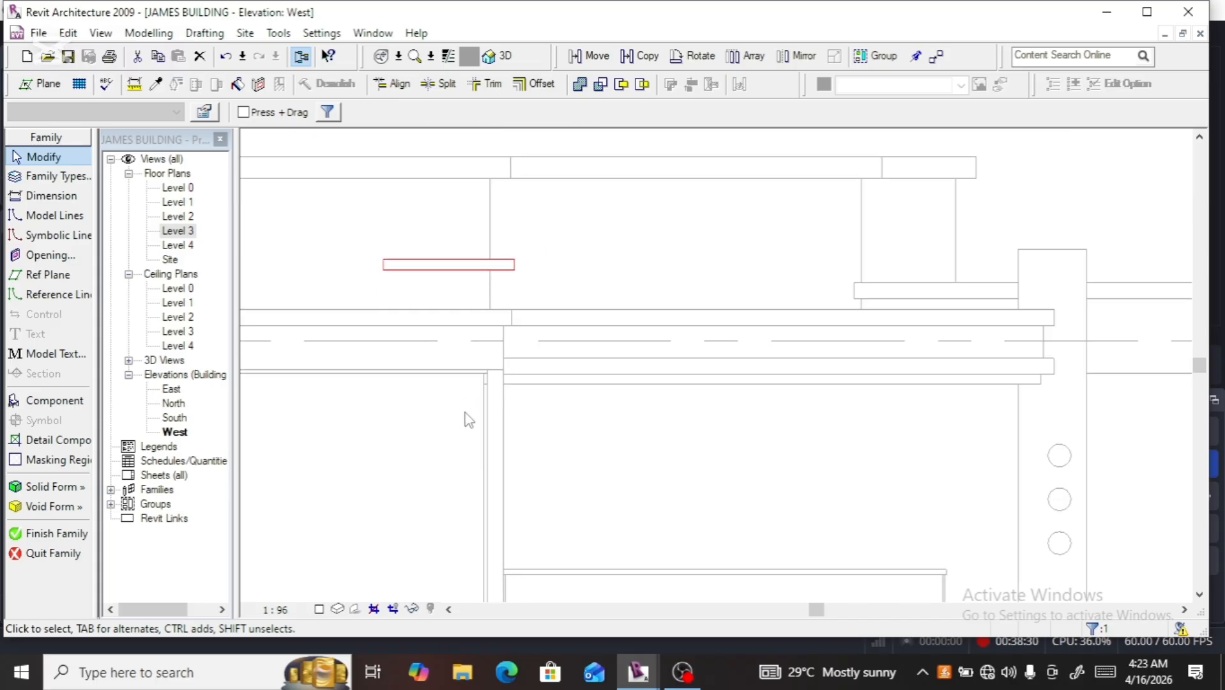
{"action": "key", "text": "Up"}
{"action": "key", "text": "Up"}
{"action": "key", "text": "Up"}
{"action": "key", "text": "Up"}
{"action": "key", "text": "Up"}
{"action": "key", "text": "Up"}
{"action": "key", "text": "Up"}
{"action": "key", "text": "Up"}
{"action": "key", "text": "Up"}
{"action": "key", "text": "Up"}
{"action": "key", "text": "Up"}
{"action": "key", "text": "Up"}
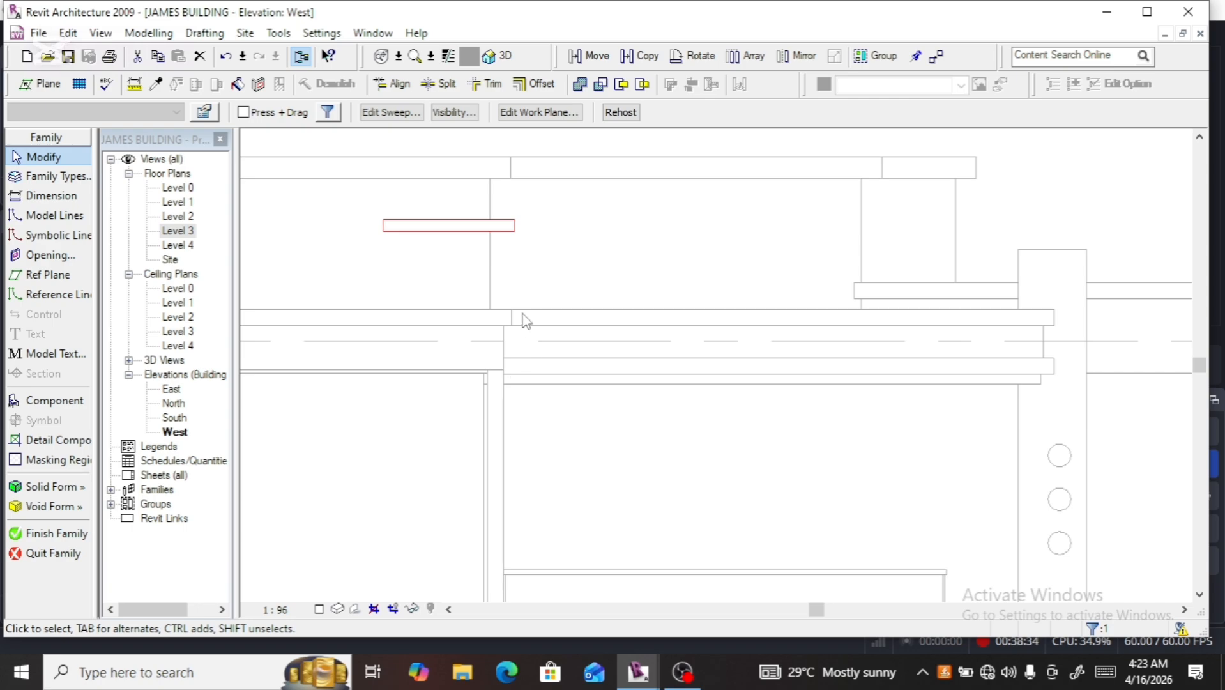
Nudge the sweep slightly left toward the parapet wall in the West elevation and finish the family from the 3D view
{"action": "scroll", "coordinate": [495, 277], "scroll_direction": "up", "scroll_amount": 2}
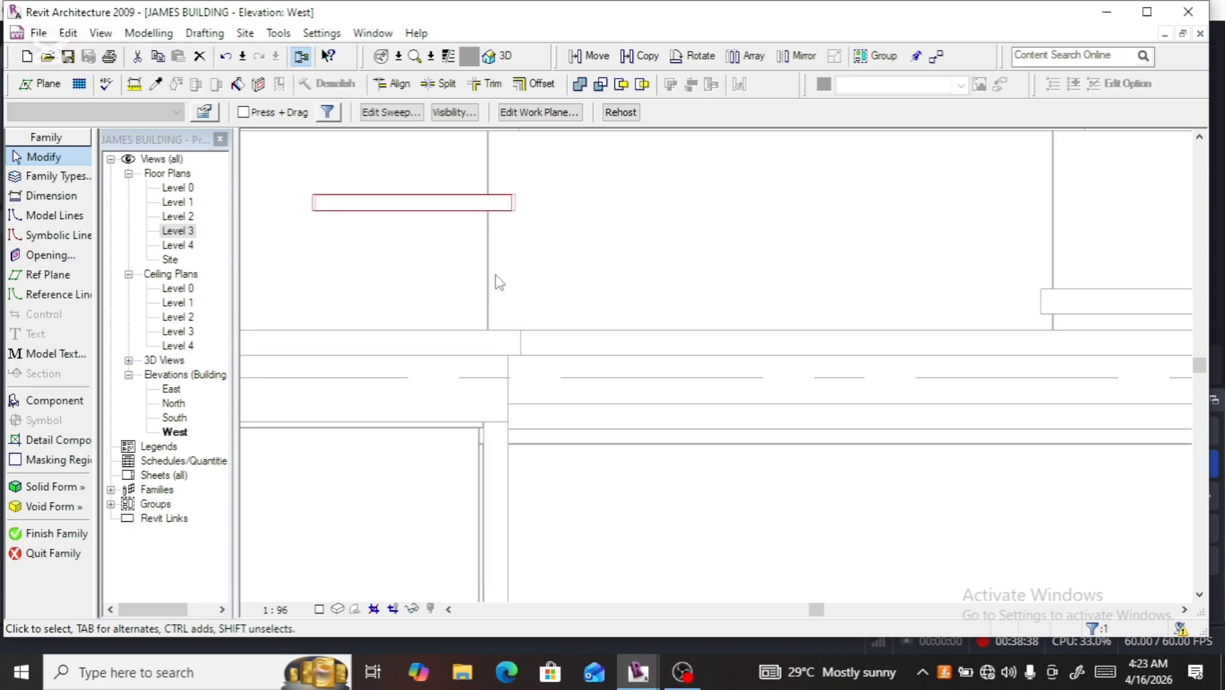
{"action": "key", "text": "Left"}
{"action": "key", "text": "Left"}
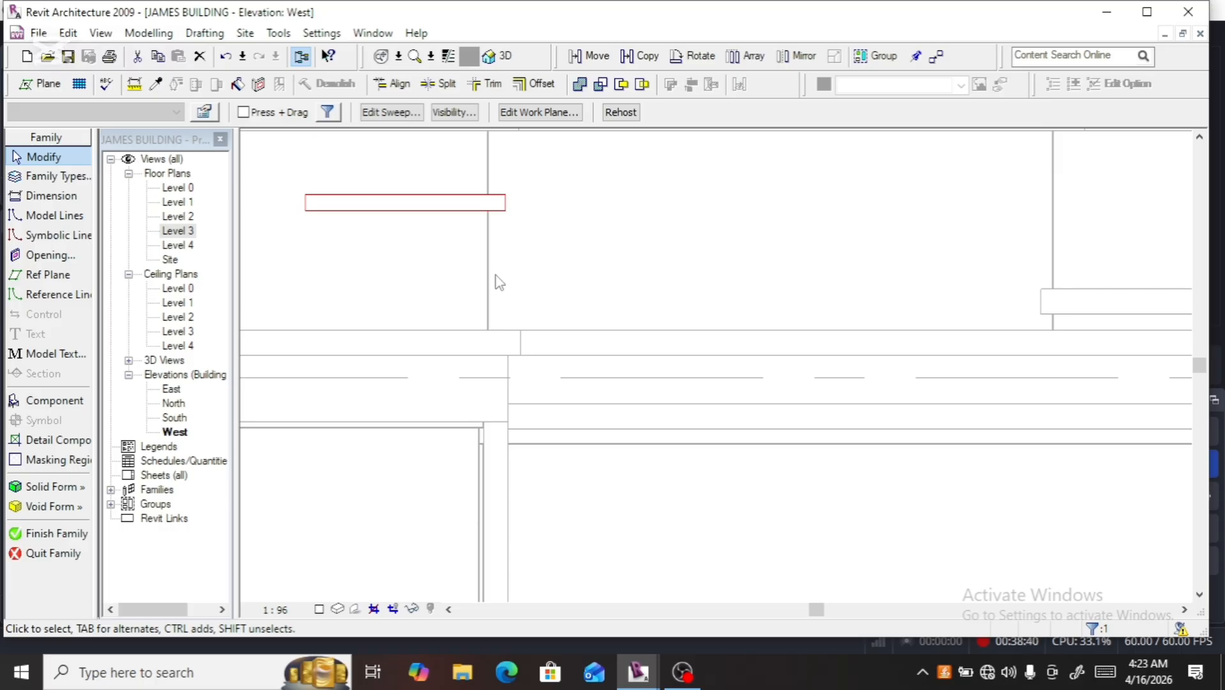
{"action": "scroll", "coordinate": [499, 282], "scroll_direction": "down", "scroll_amount": 2}
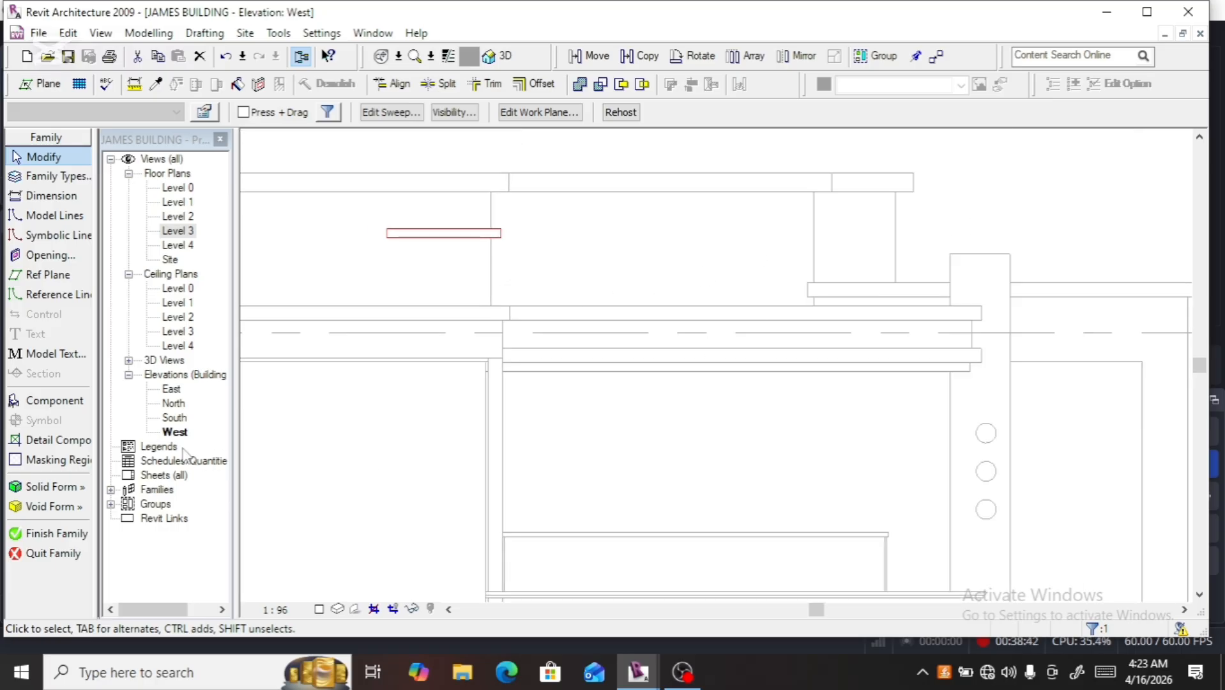
{"action": "left_click", "coordinate": [516, 58]}
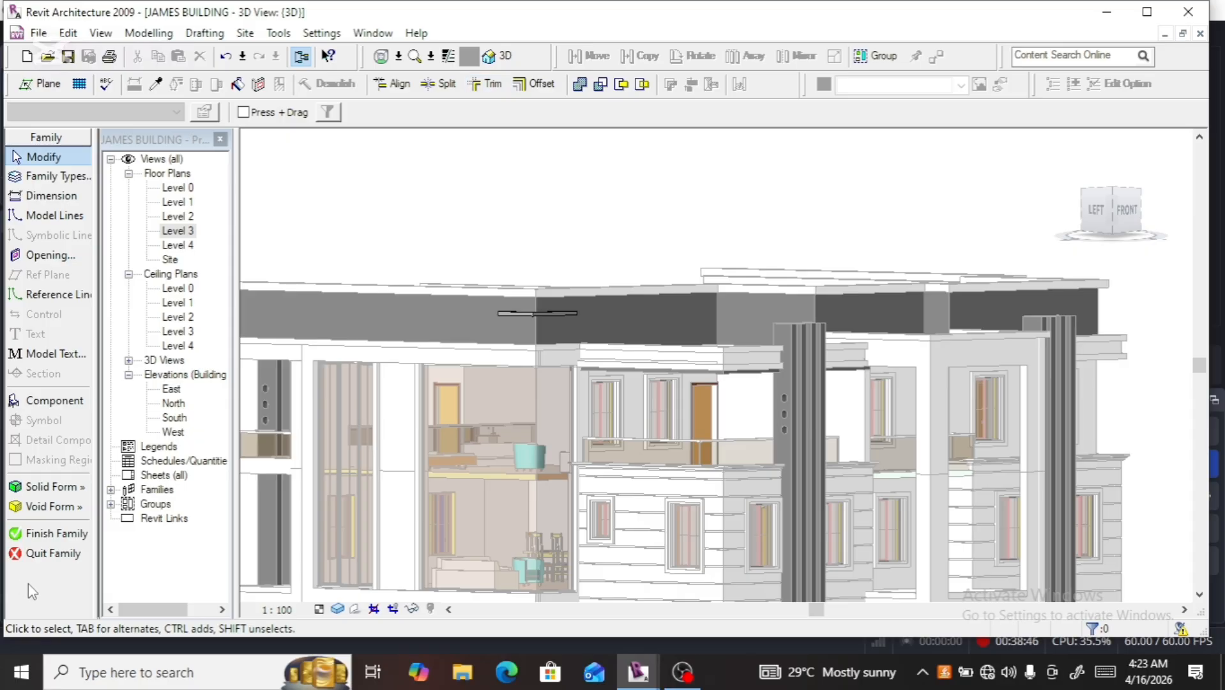
{"action": "left_click", "coordinate": [58, 540]}
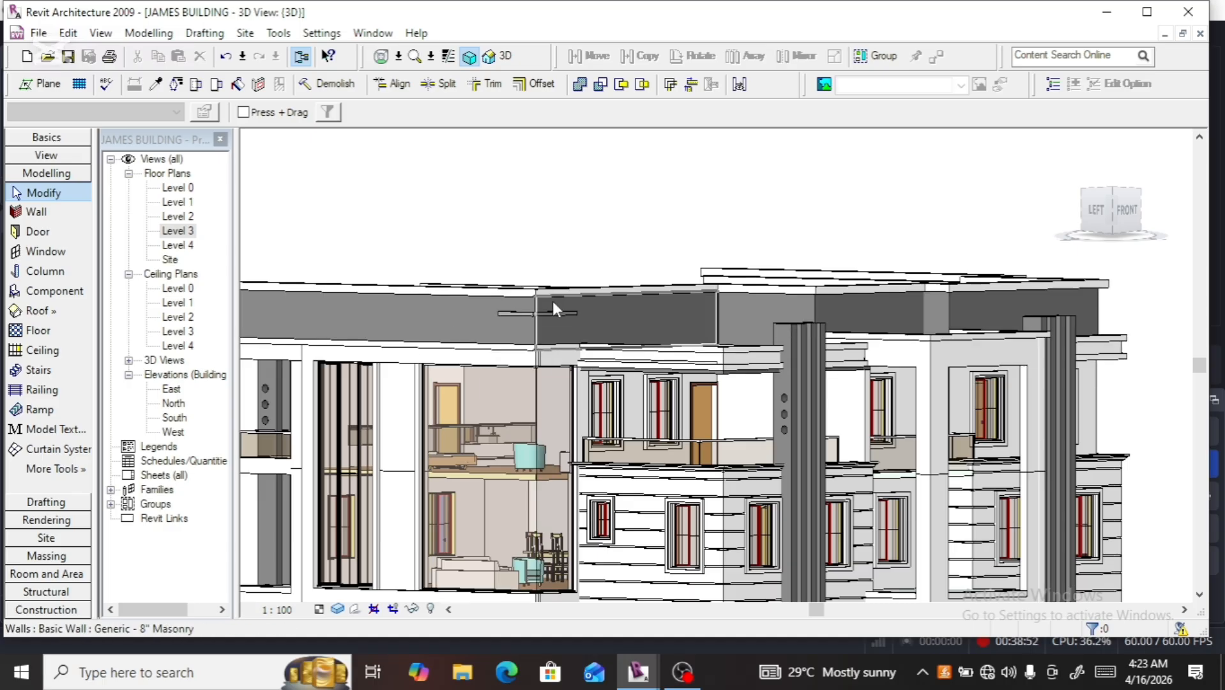
Nudge the finished trim to the right in the 3D front view, bringing its end closer to the parapet corner
{"action": "scroll", "coordinate": [553, 301], "scroll_direction": "up", "scroll_amount": 3}
{"action": "left_click", "coordinate": [558, 327]}
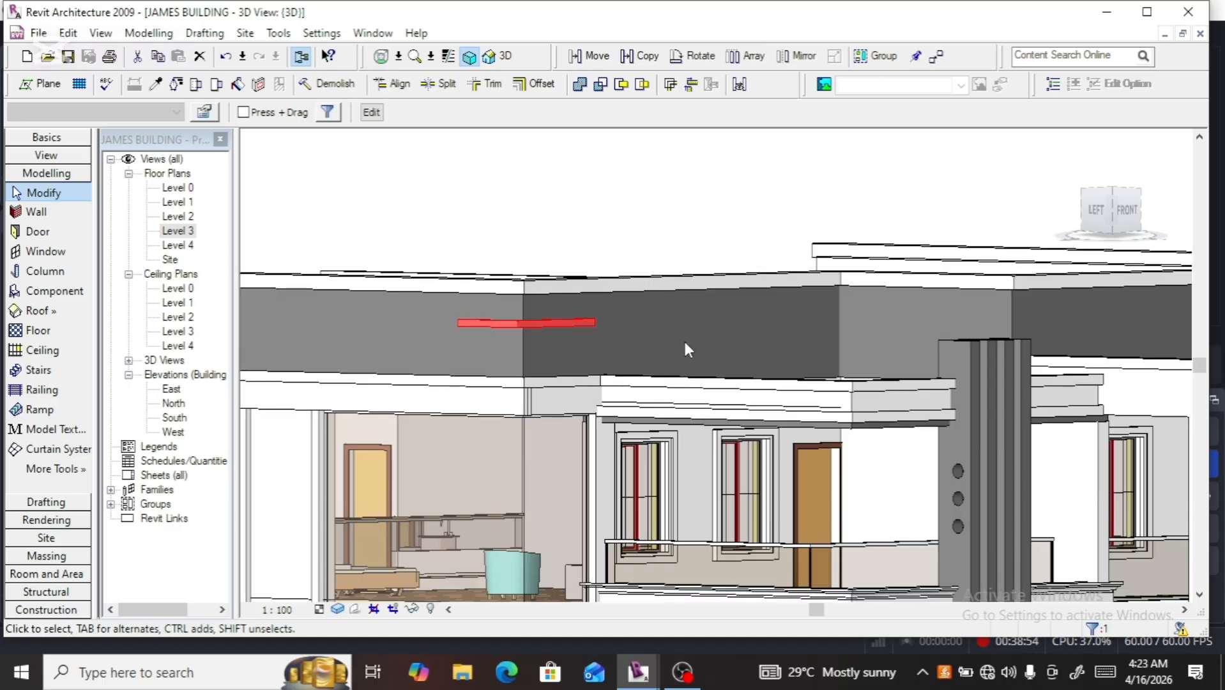
{"action": "left_click", "coordinate": [1123, 214]}
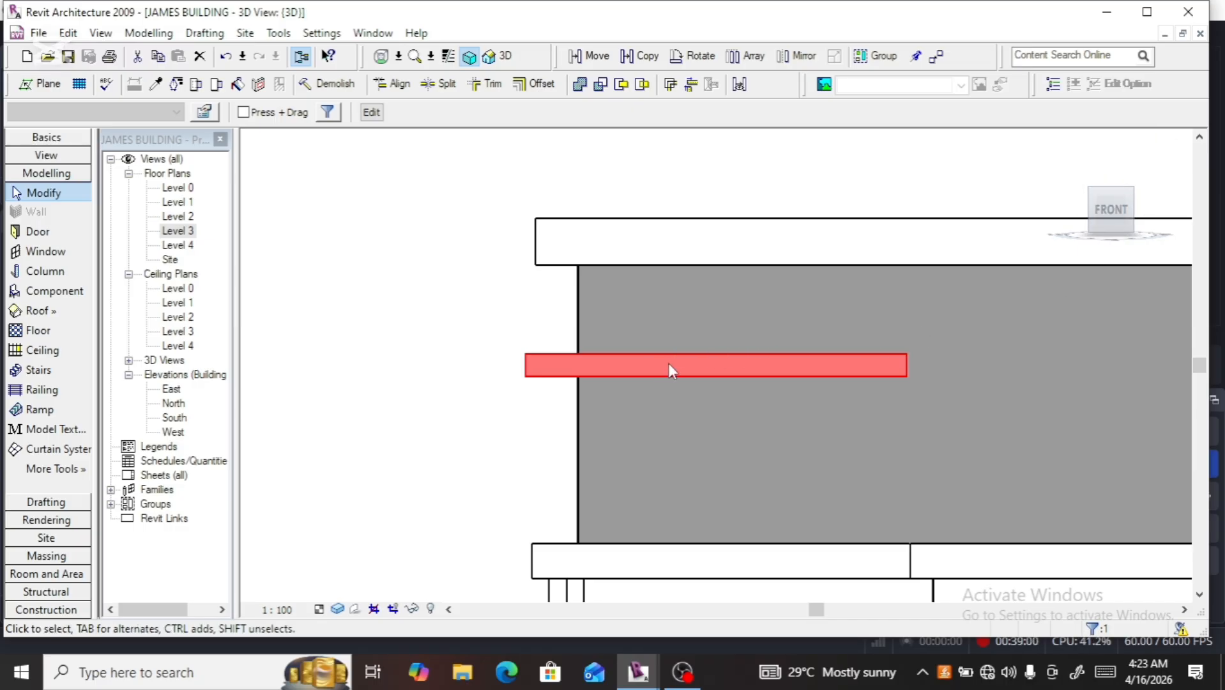
{"action": "key", "text": "Right"}
{"action": "key", "text": "Right"}
{"action": "key", "text": "Right"}
{"action": "key", "text": "Right"}
{"action": "key", "text": "Right"}
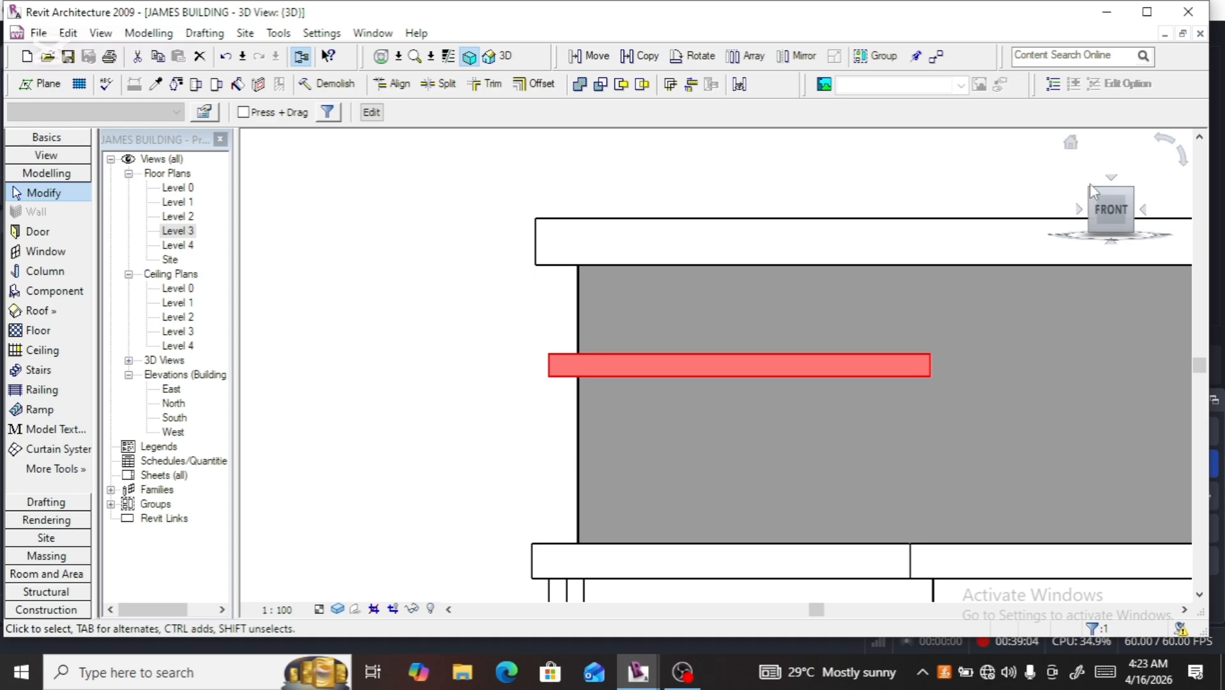
{"action": "key", "text": "Escape"}
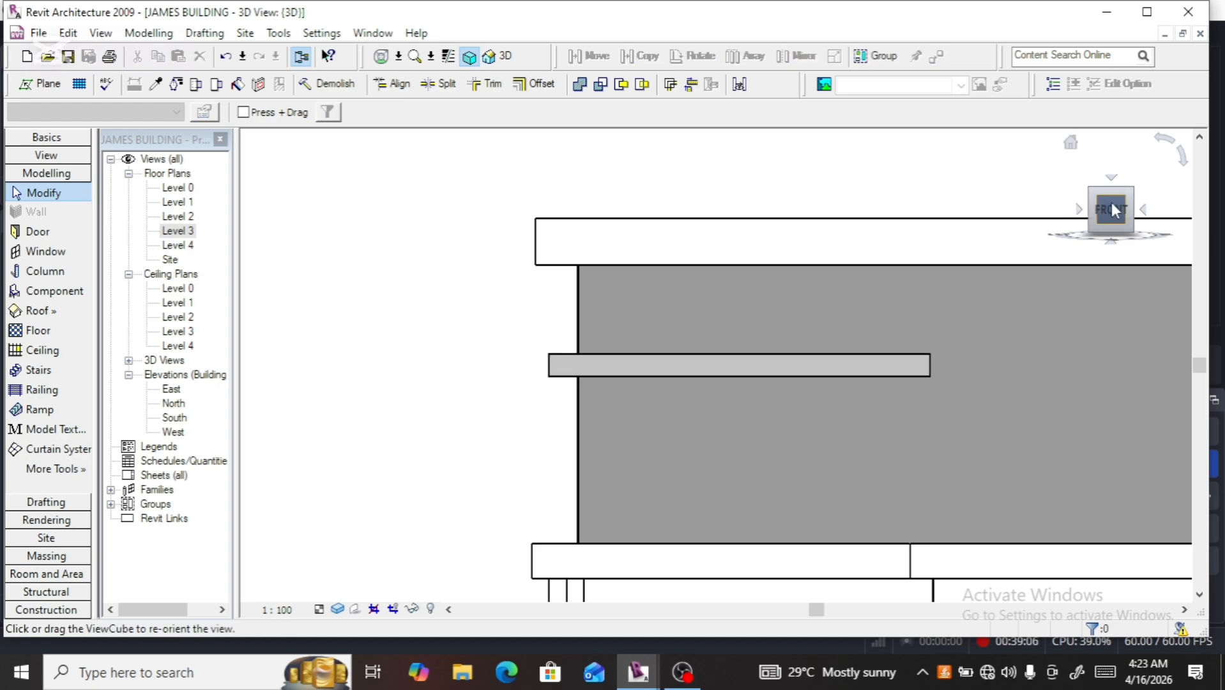
Examine how the trim fits around the parapet corner from the front and from above in the 3D view
{"action": "left_click_drag", "start_coordinate": [1112, 210], "coordinate": [1108, 234]}
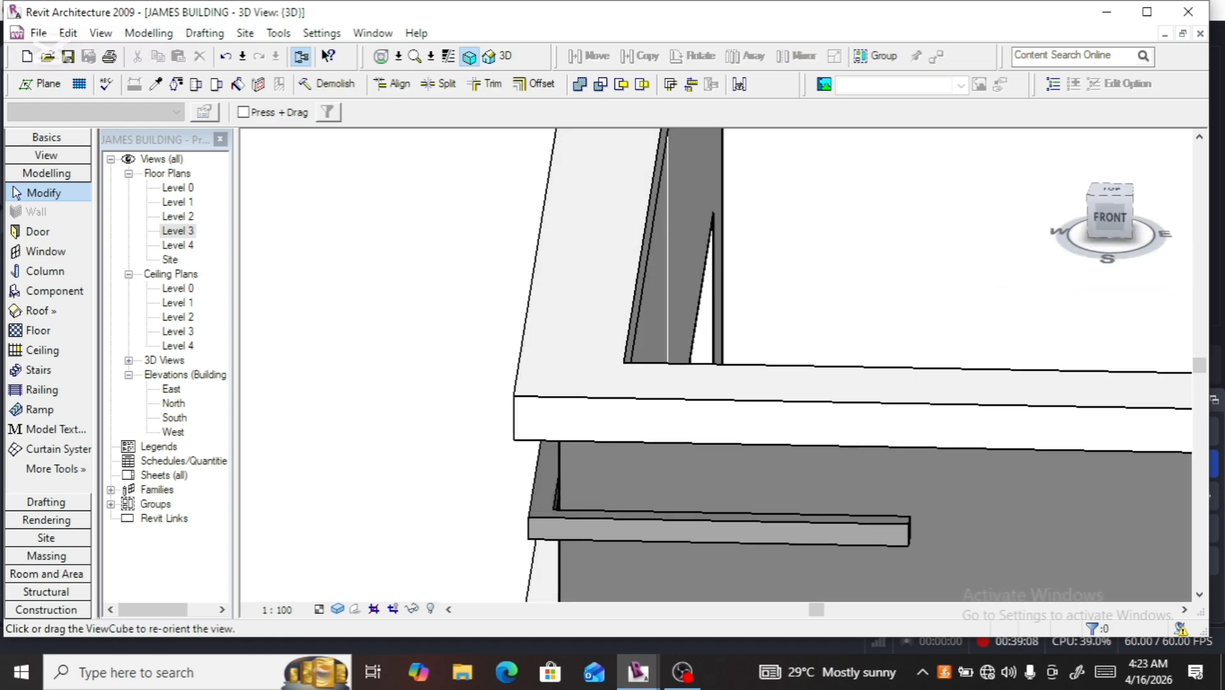
{"action": "left_click", "coordinate": [623, 537]}
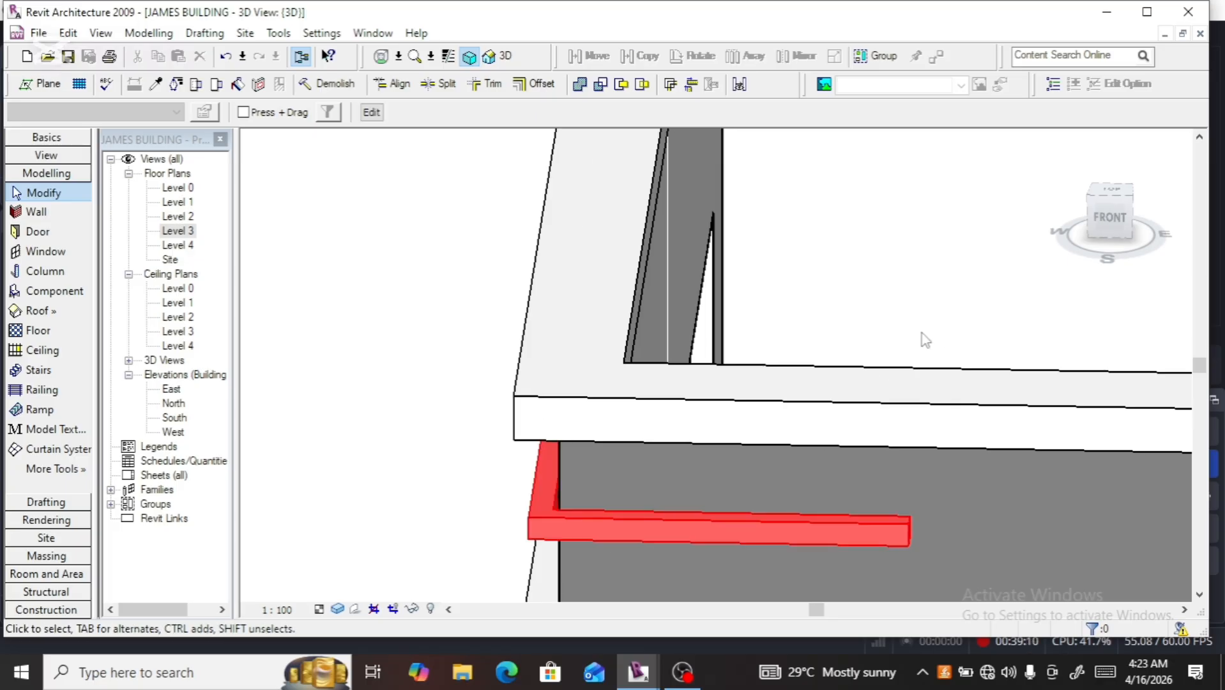
{"action": "left_click", "coordinate": [1112, 218]}
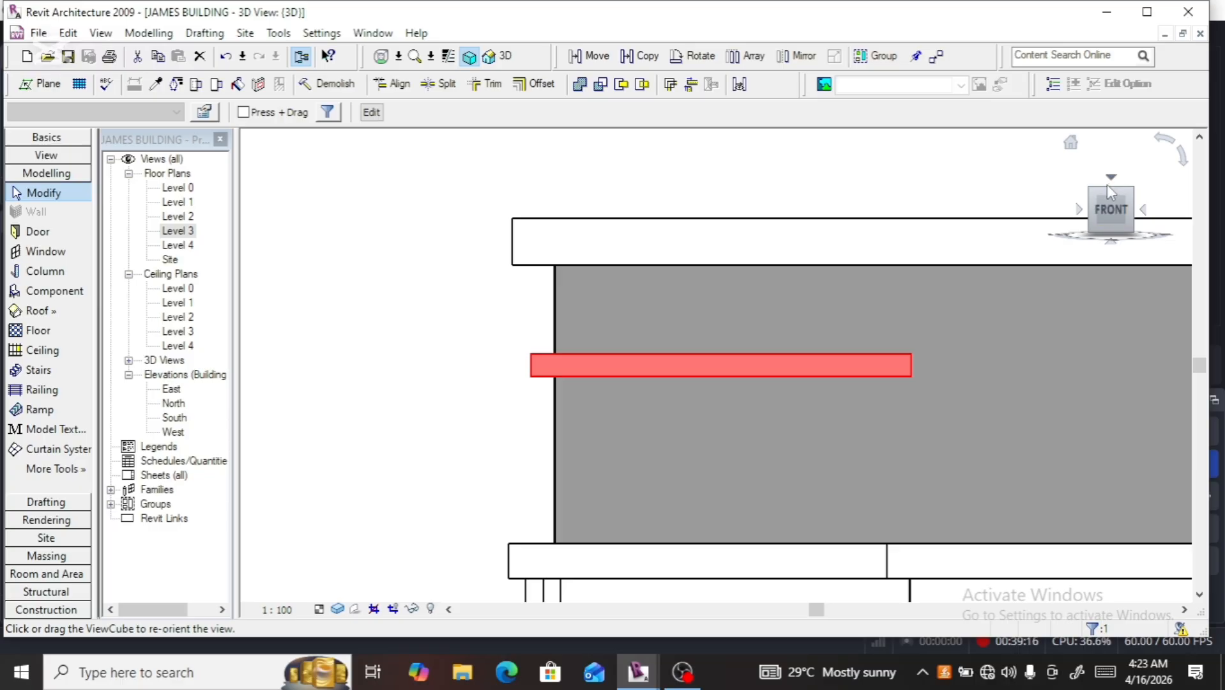
{"action": "left_click", "coordinate": [1116, 195]}
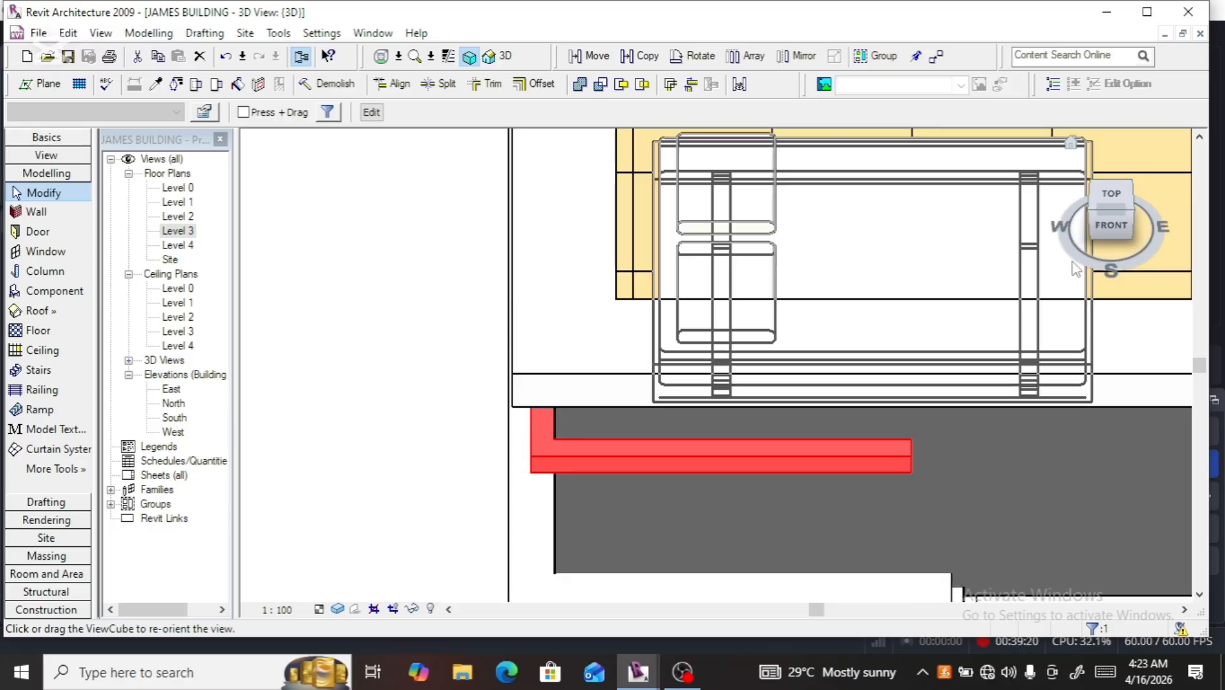
{"action": "scroll", "coordinate": [539, 427], "scroll_direction": "up", "scroll_amount": 1}
{"action": "scroll", "coordinate": [542, 428], "scroll_direction": "up", "scroll_amount": 4}
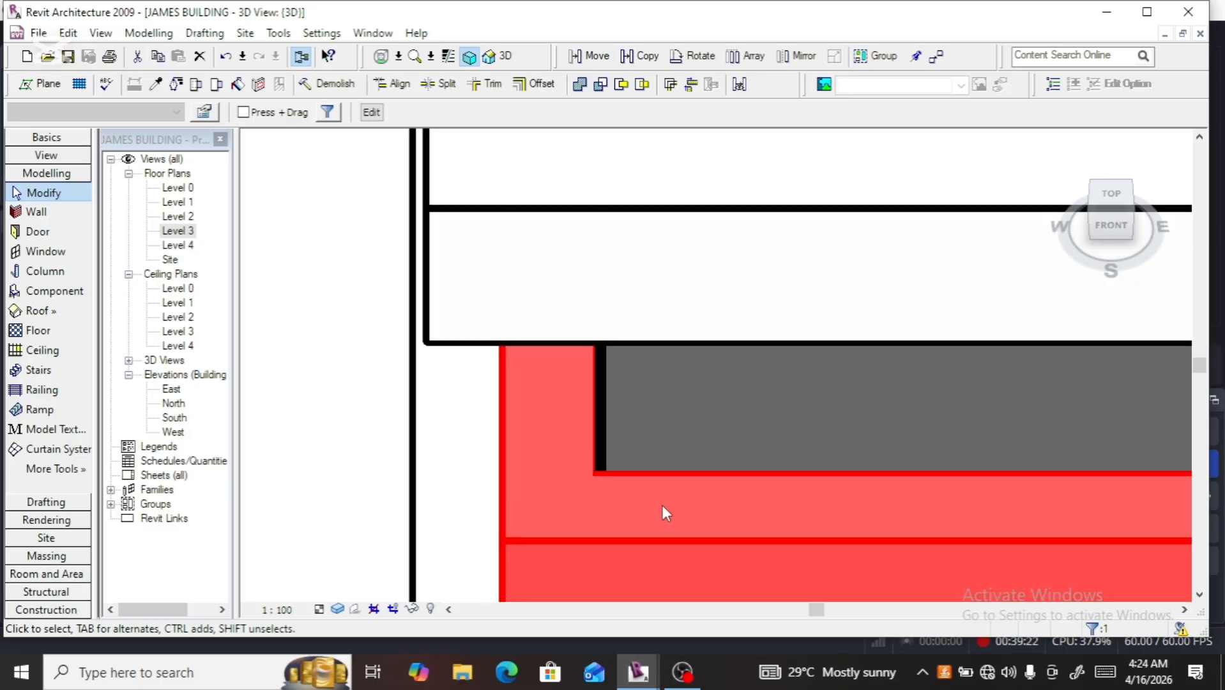
{"action": "left_click", "coordinate": [1123, 224]}
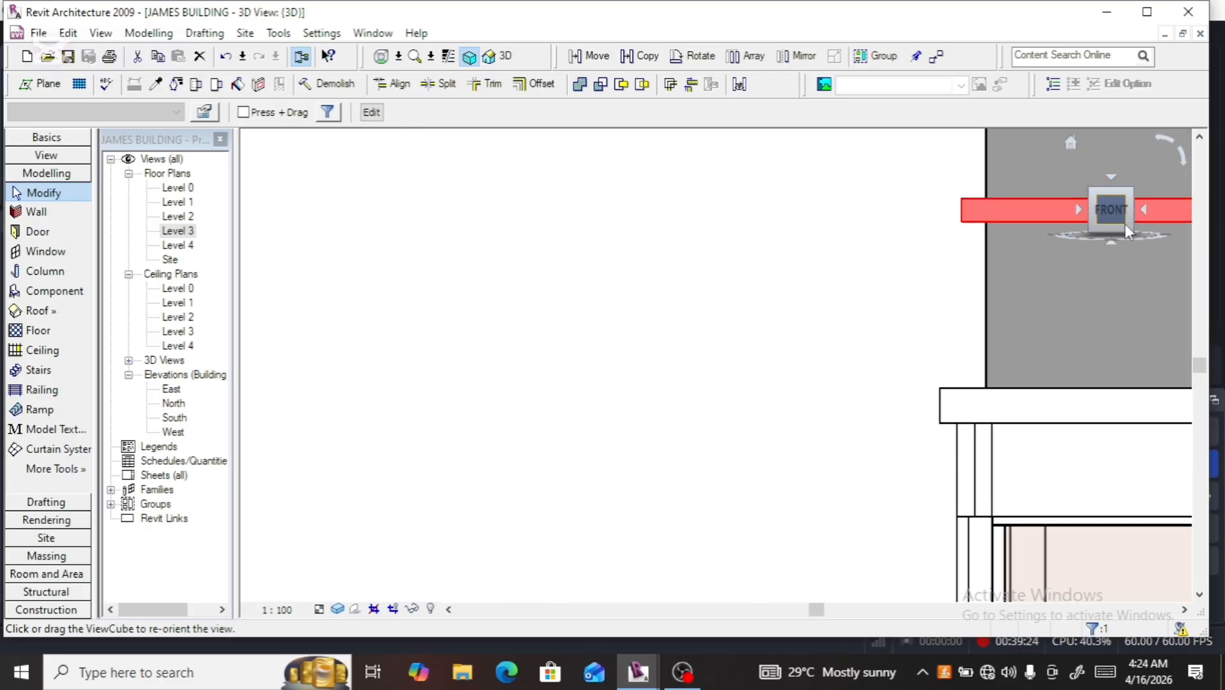
{"action": "scroll", "coordinate": [562, 369], "scroll_direction": "up", "scroll_amount": 3}
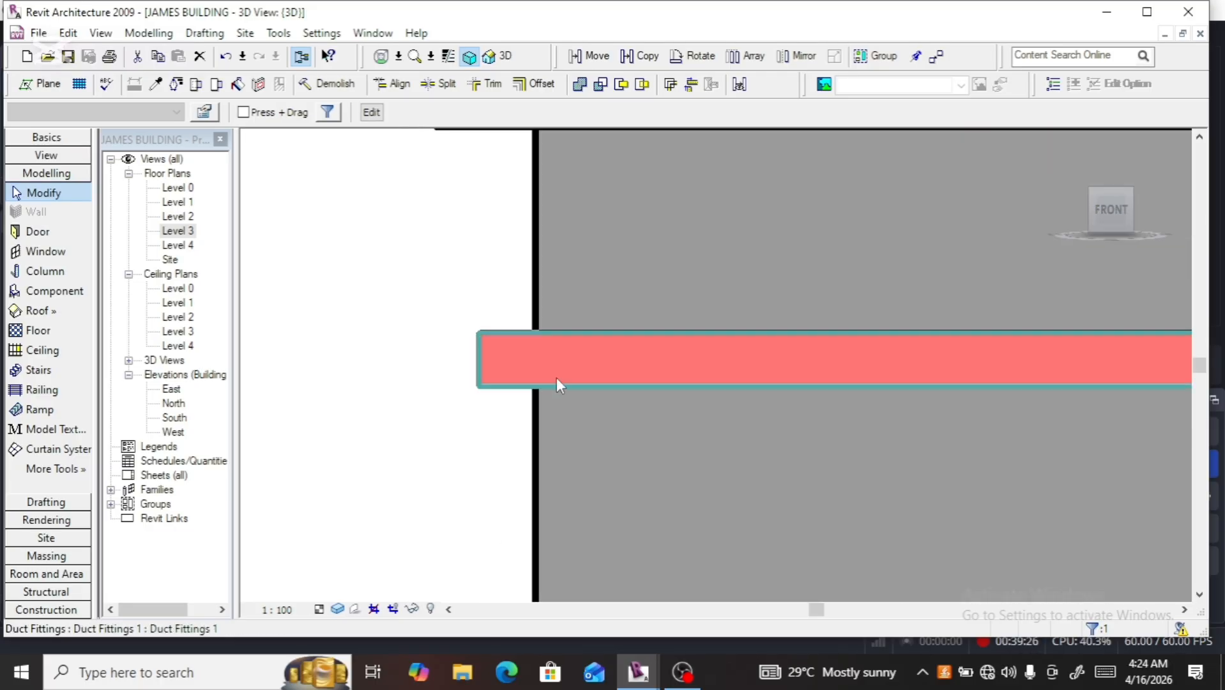
Examine how the trim wraps the parapet corner from several angles and at building scale in the 3D view
{"action": "scroll", "coordinate": [555, 420], "scroll_direction": "down", "scroll_amount": 3}
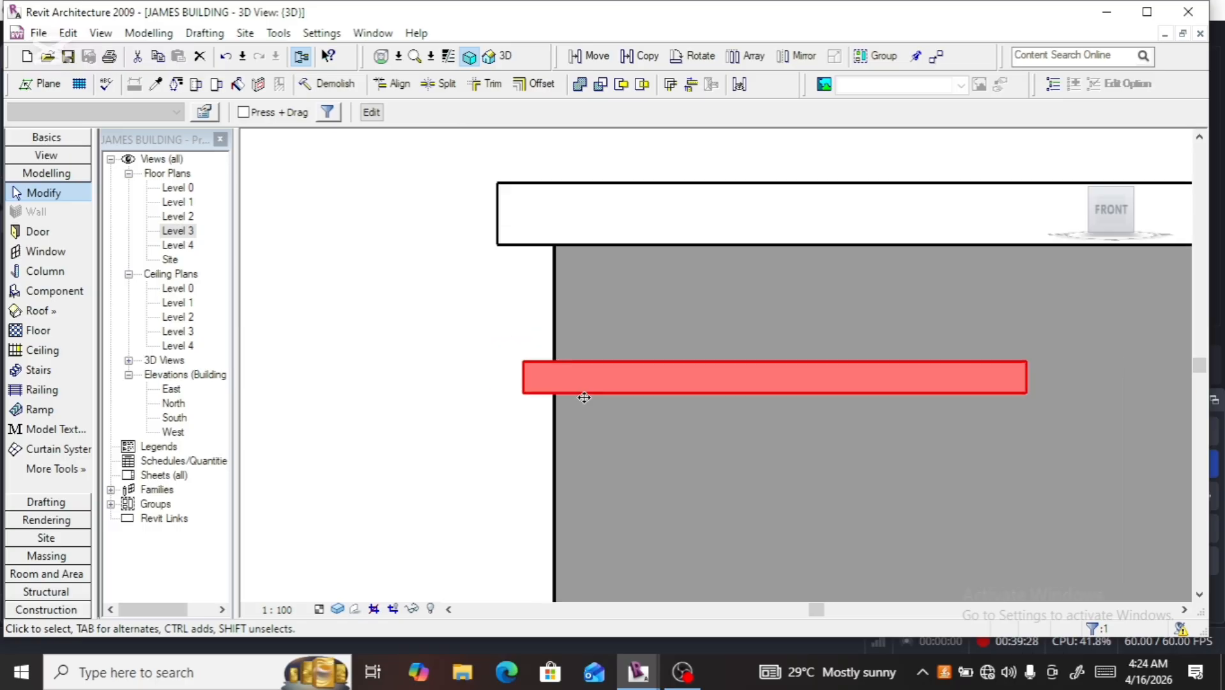
{"action": "left_click_drag", "start_coordinate": [1114, 191], "coordinate": [1179, 243]}
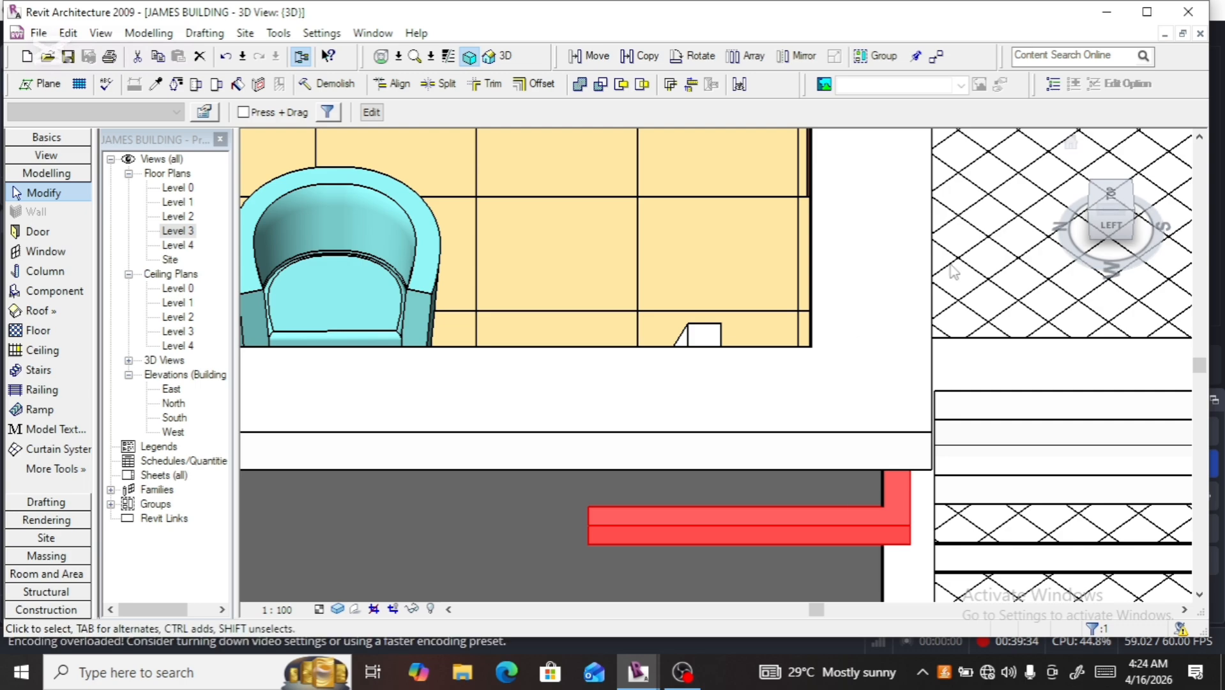
{"action": "scroll", "coordinate": [838, 282], "scroll_direction": "down", "scroll_amount": 3}
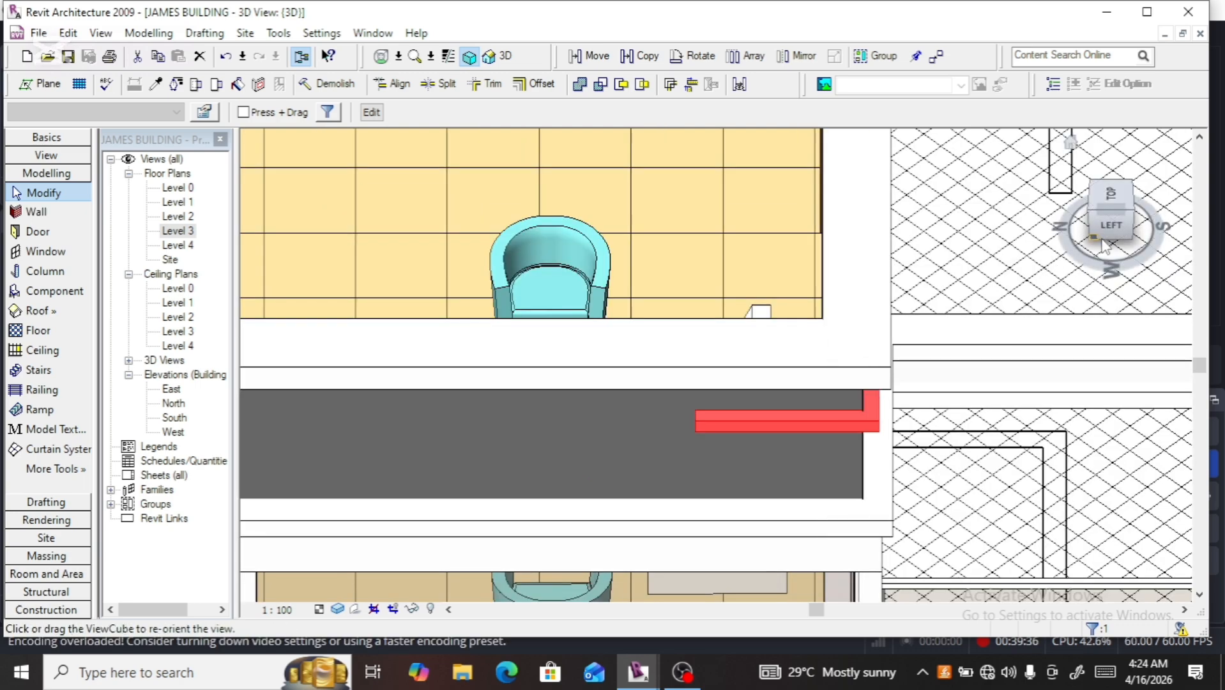
{"action": "left_click", "coordinate": [1119, 228]}
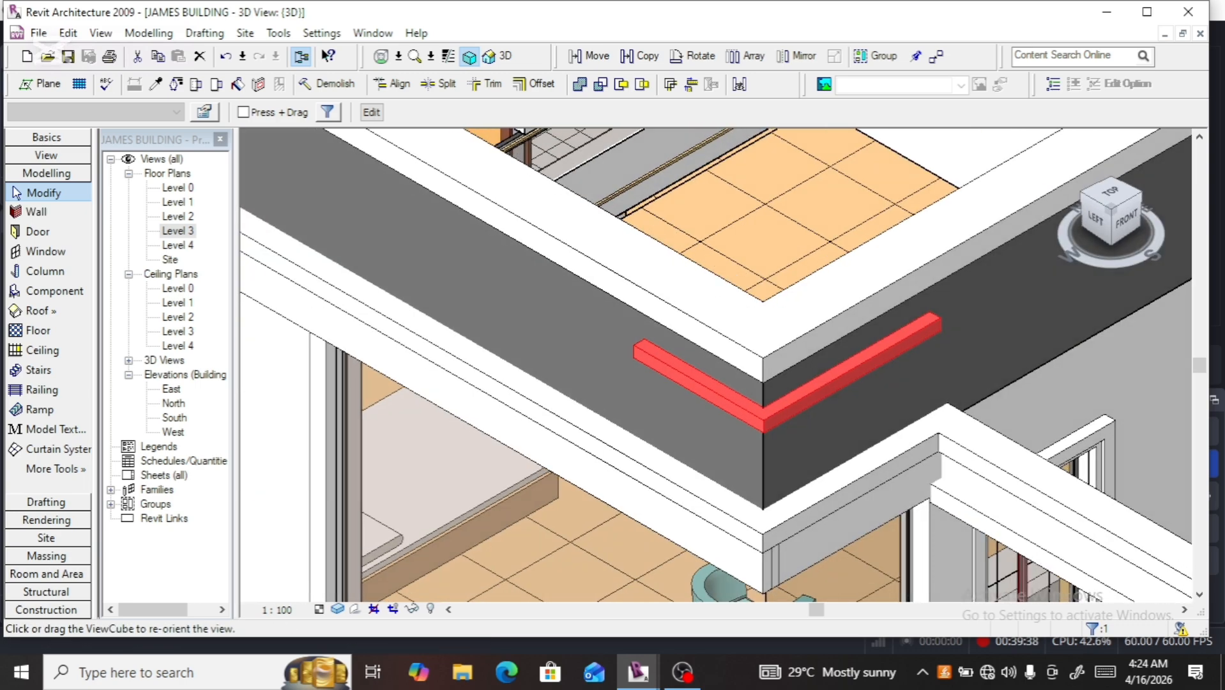
{"action": "left_click", "coordinate": [1134, 216]}
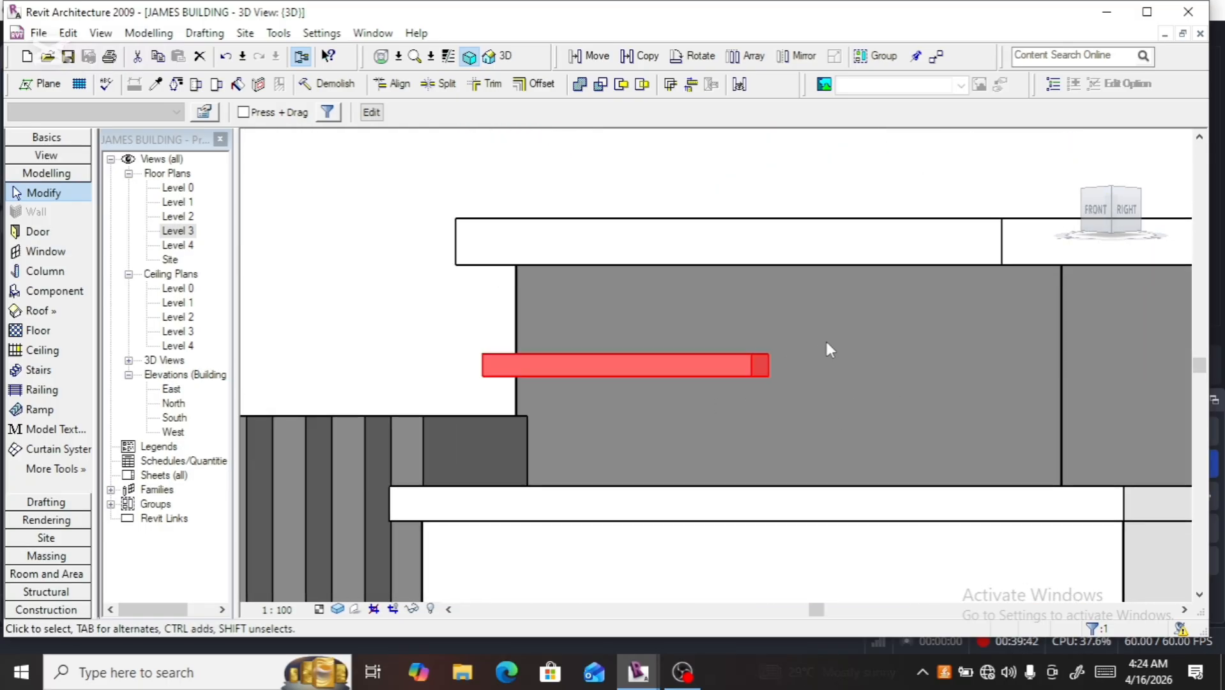
{"action": "scroll", "coordinate": [829, 350], "scroll_direction": "down", "scroll_amount": 3}
{"action": "left_click", "coordinate": [1110, 206]}
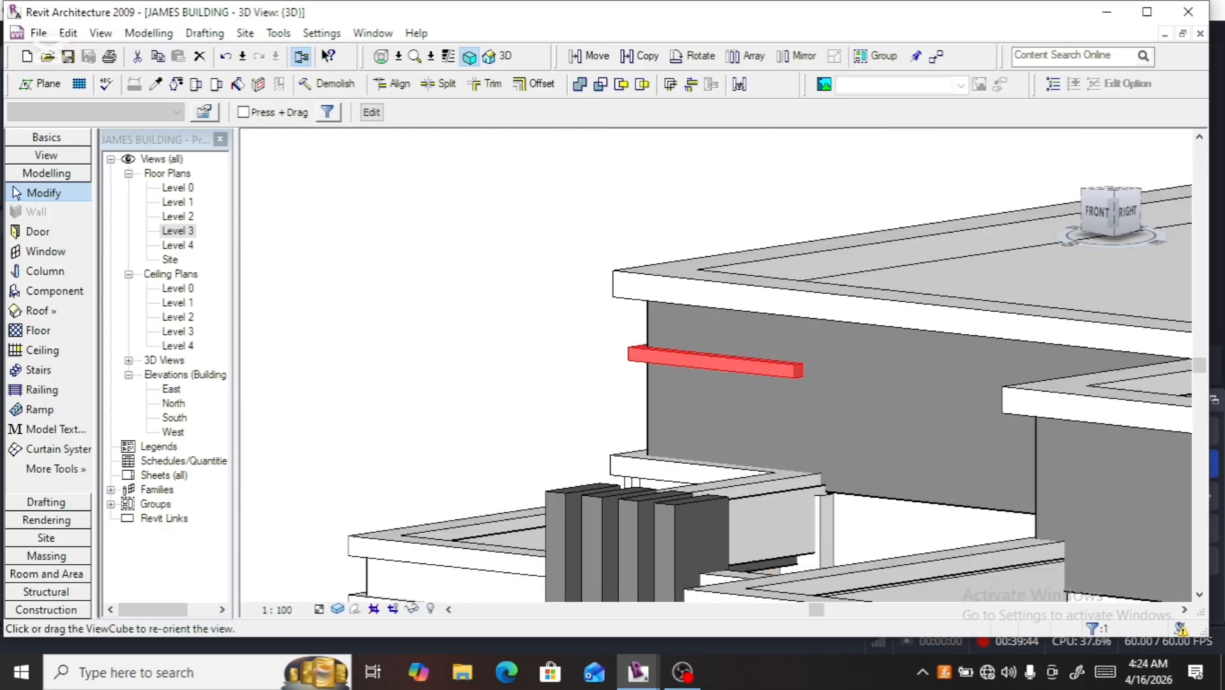
{"action": "left_click_drag", "start_coordinate": [1110, 208], "coordinate": [1143, 210]}
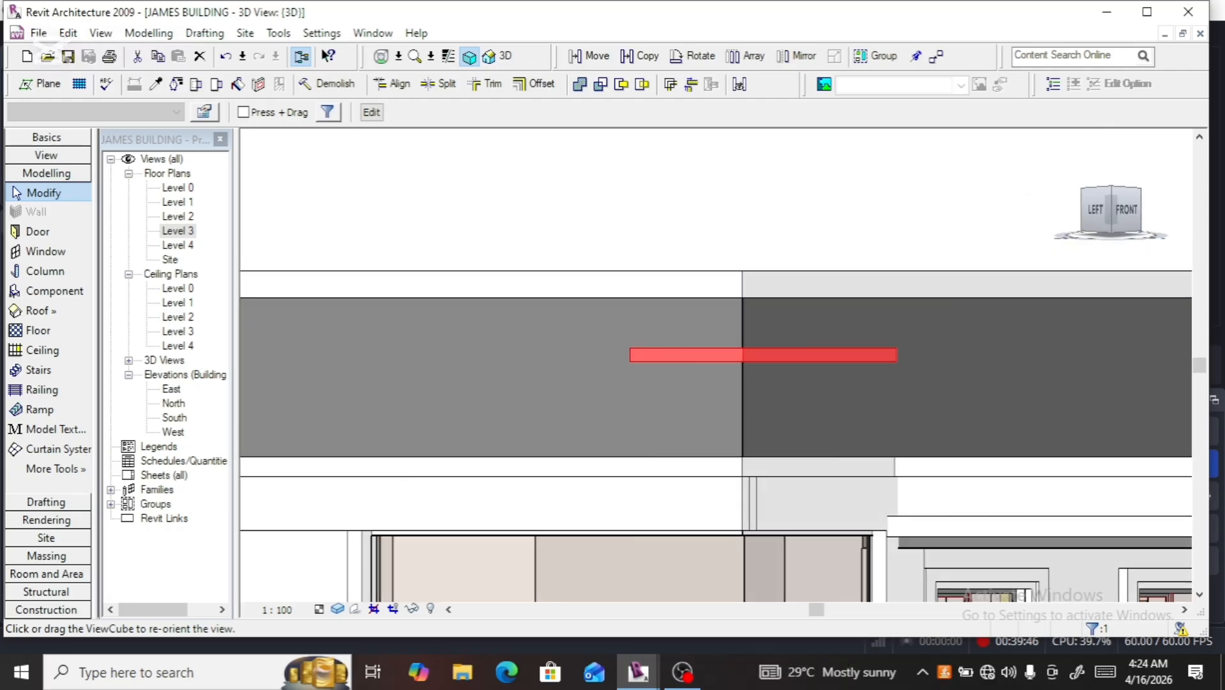
{"action": "scroll", "coordinate": [780, 402], "scroll_direction": "down", "scroll_amount": 3}
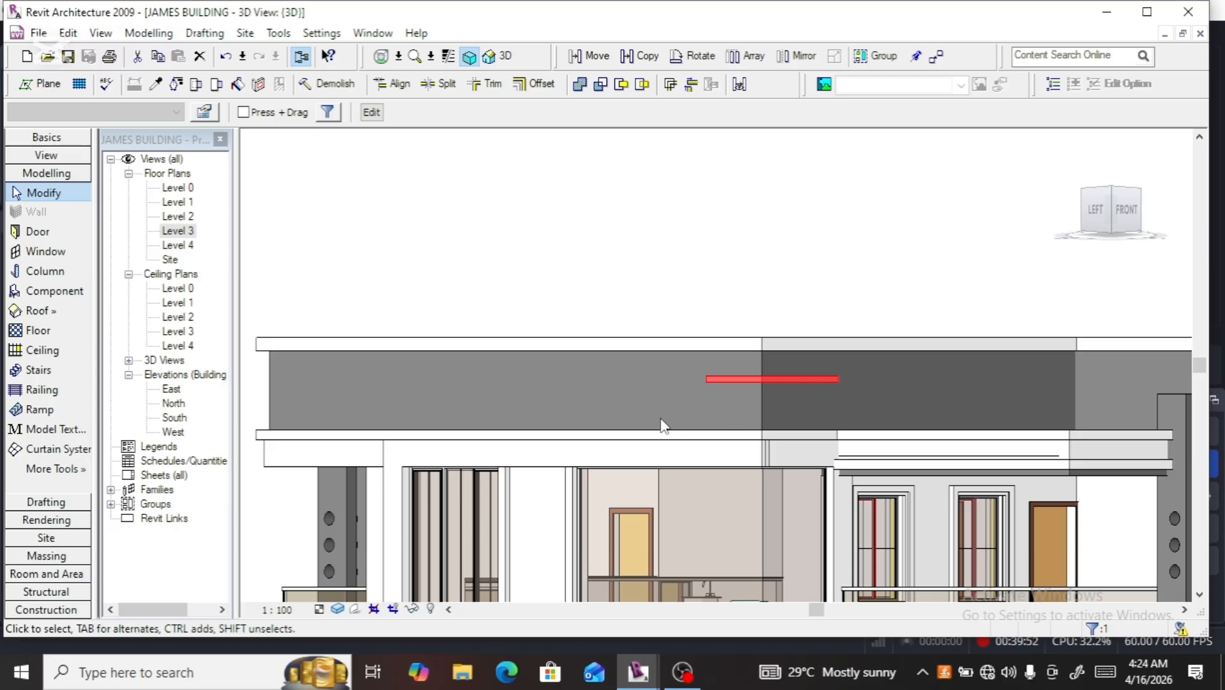
{"action": "scroll", "coordinate": [663, 421], "scroll_direction": "down", "scroll_amount": 3}
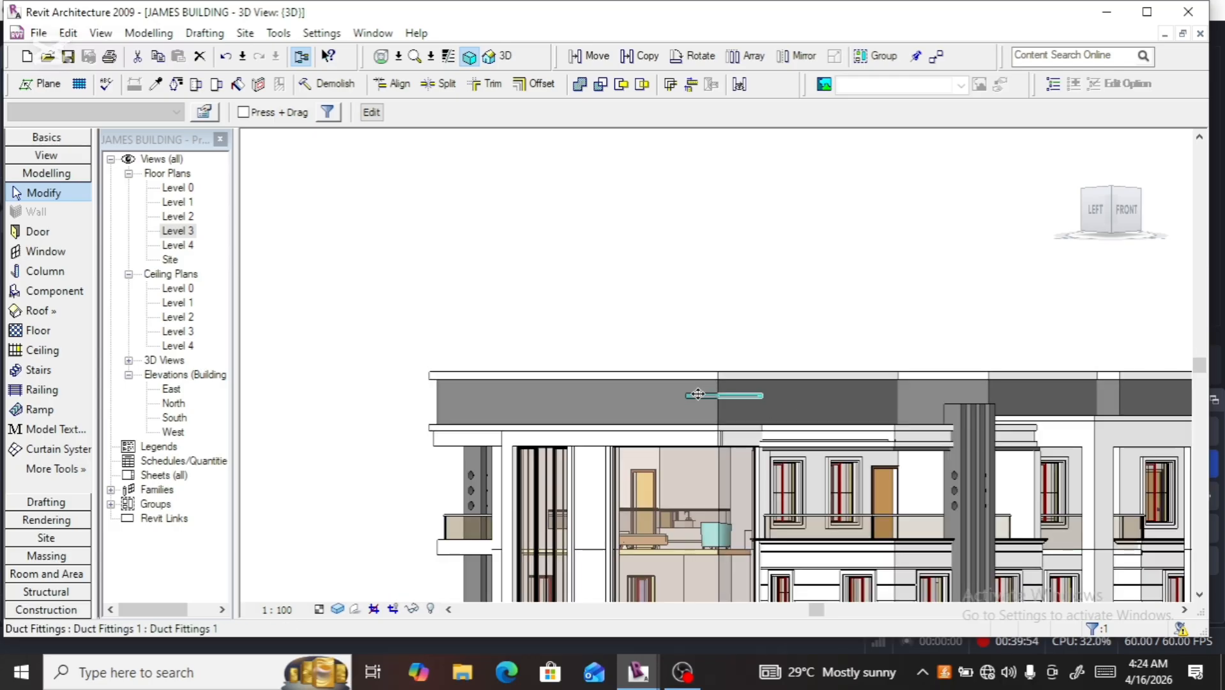
{"action": "scroll", "coordinate": [711, 405], "scroll_direction": "up", "scroll_amount": 3}
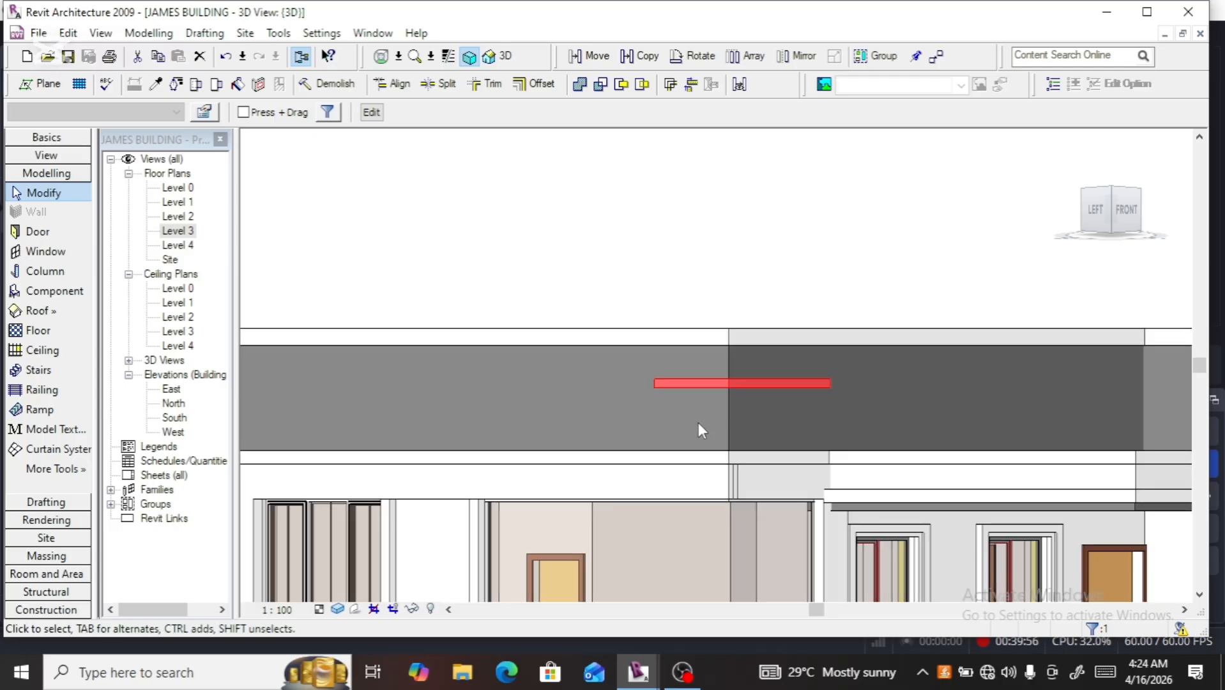
Try copying the corner trim straight down onto the lower part of the parapet wall, and undo the copy
{"action": "left_click", "coordinate": [640, 56]}
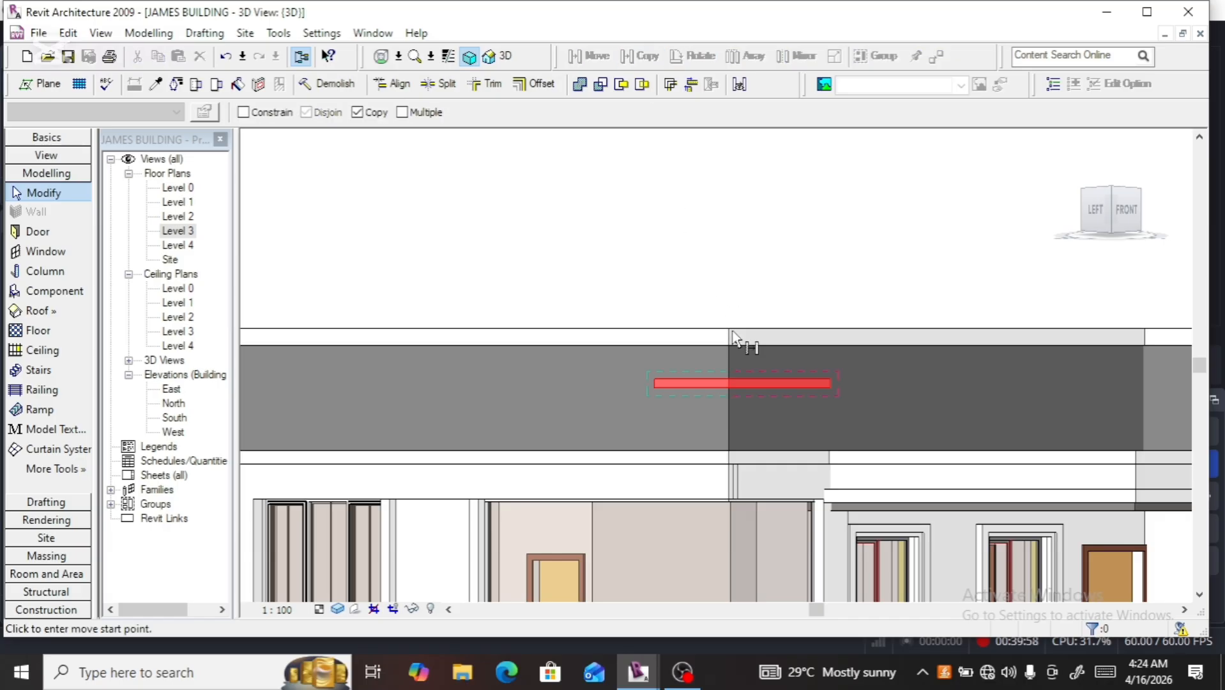
{"action": "left_click", "coordinate": [726, 381]}
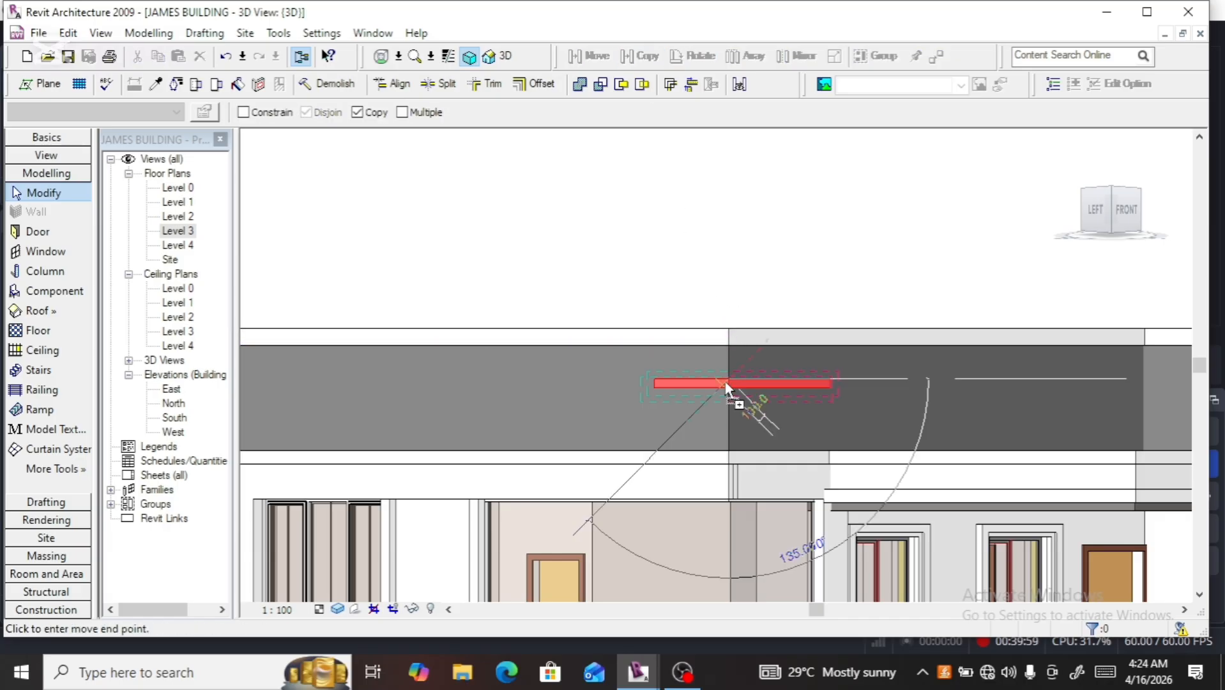
{"action": "left_click", "coordinate": [735, 421]}
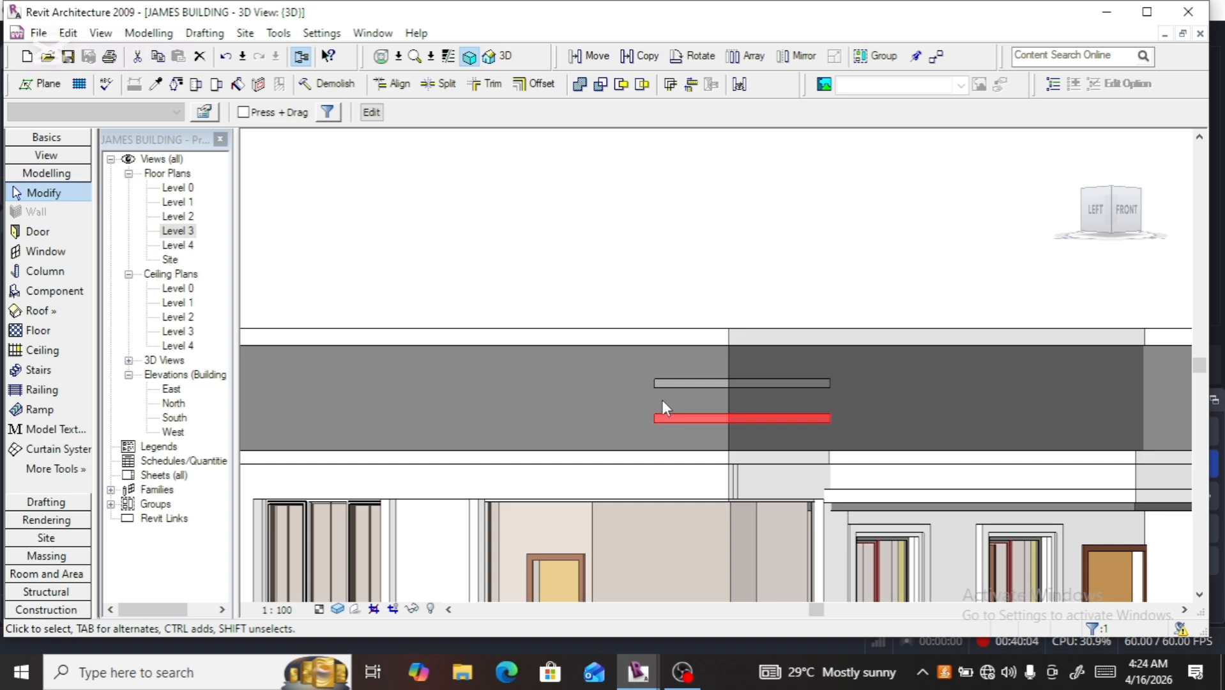
{"action": "key", "text": "ctrl+z"}
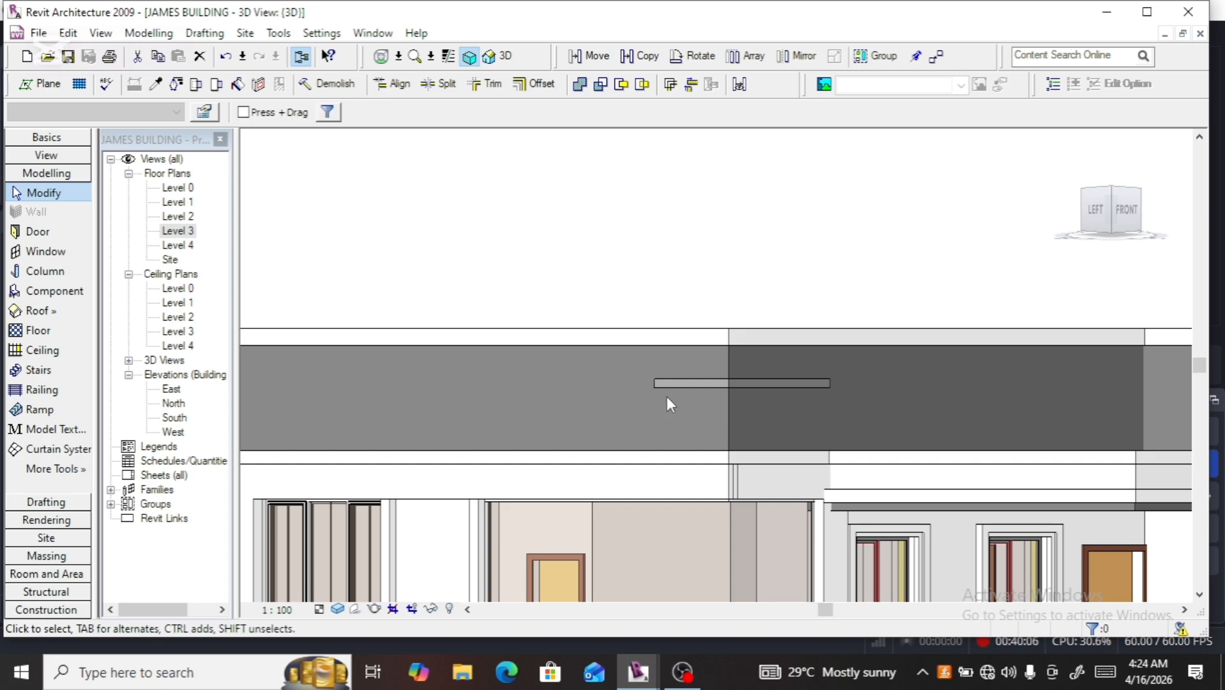
Open the 3D view's properties and check its advanced model graphics settings
{"action": "left_click", "coordinate": [678, 385]}
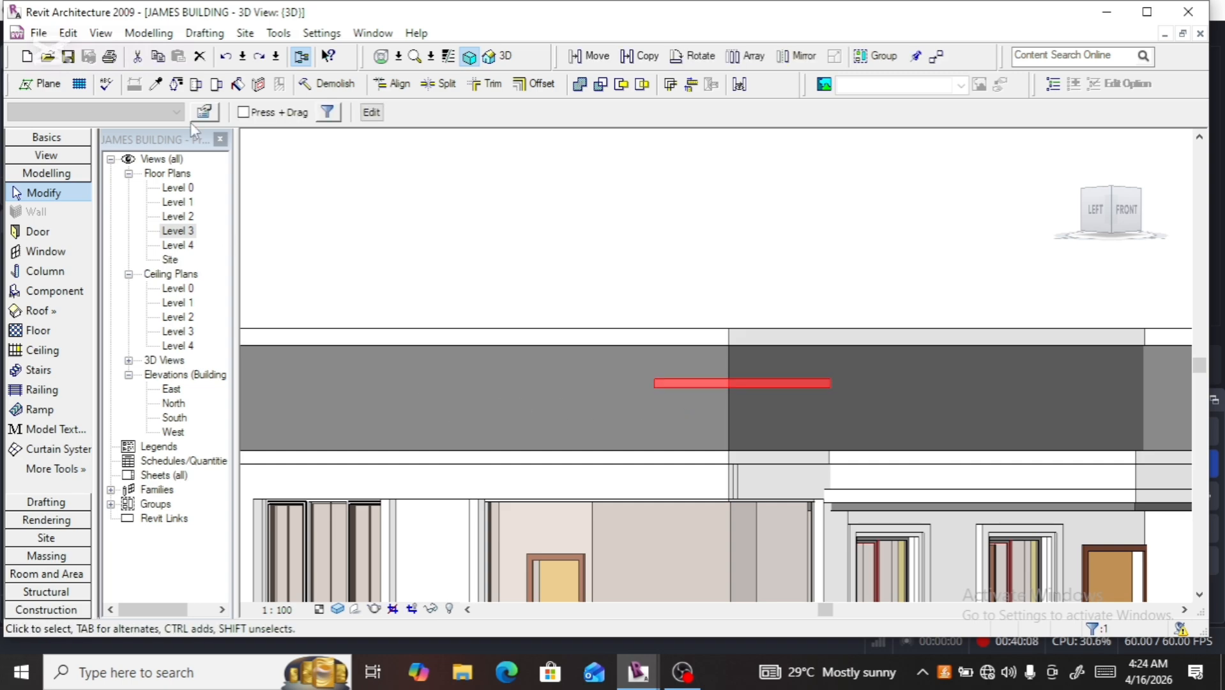
{"action": "right_click", "coordinate": [394, 231]}
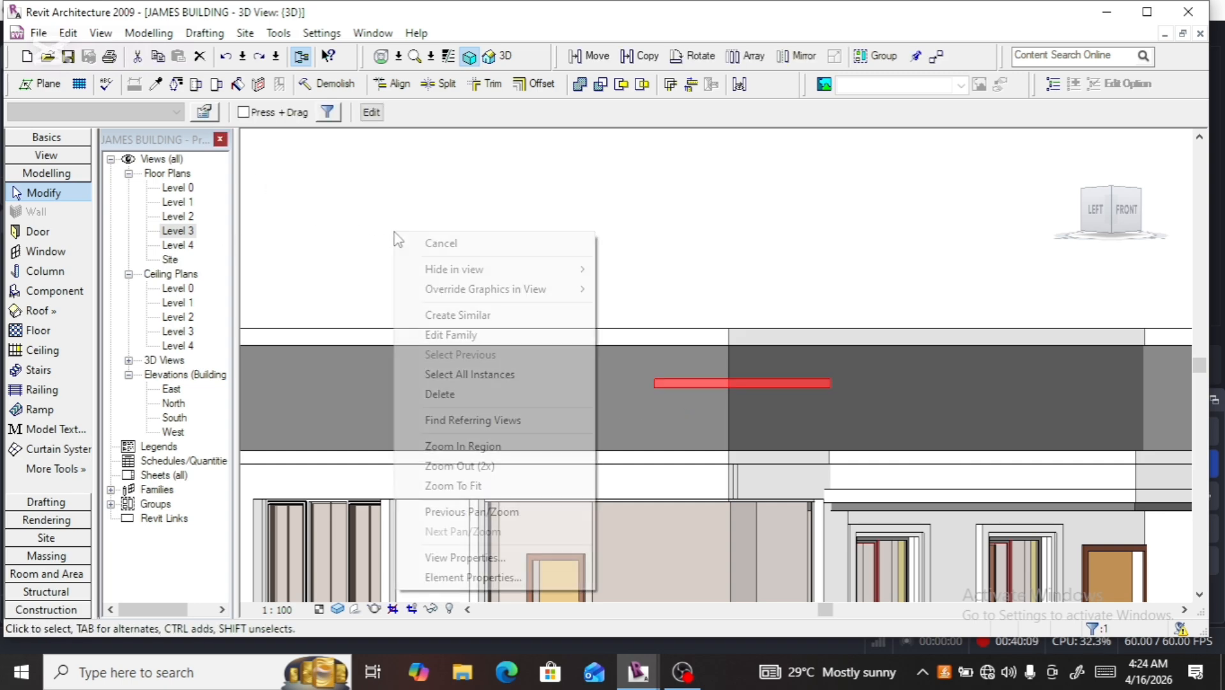
{"action": "left_click", "coordinate": [471, 559]}
{"action": "left_click", "coordinate": [628, 373]}
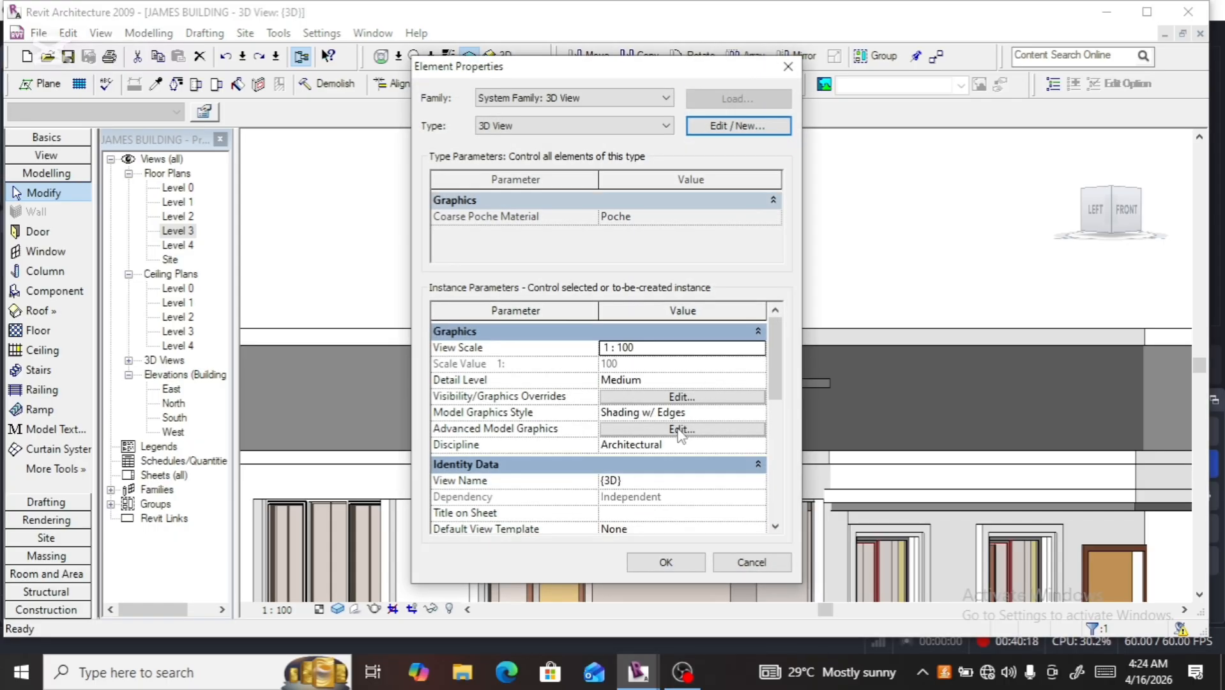
{"action": "left_click", "coordinate": [682, 428]}
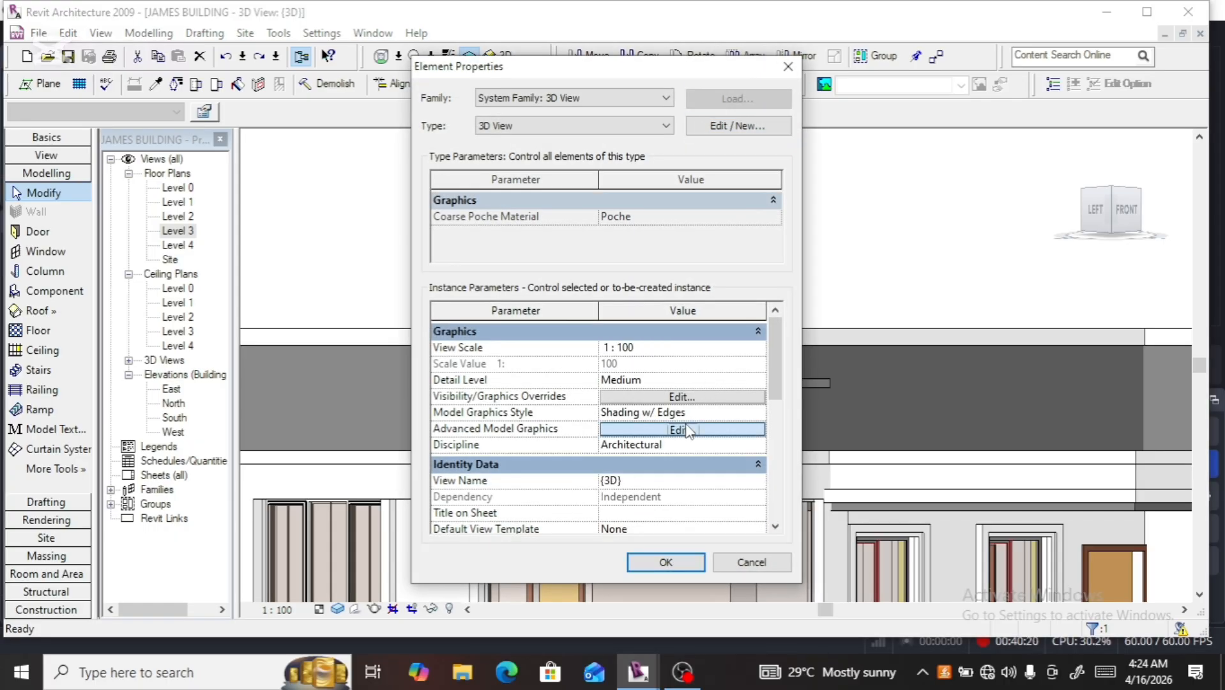
{"action": "left_click", "coordinate": [572, 456]}
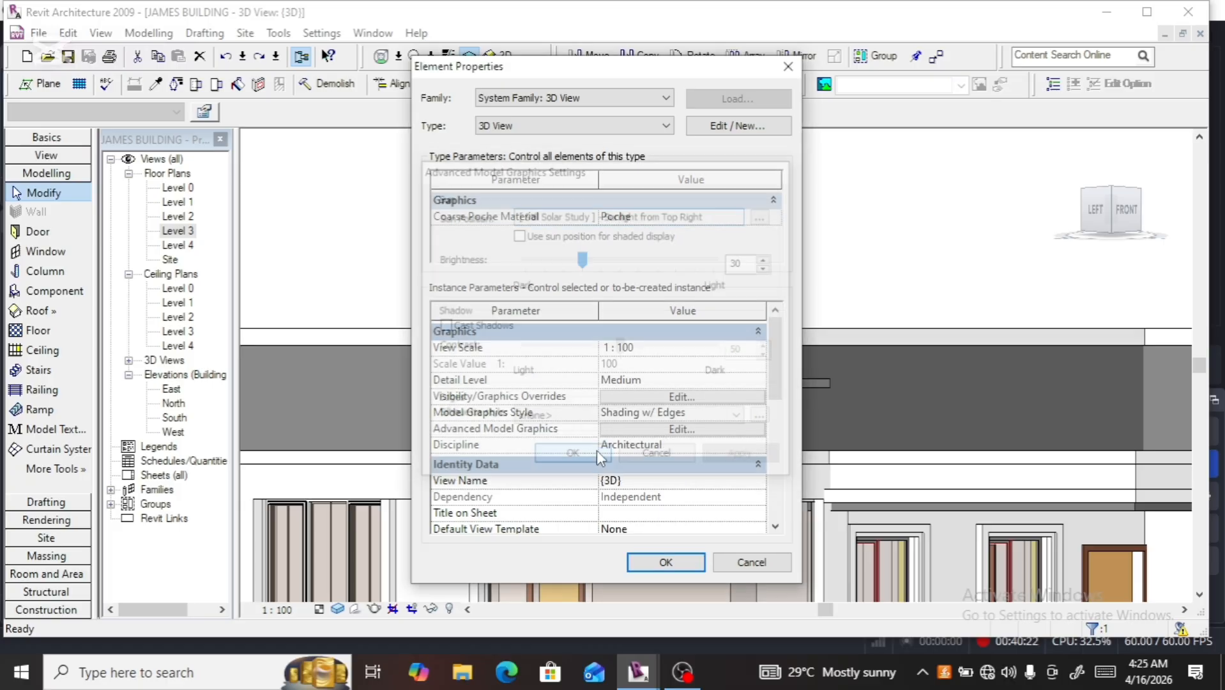
Open the material selection for the Duct Fittings category in Object Styles, reached through the view's Visibility/Graphics Overrides
{"action": "left_click", "coordinate": [661, 398]}
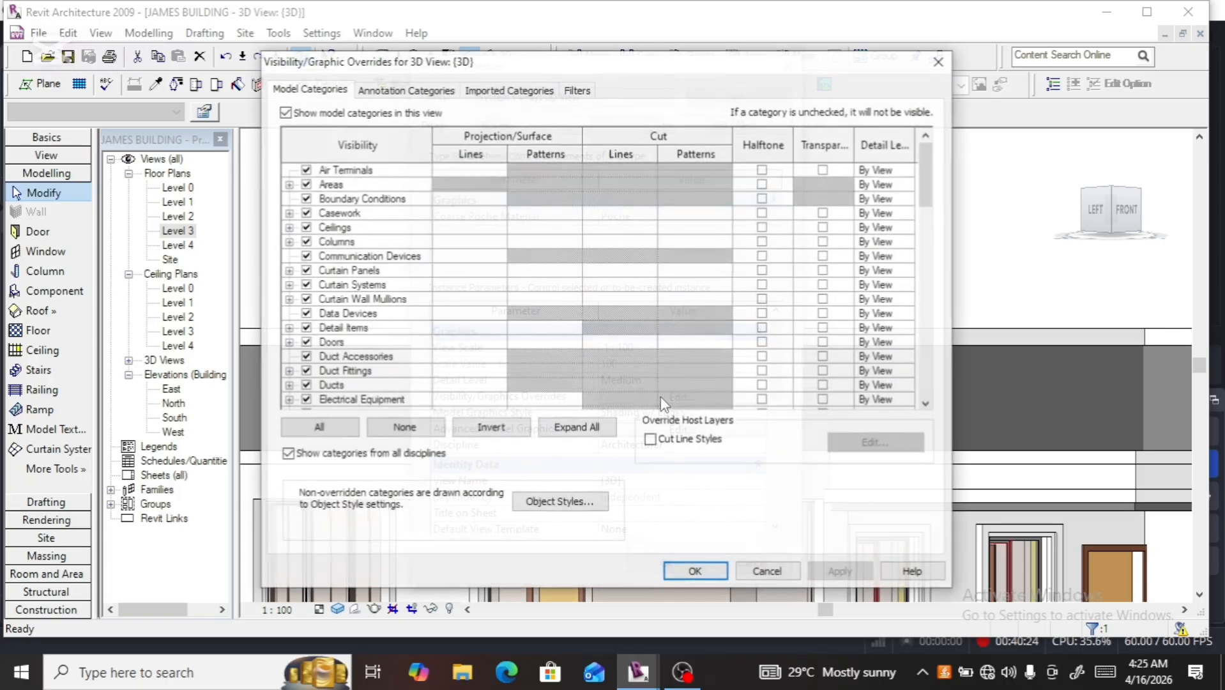
{"action": "left_click", "coordinate": [535, 505]}
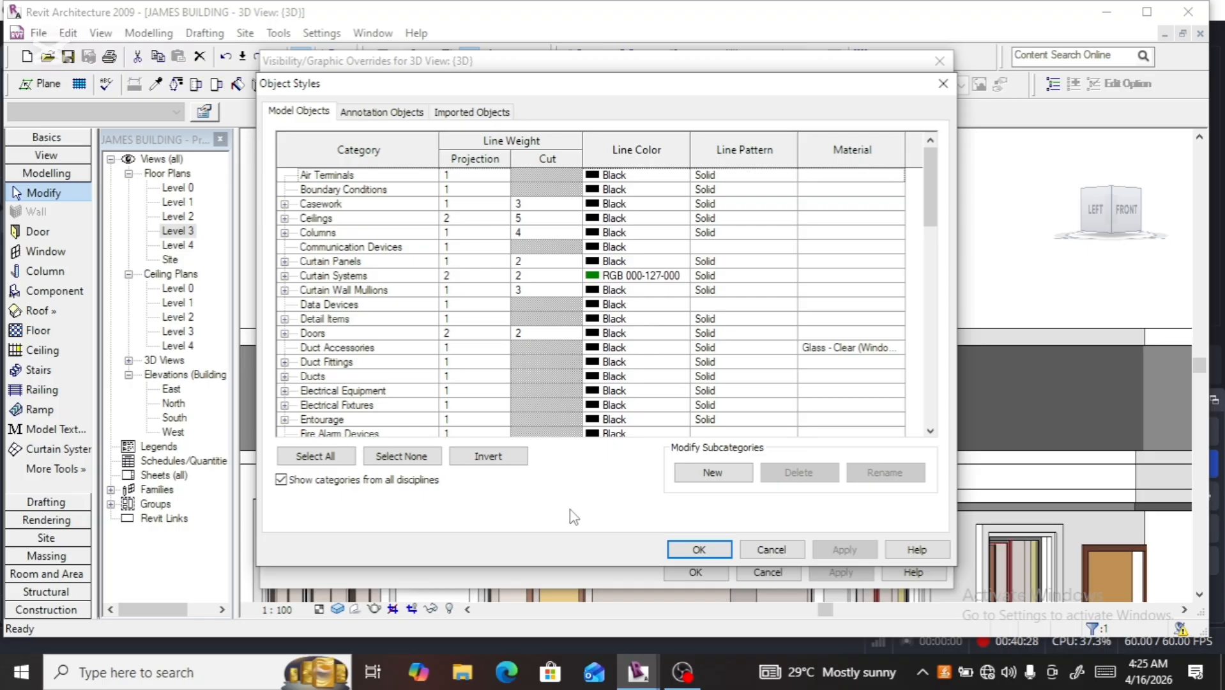
{"action": "left_click", "coordinate": [695, 546]}
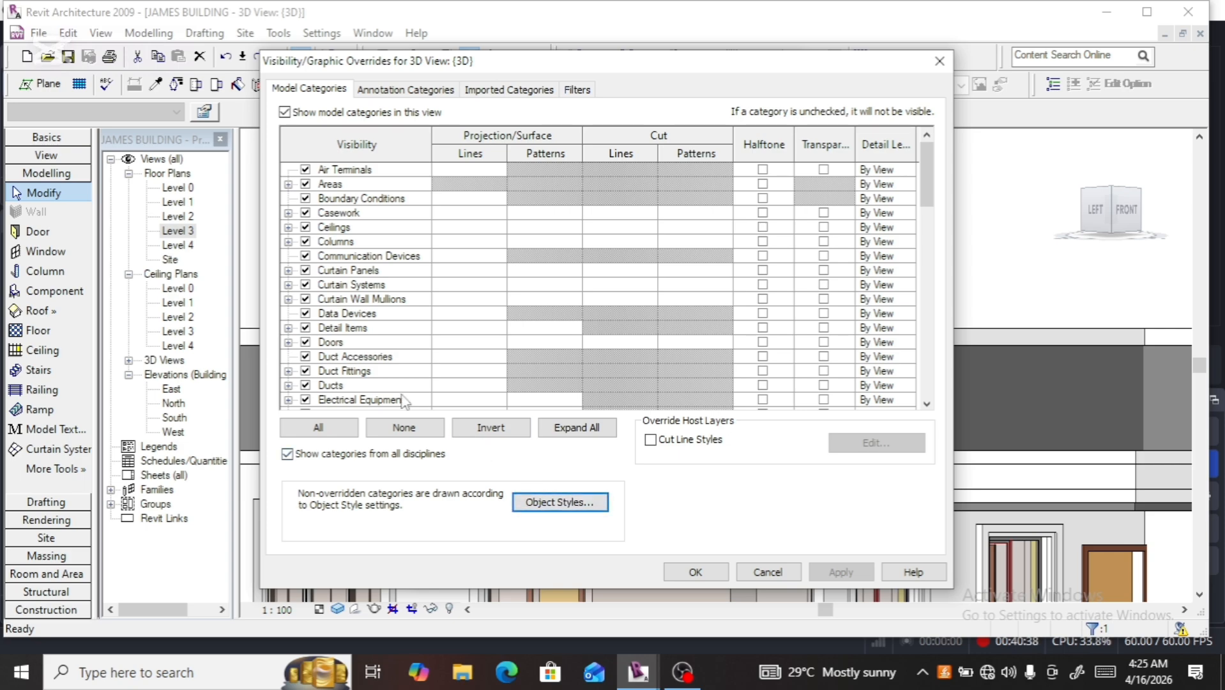
{"action": "left_click", "coordinate": [348, 372]}
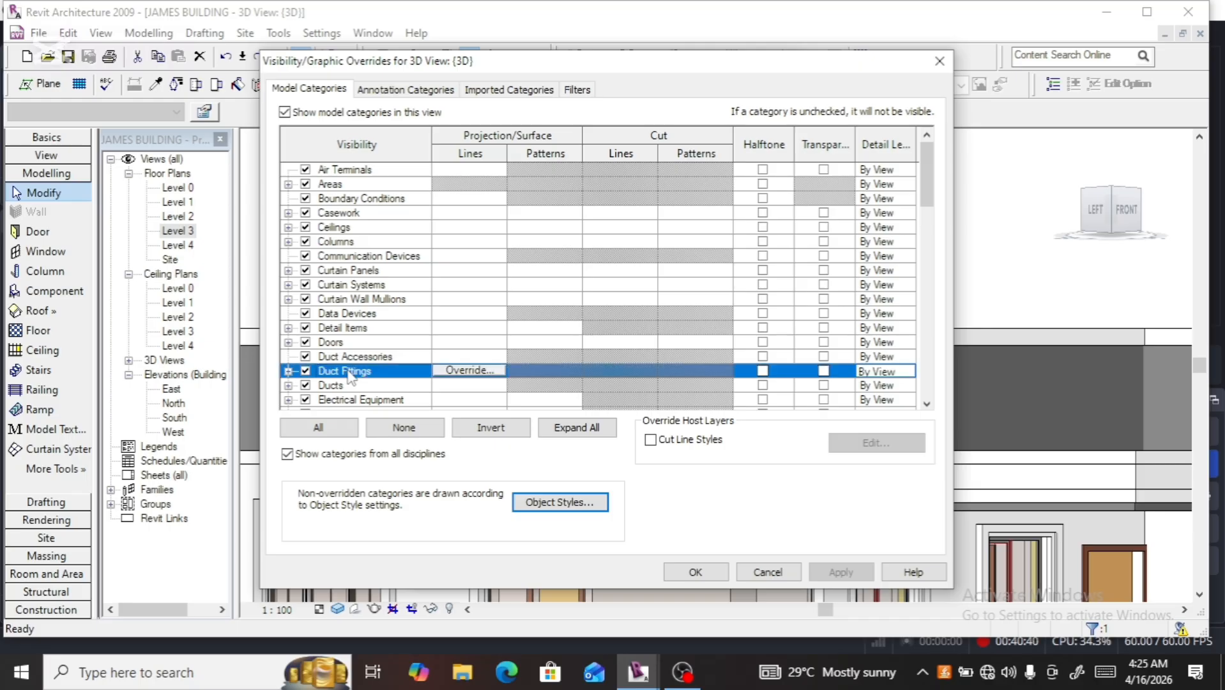
{"action": "left_click", "coordinate": [571, 504]}
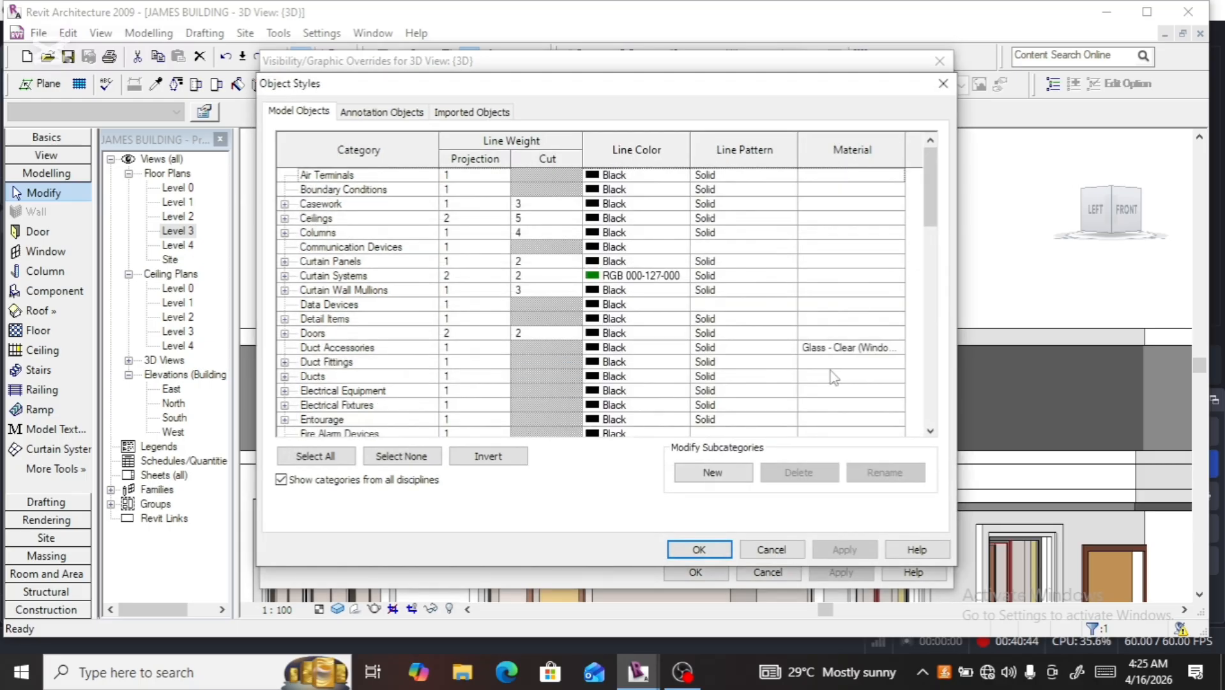
{"action": "left_click", "coordinate": [345, 362]}
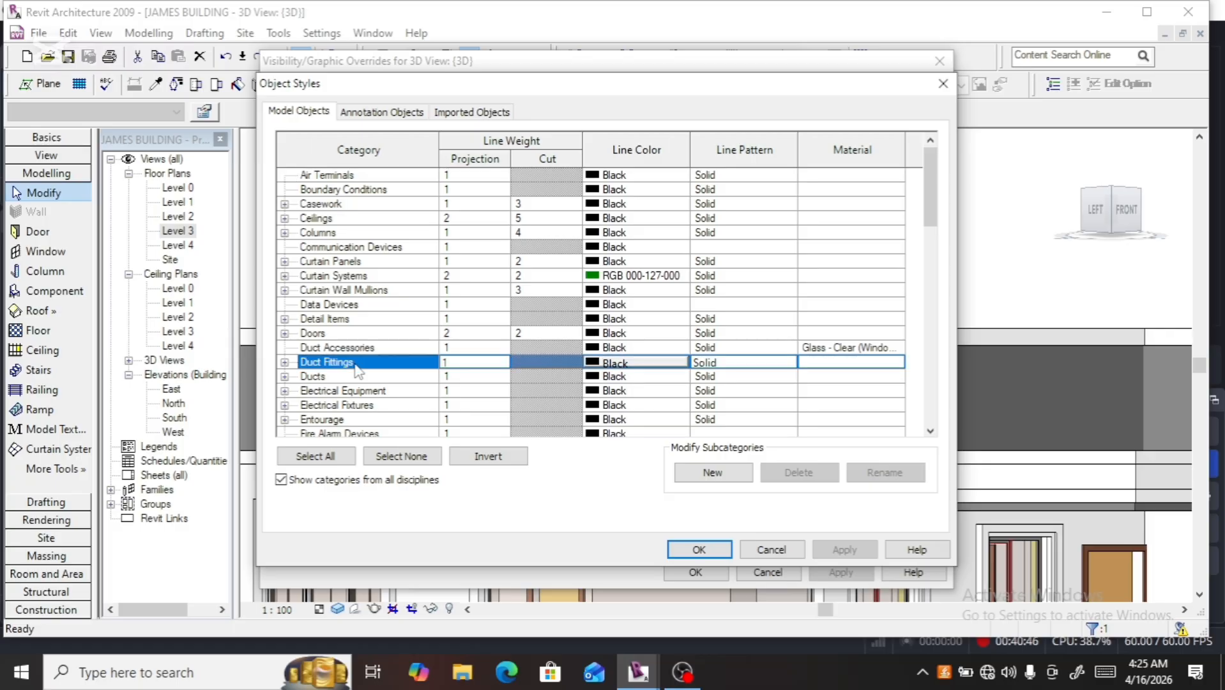
{"action": "left_click", "coordinate": [862, 362]}
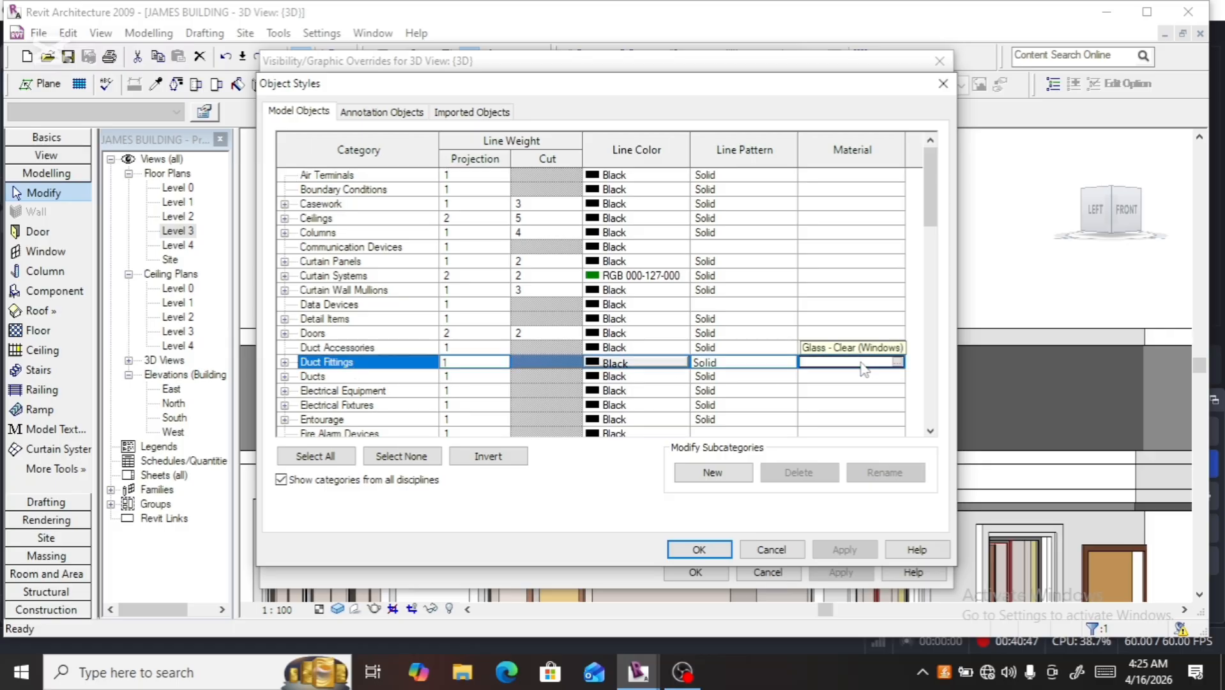
{"action": "left_click", "coordinate": [897, 362]}
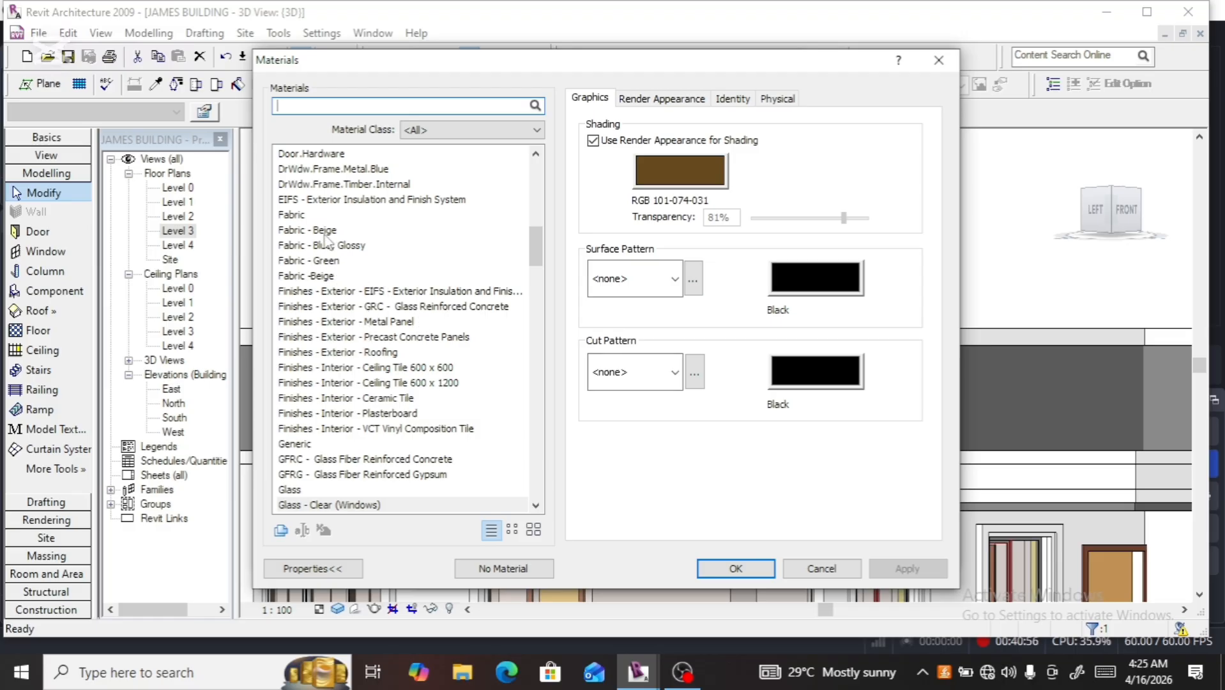
Choose the Masonry - Stone material for Duct Fittings and enable its render appearance for shading
{"action": "scroll", "coordinate": [348, 442], "scroll_direction": "down", "scroll_amount": 3}
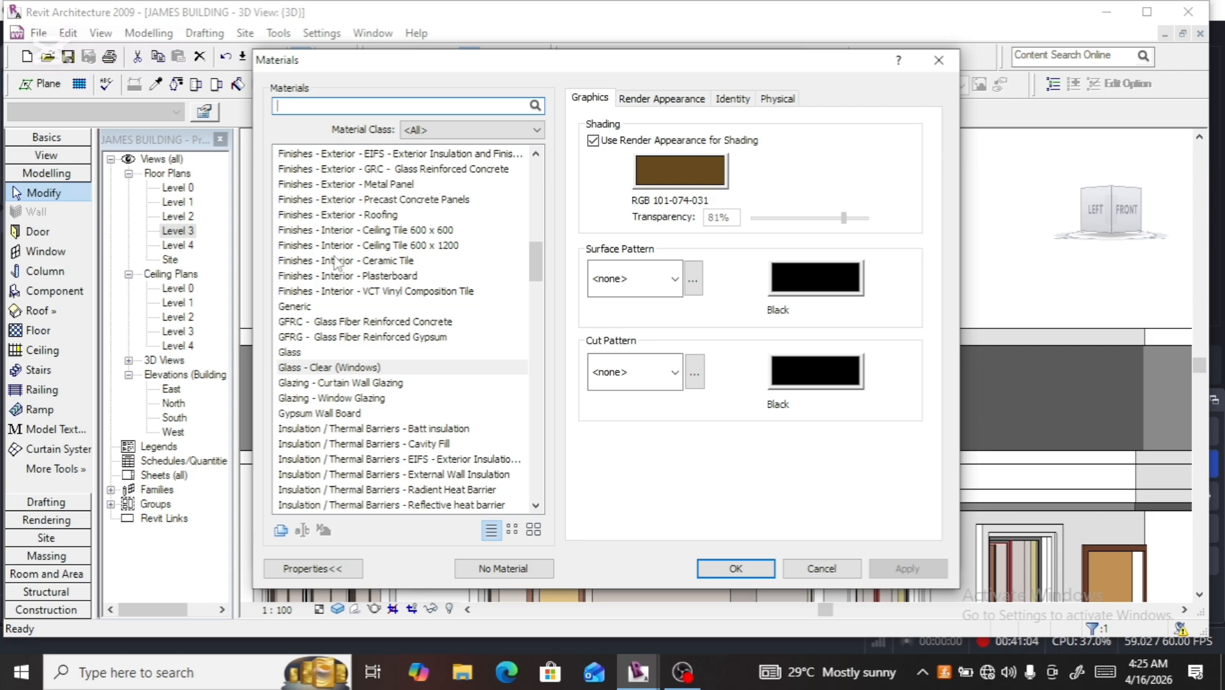
{"action": "scroll", "coordinate": [335, 261], "scroll_direction": "down", "scroll_amount": 5}
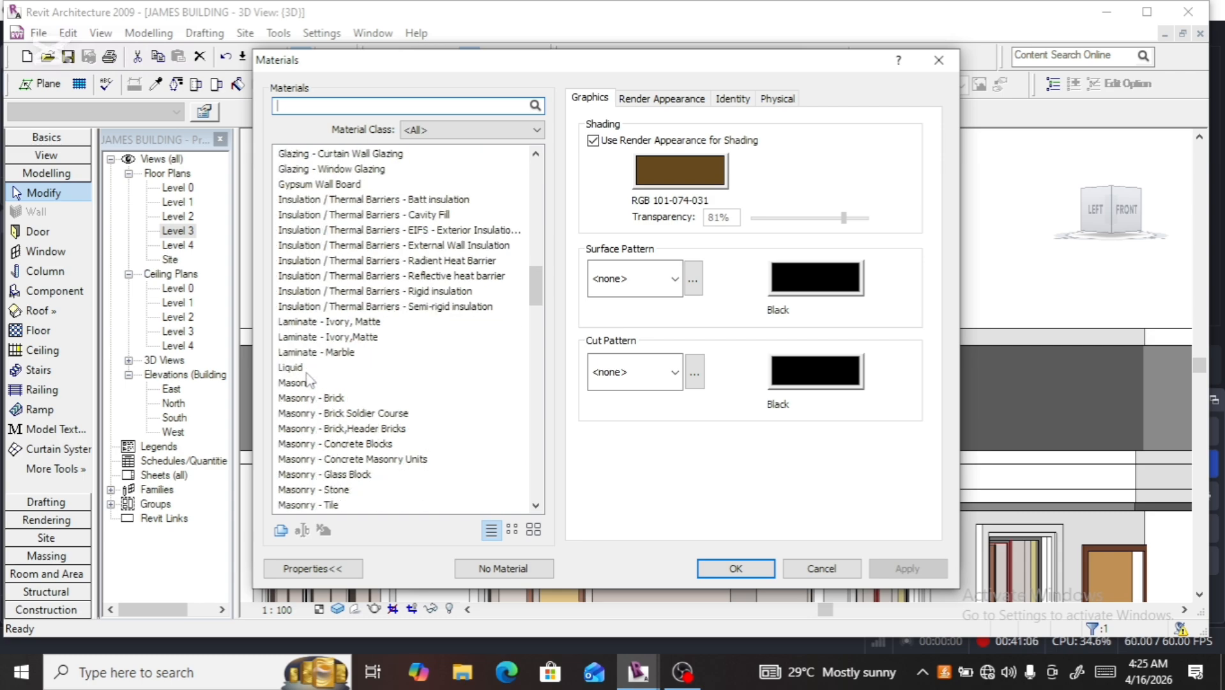
{"action": "scroll", "coordinate": [330, 455], "scroll_direction": "down", "scroll_amount": 1}
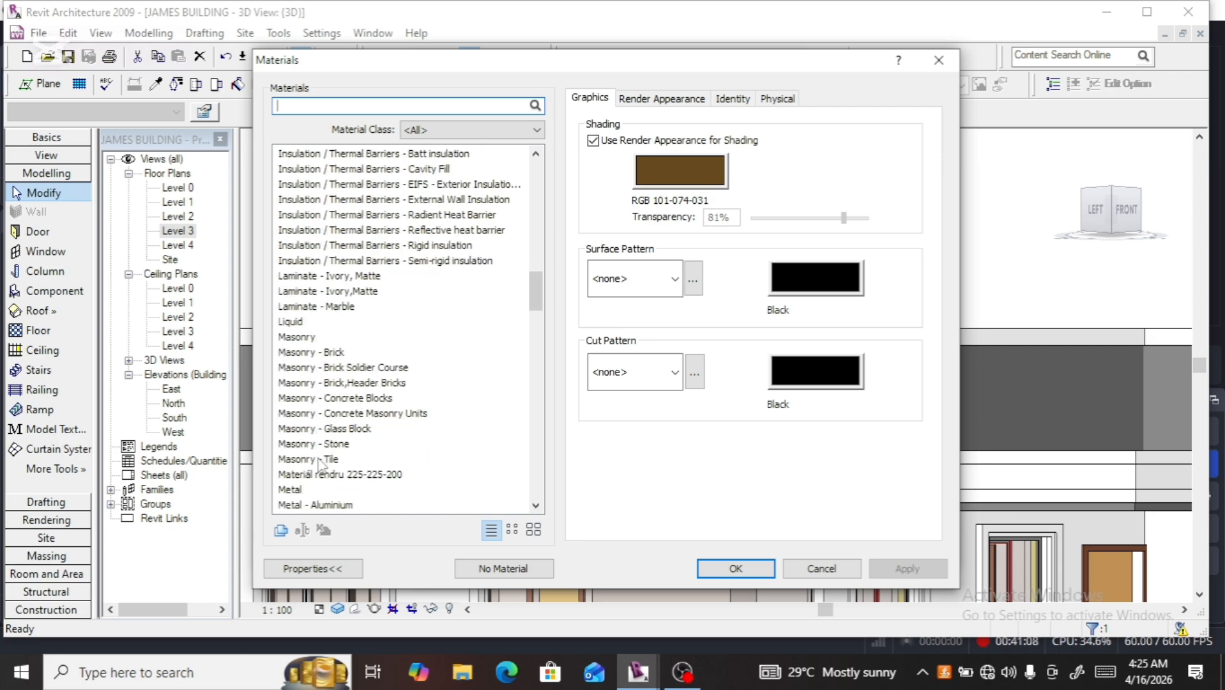
{"action": "left_click", "coordinate": [323, 444]}
{"action": "scroll", "coordinate": [332, 447], "scroll_direction": "down", "scroll_amount": 1}
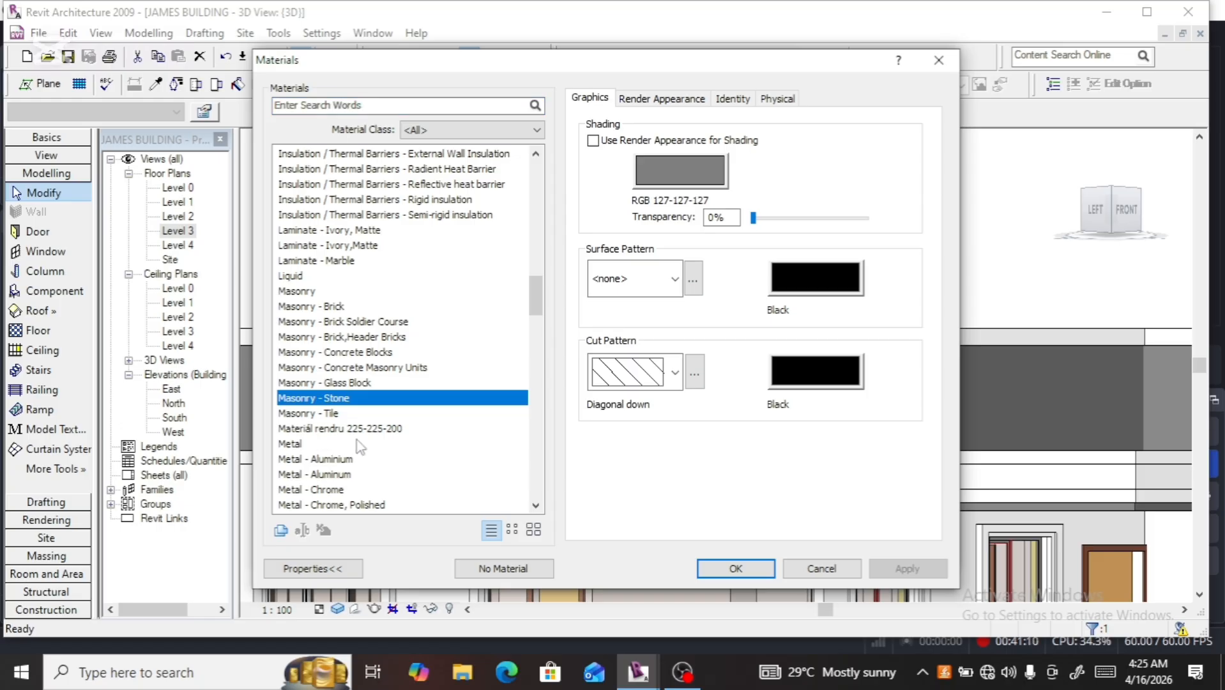
{"action": "left_click", "coordinate": [594, 142]}
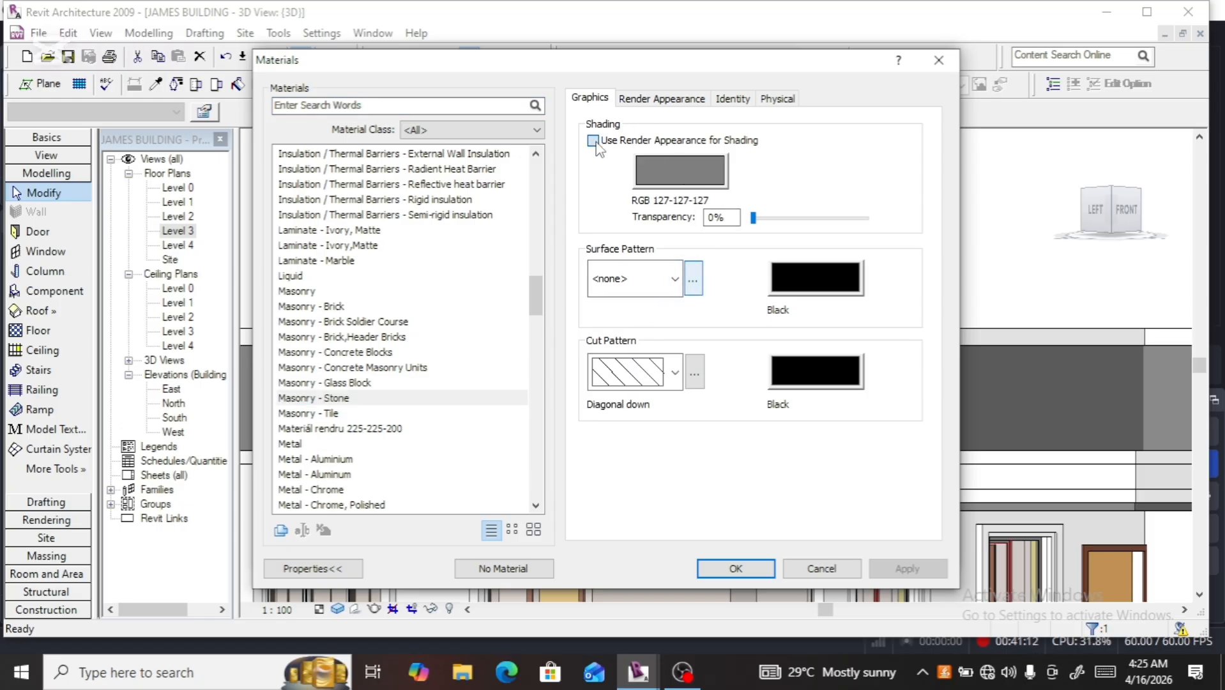
Replace the Masonry - Stone material's render appearance with Stone from the Stone class of the Render Appearance Library
{"action": "left_click", "coordinate": [670, 99]}
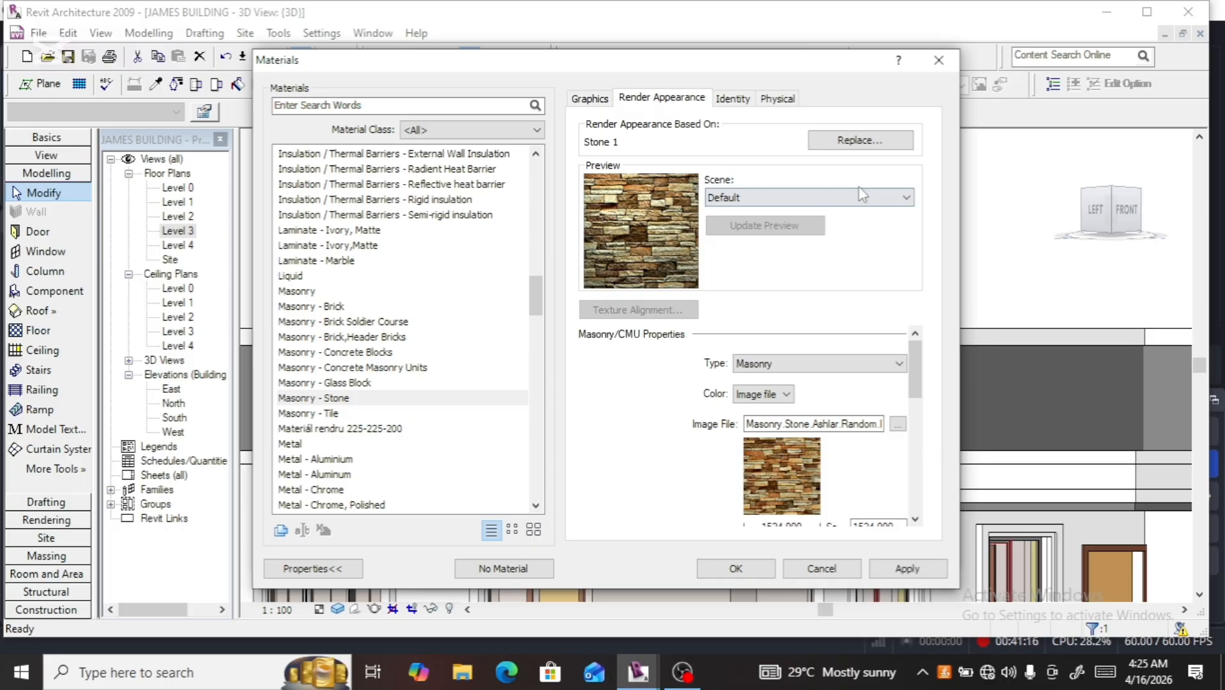
{"action": "left_click", "coordinate": [856, 147]}
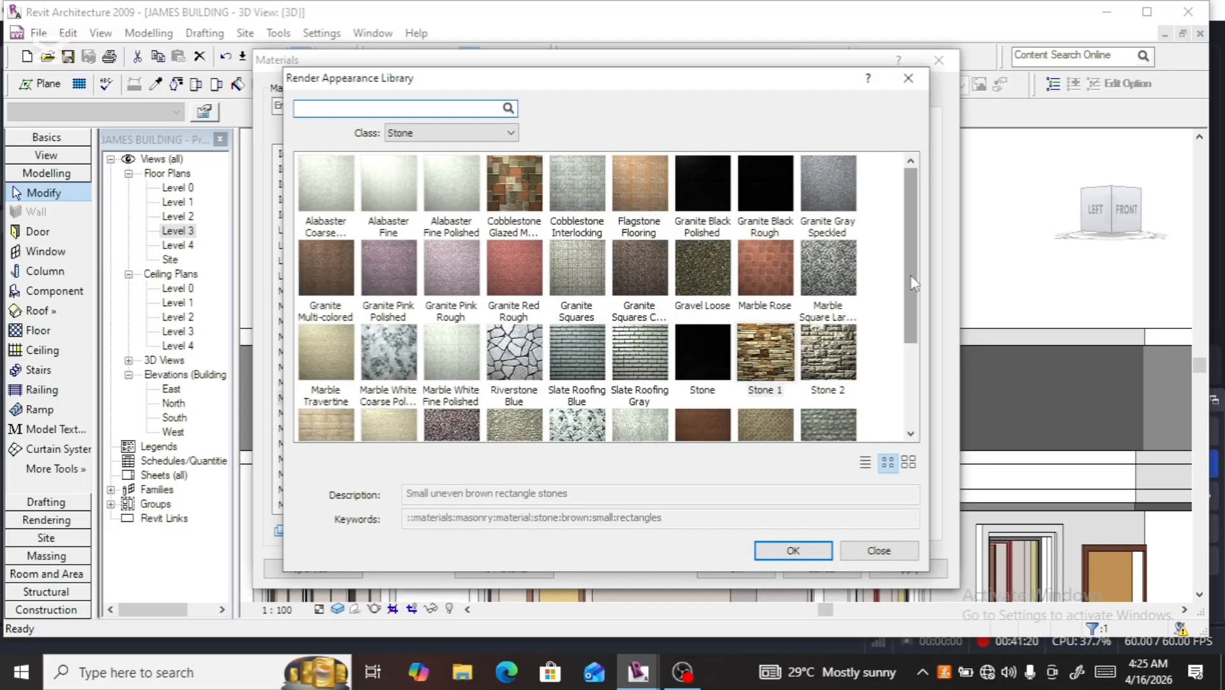
{"action": "mouse_move", "coordinate": [915, 283]}
{"action": "left_mouse_down"}
{"action": "mouse_move", "coordinate": [910, 321]}
{"action": "mouse_move", "coordinate": [914, 266]}
{"action": "left_mouse_up"}
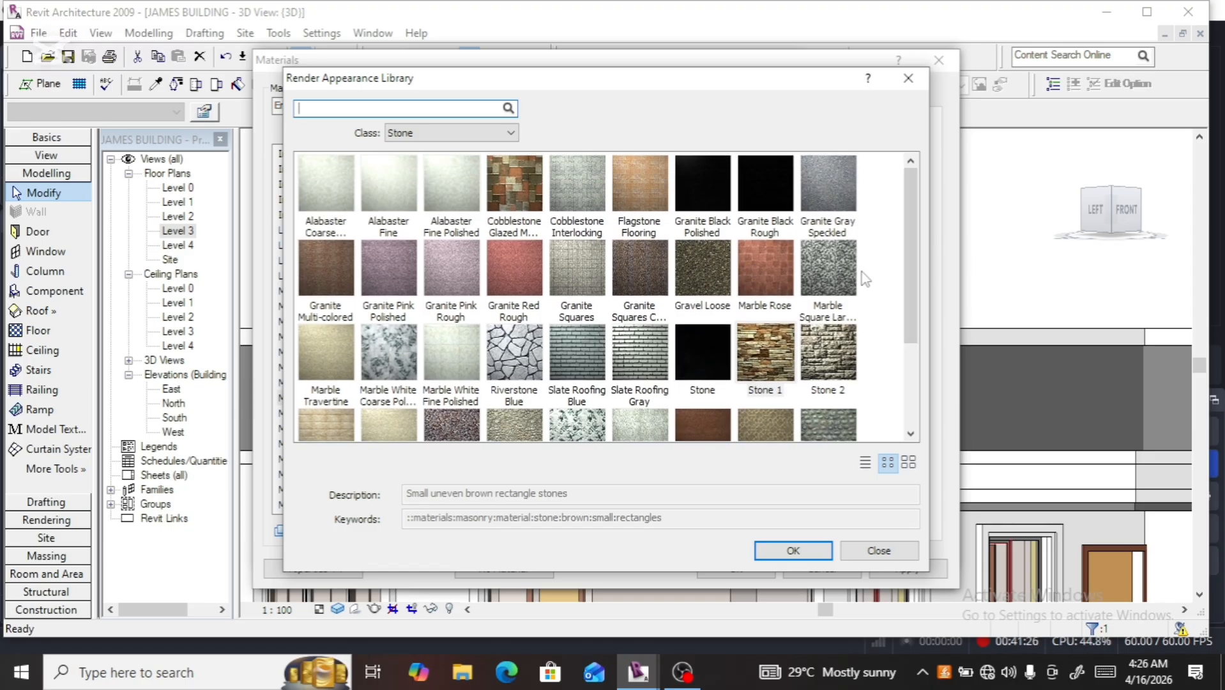
{"action": "mouse_move", "coordinate": [914, 267]}
{"action": "left_mouse_down"}
{"action": "mouse_move", "coordinate": [920, 365]}
{"action": "mouse_move", "coordinate": [920, 263]}
{"action": "left_mouse_up"}
{"action": "left_click", "coordinate": [749, 184]}
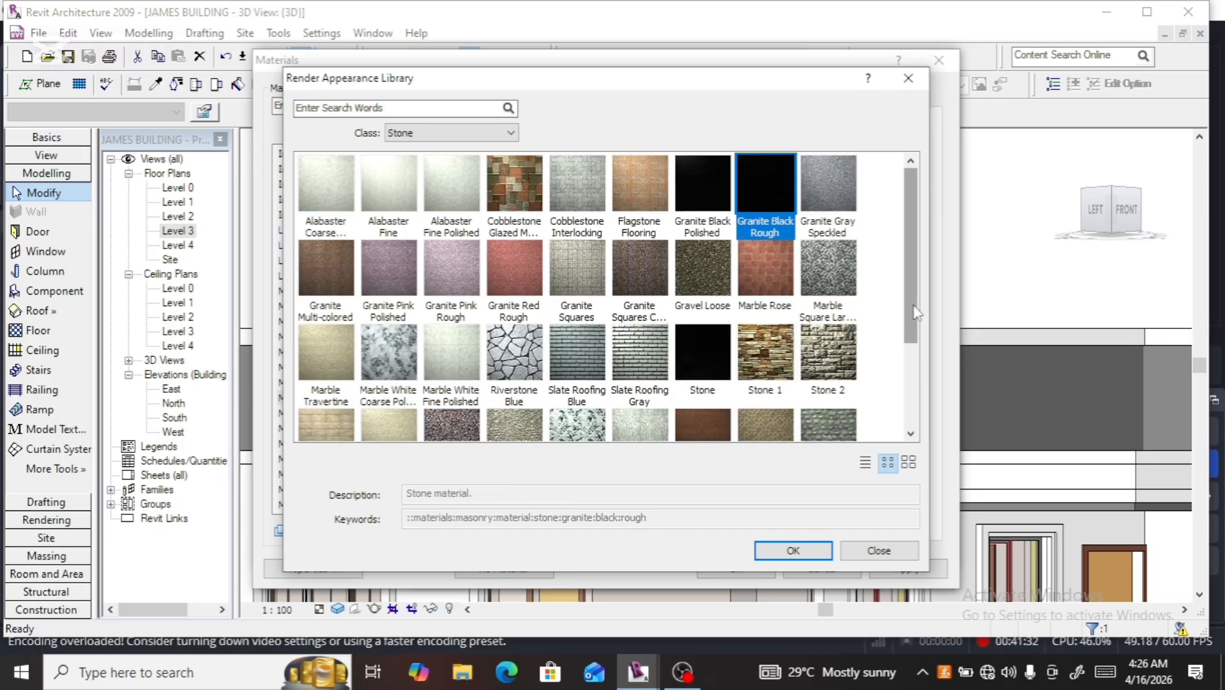
{"action": "left_click", "coordinate": [697, 352]}
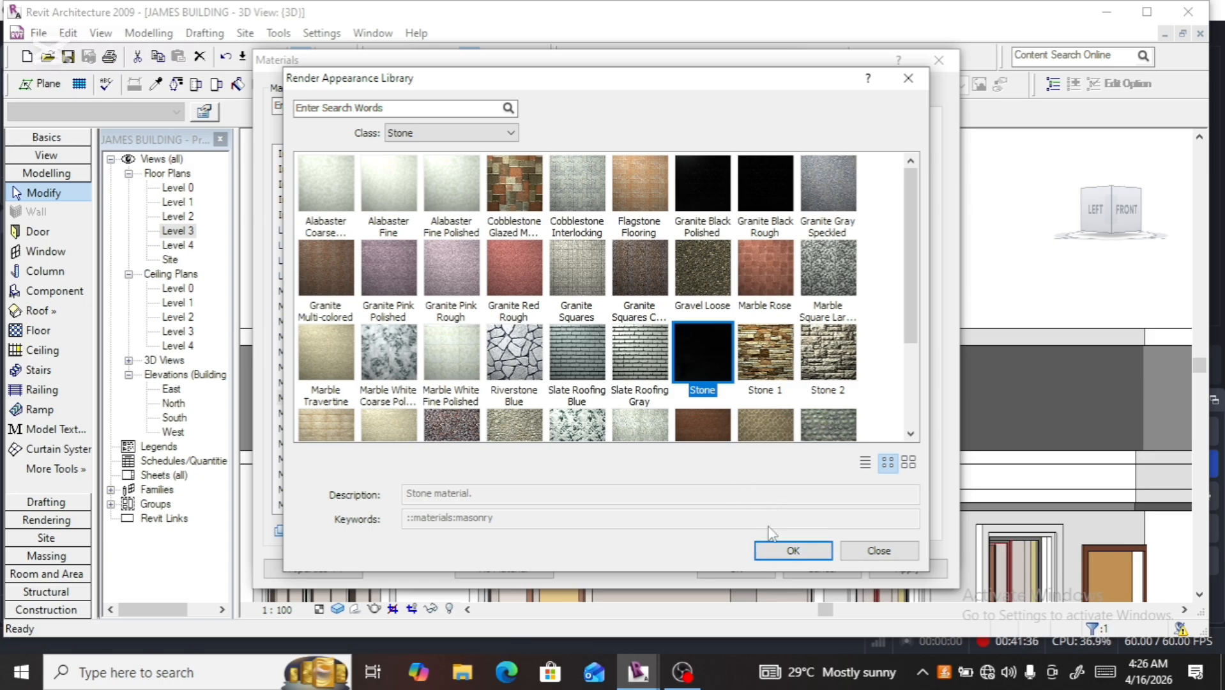
{"action": "left_click", "coordinate": [783, 550]}
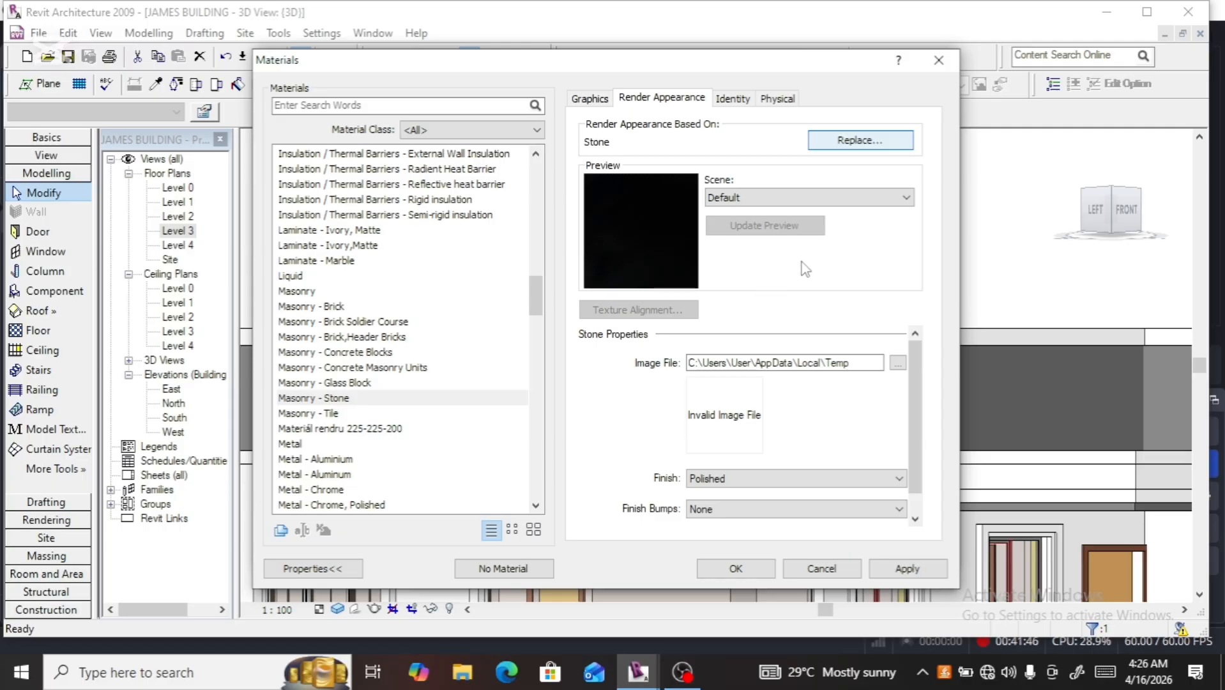
Browse all classes of the Render Appearance Library and replace the Masonry - Stone render appearance with Paint Gray Matte
{"action": "left_click", "coordinate": [884, 142]}
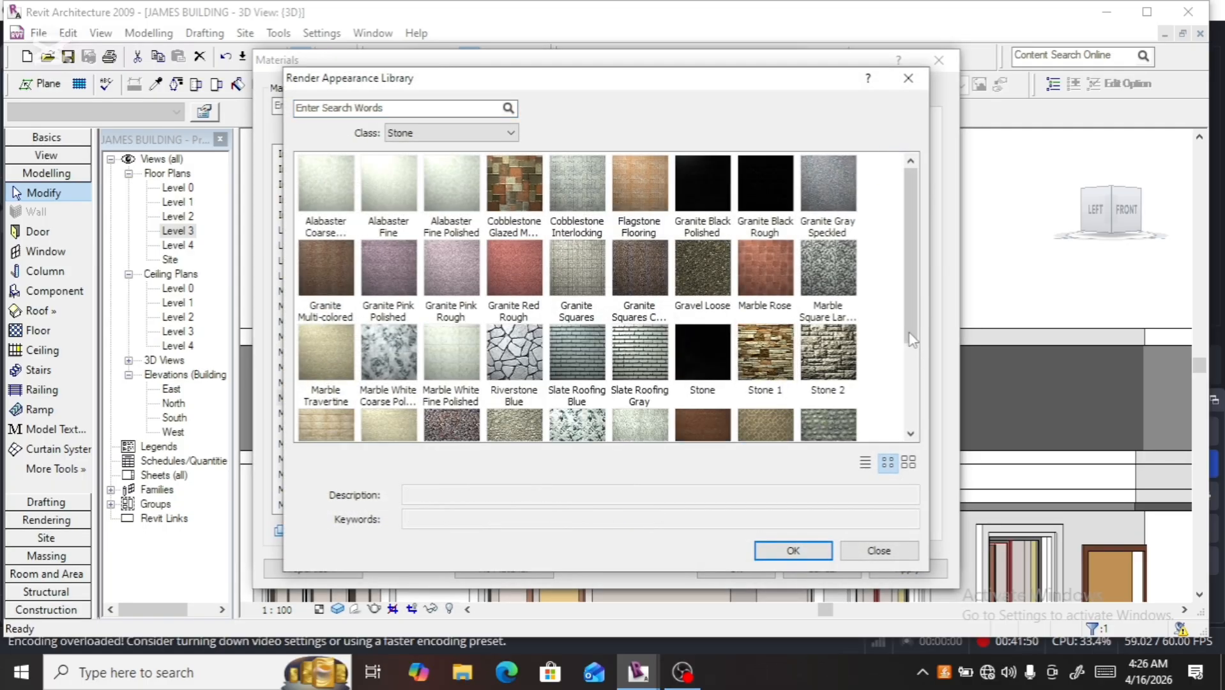
{"action": "mouse_move", "coordinate": [910, 339]}
{"action": "left_mouse_down"}
{"action": "mouse_move", "coordinate": [918, 435]}
{"action": "mouse_move", "coordinate": [913, 324]}
{"action": "left_mouse_up"}
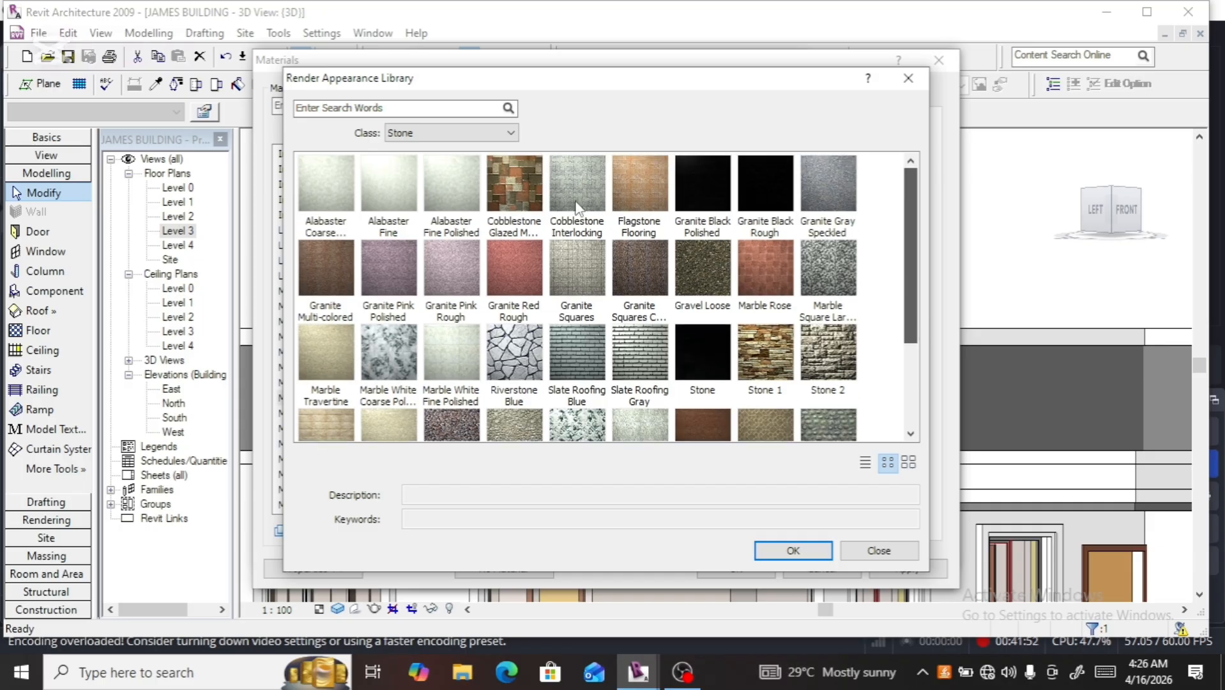
{"action": "left_click", "coordinate": [504, 132]}
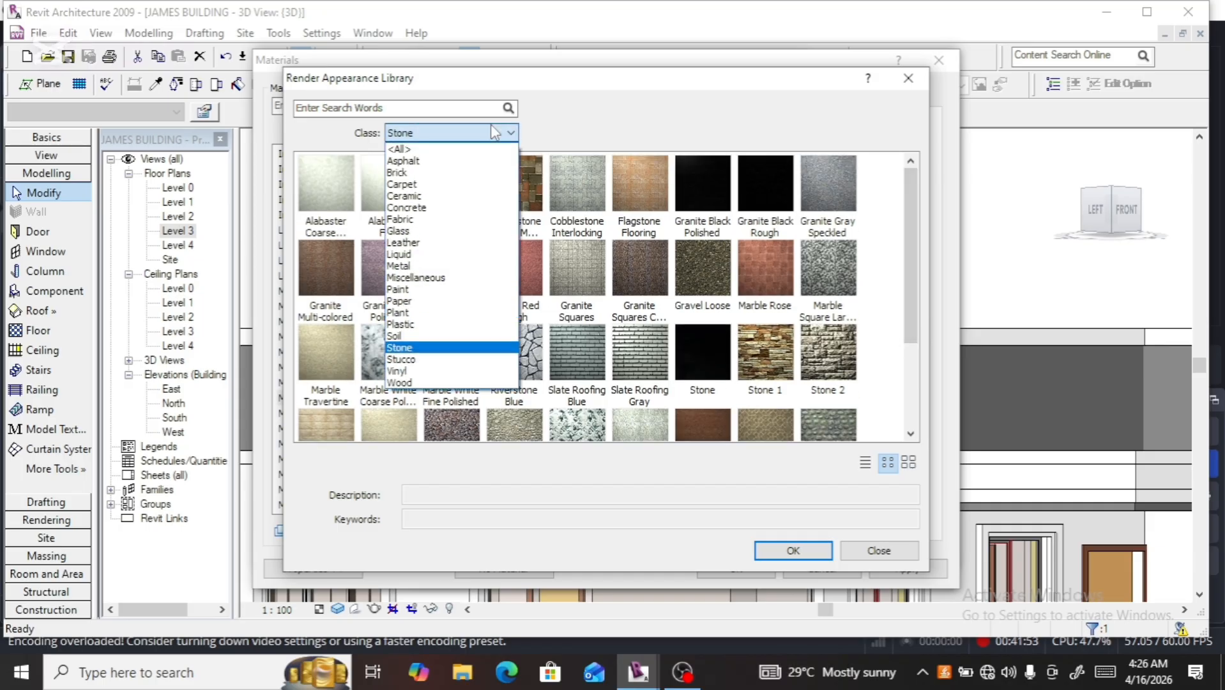
{"action": "left_click", "coordinate": [451, 150]}
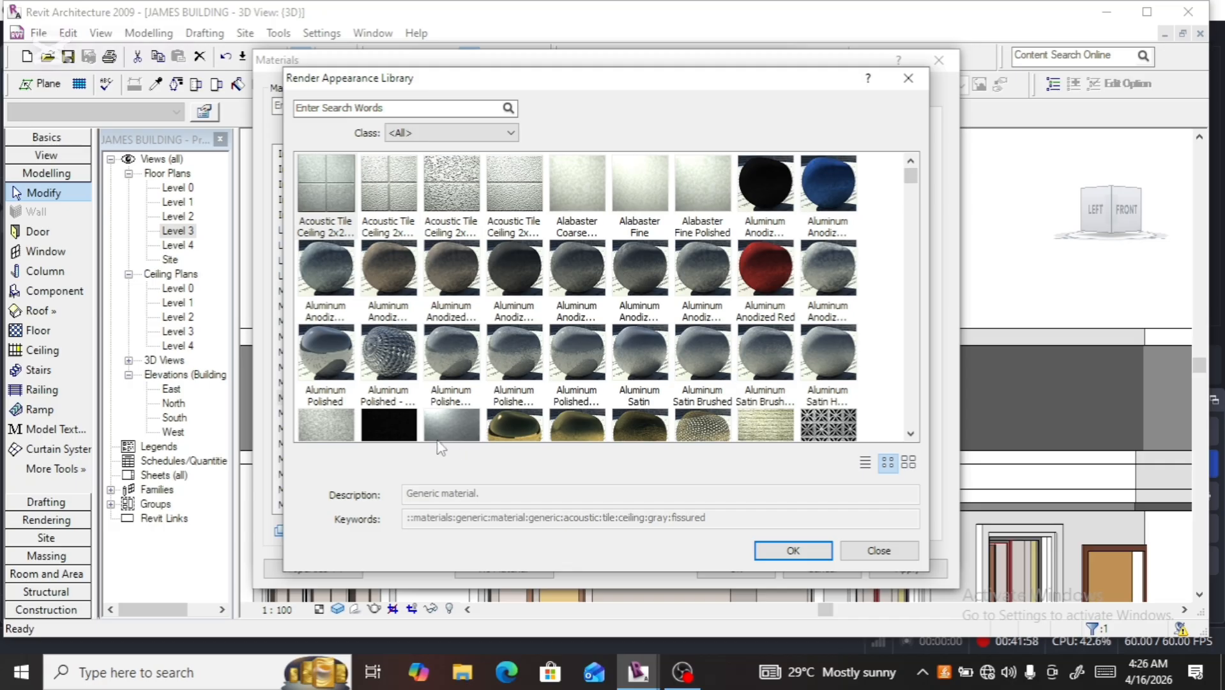
{"action": "scroll", "coordinate": [632, 360], "scroll_direction": "down", "scroll_amount": 5}
{"action": "scroll", "coordinate": [553, 391], "scroll_direction": "down", "scroll_amount": 3}
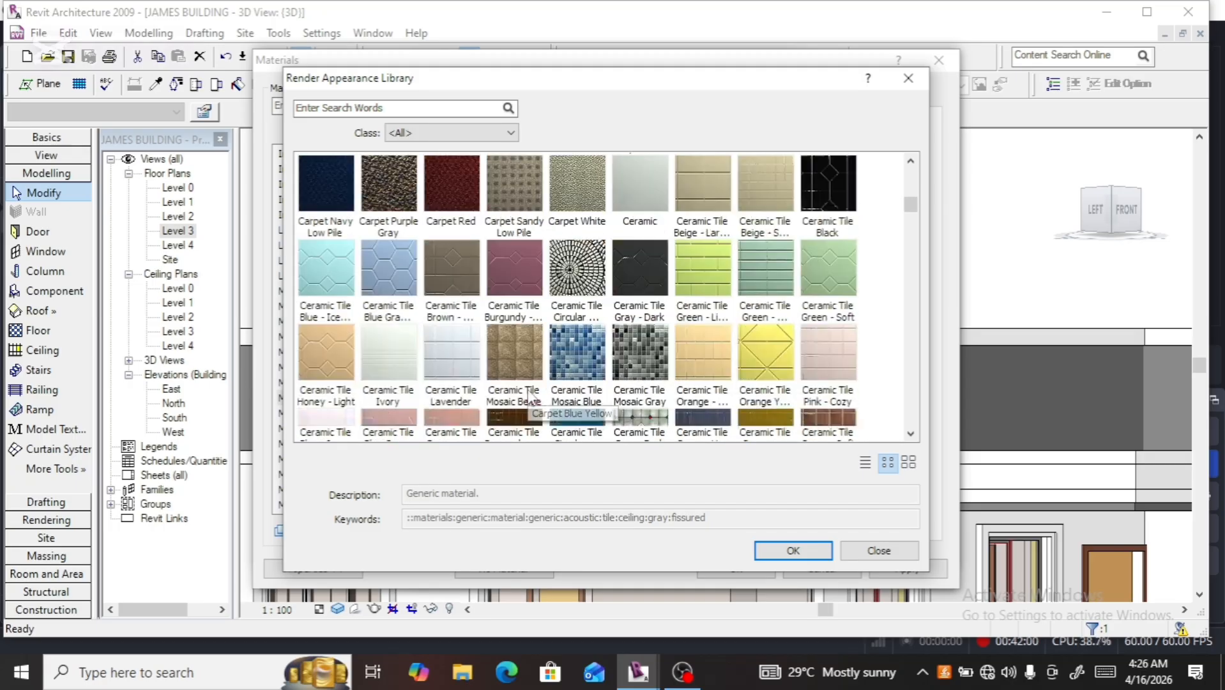
{"action": "scroll", "coordinate": [641, 311], "scroll_direction": "up", "scroll_amount": 6}
{"action": "scroll", "coordinate": [688, 329], "scroll_direction": "up", "scroll_amount": 2}
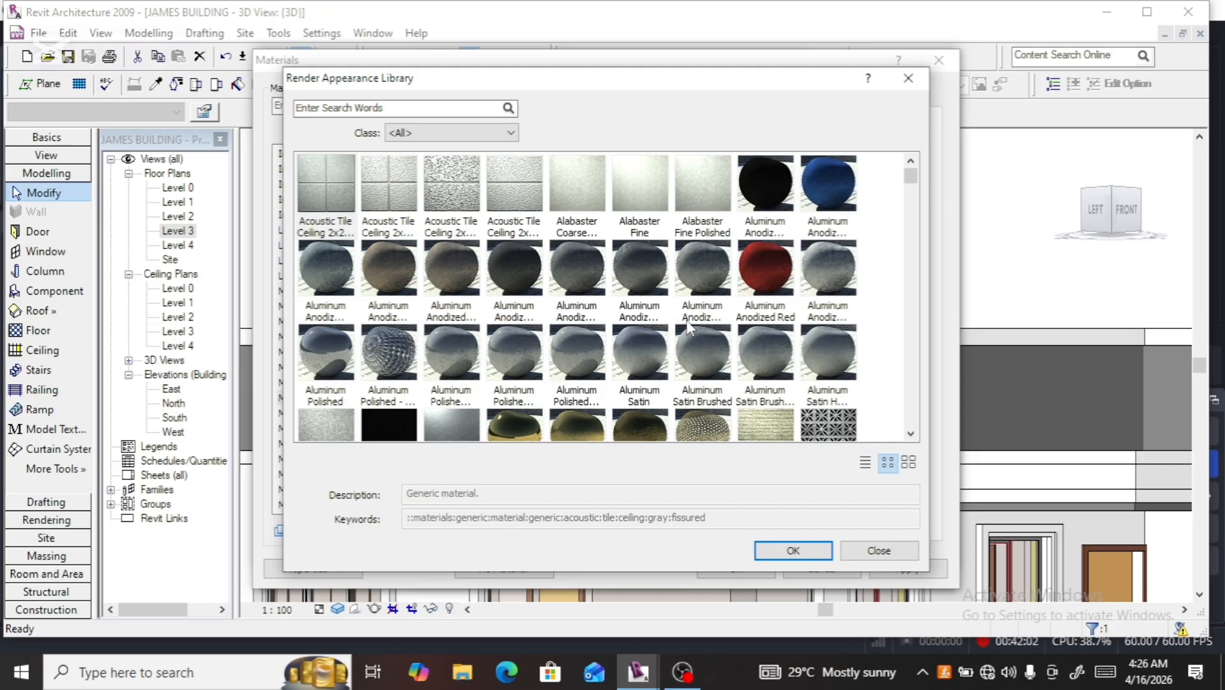
{"action": "scroll", "coordinate": [682, 286], "scroll_direction": "down", "scroll_amount": 2}
{"action": "scroll", "coordinate": [679, 279], "scroll_direction": "down", "scroll_amount": 15}
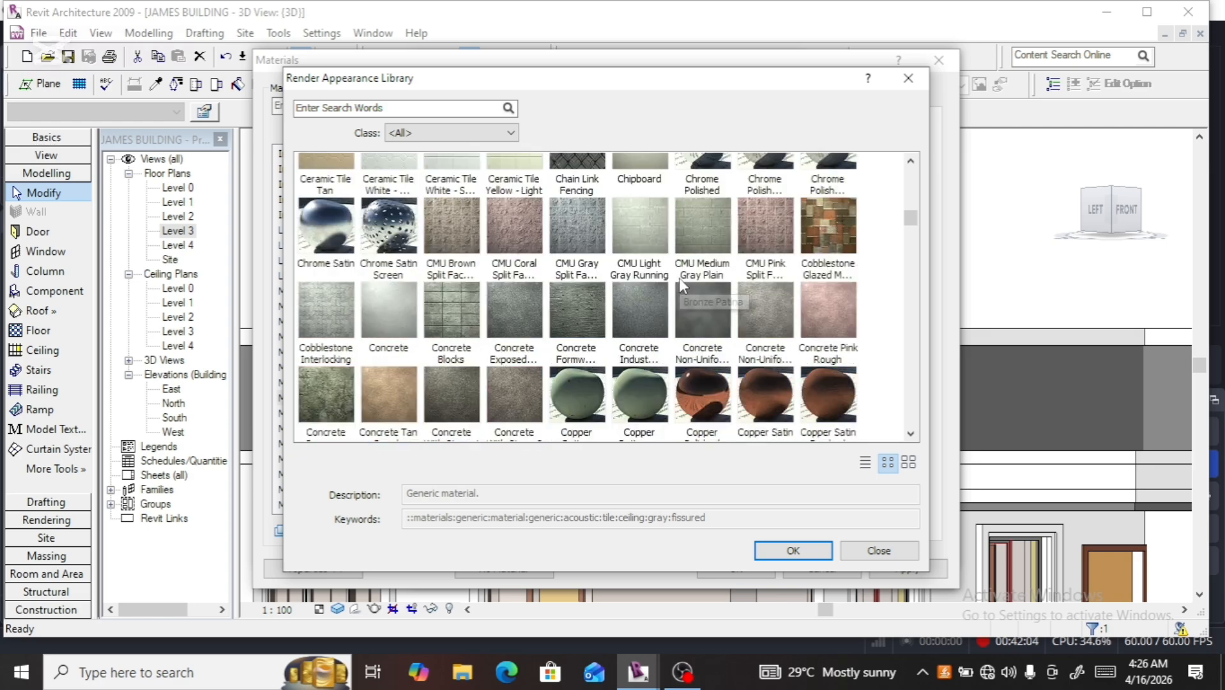
{"action": "scroll", "coordinate": [679, 279], "scroll_direction": "down", "scroll_amount": 12}
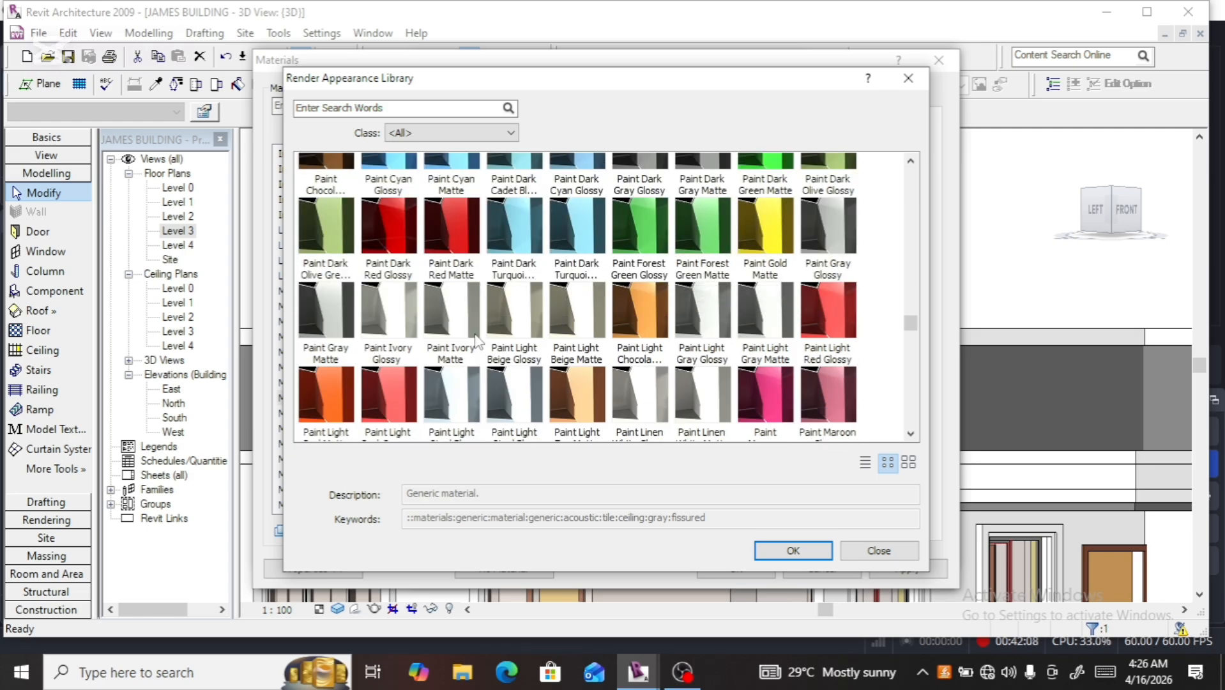
{"action": "left_click", "coordinate": [327, 309]}
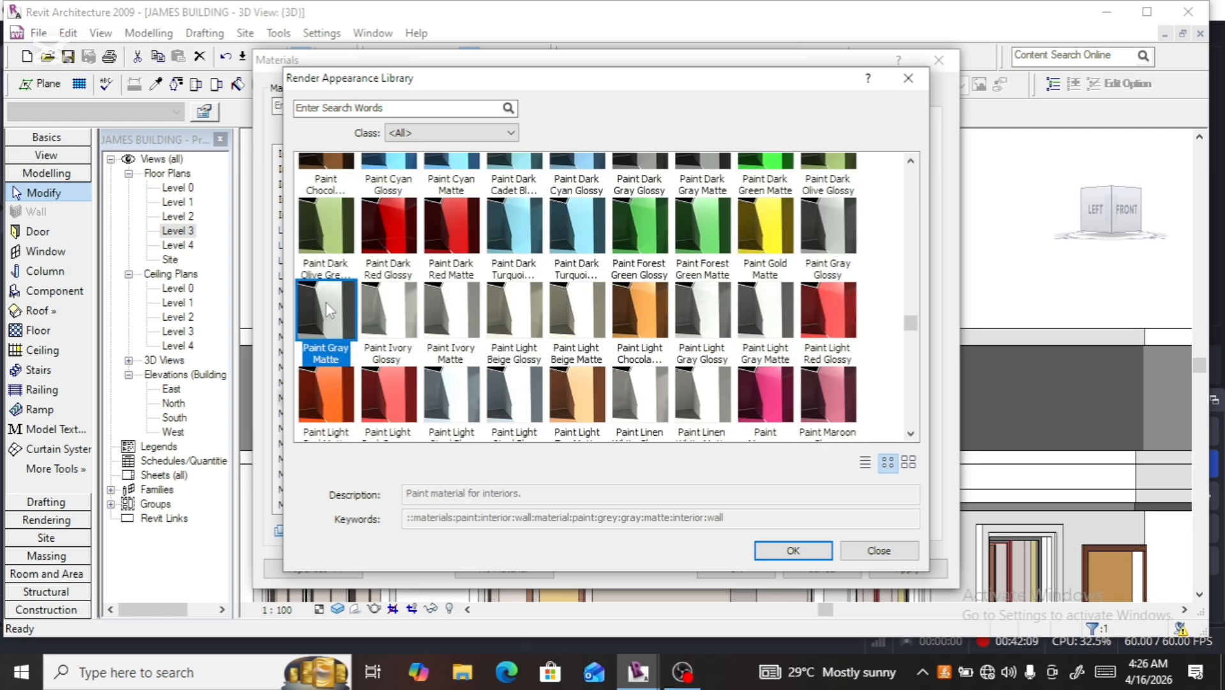
{"action": "left_click", "coordinate": [794, 550]}
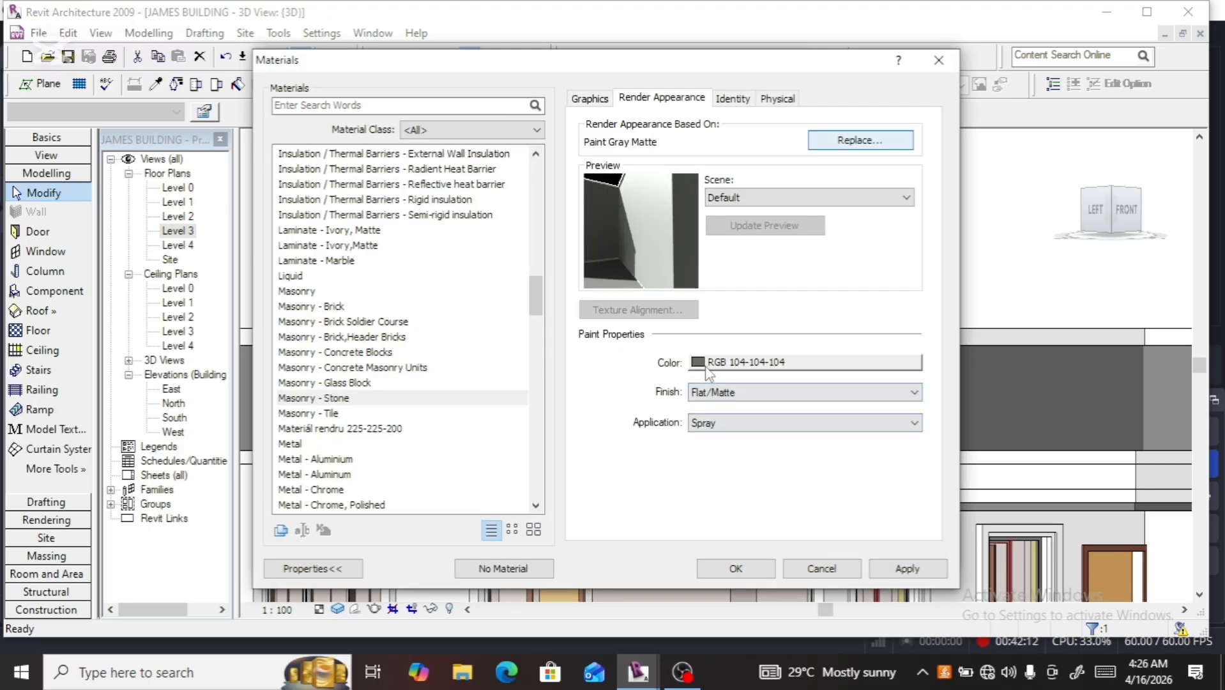
Darken the paint color to RGB 018-018-018, and replace the render appearance with Stone 1 again
{"action": "left_click", "coordinate": [739, 362]}
{"action": "left_click_drag", "start_coordinate": [812, 320], "coordinate": [810, 342]}
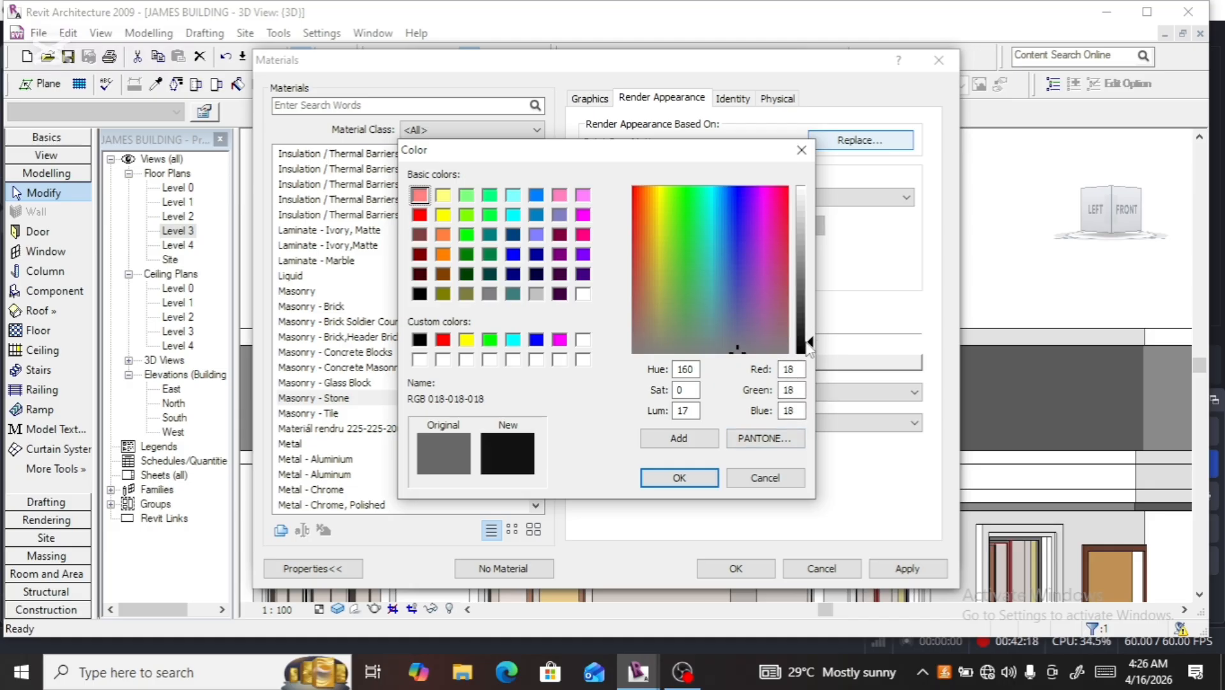
{"action": "left_click", "coordinate": [695, 477]}
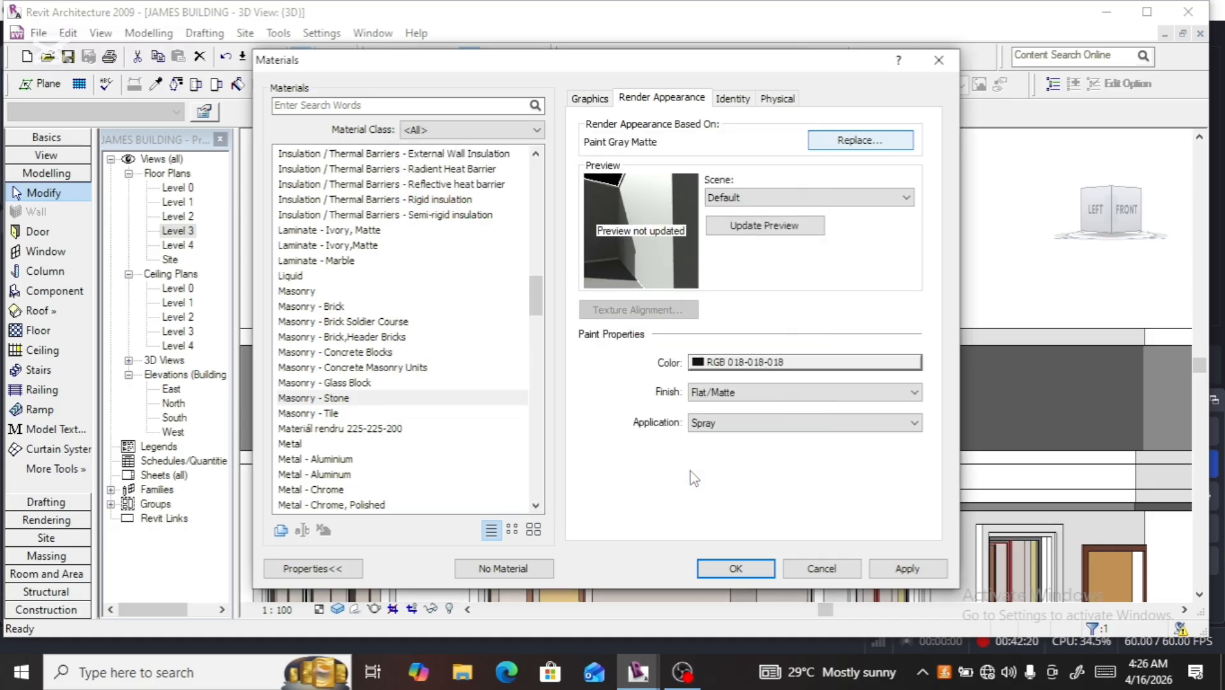
{"action": "left_click", "coordinate": [833, 141]}
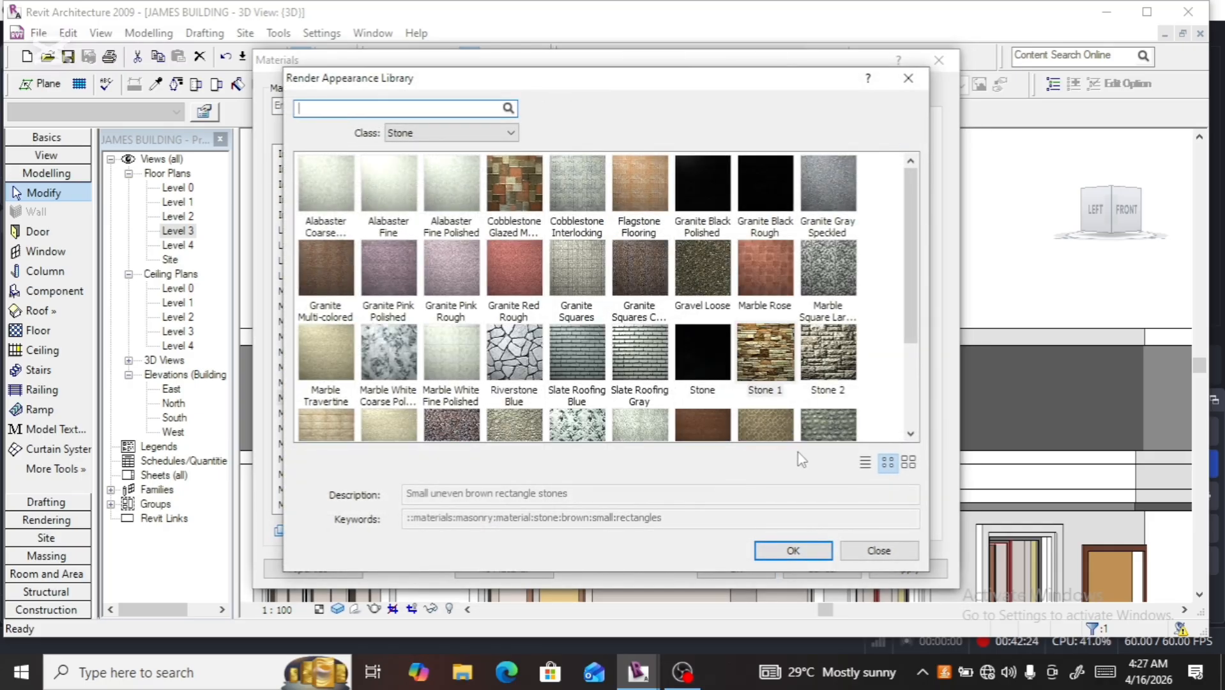
{"action": "left_click", "coordinate": [795, 551]}
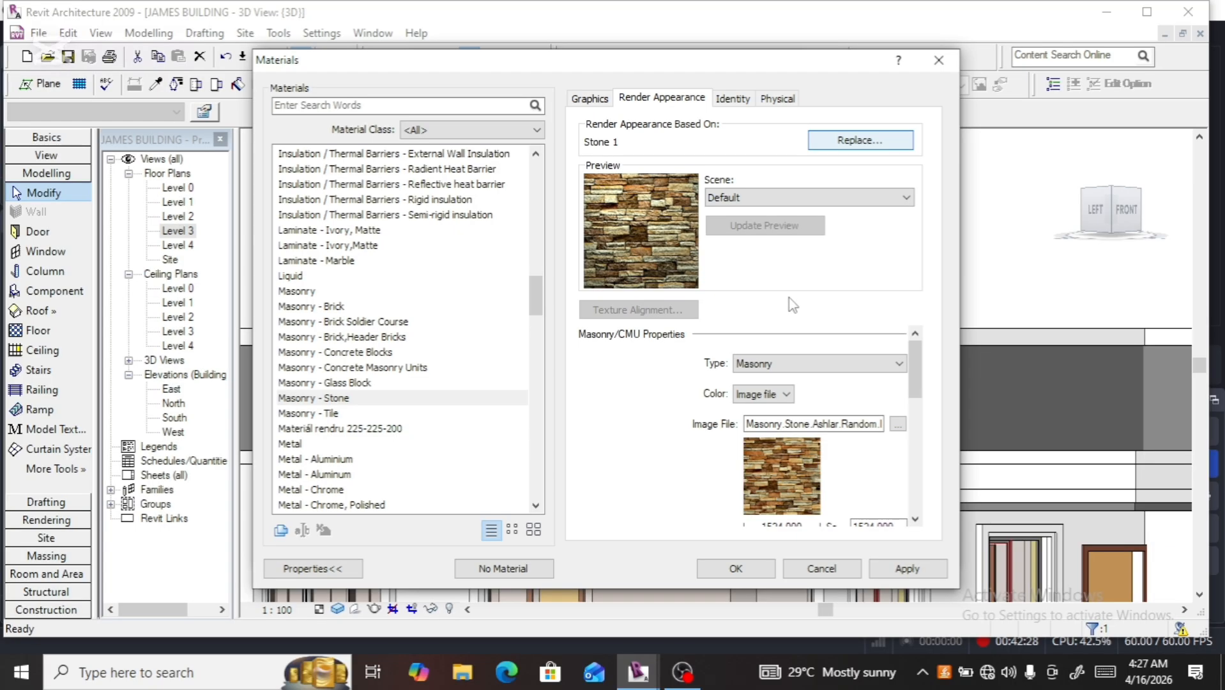
Base the Masonry - Stone render appearance on Paint Gray Matte, chosen from all library classes instead of Stone
{"action": "left_click", "coordinate": [856, 139]}
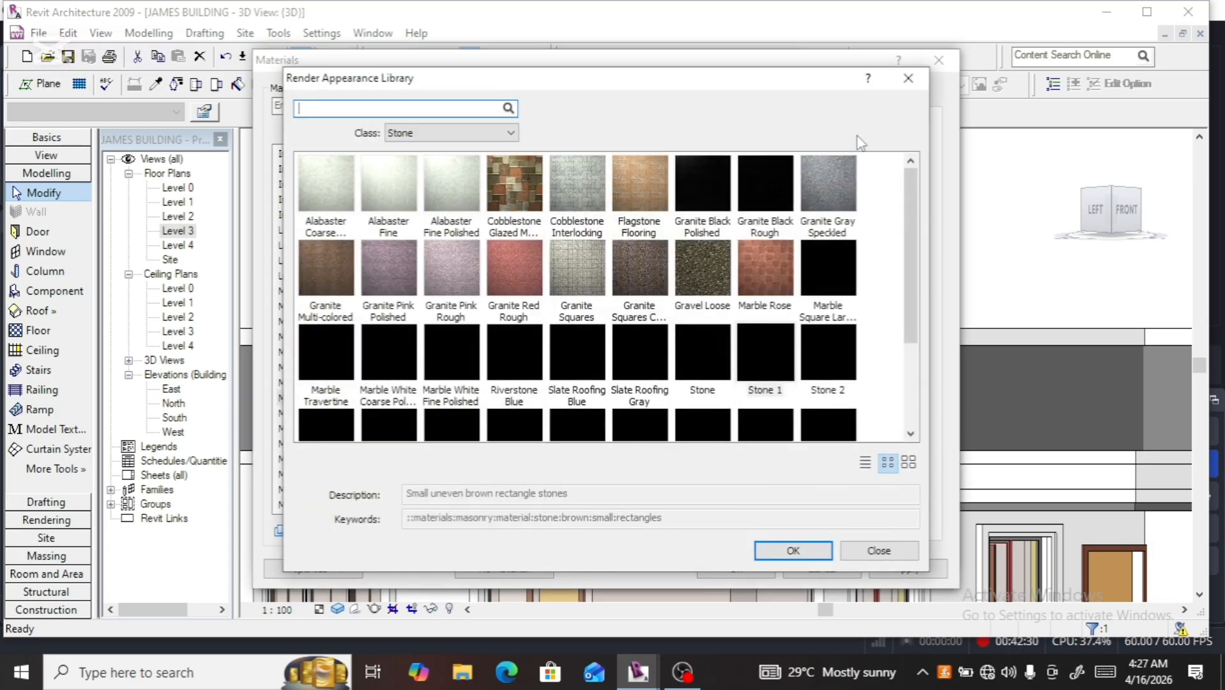
{"action": "left_click", "coordinate": [510, 133]}
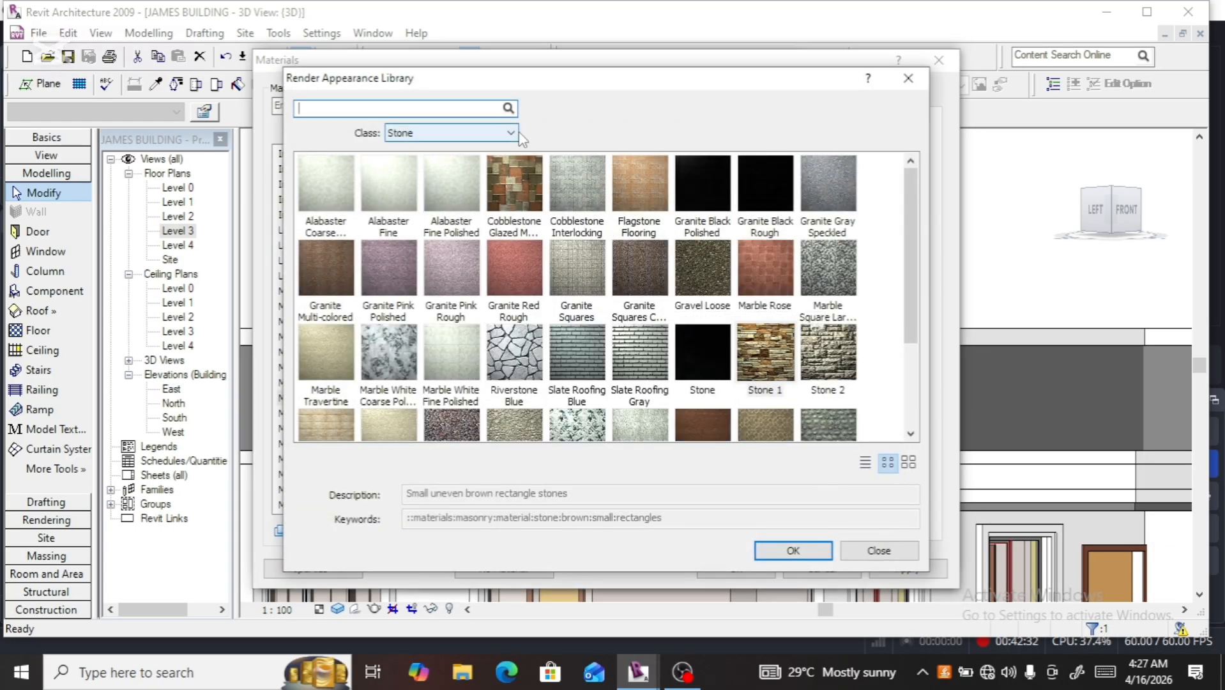
{"action": "left_click", "coordinate": [399, 149]}
{"action": "scroll", "coordinate": [501, 300], "scroll_direction": "down", "scroll_amount": 5}
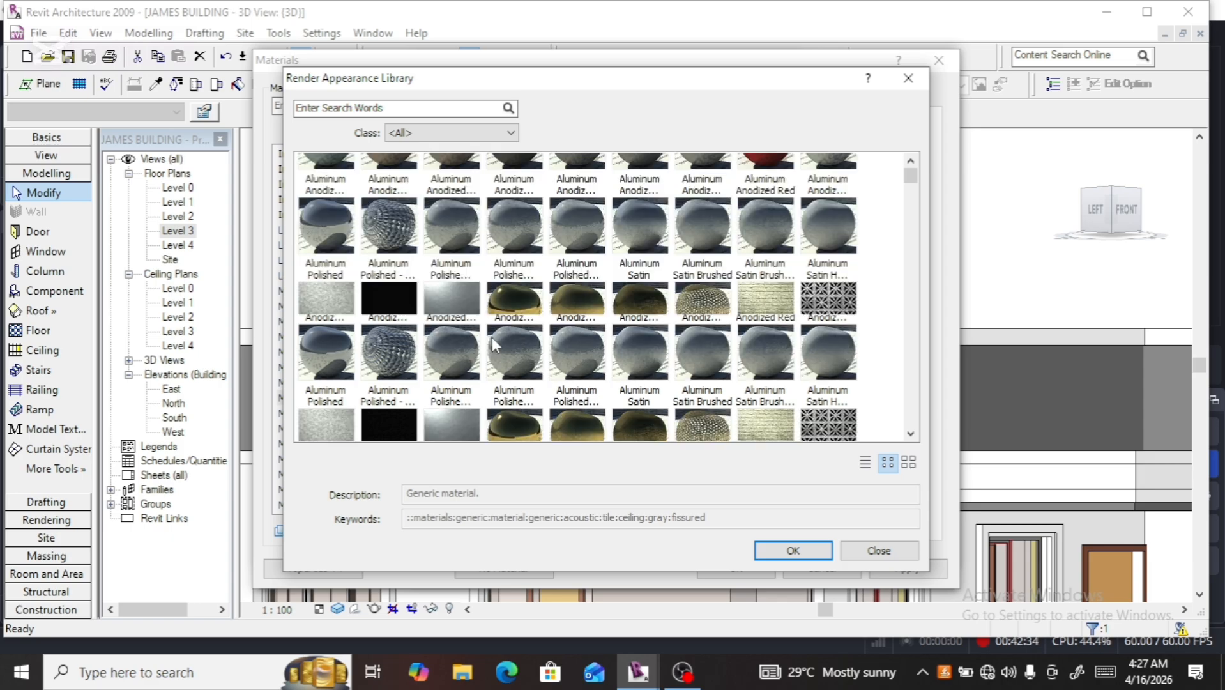
{"action": "scroll", "coordinate": [497, 341], "scroll_direction": "down", "scroll_amount": 4}
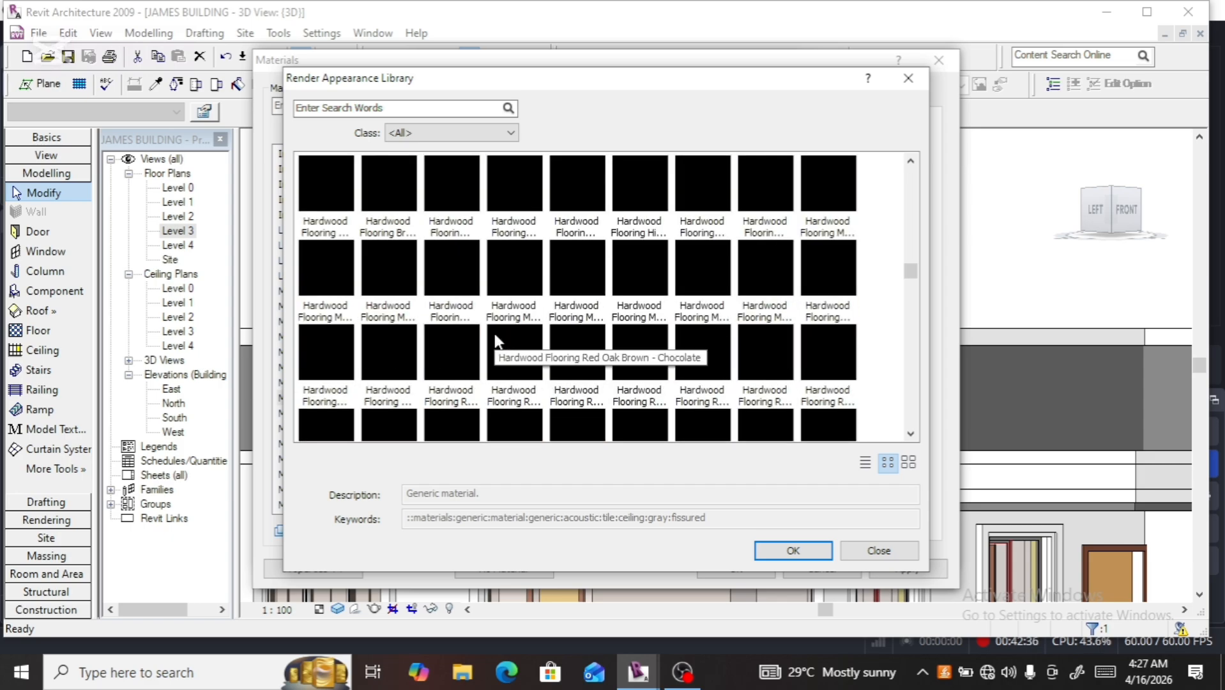
{"action": "scroll", "coordinate": [497, 340], "scroll_direction": "down", "scroll_amount": 3}
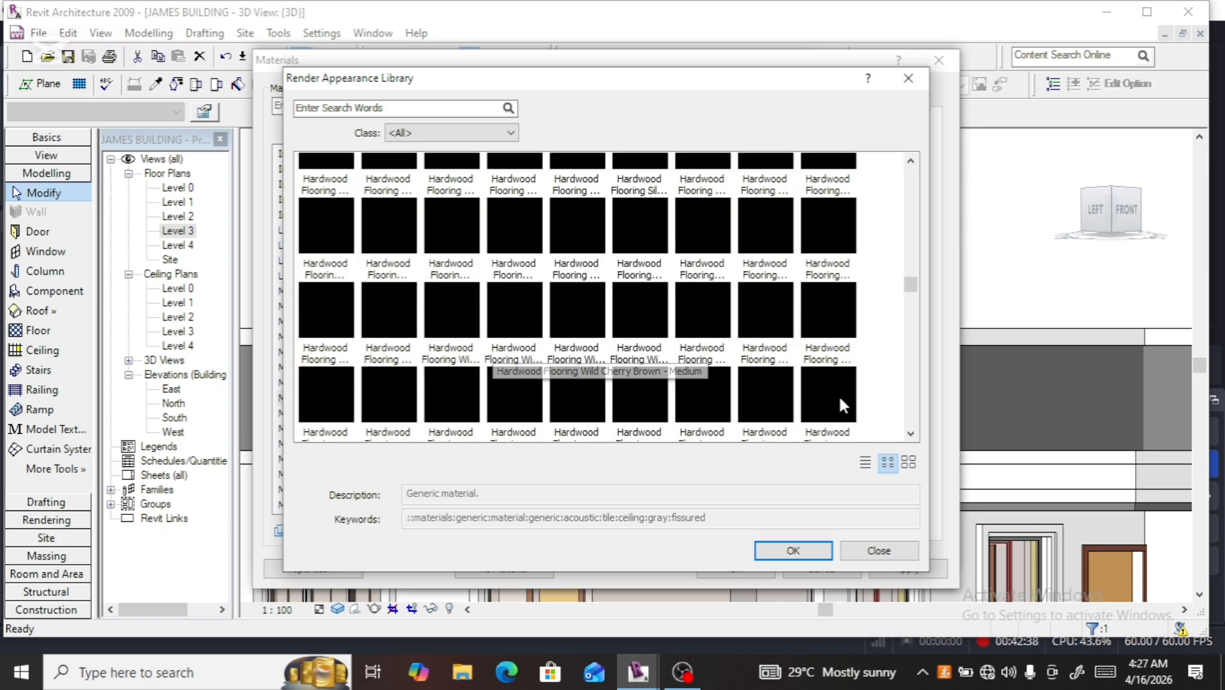
{"action": "left_click_drag", "start_coordinate": [908, 285], "coordinate": [910, 336]}
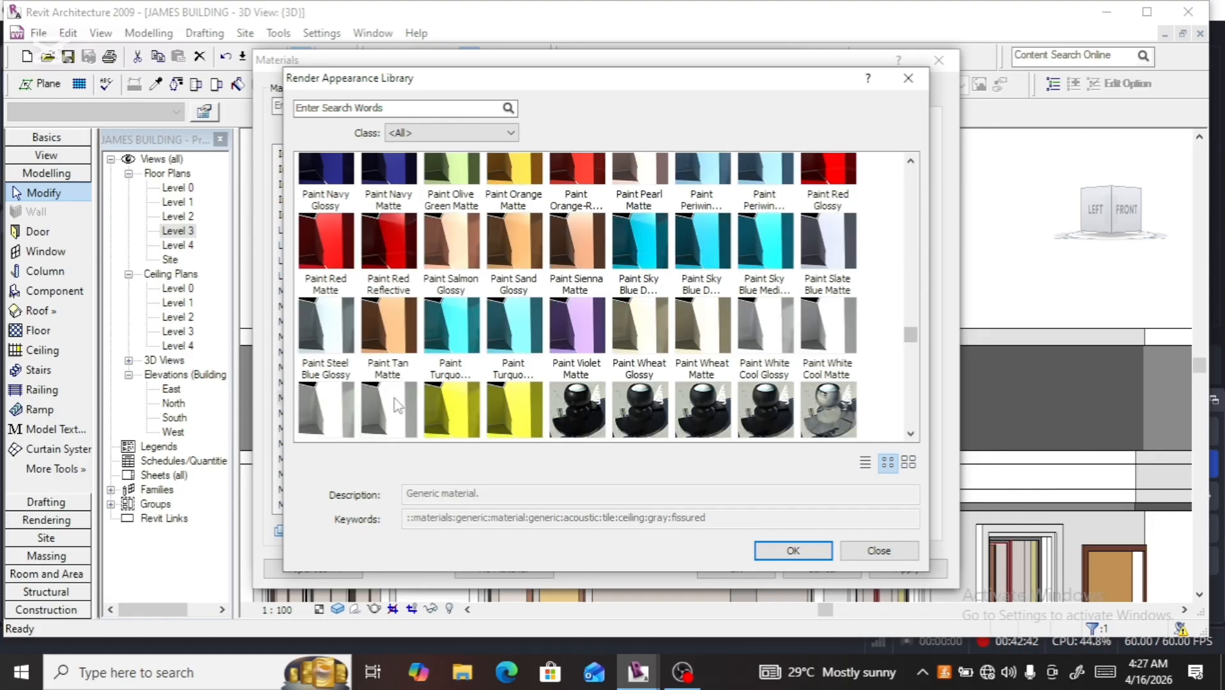
{"action": "scroll", "coordinate": [401, 399], "scroll_direction": "down", "scroll_amount": 3}
{"action": "scroll", "coordinate": [382, 364], "scroll_direction": "up", "scroll_amount": 3}
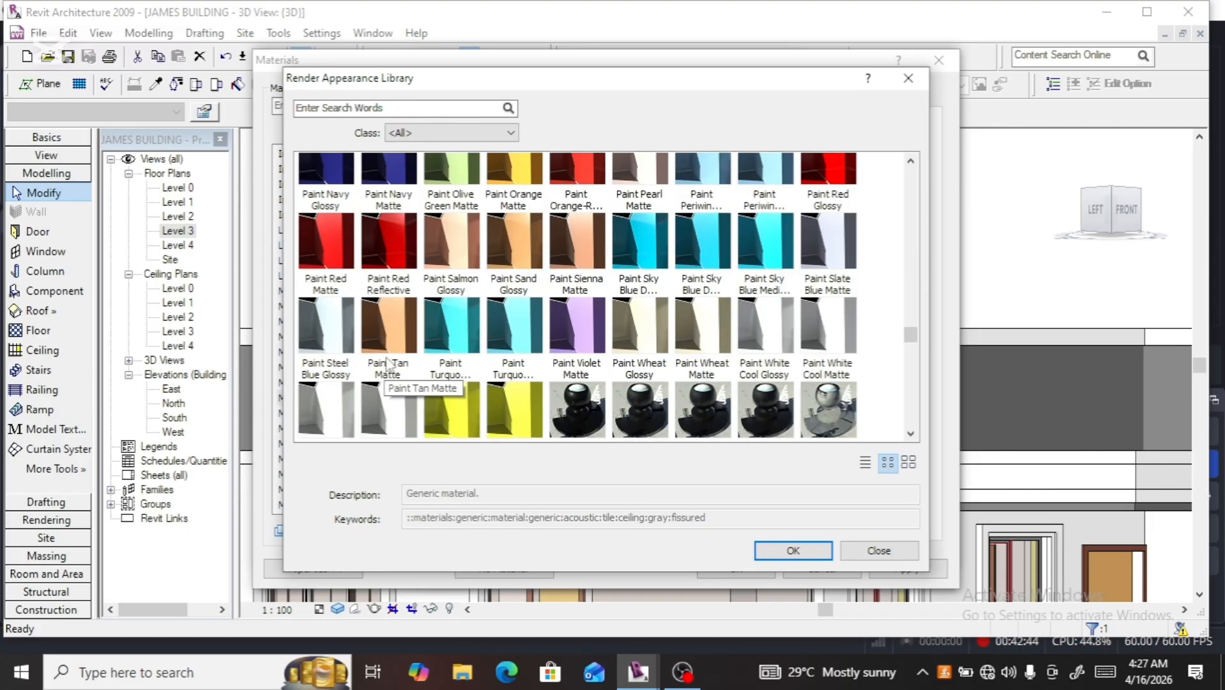
{"action": "scroll", "coordinate": [485, 338], "scroll_direction": "up", "scroll_amount": 5}
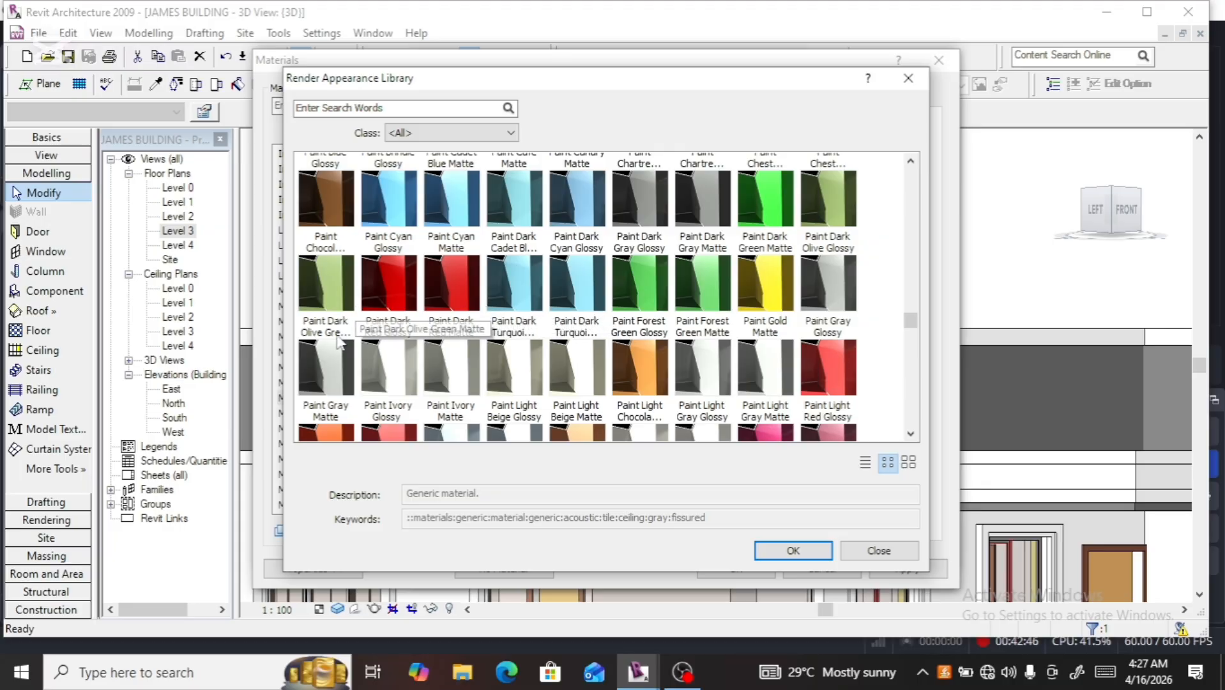
{"action": "left_click", "coordinate": [335, 361]}
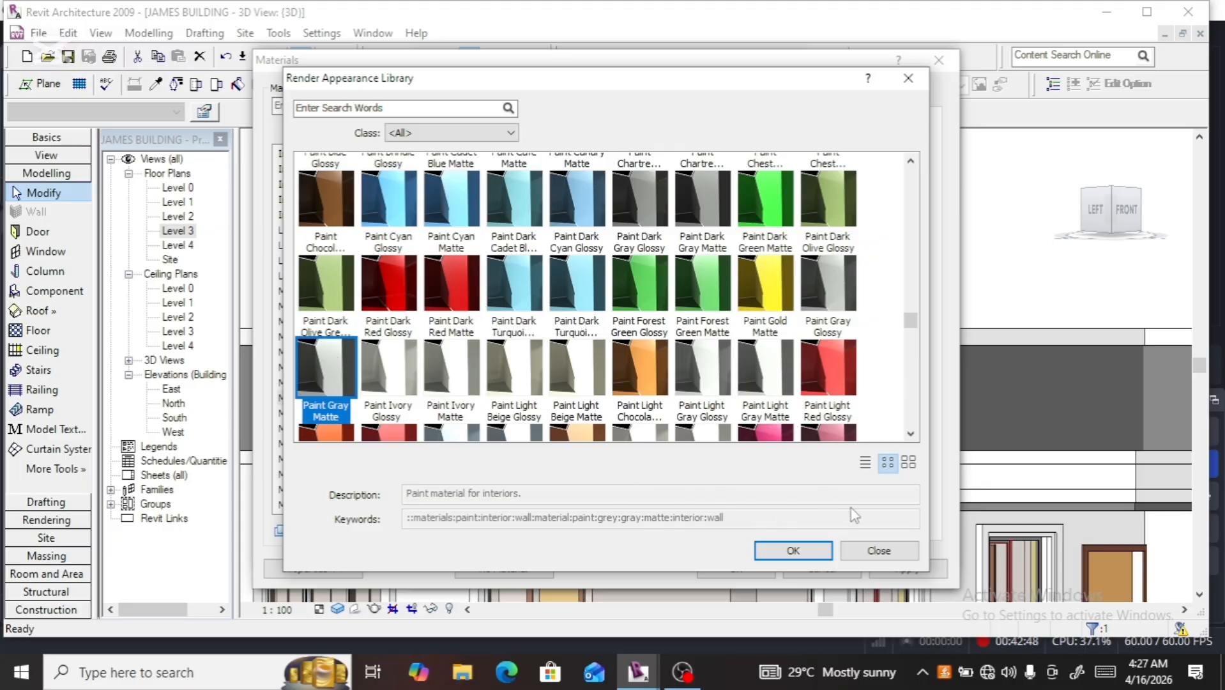
{"action": "left_click", "coordinate": [792, 550]}
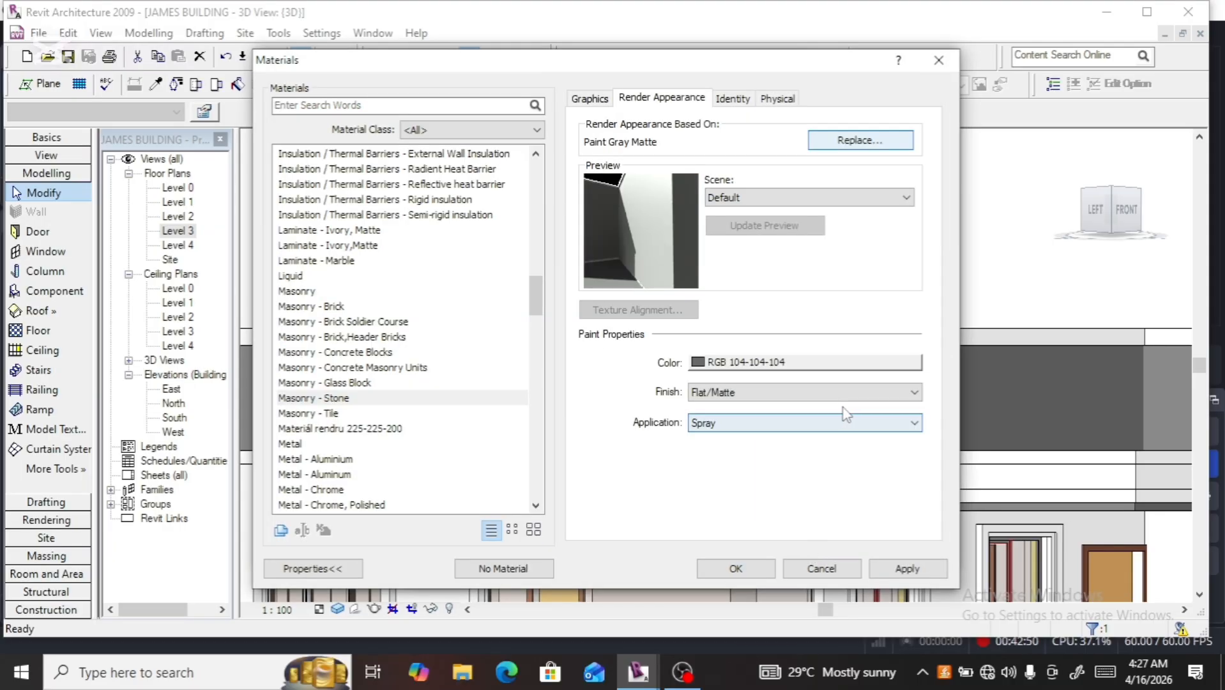
Set the paint color to RGB 035-035-035 and accept the material, the Object Styles and the view's Visibility/Graphic Overrides
{"action": "left_click", "coordinate": [802, 362]}
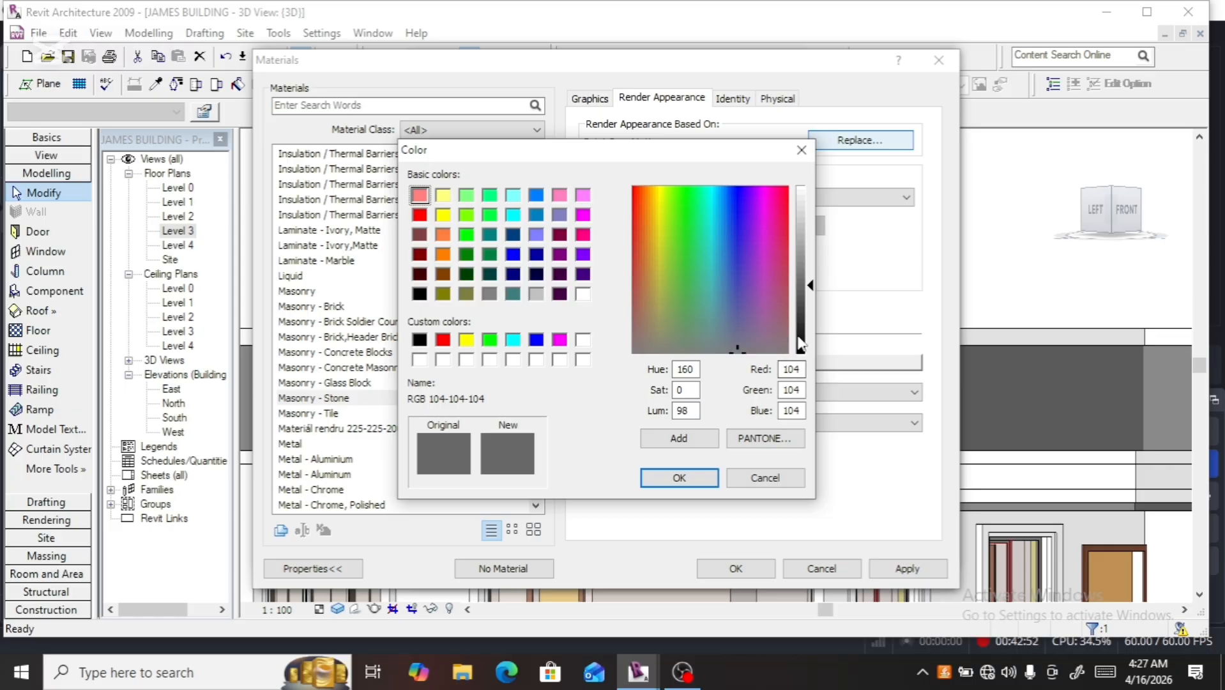
{"action": "left_click_drag", "start_coordinate": [801, 345], "coordinate": [801, 331]}
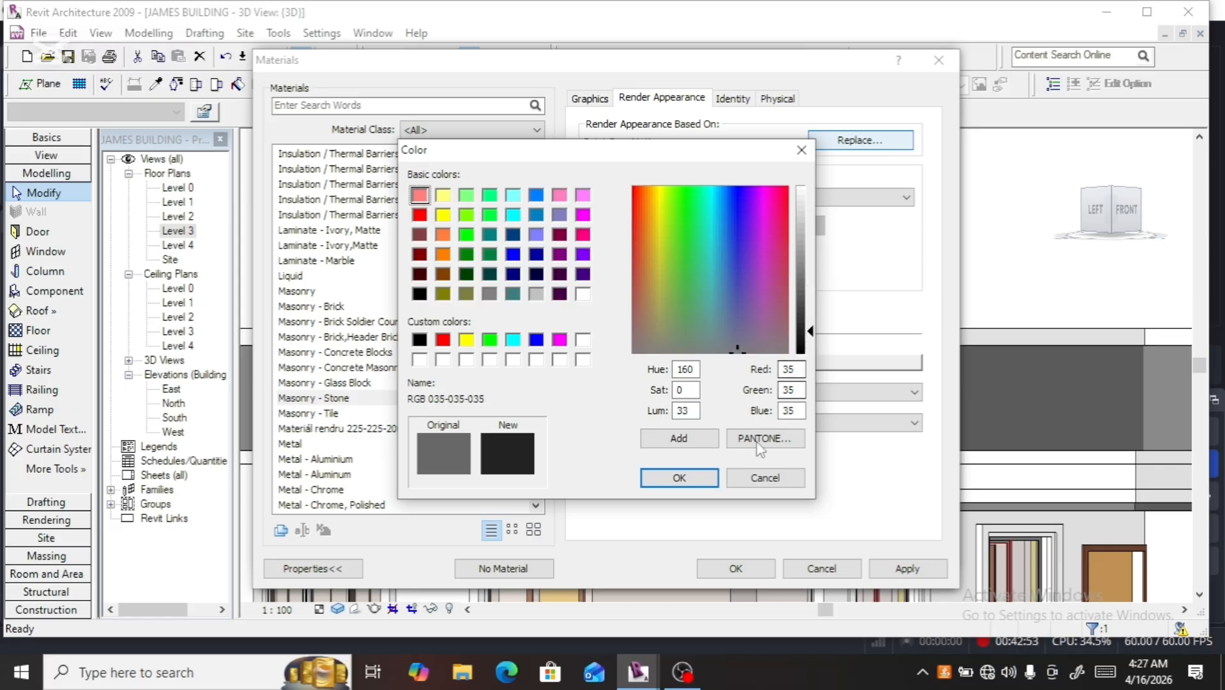
{"action": "left_click", "coordinate": [679, 478]}
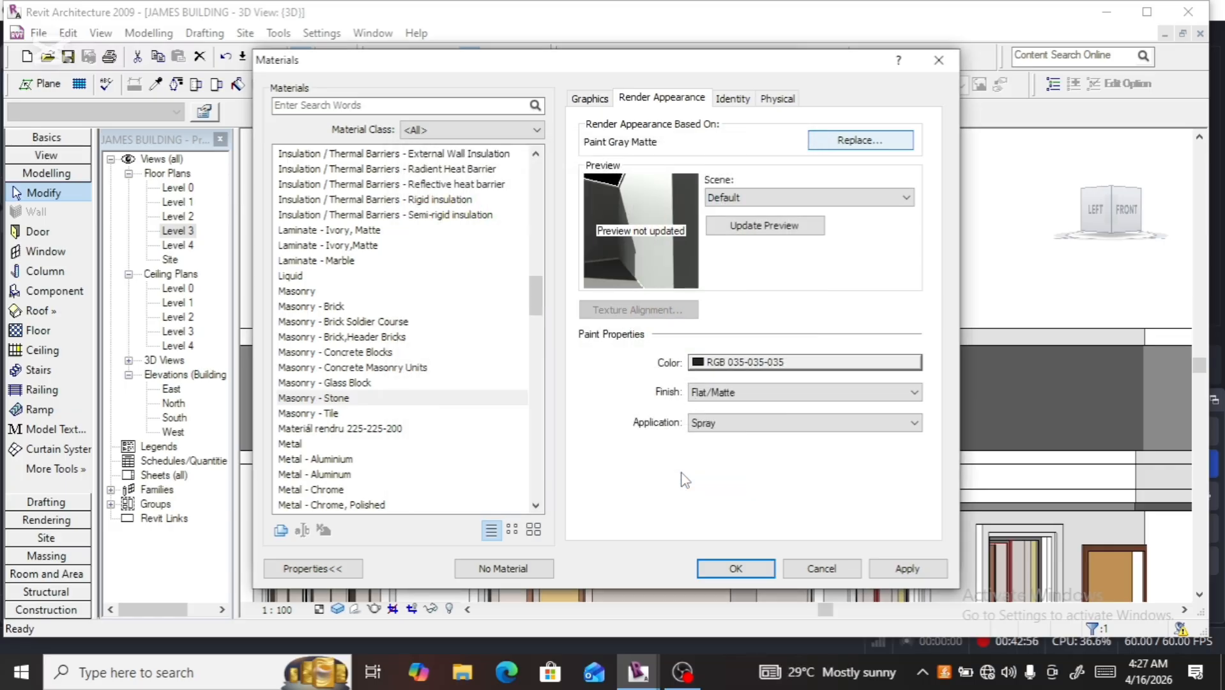
{"action": "left_click", "coordinate": [749, 572]}
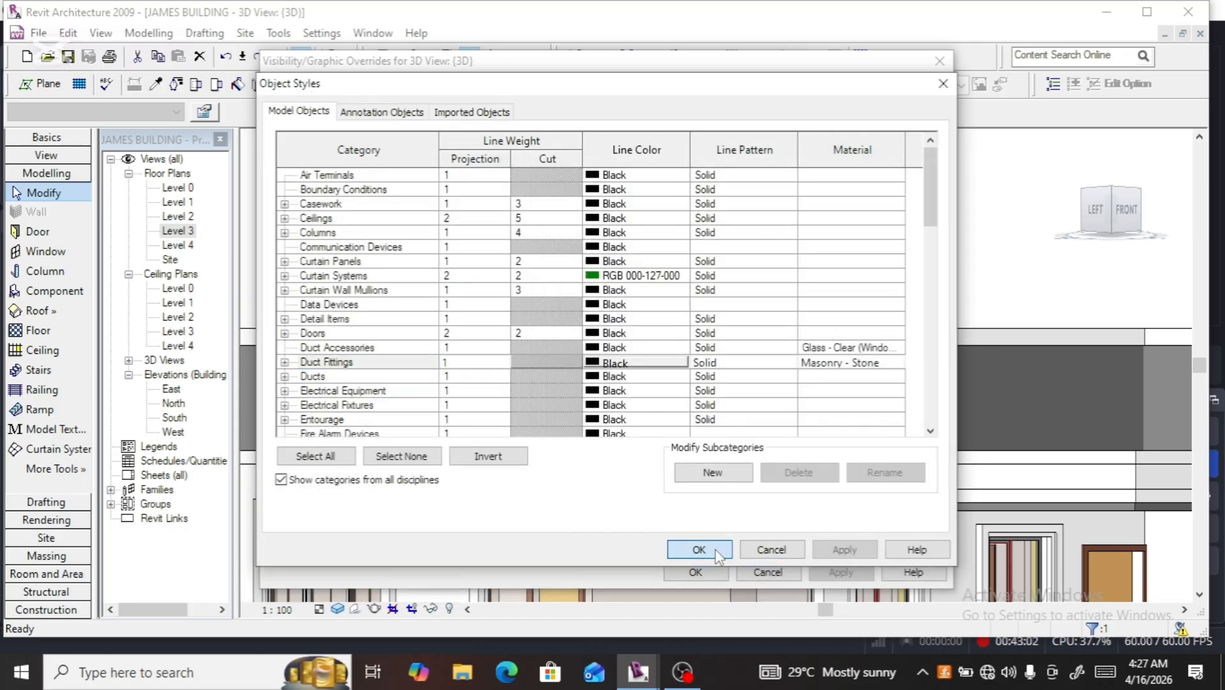
{"action": "left_click", "coordinate": [702, 551]}
{"action": "left_click", "coordinate": [701, 575]}
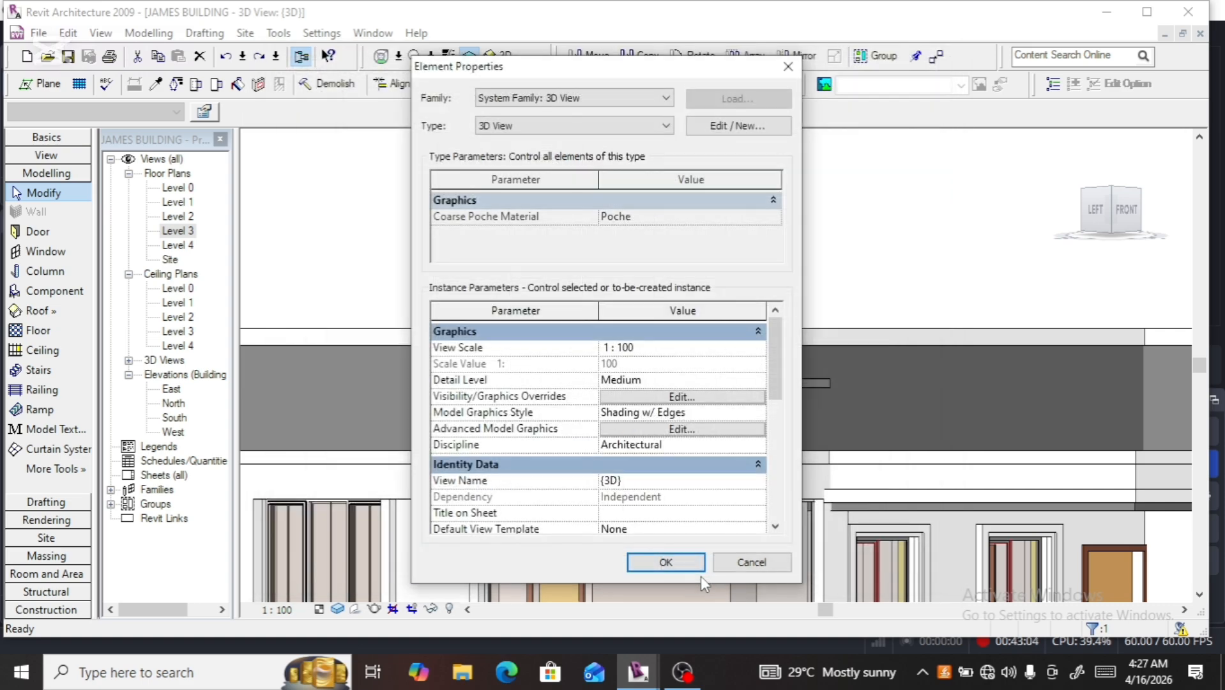
Accept the 3D view's properties and open the sweep of the dark parapet corner trim for editing
{"action": "left_click", "coordinate": [667, 561]}
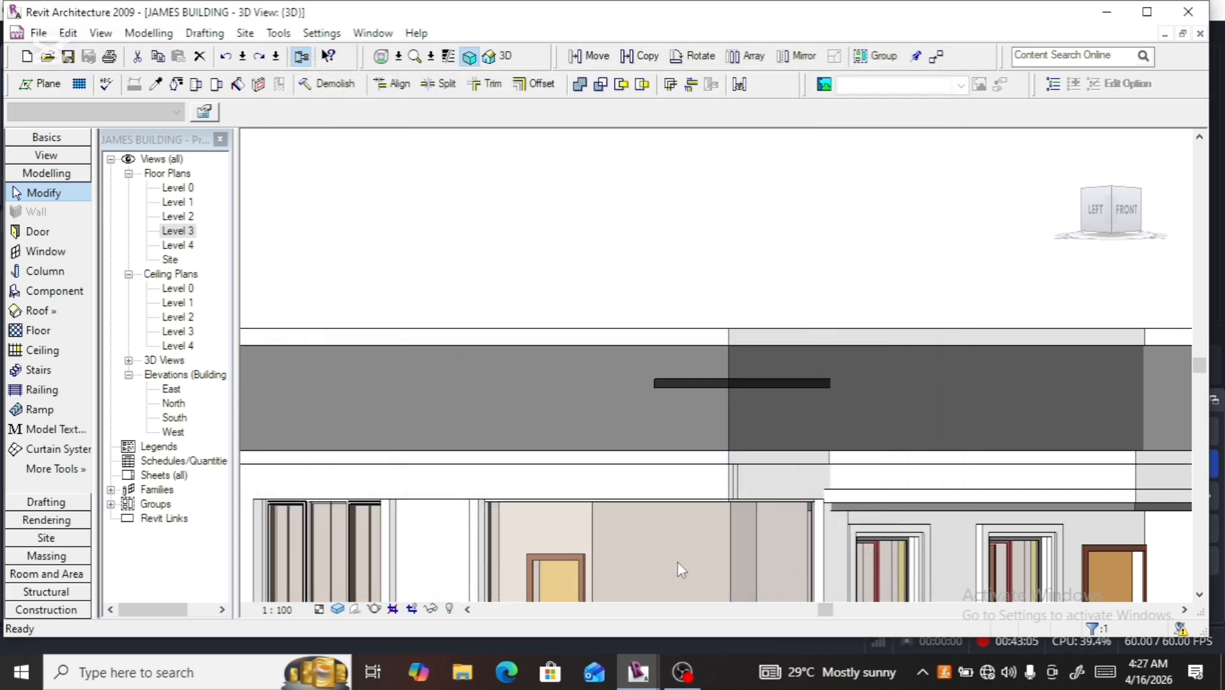
{"action": "left_click", "coordinate": [763, 384]}
{"action": "scroll", "coordinate": [691, 476], "scroll_direction": "down", "scroll_amount": 2}
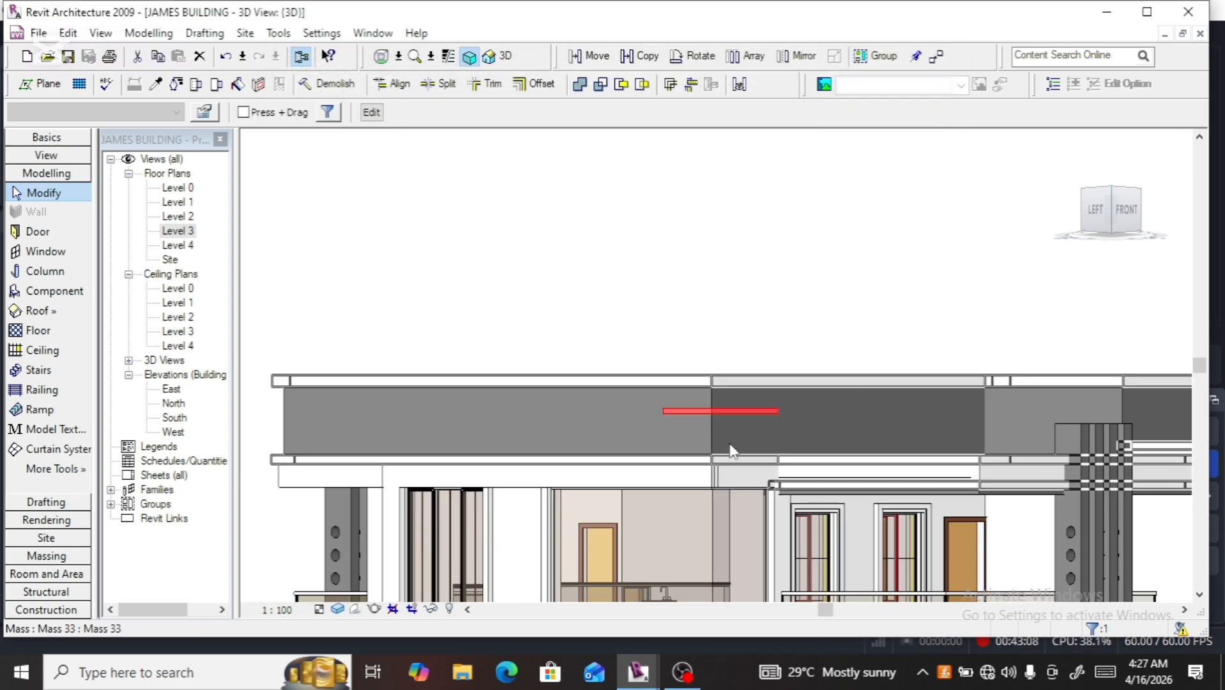
{"action": "scroll", "coordinate": [757, 421], "scroll_direction": "up", "scroll_amount": 3}
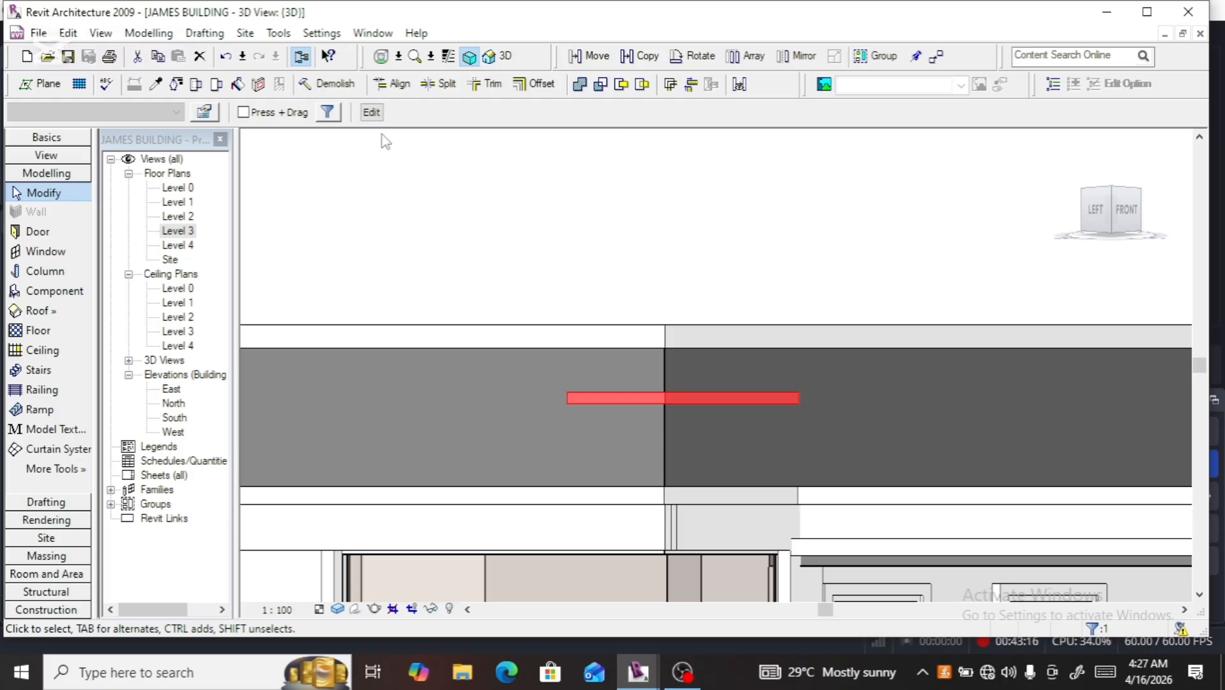
{"action": "left_click", "coordinate": [371, 111]}
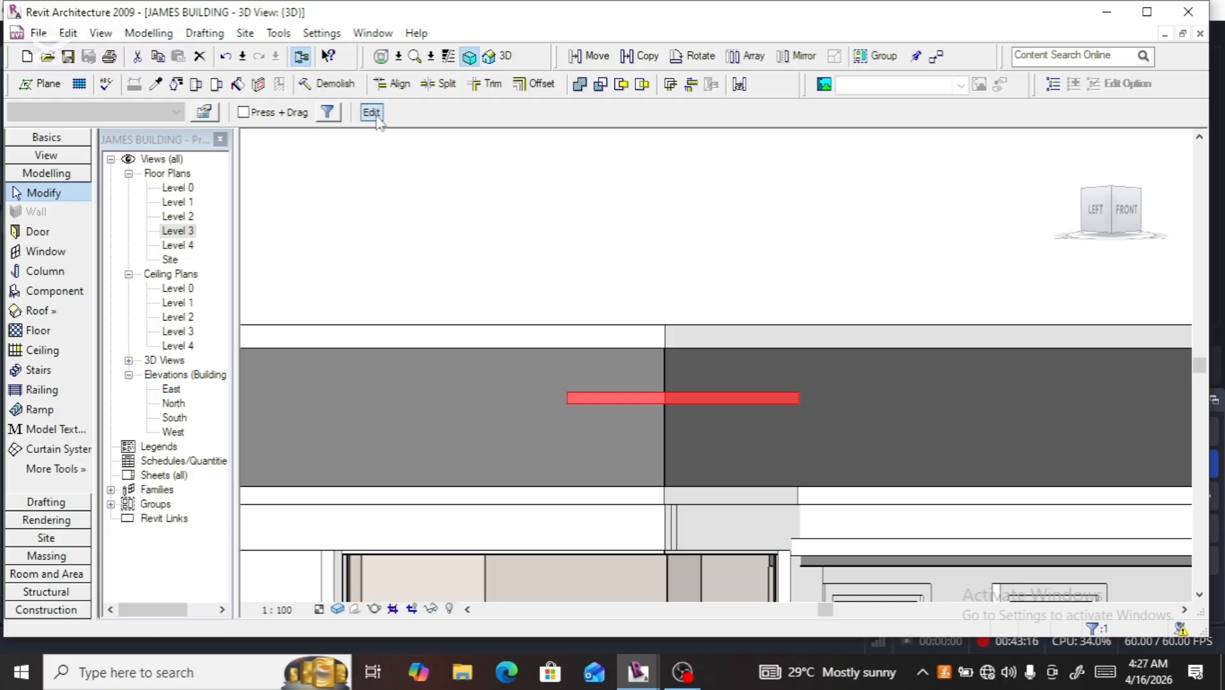
{"action": "left_click", "coordinate": [699, 398]}
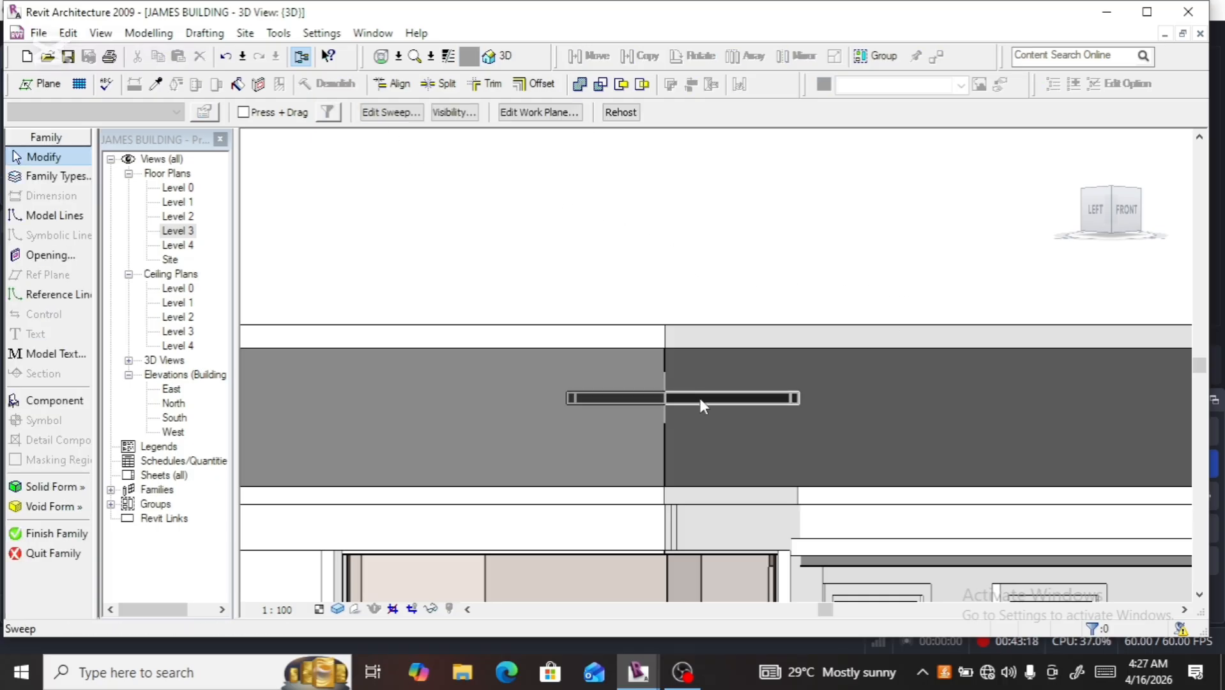
{"action": "left_click", "coordinate": [389, 112]}
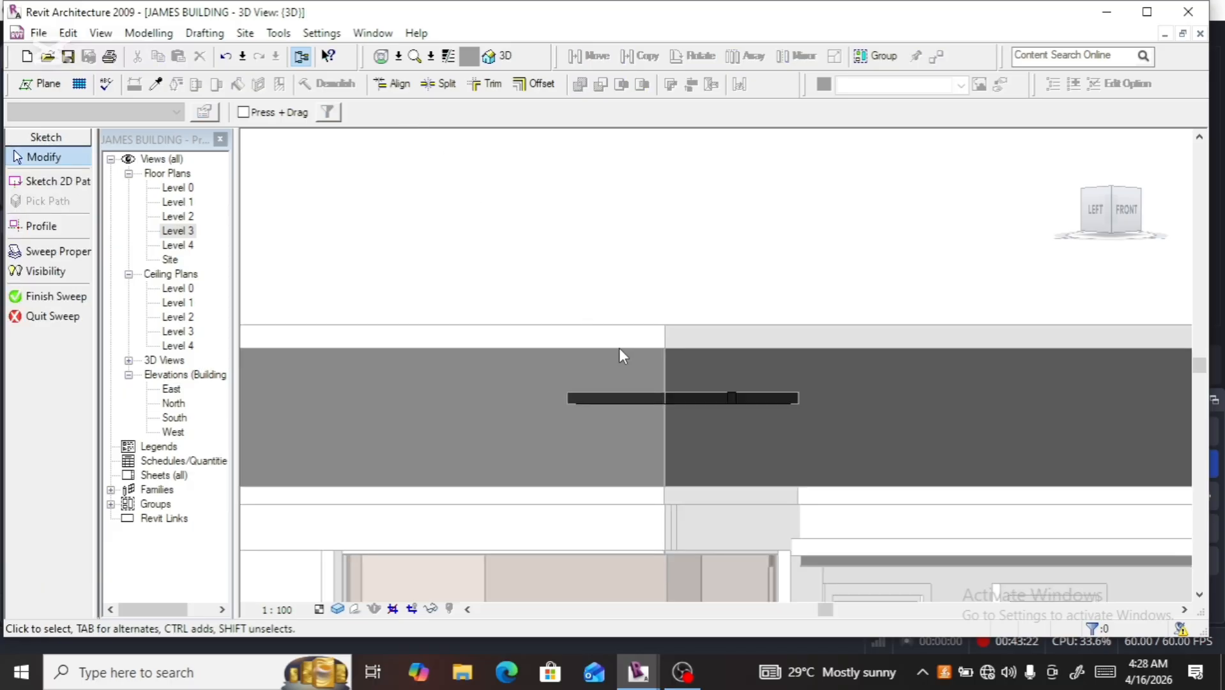
Set the height of the trim's square sweep profile to 150 by moving its lower edge, and finish the profile, sweep and in-place family
{"action": "left_click", "coordinate": [728, 399]}
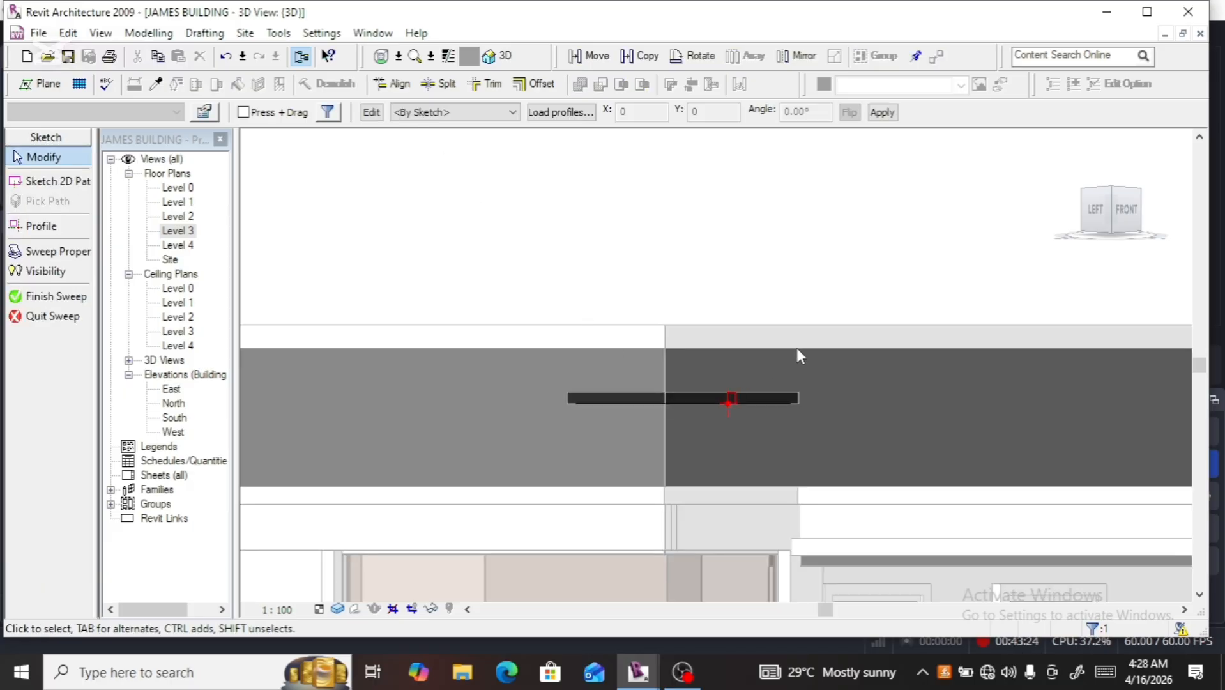
{"action": "left_click", "coordinate": [1104, 211]}
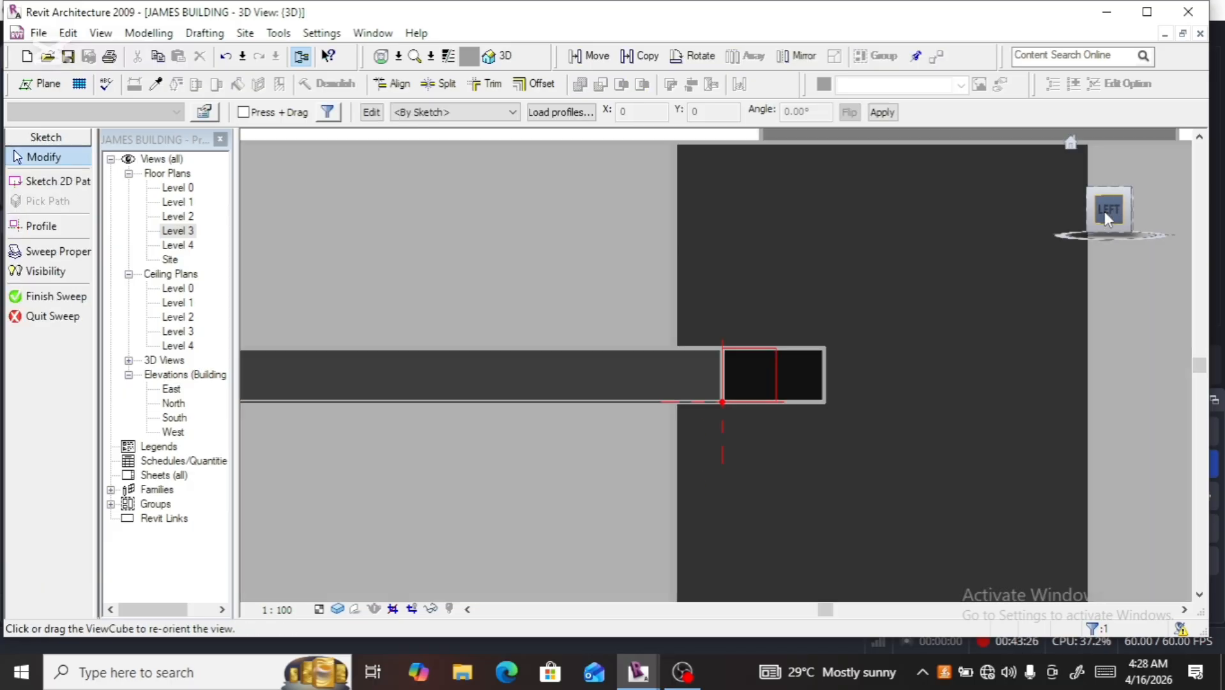
{"action": "left_click", "coordinate": [371, 112]}
{"action": "left_click", "coordinate": [771, 364]}
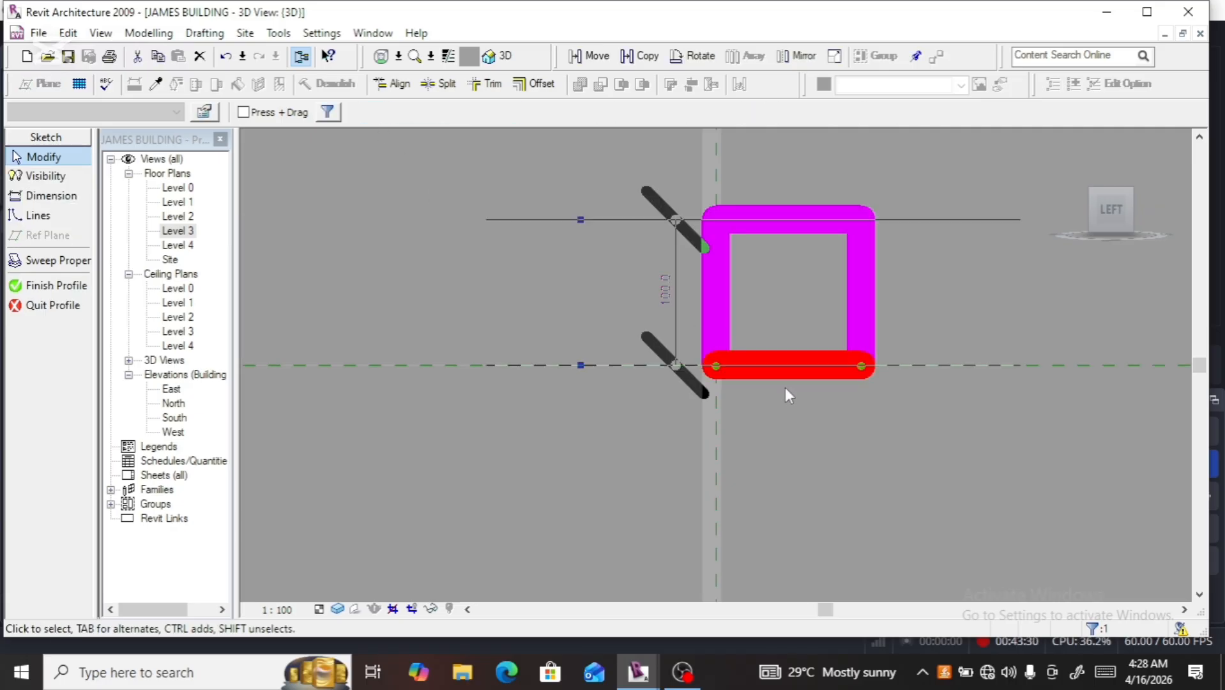
{"action": "left_click", "coordinate": [659, 292]}
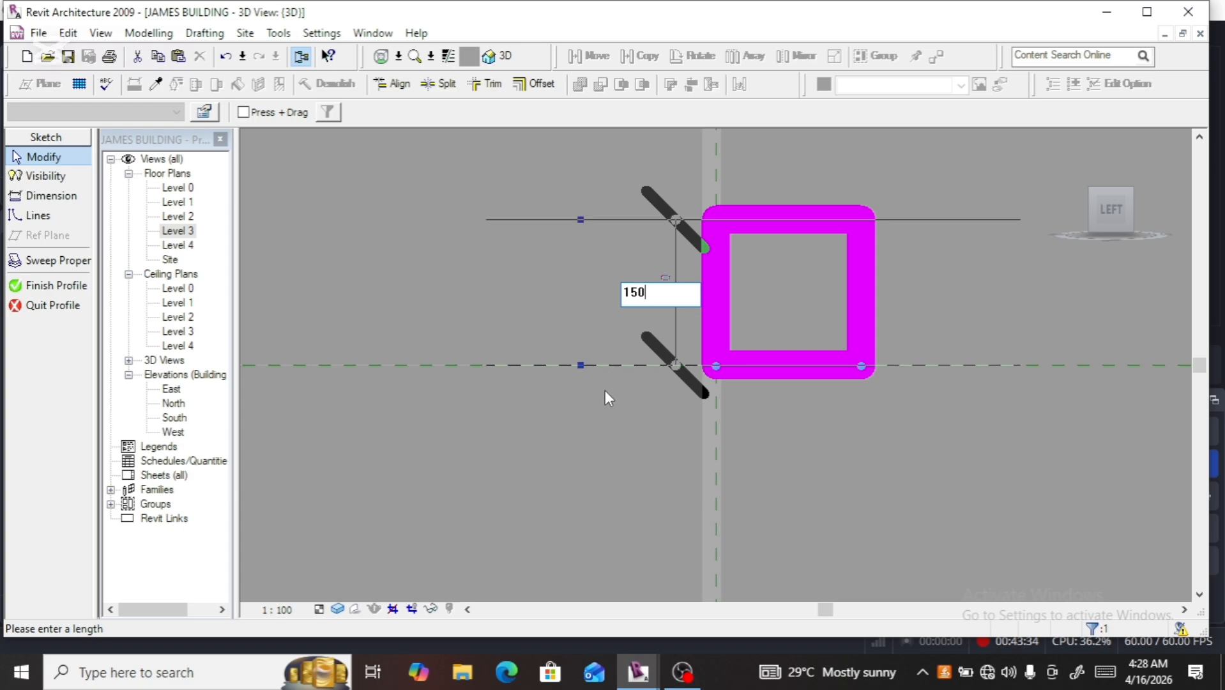
{"action": "key", "text": "Return"}
{"action": "scroll", "coordinate": [585, 378], "scroll_direction": "down", "scroll_amount": 2}
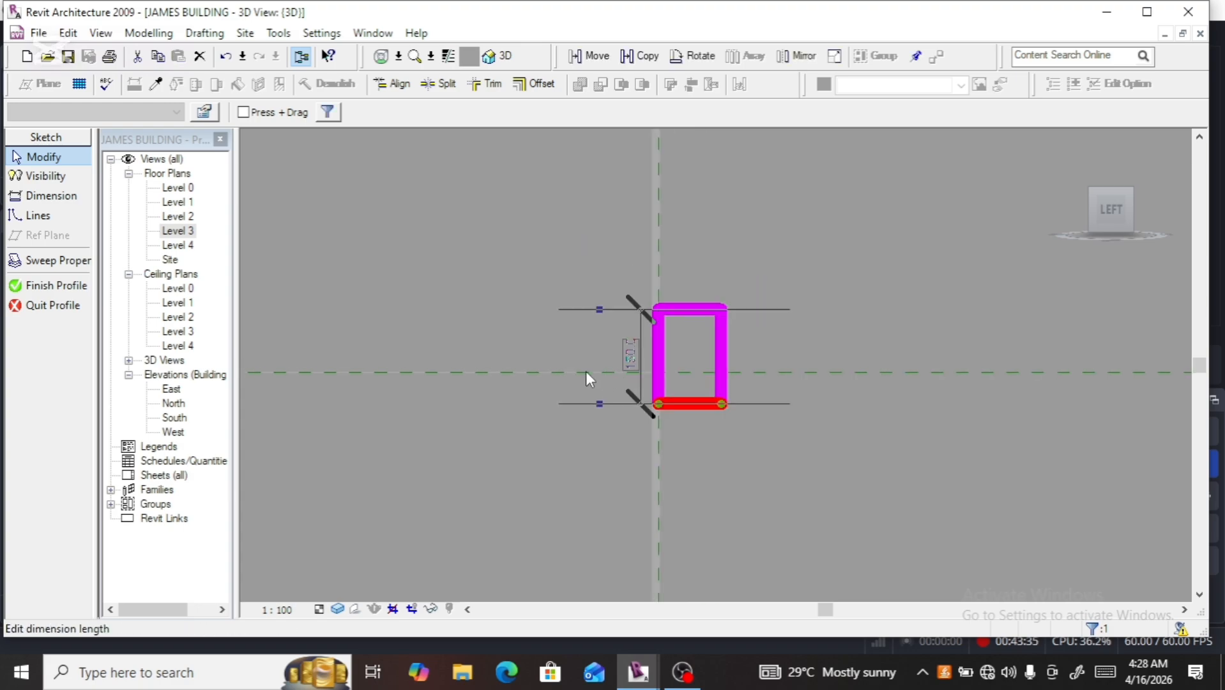
{"action": "left_click", "coordinate": [73, 286]}
{"action": "left_click", "coordinate": [71, 296]}
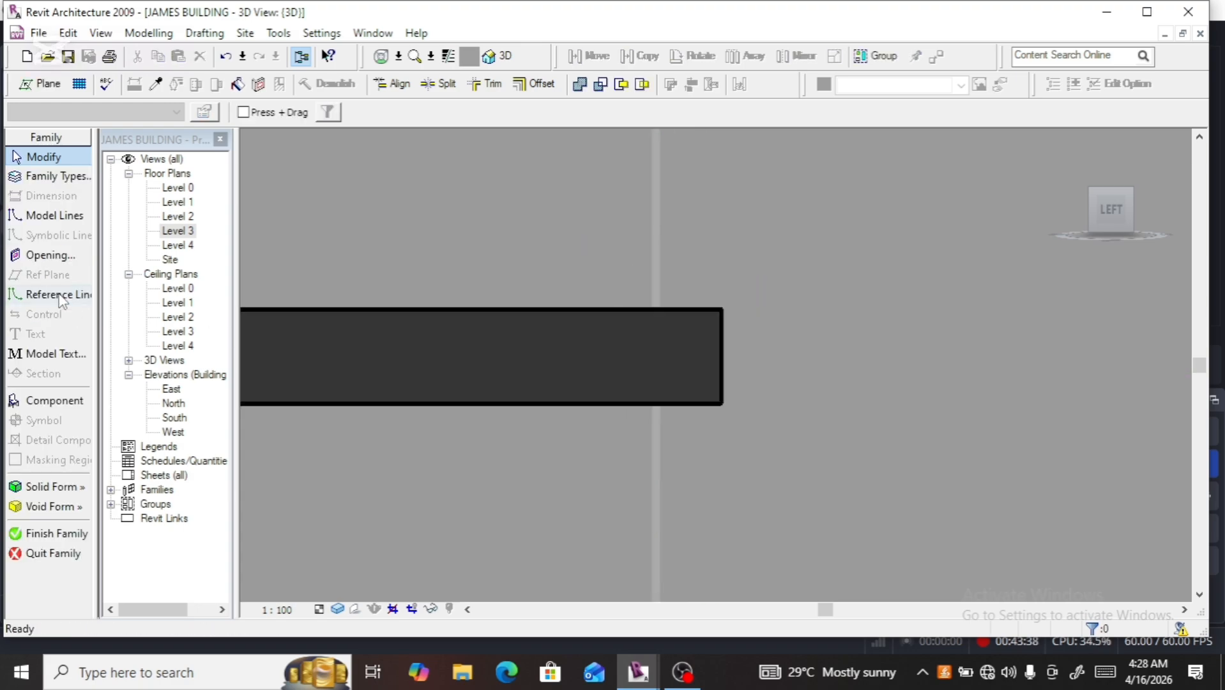
{"action": "left_click", "coordinate": [56, 533]}
{"action": "scroll", "coordinate": [699, 313], "scroll_direction": "down", "scroll_amount": 2}
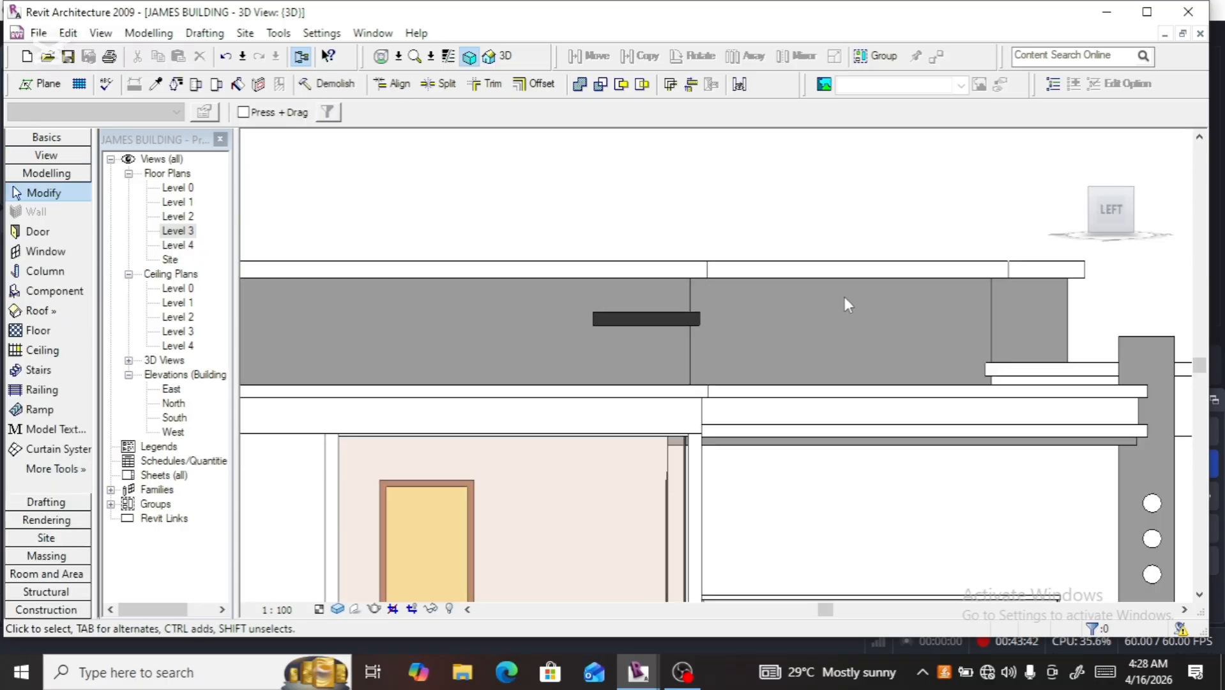
Select the parapet corner trim and open its sweep path for editing in the Level 3 floor plan
{"action": "left_click", "coordinate": [1123, 210]}
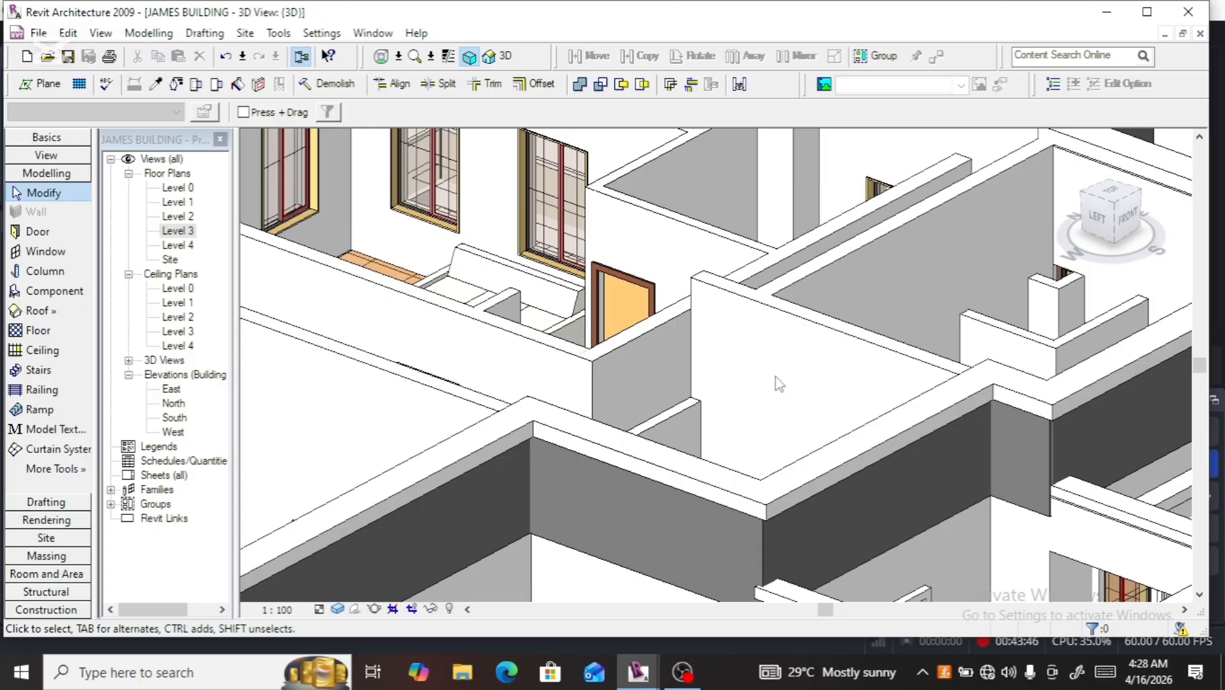
{"action": "scroll", "coordinate": [779, 383], "scroll_direction": "down", "scroll_amount": 5}
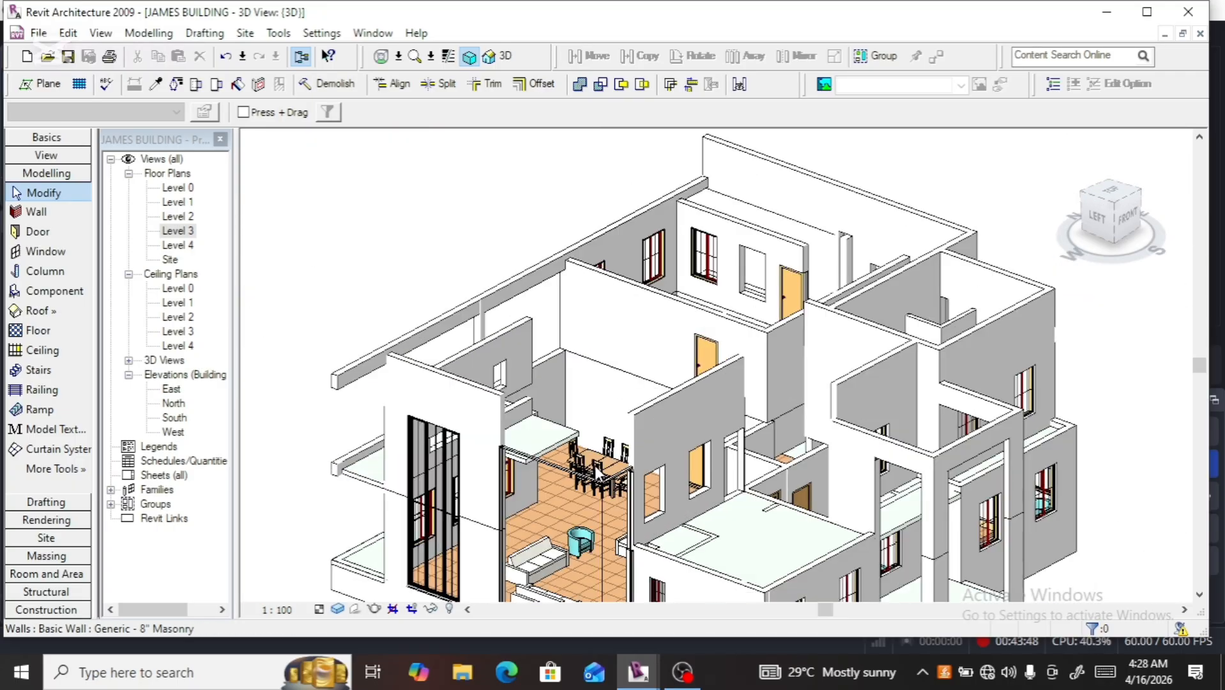
{"action": "scroll", "coordinate": [595, 466], "scroll_direction": "up", "scroll_amount": 4}
{"action": "left_click", "coordinate": [582, 413]}
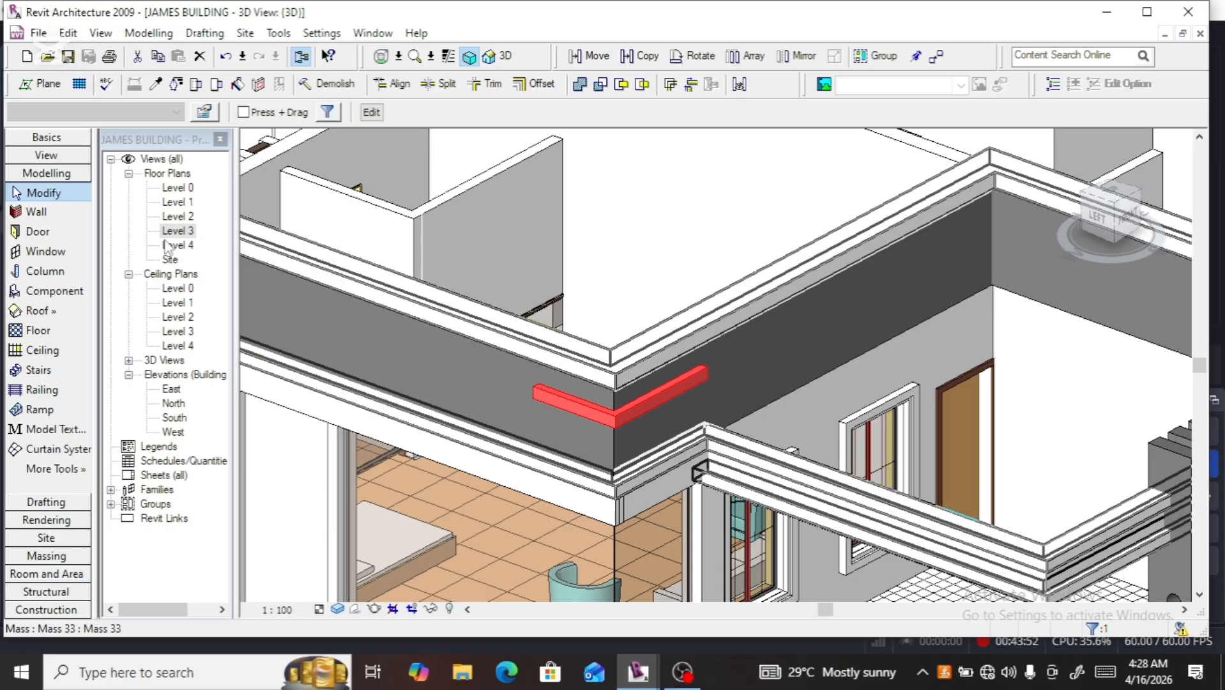
{"action": "double_click", "coordinate": [177, 231]}
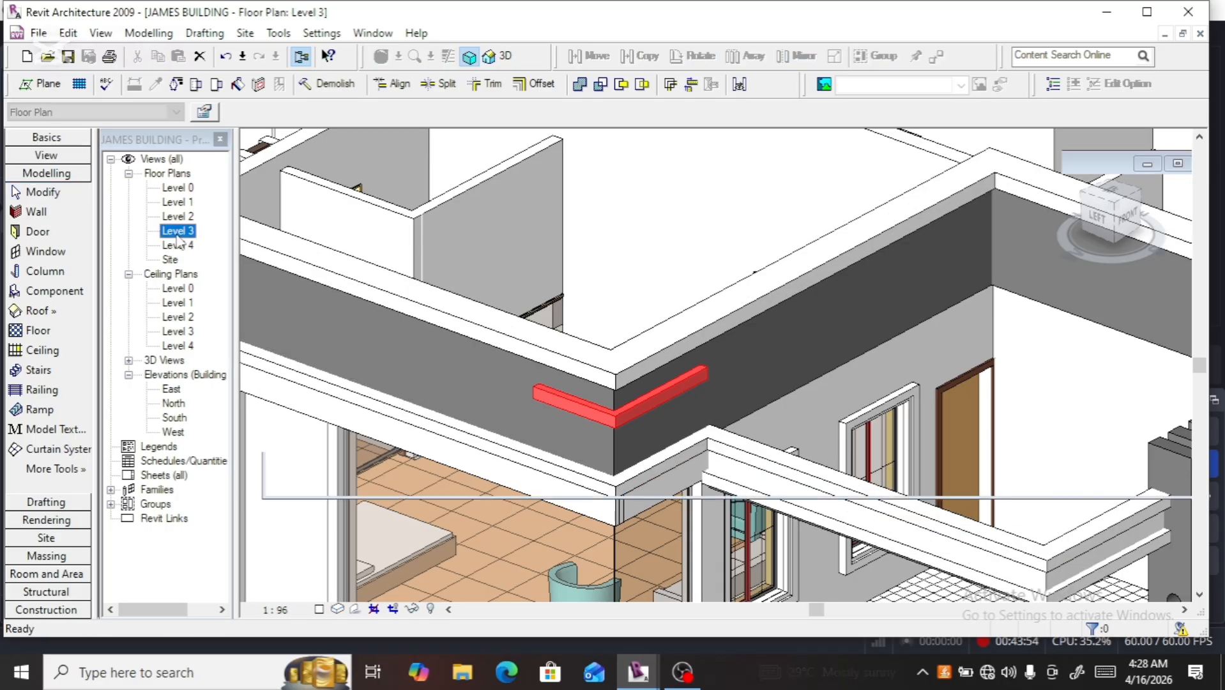
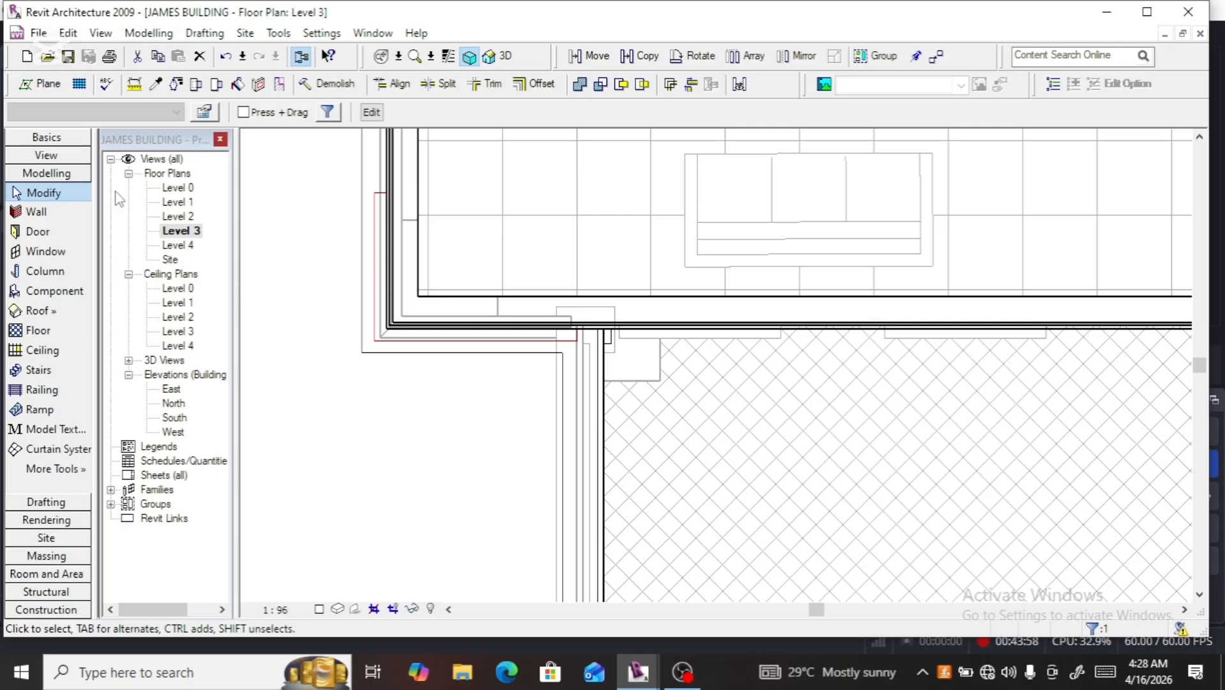
{"action": "left_click", "coordinate": [371, 112]}
{"action": "left_click", "coordinate": [377, 224]}
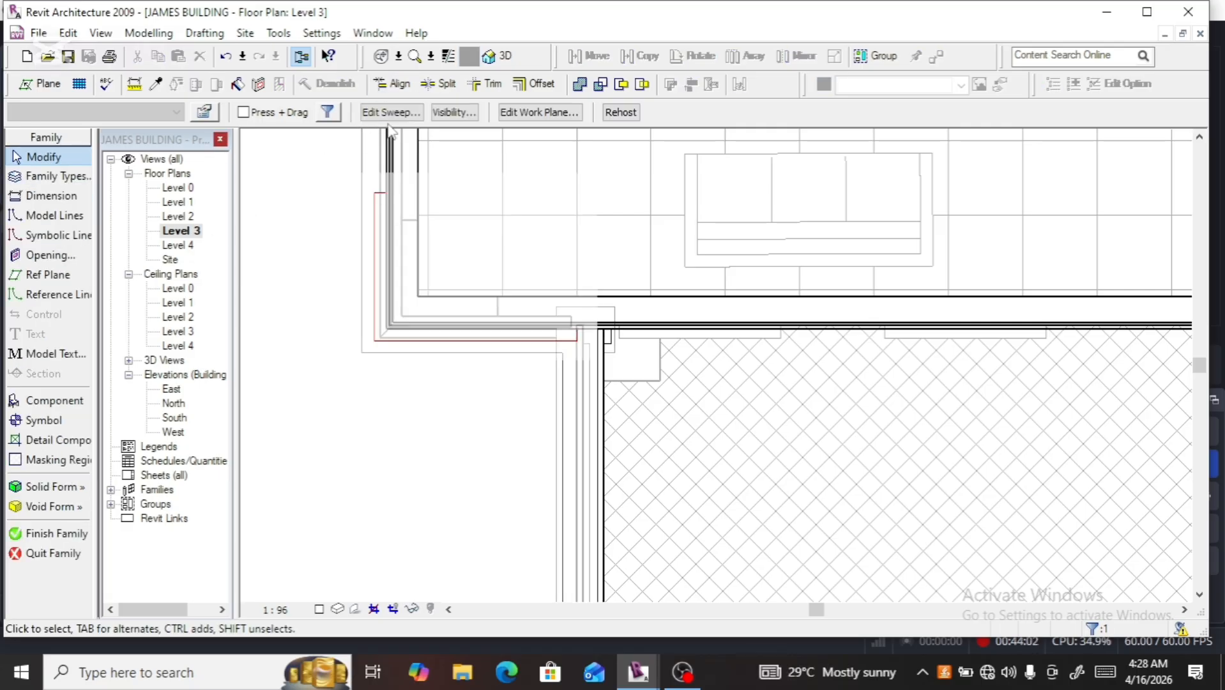
{"action": "left_click", "coordinate": [392, 112]}
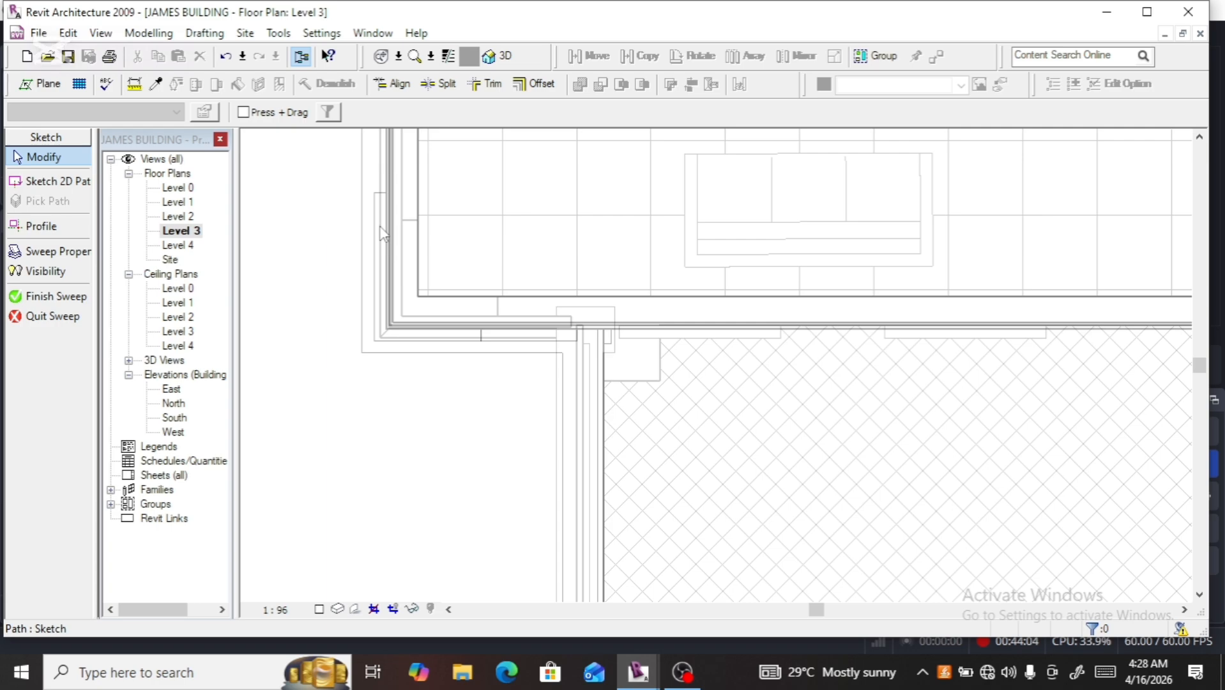
{"action": "left_click", "coordinate": [384, 227]}
{"action": "left_click", "coordinate": [371, 116]}
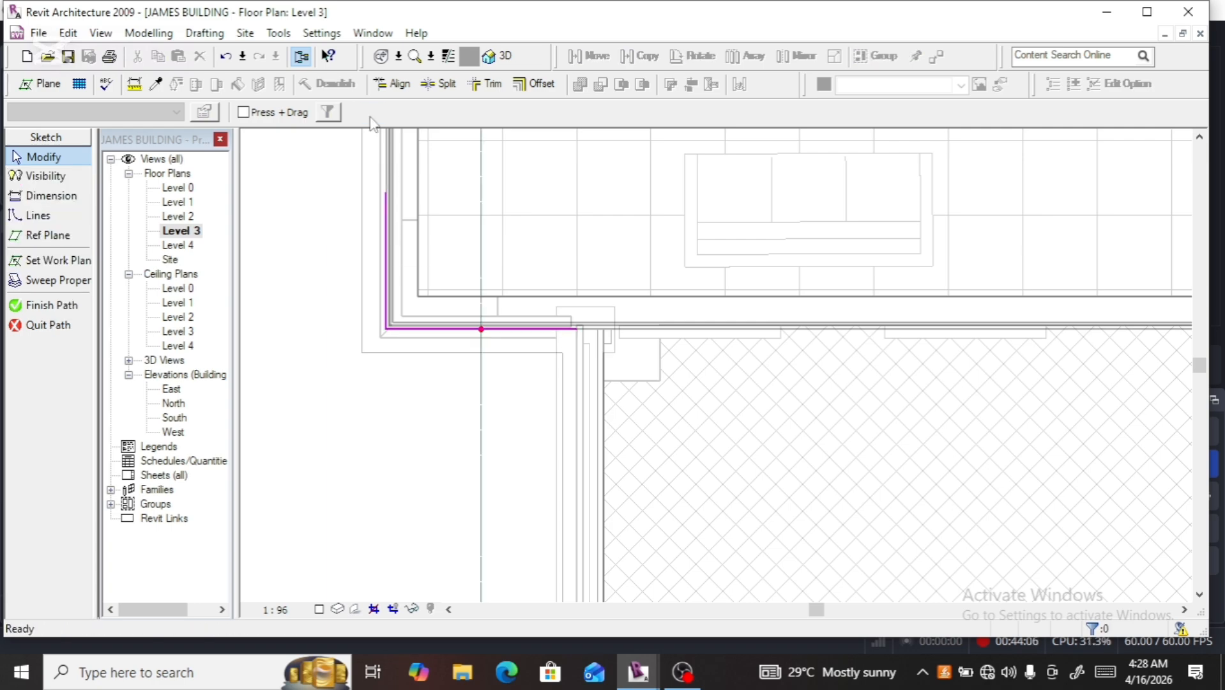
Set both legs of the trim's L-shaped sweep path to a length of 1200
{"action": "left_click", "coordinate": [388, 235]}
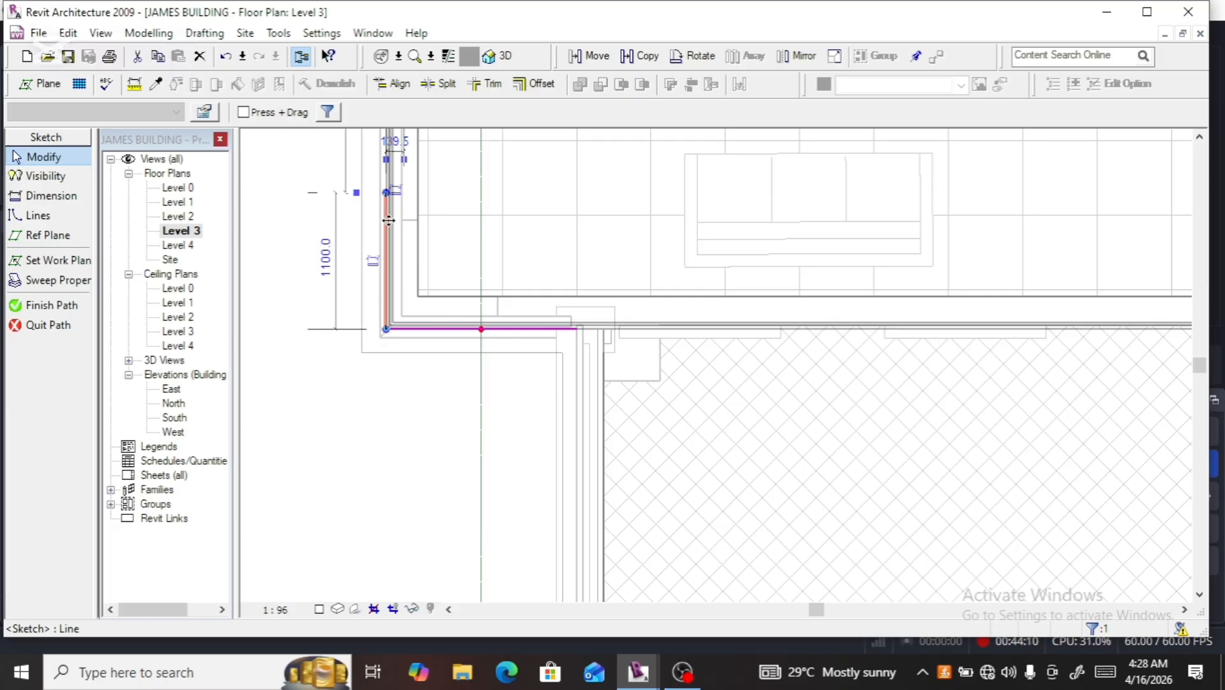
{"action": "left_click", "coordinate": [331, 267]}
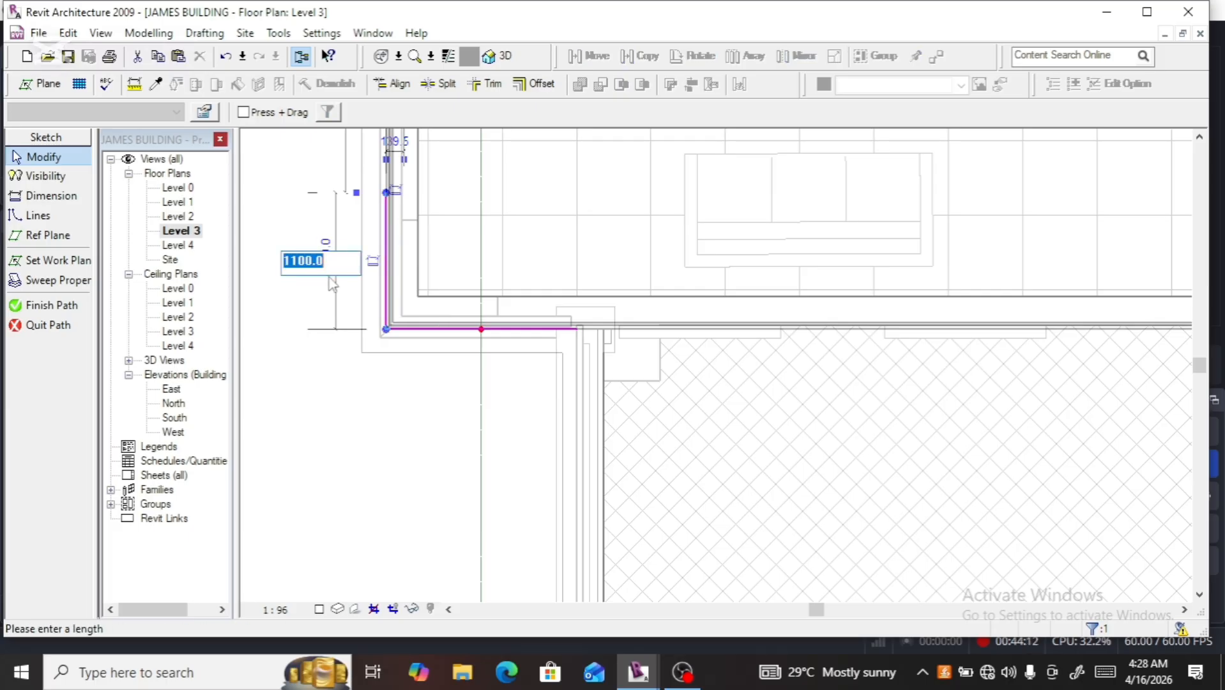
{"action": "type", "text": "1200"}
{"action": "key", "text": "Return"}
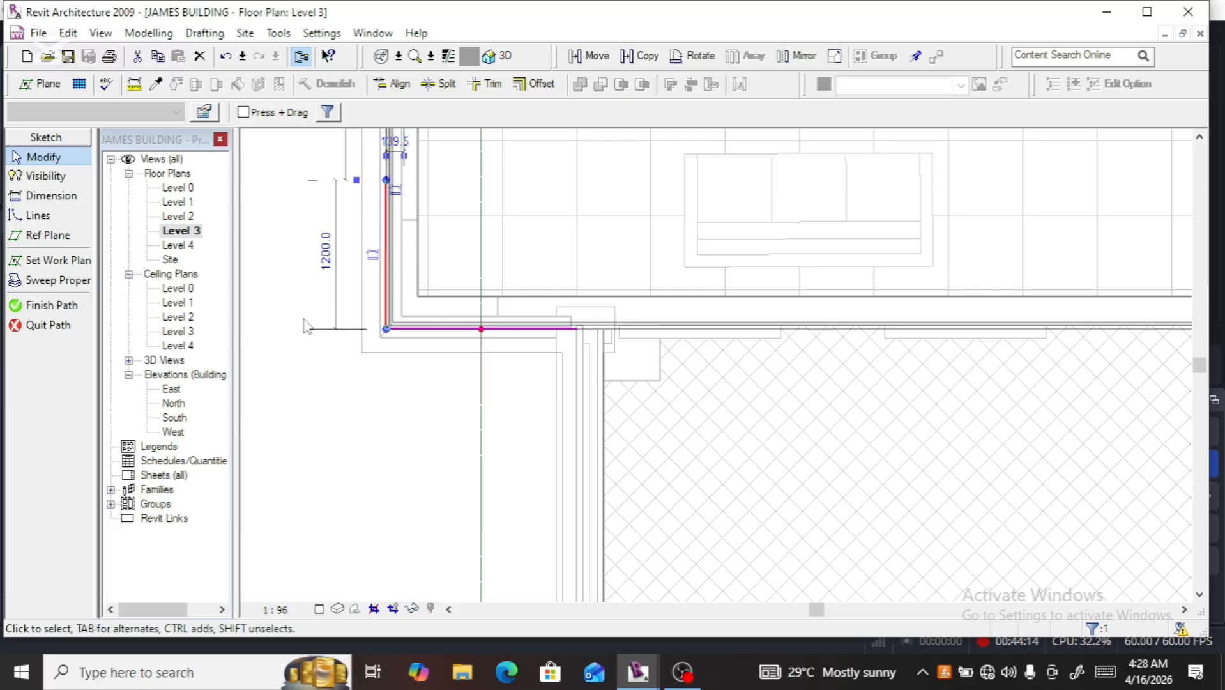
{"action": "left_click", "coordinate": [425, 331]}
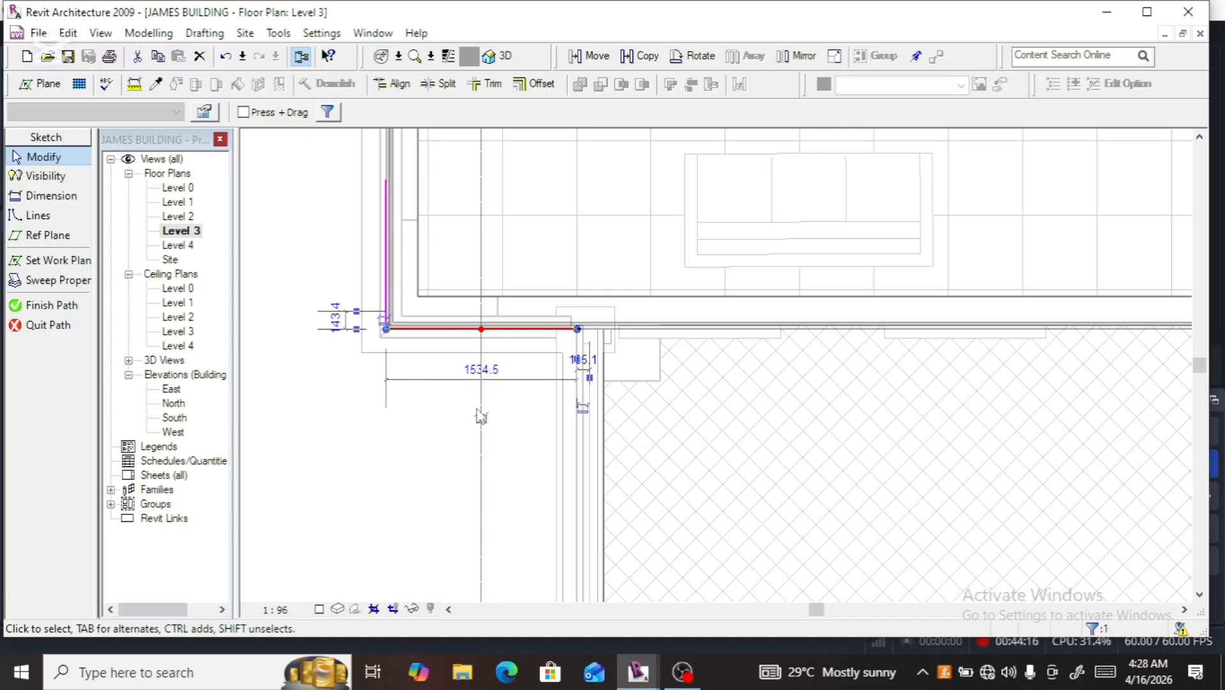
{"action": "left_click", "coordinate": [480, 369]}
{"action": "type", "text": "1200"}
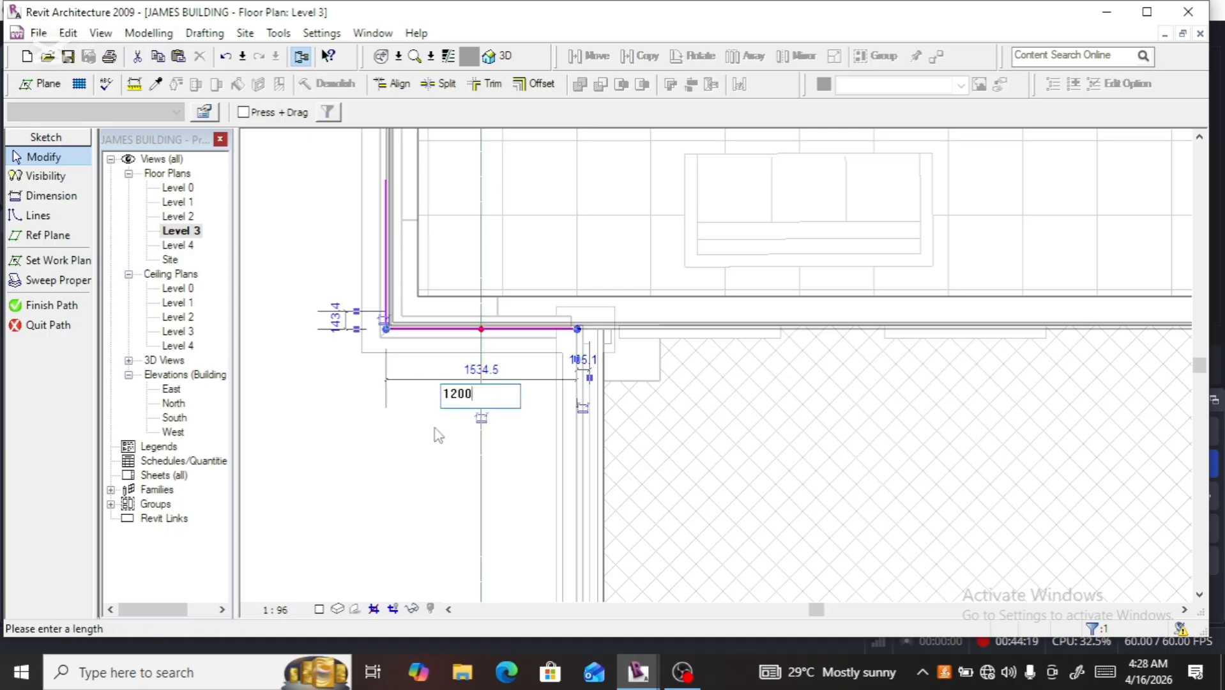
{"action": "key", "text": "Return"}
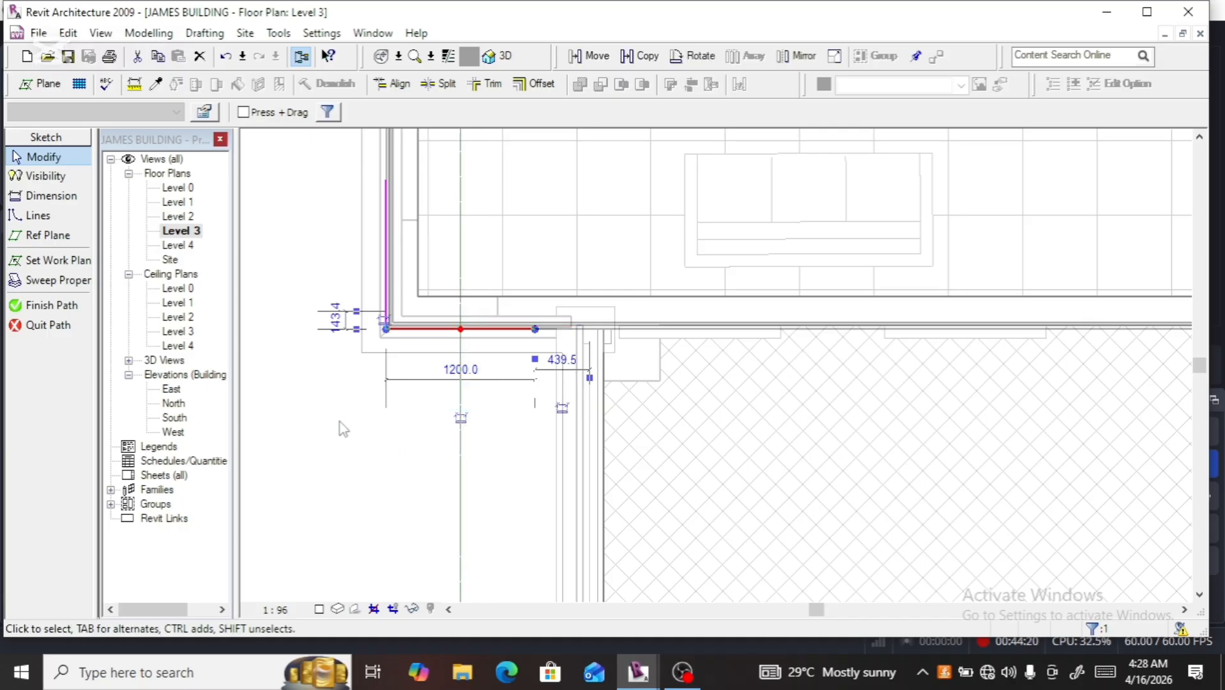
Finish the edited path, the sweep and the in-place family
{"action": "left_click", "coordinate": [76, 306]}
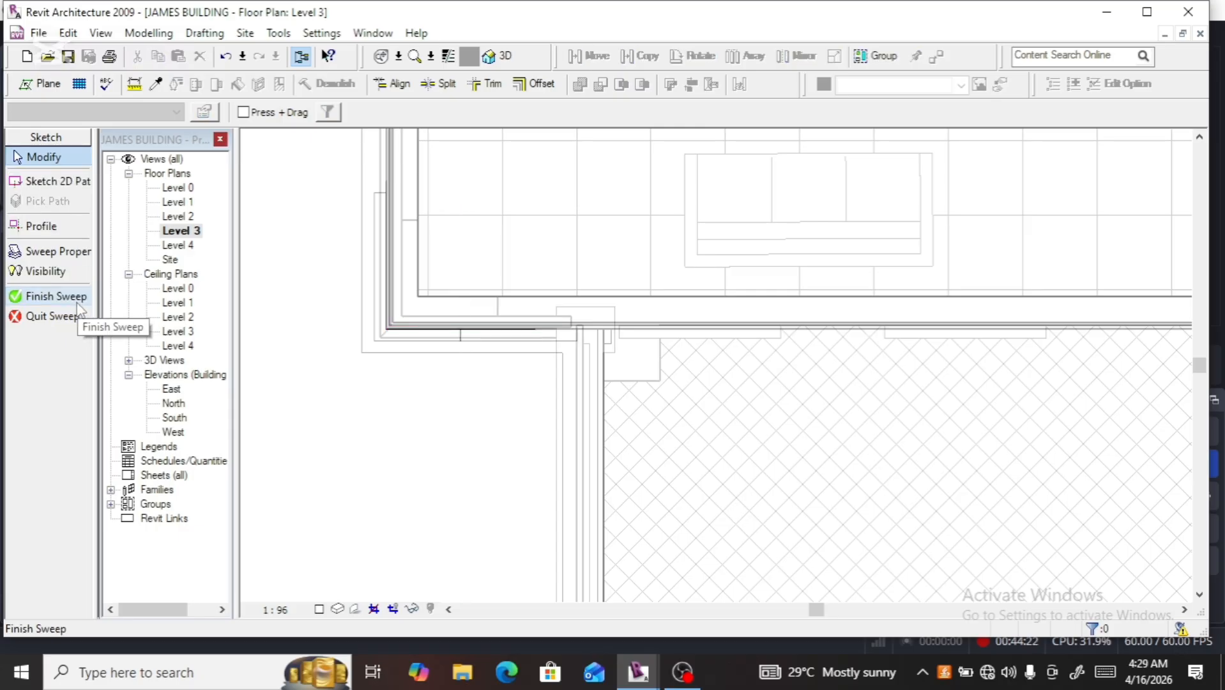
{"action": "left_click", "coordinate": [75, 300]}
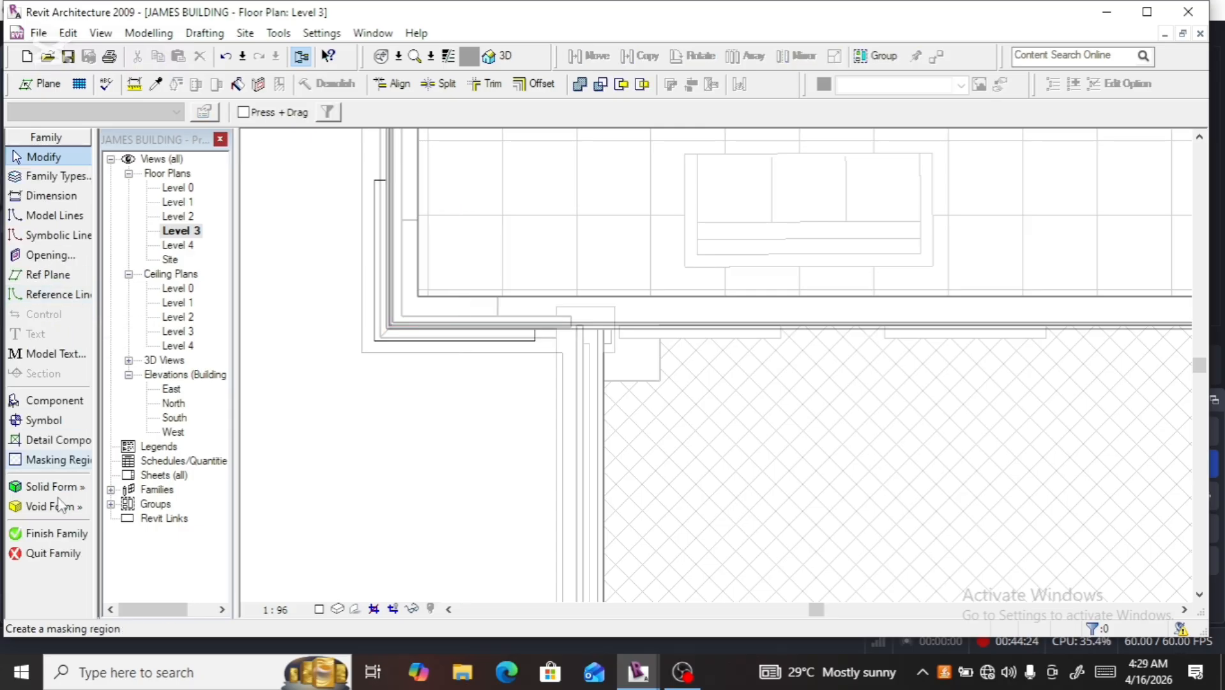
{"action": "left_click", "coordinate": [68, 539]}
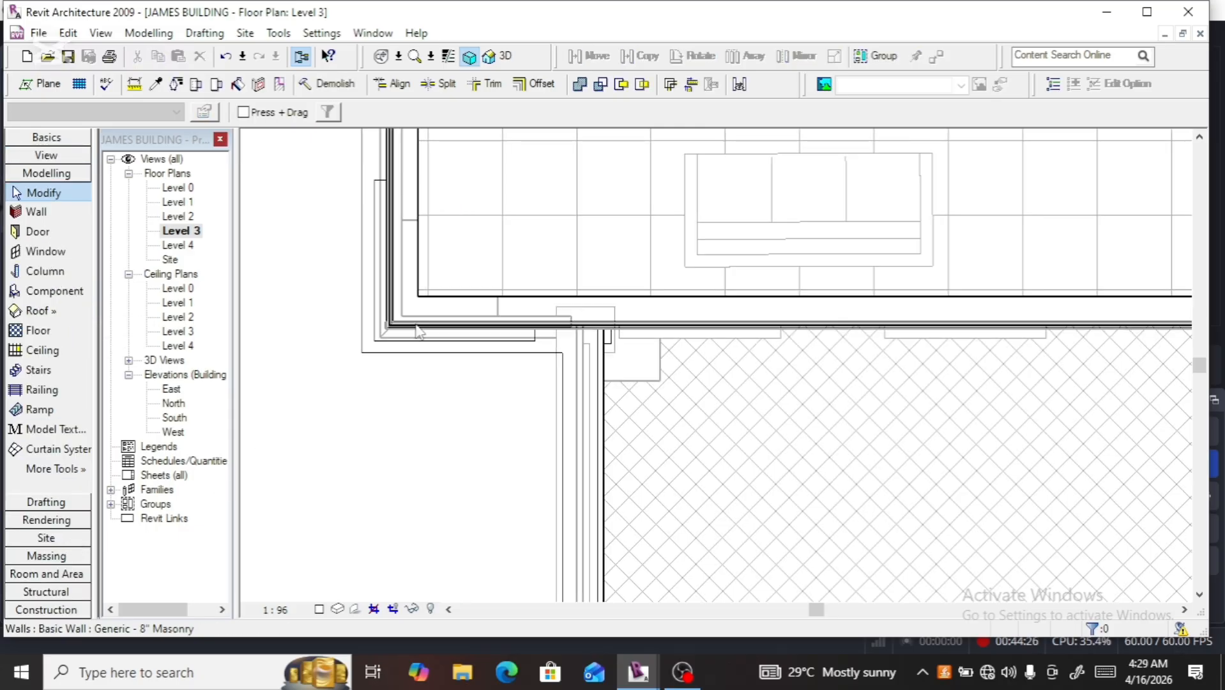
Examine the resized corner trim on the parapet in the 3D view, looking at the edge between the left and front sides
{"action": "left_click", "coordinate": [505, 57]}
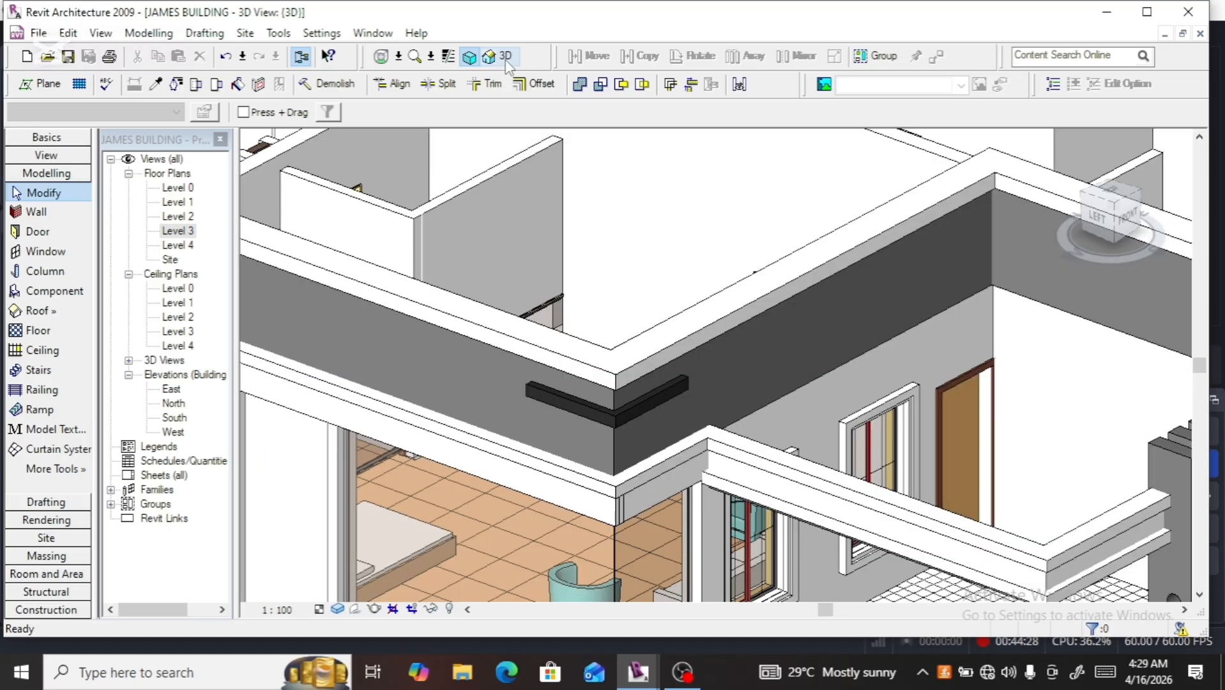
{"action": "scroll", "coordinate": [614, 385], "scroll_direction": "down", "scroll_amount": 1}
{"action": "scroll", "coordinate": [619, 394], "scroll_direction": "up", "scroll_amount": 2}
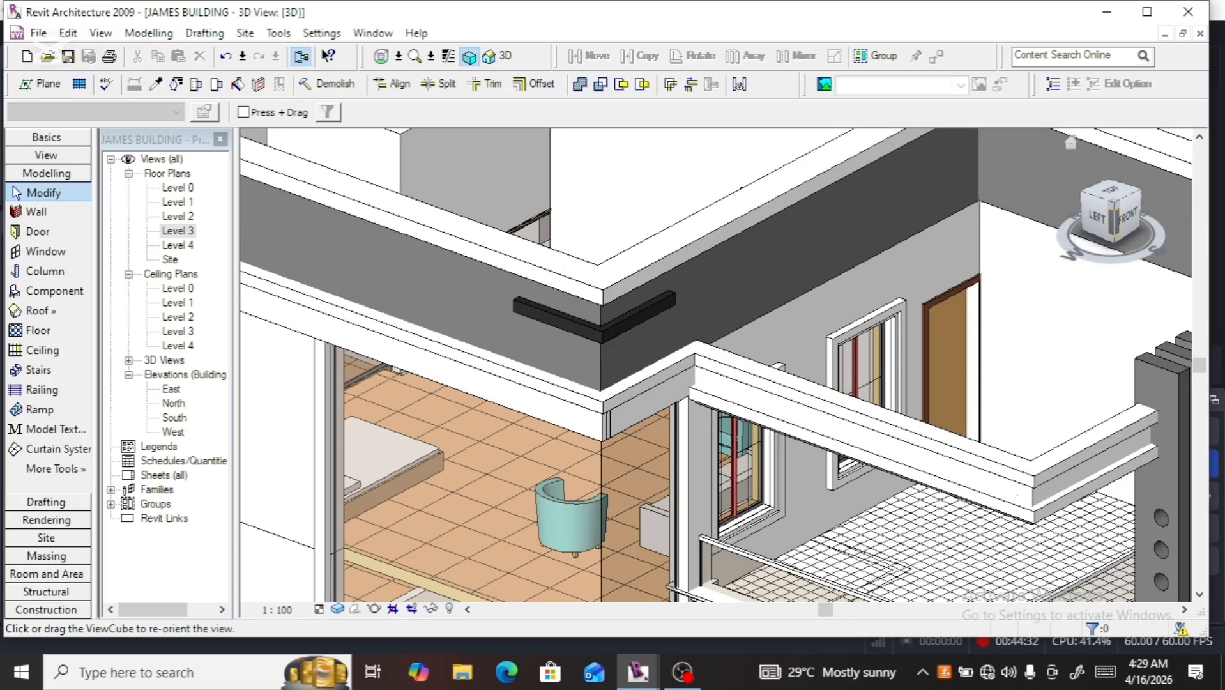
{"action": "left_click", "coordinate": [1112, 220]}
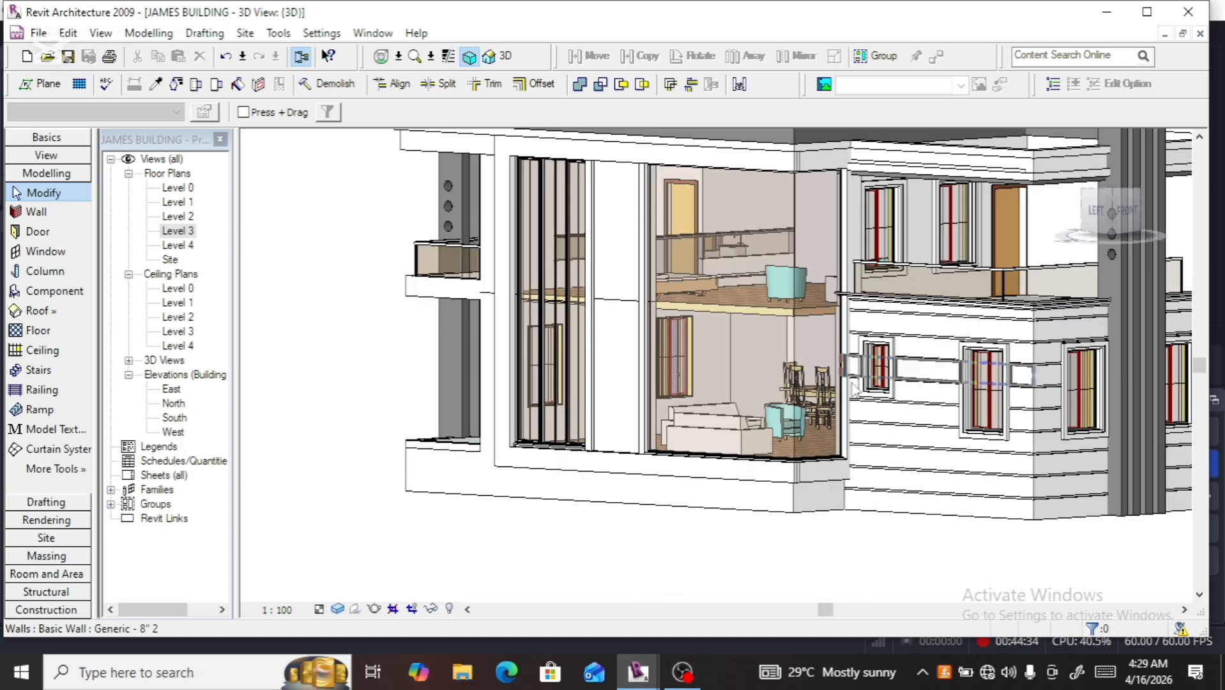
{"action": "scroll", "coordinate": [854, 388], "scroll_direction": "down", "scroll_amount": 1}
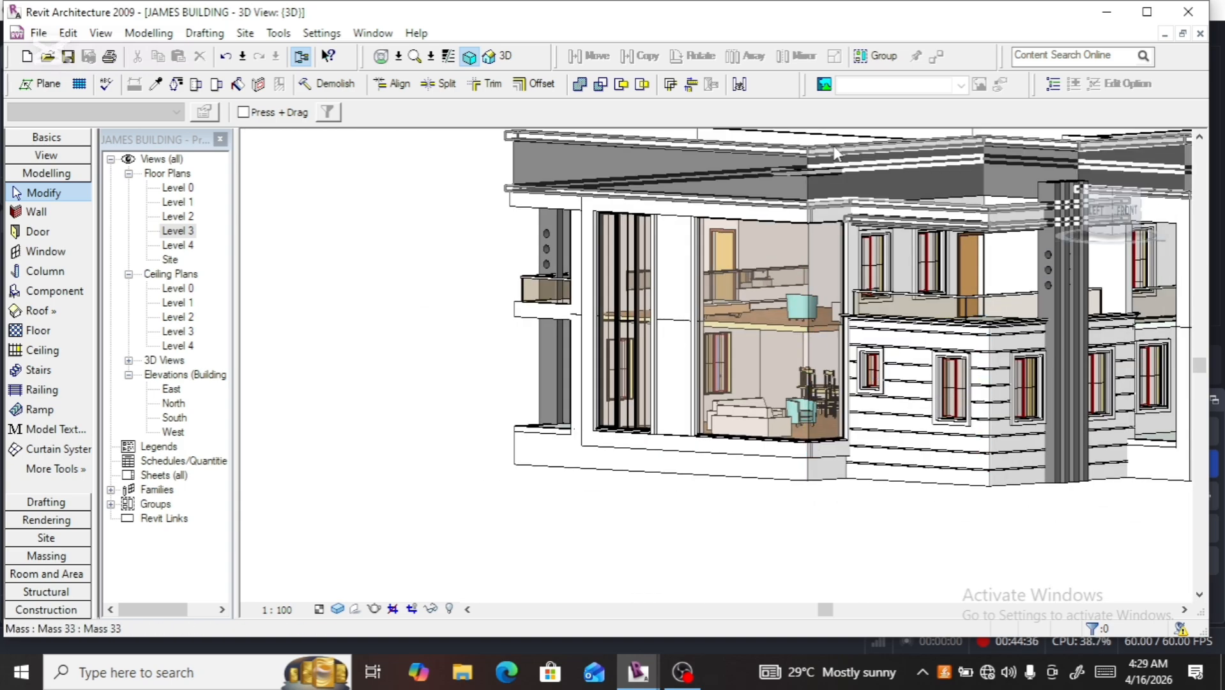
{"action": "scroll", "coordinate": [833, 154], "scroll_direction": "down", "scroll_amount": 1}
{"action": "scroll", "coordinate": [830, 185], "scroll_direction": "up", "scroll_amount": 3}
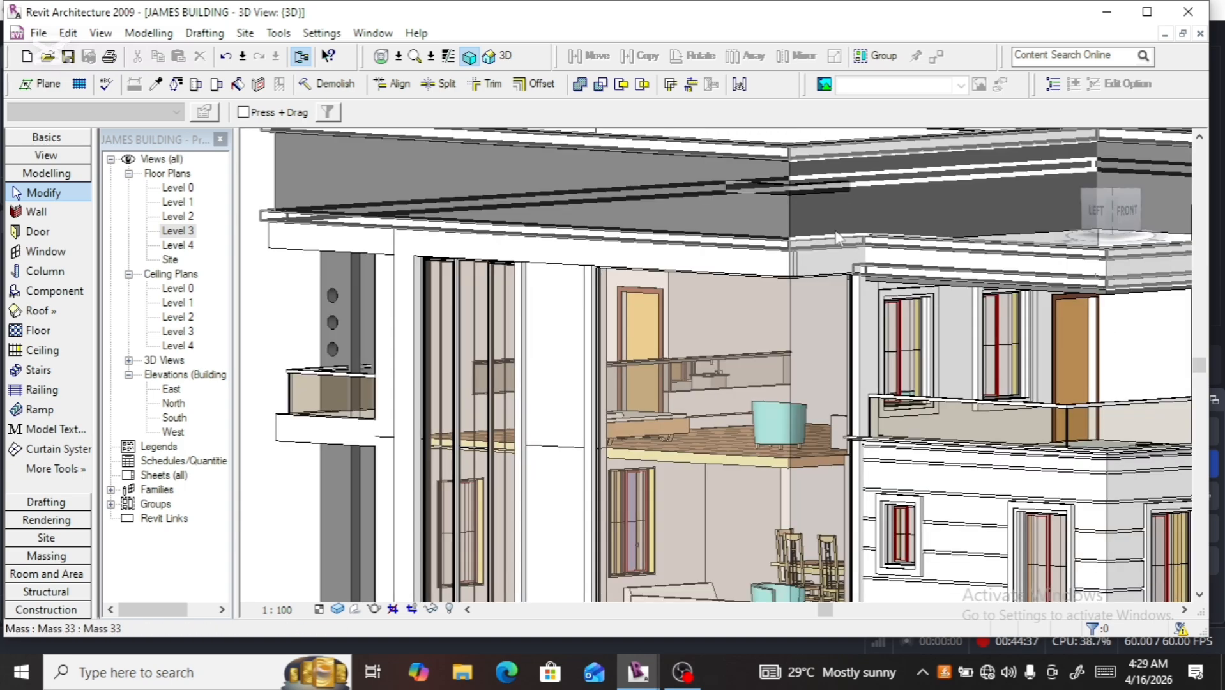
Copy the parapet corner trim vertically to just below the original, working in the left side view
{"action": "left_click", "coordinate": [834, 192]}
{"action": "left_click", "coordinate": [1097, 211]}
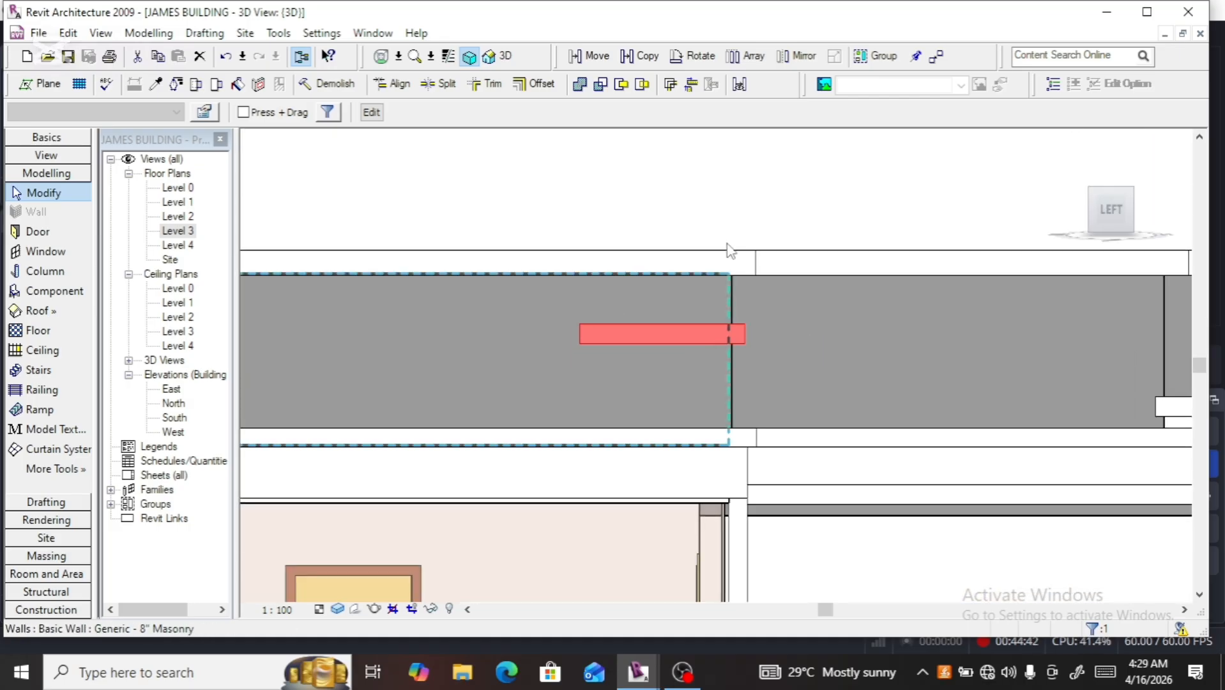
{"action": "left_click", "coordinate": [647, 56]}
{"action": "left_click", "coordinate": [678, 333]}
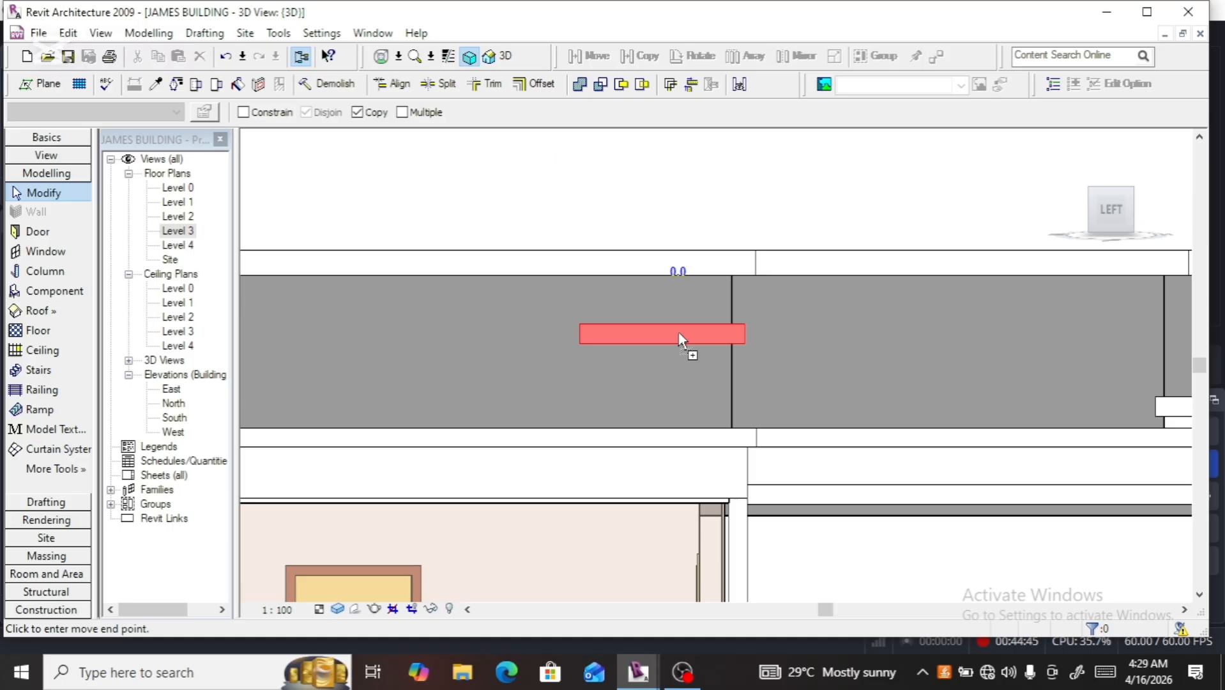
{"action": "left_click", "coordinate": [680, 375]}
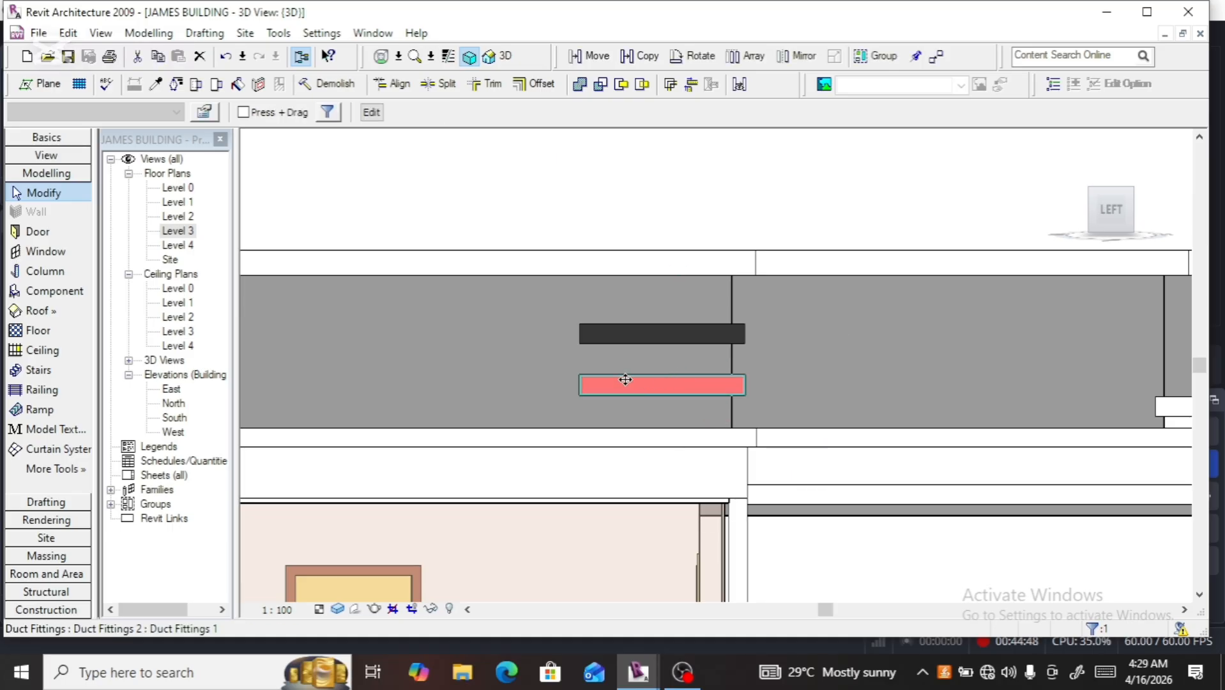
Nudge both parapet corner trims up together by two increments
{"action": "scroll", "coordinate": [582, 371], "scroll_direction": "down", "scroll_amount": 1}
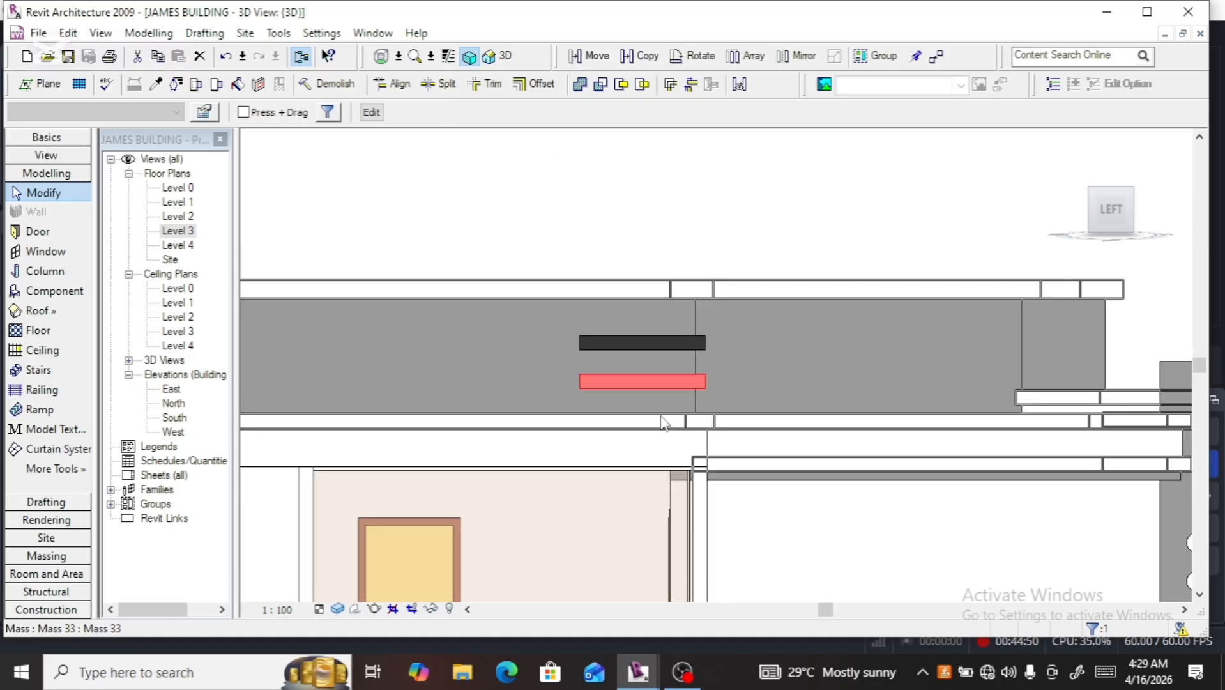
{"action": "left_click", "coordinate": [628, 337], "text": "ctrl"}
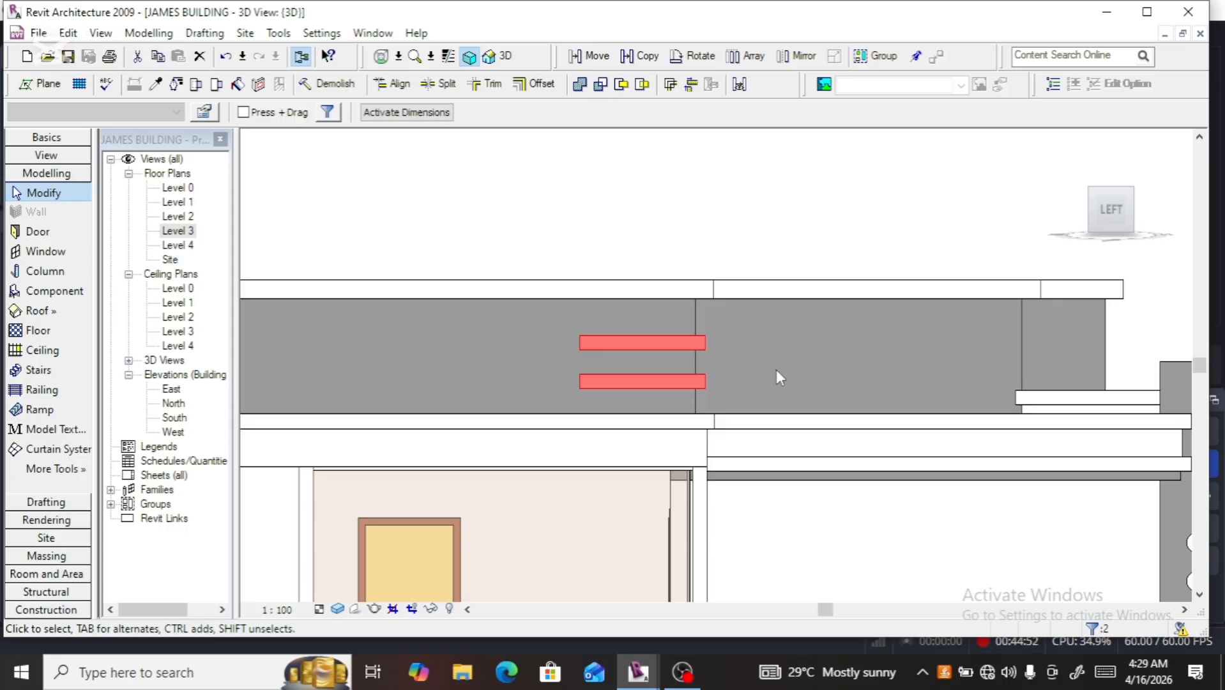
{"action": "key", "text": "Up"}
{"action": "key", "text": "Up"}
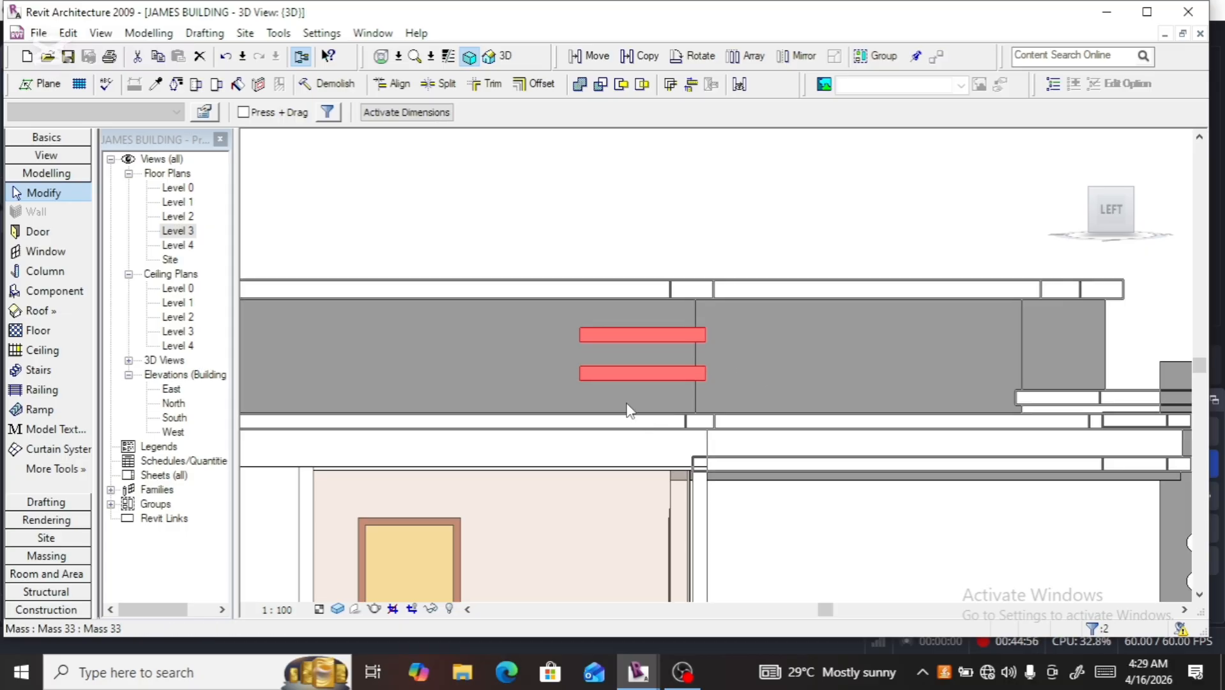
{"action": "left_click", "coordinate": [613, 382]}
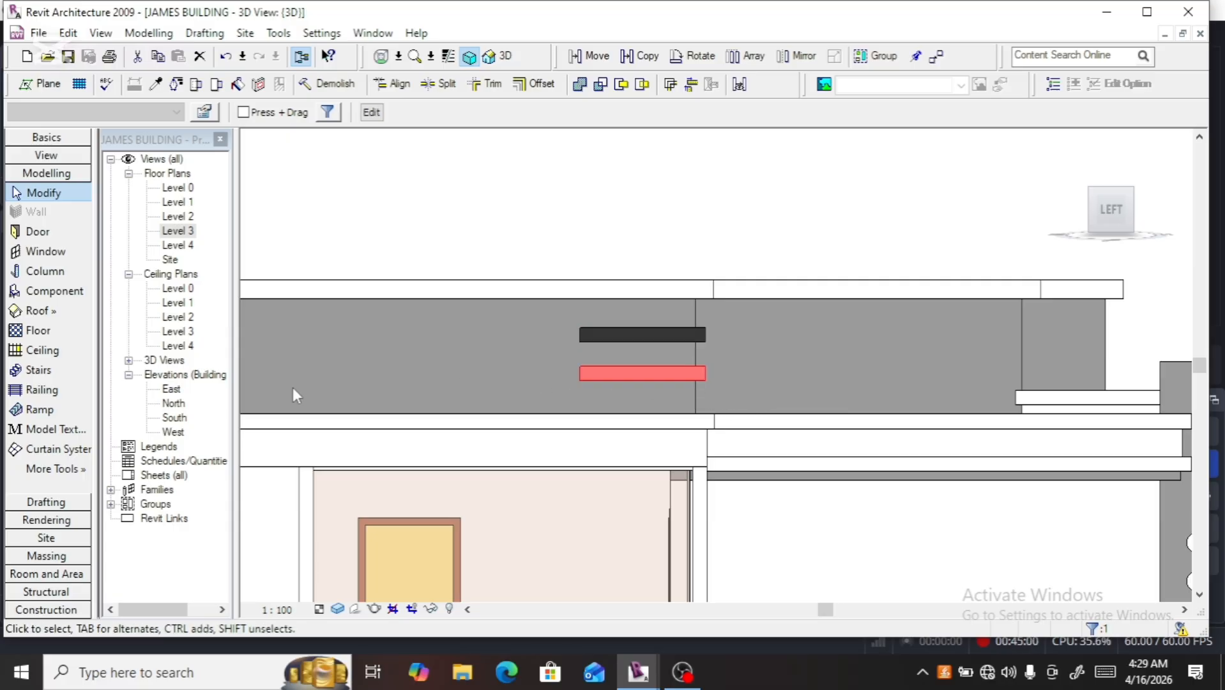
{"action": "left_click", "coordinate": [451, 219]}
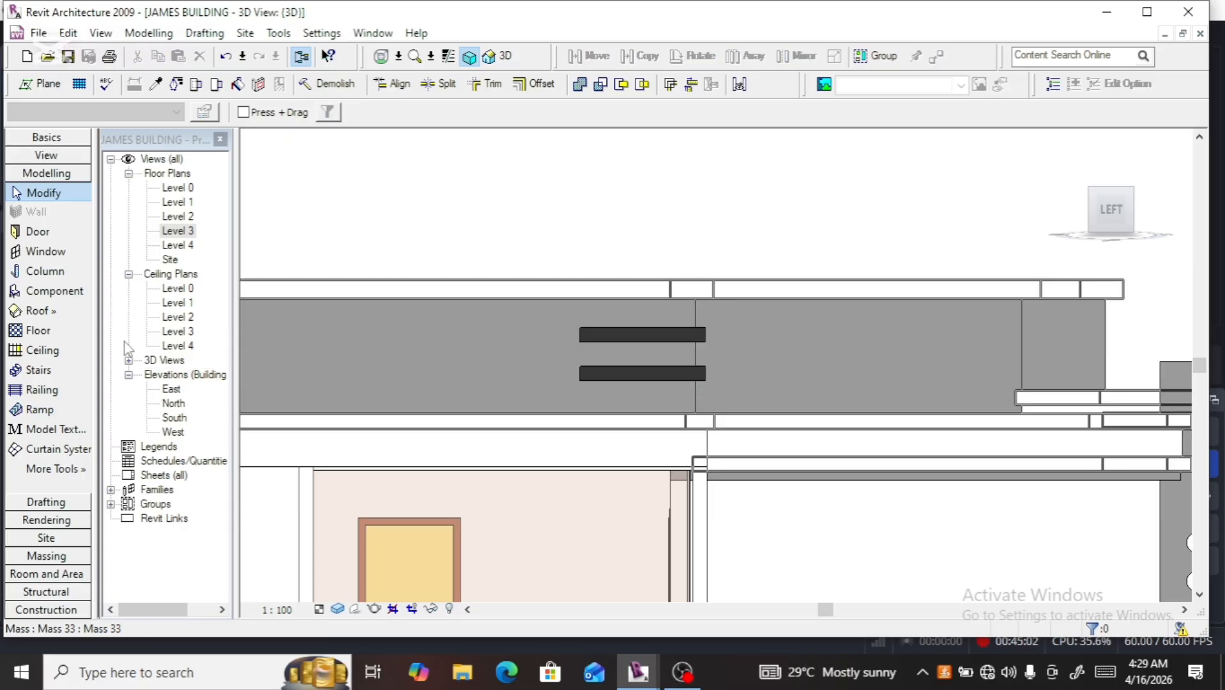
Edit the lower corner trim in place and open its sweep path for editing, seen from the top
{"action": "left_click", "coordinate": [50, 138]}
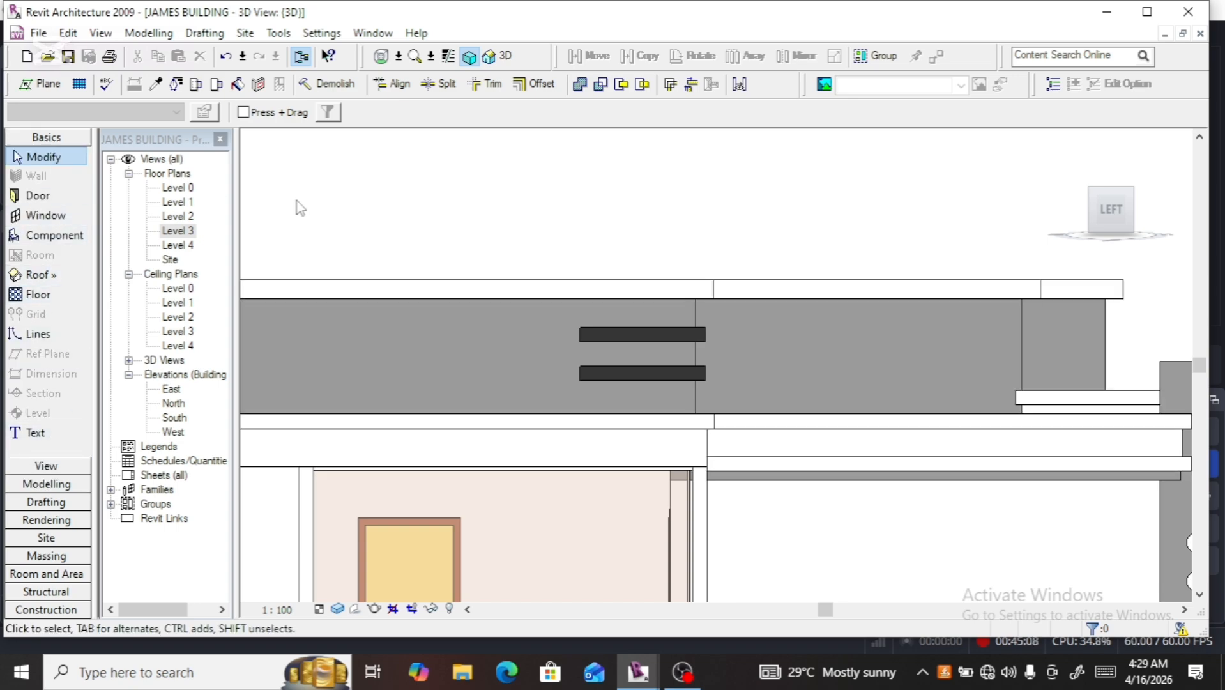
{"action": "left_click", "coordinate": [658, 373]}
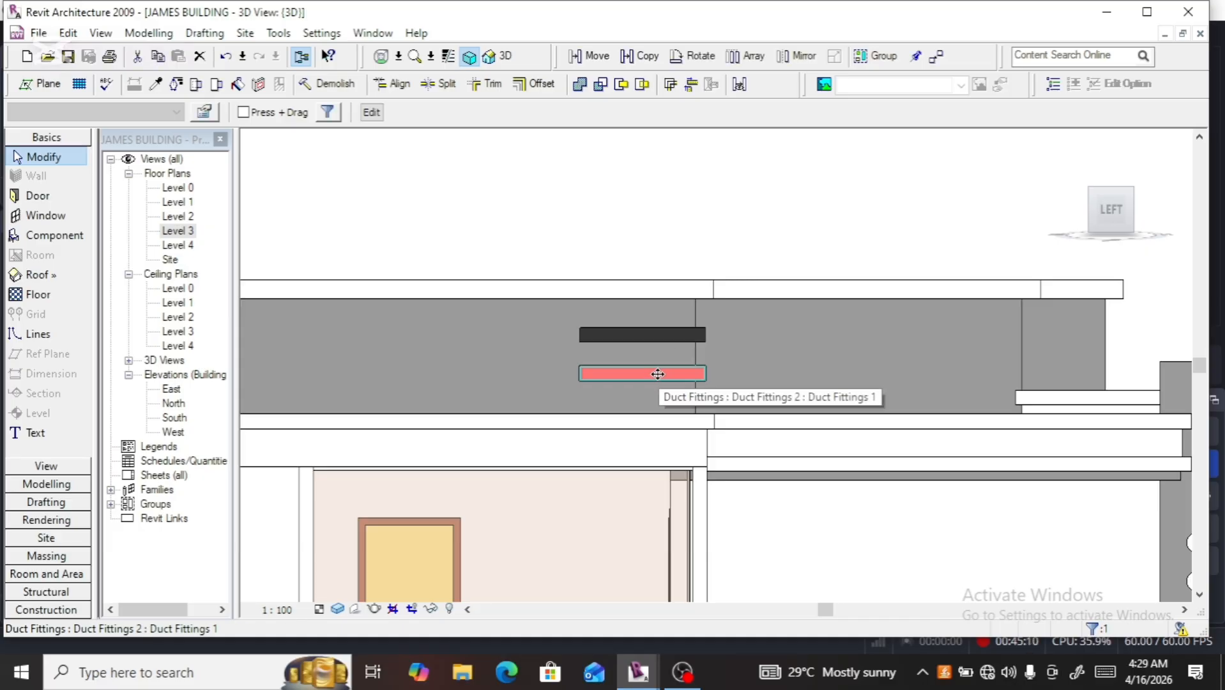
{"action": "left_click", "coordinate": [371, 114]}
{"action": "left_click", "coordinate": [614, 375]}
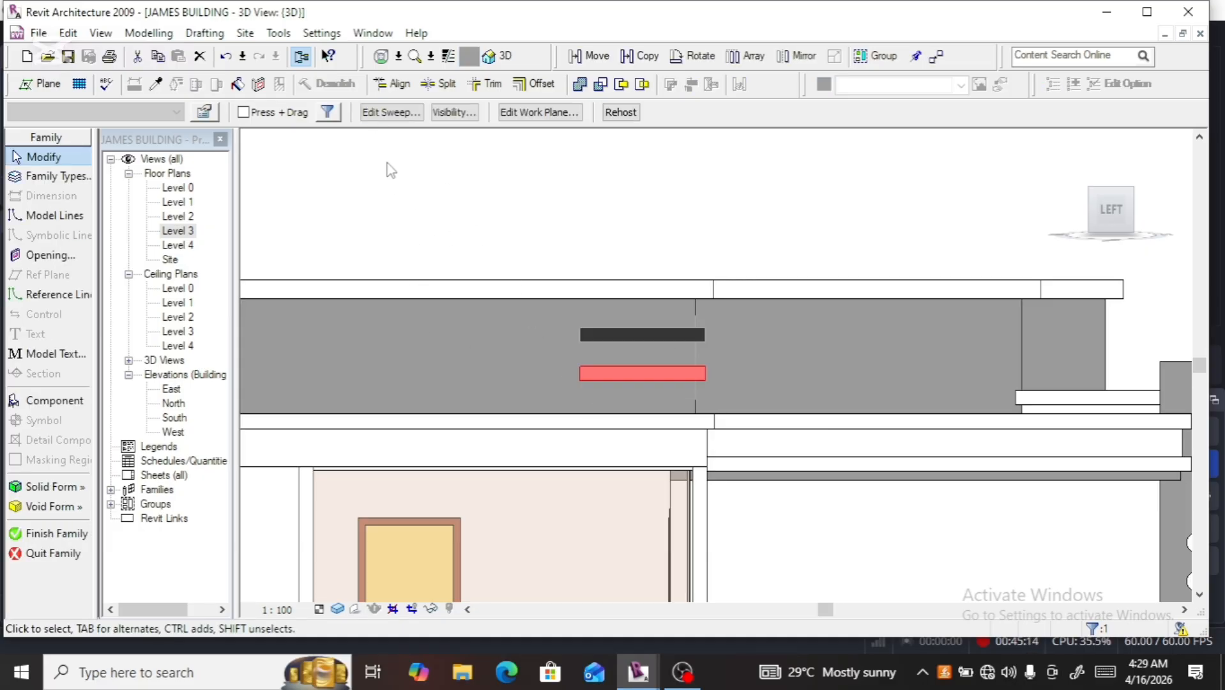
{"action": "left_click", "coordinate": [388, 113]}
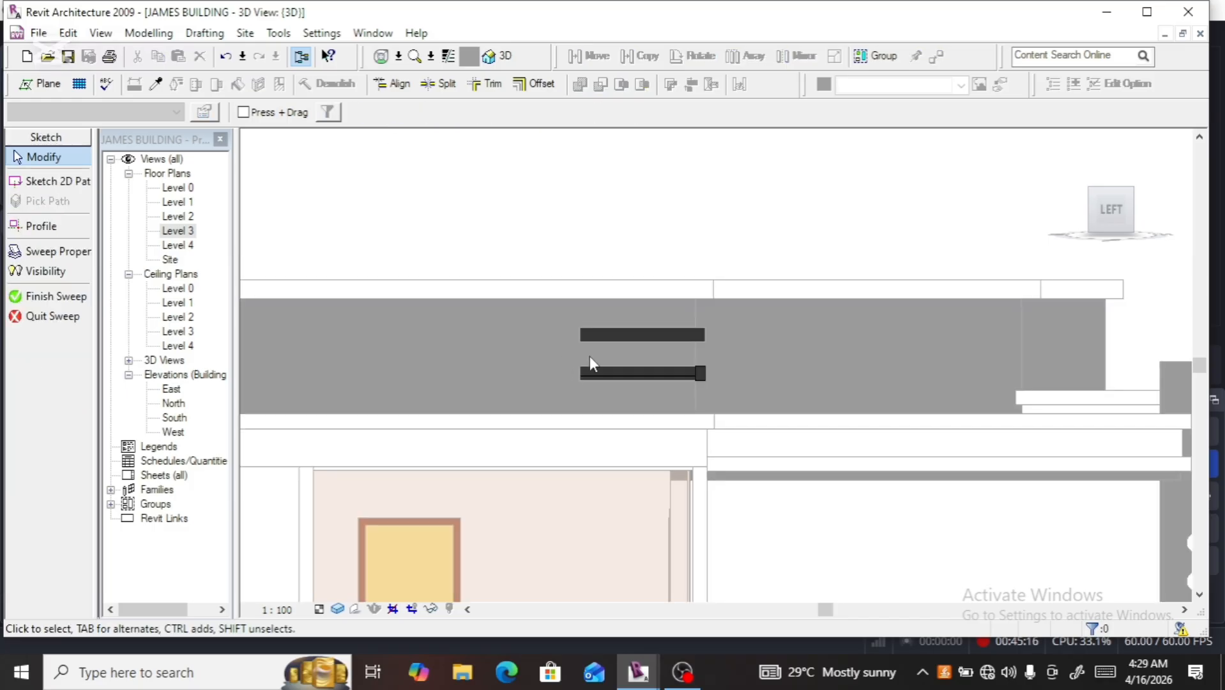
{"action": "left_click", "coordinate": [629, 375]}
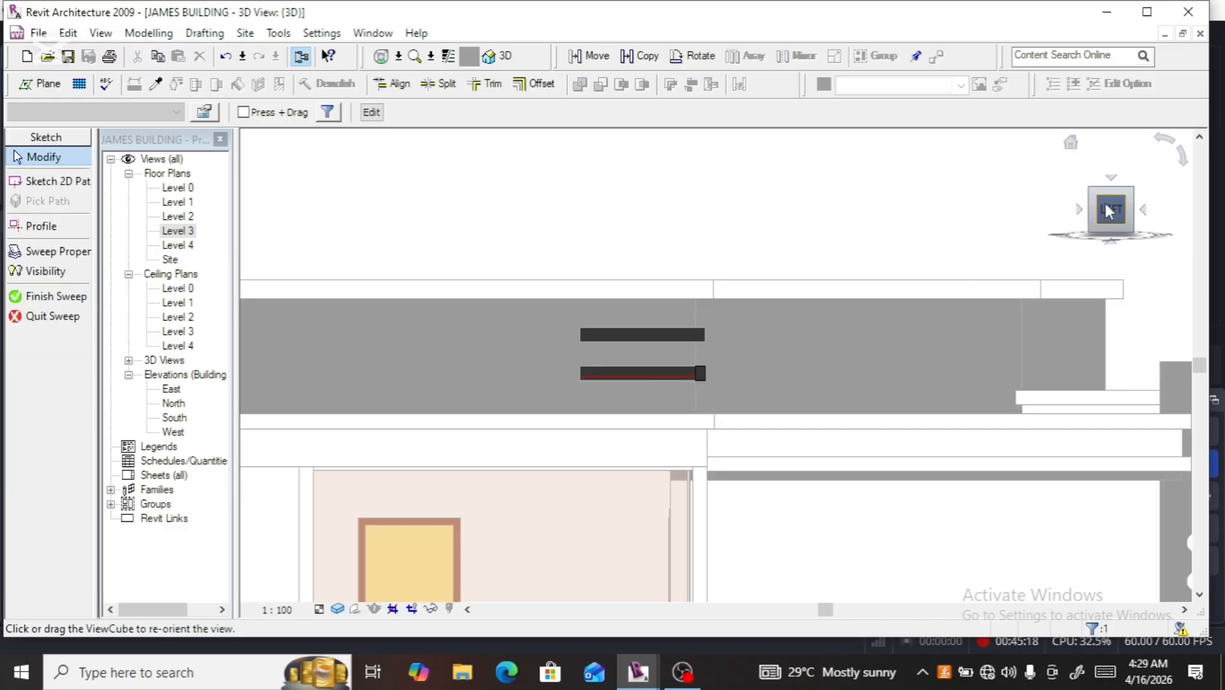
{"action": "left_click", "coordinate": [1116, 179]}
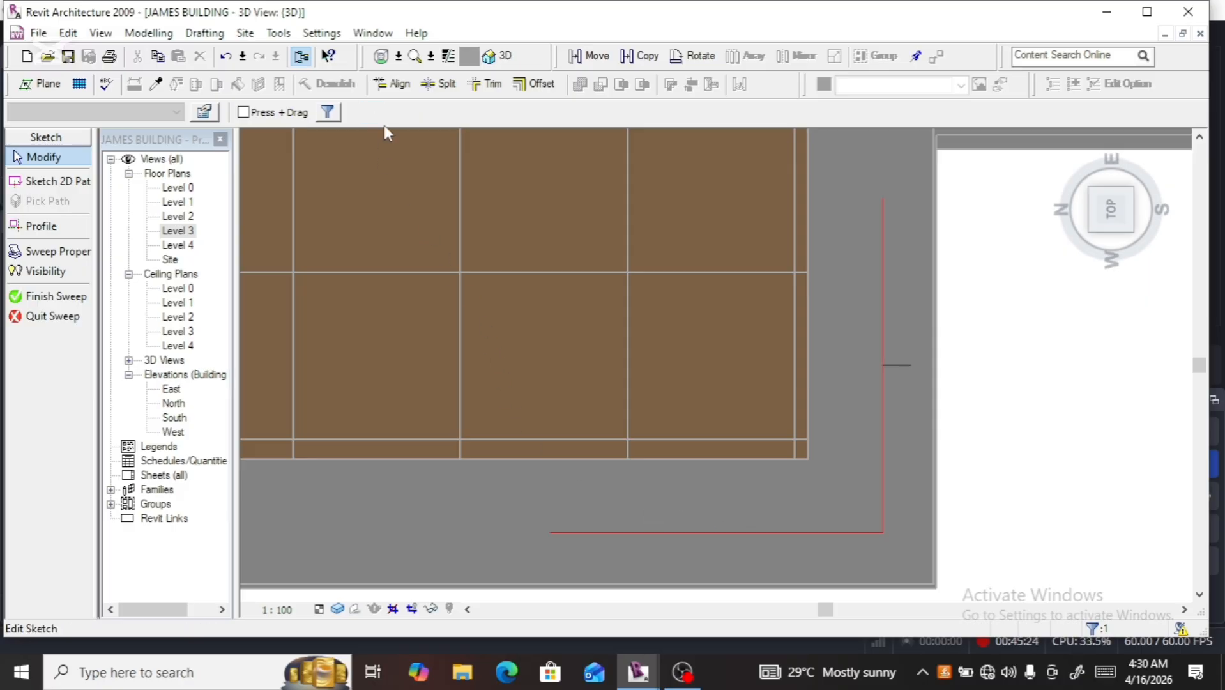
Set both legs of the lower trim's L-shaped sweep path to a length of 1700
{"action": "left_click", "coordinate": [621, 536]}
{"action": "scroll", "coordinate": [641, 464], "scroll_direction": "down", "scroll_amount": 1}
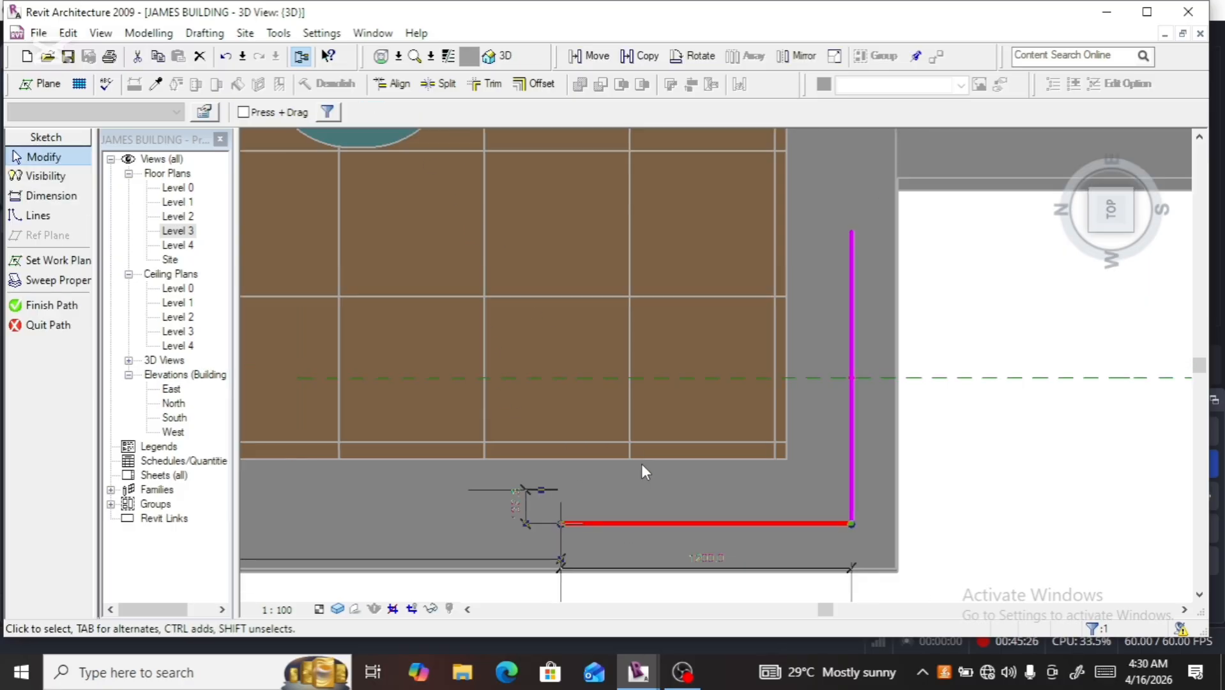
{"action": "scroll", "coordinate": [642, 464], "scroll_direction": "down", "scroll_amount": 2}
{"action": "left_click", "coordinate": [680, 513]}
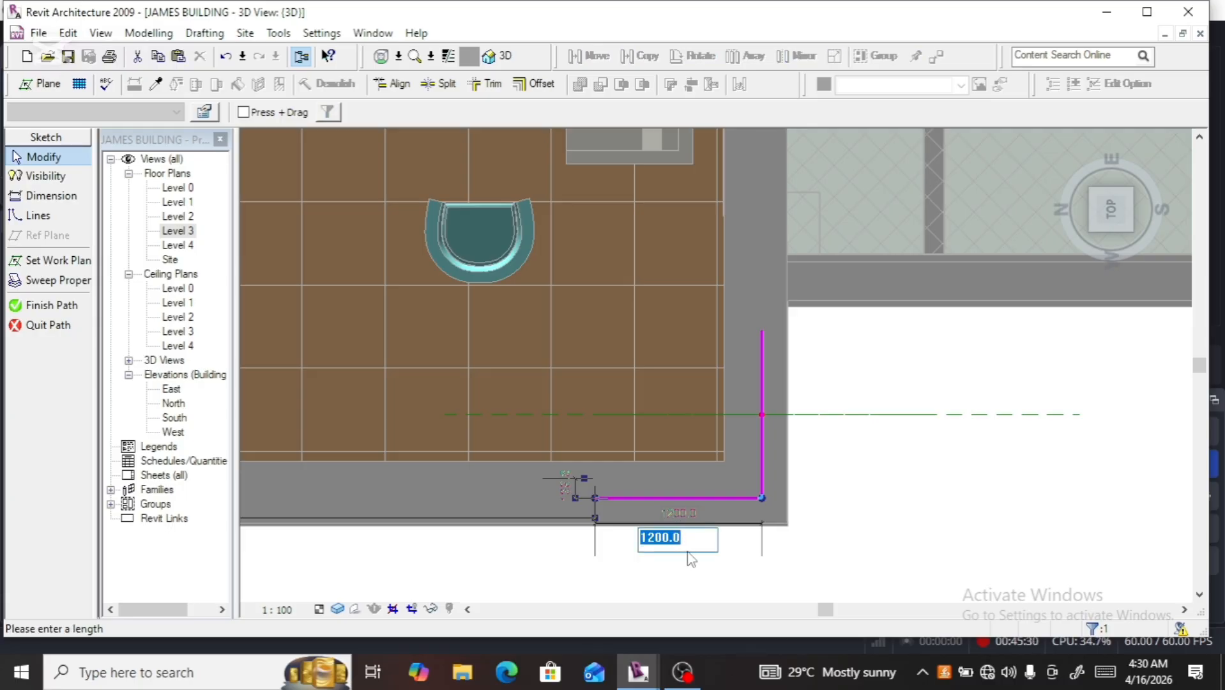
{"action": "type", "text": "1"}
{"action": "key", "text": "Return"}
{"action": "left_click", "coordinate": [763, 390]}
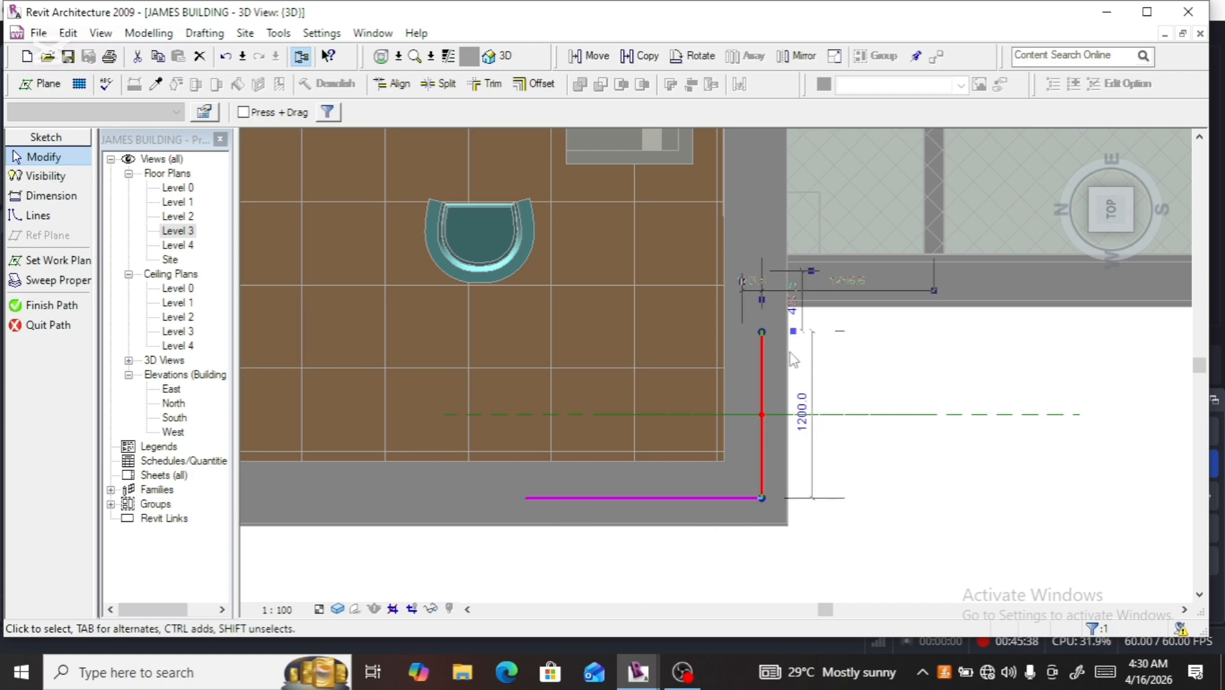
{"action": "left_click", "coordinate": [801, 412]}
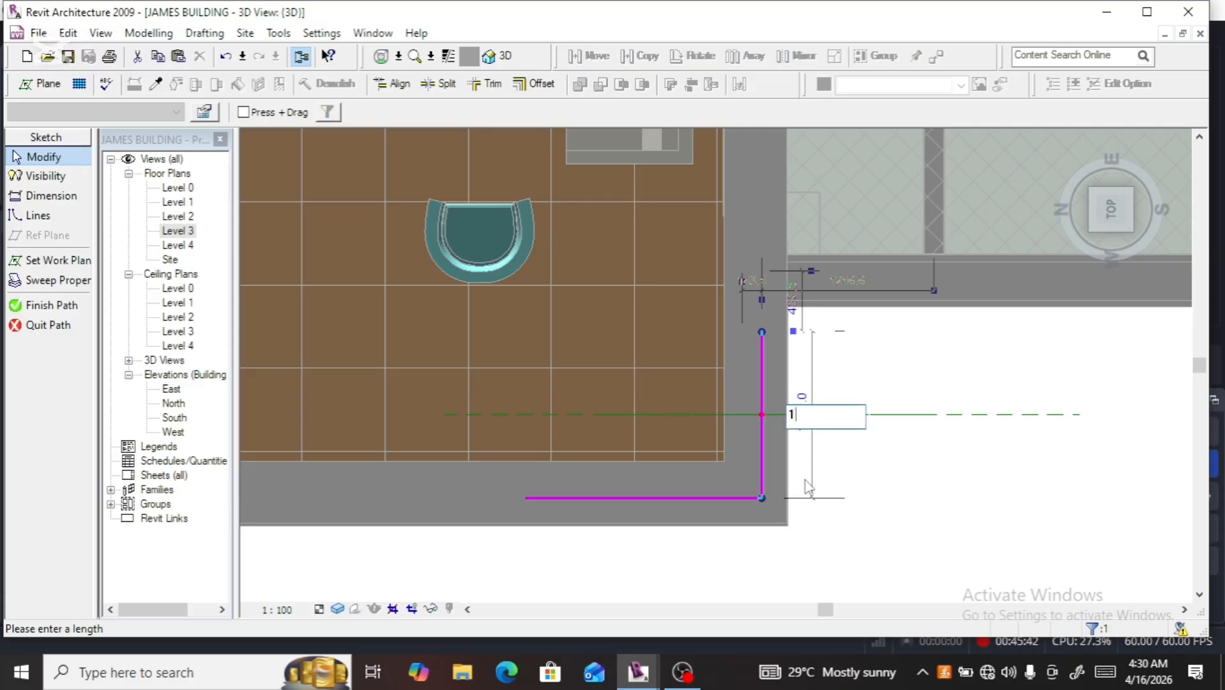
{"action": "key", "text": "Return"}
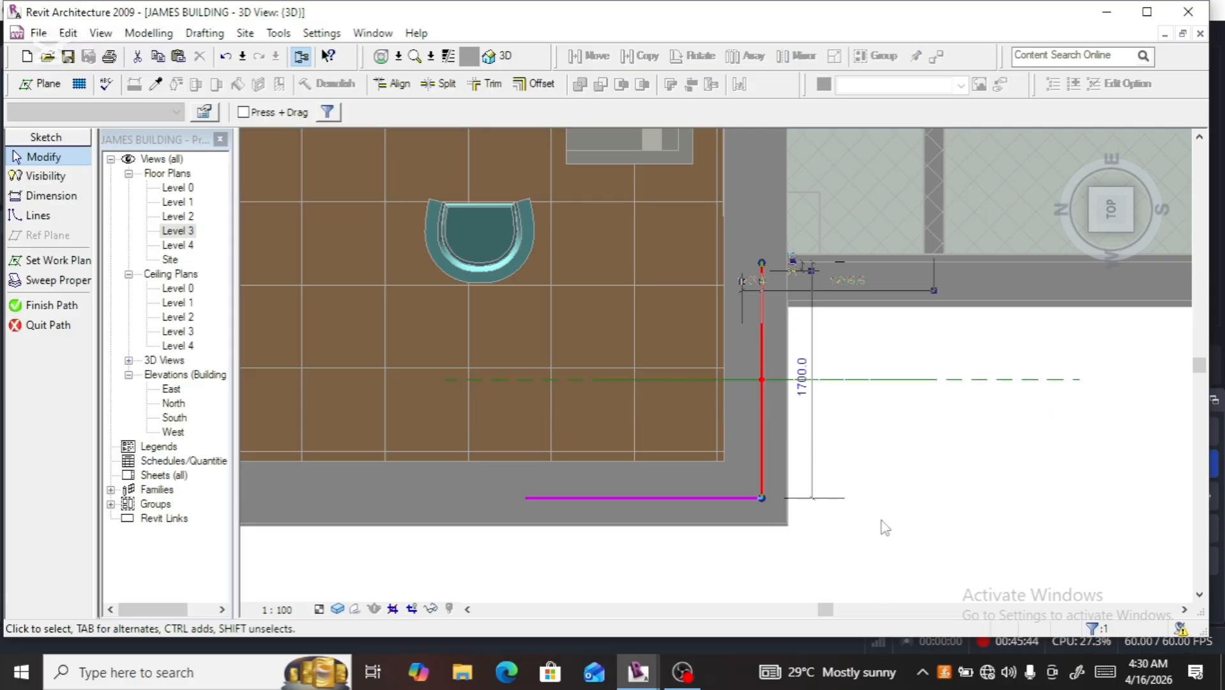
Finish the lower trim's path, its sweep and the in-place family, keeping the changes
{"action": "left_click", "coordinate": [48, 297]}
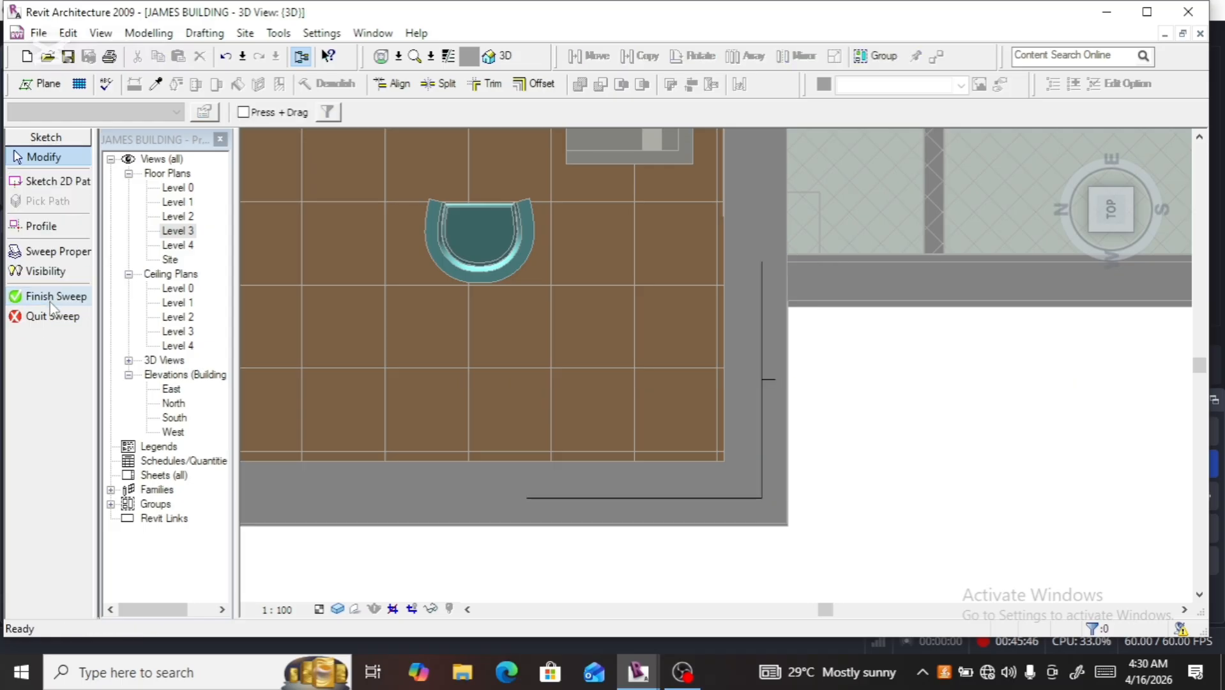
{"action": "left_click", "coordinate": [49, 296]}
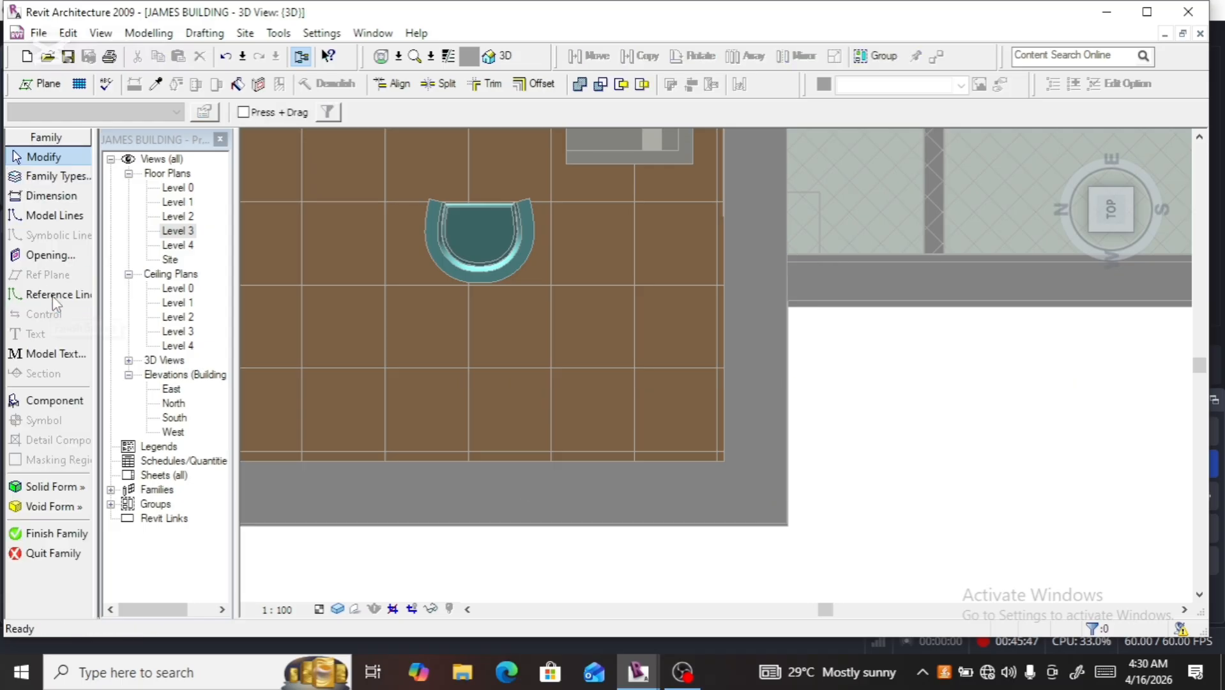
{"action": "left_click", "coordinate": [27, 549]}
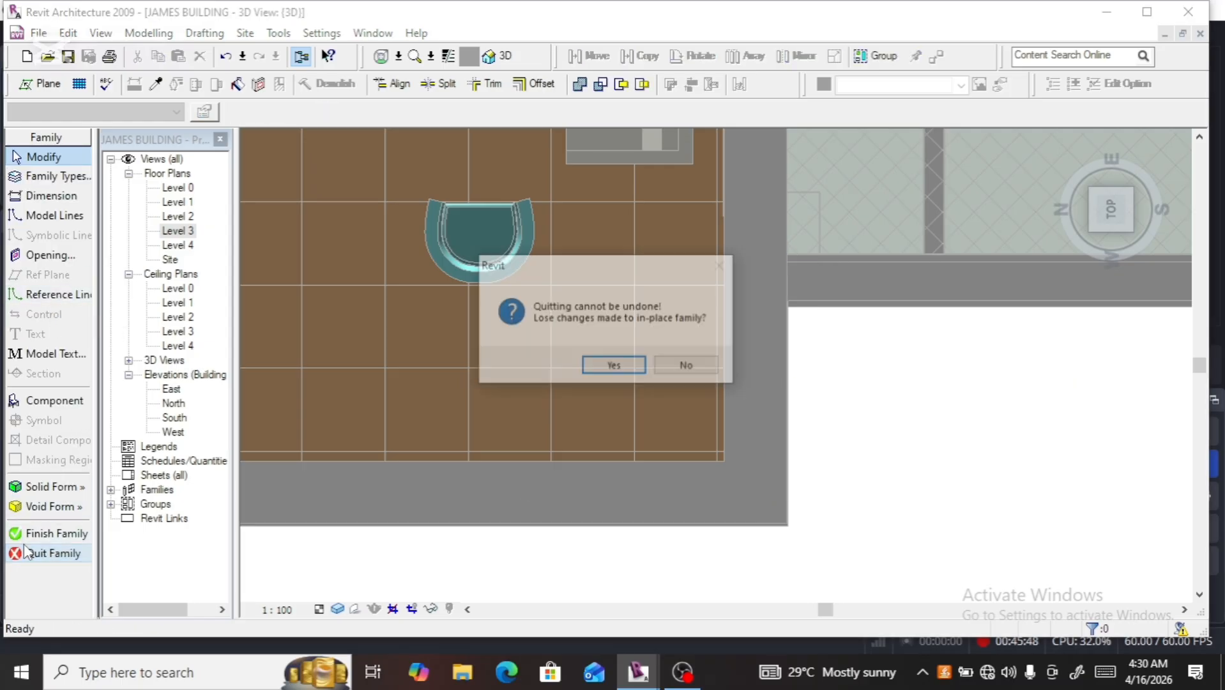
{"action": "left_click", "coordinate": [678, 369]}
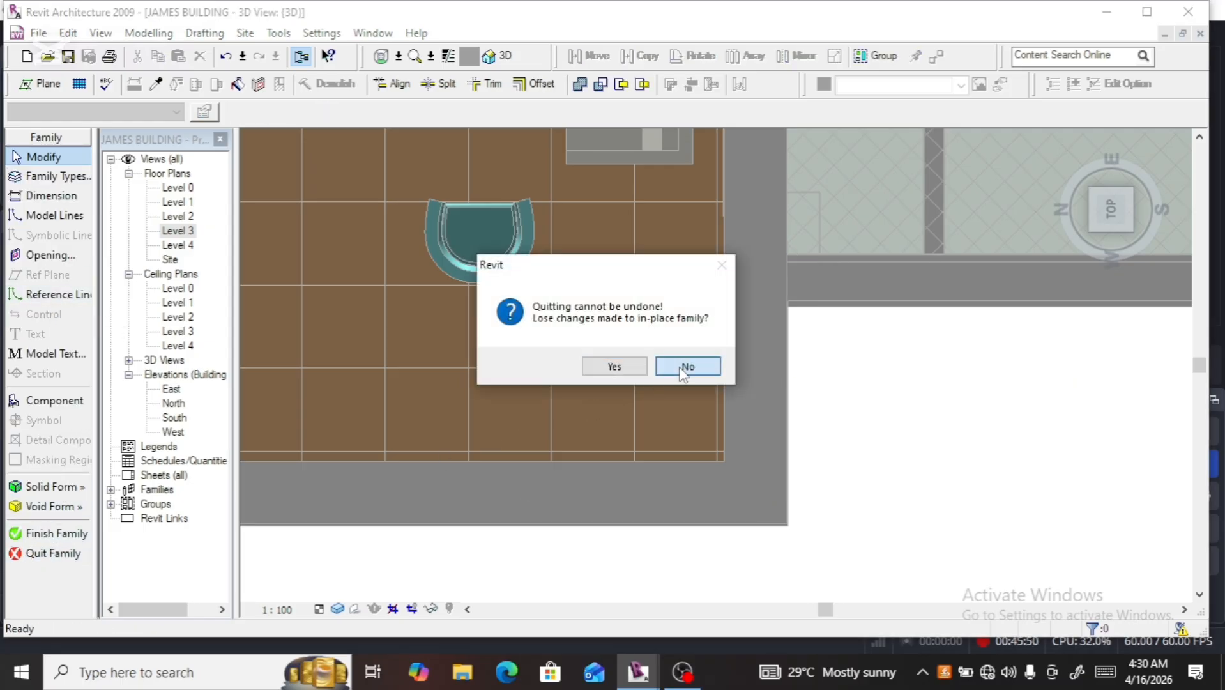
{"action": "left_click", "coordinate": [56, 533]}
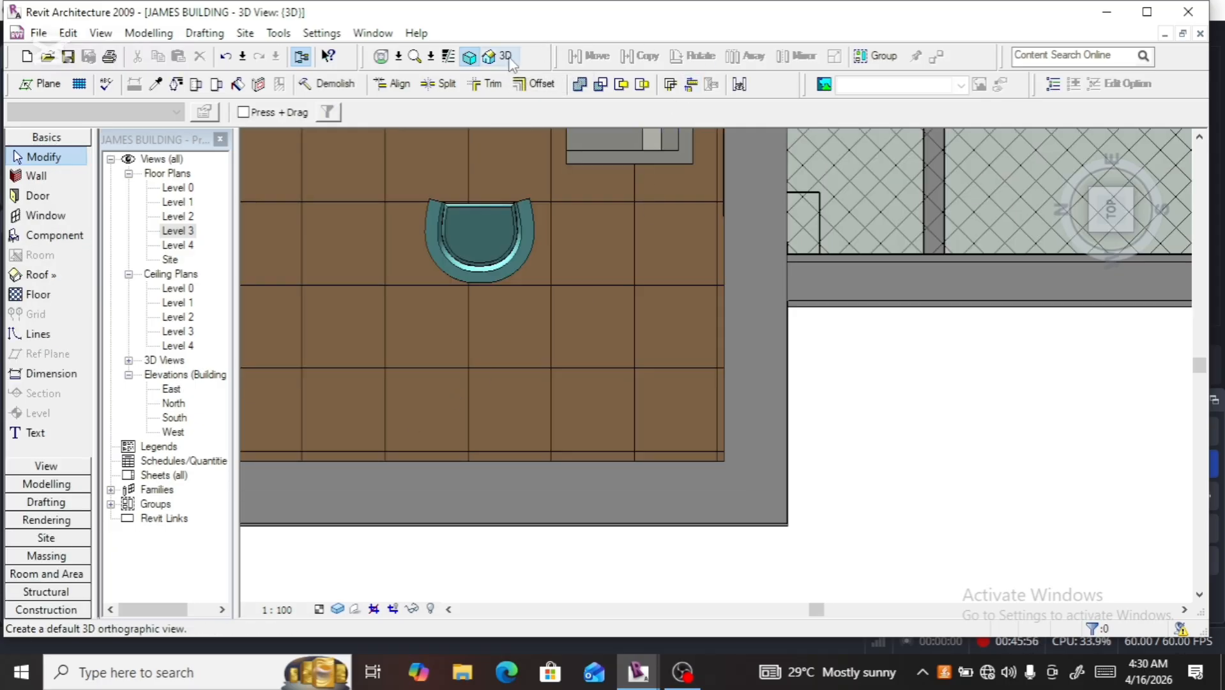
Examine the two parapet corner trims in the 3D view from the left side, the front corner and the front
{"action": "left_click", "coordinate": [1096, 223]}
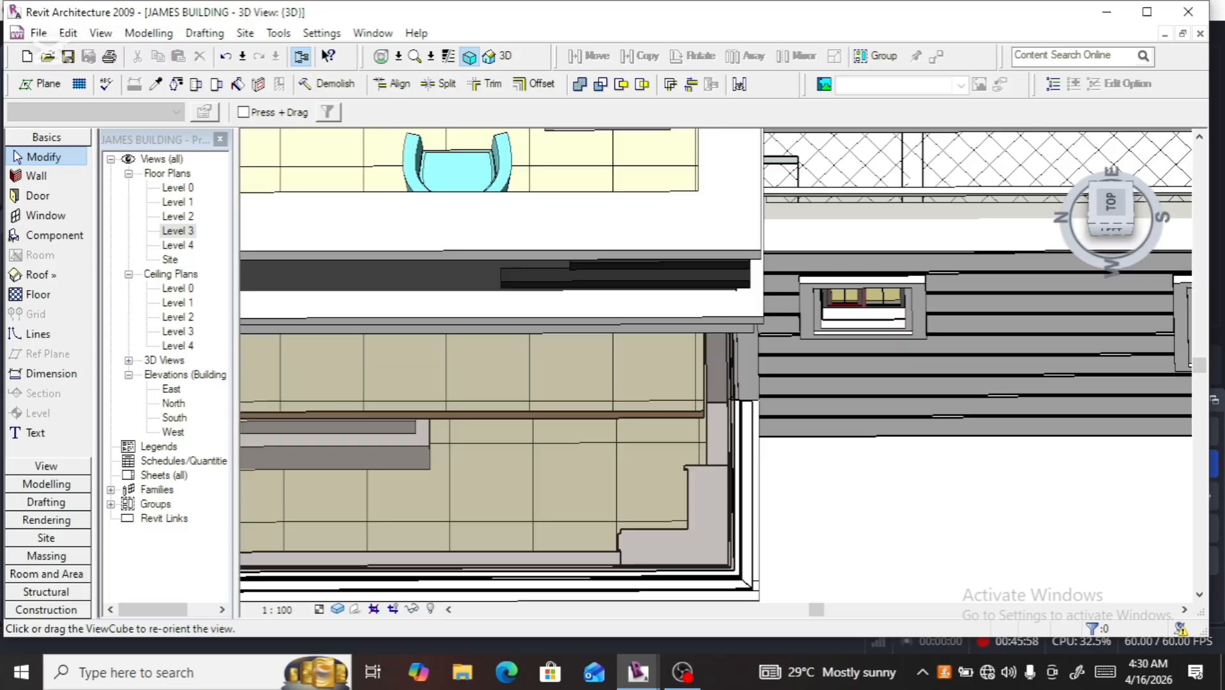
{"action": "left_click_drag", "start_coordinate": [1110, 225], "coordinate": [1106, 222]}
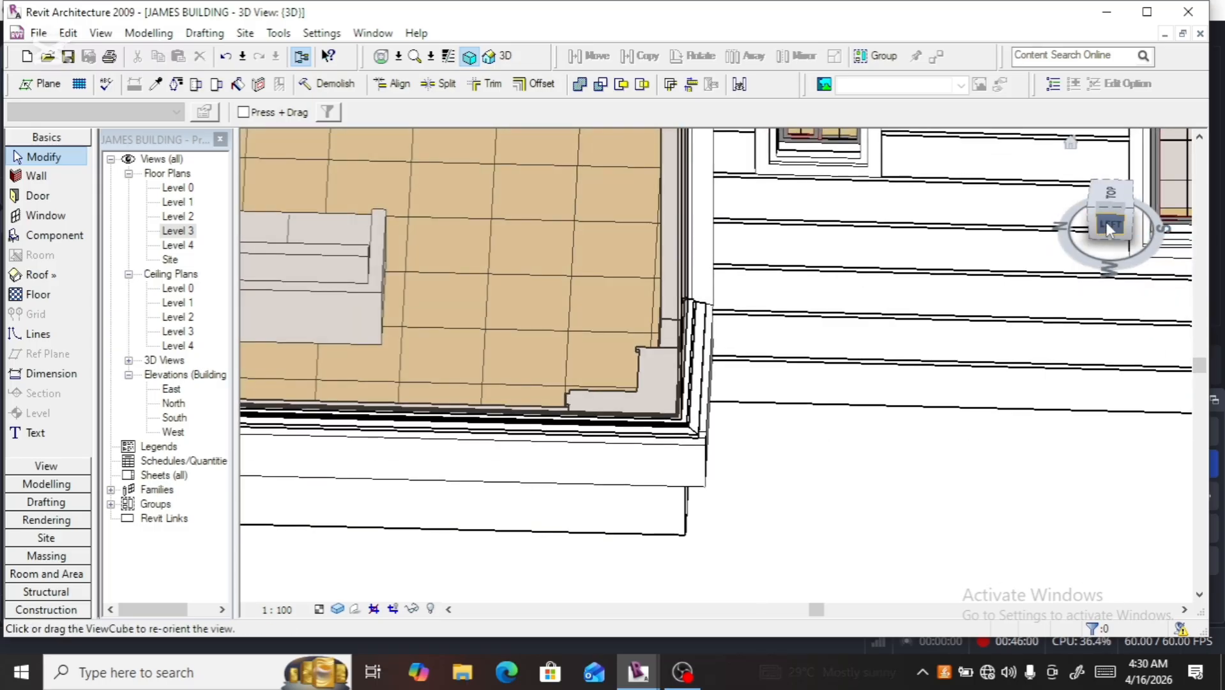
{"action": "left_click", "coordinate": [1106, 222]}
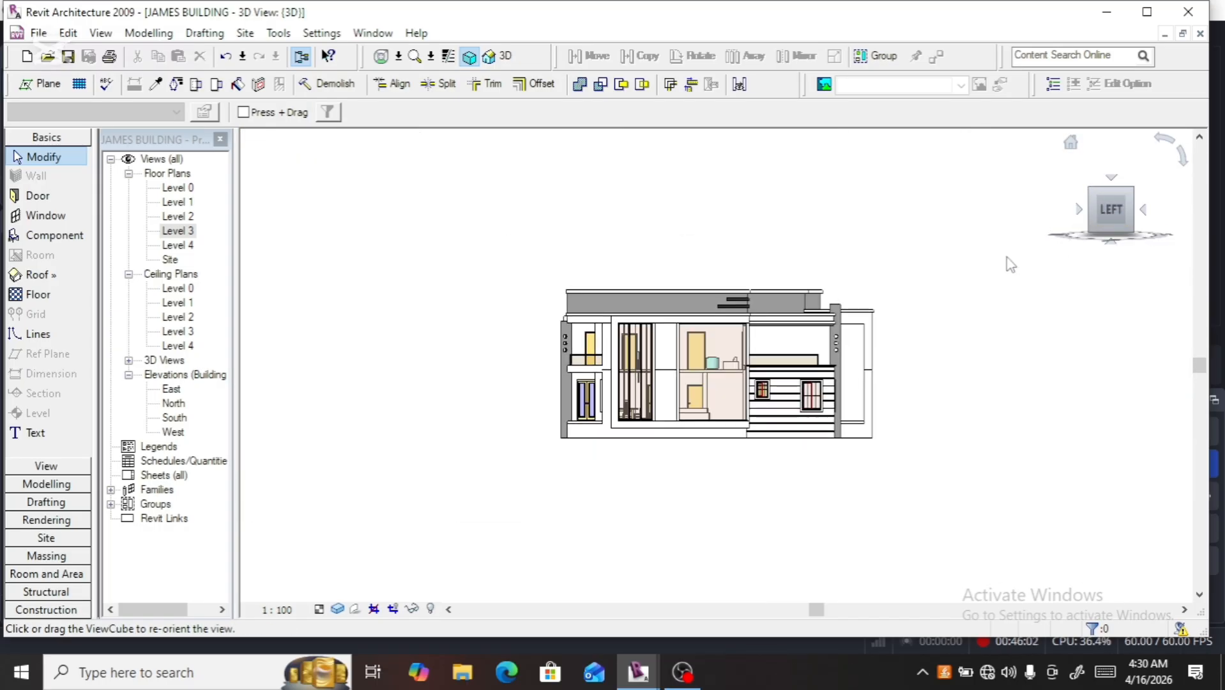
{"action": "scroll", "coordinate": [765, 309], "scroll_direction": "up", "scroll_amount": 7}
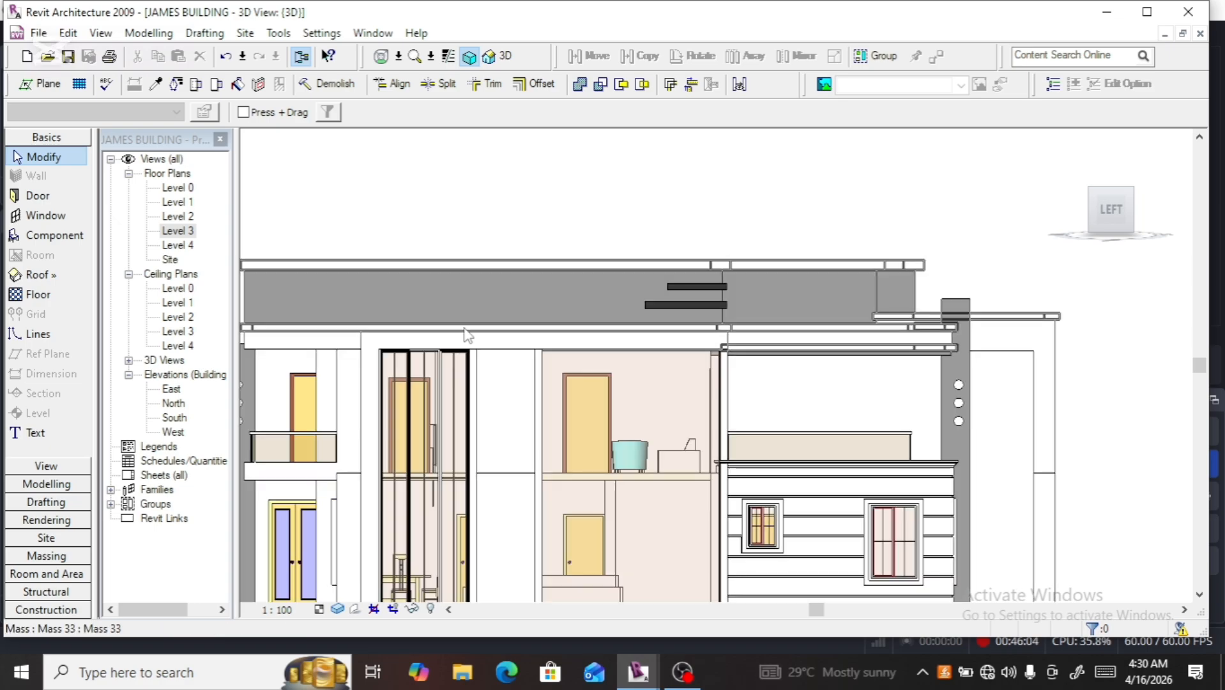
{"action": "scroll", "coordinate": [467, 333], "scroll_direction": "down", "scroll_amount": 4}
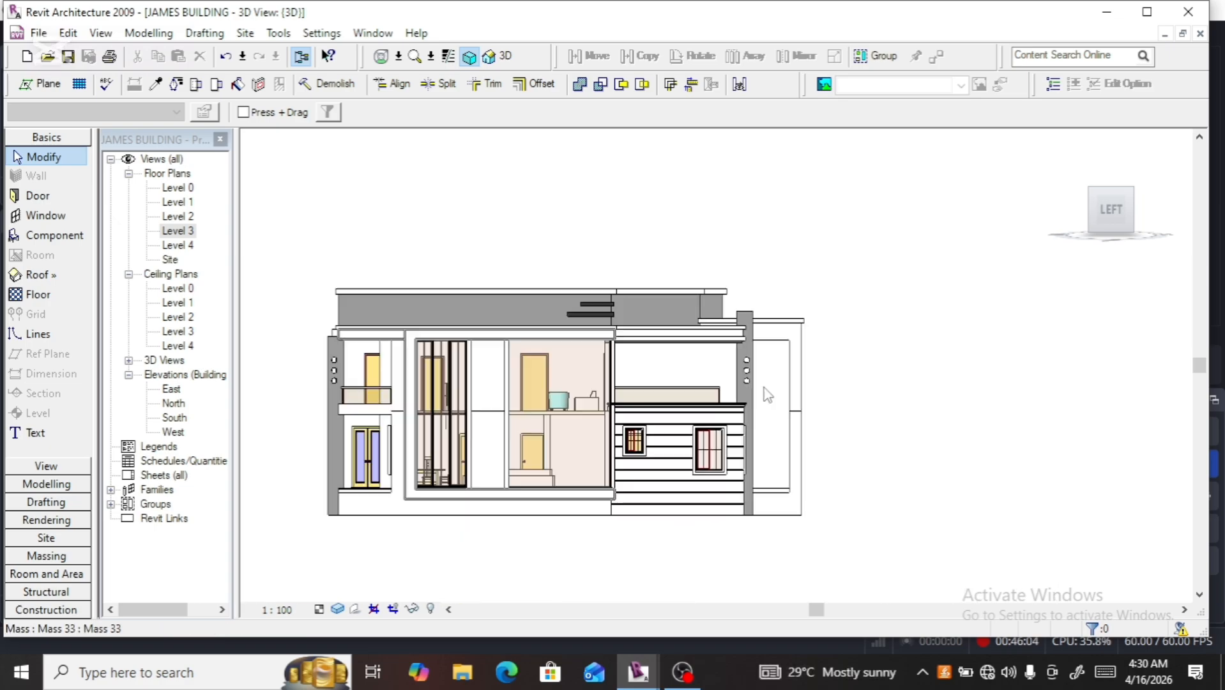
{"action": "left_click", "coordinate": [1129, 218]}
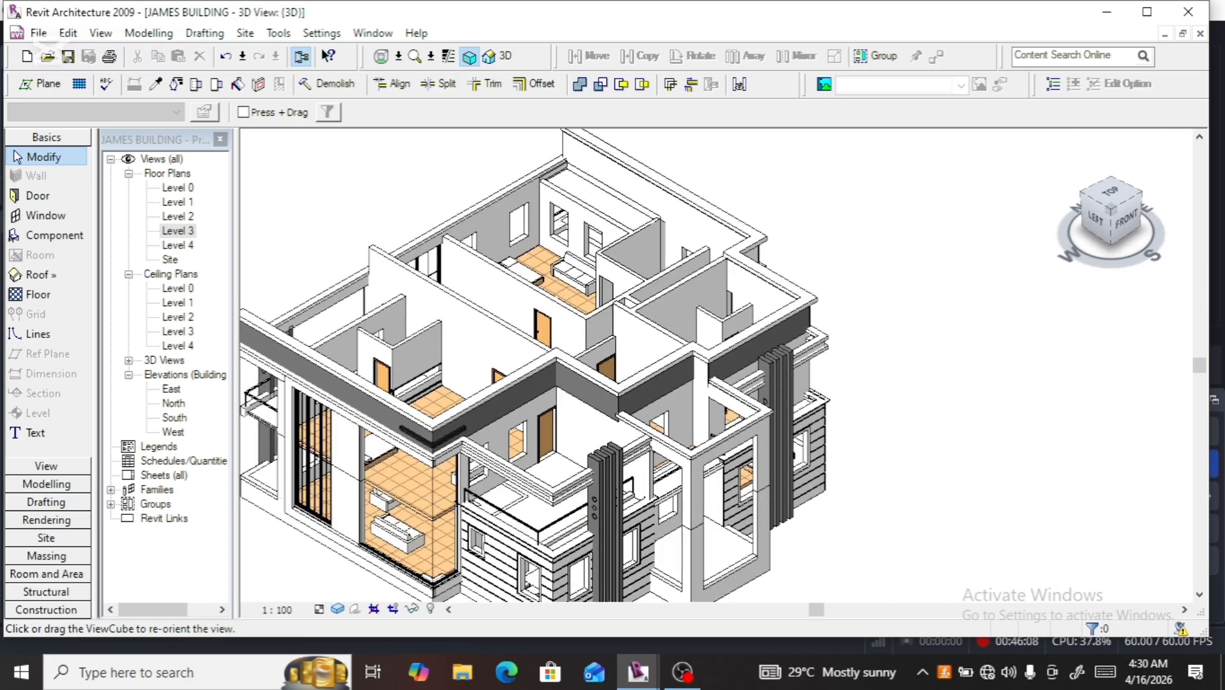
{"action": "left_click_drag", "start_coordinate": [1130, 217], "coordinate": [1092, 205]}
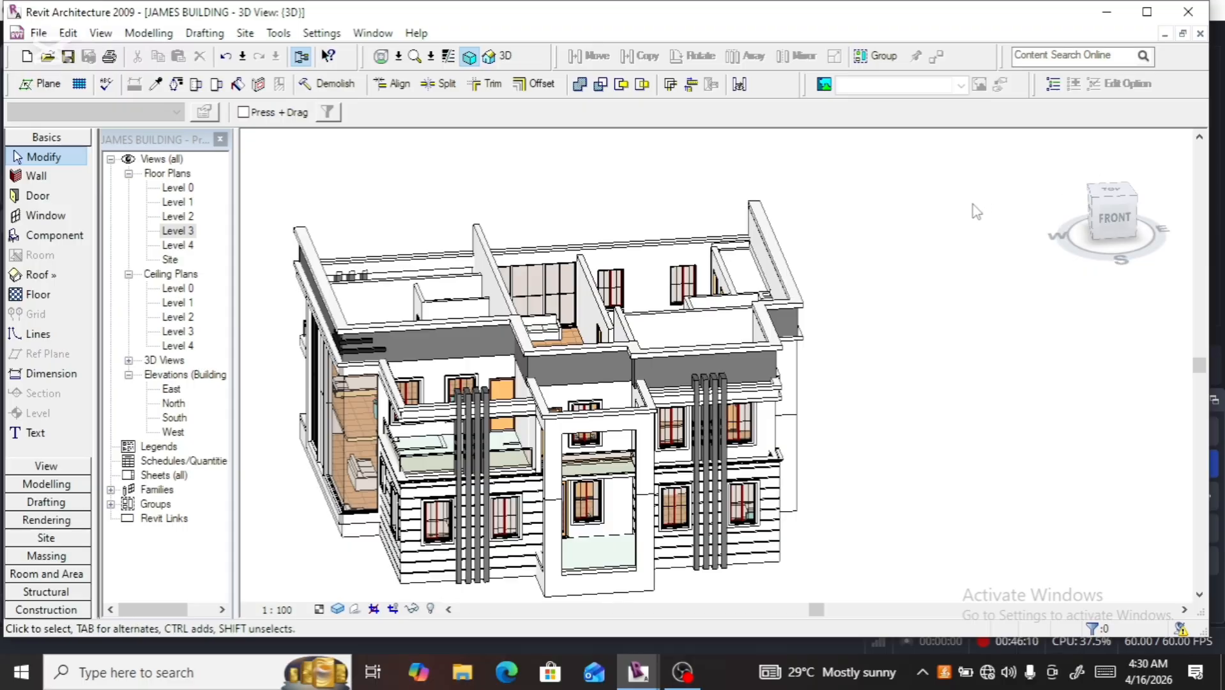
{"action": "left_click", "coordinate": [1117, 221]}
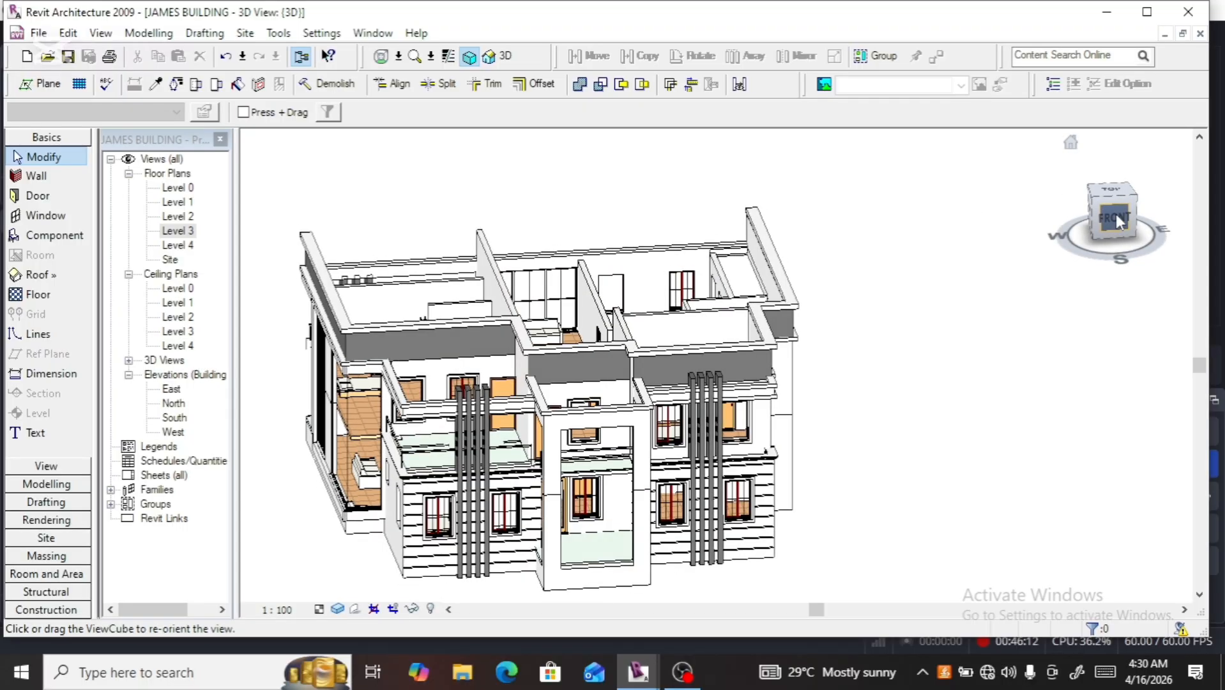
{"action": "scroll", "coordinate": [560, 329], "scroll_direction": "up", "scroll_amount": 3}
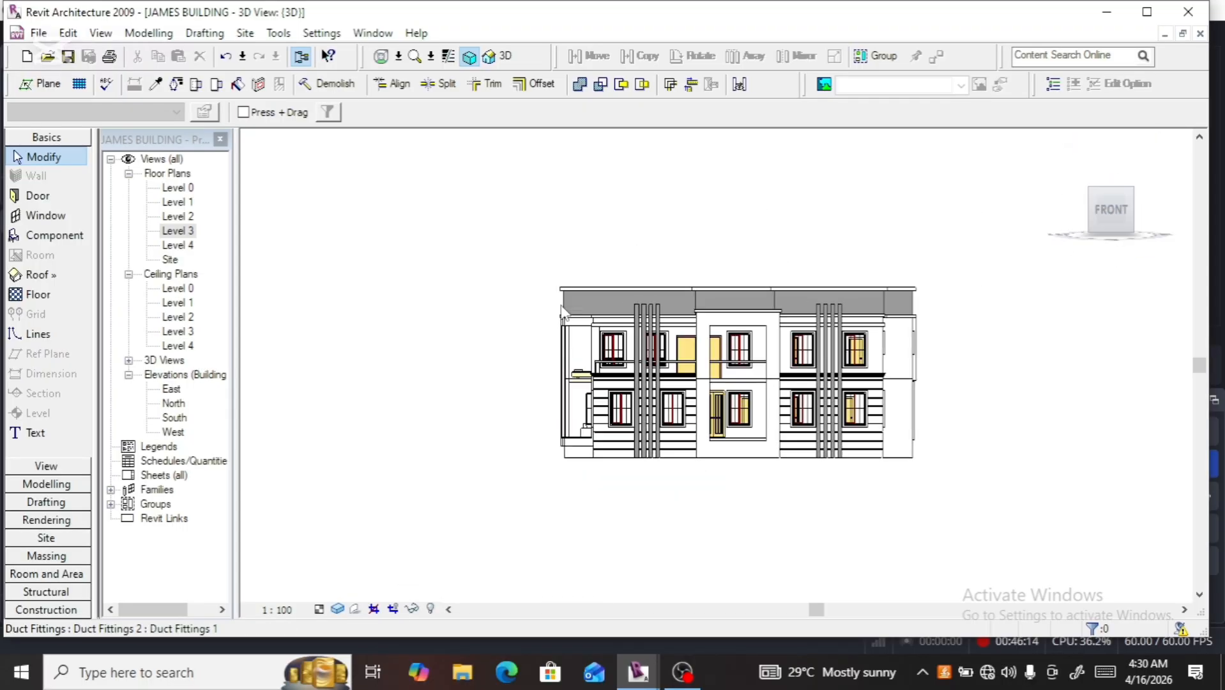
{"action": "scroll", "coordinate": [424, 379], "scroll_direction": "down", "scroll_amount": 1}
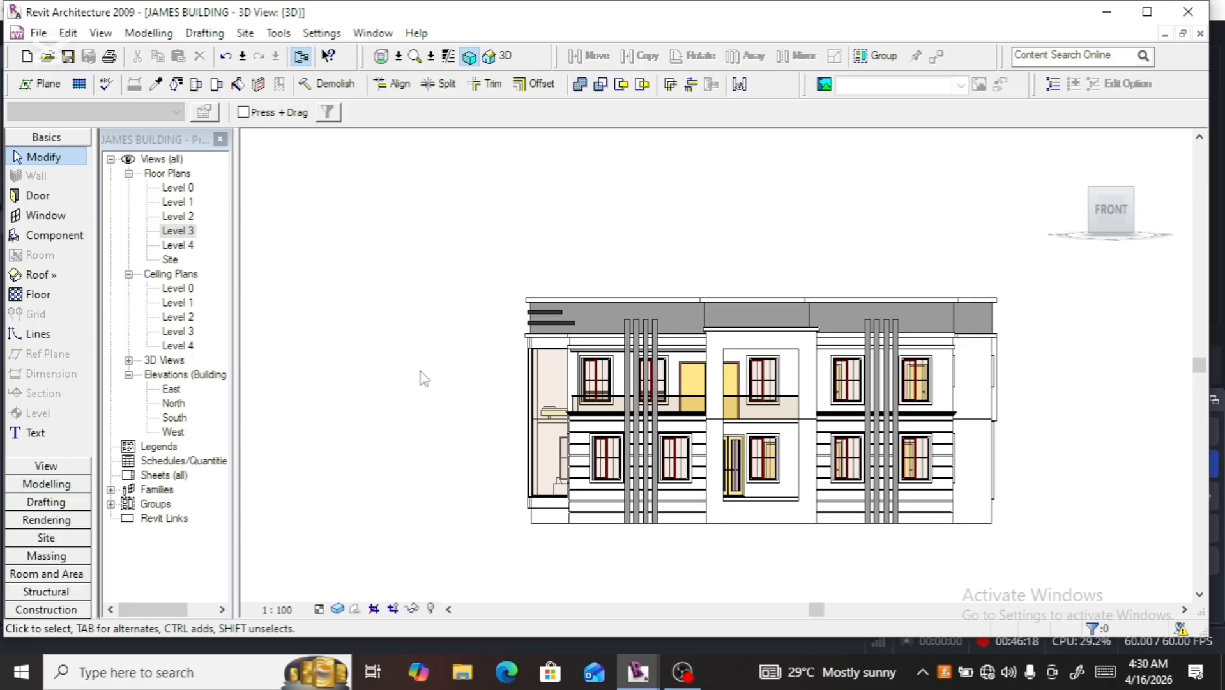
Copy the two stacked corner trims from the parapet's left-front corner to its right-front corner
{"action": "left_click", "coordinate": [536, 312]}
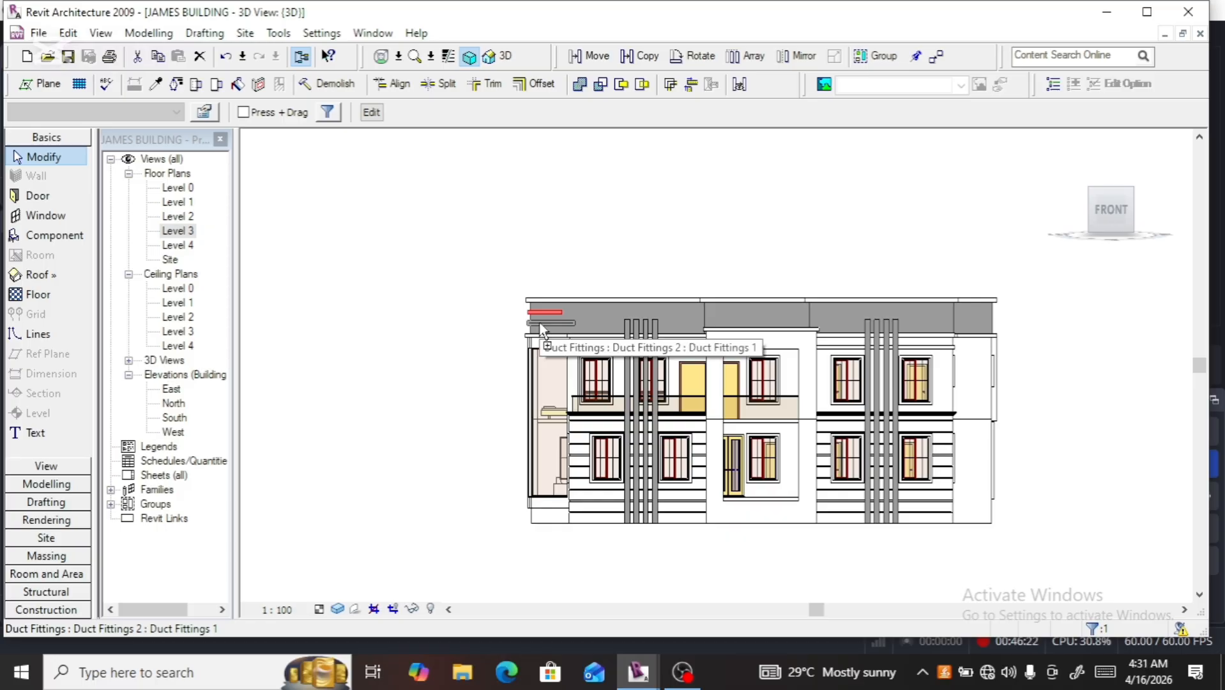
{"action": "left_click", "coordinate": [542, 323], "text": "ctrl"}
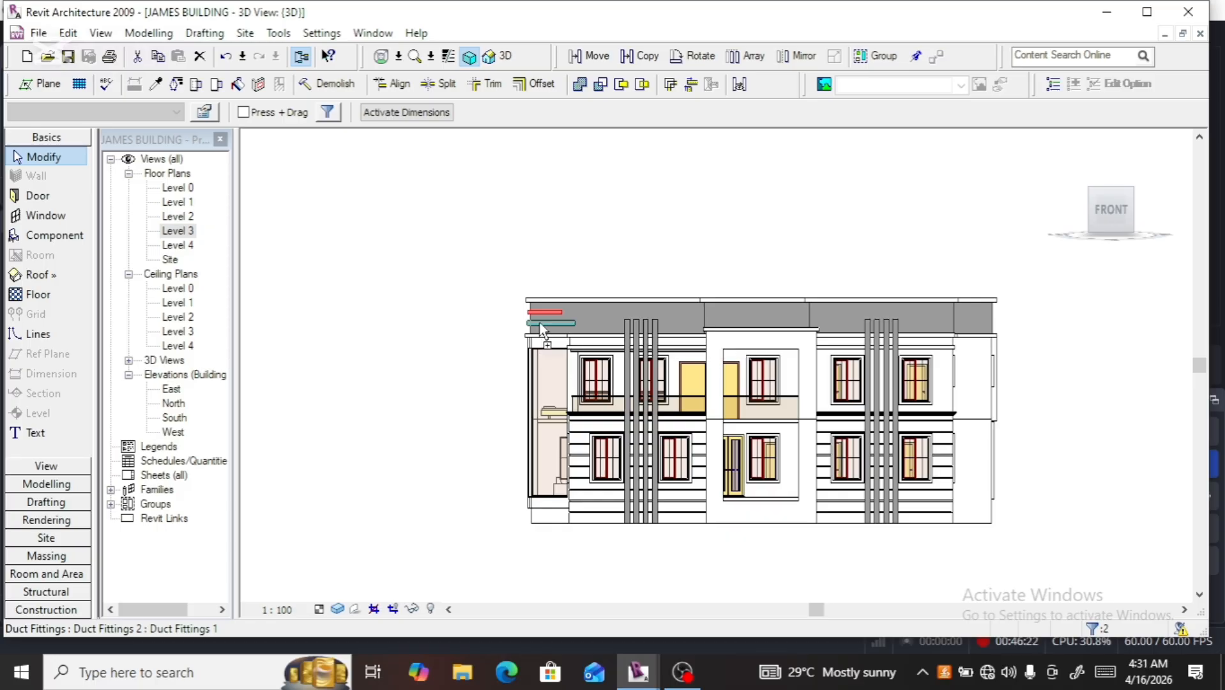
{"action": "left_click", "coordinate": [638, 56]}
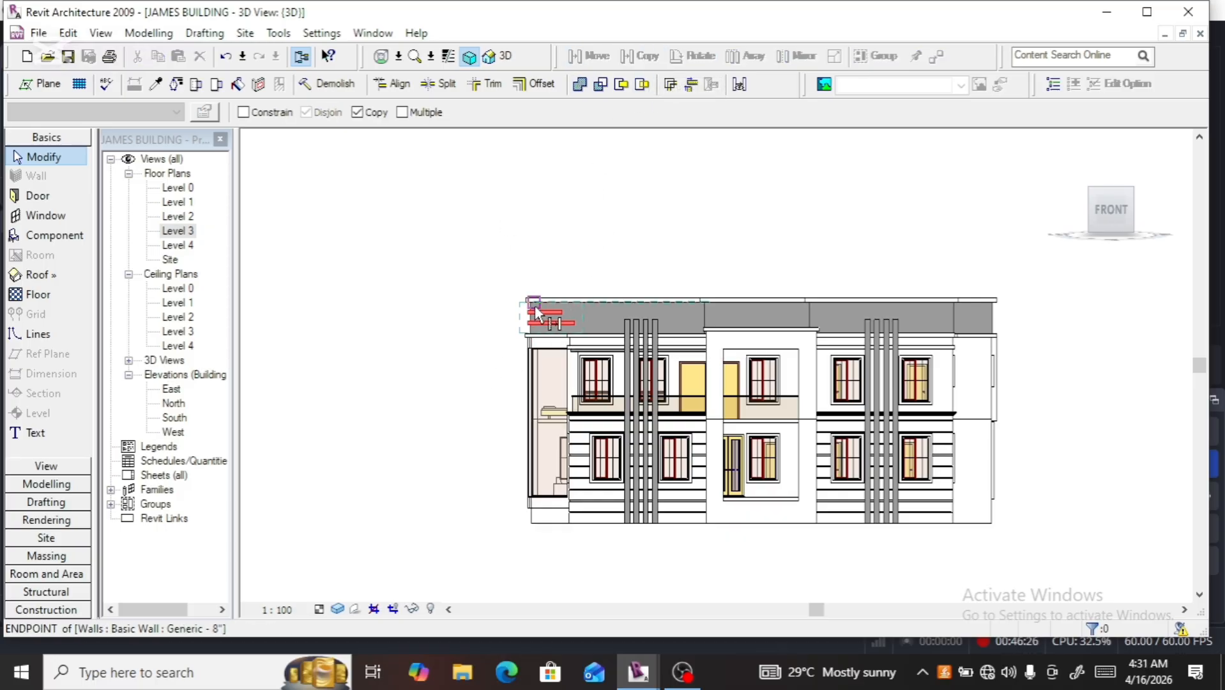
{"action": "left_click", "coordinate": [544, 311]}
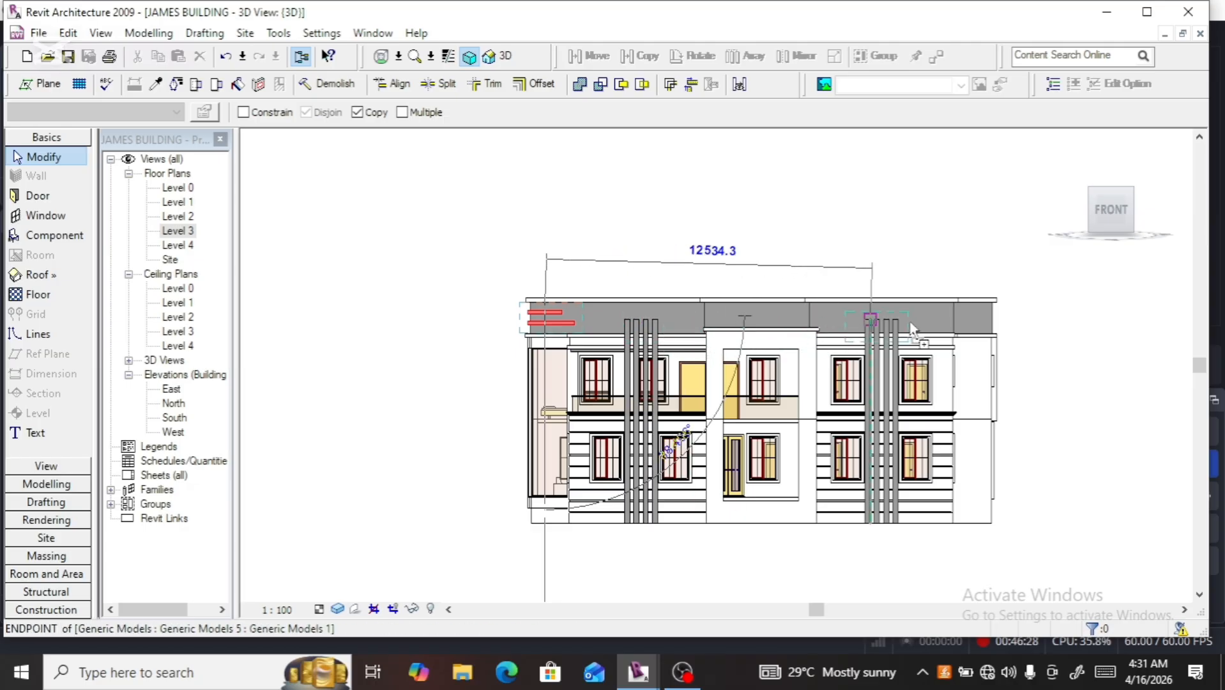
{"action": "left_click", "coordinate": [954, 311]}
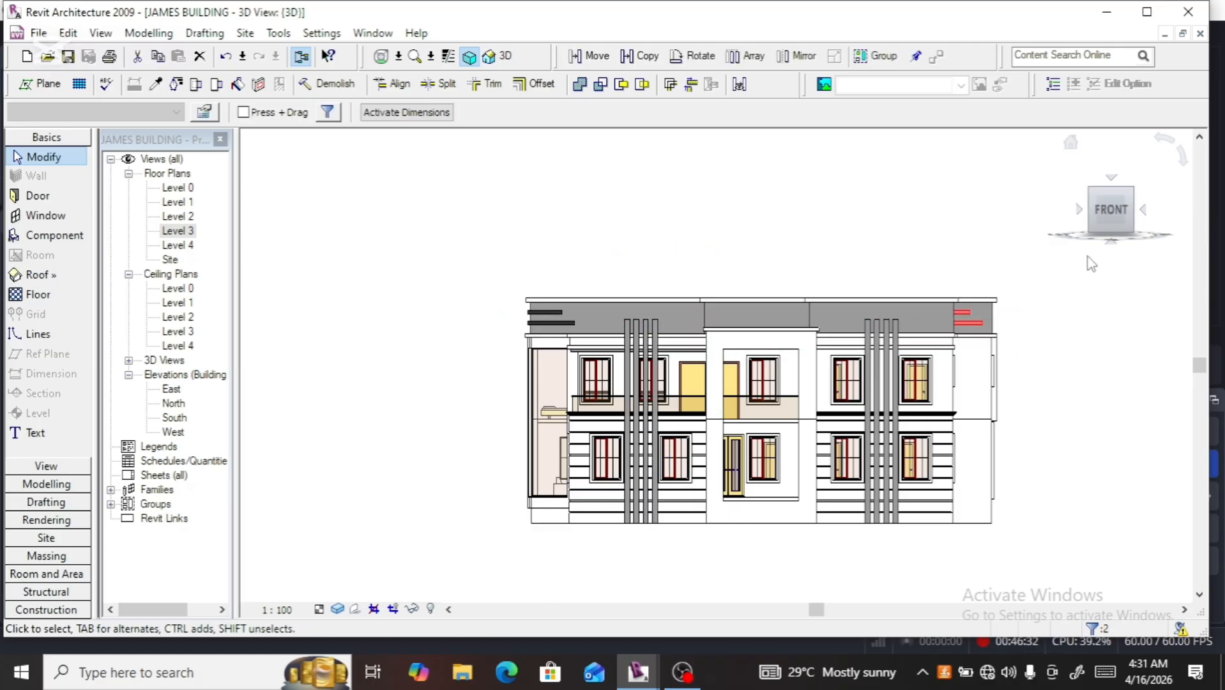
Nudge the two copied trims toward the south in plan, to just outside the building's right-front corner
{"action": "left_click", "coordinate": [1112, 177]}
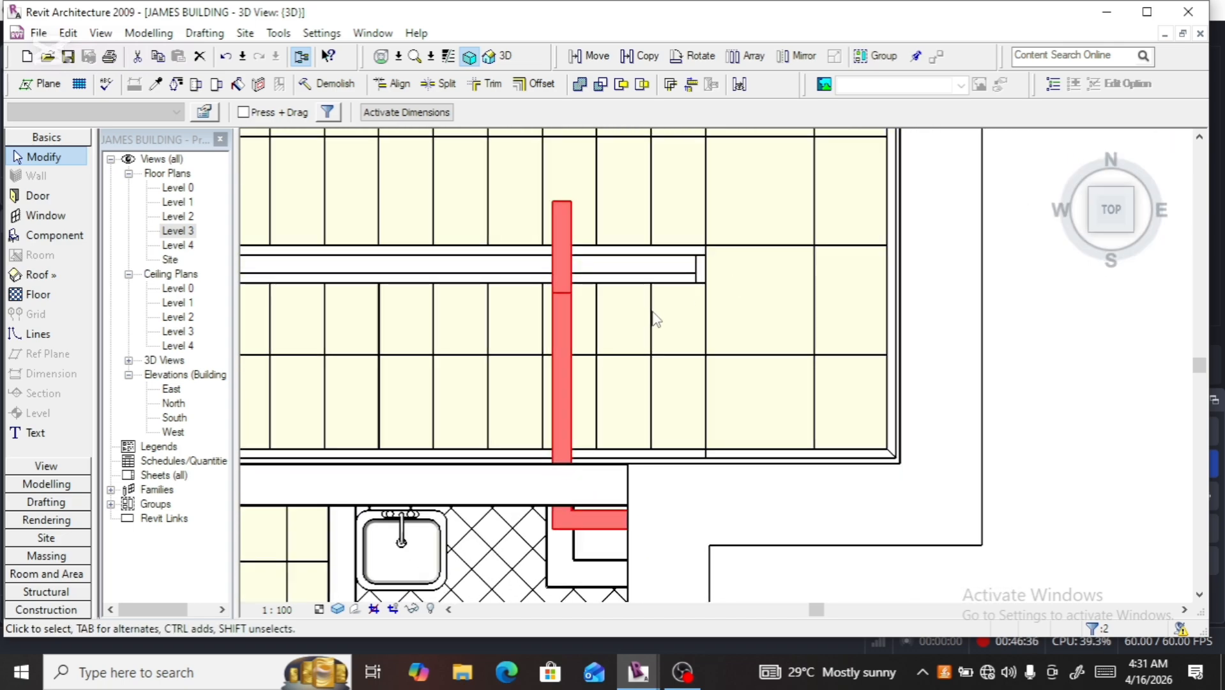
{"action": "scroll", "coordinate": [650, 319], "scroll_direction": "down", "scroll_amount": 5}
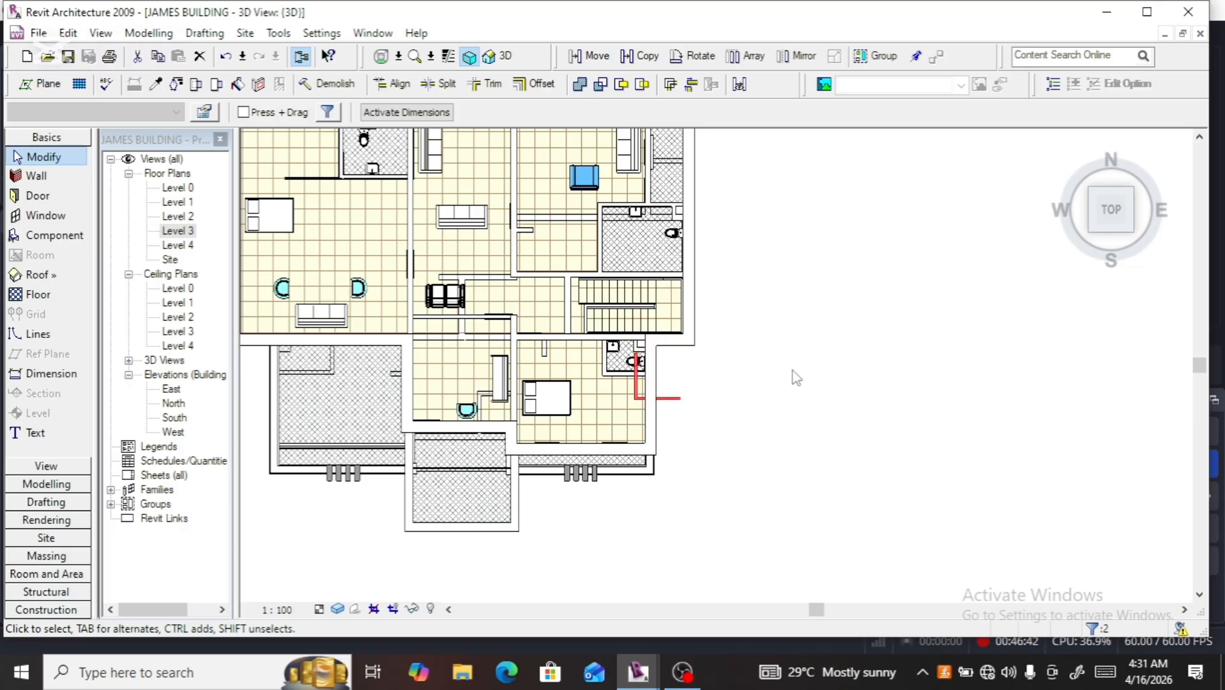
{"action": "key", "text": "Down"}
{"action": "key", "text": "Down"}
{"action": "key", "text": "Down"}
{"action": "key", "text": "Down"}
{"action": "key", "text": "Down"}
{"action": "key", "text": "Down"}
{"action": "key", "text": "Down"}
{"action": "key", "text": "Down"}
{"action": "key", "text": "Down"}
{"action": "key", "text": "Down"}
{"action": "key", "text": "Down"}
{"action": "key", "text": "Down"}
{"action": "key", "text": "Down"}
{"action": "key", "text": "Down"}
{"action": "key", "text": "Down"}
{"action": "key", "text": "Down"}
{"action": "key", "text": "Down"}
{"action": "key", "text": "Down"}
{"action": "key", "text": "Down"}
{"action": "key", "text": "Down"}
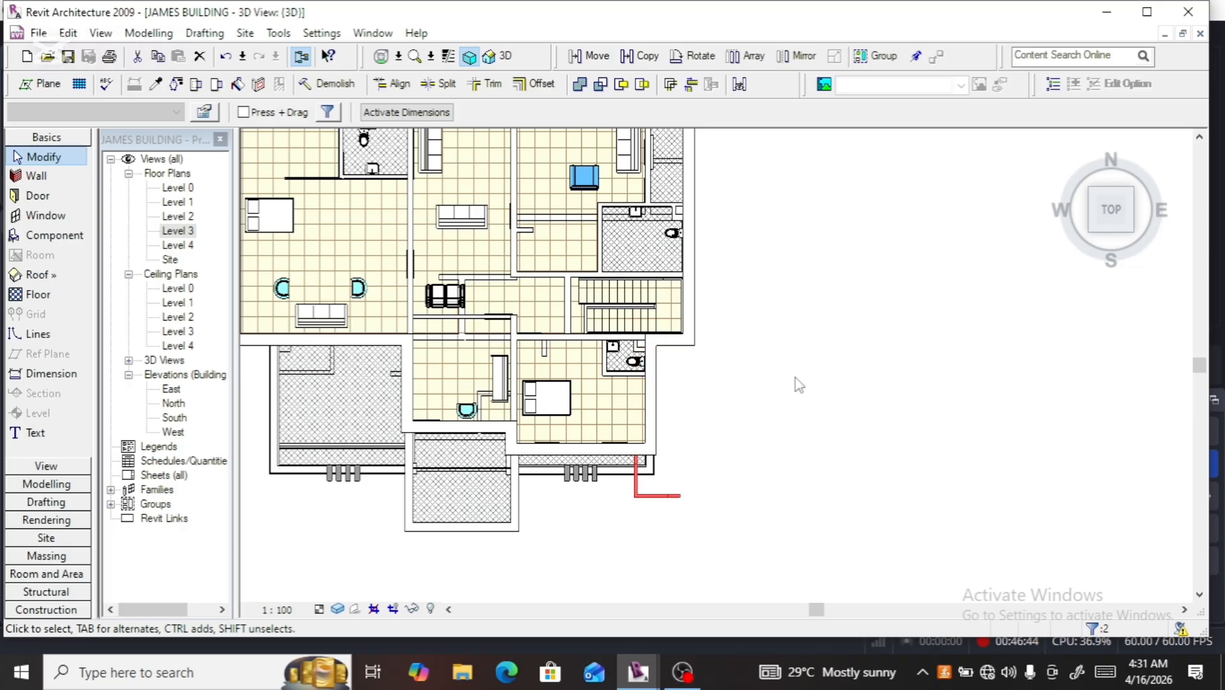
Rotate the two copied trims 90° counterclockwise about their centre so their legs follow the right-front corner
{"action": "left_click", "coordinate": [693, 55]}
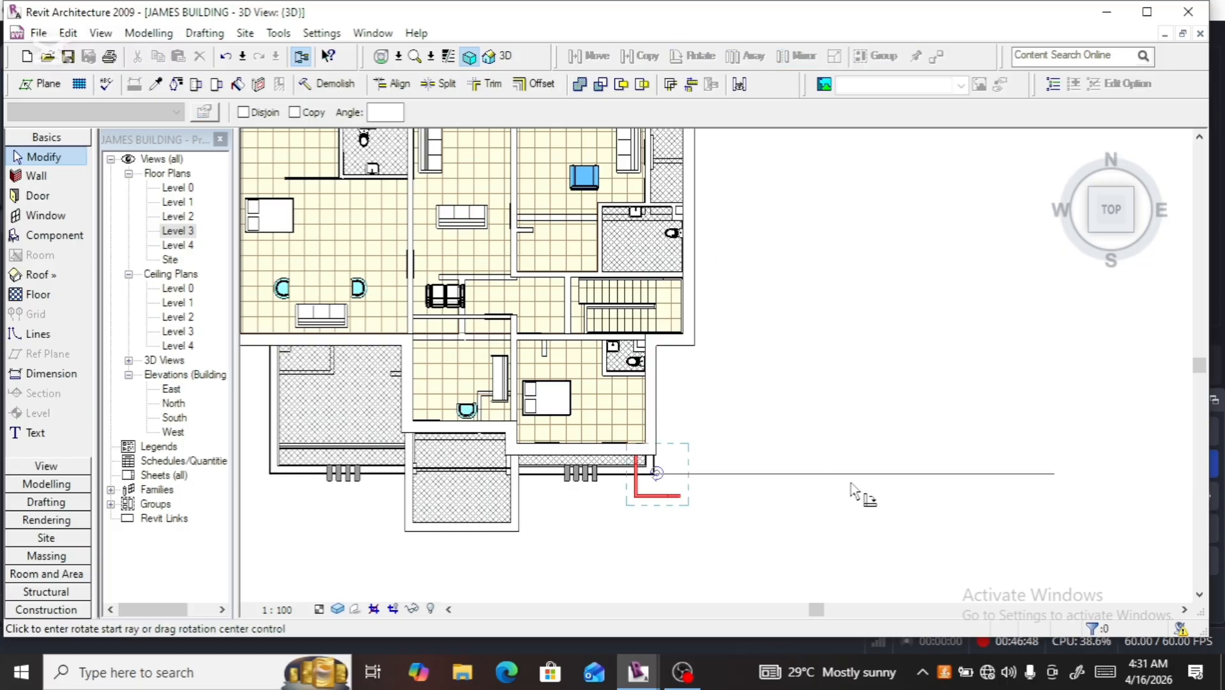
{"action": "left_click", "coordinate": [657, 555]}
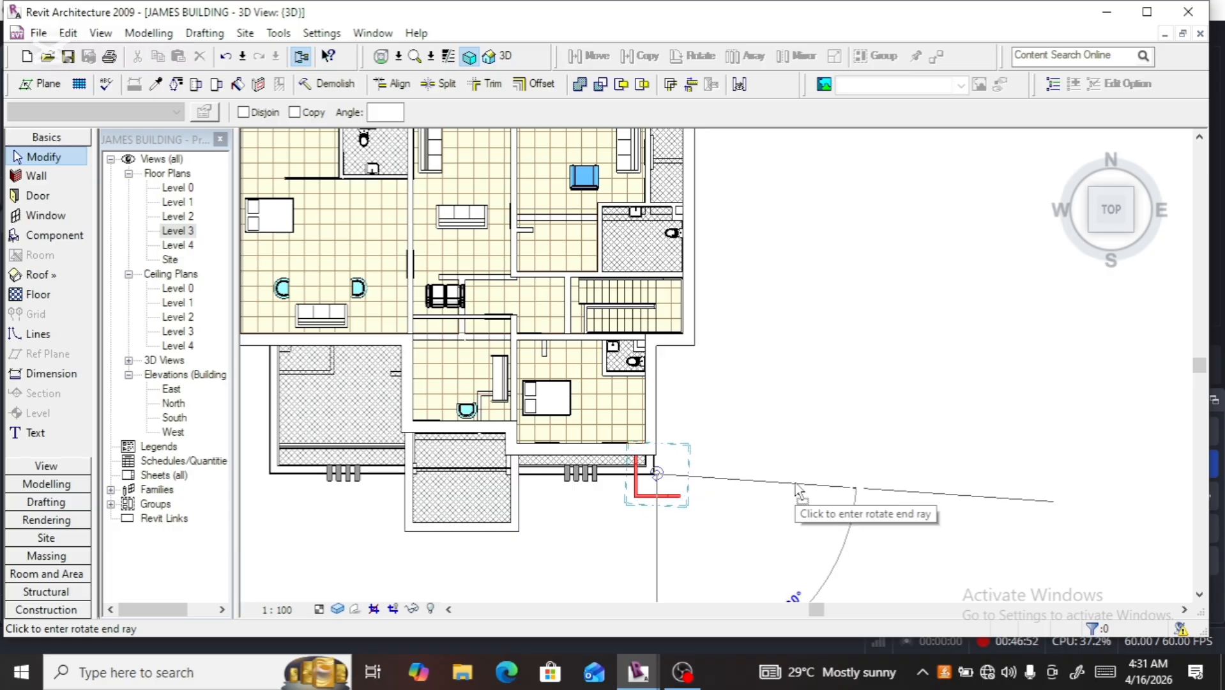
{"action": "left_click", "coordinate": [799, 474]}
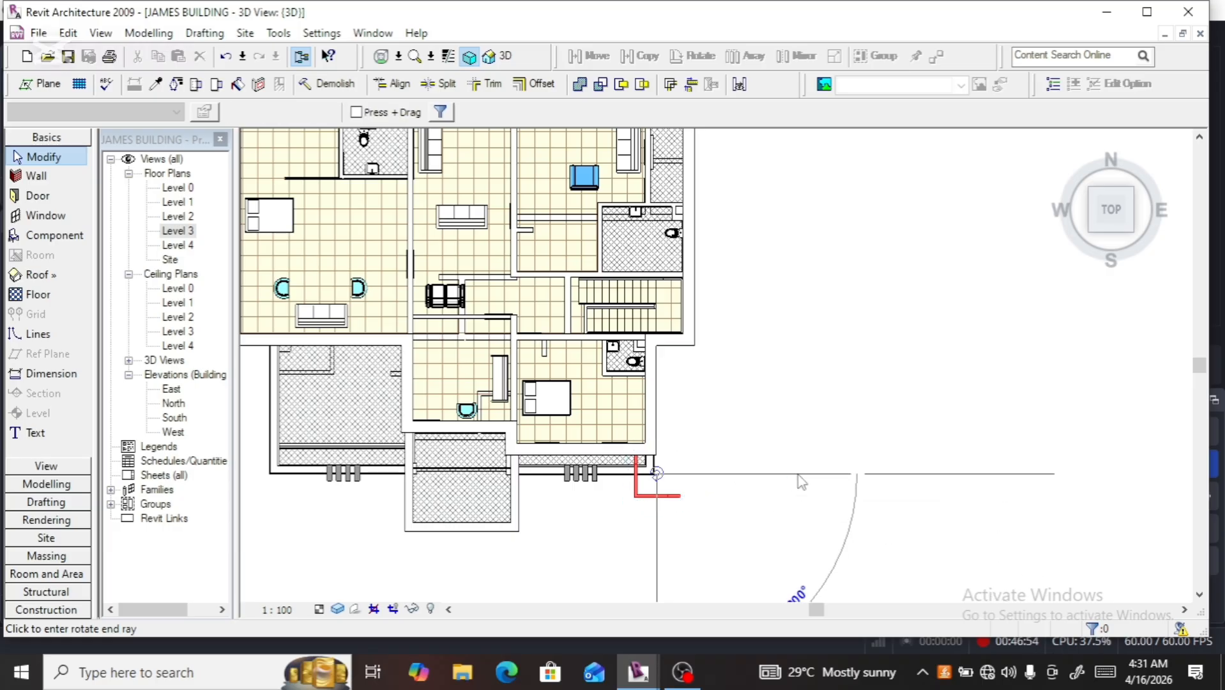
Nudge the rotated trims west and north in plan until they wrap the roof's right-front corner
{"action": "key", "text": "Up"}
{"action": "key", "text": "Up"}
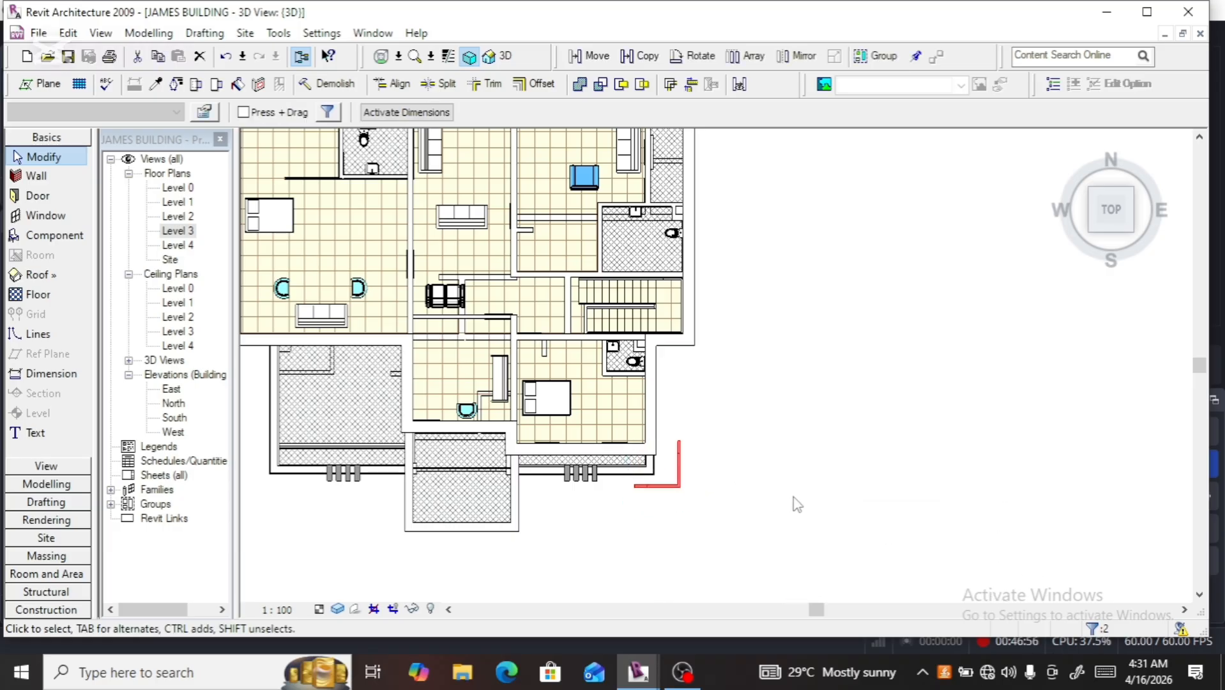
{"action": "scroll", "coordinate": [637, 536], "scroll_direction": "up", "scroll_amount": 2}
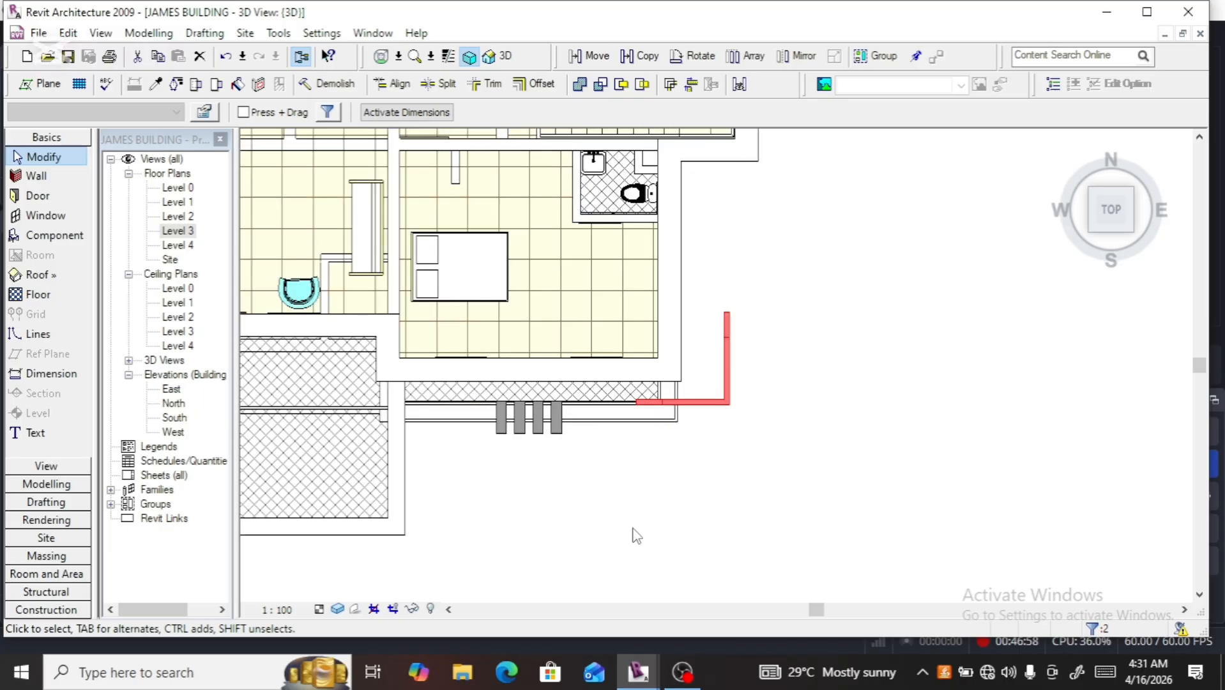
{"action": "key", "text": "Left"}
{"action": "key", "text": "Left"}
{"action": "key", "text": "Left"}
{"action": "key", "text": "Left"}
{"action": "key", "text": "Left"}
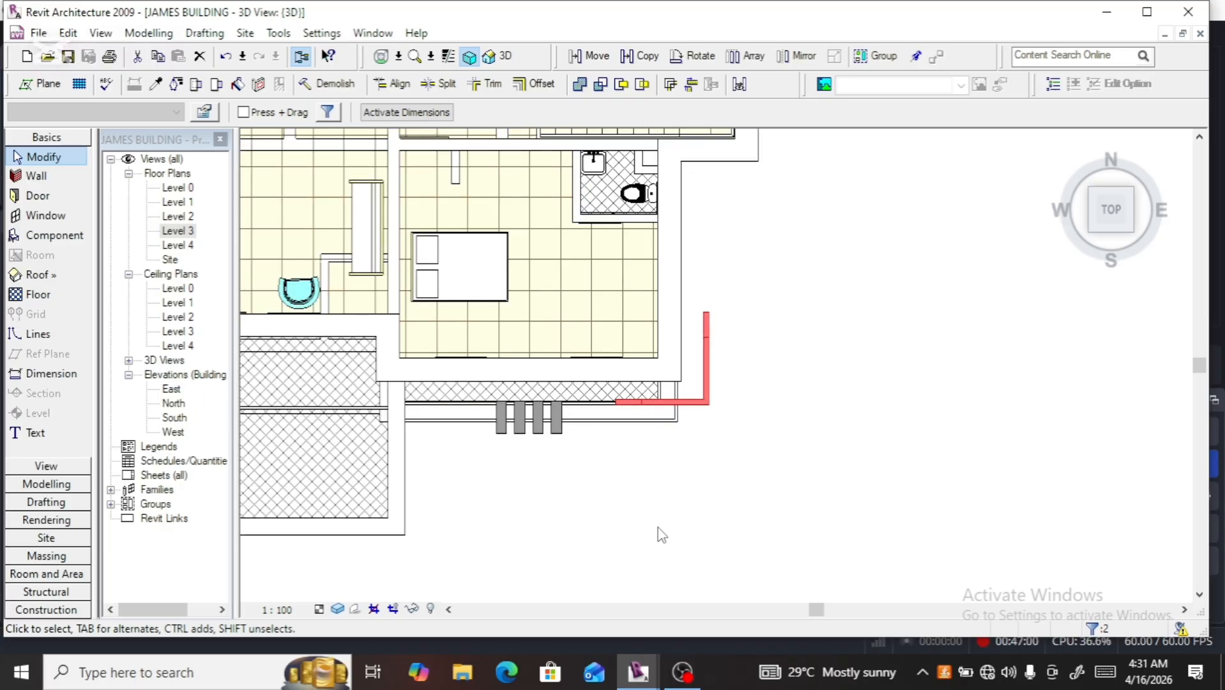
{"action": "key", "text": "Up"}
{"action": "key", "text": "Up"}
{"action": "key", "text": "Up"}
{"action": "key", "text": "Up"}
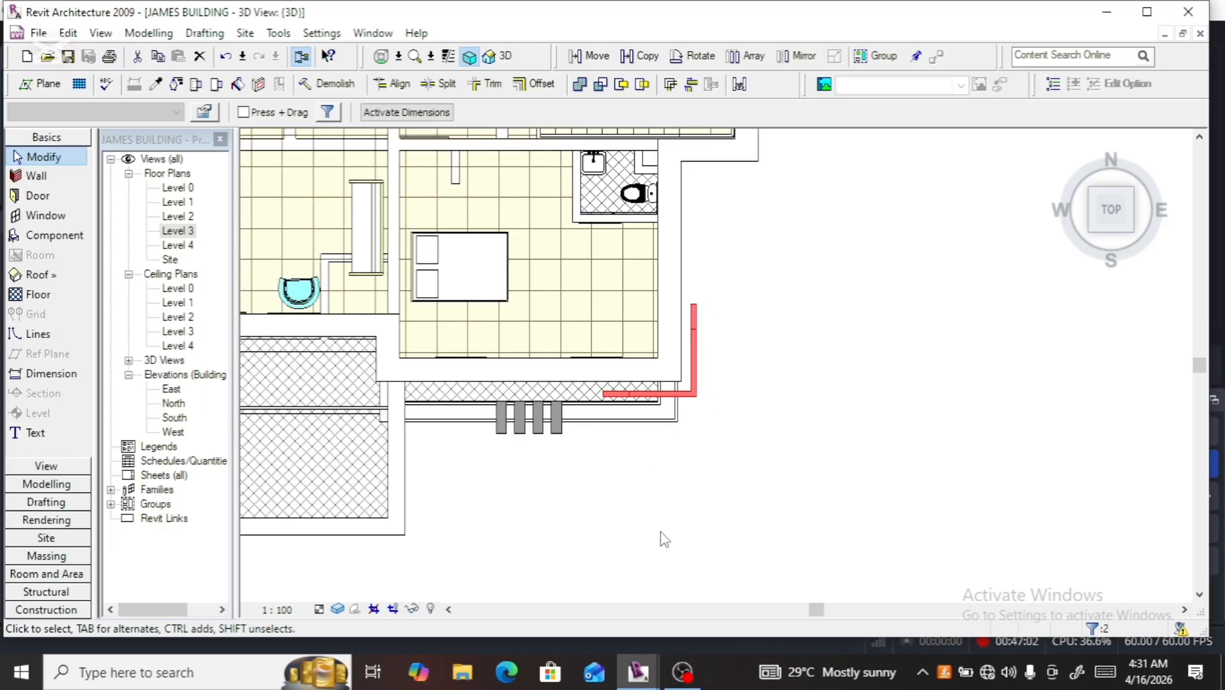
{"action": "scroll", "coordinate": [675, 501], "scroll_direction": "up", "scroll_amount": 2}
{"action": "key", "text": "Left"}
{"action": "key", "text": "Left"}
{"action": "key", "text": "Left"}
{"action": "key", "text": "Left"}
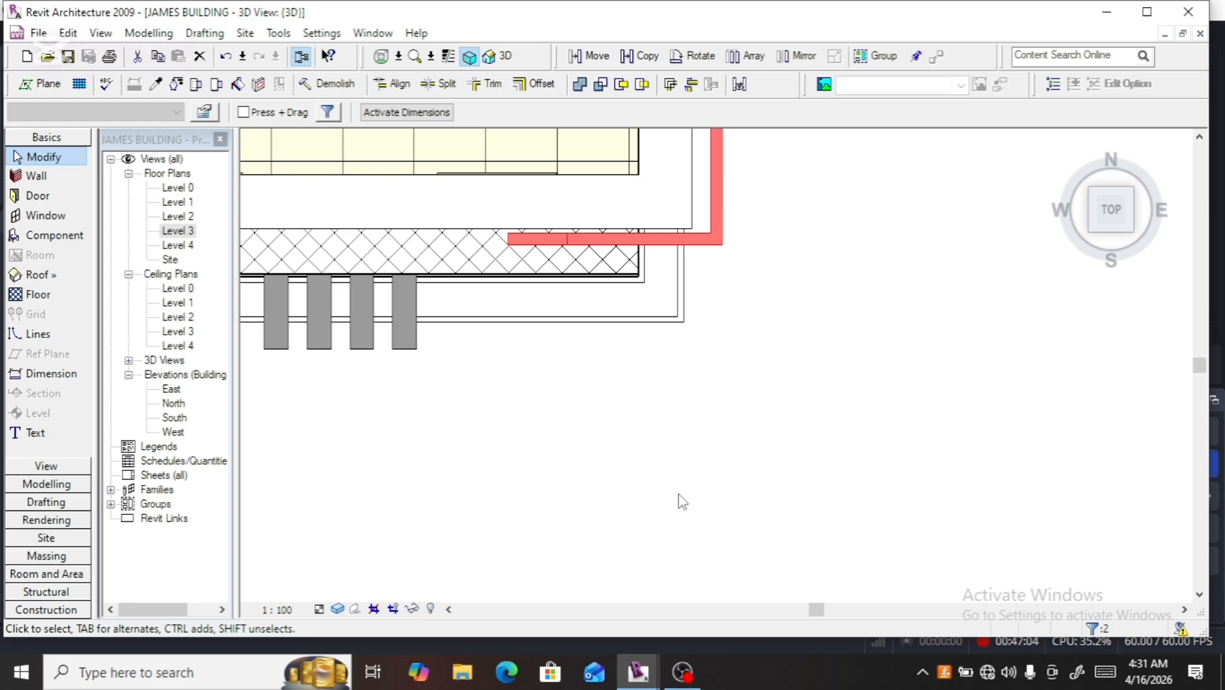
{"action": "scroll", "coordinate": [682, 501], "scroll_direction": "up", "scroll_amount": 1}
{"action": "scroll", "coordinate": [679, 483], "scroll_direction": "up", "scroll_amount": 1}
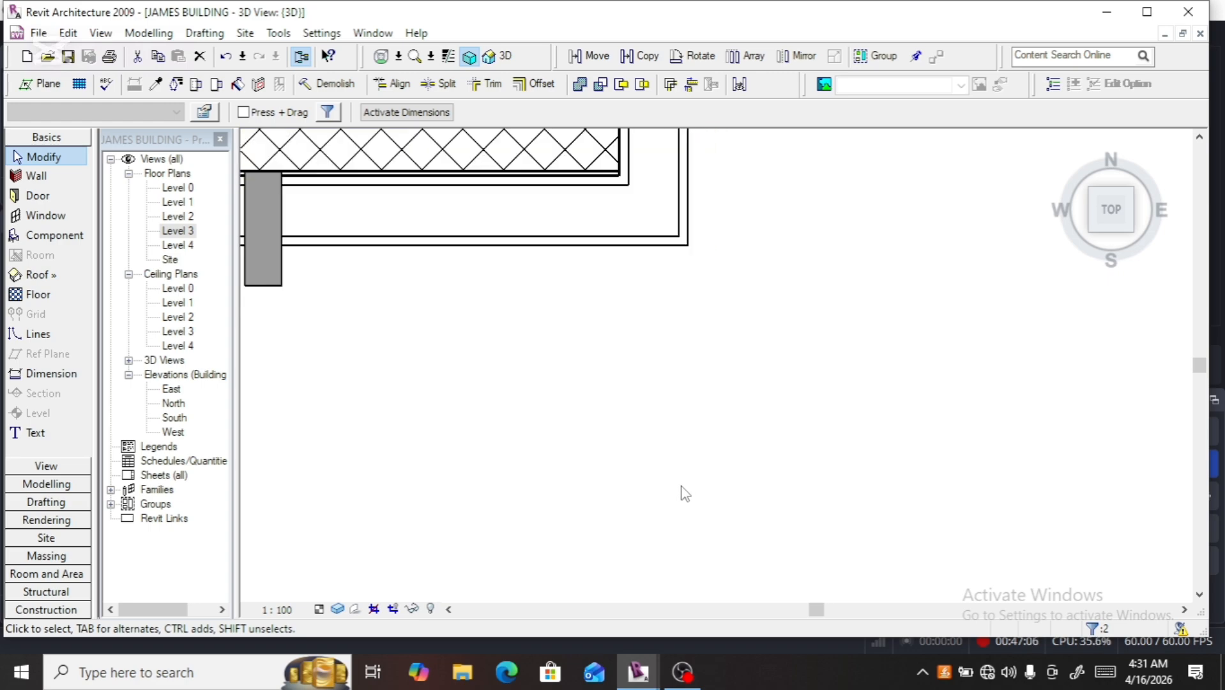
{"action": "scroll", "coordinate": [681, 485], "scroll_direction": "down", "scroll_amount": 3}
{"action": "scroll", "coordinate": [693, 311], "scroll_direction": "up", "scroll_amount": 3}
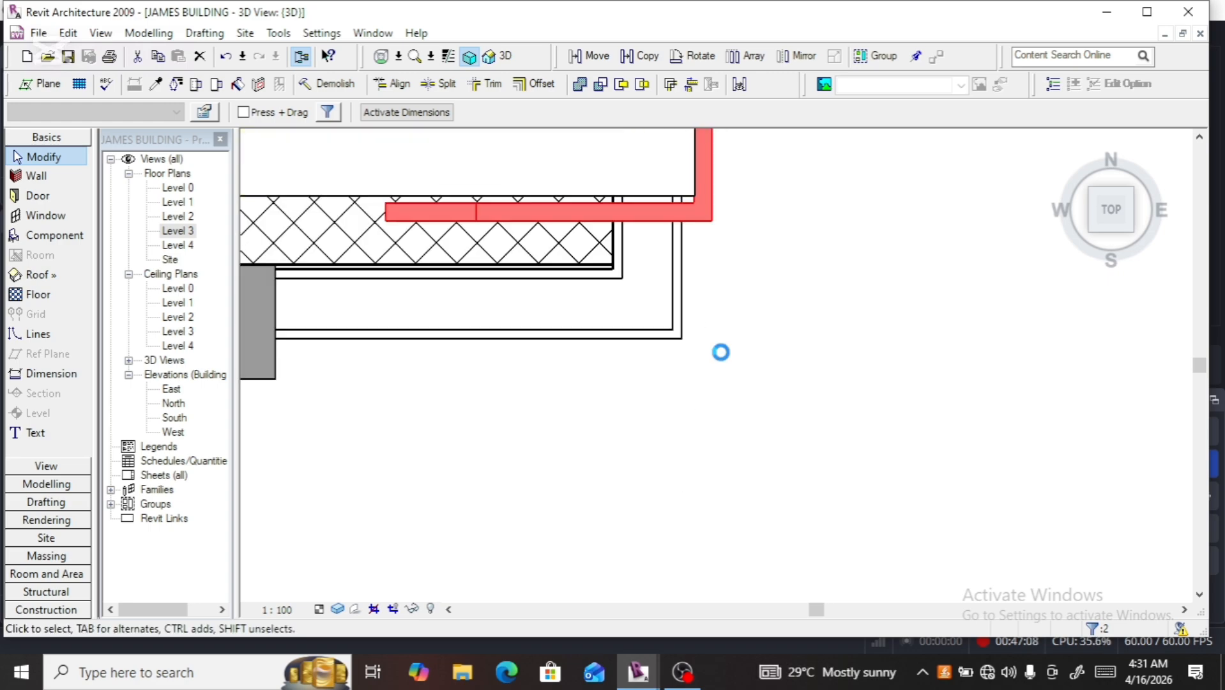
{"action": "key", "text": "Up"}
{"action": "key", "text": "Up"}
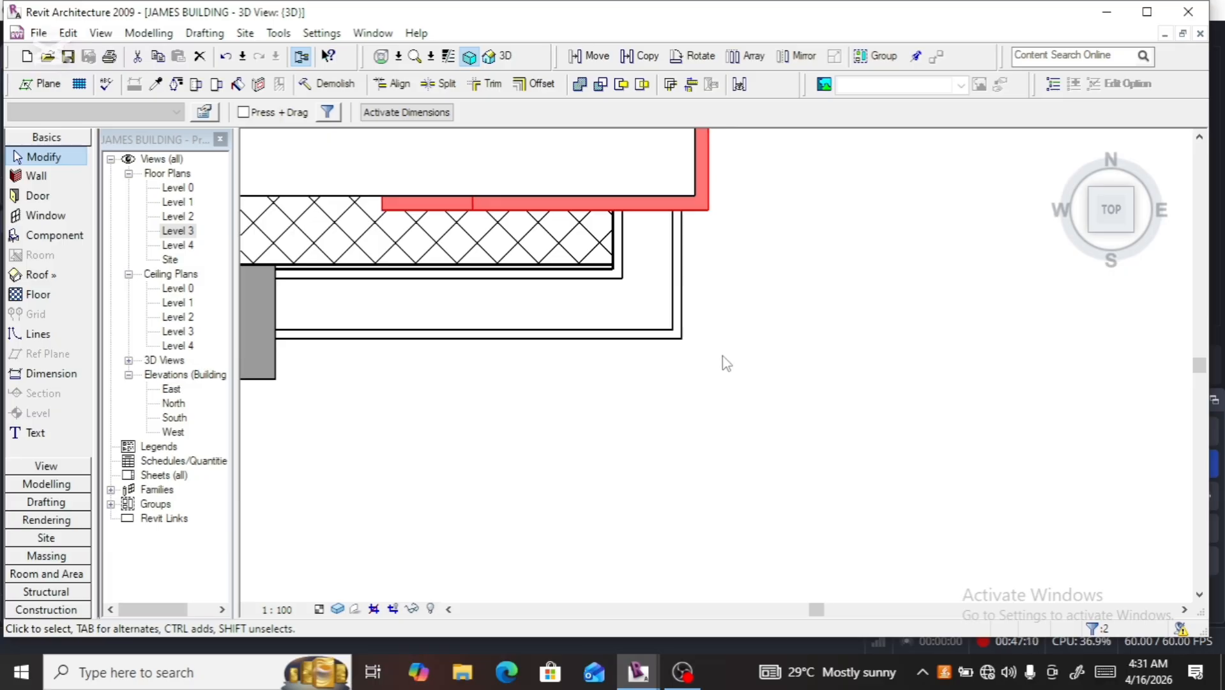
{"action": "key", "text": "Up"}
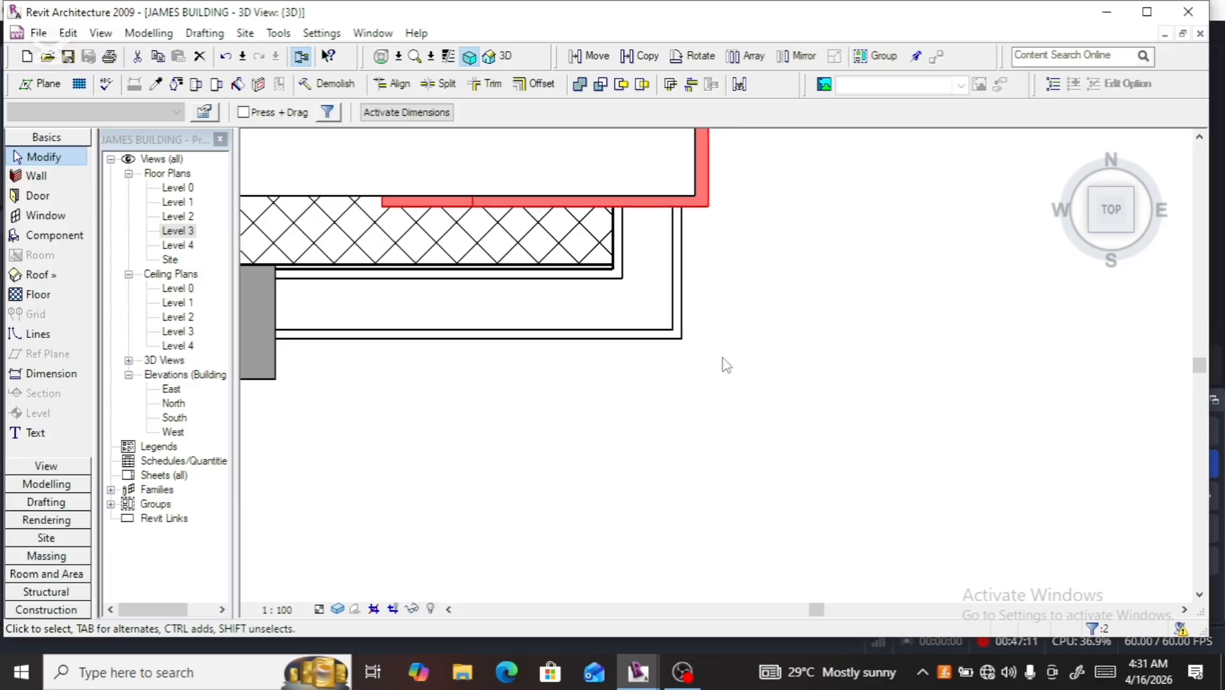
Fit the copied trims tight against the right-front parapet wall, checking their position from the front and the right side
{"action": "left_click", "coordinate": [1110, 227]}
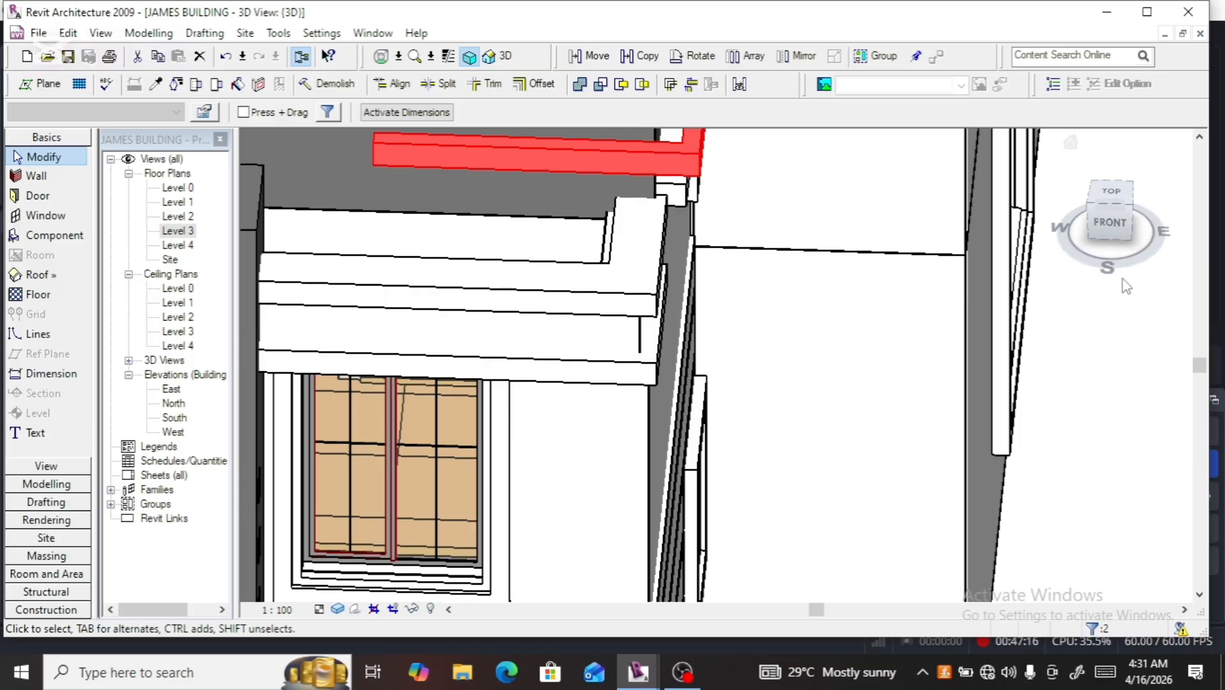
{"action": "left_click", "coordinate": [1123, 222]}
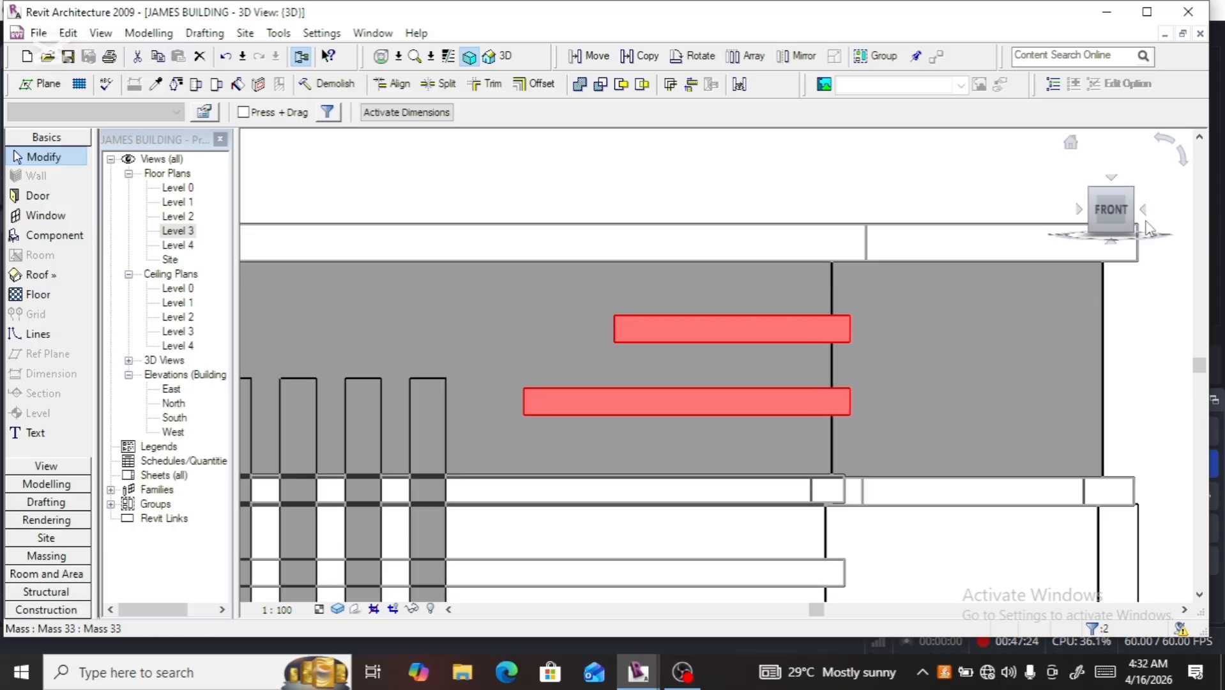
{"action": "mouse_move", "coordinate": [1129, 204]}
{"action": "left_mouse_down"}
{"action": "mouse_move", "coordinate": [1128, 250]}
{"action": "mouse_move", "coordinate": [1082, 245]}
{"action": "mouse_move", "coordinate": [1131, 211]}
{"action": "left_mouse_up"}
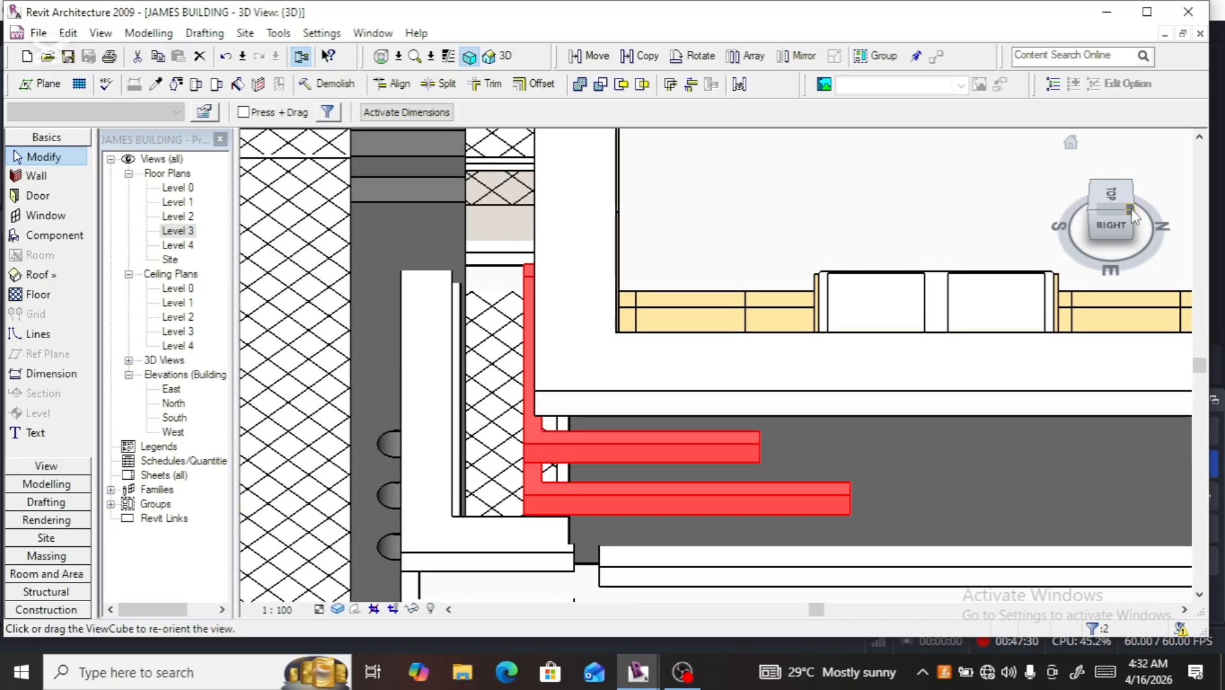
{"action": "left_click", "coordinate": [1110, 228]}
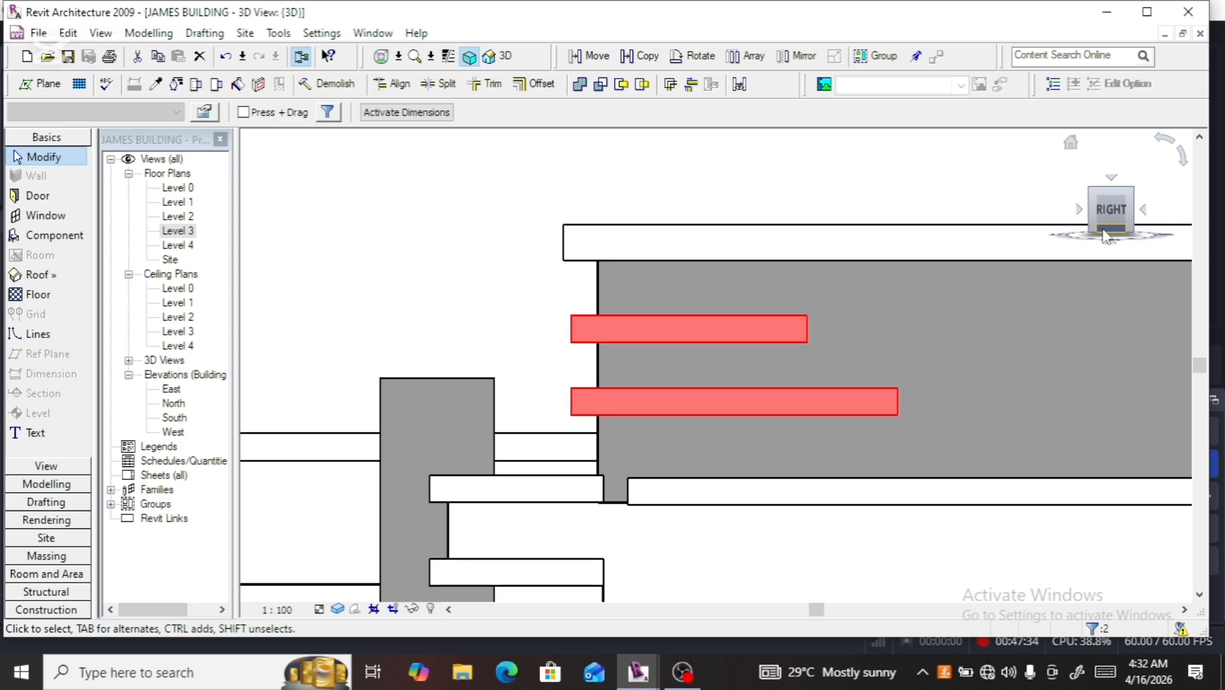
{"action": "left_click_drag", "start_coordinate": [1111, 209], "coordinate": [1111, 220]}
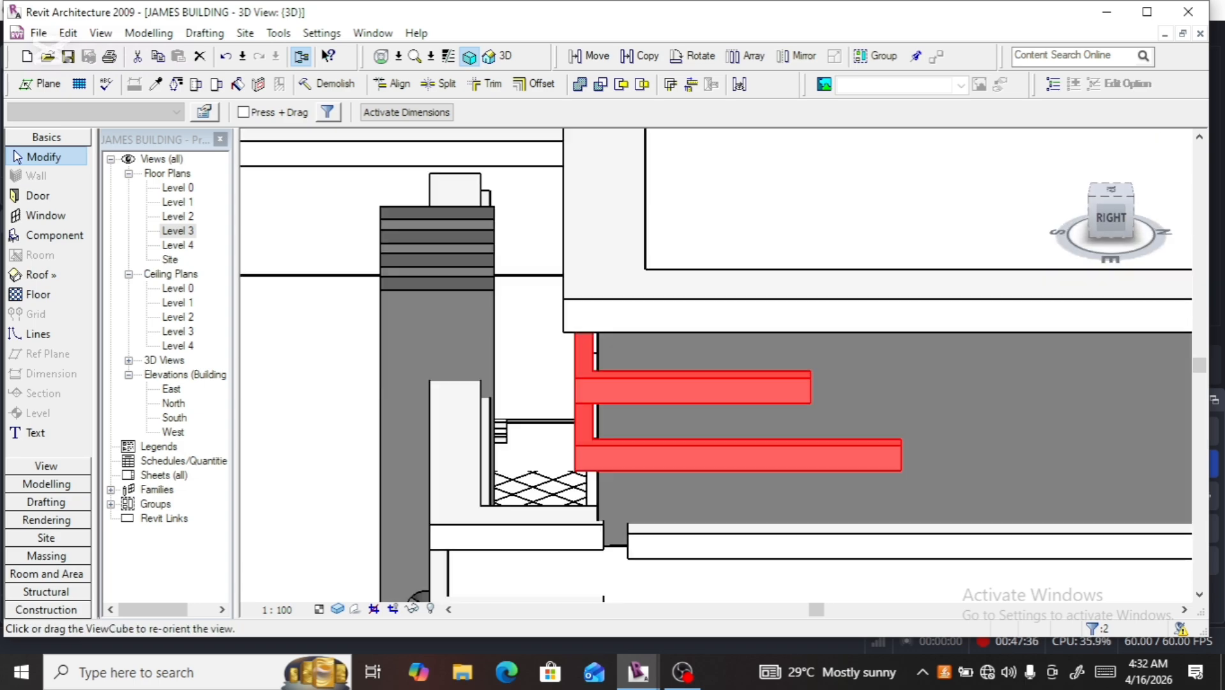
{"action": "left_click", "coordinate": [1111, 217]}
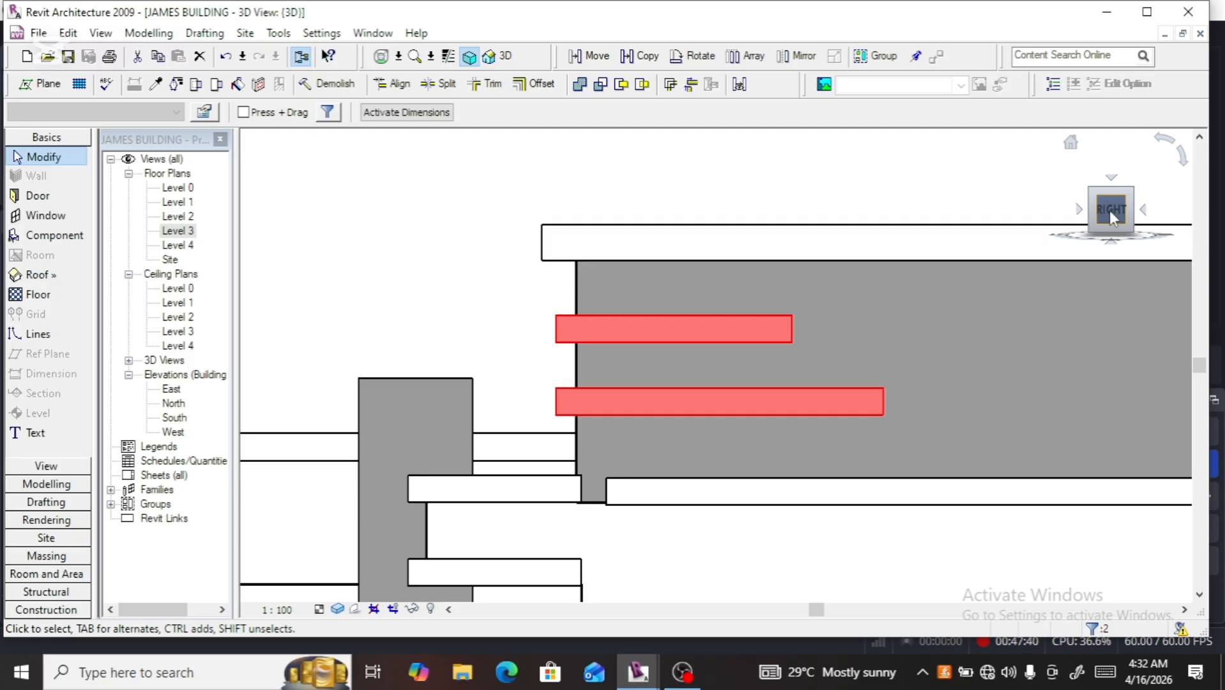
{"action": "left_click_drag", "start_coordinate": [1110, 212], "coordinate": [1110, 242]}
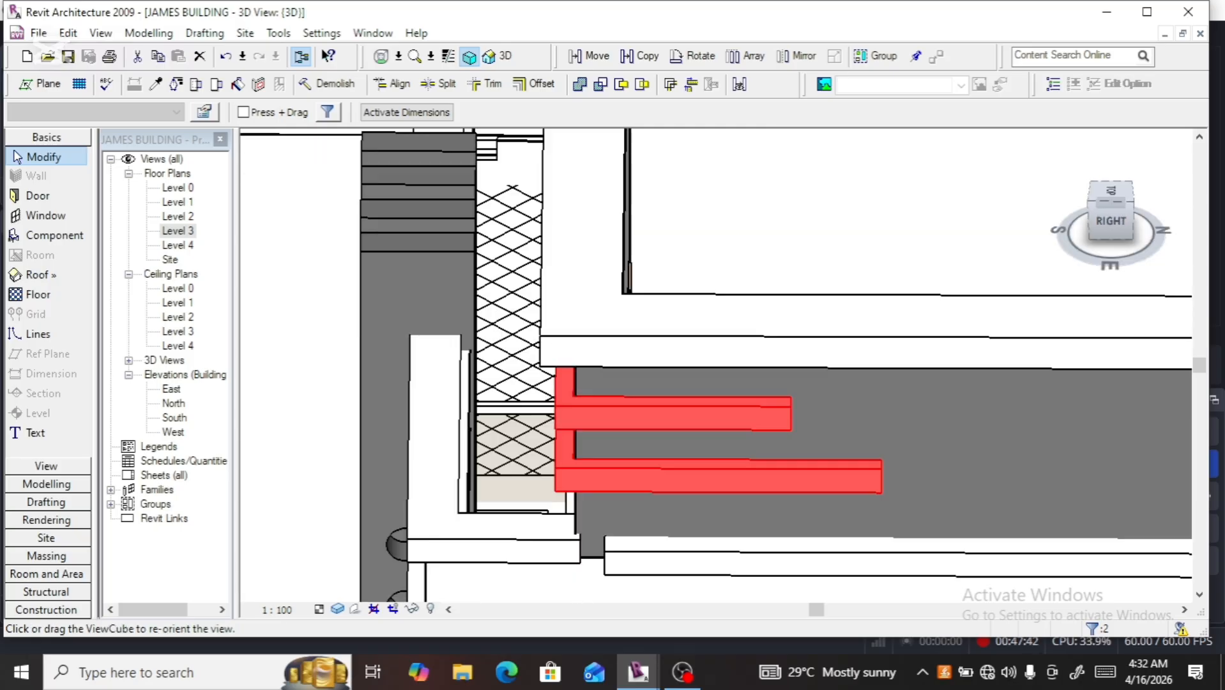
{"action": "left_click", "coordinate": [1112, 220]}
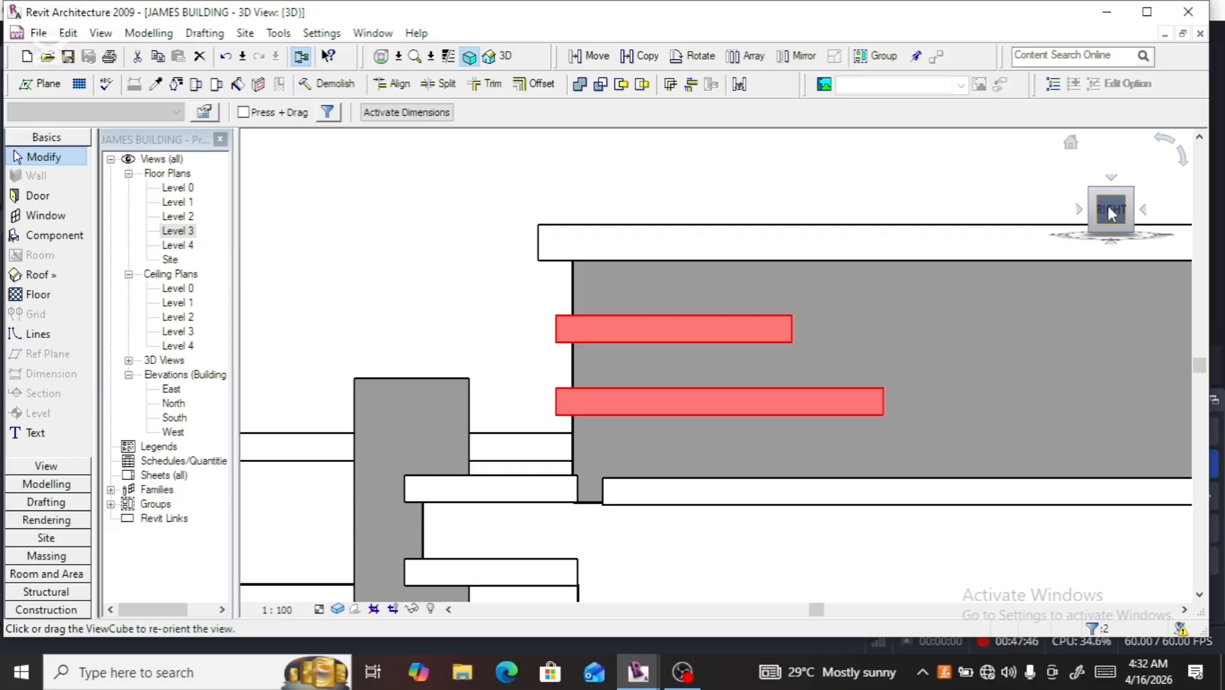
{"action": "left_click_drag", "start_coordinate": [1111, 210], "coordinate": [1114, 228]}
{"action": "left_click", "coordinate": [1111, 203]}
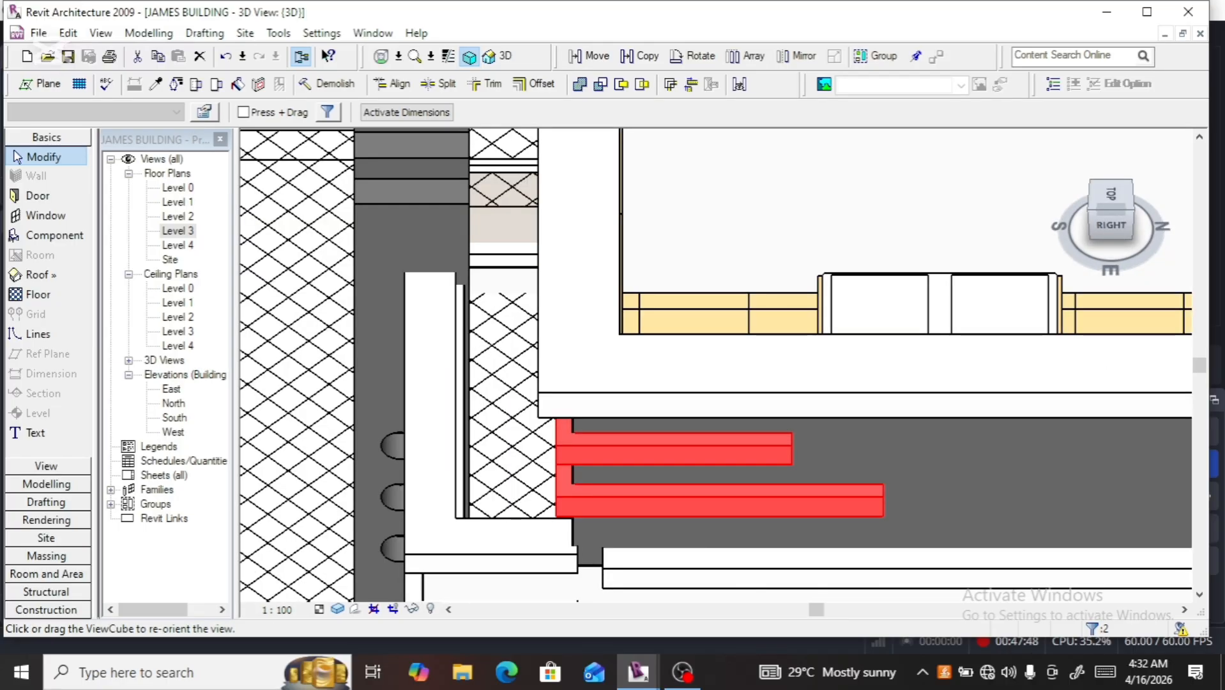
{"action": "left_click", "coordinate": [1111, 221]}
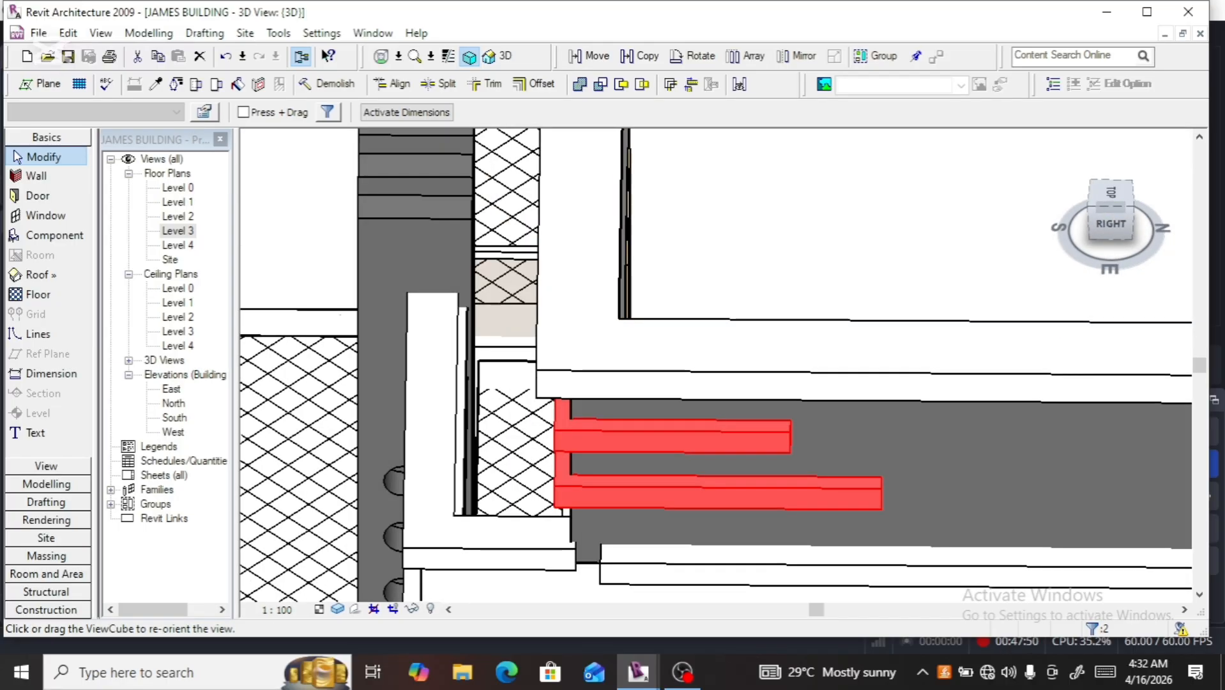
Deselect the trims and examine both parapet corners on the whole building from the right, the front and an angled view
{"action": "scroll", "coordinate": [923, 196], "scroll_direction": "down", "scroll_amount": 5}
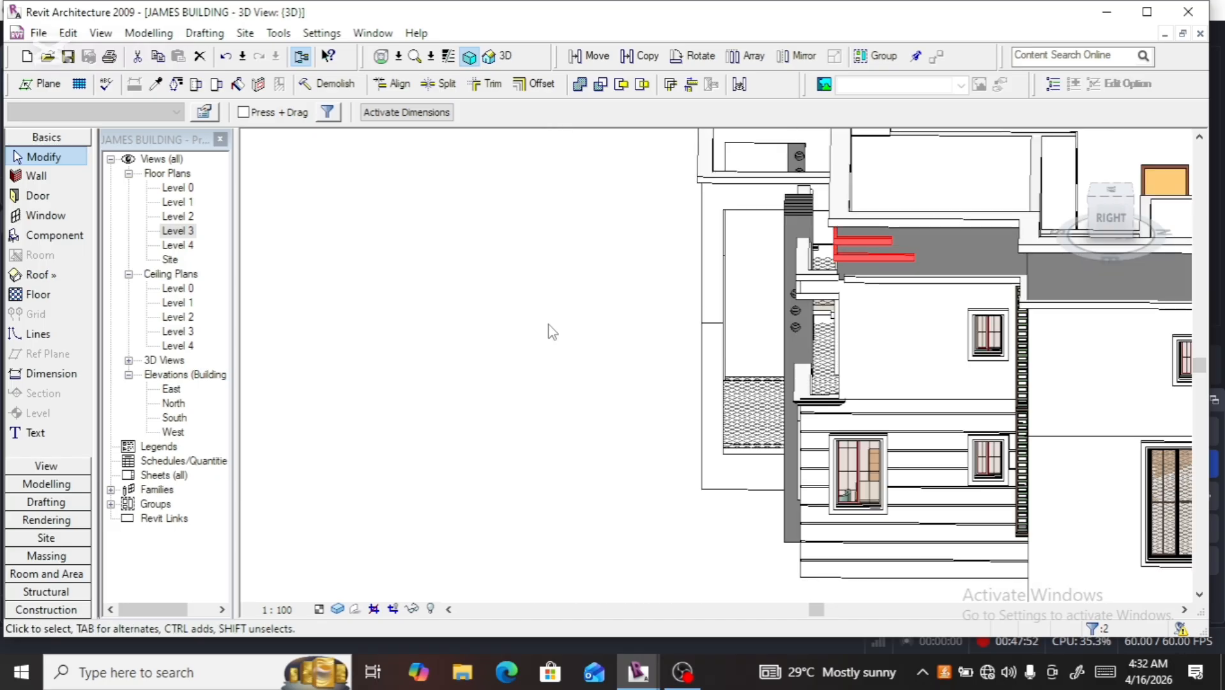
{"action": "left_click", "coordinate": [543, 318]}
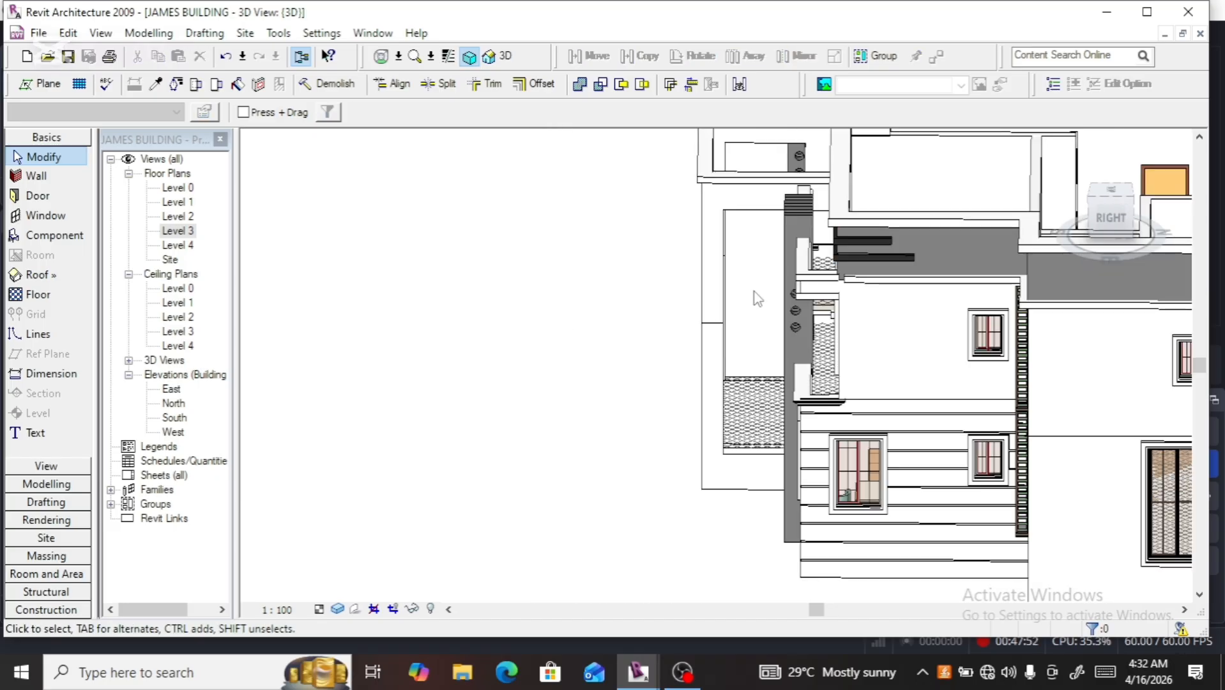
{"action": "left_click", "coordinate": [1094, 220]}
{"action": "left_click_drag", "start_coordinate": [1112, 206], "coordinate": [1117, 217]}
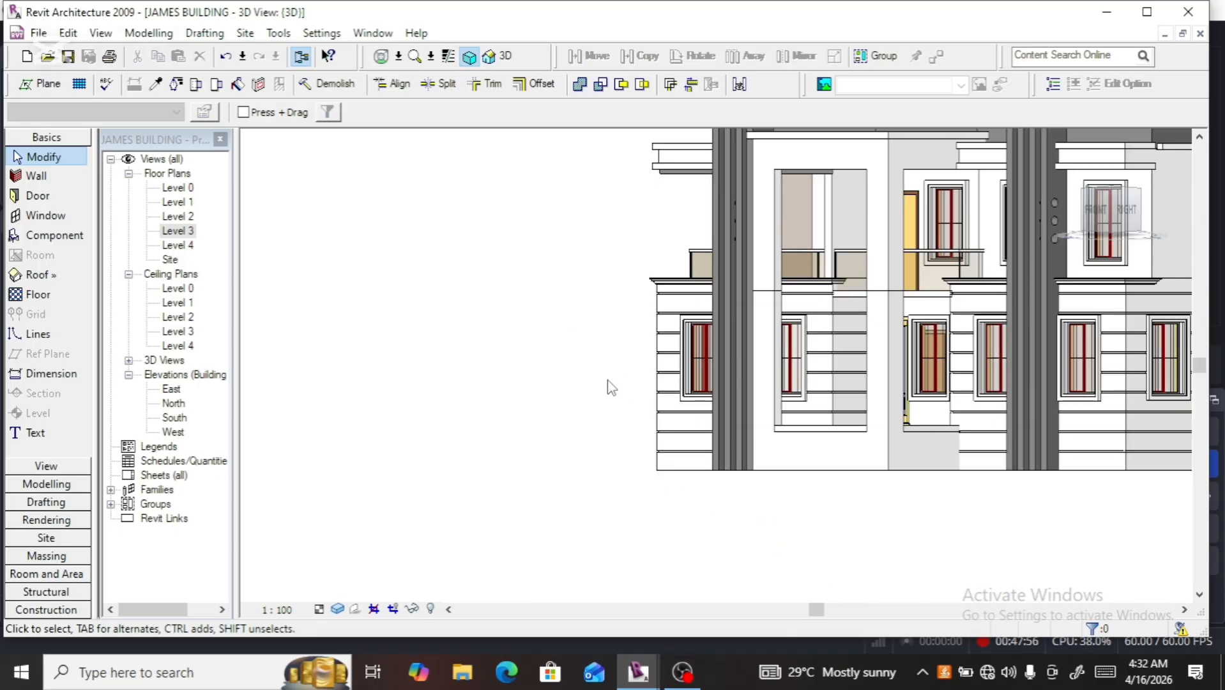
{"action": "scroll", "coordinate": [603, 385], "scroll_direction": "down", "scroll_amount": 3}
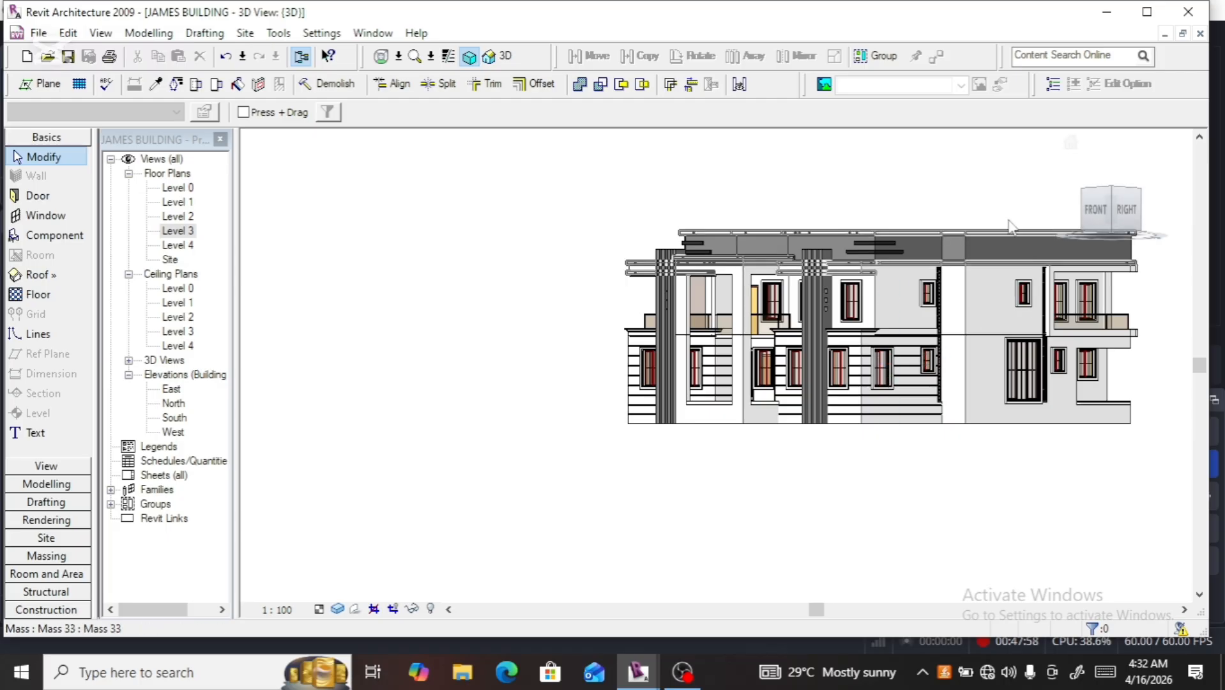
{"action": "left_click", "coordinate": [1110, 209]}
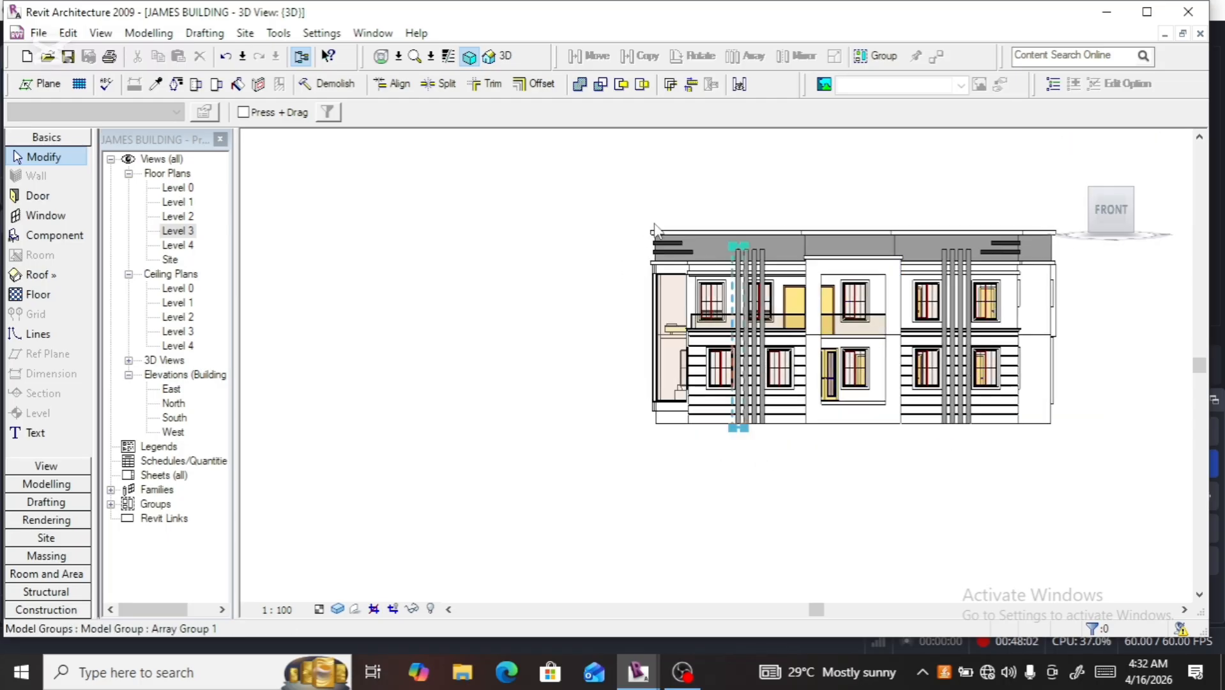
{"action": "scroll", "coordinate": [599, 236], "scroll_direction": "up", "scroll_amount": 2}
{"action": "scroll", "coordinate": [594, 241], "scroll_direction": "down", "scroll_amount": 1}
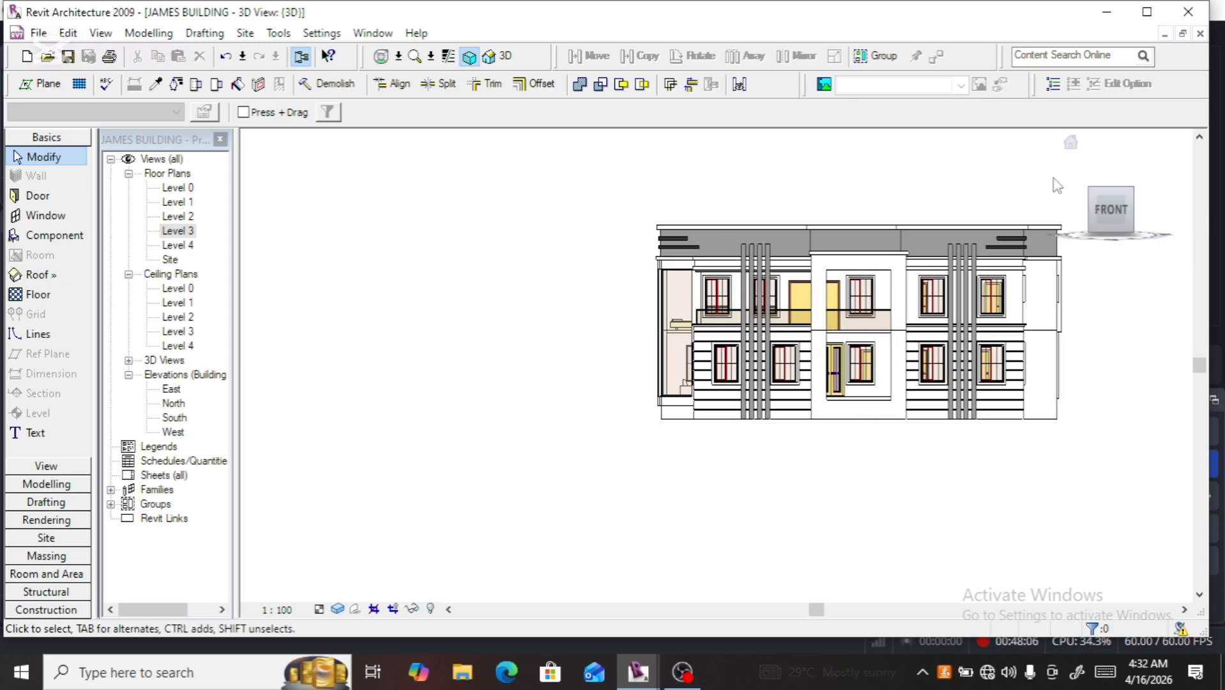
{"action": "left_click", "coordinate": [1087, 208]}
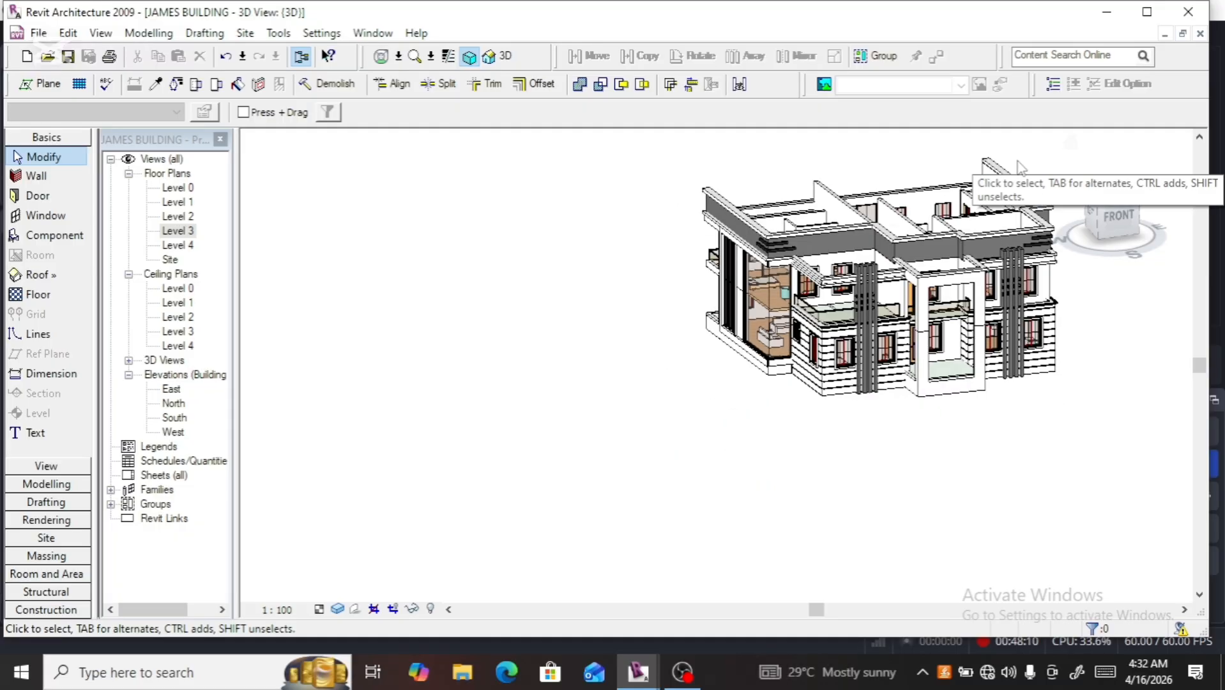
{"action": "scroll", "coordinate": [687, 419], "scroll_direction": "down", "scroll_amount": 2}
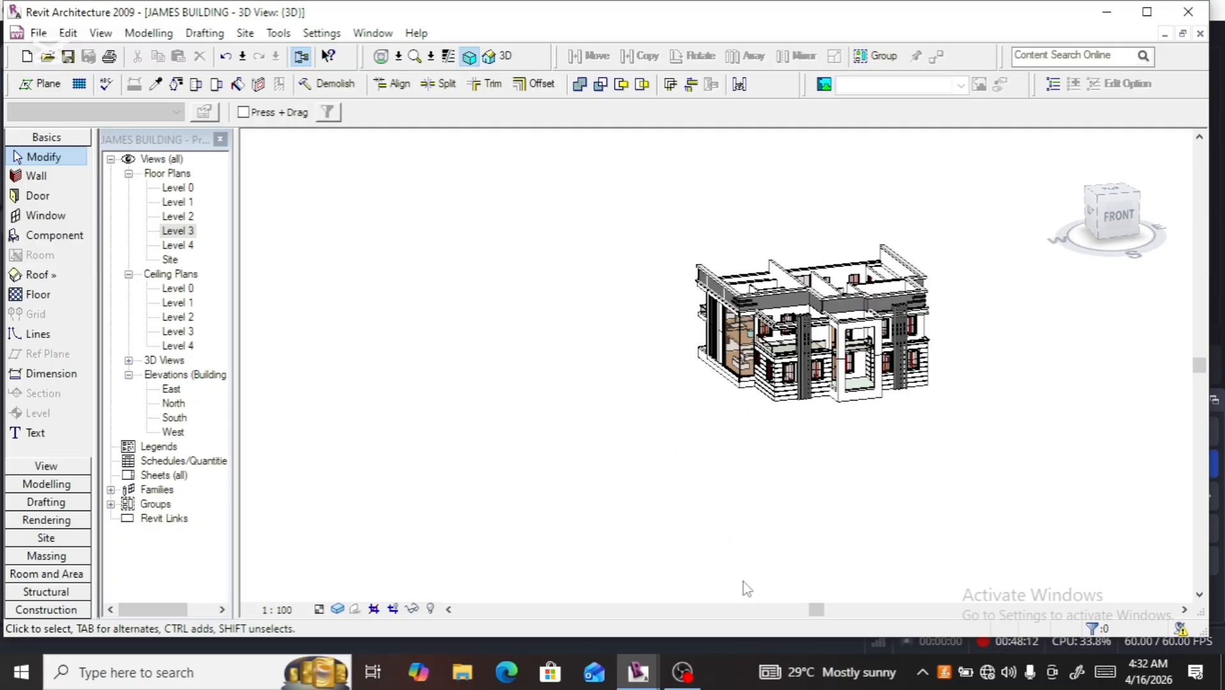